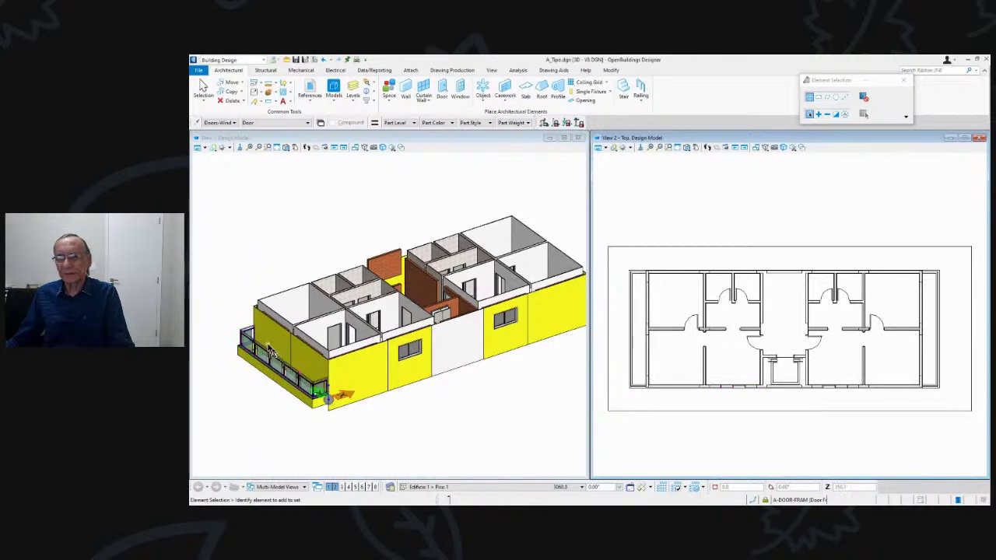
{"action": "scroll", "coordinate": [277, 352], "scroll_direction": "up", "scroll_amount": 2}
{"action": "scroll", "coordinate": [277, 353], "scroll_direction": "up", "scroll_amount": 1}
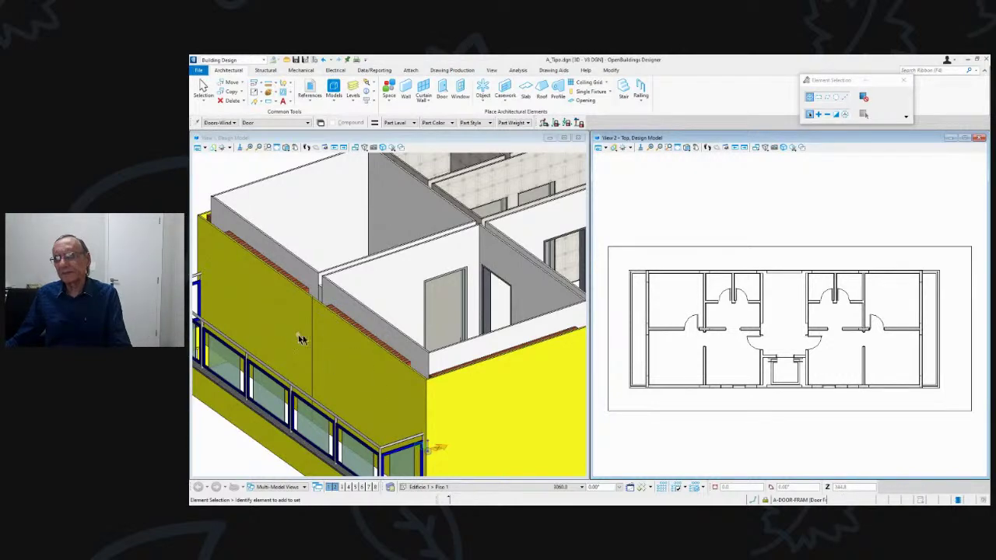
{"action": "scroll", "coordinate": [304, 342], "scroll_direction": "down", "scroll_amount": 2}
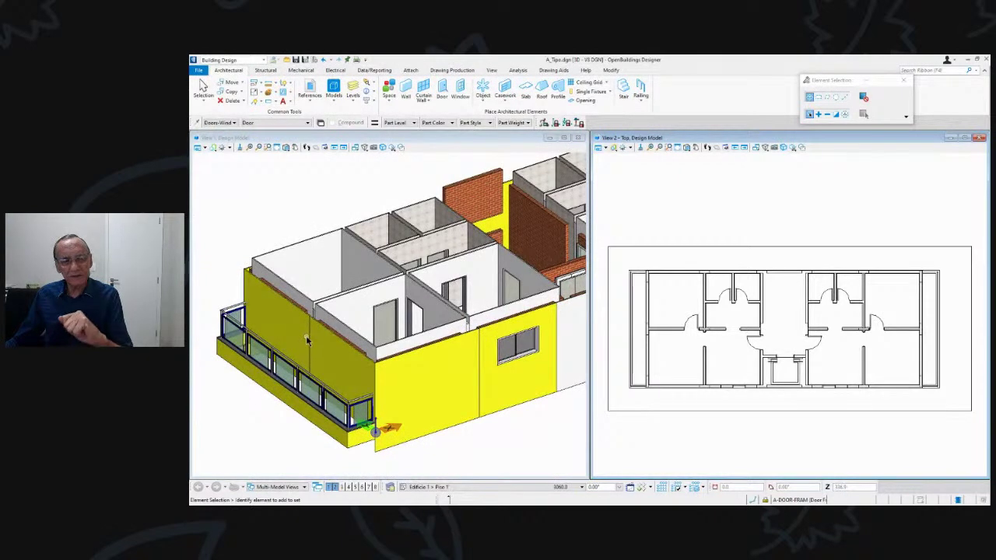
{"action": "mouse_move", "coordinate": [307, 340]}
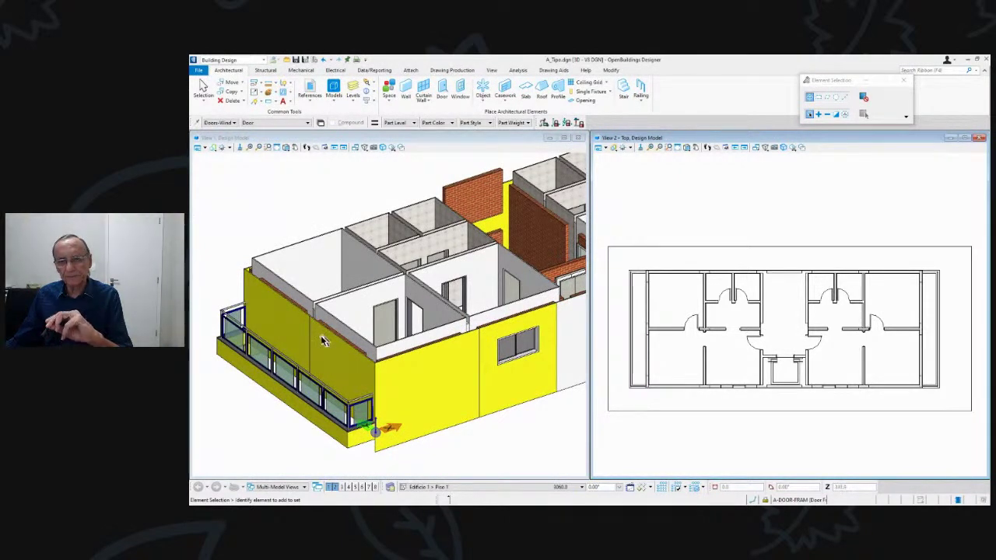
{"action": "left_click", "coordinate": [199, 71]}
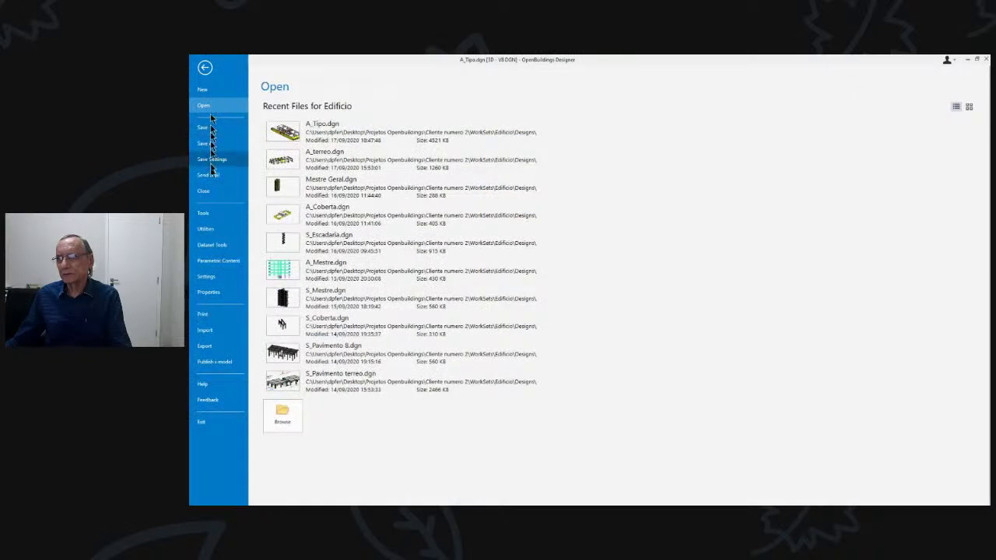
{"action": "right_click", "coordinate": [336, 154]}
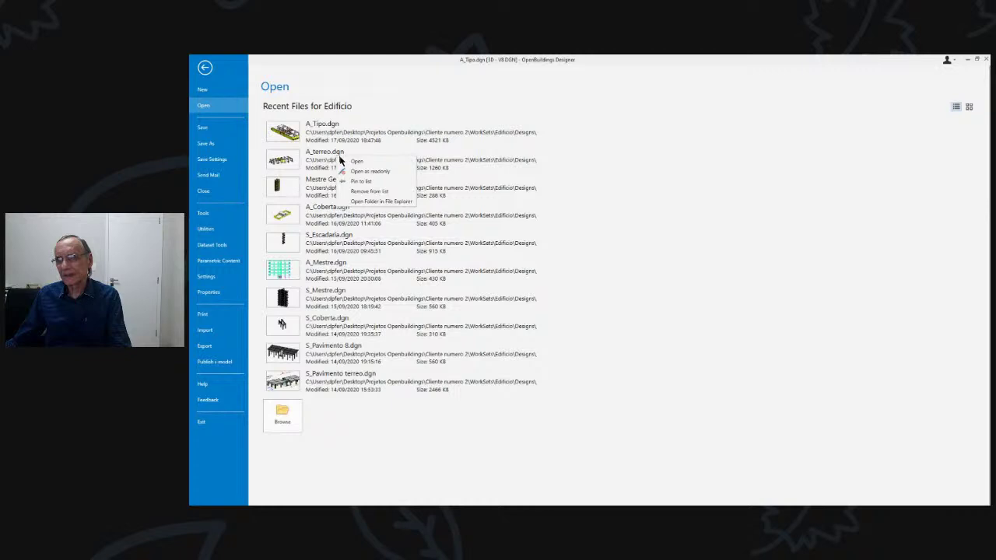
{"action": "left_click", "coordinate": [379, 203]}
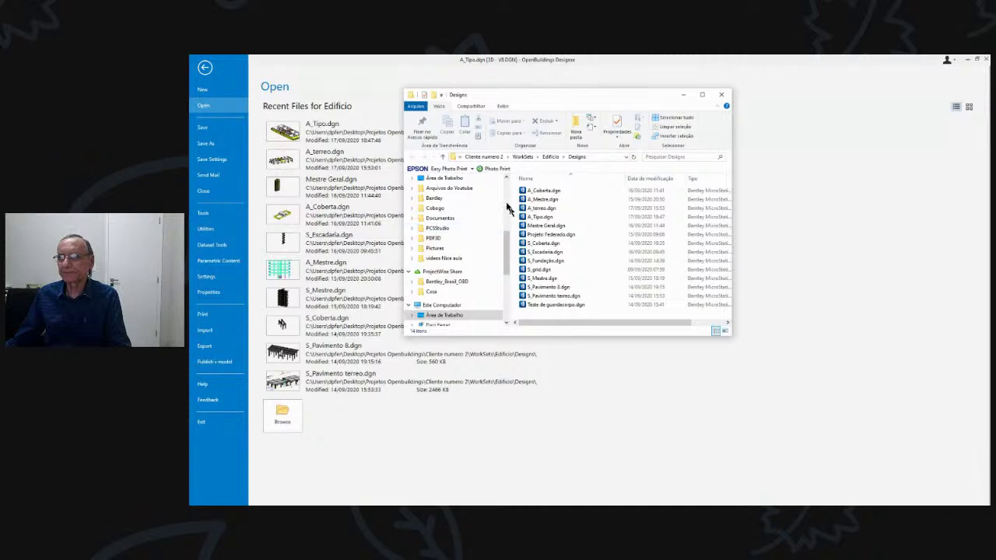
{"action": "left_click", "coordinate": [721, 94]}
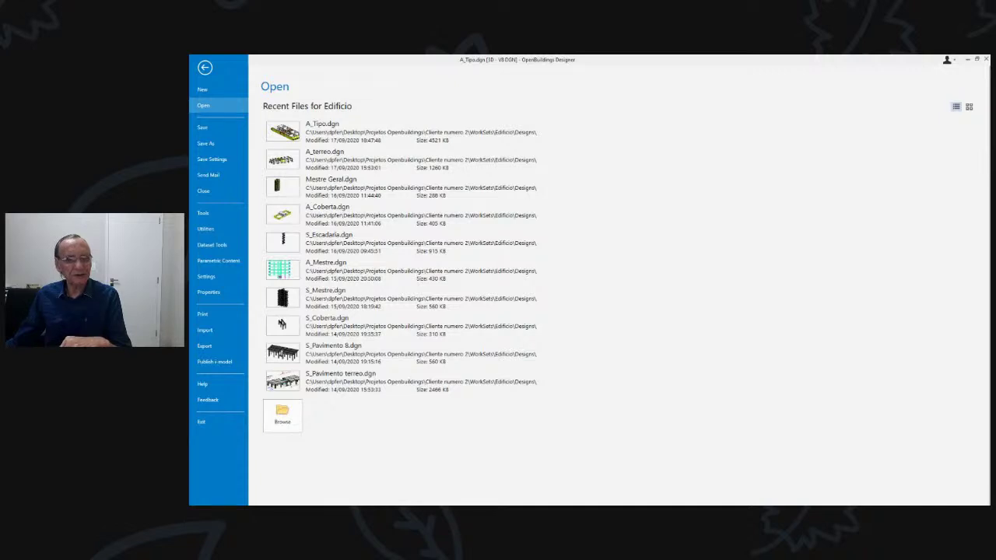
- Open a new File Explorer window and go to the %programdata% folder
{"action": "key", "text": "super+e"}
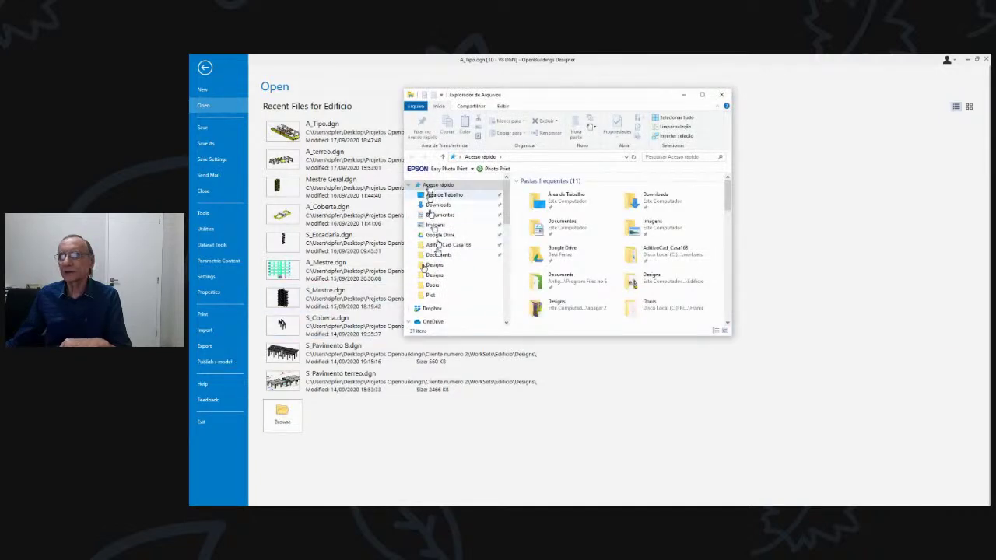
{"action": "left_click", "coordinate": [511, 157]}
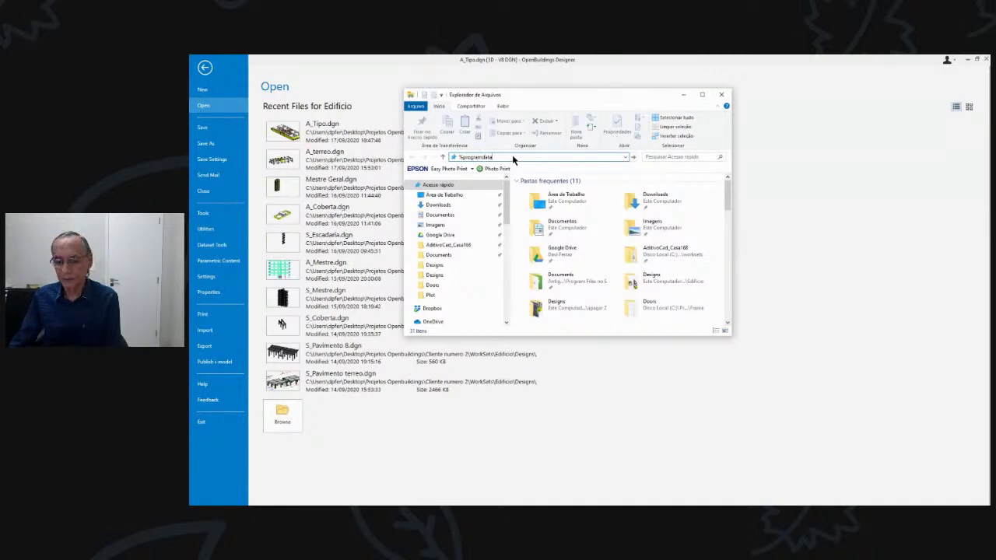
{"action": "type", "text": "%"}
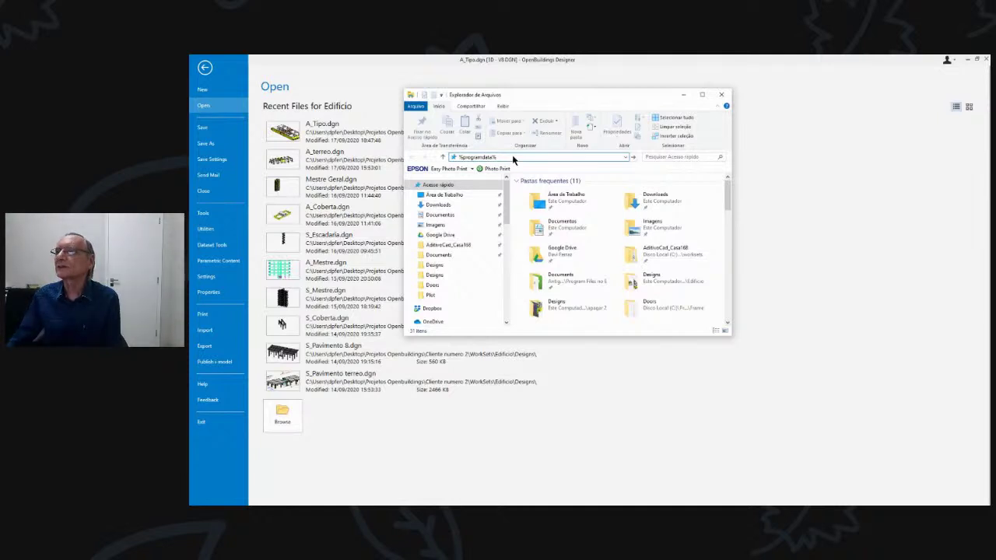
{"action": "key", "text": "Return"}
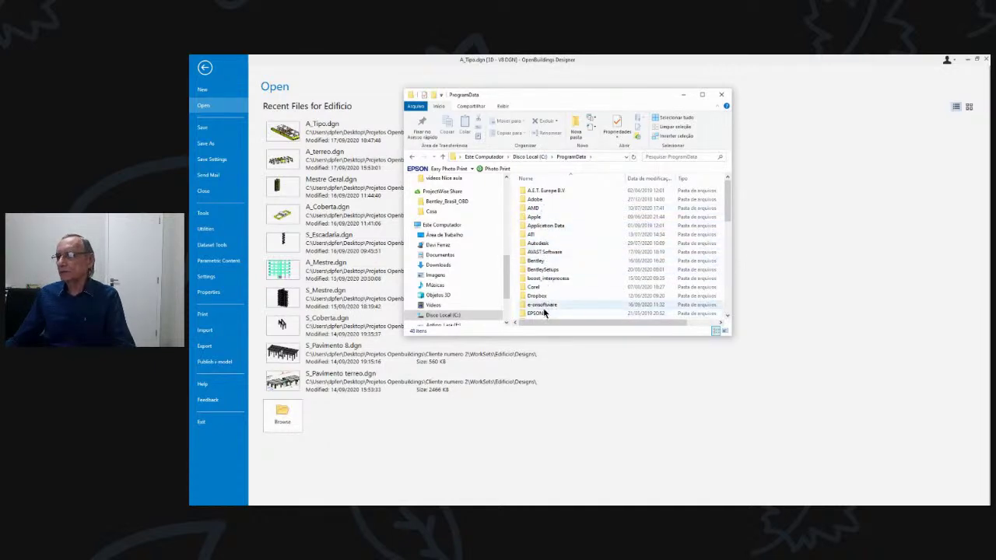
- Open the Configuration folder inside Bentley\OpenBuildings CONNECT Edition
{"action": "scroll", "coordinate": [546, 256], "scroll_direction": "down", "scroll_amount": 3}
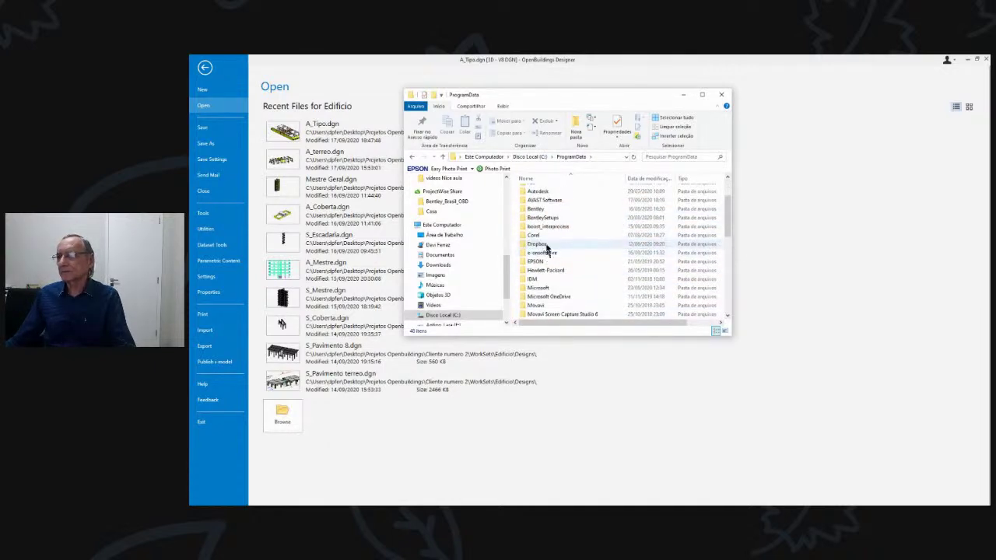
{"action": "scroll", "coordinate": [543, 241], "scroll_direction": "up", "scroll_amount": 3}
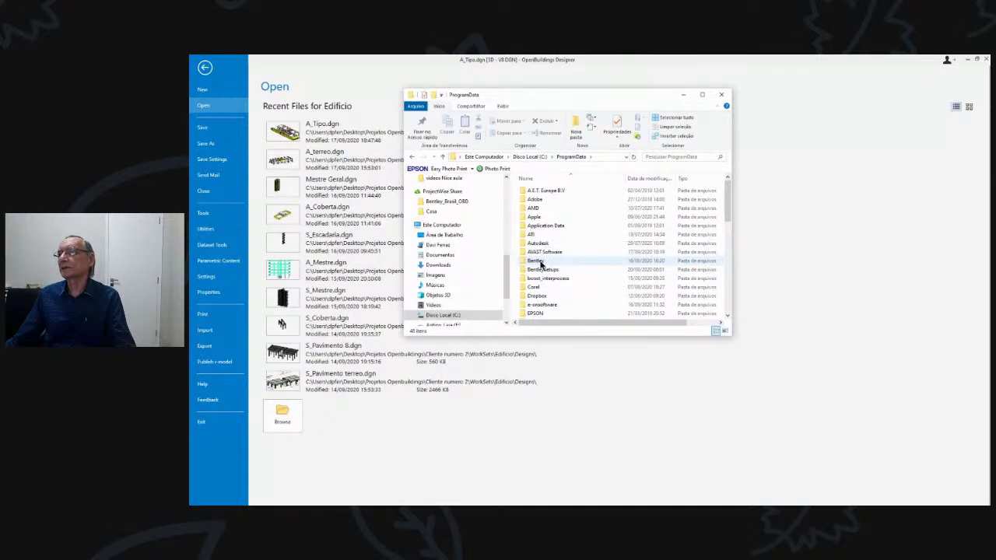
{"action": "double_click", "coordinate": [541, 262]}
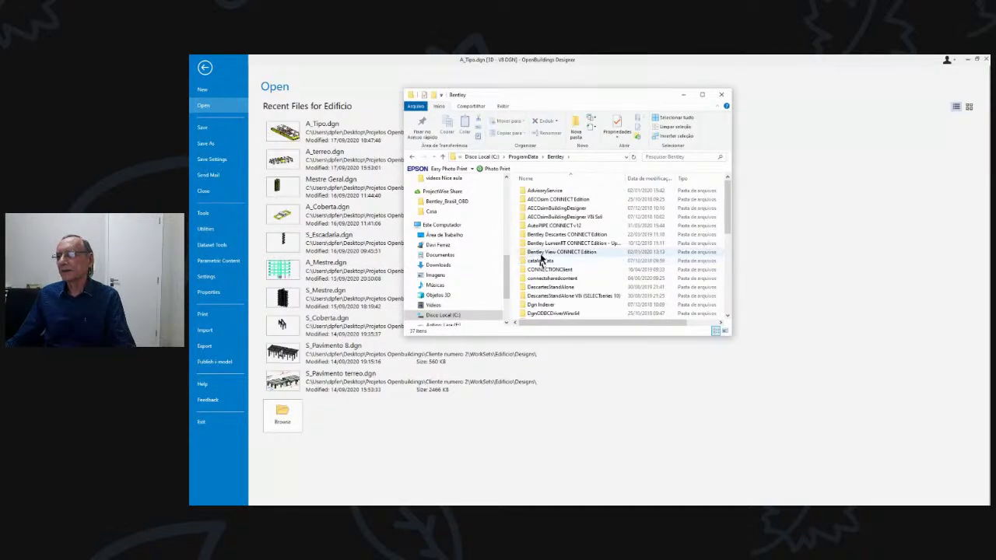
{"action": "scroll", "coordinate": [543, 250], "scroll_direction": "down", "scroll_amount": 6}
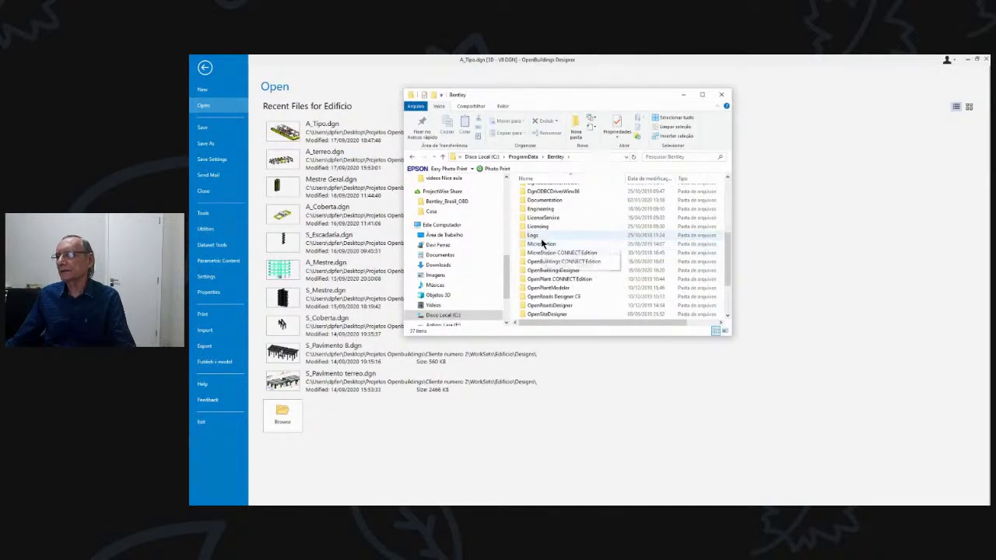
{"action": "scroll", "coordinate": [542, 241], "scroll_direction": "down", "scroll_amount": 2}
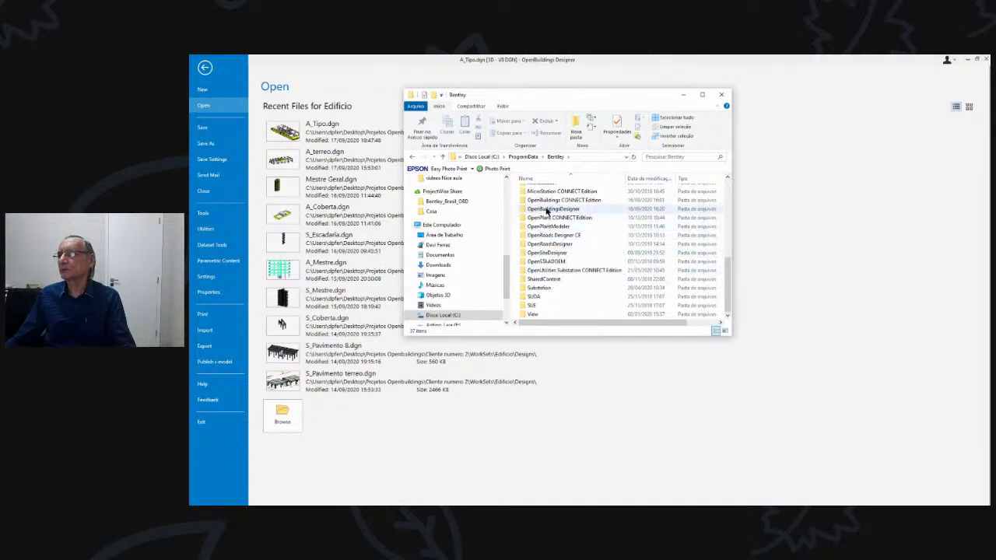
{"action": "left_click", "coordinate": [547, 202]}
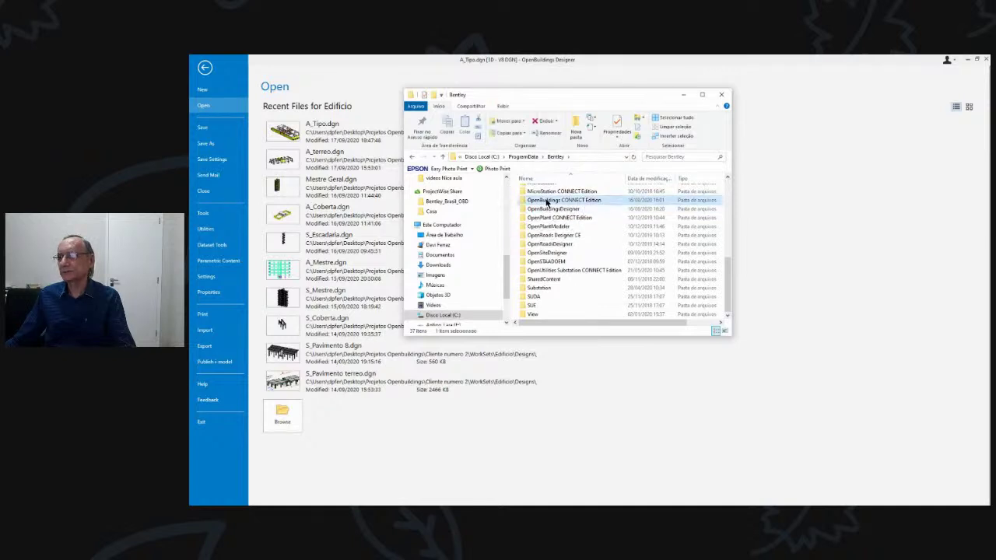
{"action": "double_click", "coordinate": [546, 202]}
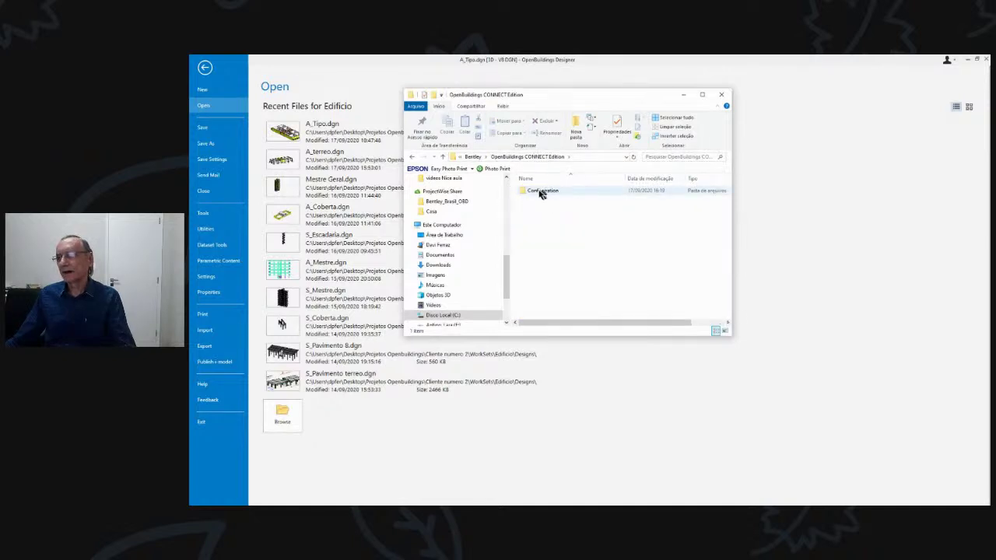
{"action": "double_click", "coordinate": [538, 191]}
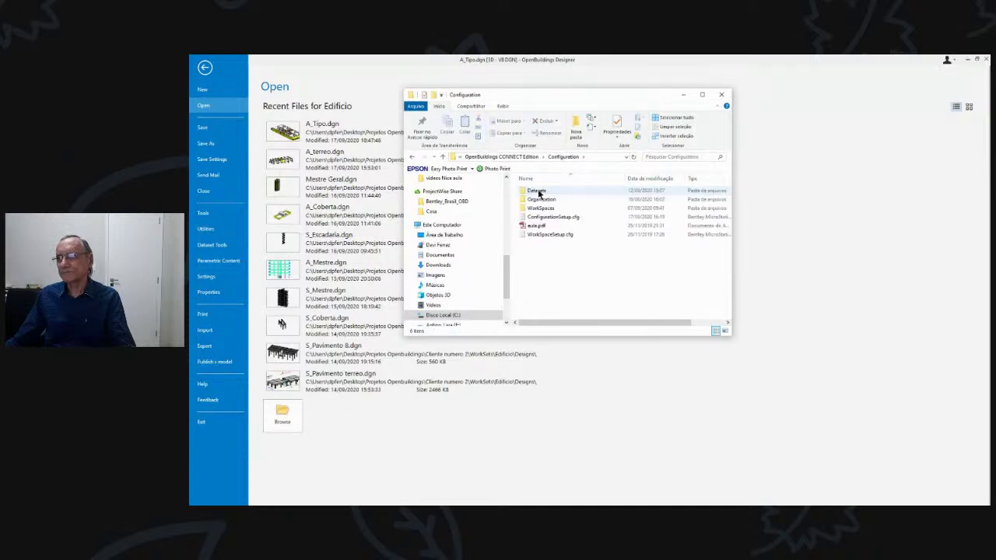
- Open the Dataset_NM folder inside Datasets
{"action": "left_click", "coordinate": [534, 192]}
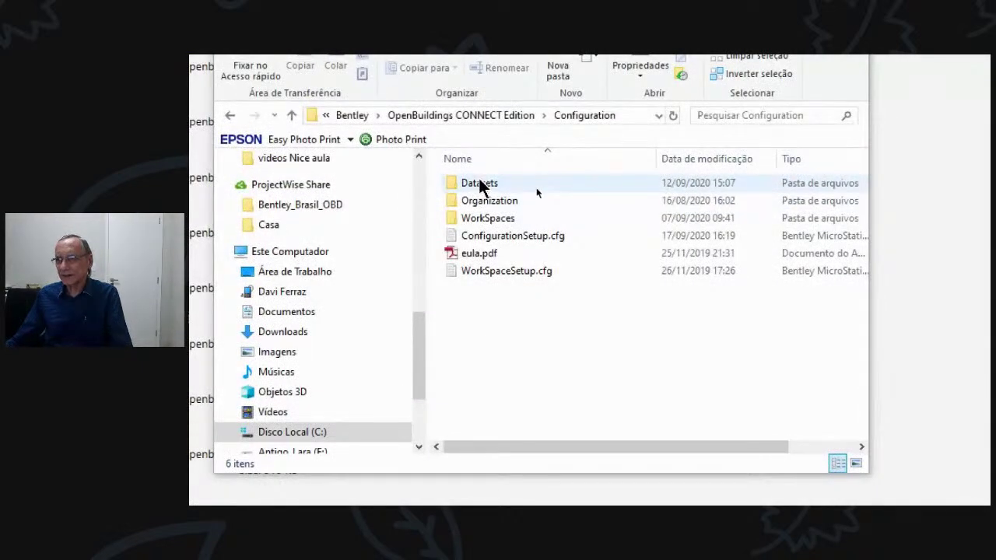
{"action": "double_click", "coordinate": [477, 184]}
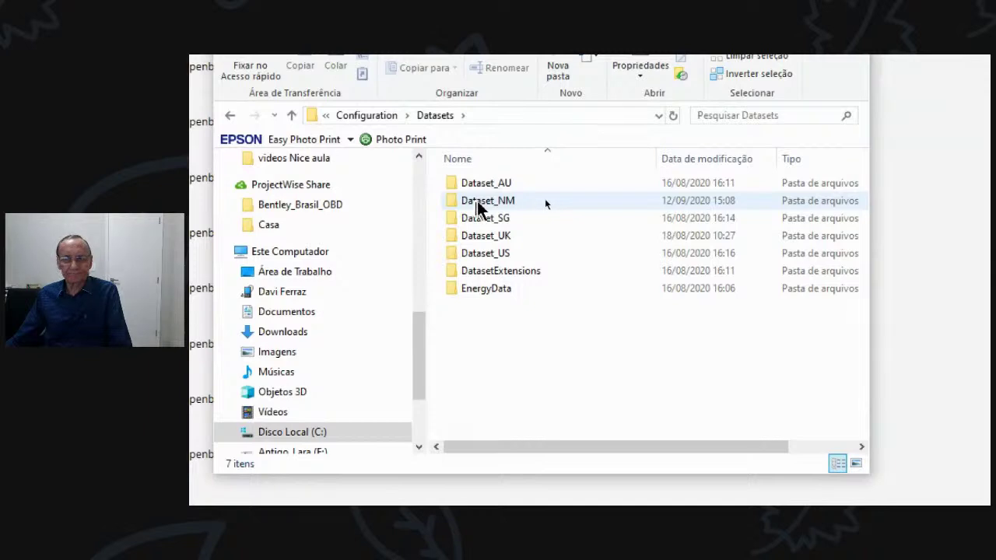
{"action": "mouse_move", "coordinate": [519, 203]}
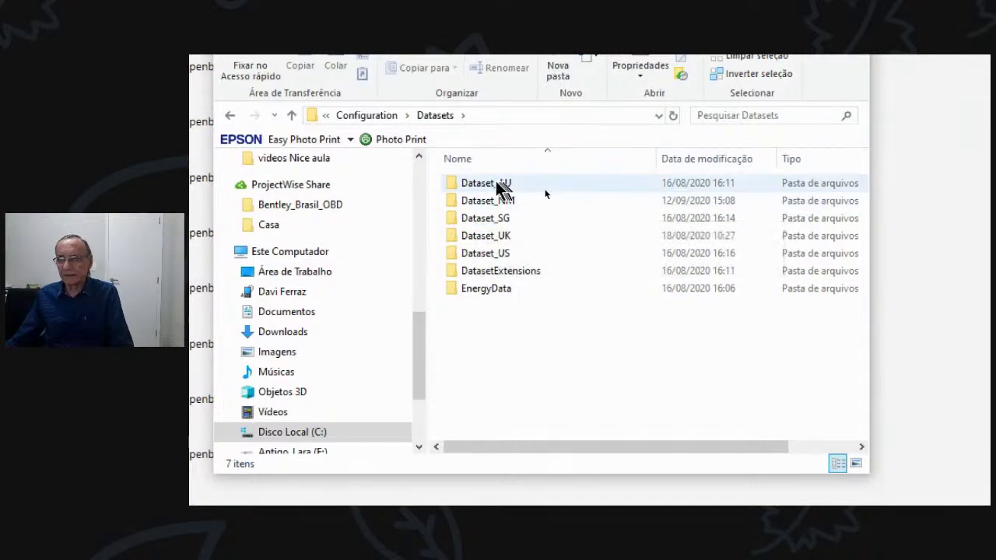
{"action": "mouse_move", "coordinate": [565, 221]}
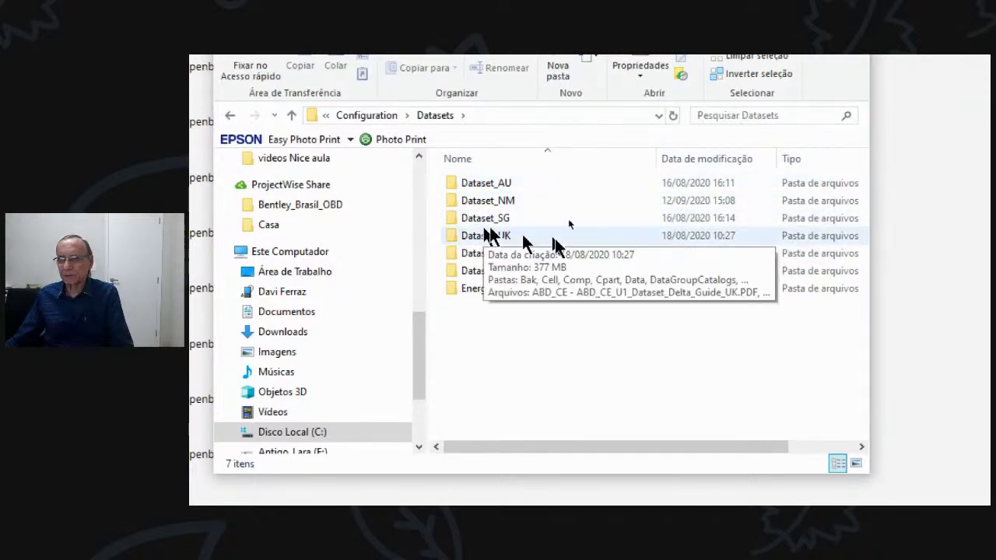
{"action": "double_click", "coordinate": [484, 201]}
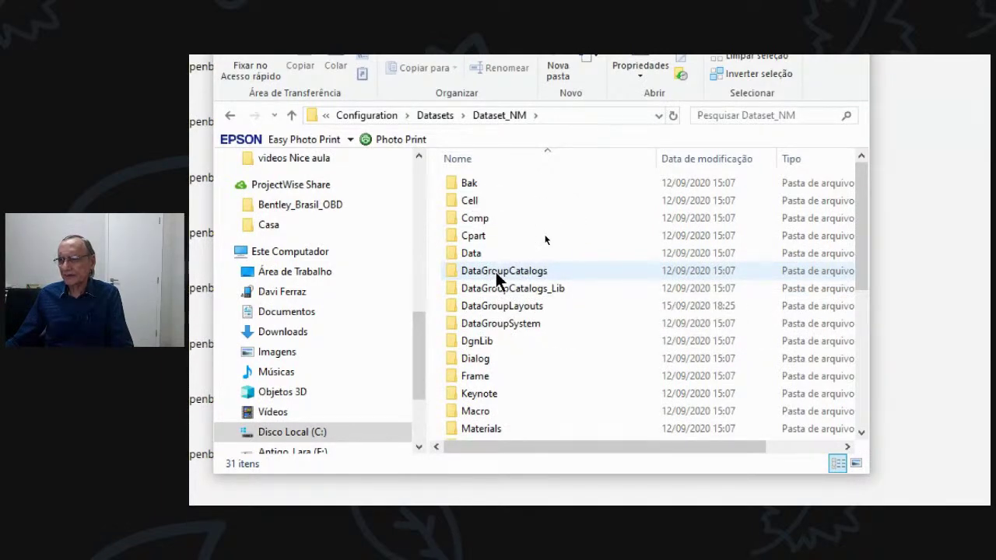
- Open the Doors folder inside the dataset's Frame folder
{"action": "scroll", "coordinate": [498, 276], "scroll_direction": "down", "scroll_amount": 2}
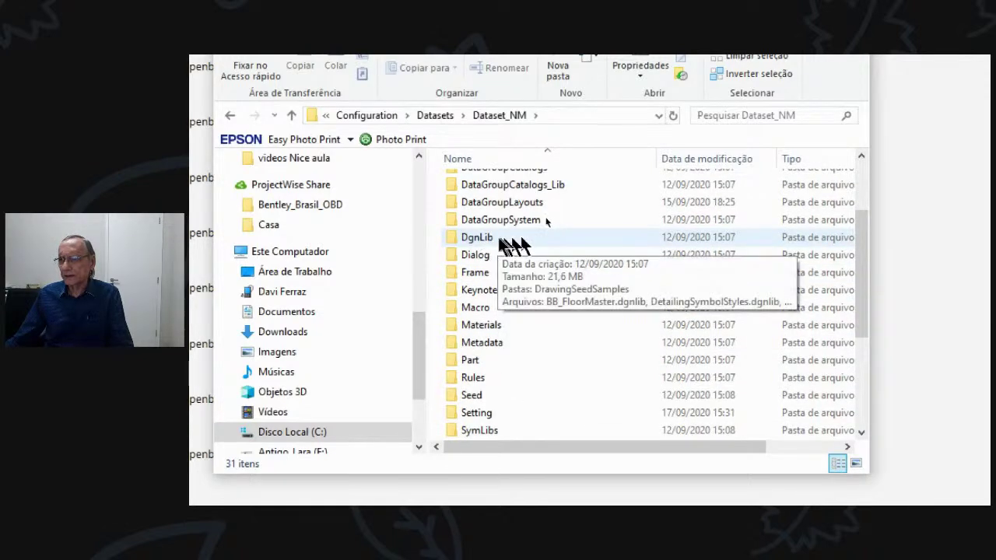
{"action": "double_click", "coordinate": [472, 272]}
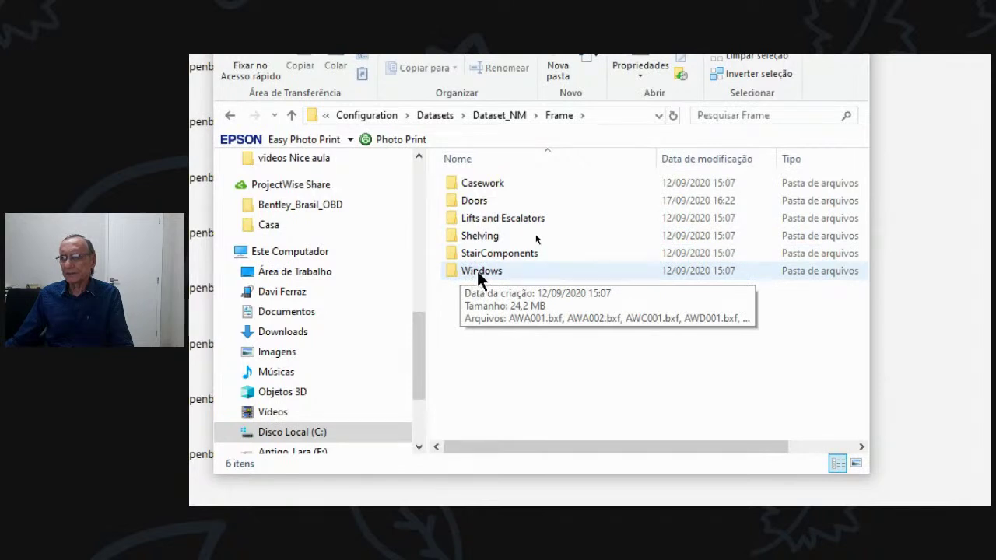
{"action": "double_click", "coordinate": [470, 201]}
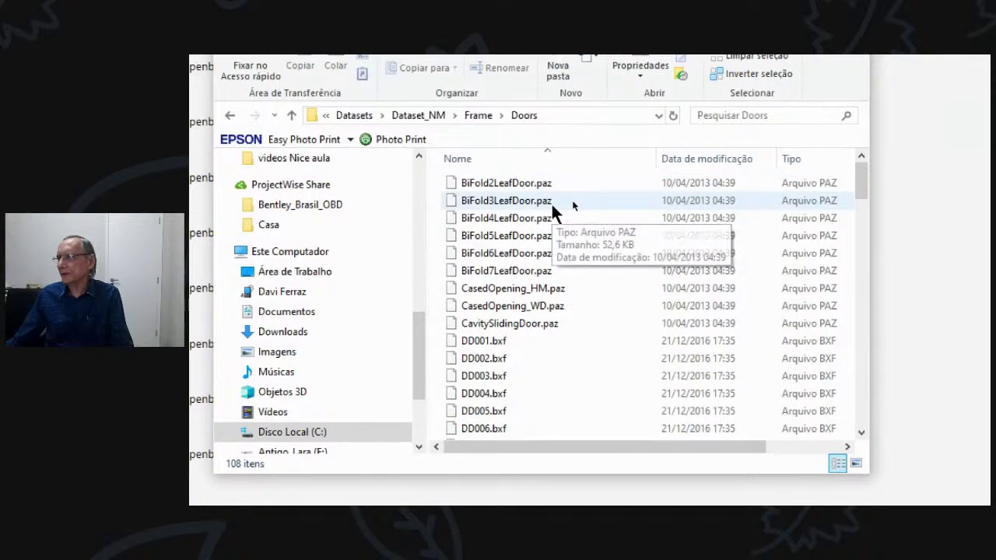
- Look through the .paz and .bxf door component files in the Doors folder, down to the last entries
{"action": "scroll", "coordinate": [551, 203], "scroll_direction": "down", "scroll_amount": 1}
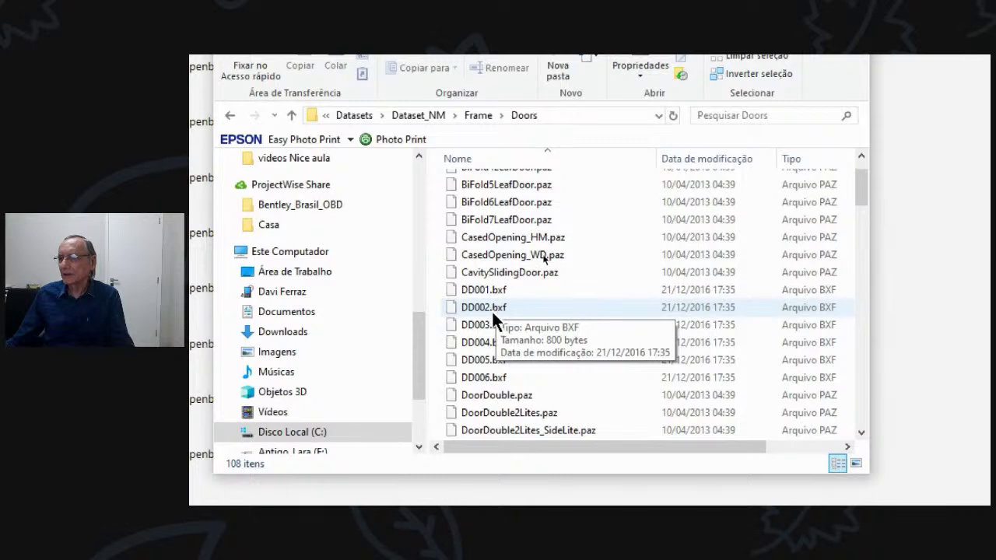
{"action": "scroll", "coordinate": [492, 309], "scroll_direction": "down", "scroll_amount": 2}
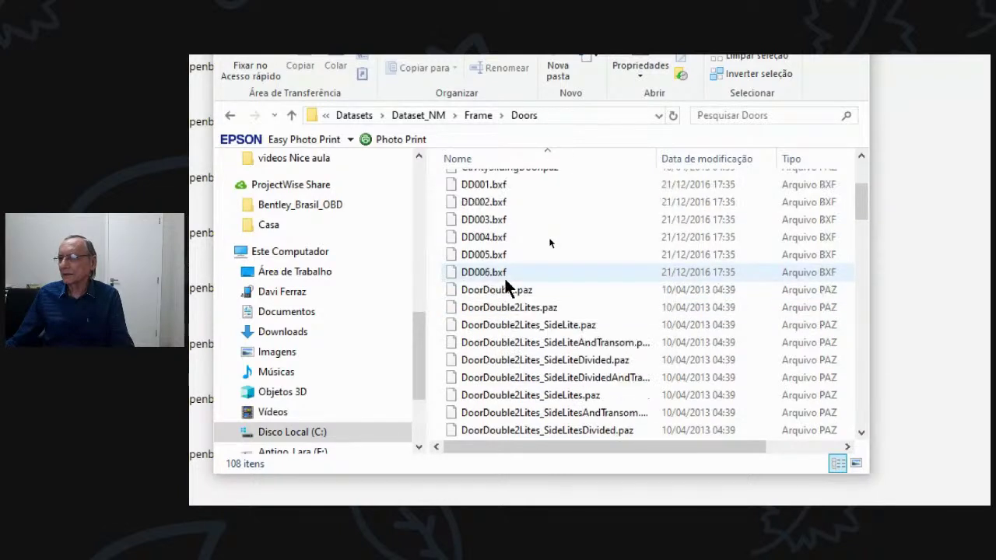
{"action": "scroll", "coordinate": [504, 283], "scroll_direction": "down", "scroll_amount": 1}
{"action": "scroll", "coordinate": [510, 300], "scroll_direction": "down", "scroll_amount": 1}
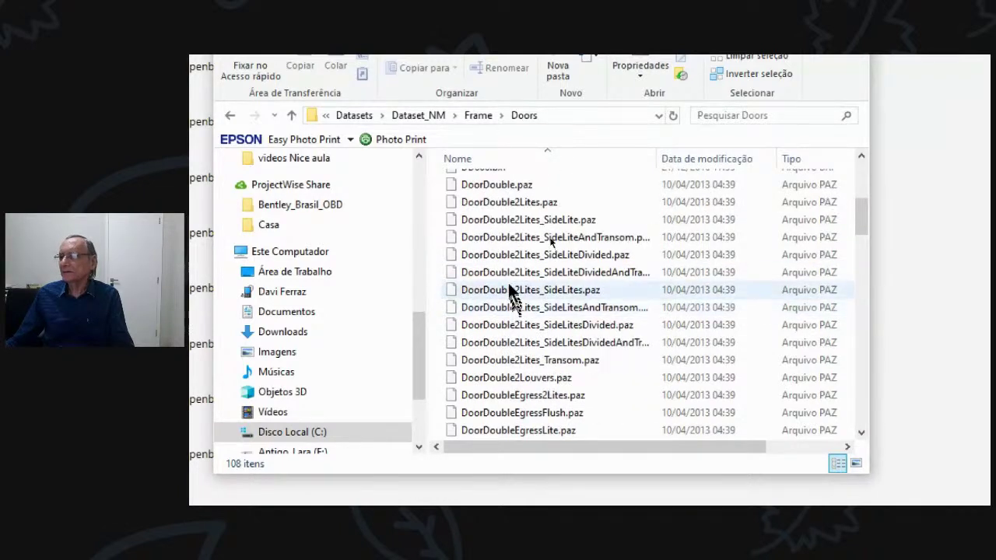
{"action": "scroll", "coordinate": [493, 236], "scroll_direction": "down", "scroll_amount": 2}
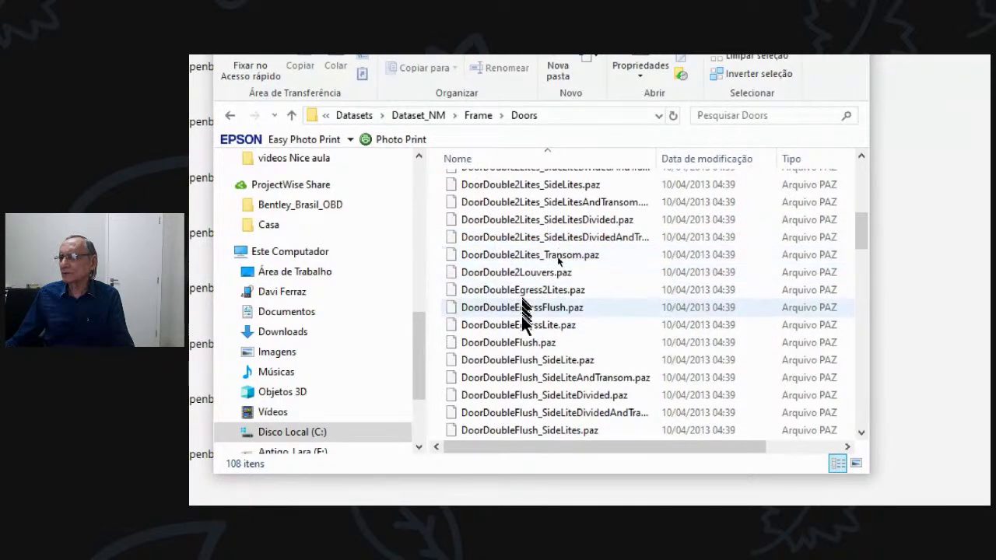
{"action": "scroll", "coordinate": [519, 311], "scroll_direction": "down", "scroll_amount": 3}
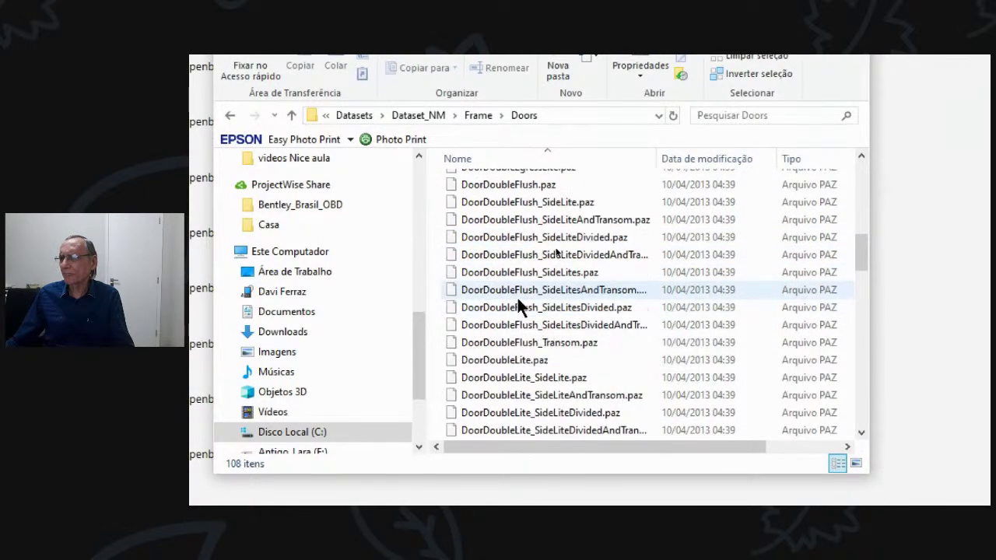
{"action": "scroll", "coordinate": [517, 295], "scroll_direction": "down", "scroll_amount": 4}
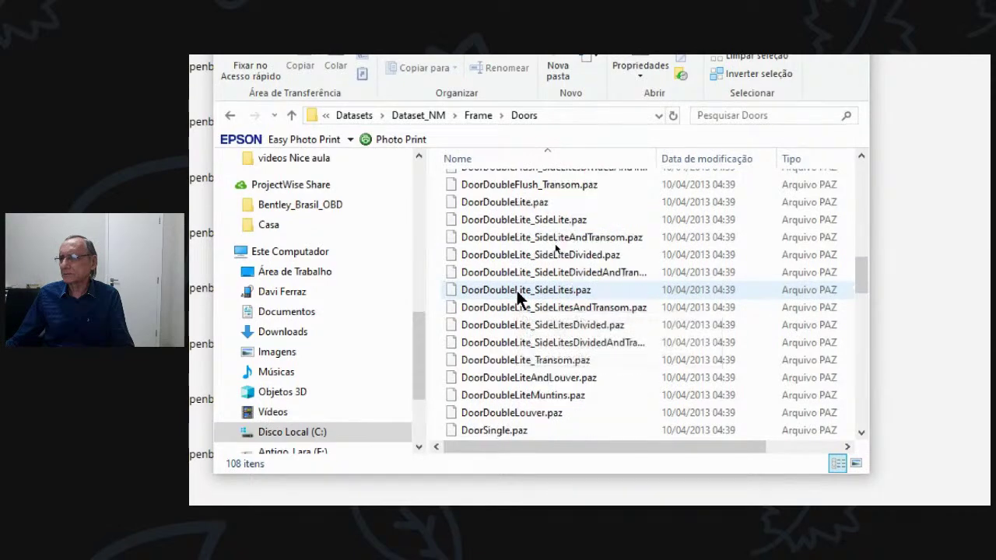
{"action": "scroll", "coordinate": [516, 294], "scroll_direction": "down", "scroll_amount": 4}
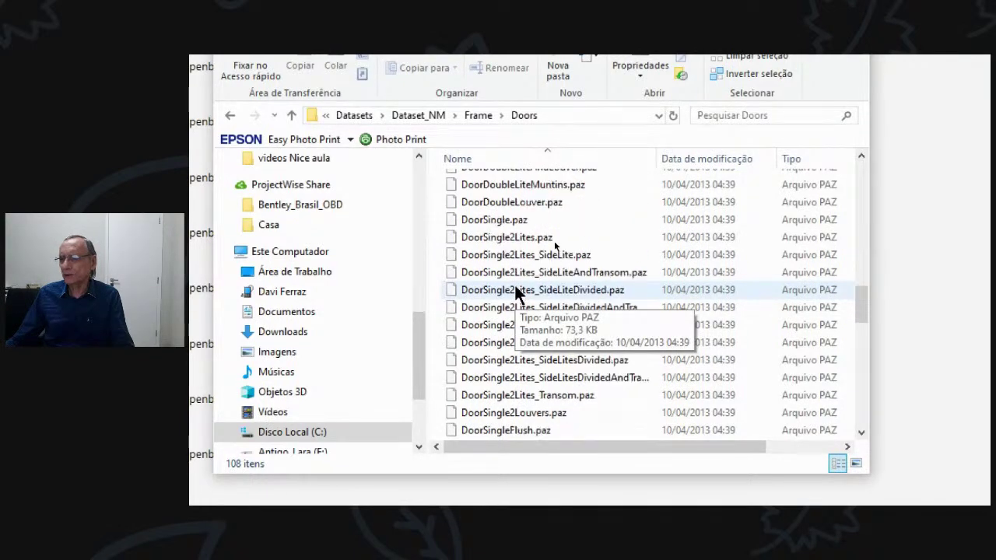
{"action": "scroll", "coordinate": [515, 284], "scroll_direction": "down", "scroll_amount": 2}
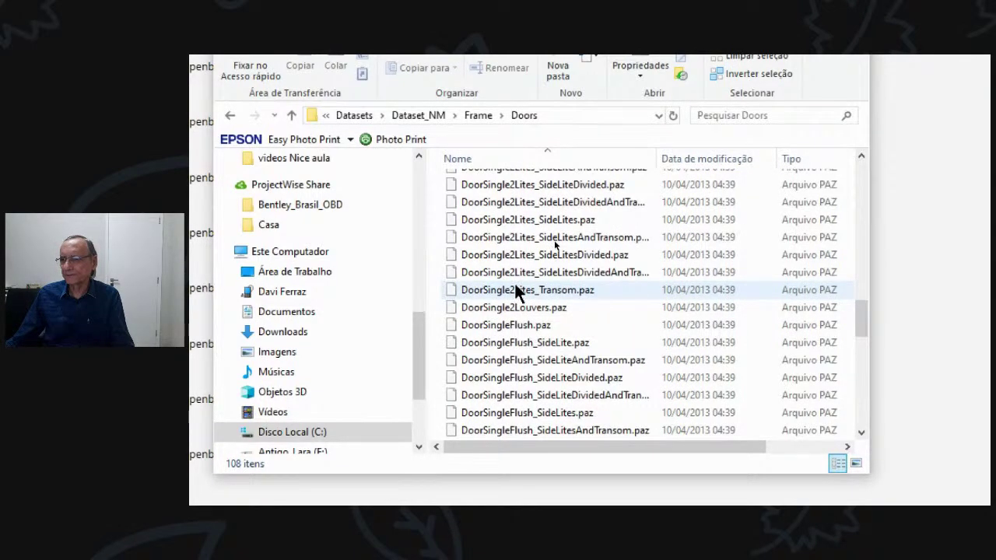
{"action": "scroll", "coordinate": [513, 283], "scroll_direction": "down", "scroll_amount": 5}
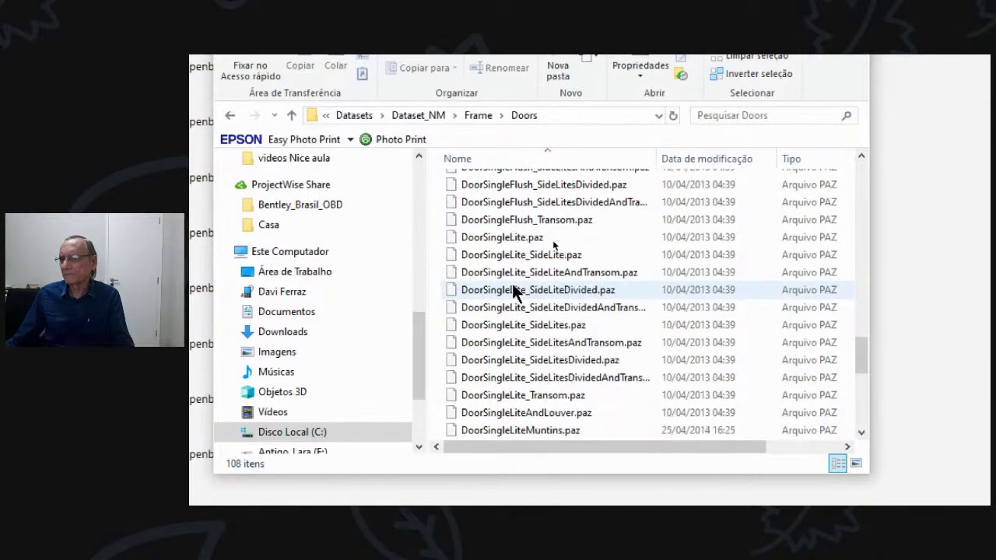
{"action": "scroll", "coordinate": [510, 283], "scroll_direction": "up", "scroll_amount": 1}
{"action": "scroll", "coordinate": [509, 281], "scroll_direction": "down", "scroll_amount": 5}
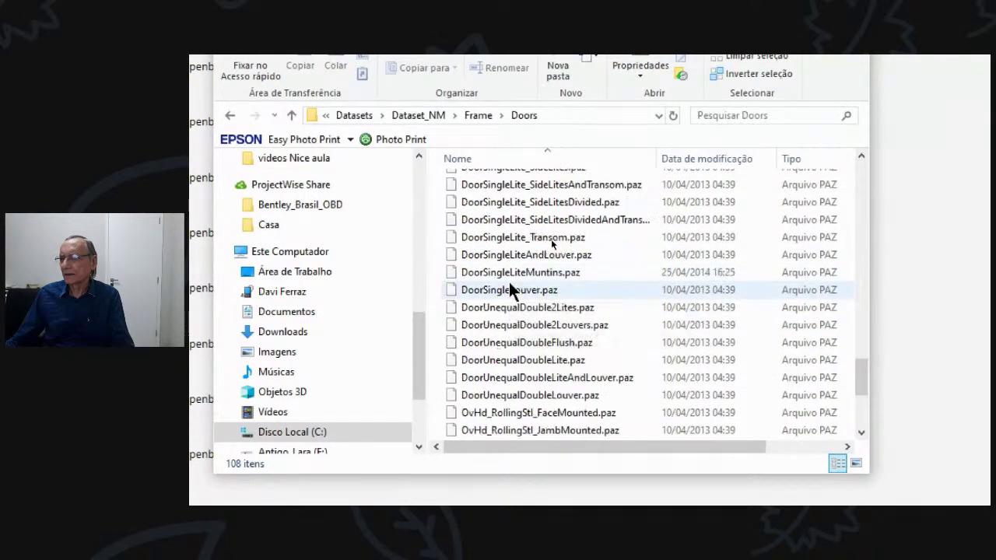
{"action": "scroll", "coordinate": [509, 282], "scroll_direction": "down", "scroll_amount": 2}
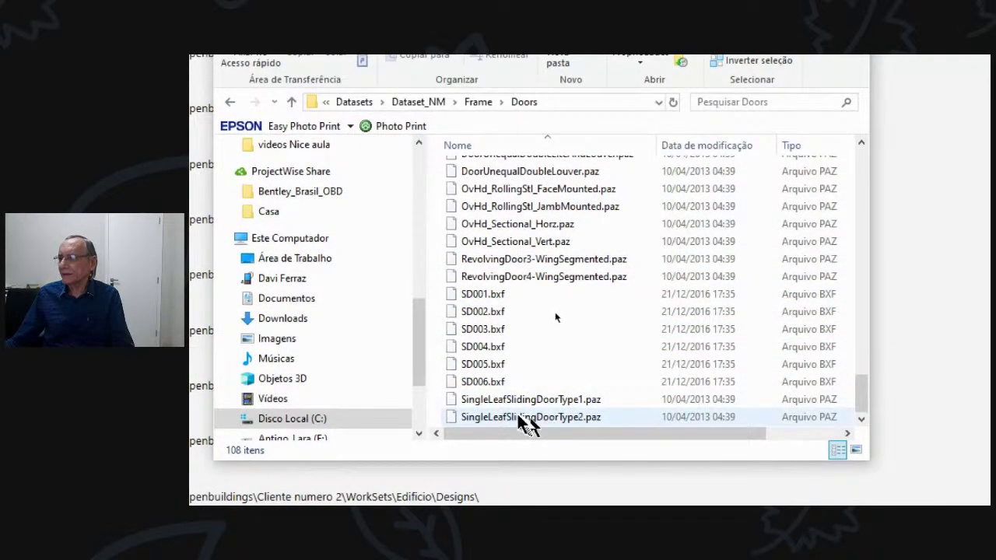
- Examine the SingleLeafSlidingDoorType1.paz and SingleLeafSlidingDoorType2.paz entries and check the open options of the Type2 file
{"action": "left_click", "coordinate": [533, 403]}
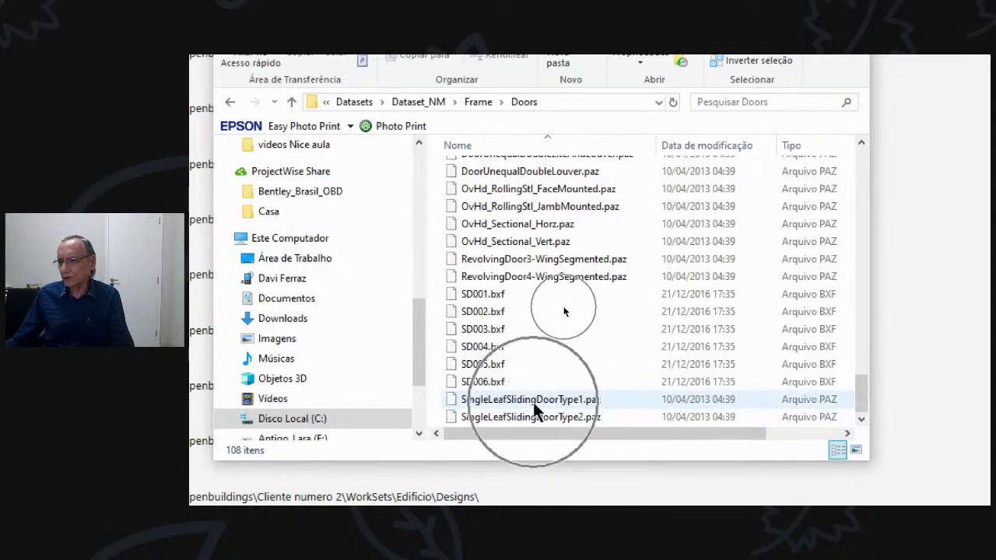
{"action": "left_click", "coordinate": [532, 401]}
{"action": "left_click", "coordinate": [531, 400]}
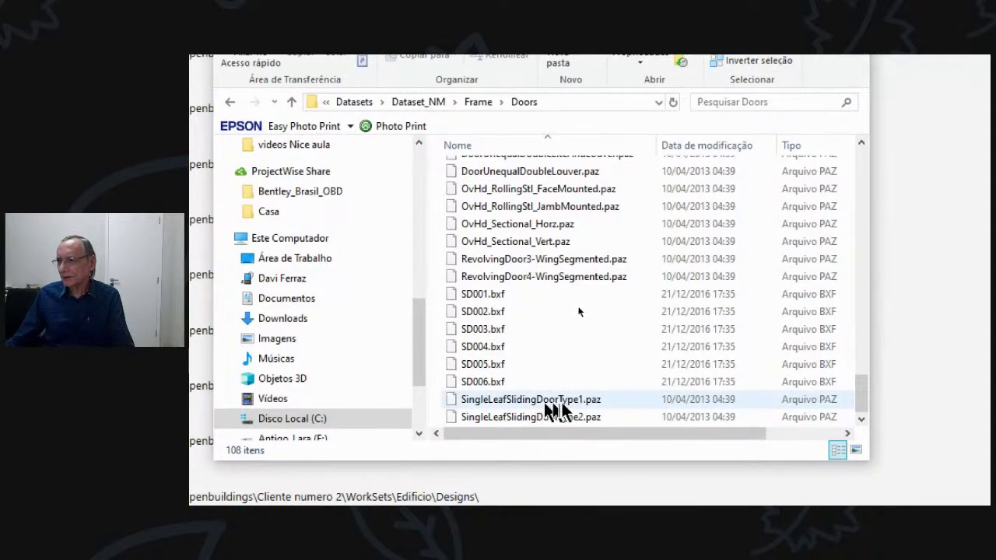
{"action": "left_click", "coordinate": [519, 421]}
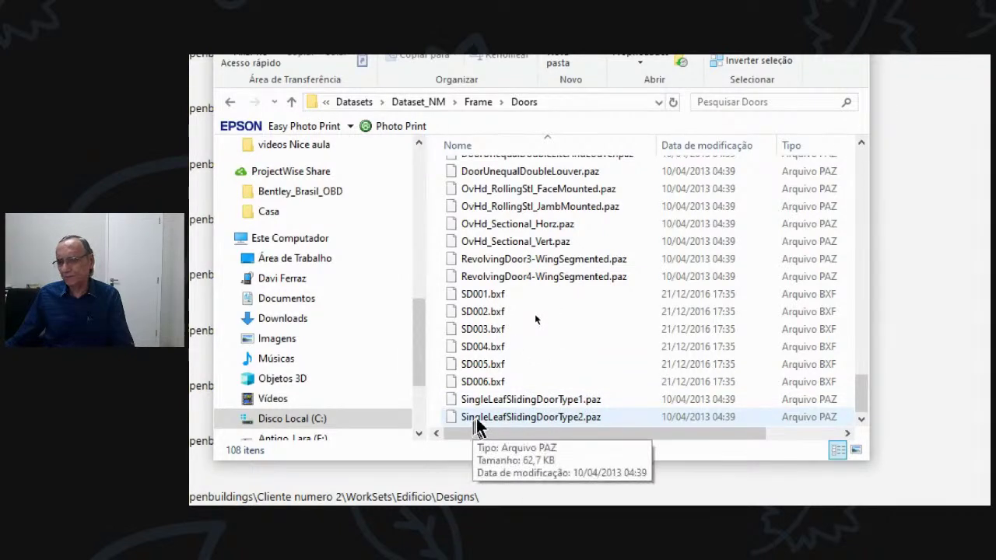
{"action": "left_click", "coordinate": [510, 418]}
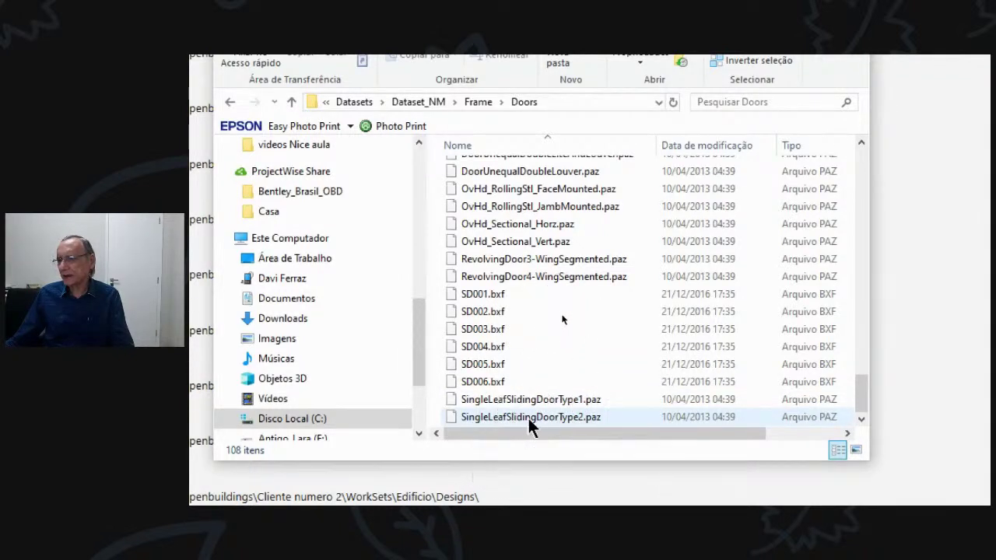
{"action": "left_click", "coordinate": [553, 416]}
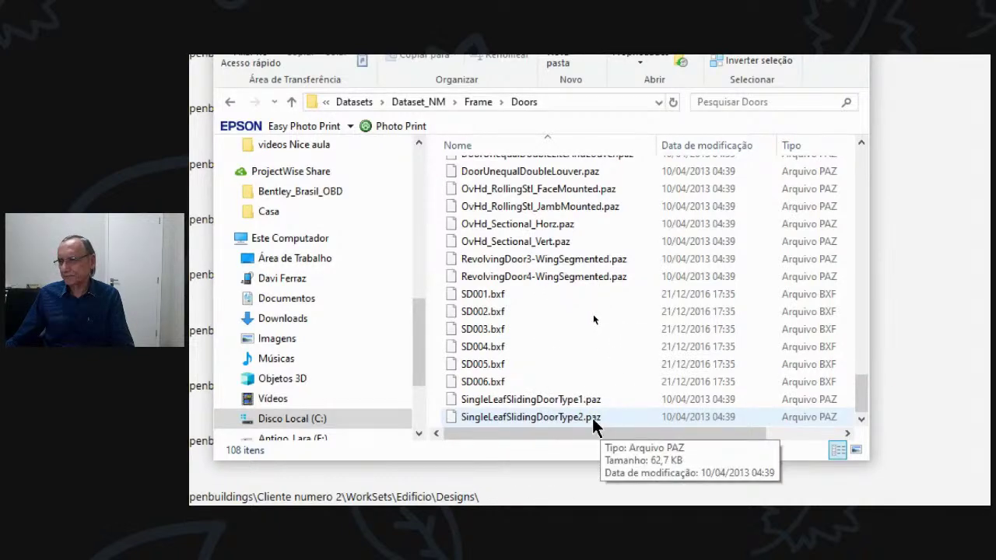
{"action": "double_click", "coordinate": [515, 417]}
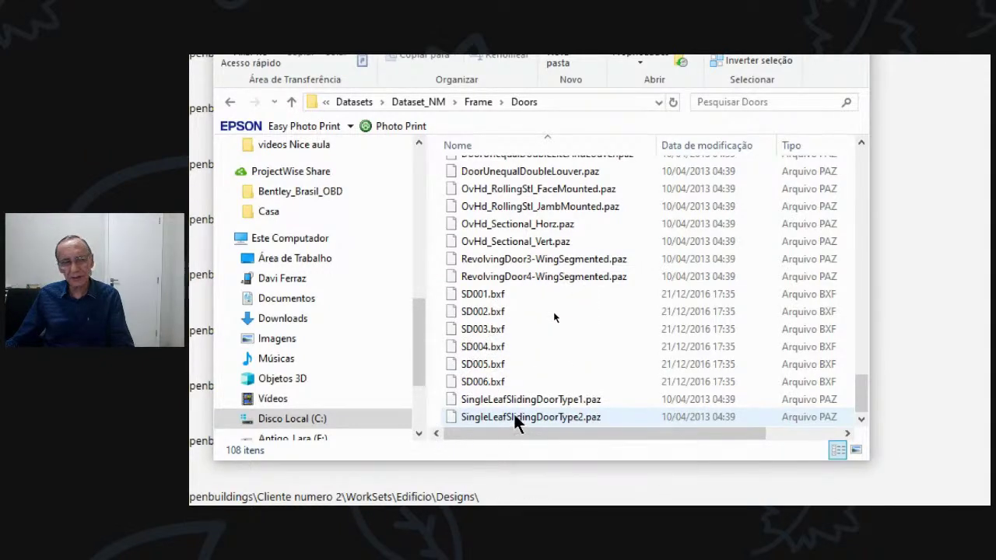
{"action": "right_click", "coordinate": [514, 417]}
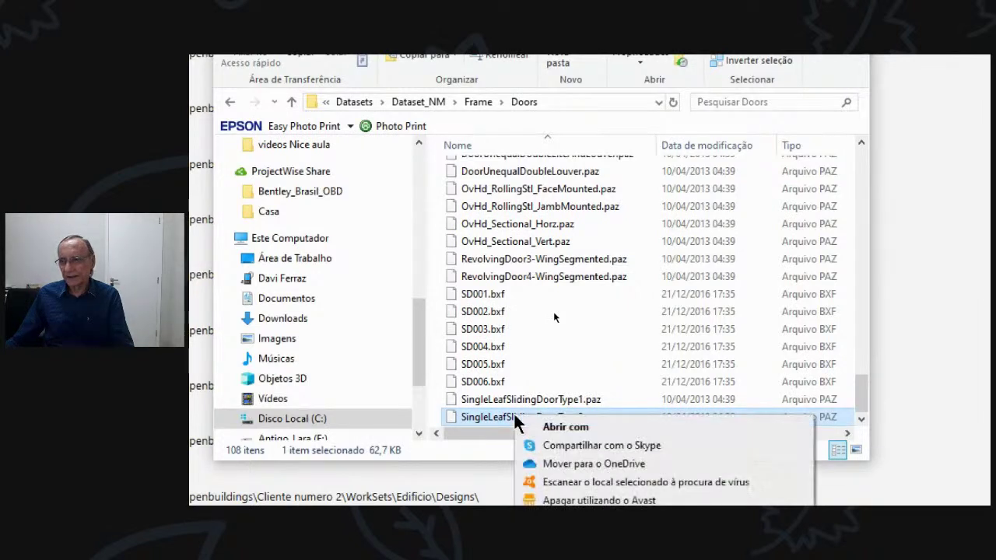
{"action": "left_click", "coordinate": [479, 454]}
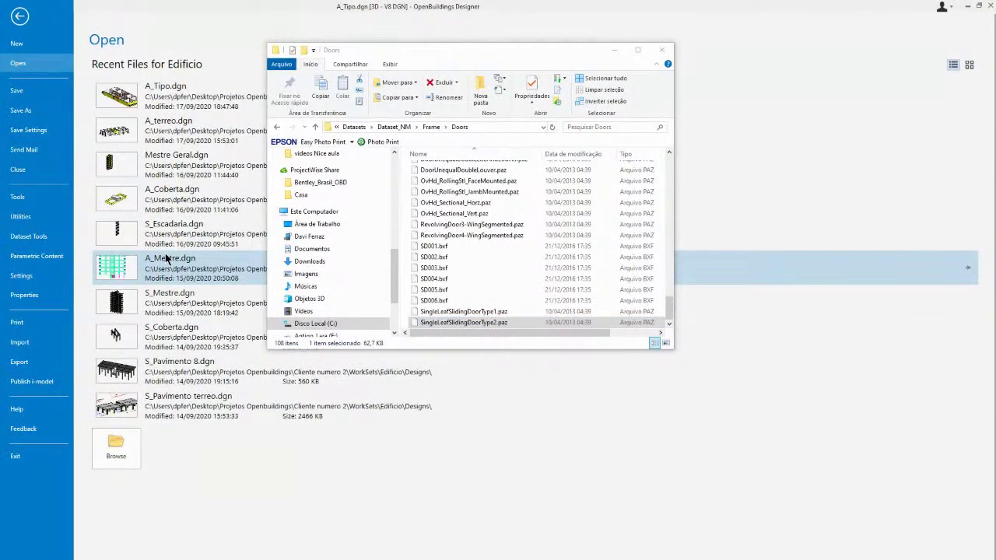
{"action": "double_click", "coordinate": [452, 321]}
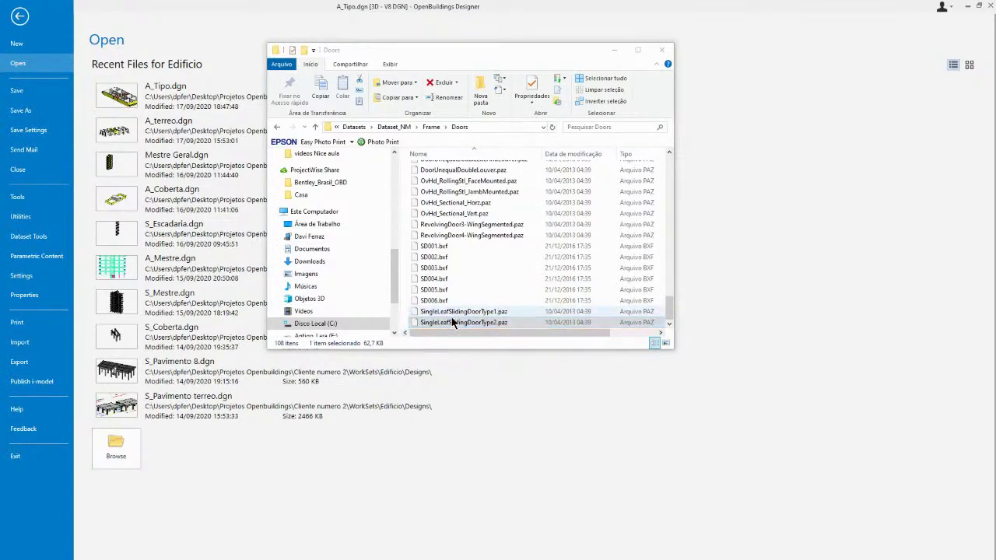
{"action": "left_click", "coordinate": [453, 321]}
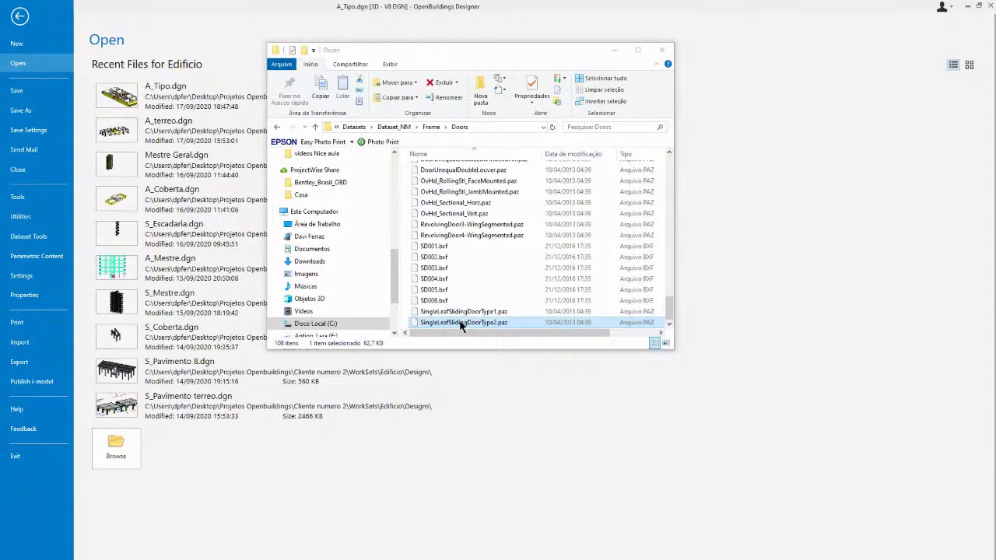
- Close the Doors folder window and open A_Tipo.dgn from the recent files in OpenBuildings Designer
{"action": "left_click", "coordinate": [662, 51]}
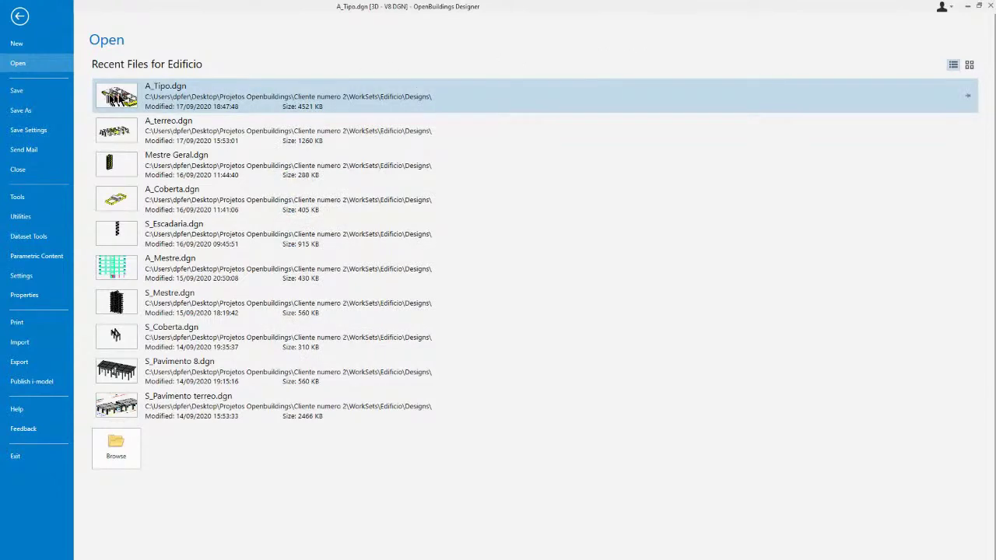
{"action": "left_click", "coordinate": [127, 94]}
{"action": "left_click", "coordinate": [157, 95]}
{"action": "left_click", "coordinate": [156, 95]}
{"action": "left_click", "coordinate": [156, 95]}
{"action": "left_click", "coordinate": [120, 135]}
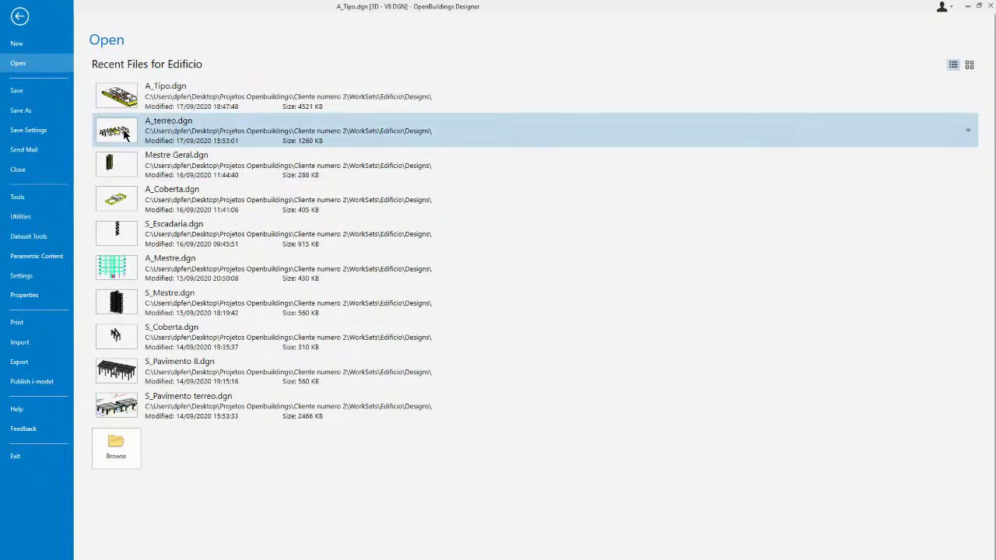
{"action": "left_click", "coordinate": [133, 131]}
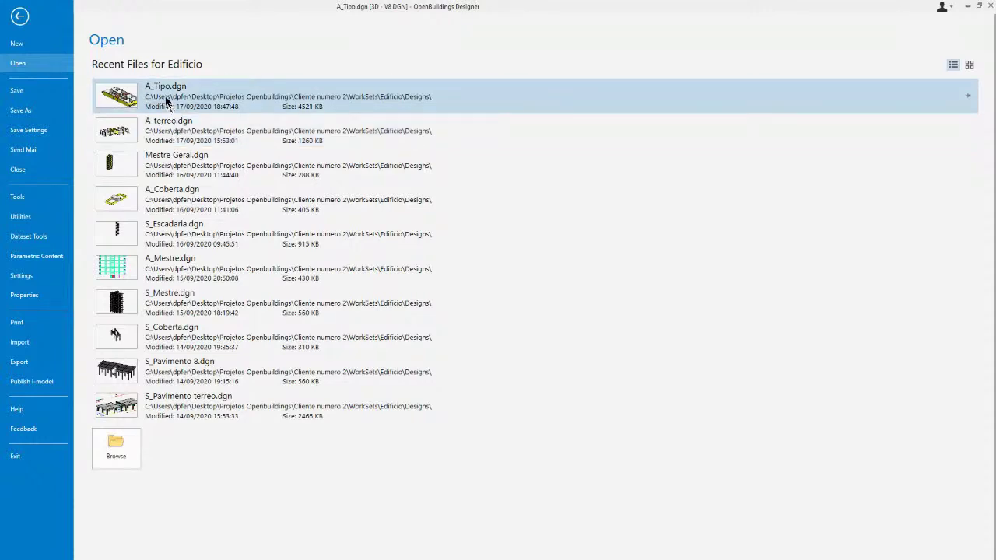
{"action": "left_click", "coordinate": [170, 108]}
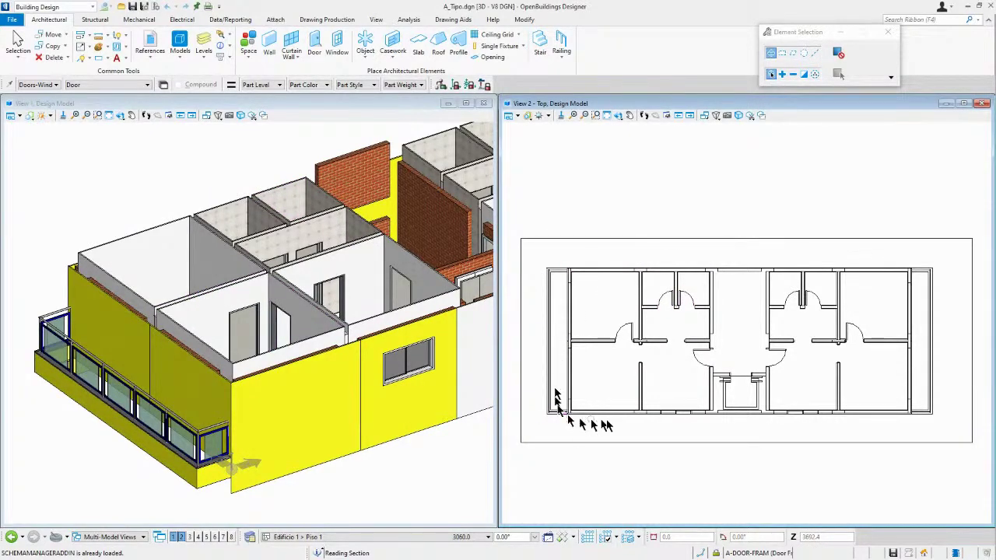
- Start placing a door in the floor plan with the DoubleDoor-Flush catalog type
{"action": "scroll", "coordinate": [571, 334], "scroll_direction": "up", "scroll_amount": 2}
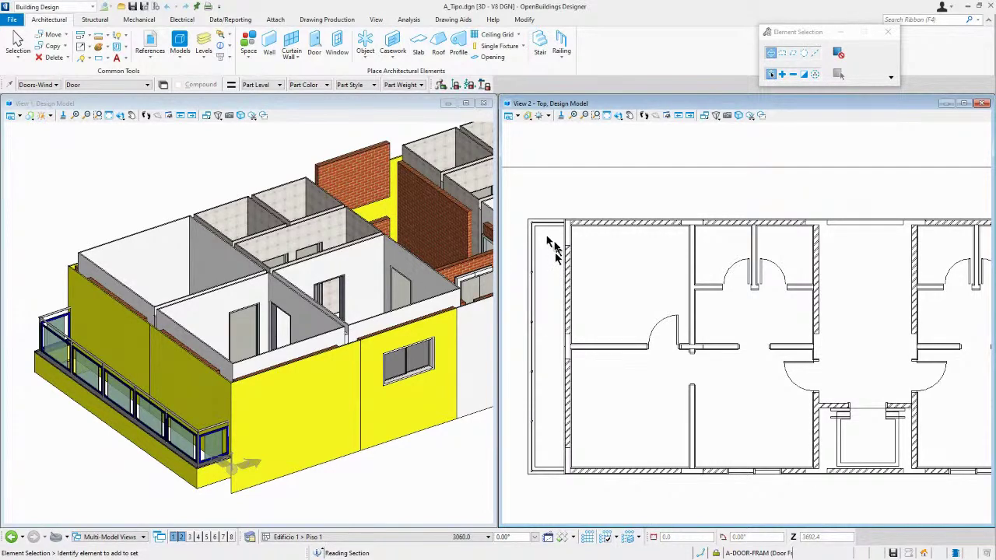
{"action": "left_click", "coordinate": [314, 48]}
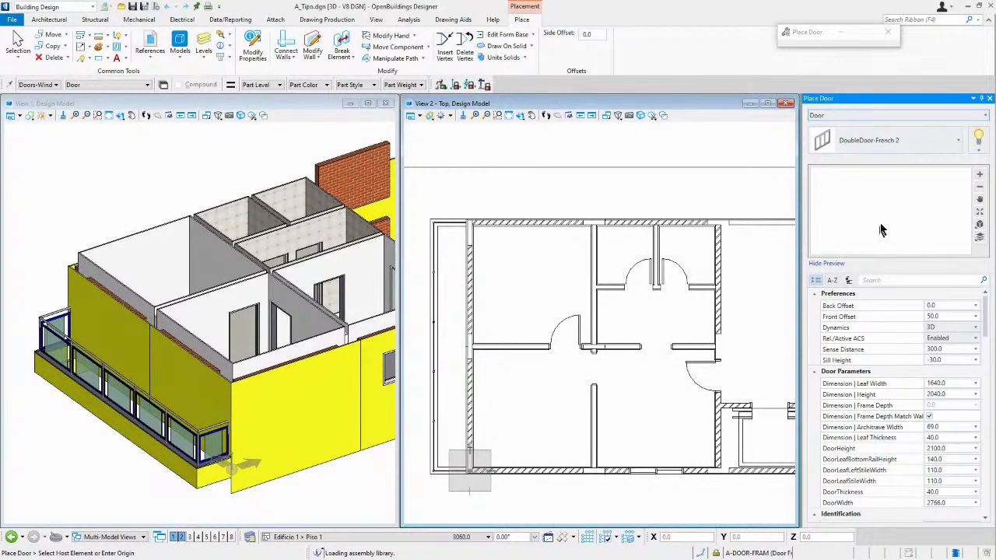
{"action": "left_click", "coordinate": [954, 141]}
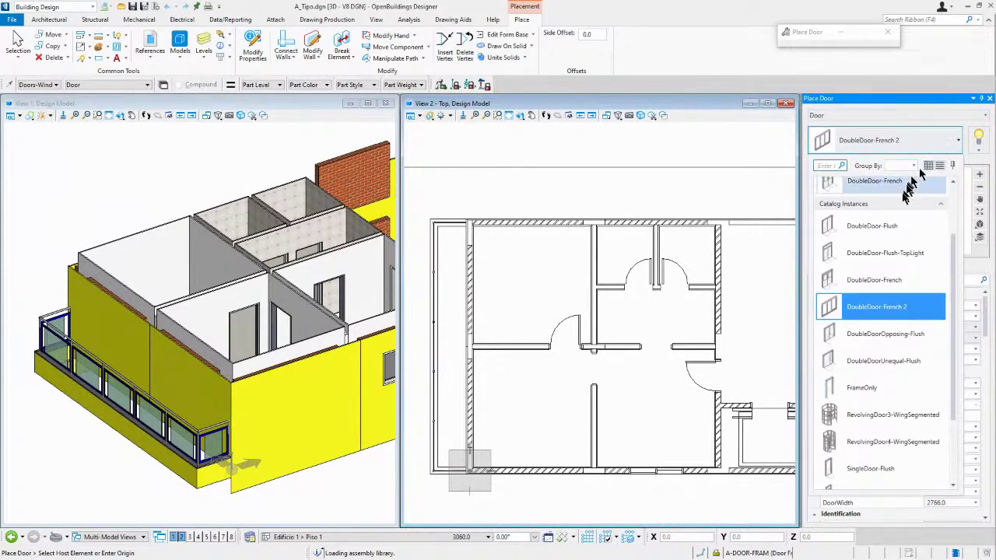
{"action": "left_click", "coordinate": [891, 226]}
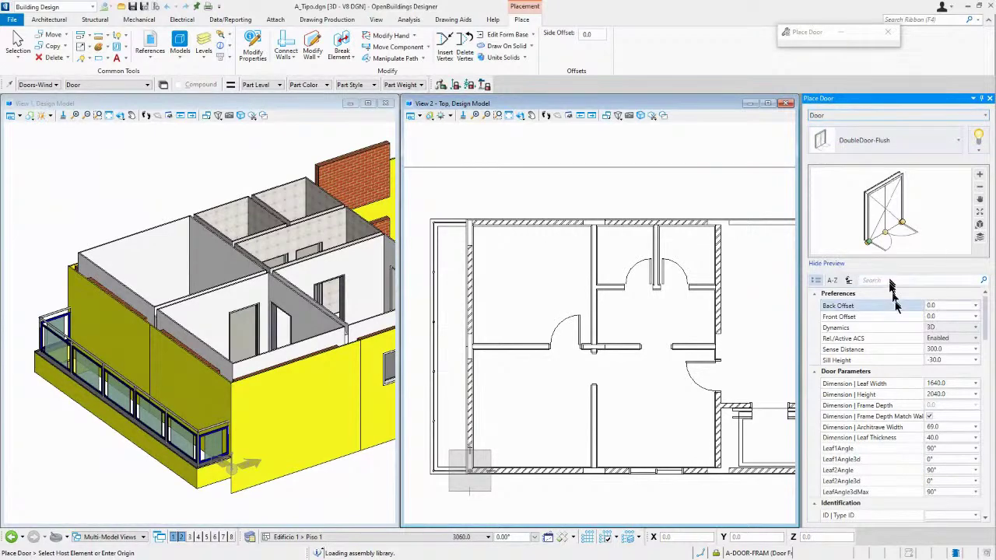
- Switch the door type to DoubleDoor-French and inspect its preview
{"action": "left_click", "coordinate": [902, 140]}
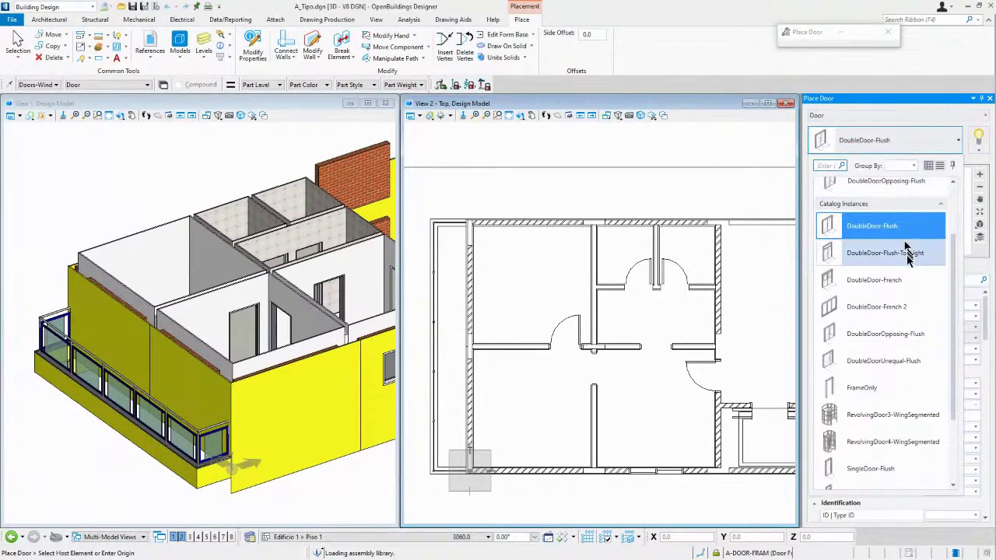
{"action": "scroll", "coordinate": [905, 261], "scroll_direction": "down", "scroll_amount": 1}
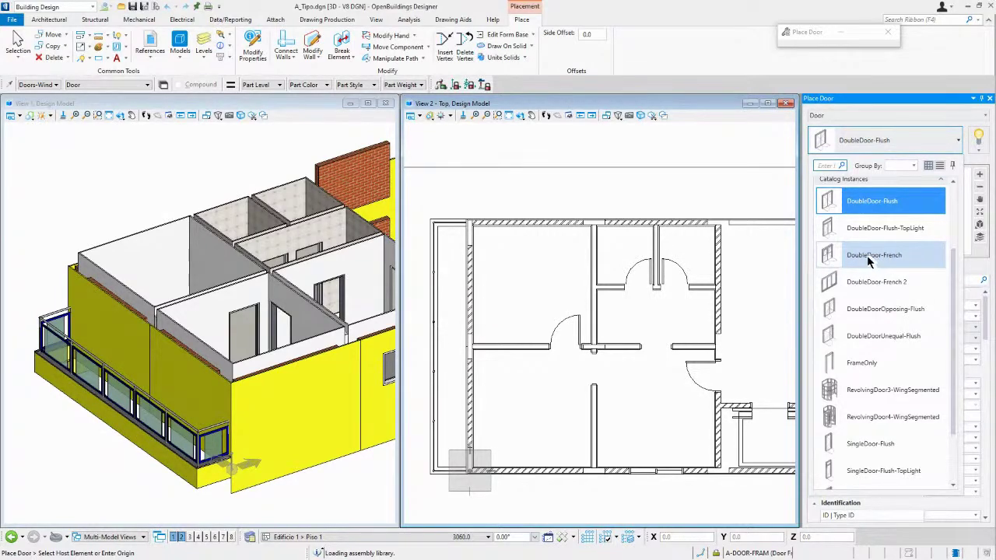
{"action": "left_click", "coordinate": [866, 261]}
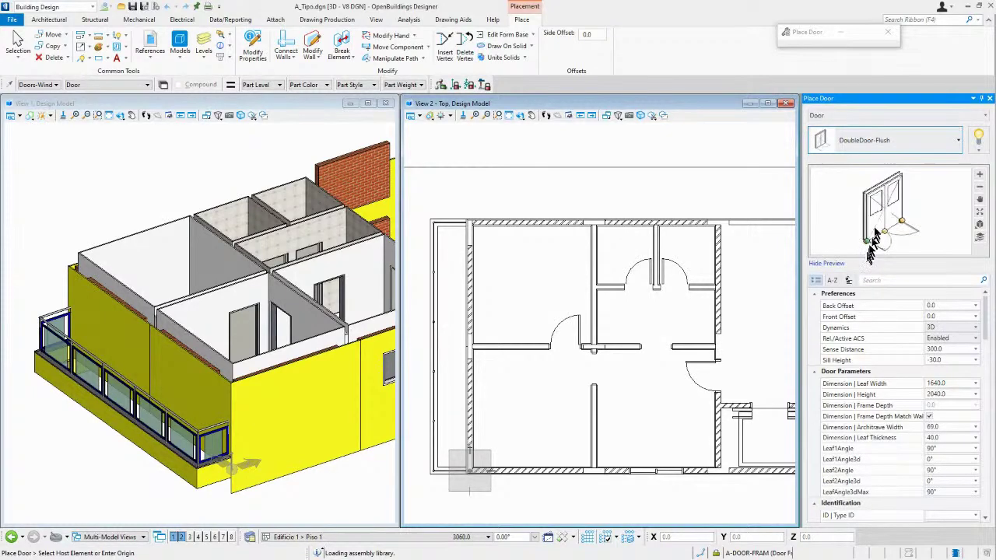
{"action": "mouse_move", "coordinate": [894, 214]}
{"action": "left_mouse_down"}
{"action": "mouse_move", "coordinate": [903, 225]}
{"action": "mouse_move", "coordinate": [871, 222]}
{"action": "mouse_move", "coordinate": [898, 218]}
{"action": "left_mouse_up"}
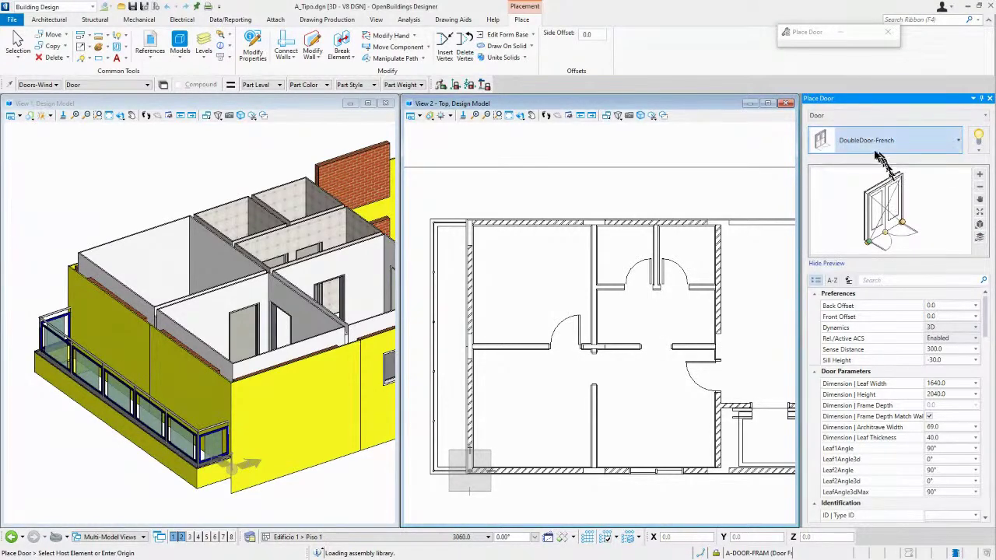
- Save the DoubleDoor-French catalog item as a new item named "Porta de correr 3 folhas"
{"action": "left_click", "coordinate": [979, 152]}
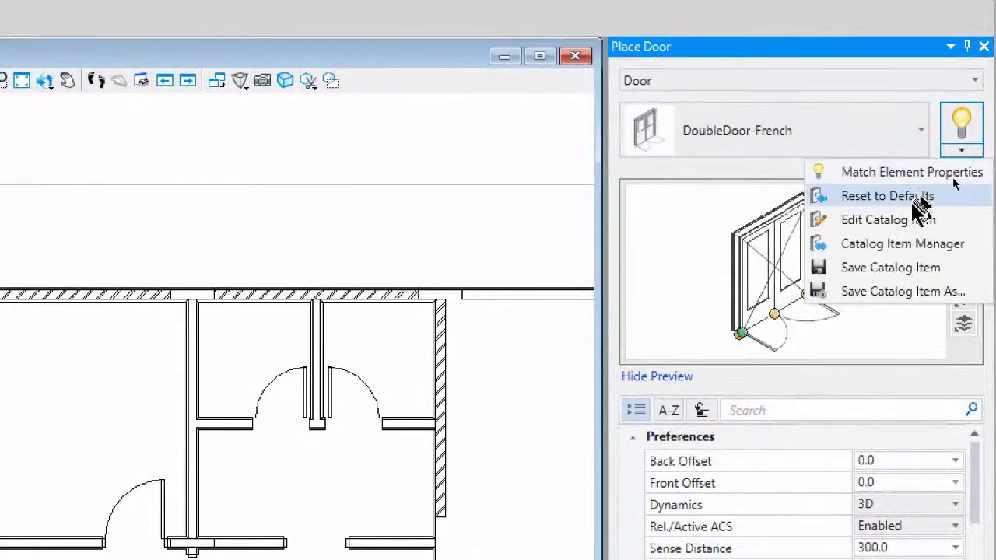
{"action": "left_click", "coordinate": [894, 294]}
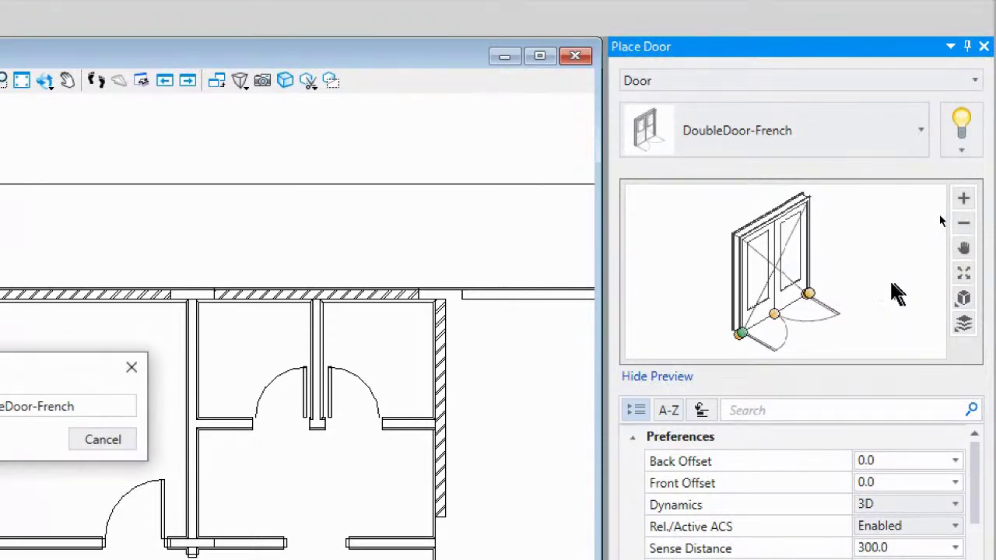
{"action": "left_click", "coordinate": [311, 405]}
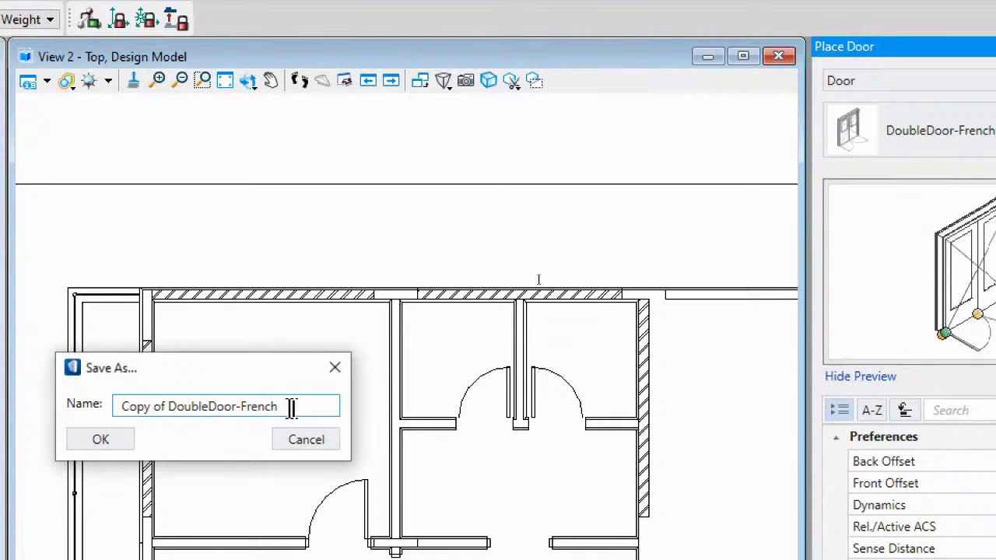
{"action": "left_click_drag", "start_coordinate": [291, 406], "coordinate": [80, 420]}
{"action": "left_click", "coordinate": [213, 408]}
{"action": "left_click_drag", "start_coordinate": [295, 407], "coordinate": [112, 418]}
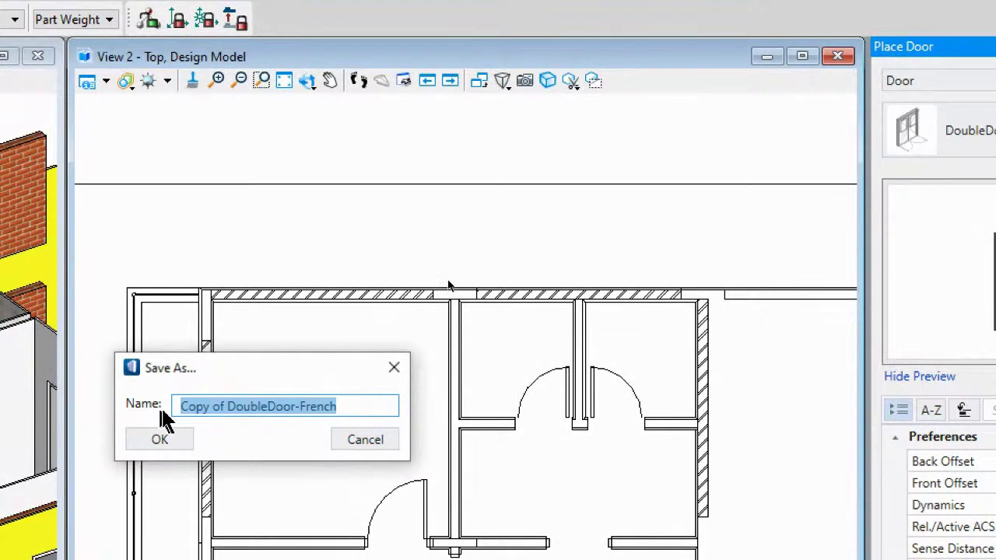
{"action": "type", "text": "p"}
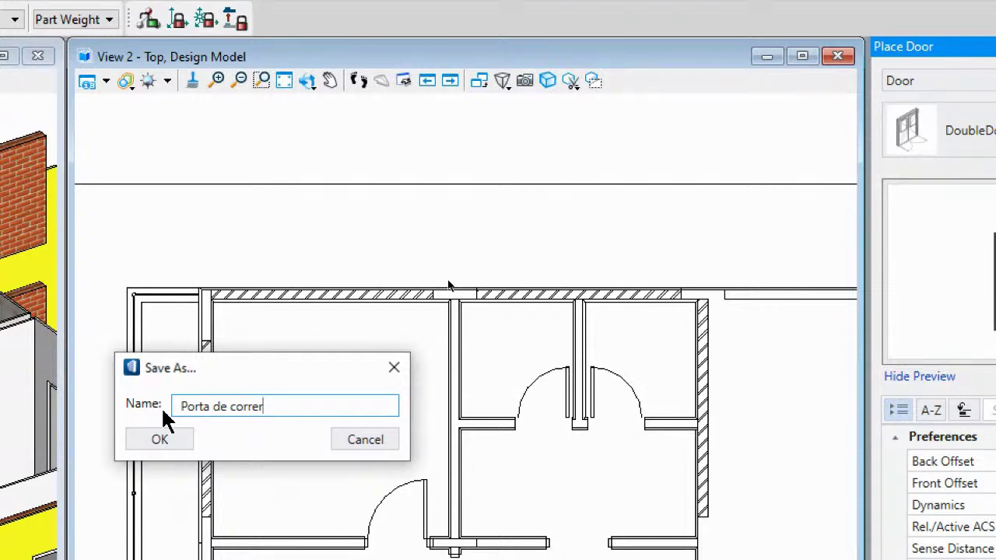
{"action": "type", "text": "3 folhas"}
{"action": "left_click", "coordinate": [180, 444]}
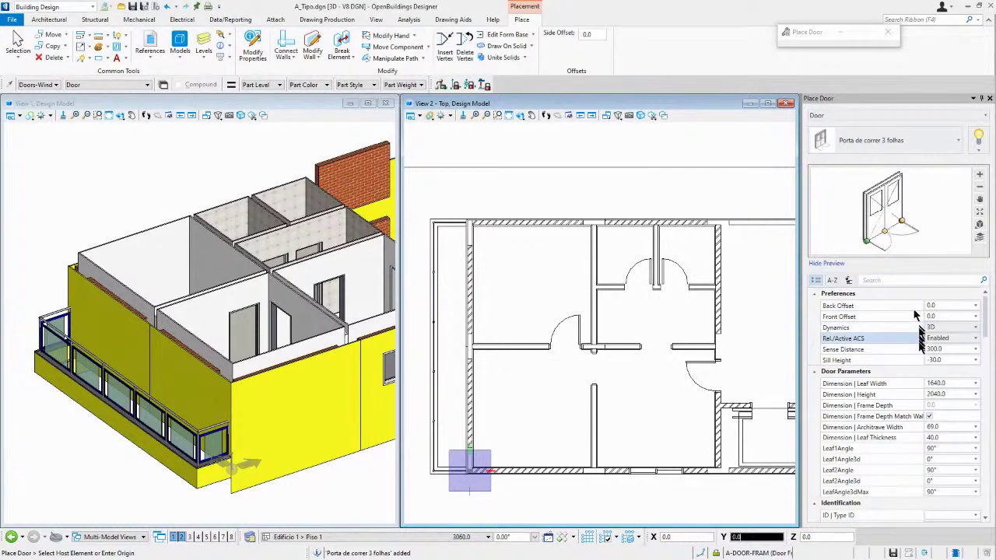
- Open the Porta de correr 3 folhas catalog item for editing and bring up its property list
{"action": "left_click", "coordinate": [915, 276]}
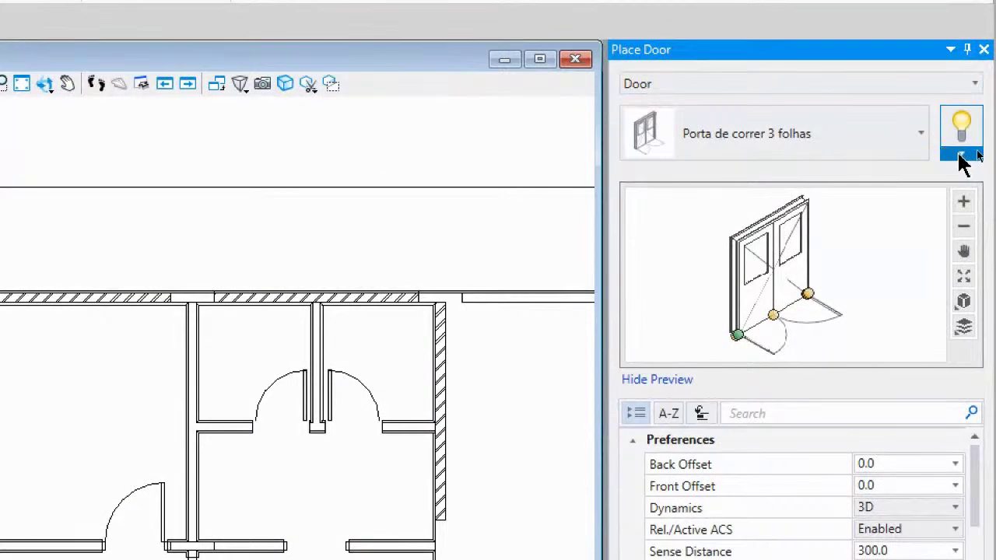
{"action": "left_click", "coordinate": [962, 155]}
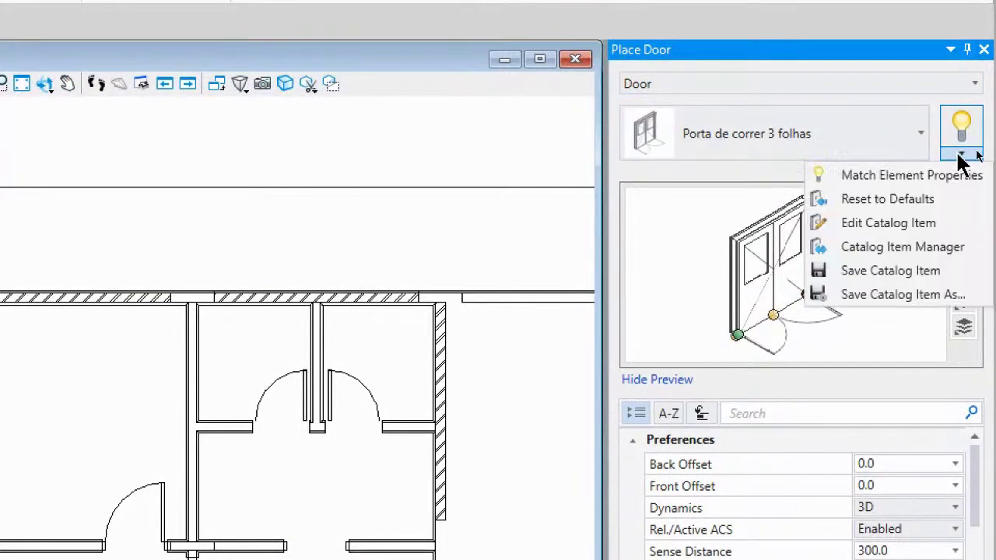
{"action": "left_click", "coordinate": [879, 225]}
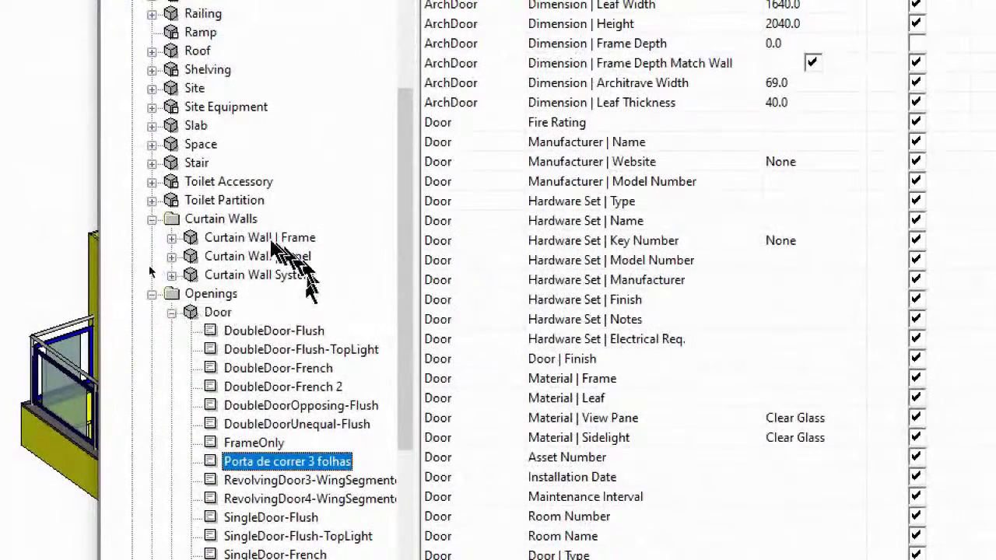
{"action": "scroll", "coordinate": [233, 342], "scroll_direction": "down", "scroll_amount": 1}
{"action": "scroll", "coordinate": [256, 372], "scroll_direction": "down", "scroll_amount": 1}
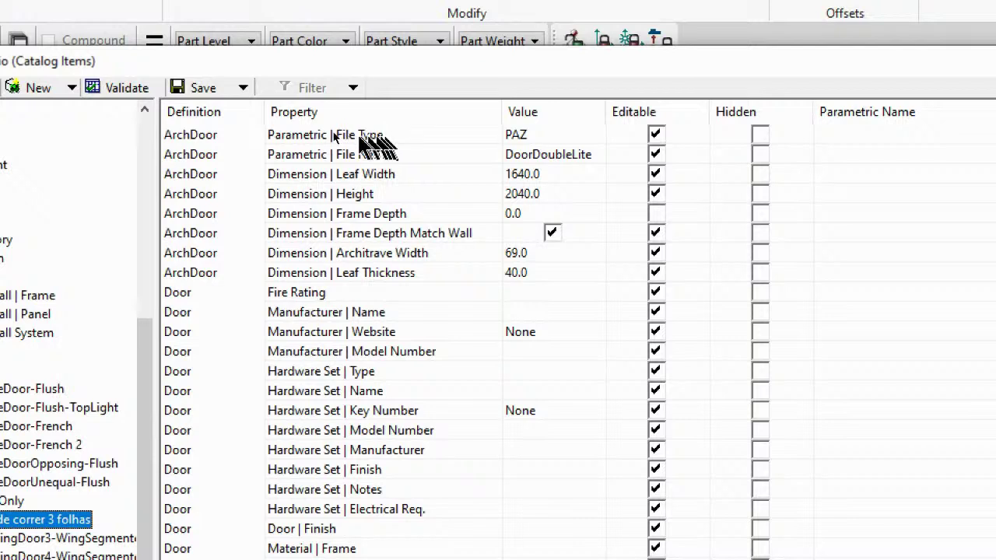
- Set the catalog item's Parametric | File Type to PAZ
{"action": "left_click", "coordinate": [301, 134]}
{"action": "left_click", "coordinate": [585, 137]}
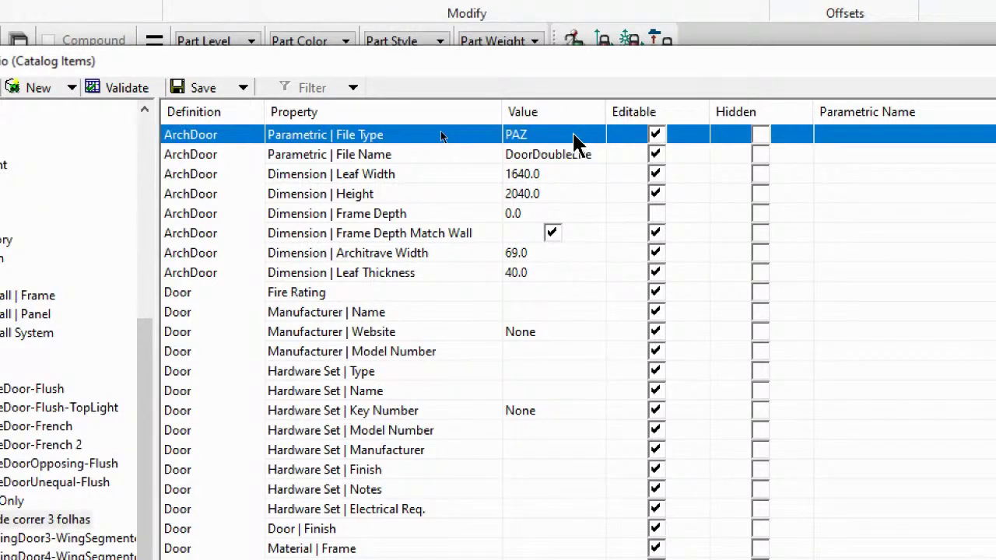
{"action": "left_click", "coordinate": [575, 140]}
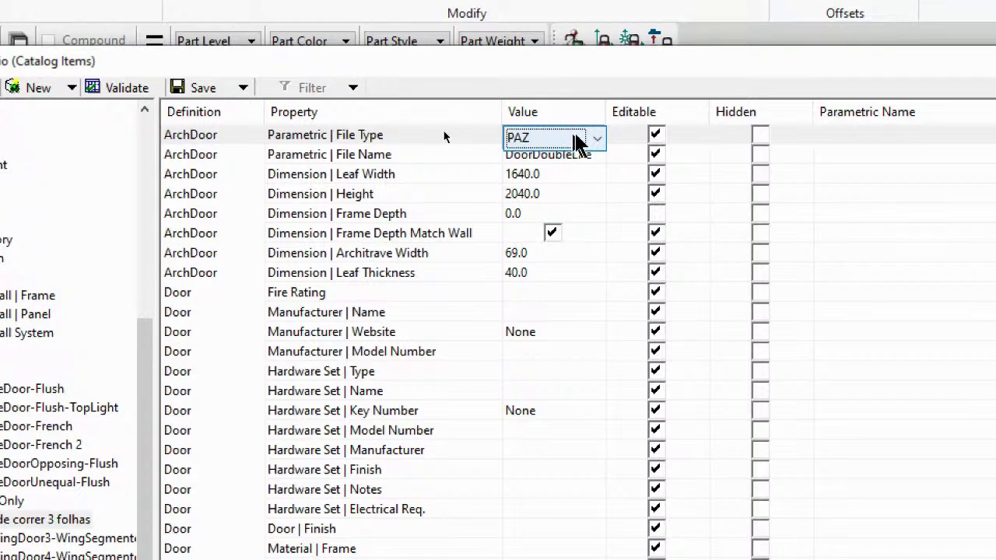
{"action": "left_click", "coordinate": [596, 138]}
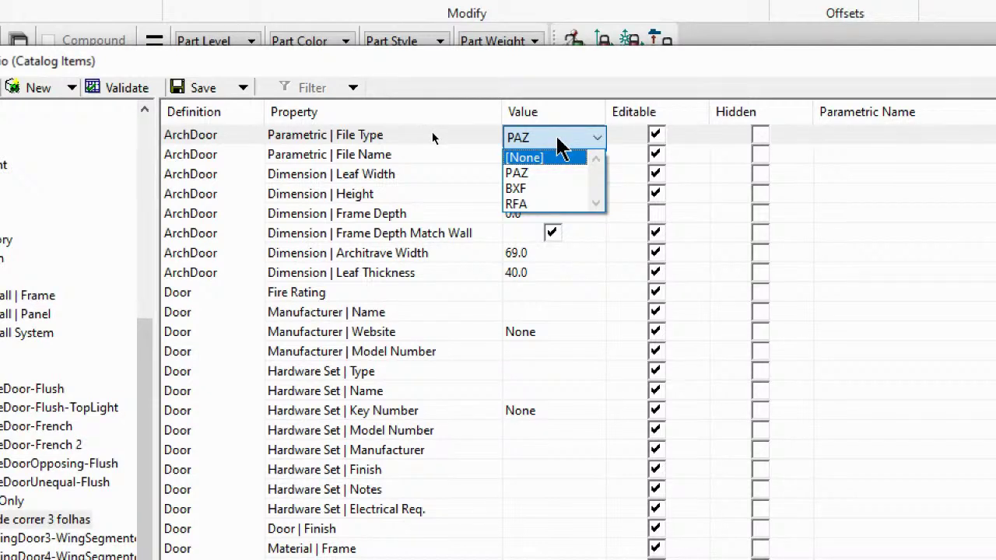
{"action": "left_click", "coordinate": [516, 174]}
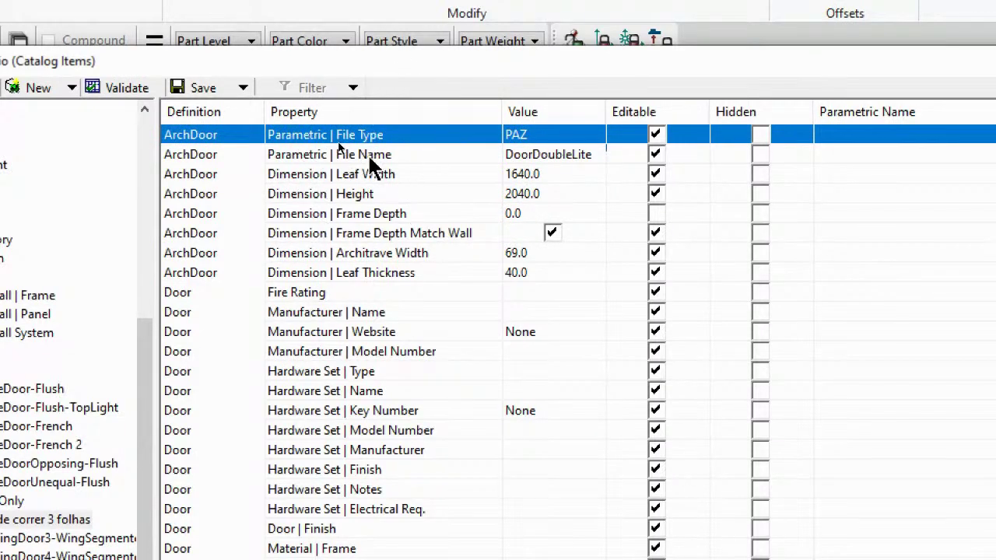
- Widen the Value column and set the item's Parametric | File Name to SingleLeafSlidingDoorType2
{"action": "left_click_drag", "start_coordinate": [606, 112], "coordinate": [644, 111]}
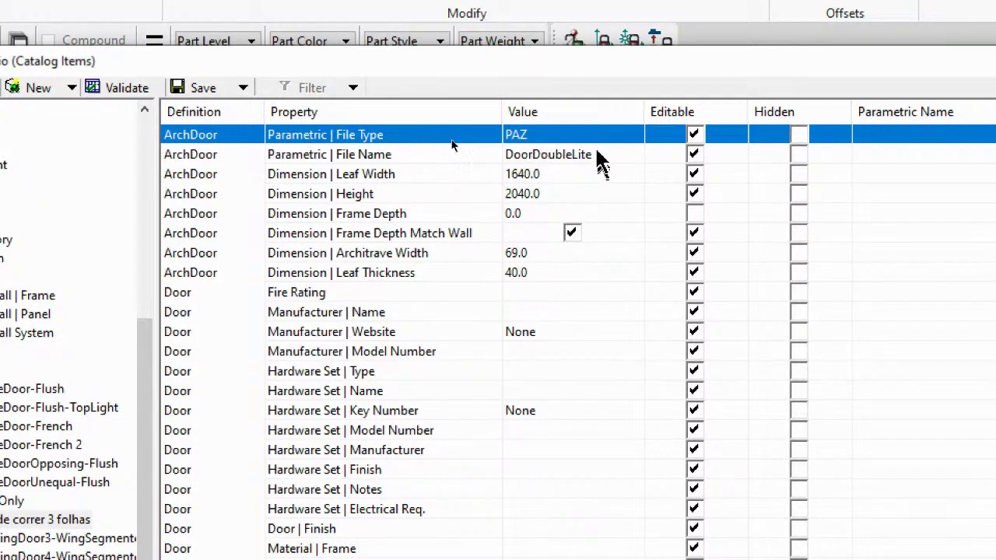
{"action": "left_click", "coordinate": [572, 154]}
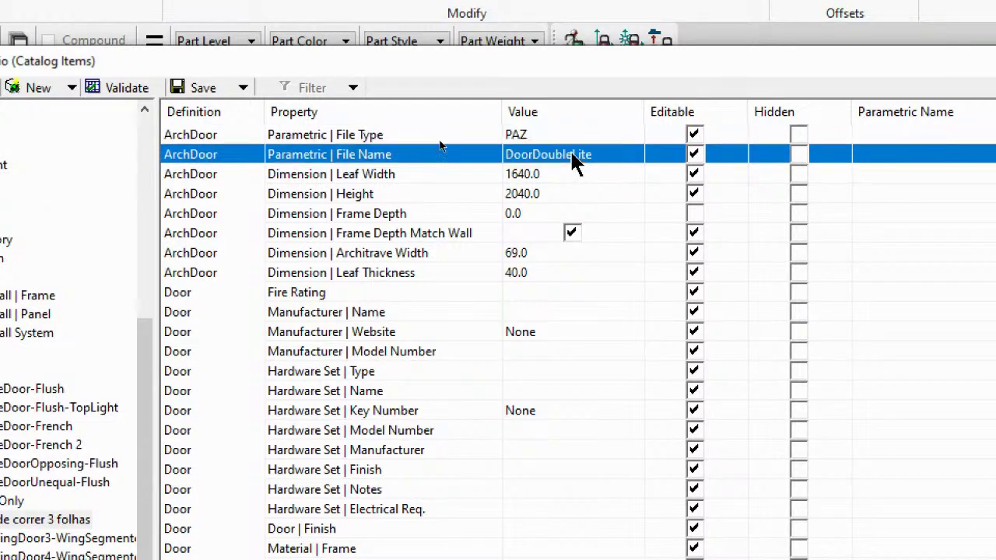
{"action": "left_click", "coordinate": [572, 154]}
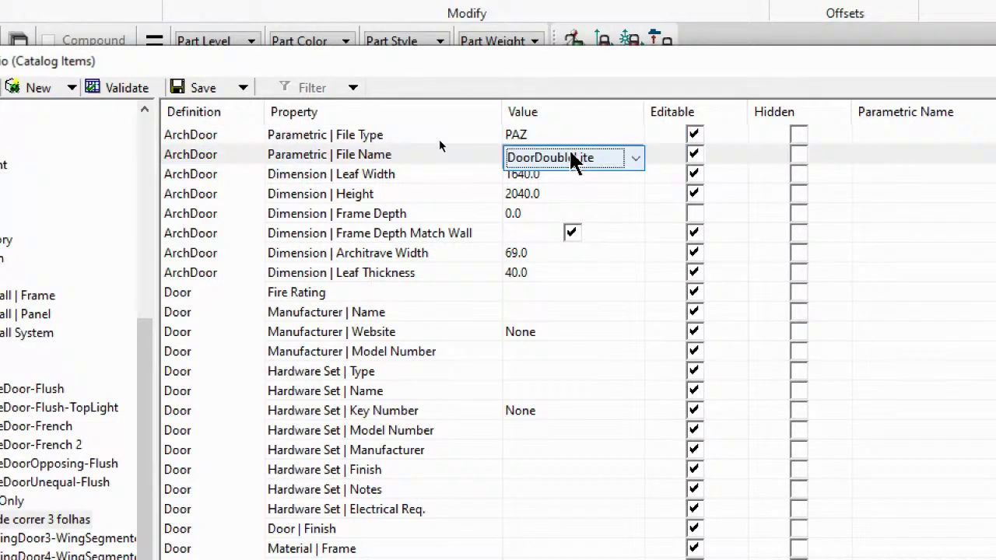
{"action": "left_click", "coordinate": [635, 158]}
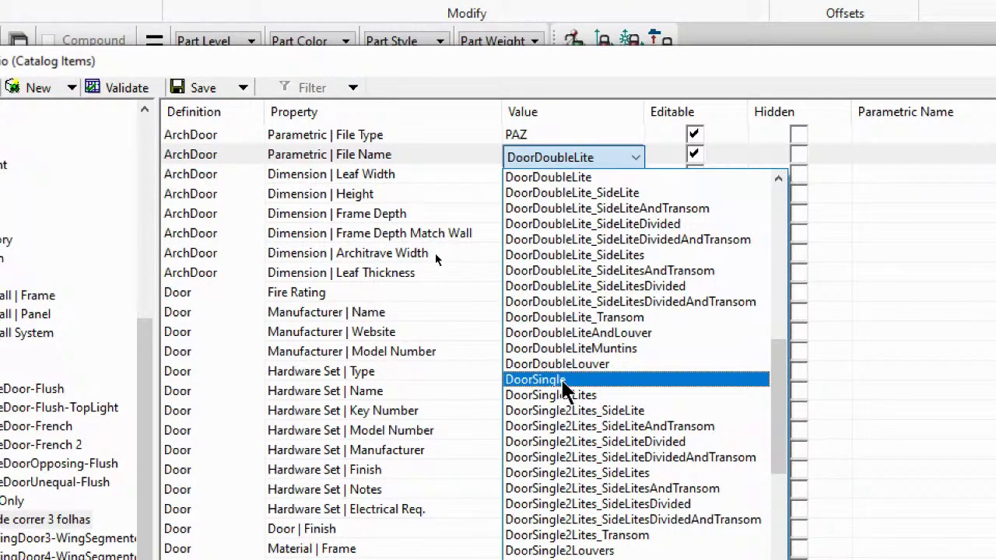
{"action": "scroll", "coordinate": [579, 381], "scroll_direction": "down", "scroll_amount": 4}
{"action": "scroll", "coordinate": [585, 378], "scroll_direction": "down", "scroll_amount": 6}
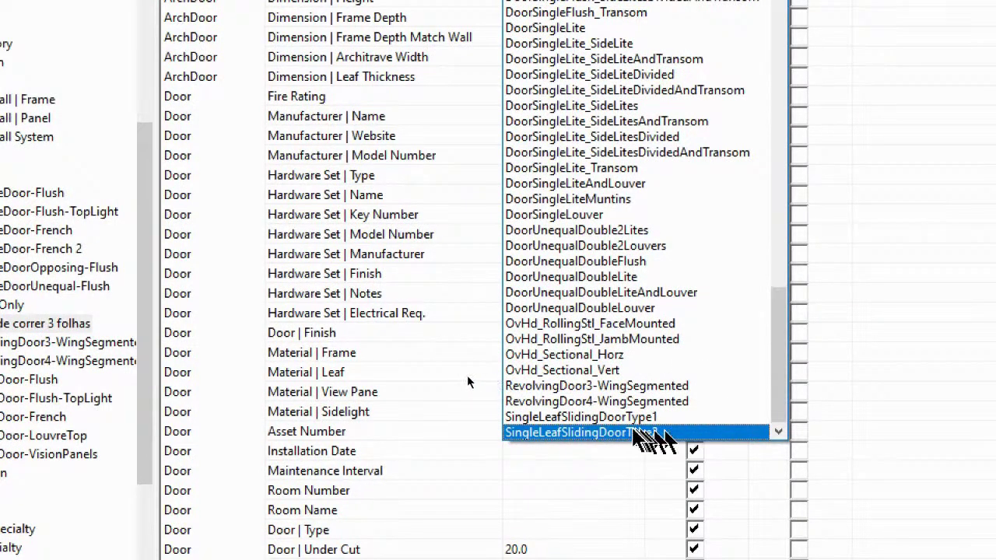
{"action": "left_click", "coordinate": [587, 433]}
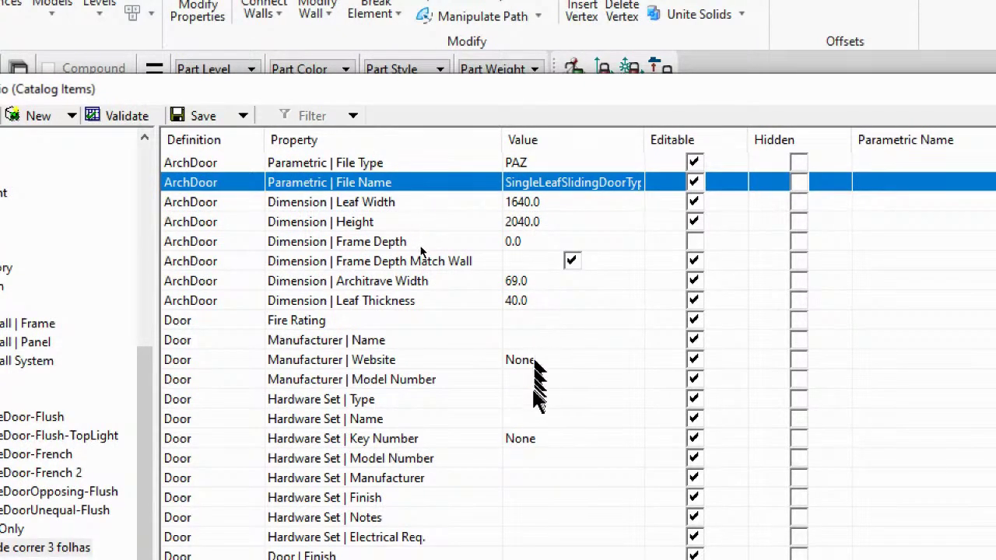
- Examine the catalog item's remaining properties, from hardware and materials through the Door_PAZ dimensions to the object classifications
{"action": "scroll", "coordinate": [526, 440], "scroll_direction": "down", "scroll_amount": 2}
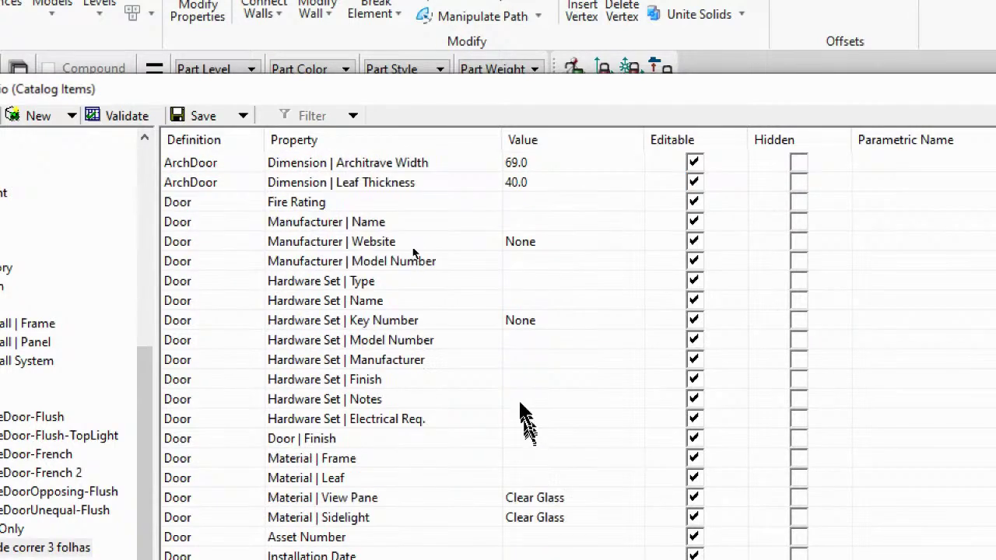
{"action": "scroll", "coordinate": [519, 404], "scroll_direction": "down", "scroll_amount": 3}
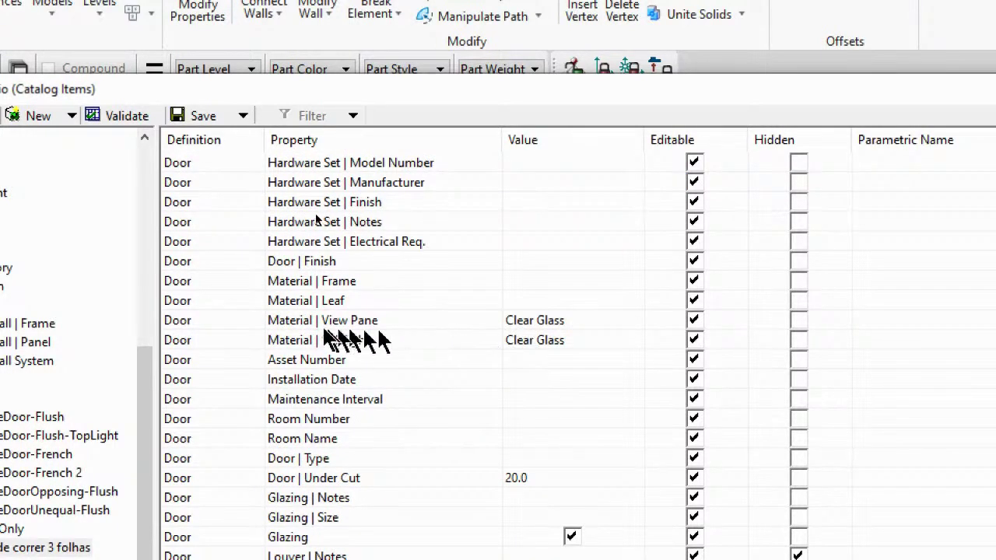
{"action": "scroll", "coordinate": [497, 327], "scroll_direction": "down", "scroll_amount": 2}
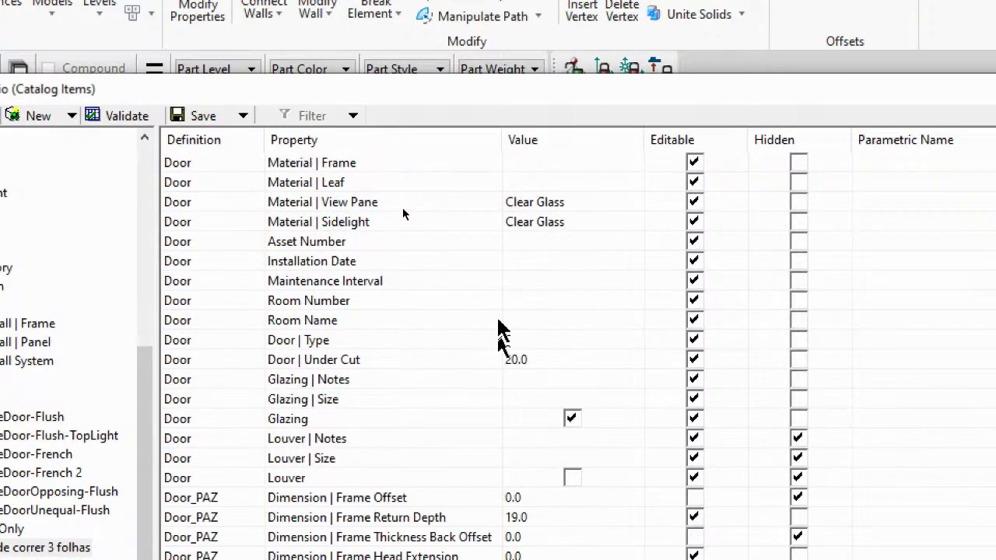
{"action": "scroll", "coordinate": [497, 326], "scroll_direction": "down", "scroll_amount": 4}
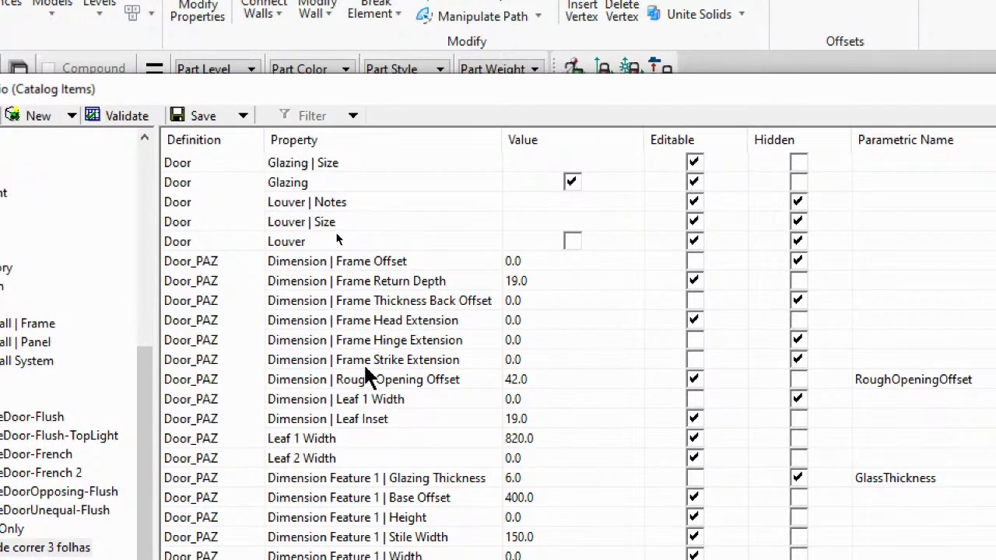
{"action": "scroll", "coordinate": [366, 374], "scroll_direction": "down", "scroll_amount": 5}
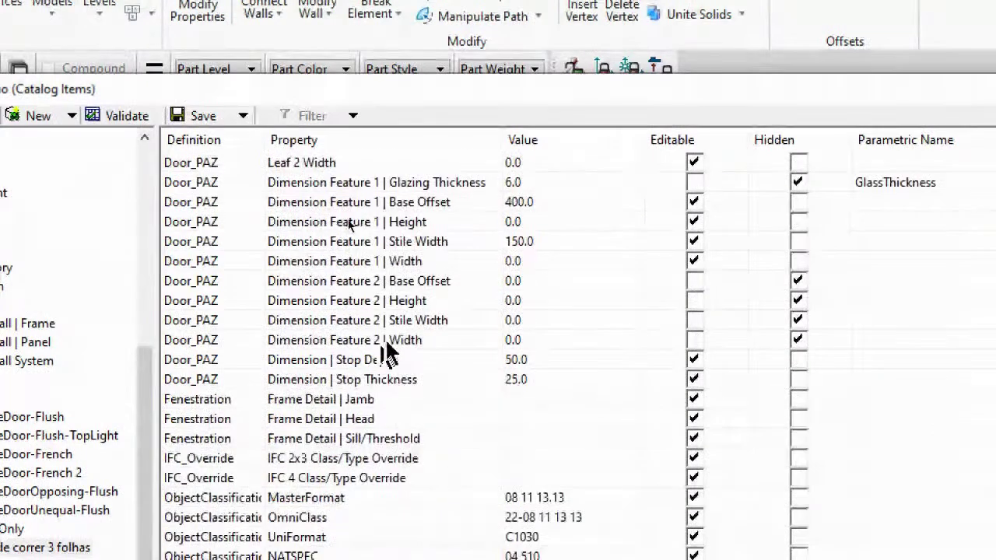
{"action": "scroll", "coordinate": [393, 346], "scroll_direction": "down", "scroll_amount": 4}
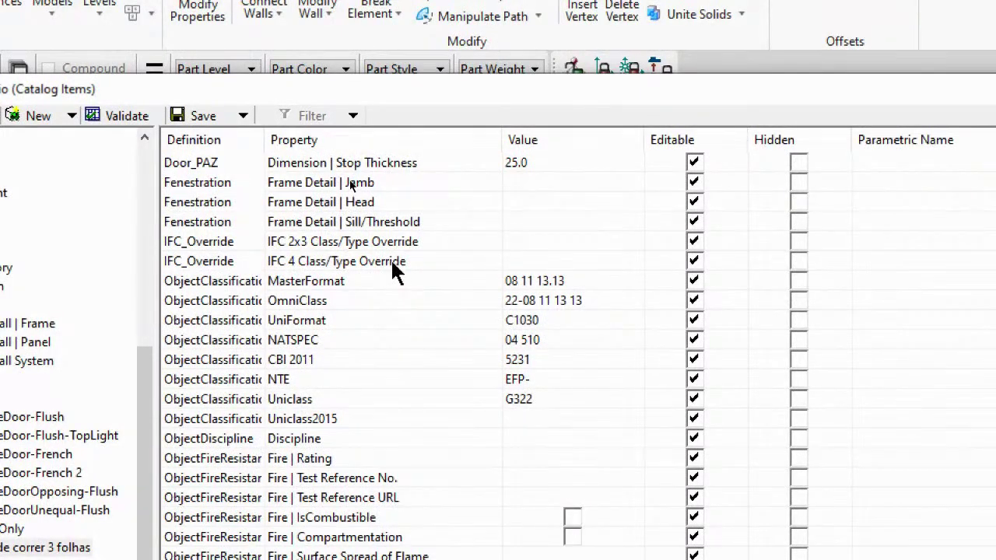
{"action": "scroll", "coordinate": [394, 268], "scroll_direction": "up", "scroll_amount": 4}
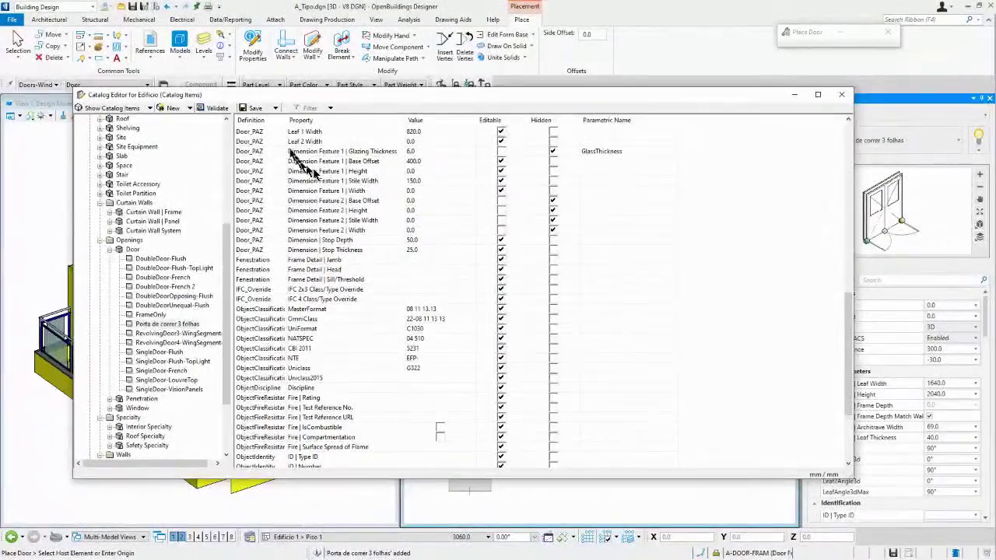
- Save the catalog item changes and close the Catalog Editor
{"action": "left_click", "coordinate": [254, 110]}
{"action": "left_click", "coordinate": [253, 109]}
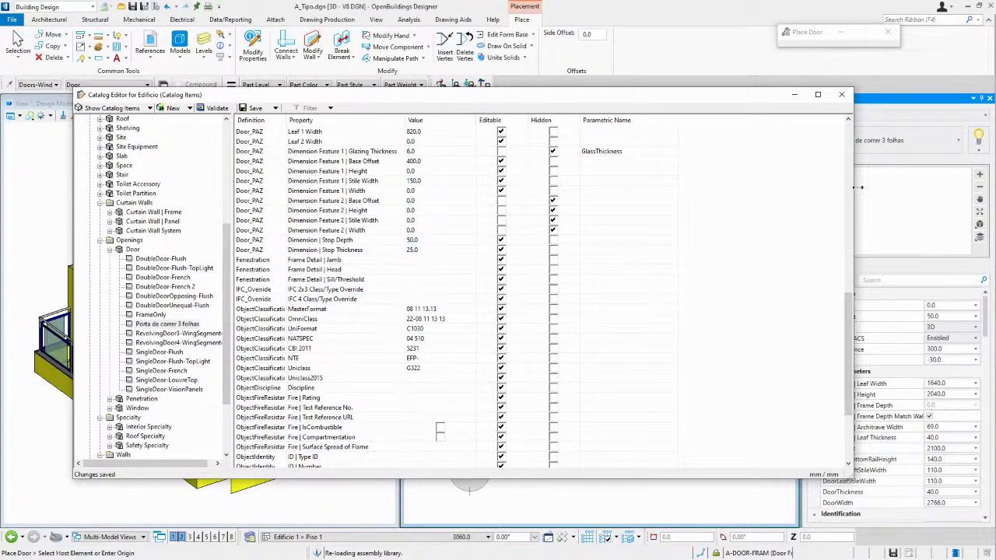
{"action": "left_click", "coordinate": [841, 97]}
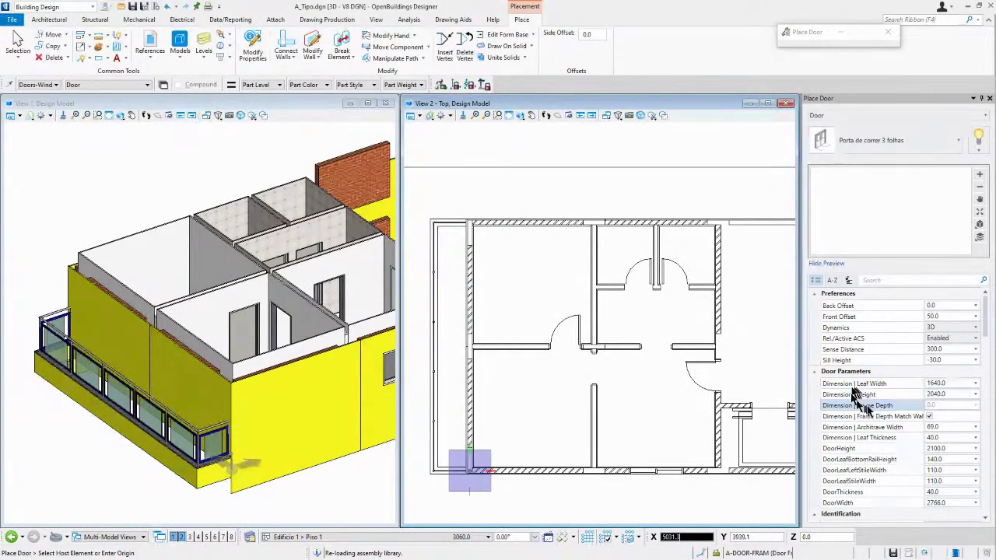
- Examine the sliding door's parameters, comparing Dimension | Leaf Width with the DoorHeight and DoorWidth values
{"action": "scroll", "coordinate": [891, 408], "scroll_direction": "down", "scroll_amount": 1}
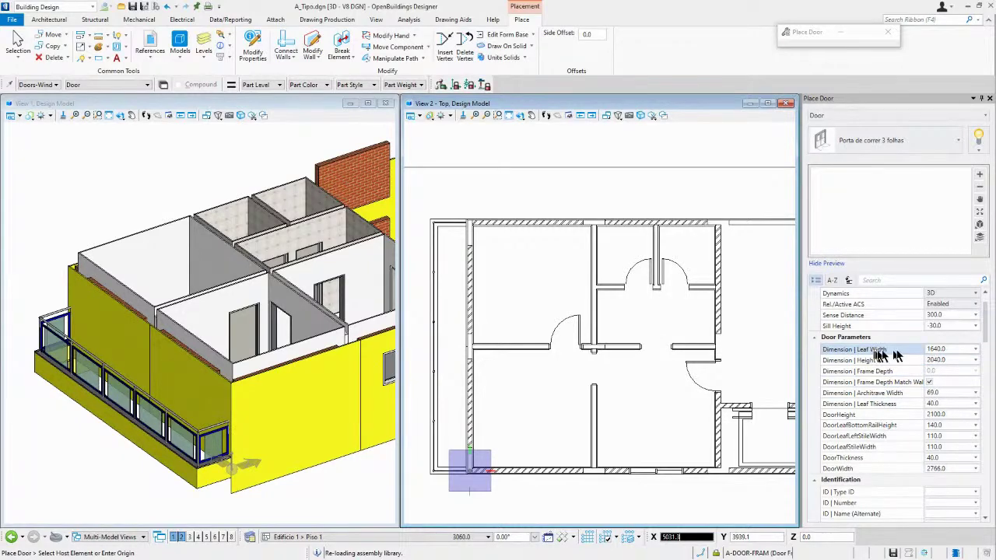
{"action": "left_click", "coordinate": [944, 348]}
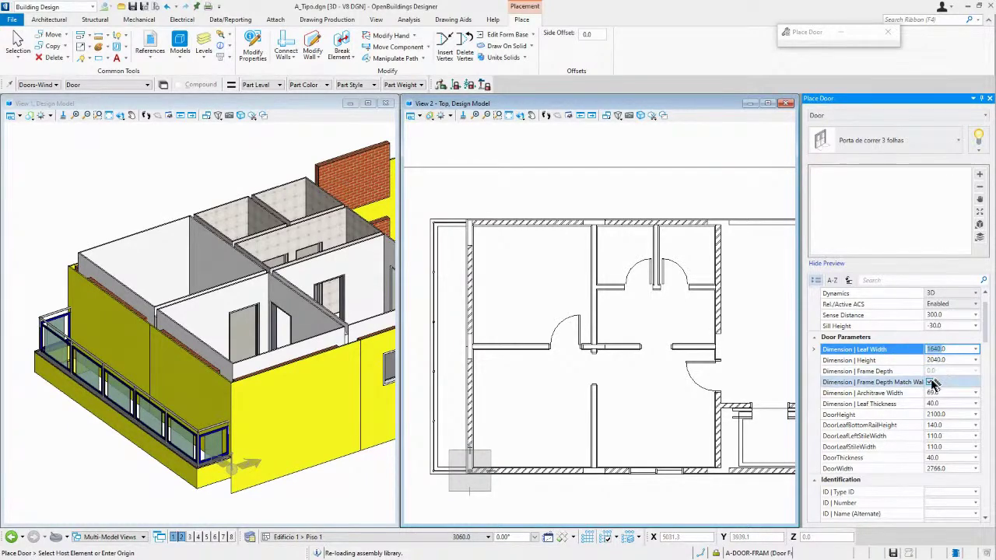
{"action": "left_click", "coordinate": [848, 415]}
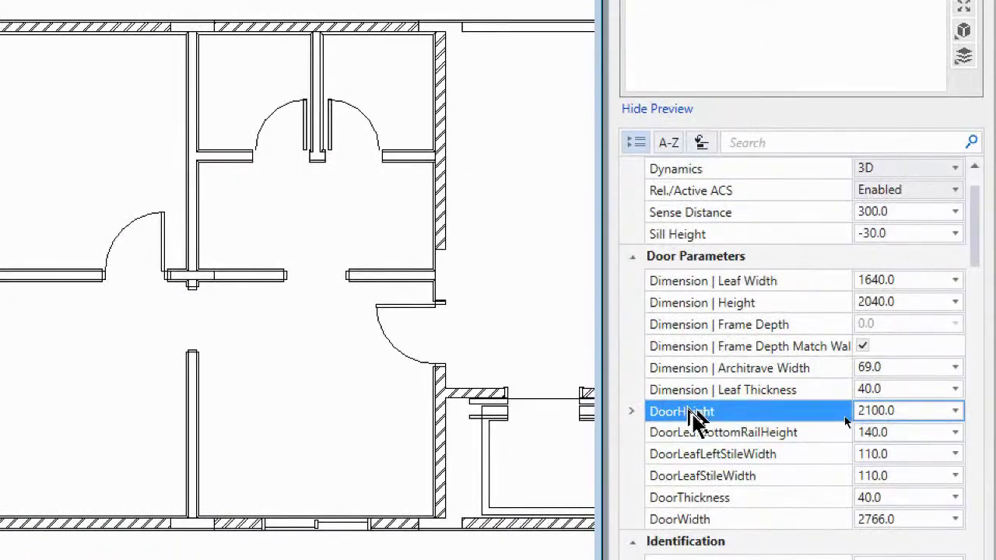
{"action": "left_click", "coordinate": [874, 410]}
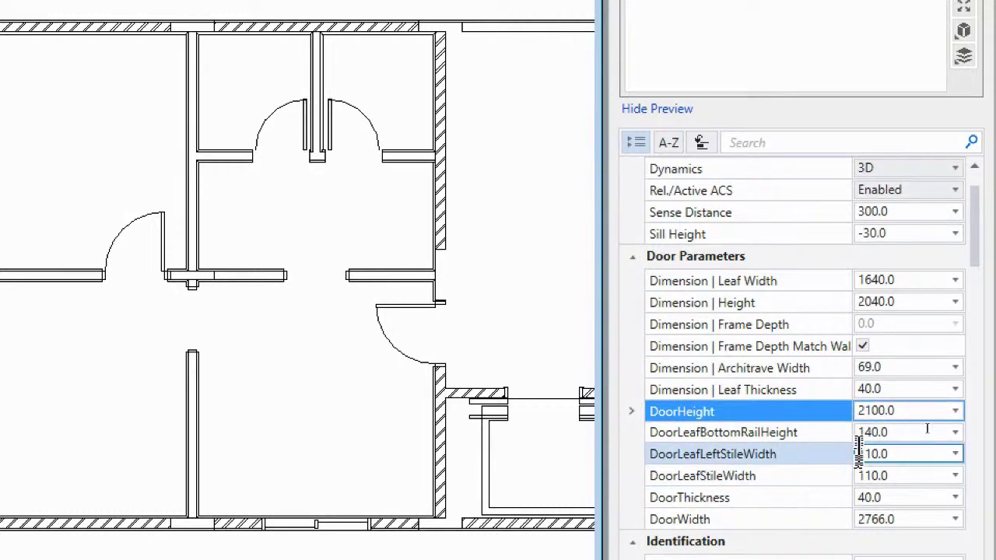
{"action": "scroll", "coordinate": [927, 428], "scroll_direction": "down", "scroll_amount": 1}
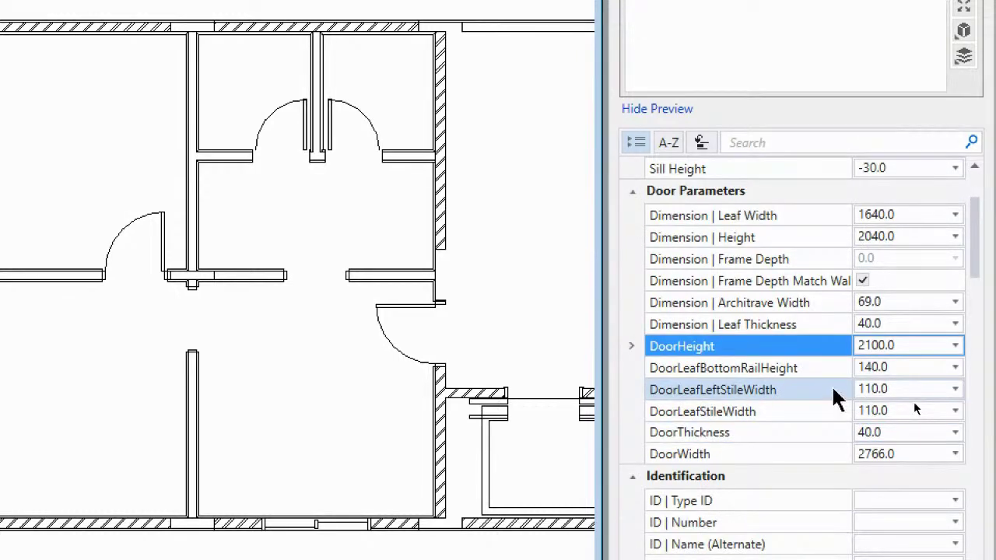
{"action": "left_click", "coordinate": [907, 454]}
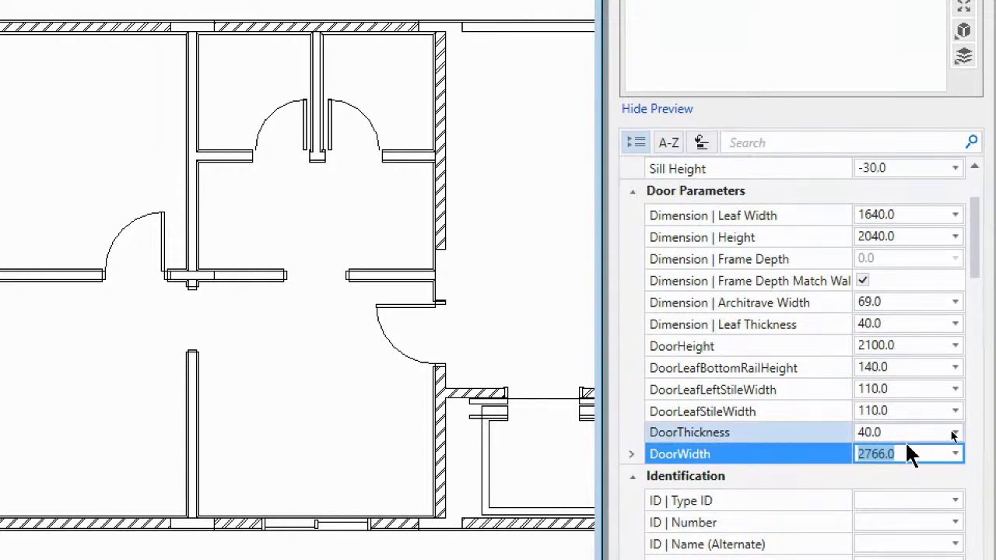
- Set the sliding door's DoorWidth to 1800 and choose the bedroom wall facing the balcony as its host
{"action": "type", "text": "1800"}
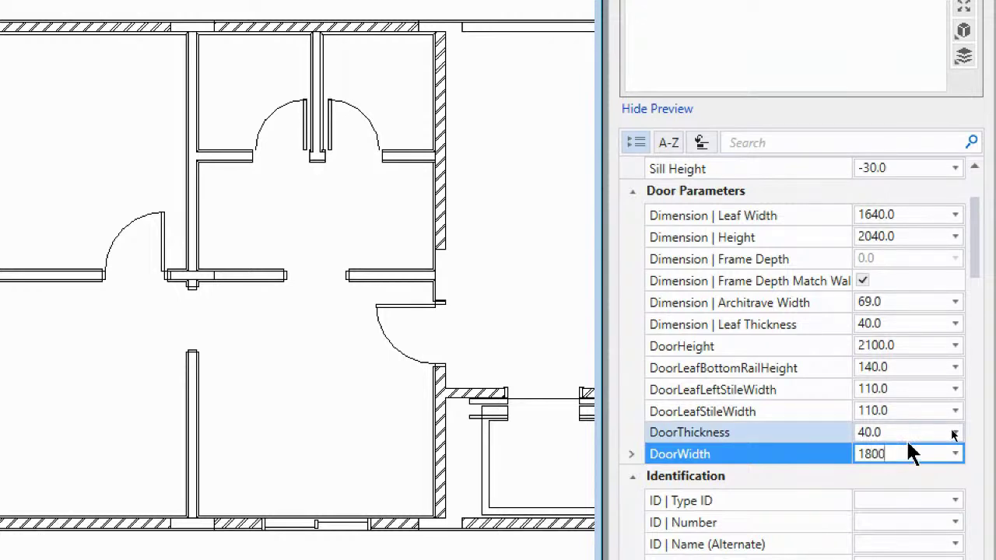
{"action": "key", "text": "Return"}
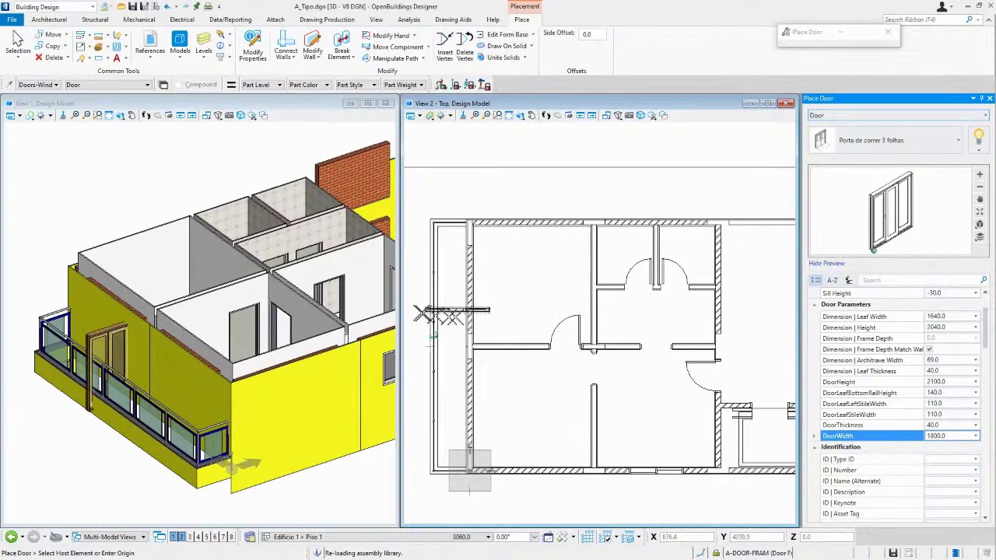
{"action": "scroll", "coordinate": [434, 318], "scroll_direction": "up", "scroll_amount": 2}
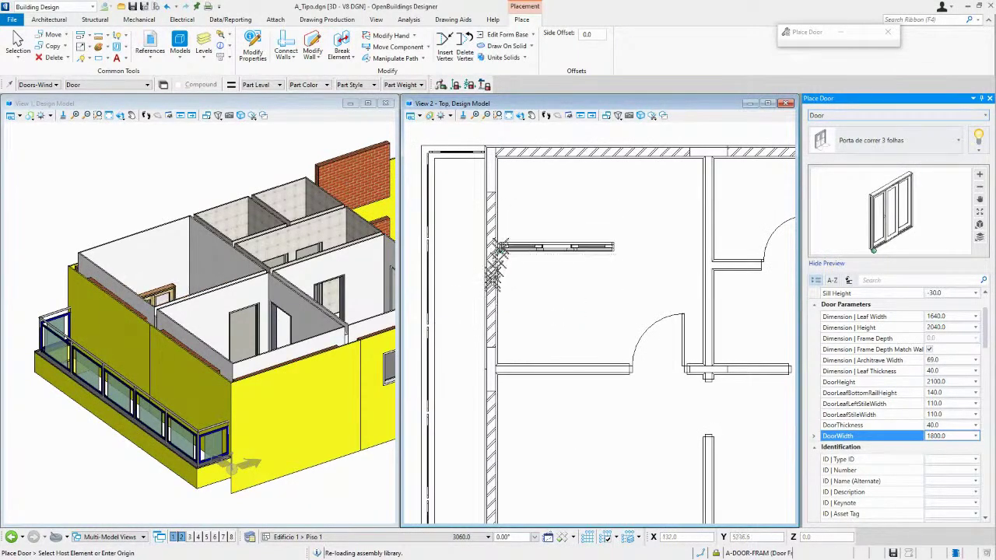
{"action": "scroll", "coordinate": [492, 198], "scroll_direction": "up", "scroll_amount": 2}
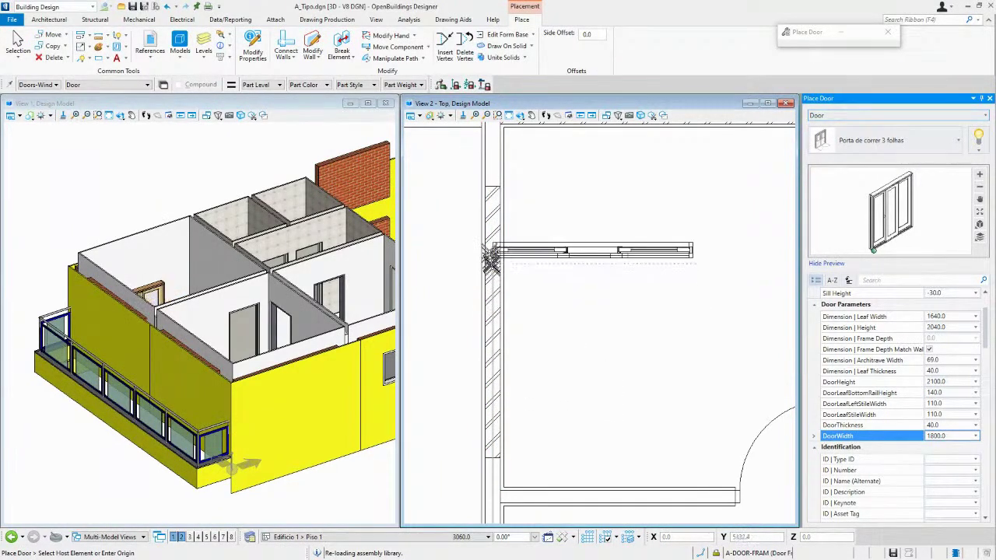
{"action": "scroll", "coordinate": [492, 187], "scroll_direction": "up", "scroll_amount": 5}
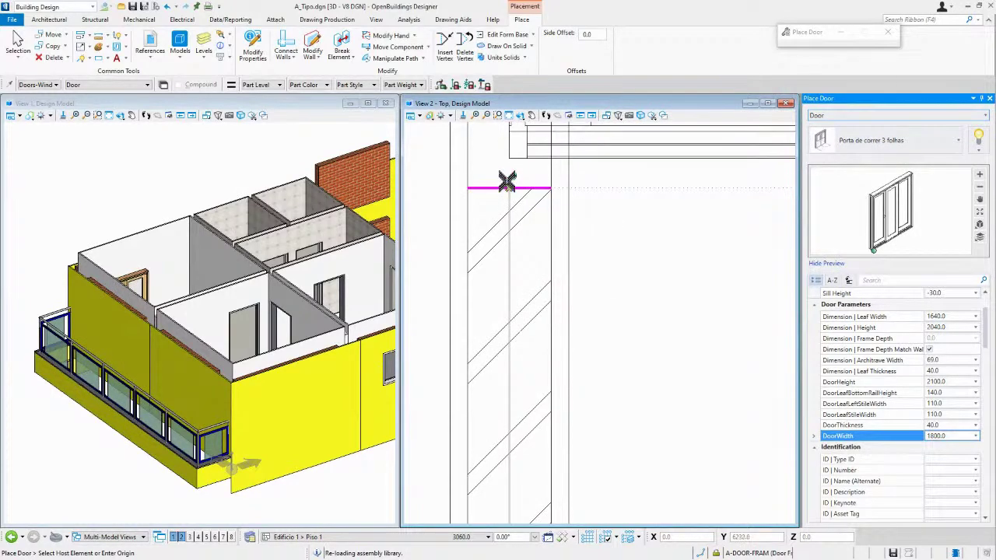
{"action": "left_click", "coordinate": [510, 189]}
- Position the sliding door along the balcony wall, accept its direction towards the room, and finish the placement
{"action": "scroll", "coordinate": [511, 215], "scroll_direction": "down", "scroll_amount": 3}
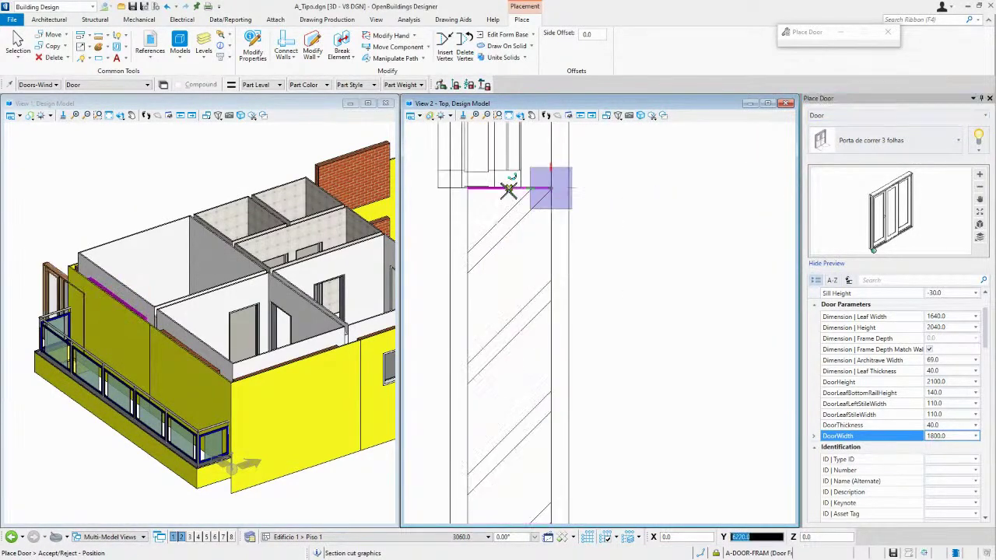
{"action": "scroll", "coordinate": [509, 226], "scroll_direction": "down", "scroll_amount": 5}
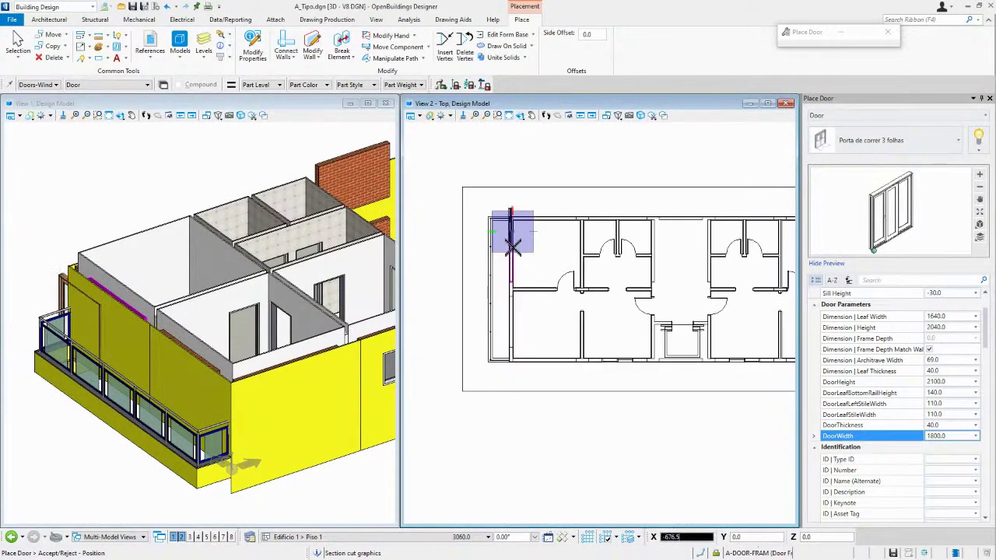
{"action": "scroll", "coordinate": [509, 244], "scroll_direction": "up", "scroll_amount": 3}
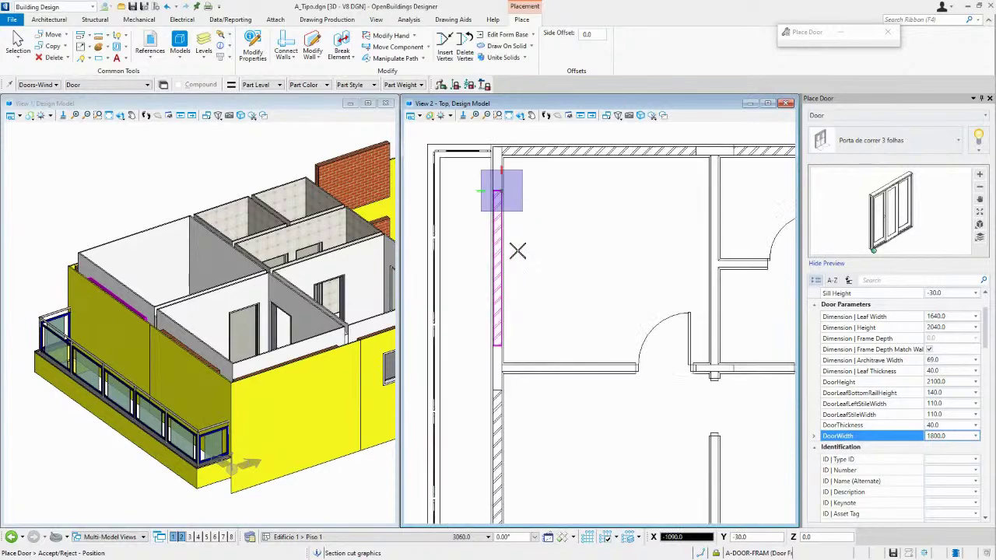
{"action": "left_click", "coordinate": [538, 322]}
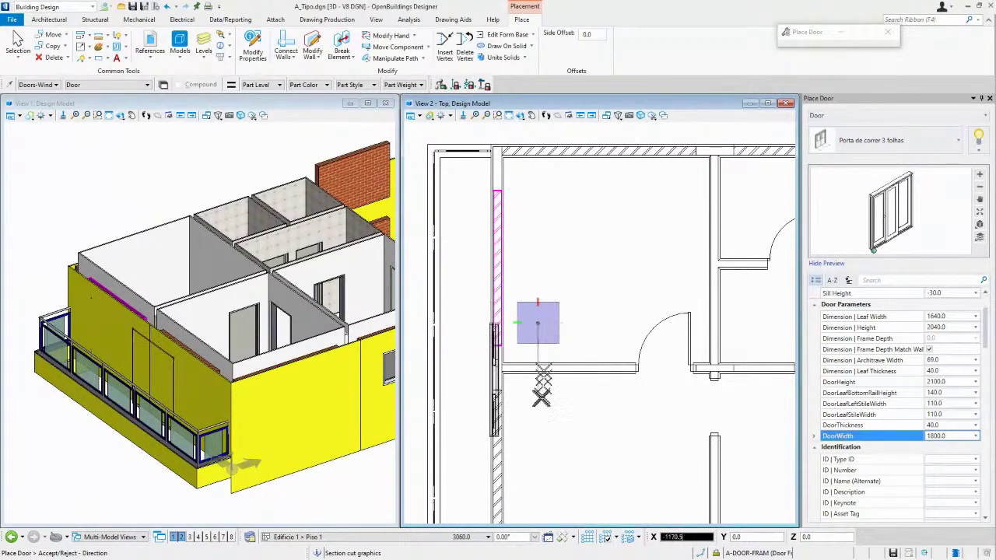
{"action": "left_click", "coordinate": [554, 263]}
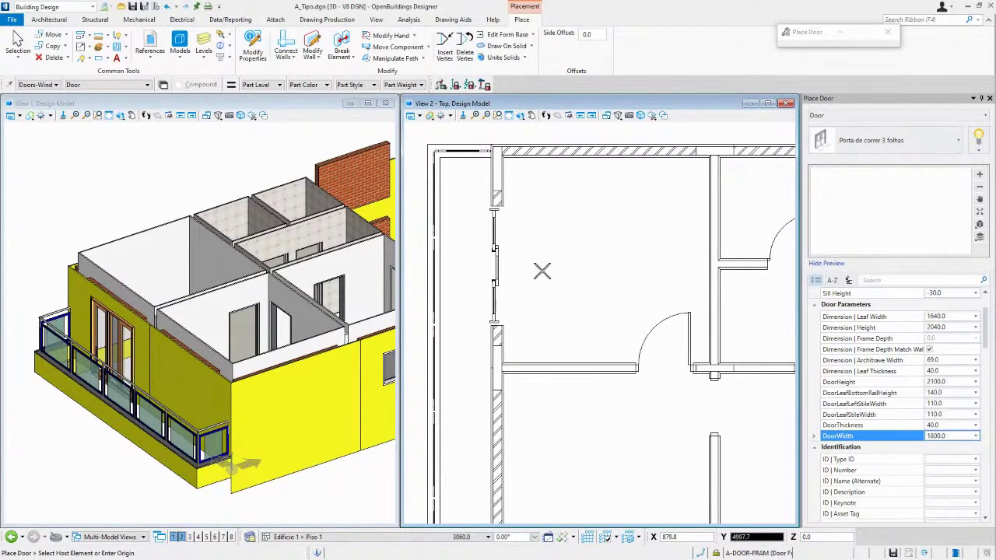
{"action": "key", "text": "Escape"}
- Inspect the placed sliding door in the 3D model and the plan, checking how its frame fits the wall opening
{"action": "scroll", "coordinate": [249, 354], "scroll_direction": "down", "scroll_amount": 2}
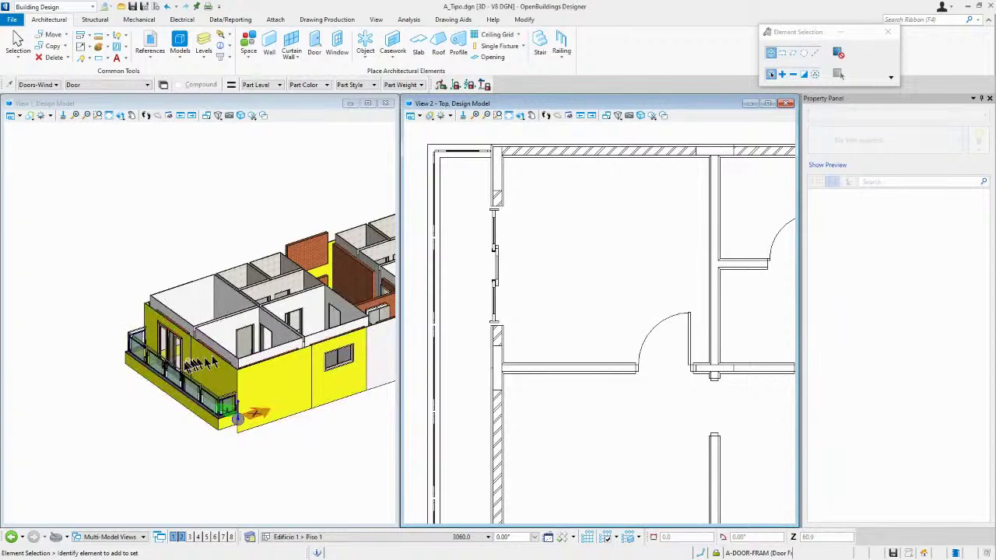
{"action": "scroll", "coordinate": [163, 336], "scroll_direction": "up", "scroll_amount": 6}
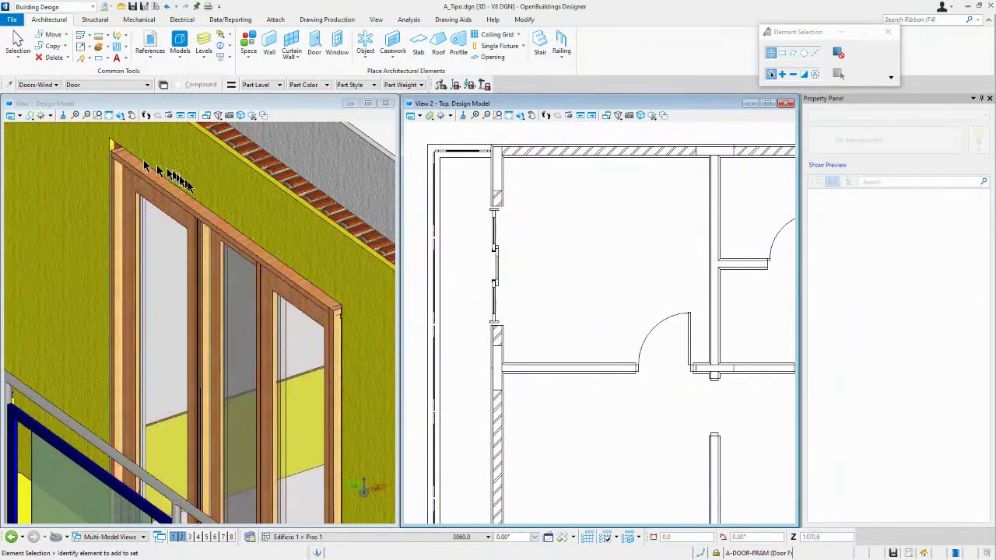
{"action": "middle_click_drag", "start_coordinate": [225, 229], "coordinate": [268, 221], "text": "shift"}
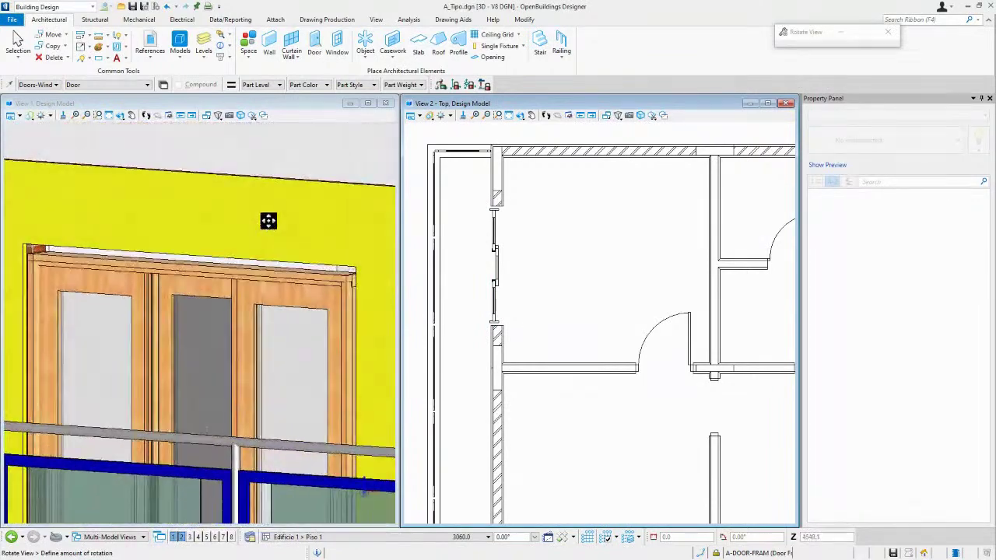
{"action": "left_click", "coordinate": [268, 221]}
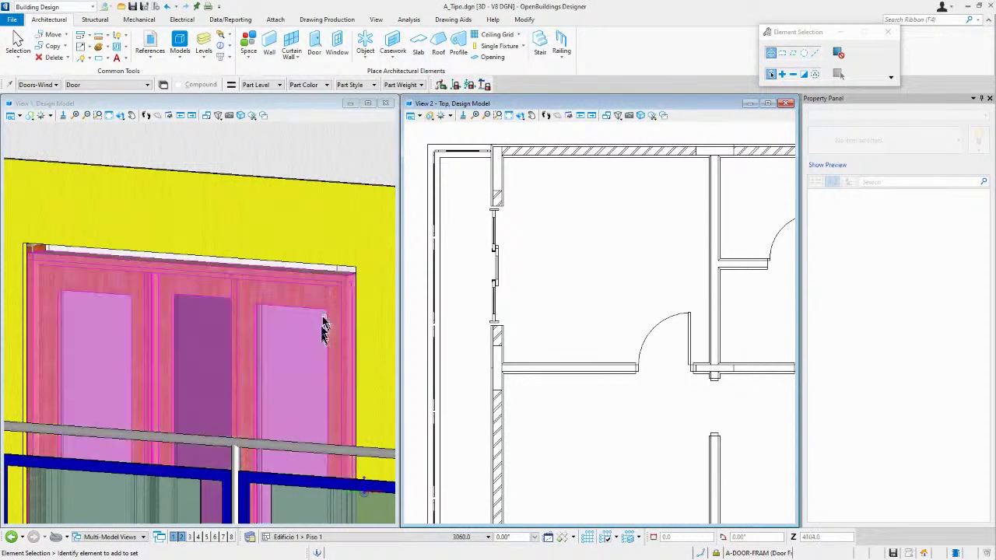
{"action": "mouse_move", "coordinate": [336, 284]}
{"action": "middle_mouse_down", "text": "shift"}
{"action": "mouse_move", "coordinate": [340, 260]}
{"action": "mouse_move", "coordinate": [293, 325]}
{"action": "mouse_move", "coordinate": [329, 271]}
{"action": "mouse_move", "coordinate": [336, 284]}
{"action": "middle_mouse_up", "text": "shift"}
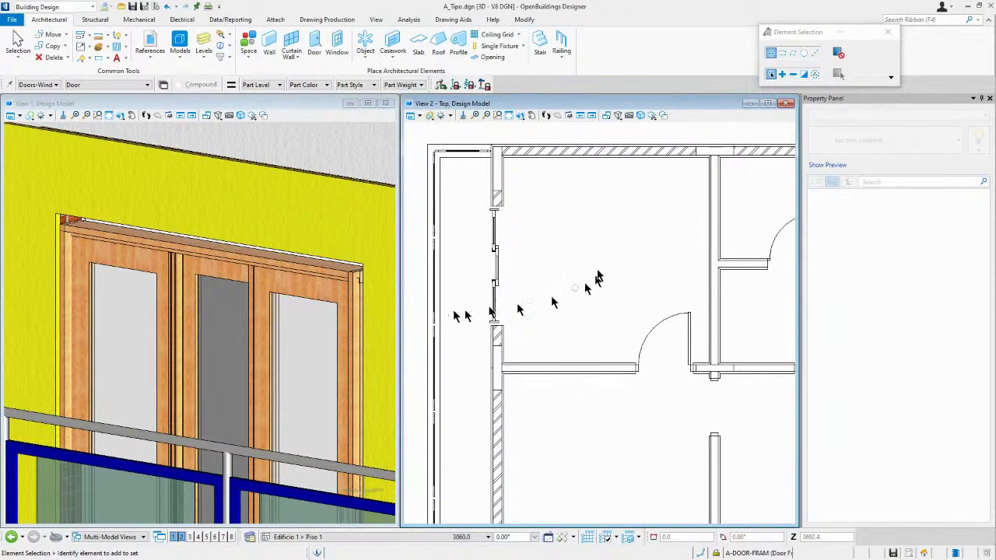
{"action": "scroll", "coordinate": [486, 214], "scroll_direction": "up", "scroll_amount": 2}
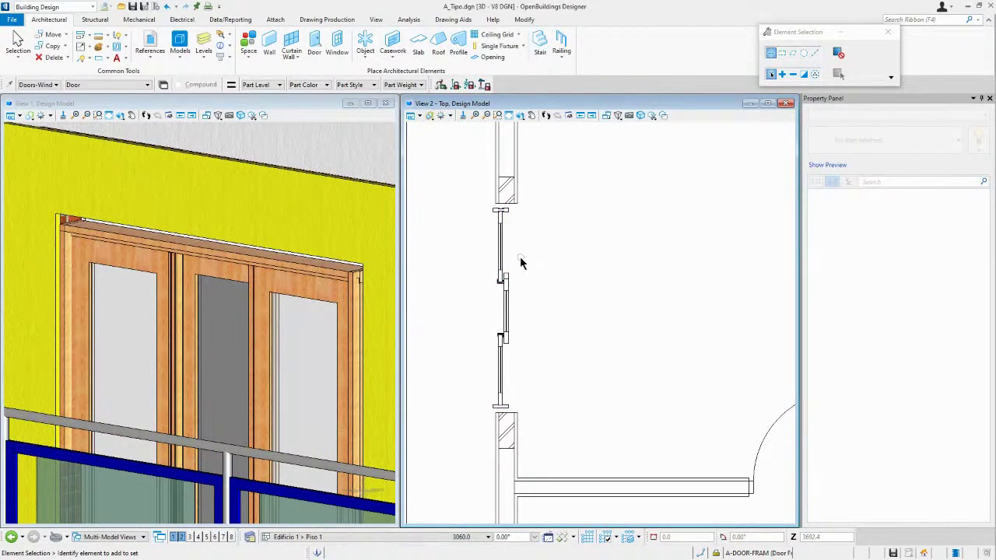
{"action": "scroll", "coordinate": [506, 263], "scroll_direction": "down", "scroll_amount": 2}
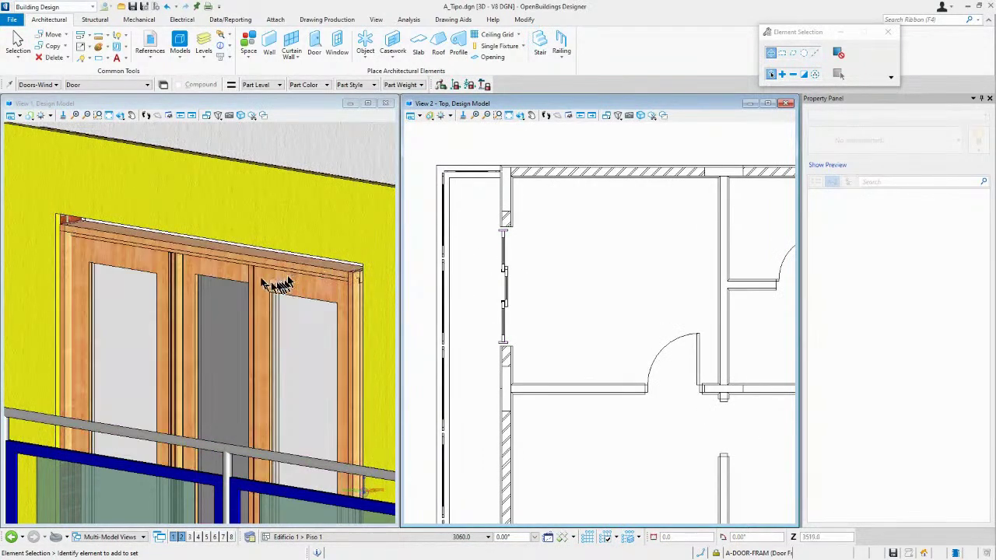
{"action": "scroll", "coordinate": [198, 257], "scroll_direction": "down", "scroll_amount": 2}
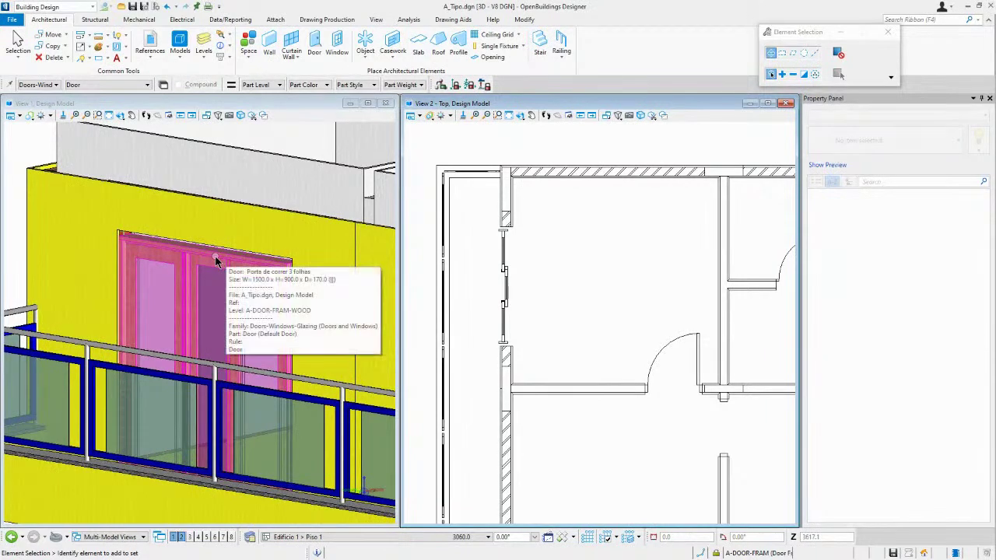
- Modify the placed sliding door, setting Dimension | Rough Opening Offset to 0, and apply the change to the model
{"action": "right_click", "coordinate": [217, 263]}
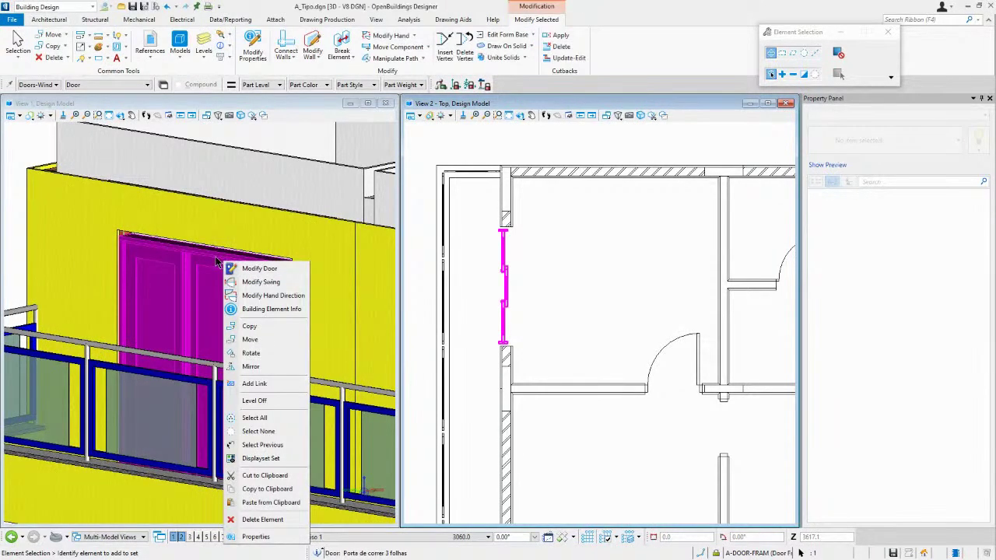
{"action": "left_click", "coordinate": [254, 272]}
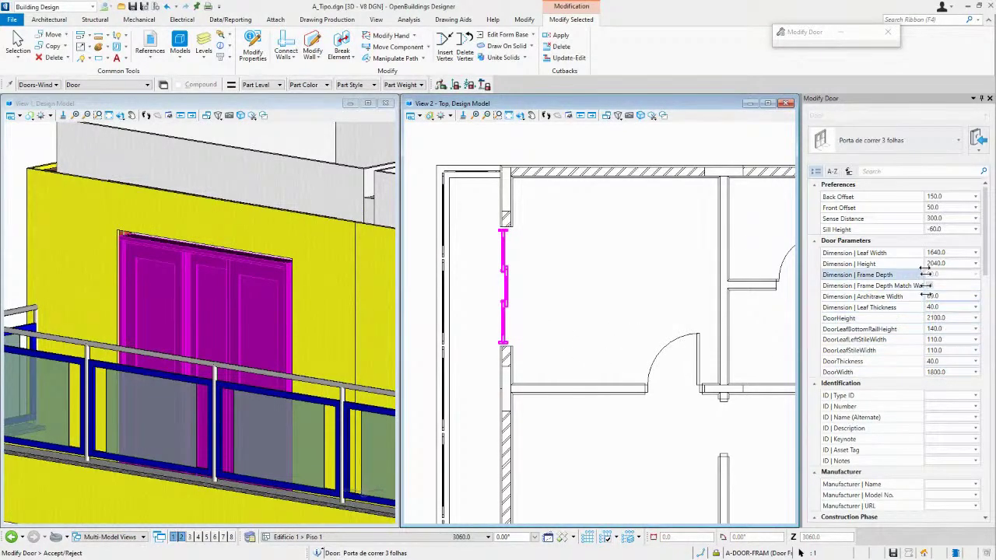
{"action": "left_click", "coordinate": [934, 318]}
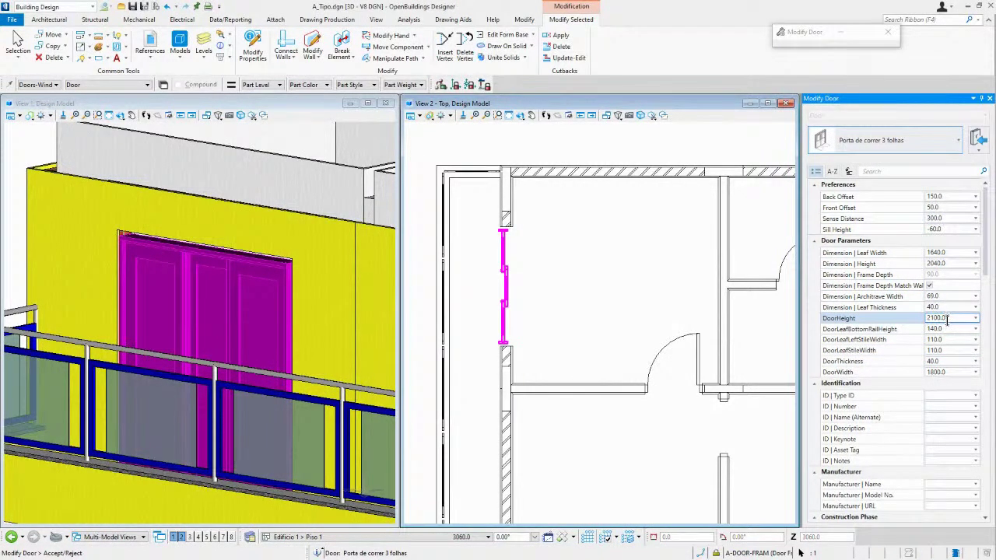
{"action": "scroll", "coordinate": [947, 321], "scroll_direction": "down", "scroll_amount": 2}
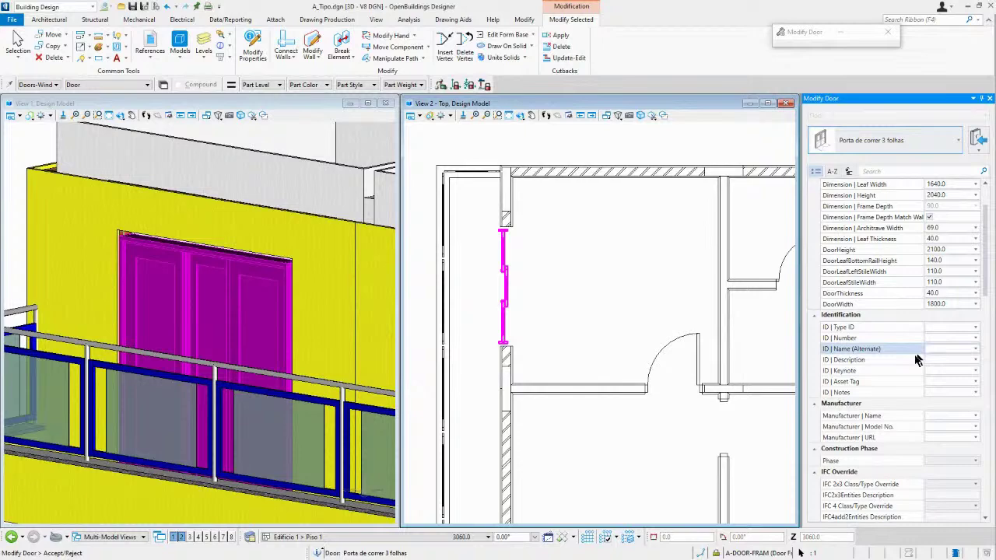
{"action": "scroll", "coordinate": [874, 385], "scroll_direction": "down", "scroll_amount": 1}
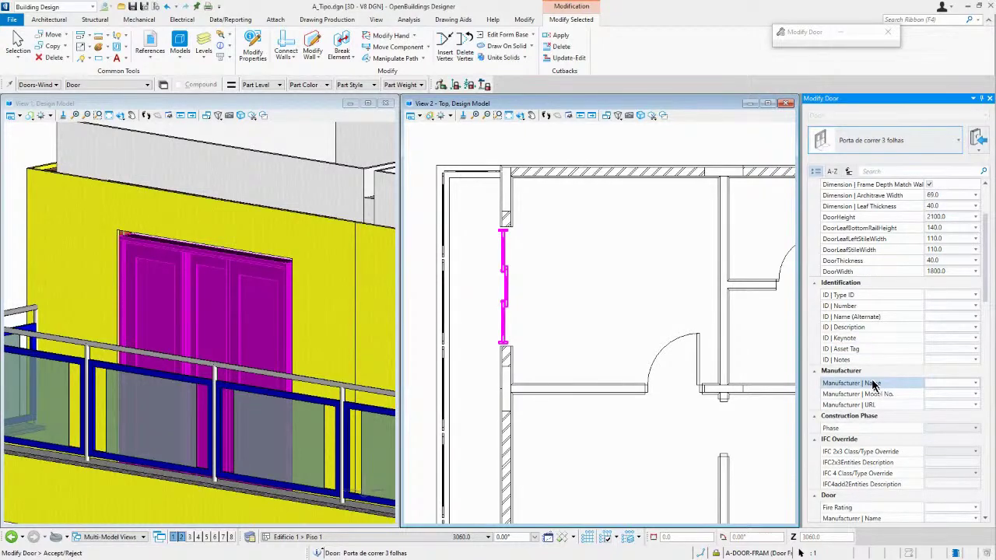
{"action": "scroll", "coordinate": [872, 383], "scroll_direction": "down", "scroll_amount": 6}
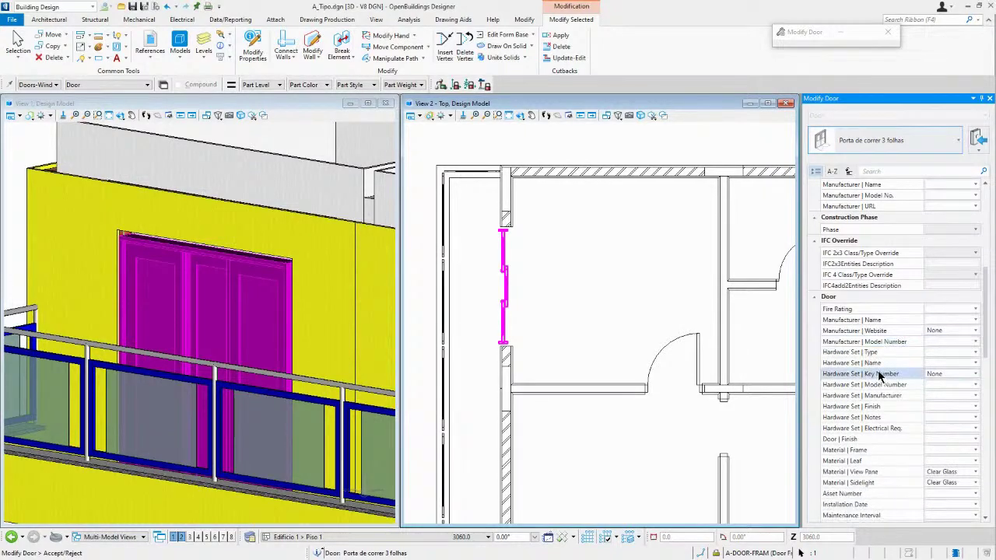
{"action": "scroll", "coordinate": [874, 359], "scroll_direction": "down", "scroll_amount": 10}
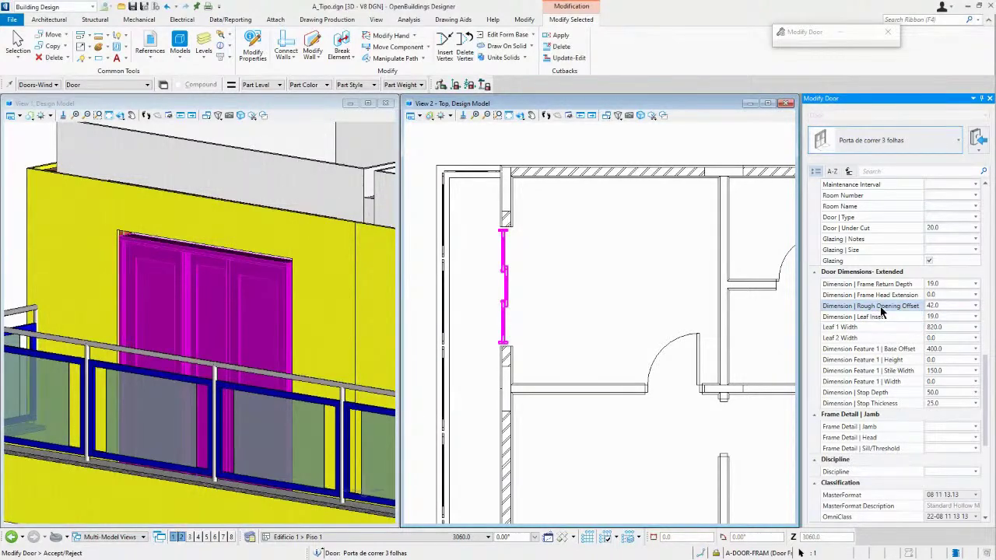
{"action": "left_click", "coordinate": [934, 305]}
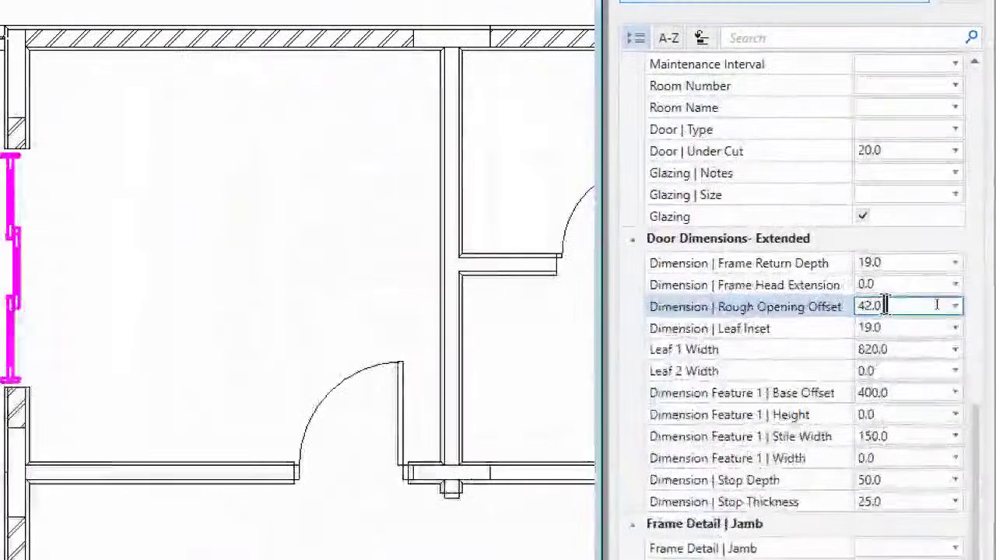
{"action": "key", "text": "Return"}
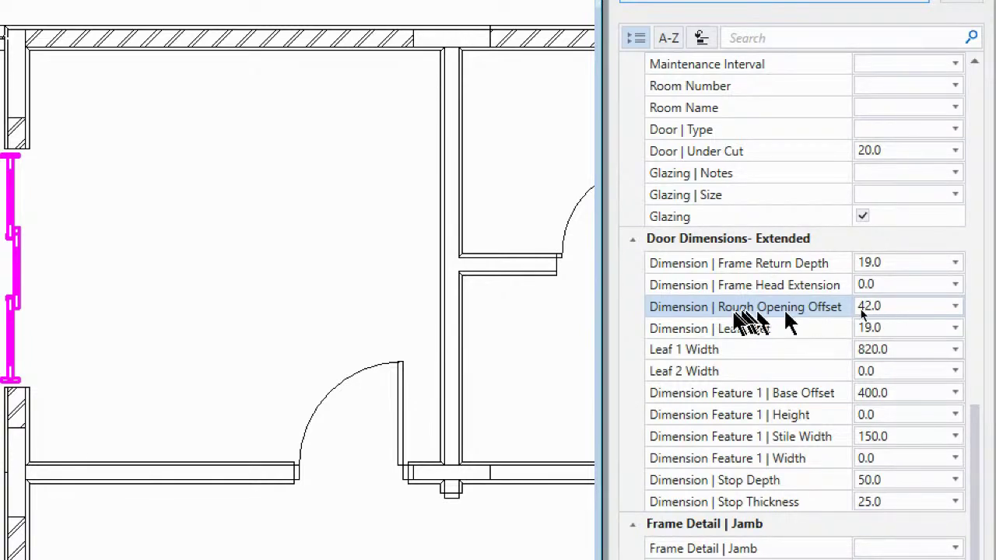
{"action": "left_click", "coordinate": [920, 307]}
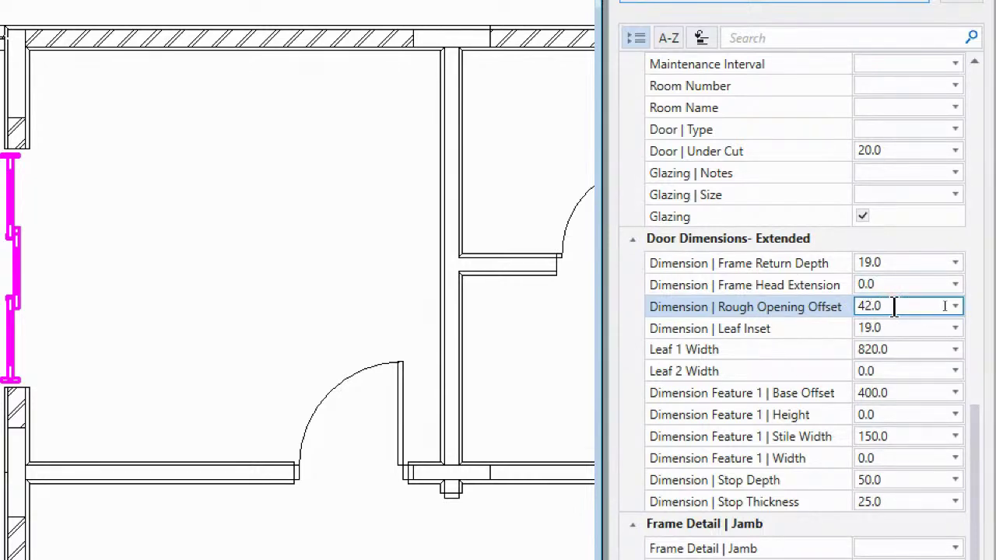
{"action": "double_click", "coordinate": [944, 306]}
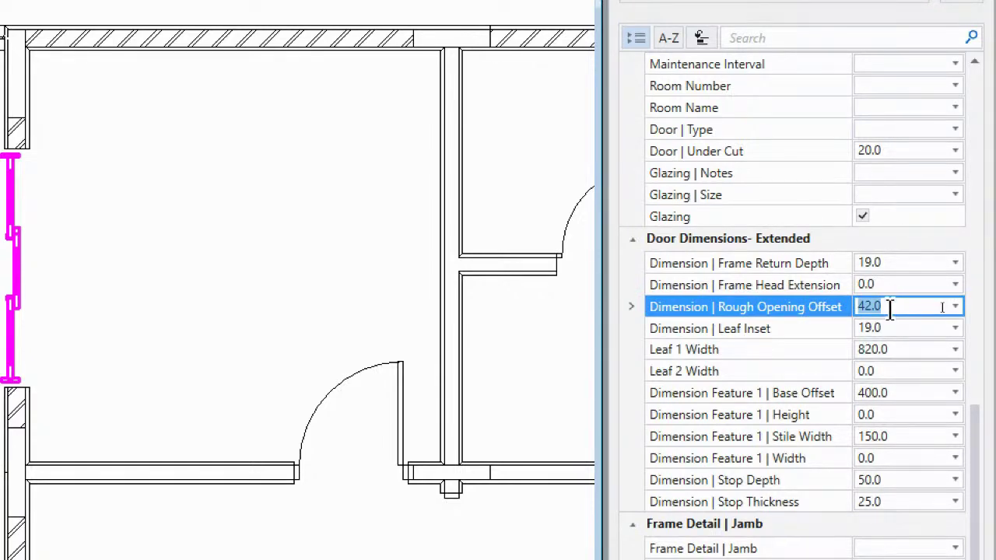
{"action": "type", "text": "0"}
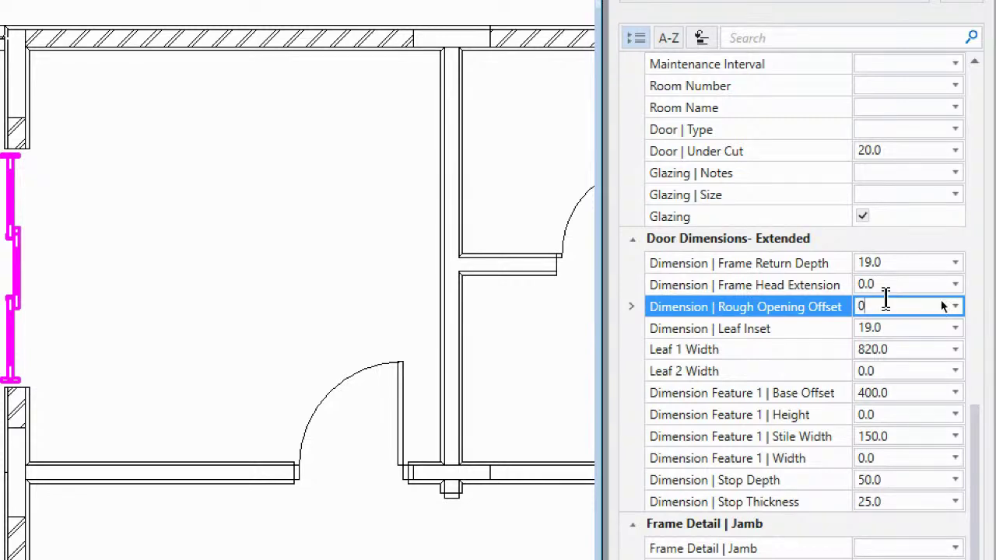
{"action": "type", "text": ".0"}
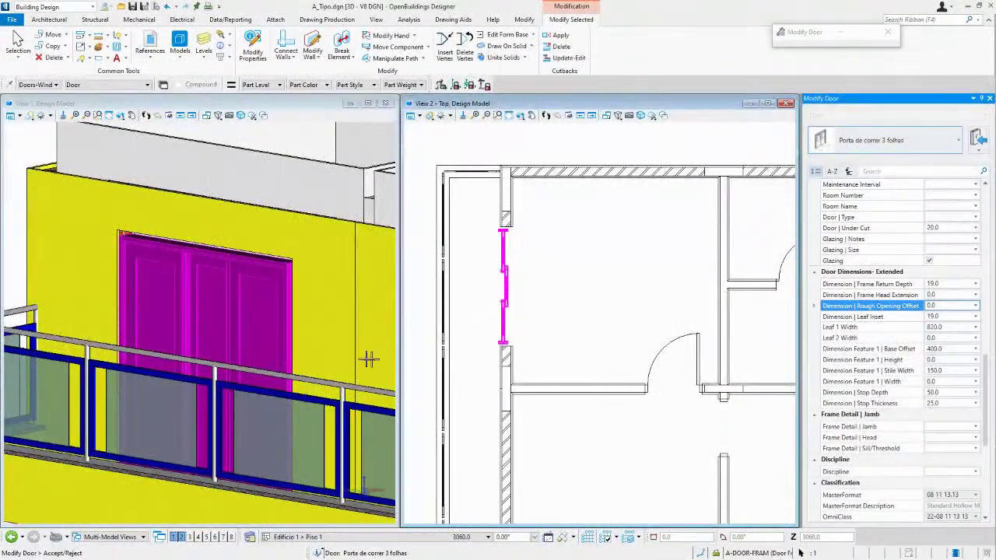
{"action": "left_click", "coordinate": [337, 288]}
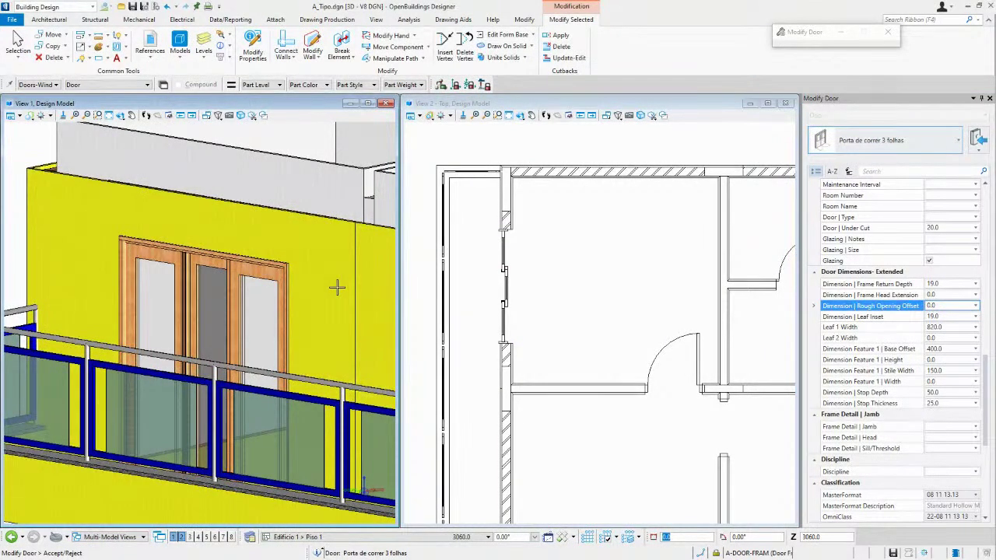
- Check the modified door's fit against the wall opening in the 3D model and the plan
{"action": "scroll", "coordinate": [336, 288], "scroll_direction": "up", "scroll_amount": 3}
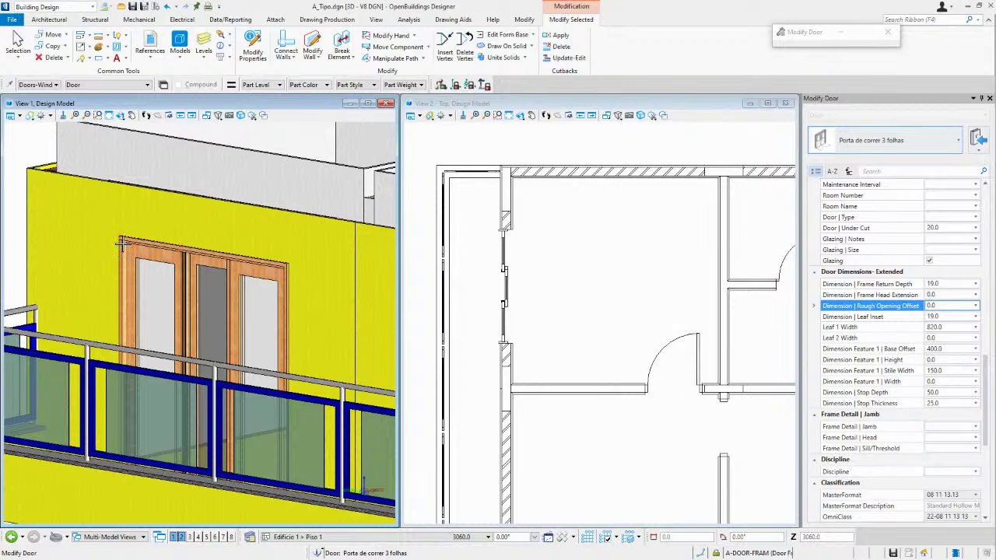
{"action": "scroll", "coordinate": [267, 247], "scroll_direction": "down", "scroll_amount": 2}
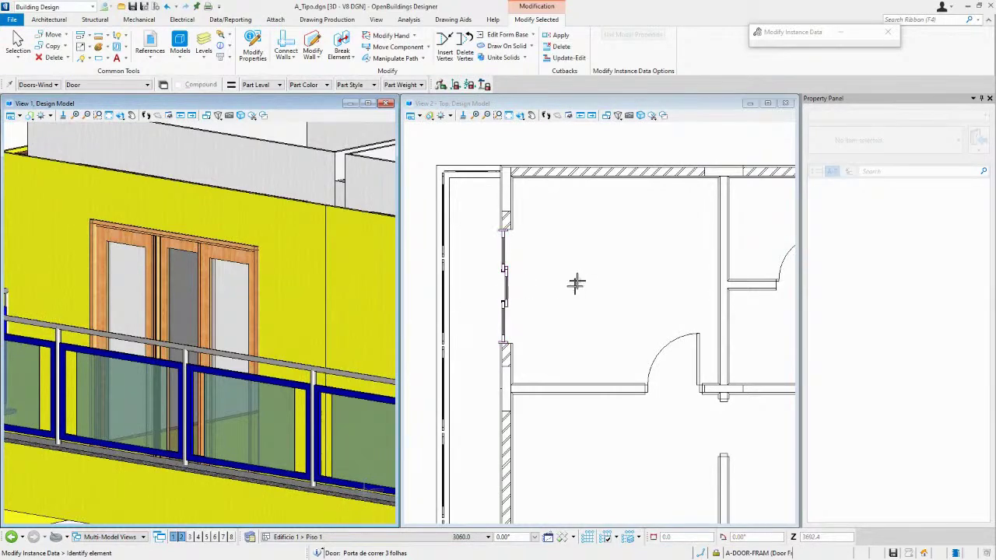
{"action": "scroll", "coordinate": [567, 247], "scroll_direction": "down", "scroll_amount": 2}
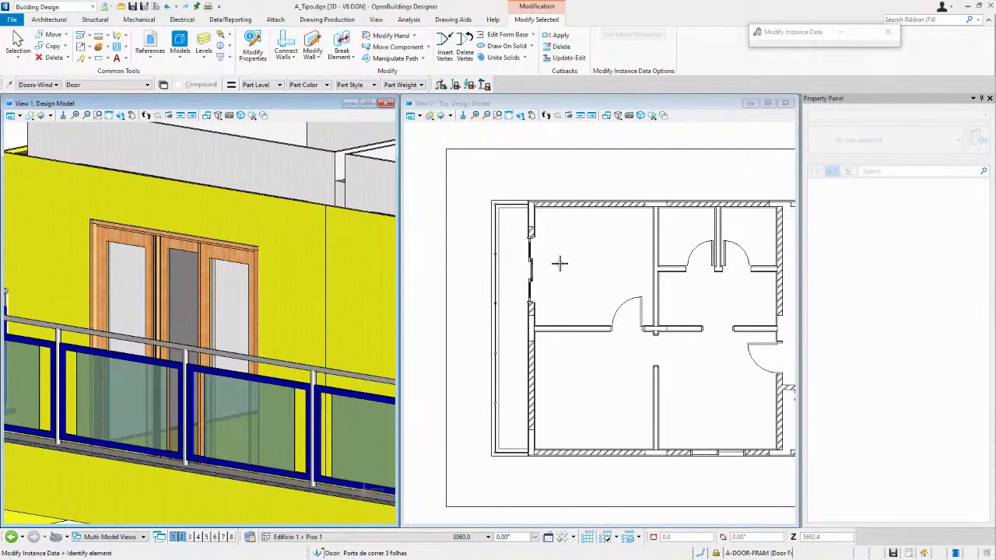
- Copy the sliding door once along the balcony wall, about 3175 mm down the plan, into the lower balcony room
{"action": "right_click", "coordinate": [559, 264]}
{"action": "left_click", "coordinate": [553, 284]}
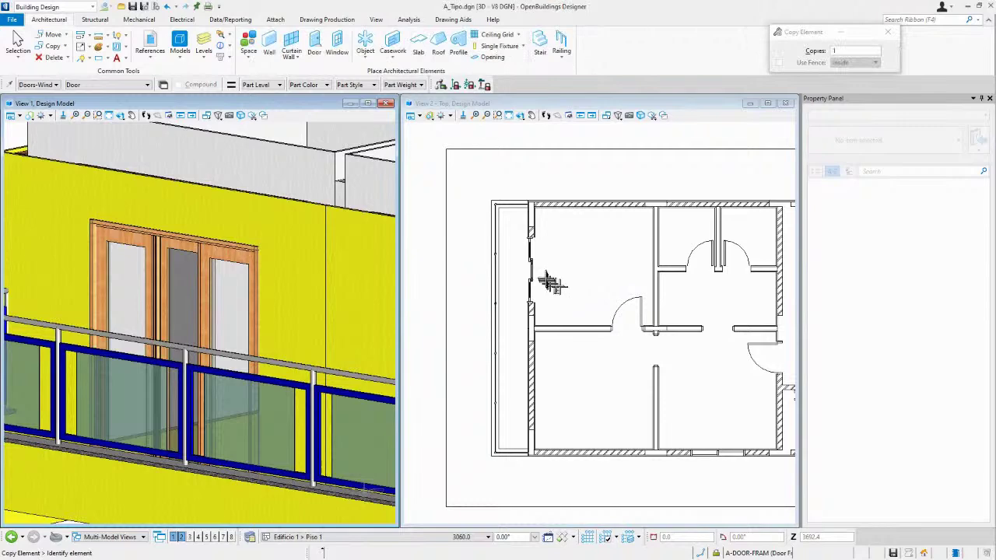
{"action": "left_click", "coordinate": [532, 272]}
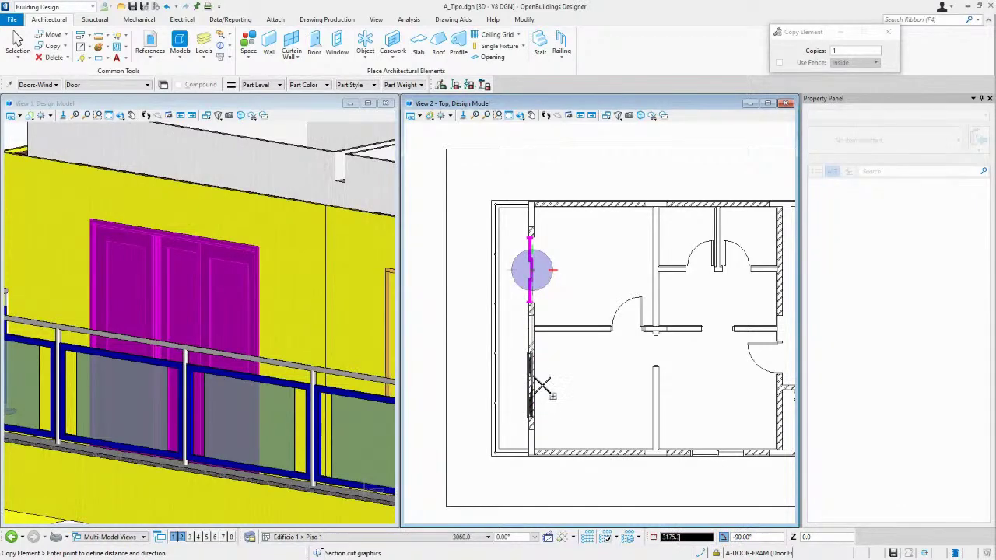
{"action": "left_click", "coordinate": [551, 383]}
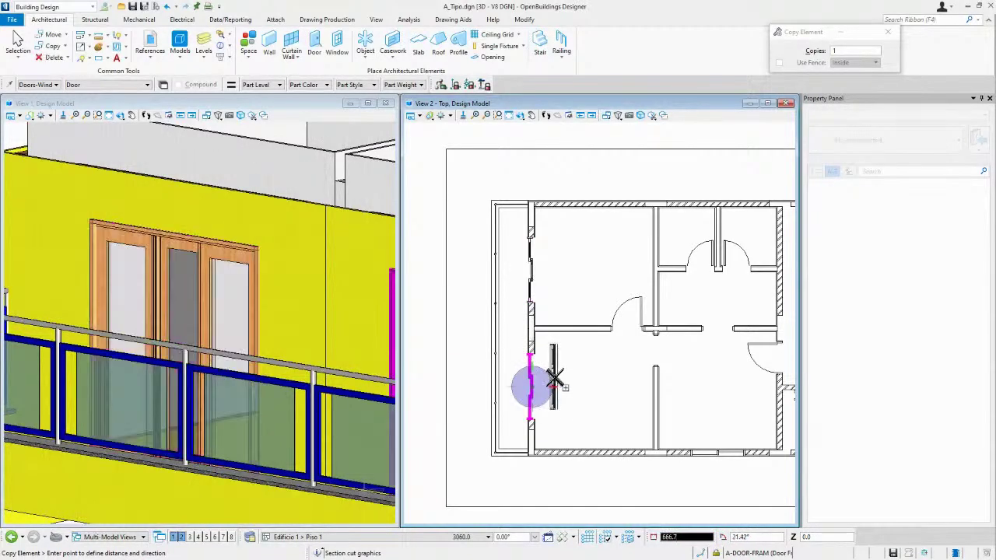
{"action": "right_click", "coordinate": [508, 356]}
- Inspect both balcony sliding doors in the 3D model from several angles, examining their frames, leaves and fit in the wall
{"action": "scroll", "coordinate": [187, 308], "scroll_direction": "up", "scroll_amount": 2}
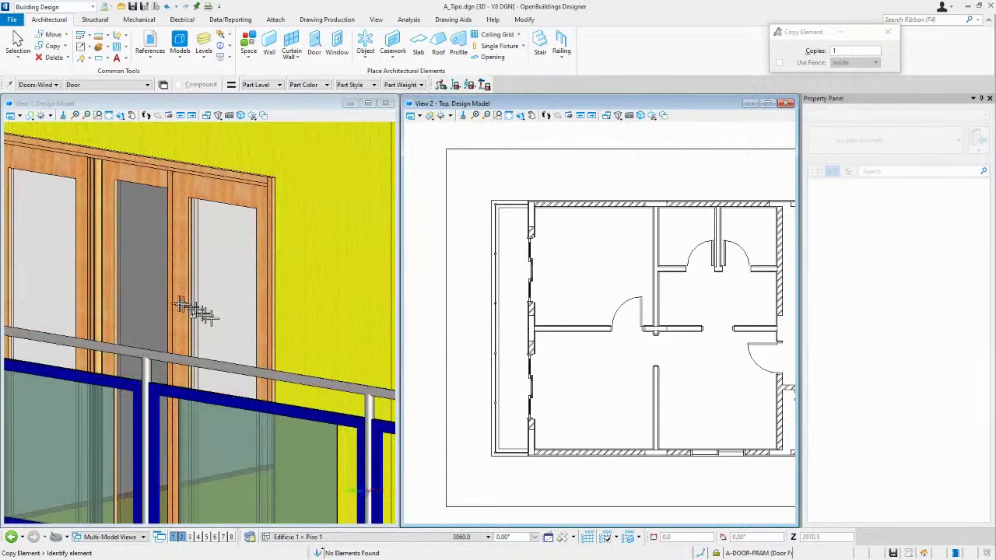
{"action": "scroll", "coordinate": [156, 312], "scroll_direction": "down", "scroll_amount": 4}
{"action": "scroll", "coordinate": [144, 312], "scroll_direction": "up", "scroll_amount": 2}
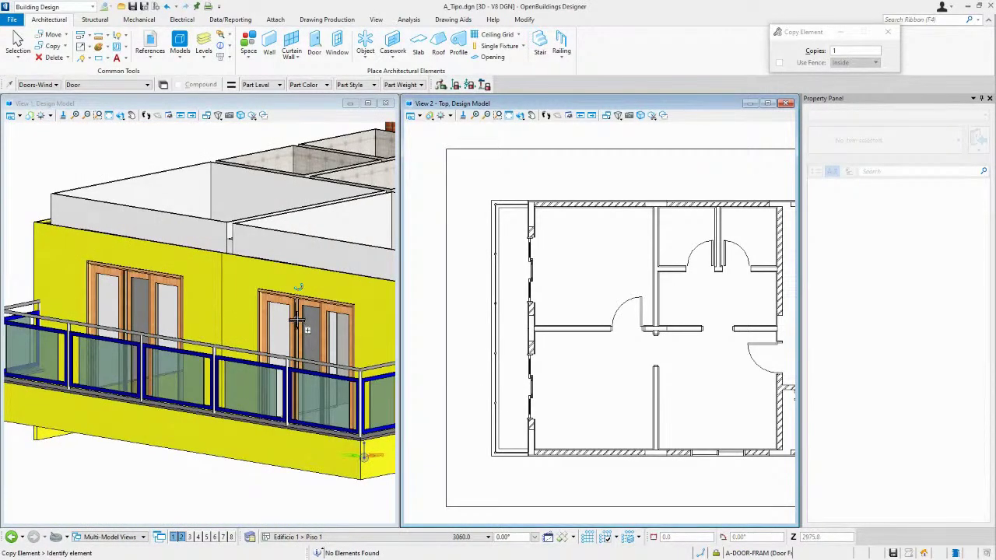
{"action": "middle_click_drag", "start_coordinate": [301, 319], "coordinate": [271, 411], "text": "shift"}
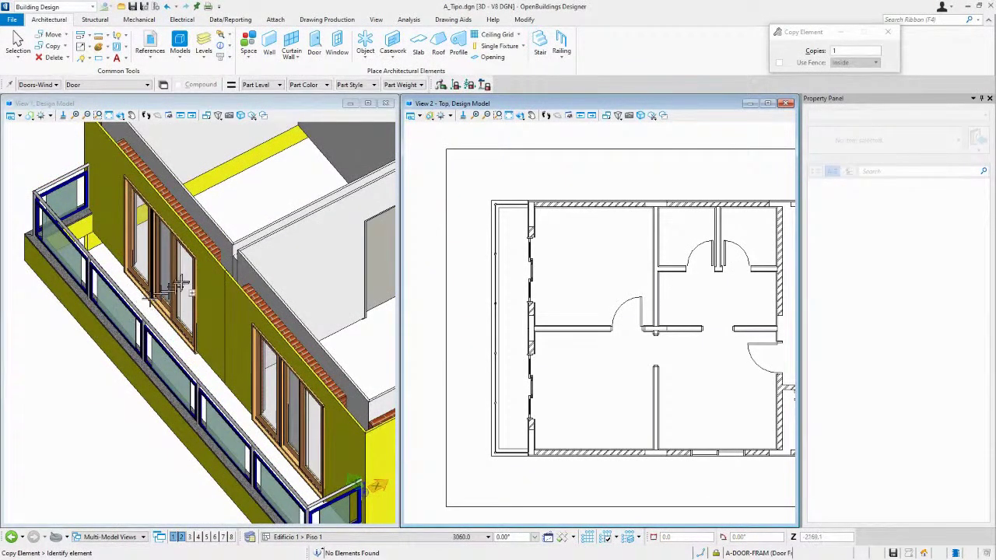
{"action": "middle_click_drag", "start_coordinate": [156, 319], "coordinate": [174, 336], "text": "shift"}
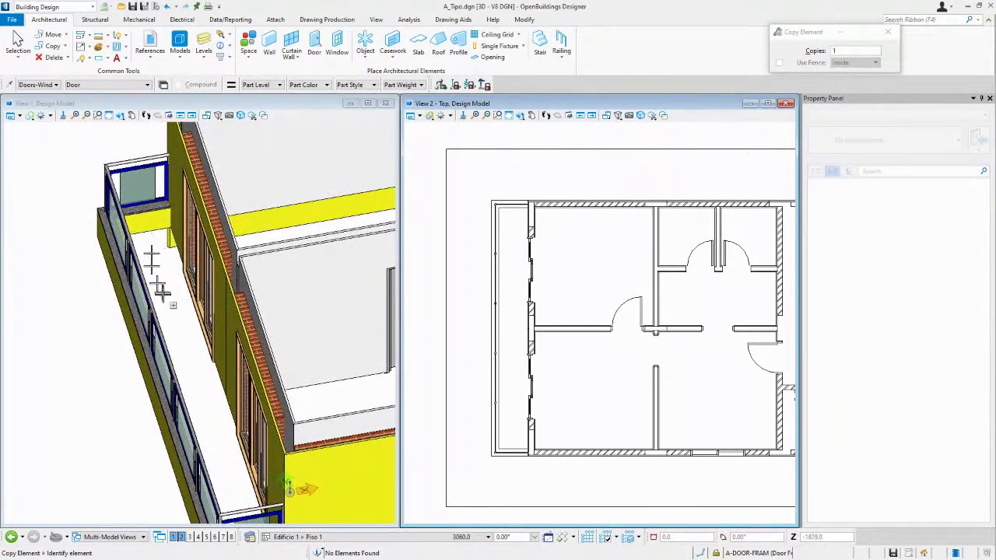
{"action": "middle_click_drag", "start_coordinate": [183, 337], "coordinate": [205, 333], "text": "shift"}
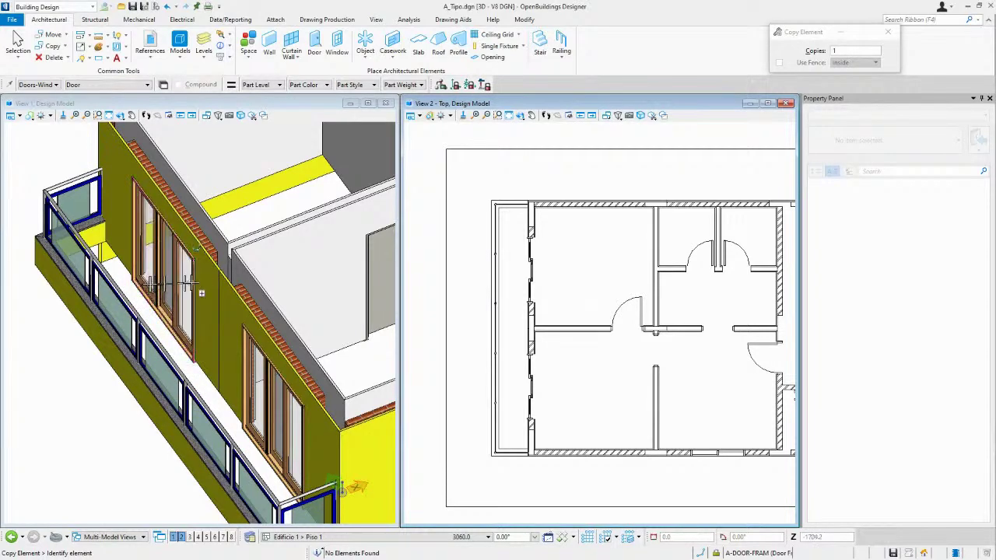
{"action": "left_click", "coordinate": [144, 297]}
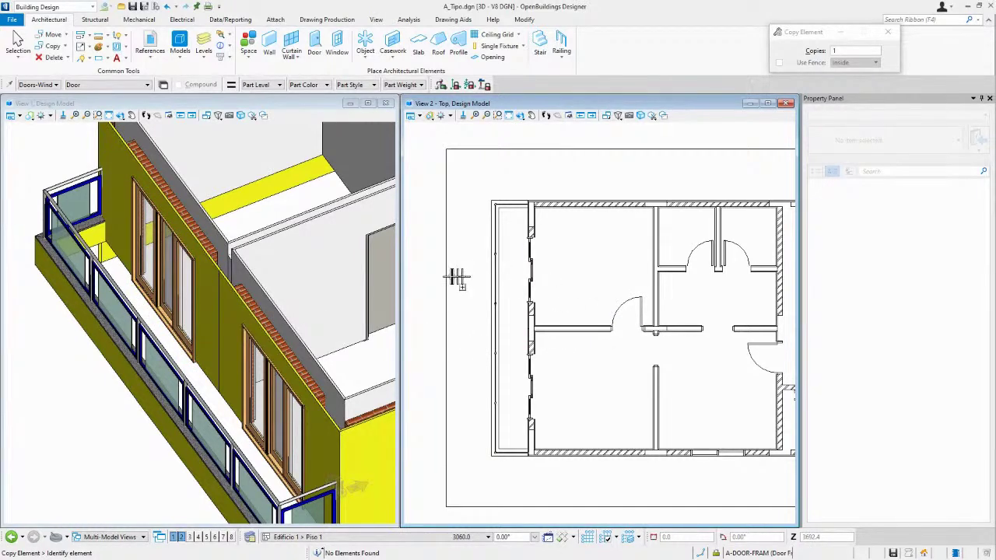
{"action": "middle_click_drag", "start_coordinate": [257, 294], "coordinate": [311, 261], "text": "shift"}
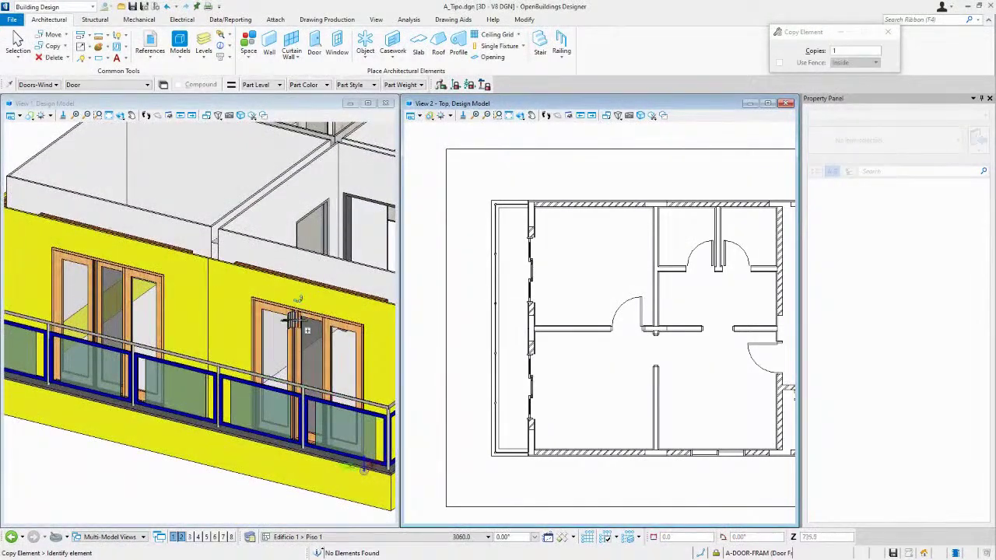
{"action": "scroll", "coordinate": [311, 339], "scroll_direction": "up", "scroll_amount": 4}
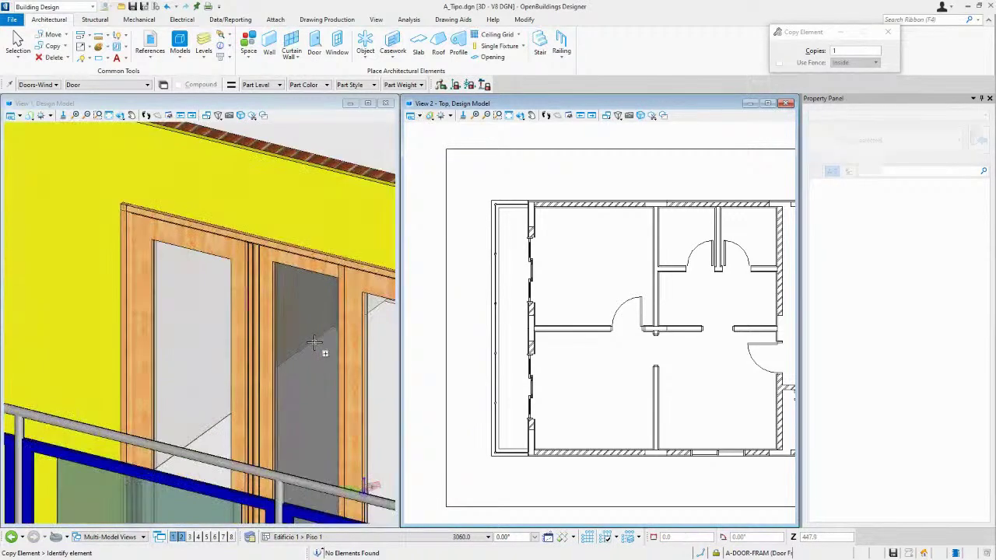
{"action": "scroll", "coordinate": [315, 339], "scroll_direction": "up", "scroll_amount": 2}
{"action": "scroll", "coordinate": [233, 310], "scroll_direction": "down", "scroll_amount": 2}
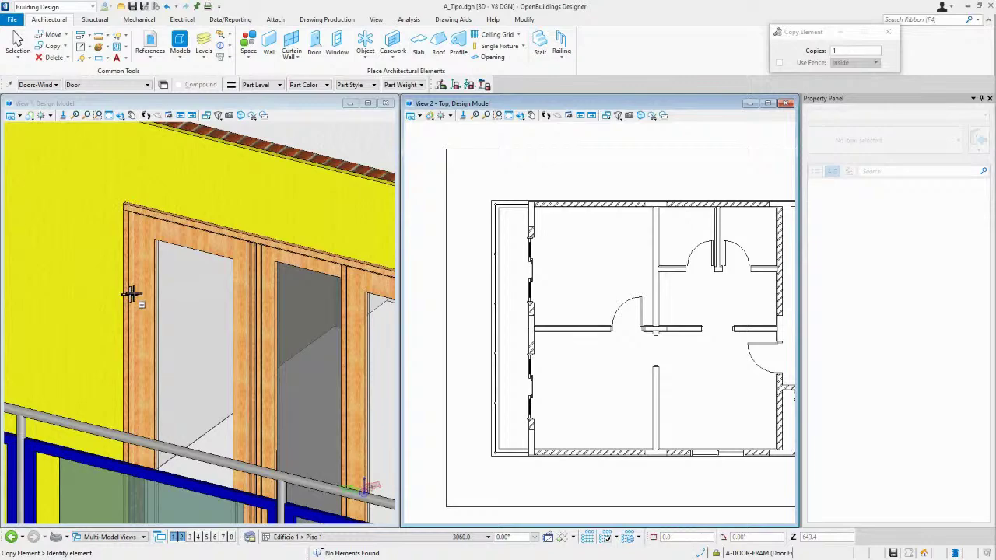
{"action": "scroll", "coordinate": [129, 285], "scroll_direction": "down", "scroll_amount": 3}
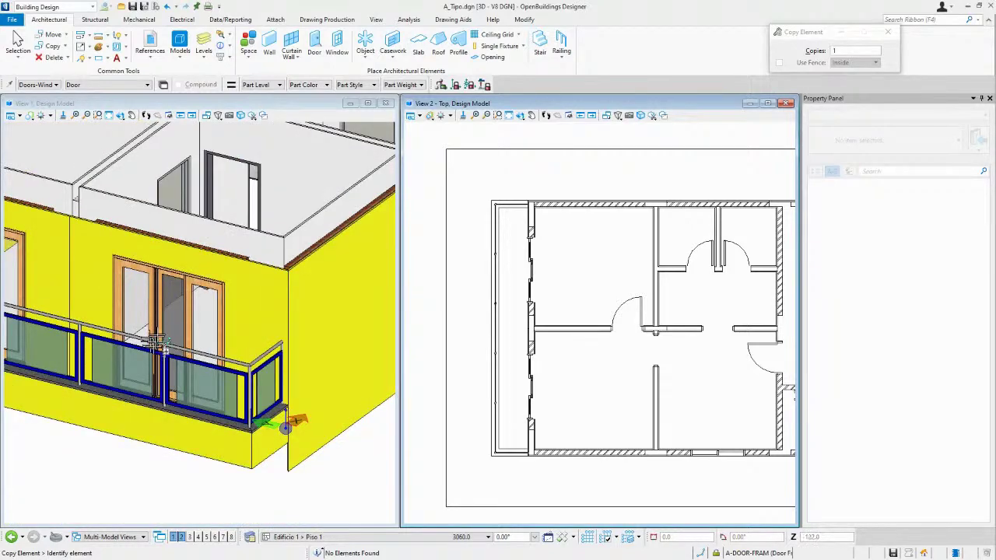
{"action": "middle_click_drag", "start_coordinate": [173, 319], "coordinate": [165, 343], "text": "shift"}
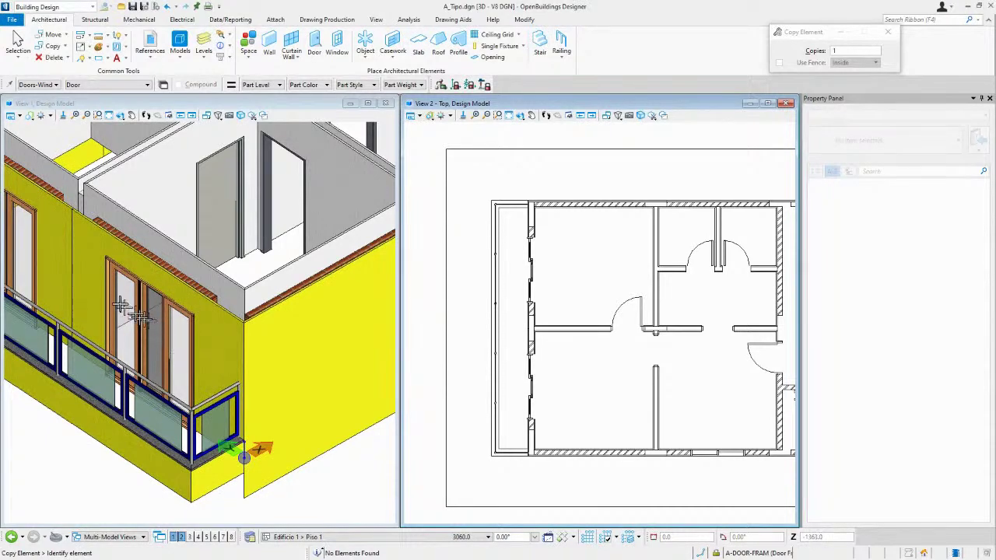
{"action": "middle_click_drag", "start_coordinate": [133, 315], "coordinate": [204, 354]}
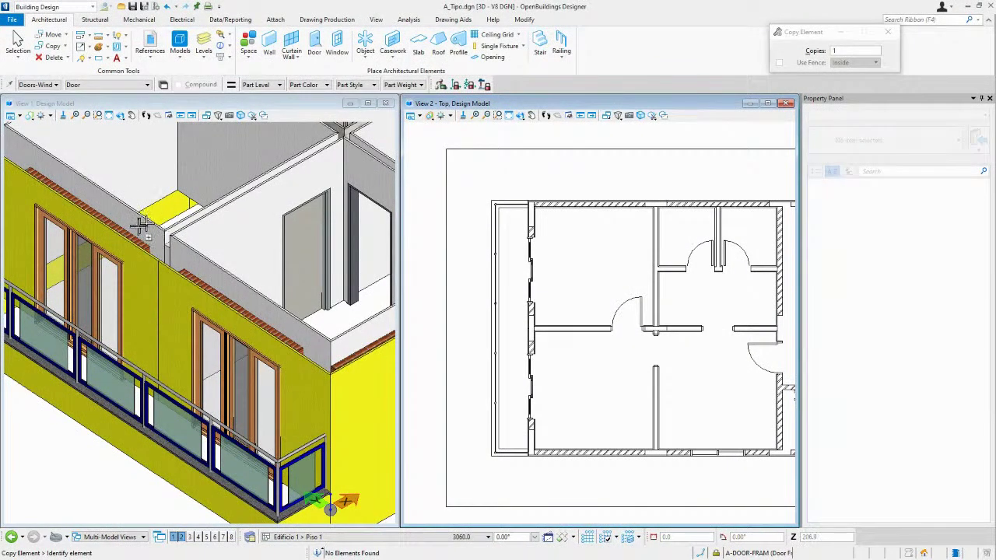
{"action": "middle_click_drag", "start_coordinate": [133, 233], "coordinate": [160, 267], "text": "shift"}
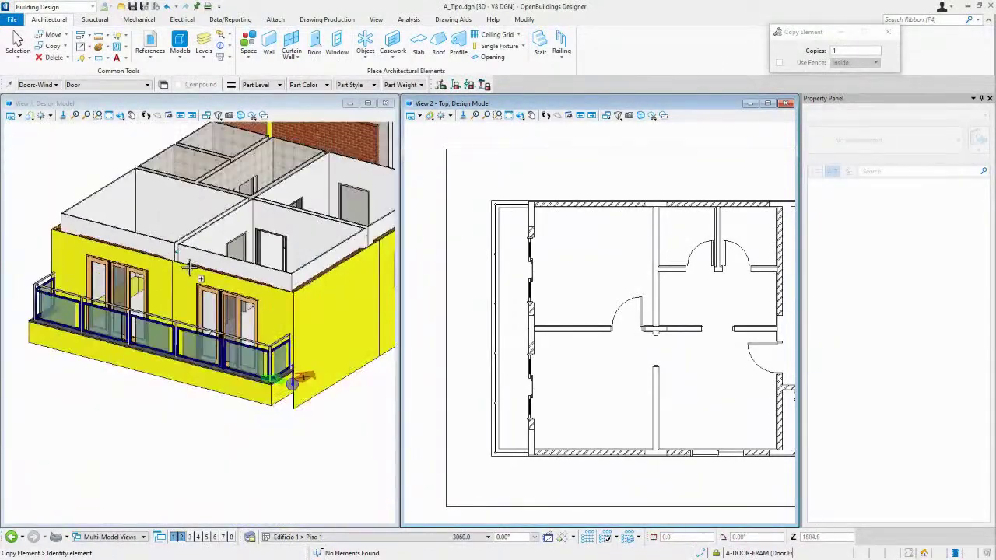
{"action": "scroll", "coordinate": [118, 255], "scroll_direction": "up", "scroll_amount": 2}
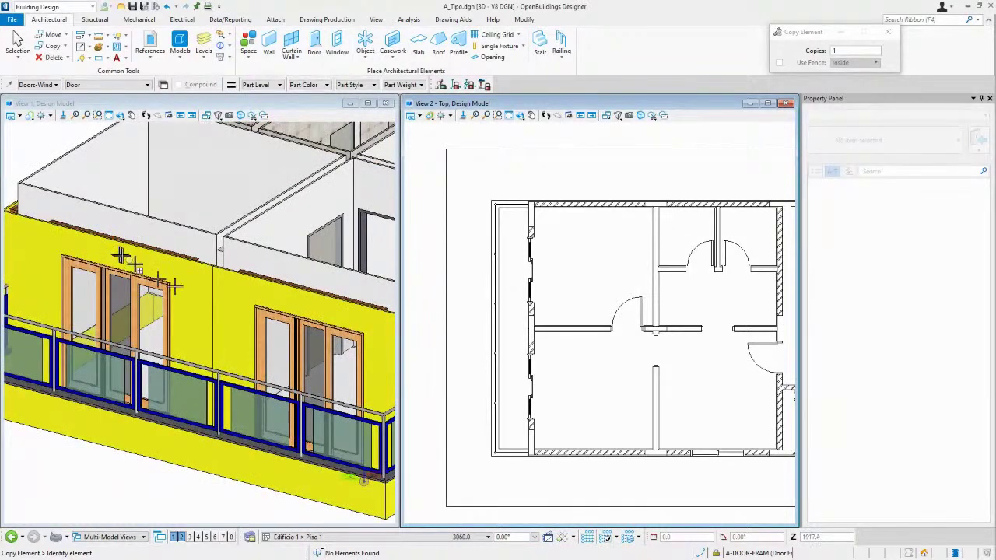
{"action": "scroll", "coordinate": [340, 358], "scroll_direction": "up", "scroll_amount": 2}
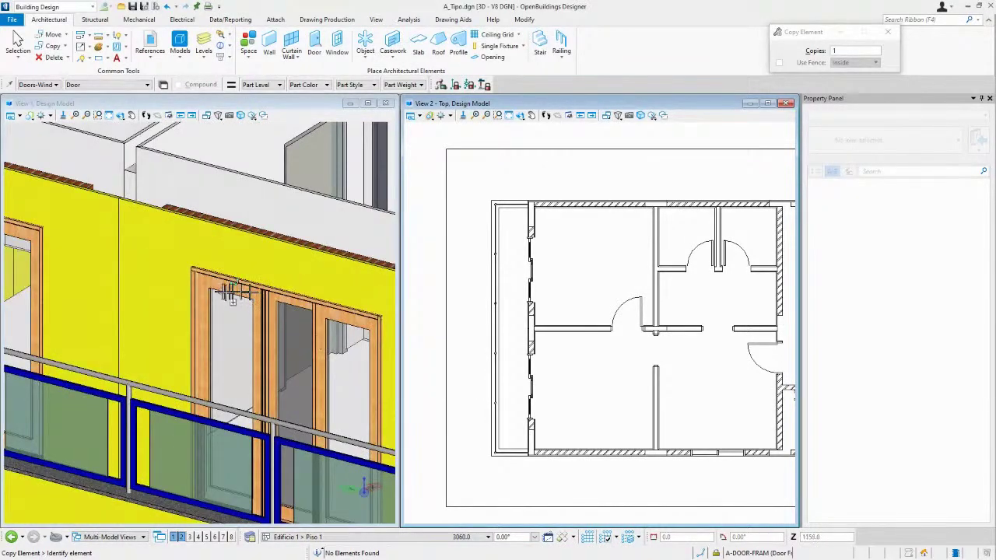
{"action": "scroll", "coordinate": [237, 295], "scroll_direction": "up", "scroll_amount": 2}
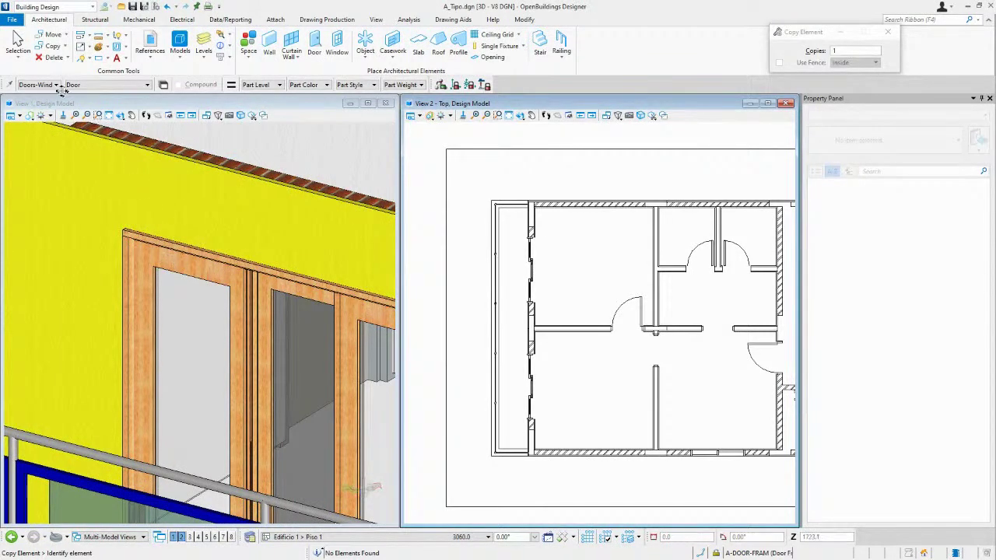
- Open the Component Part Mapping utility and widen its window
{"action": "left_click", "coordinate": [11, 21]}
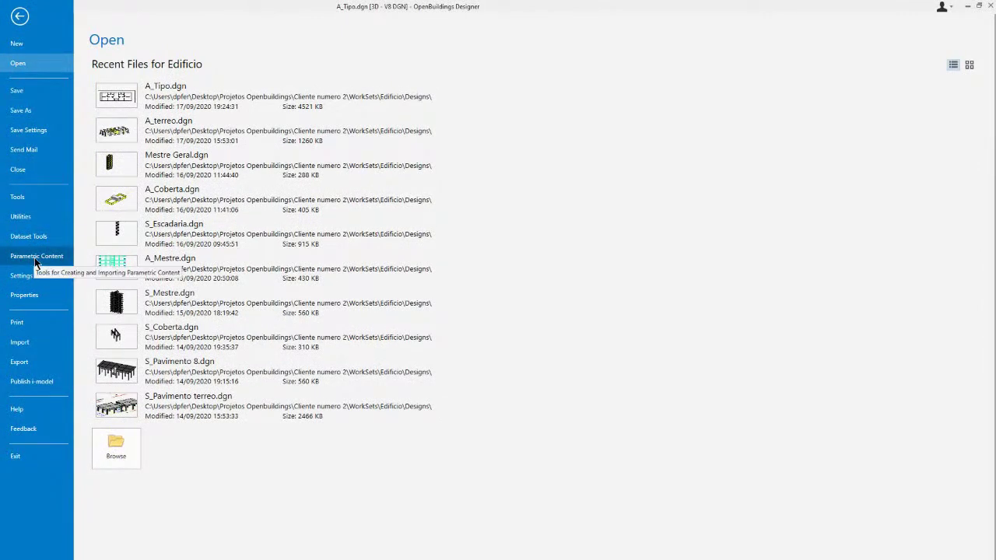
{"action": "left_click", "coordinate": [17, 198]}
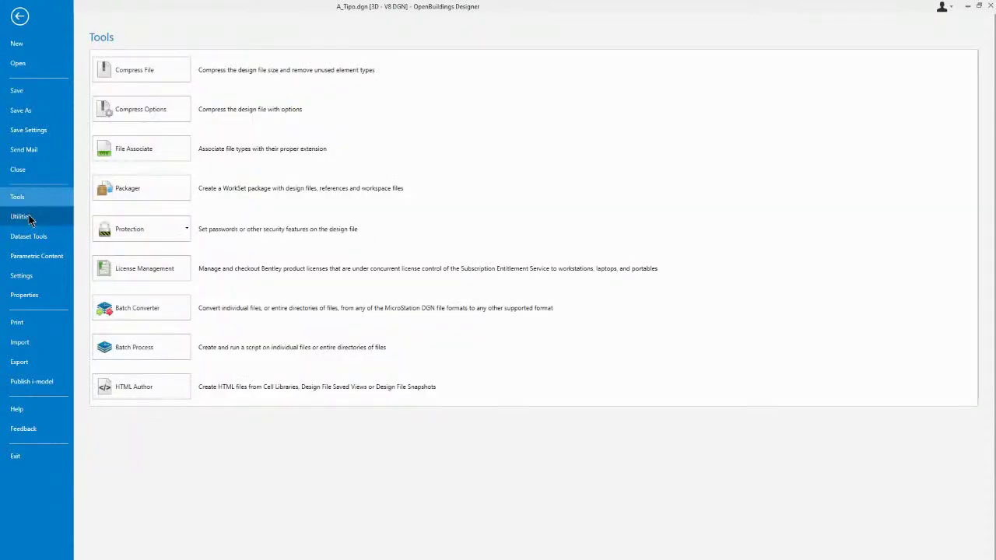
{"action": "left_click", "coordinate": [23, 217]}
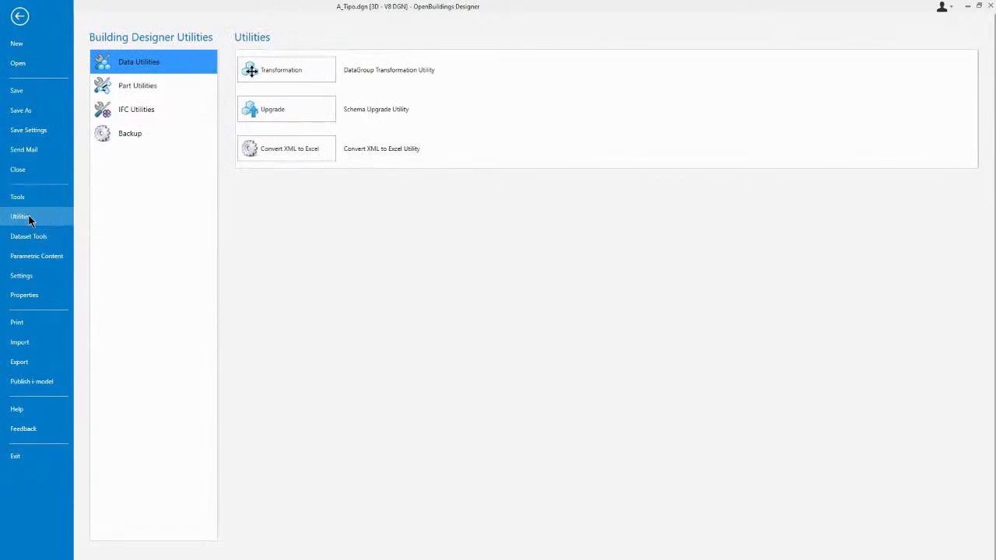
{"action": "left_click", "coordinate": [27, 218]}
{"action": "left_click", "coordinate": [130, 95]}
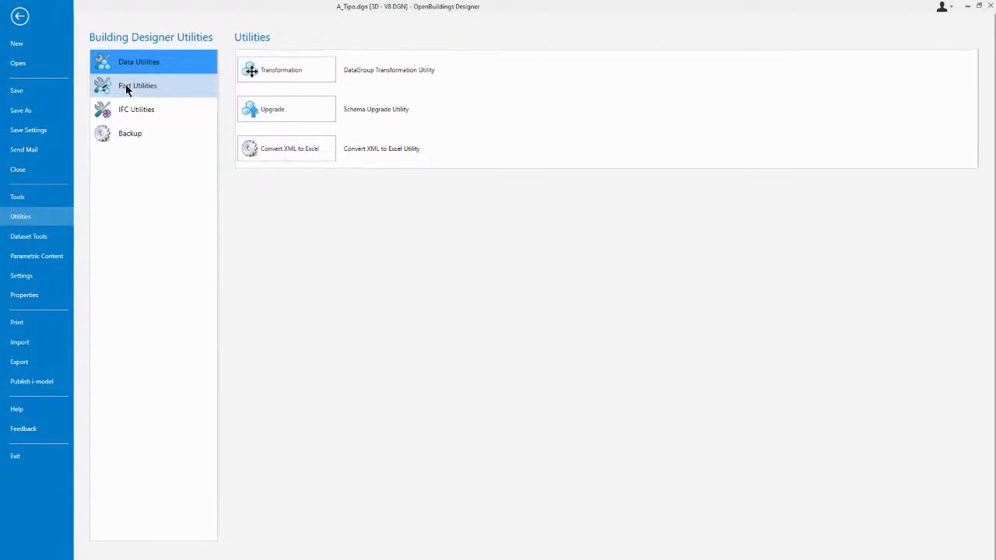
{"action": "left_click", "coordinate": [131, 88]}
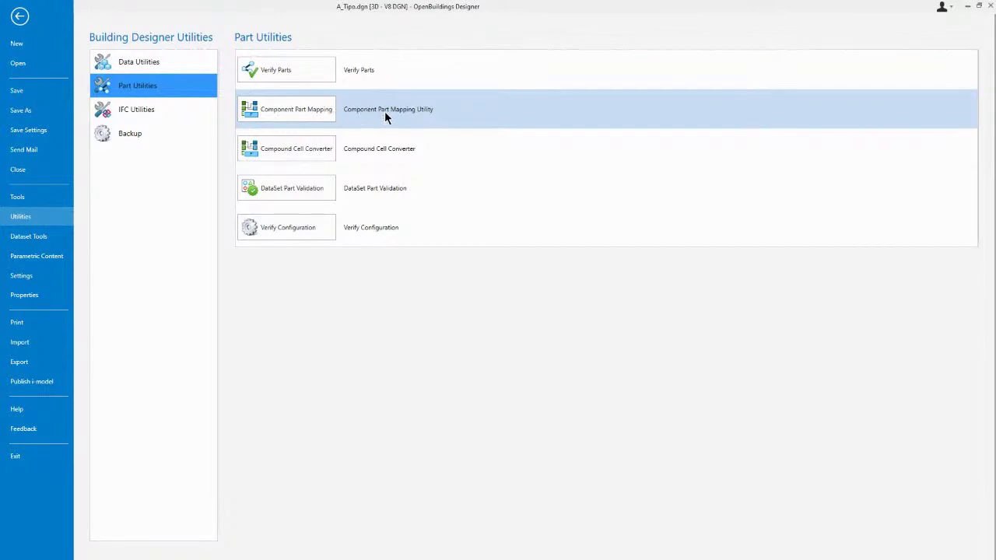
{"action": "left_click", "coordinate": [308, 111]}
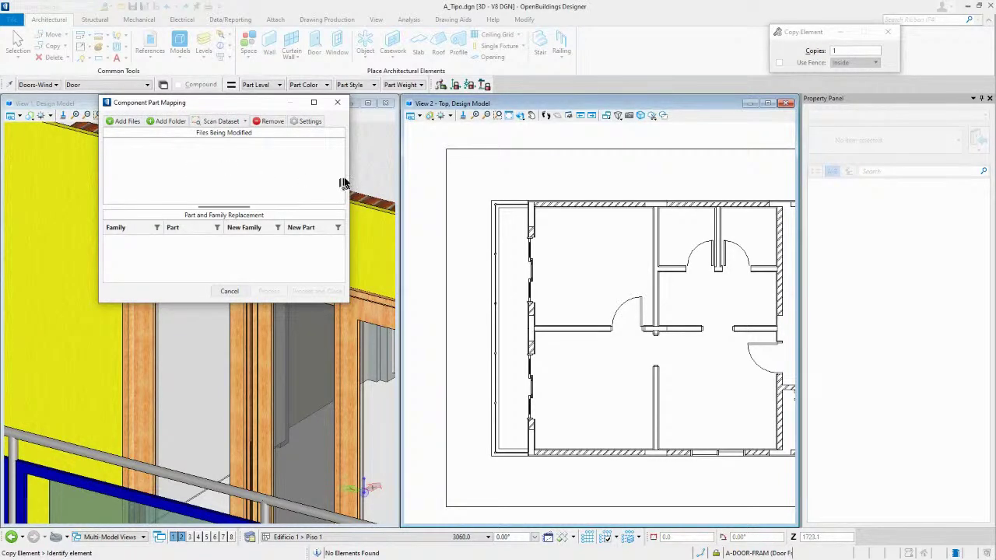
{"action": "left_click_drag", "start_coordinate": [350, 176], "coordinate": [485, 189]}
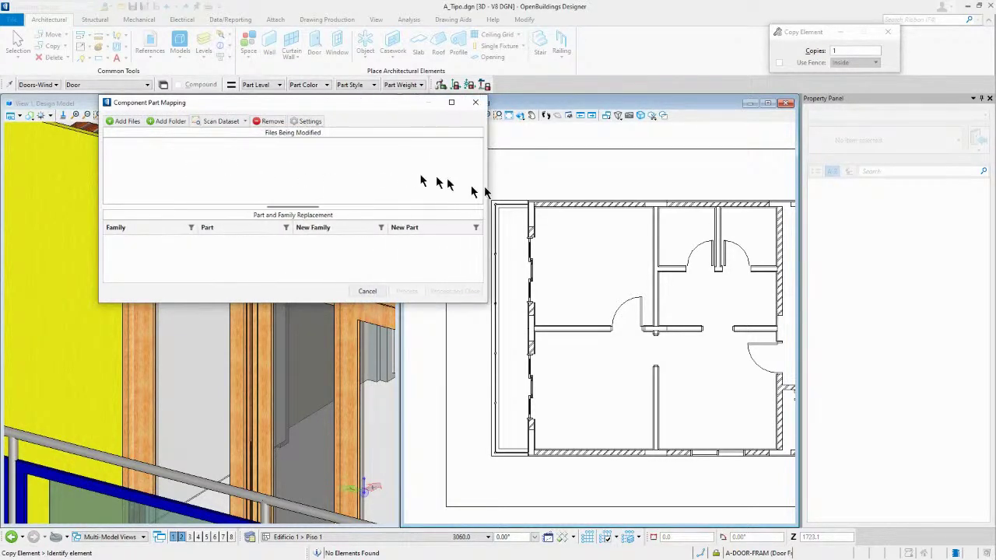
- Try to open the %programdata% folder as the source of the PAZ files for the part mapping
{"action": "left_click", "coordinate": [127, 122]}
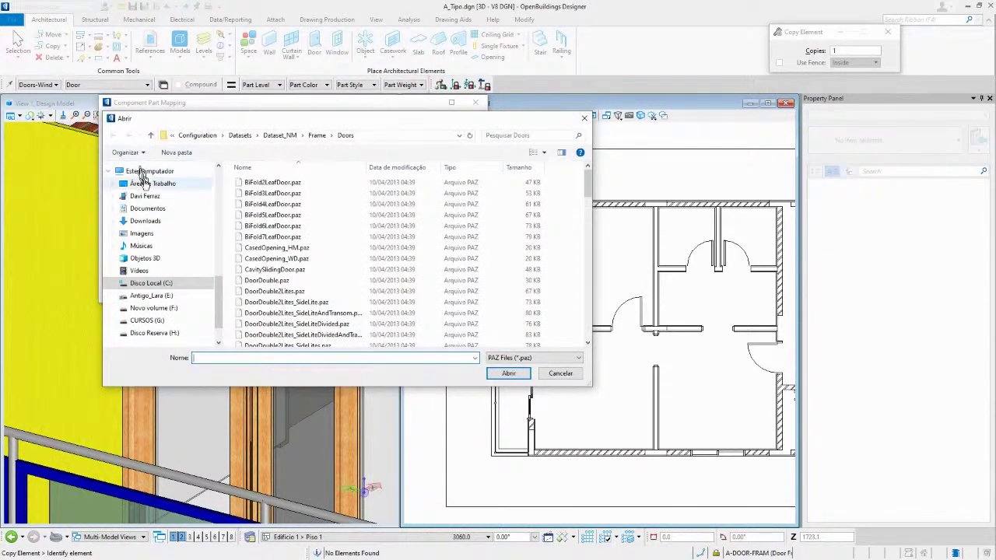
{"action": "left_click", "coordinate": [584, 119]}
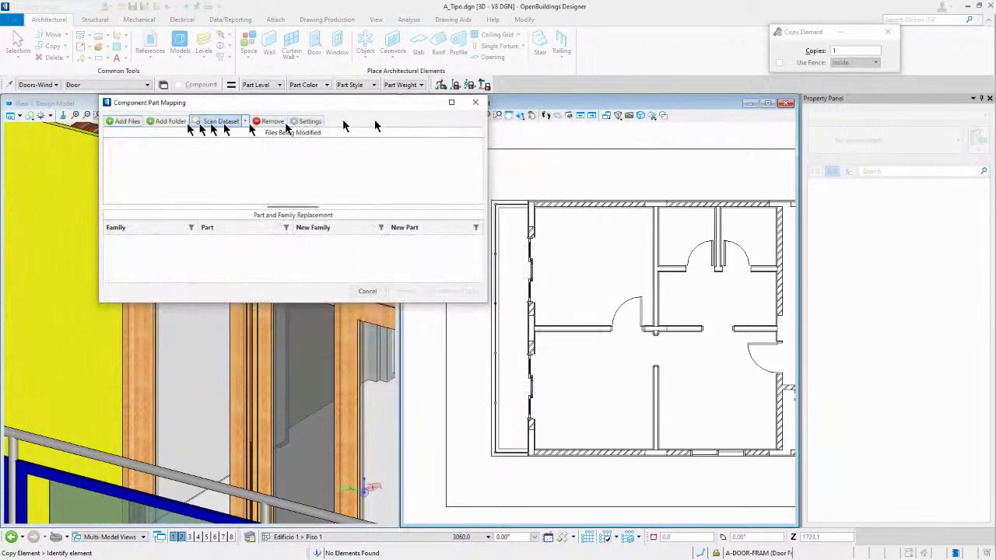
{"action": "left_click", "coordinate": [119, 122]}
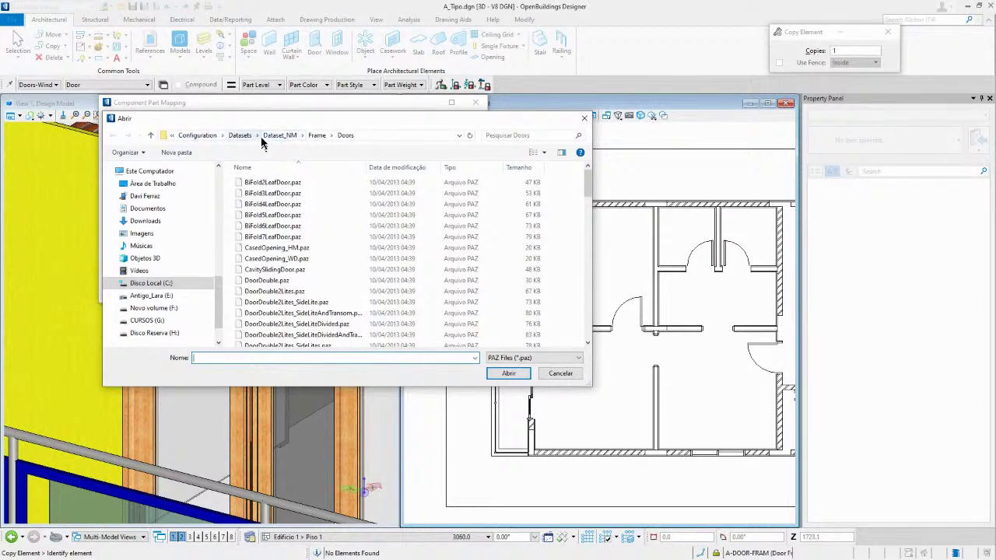
{"action": "left_click", "coordinate": [361, 140]}
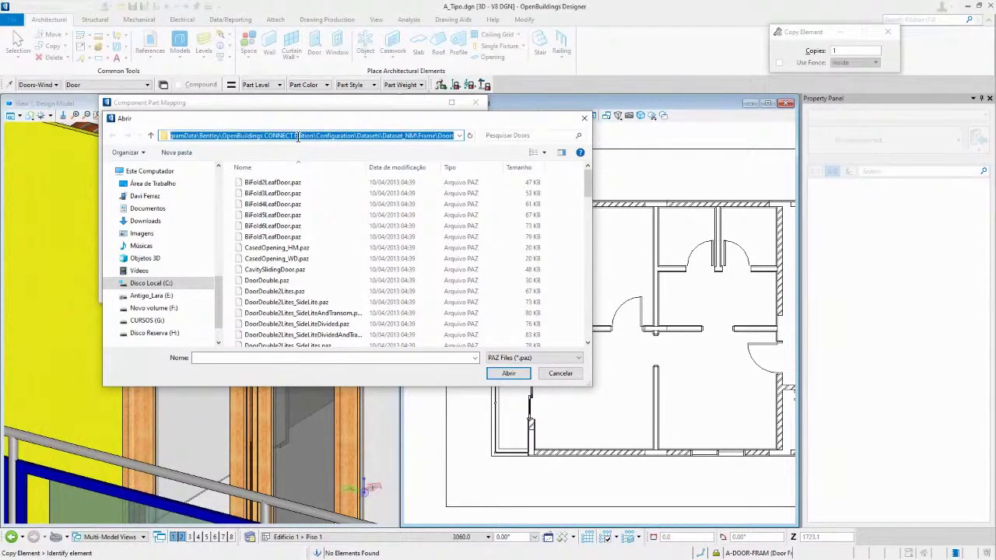
{"action": "type", "text": "%progr"}
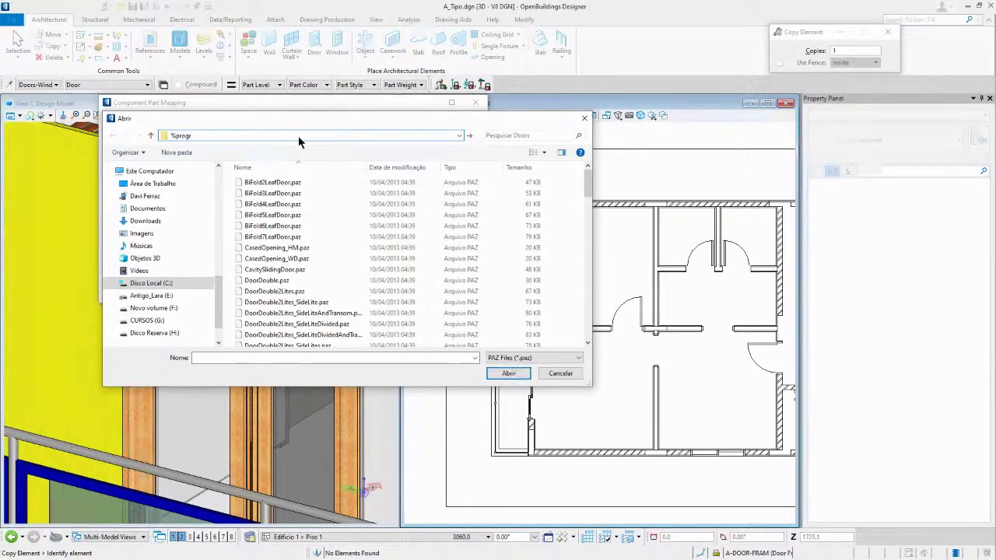
{"action": "type", "text": "amdata"}
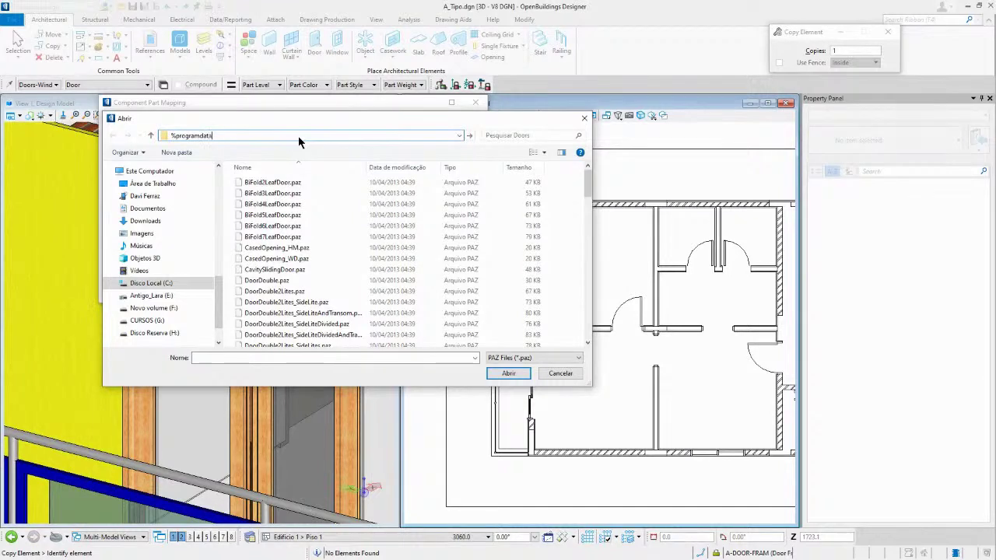
{"action": "type", "text": "%"}
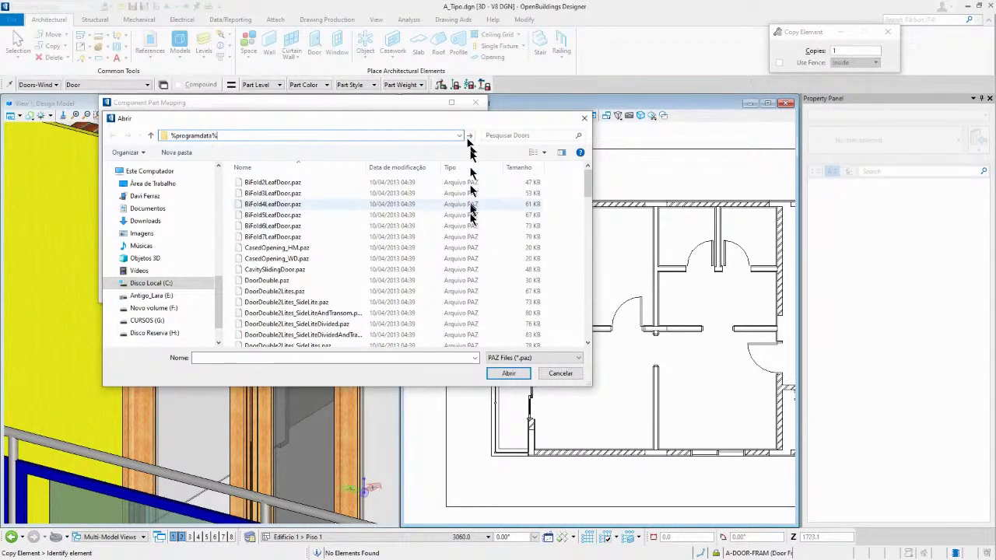
{"action": "left_click", "coordinate": [510, 373]}
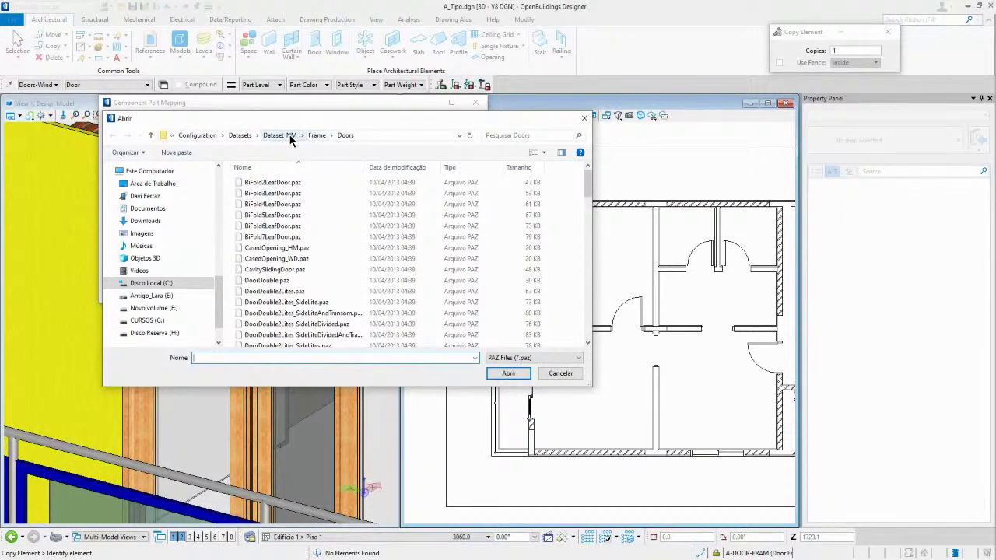
- Add SingleLeafSlidingDoorType2.paz from the Dataset_NM Doors folder to the part mapping and enlarge the mapping window to show all part rows
{"action": "scroll", "coordinate": [328, 206], "scroll_direction": "down", "scroll_amount": 12}
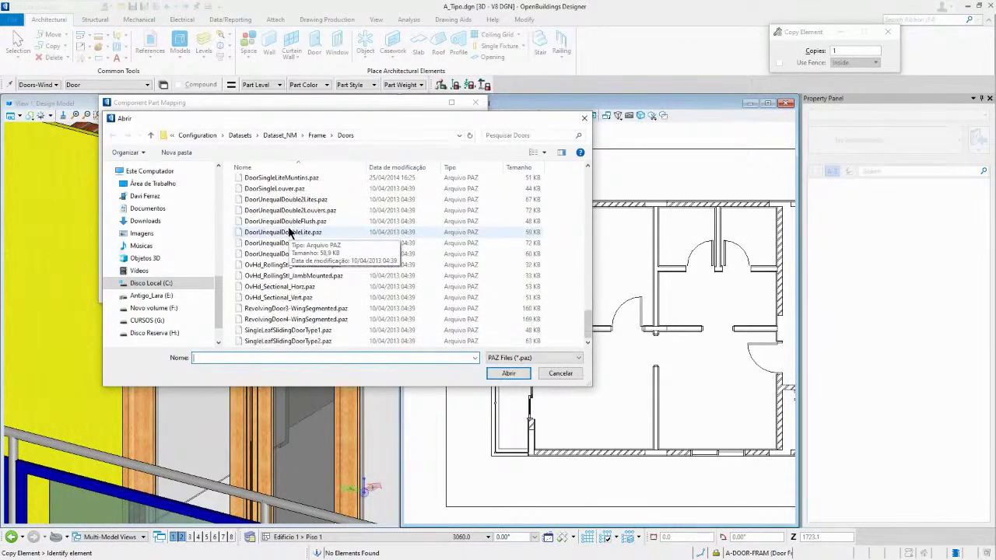
{"action": "scroll", "coordinate": [290, 272], "scroll_direction": "down", "scroll_amount": 5}
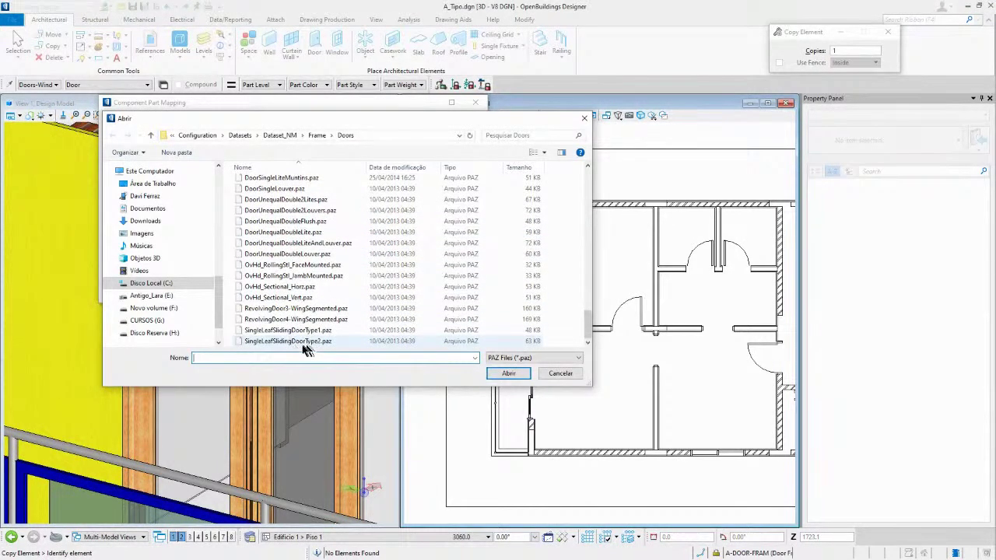
{"action": "double_click", "coordinate": [301, 343]}
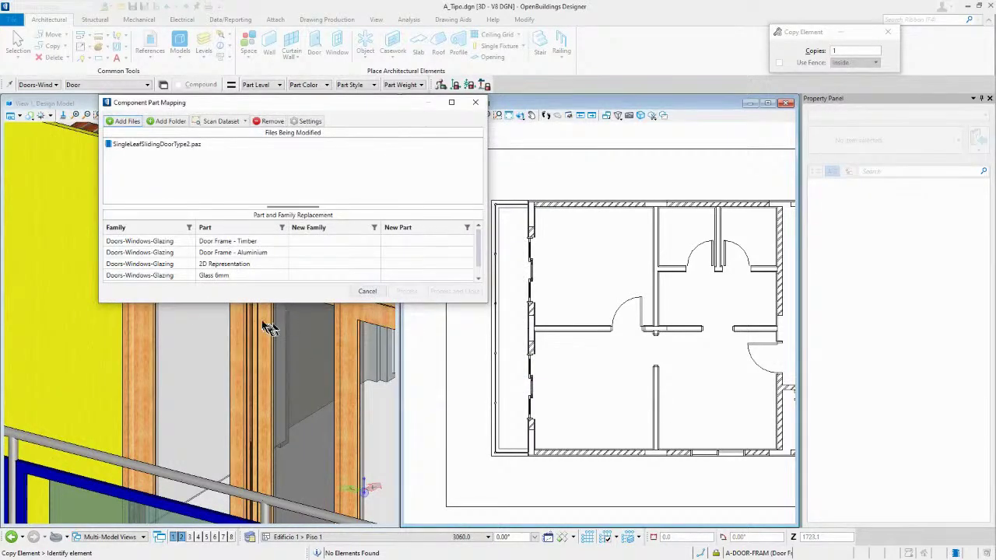
{"action": "left_click_drag", "start_coordinate": [260, 304], "coordinate": [270, 363]}
- Review the families and parts listed for the sliding door: timber and aluminium frames, 2D representation and both glass parts
{"action": "left_click", "coordinate": [121, 306]}
{"action": "left_click", "coordinate": [129, 269]}
{"action": "left_click", "coordinate": [133, 315]}
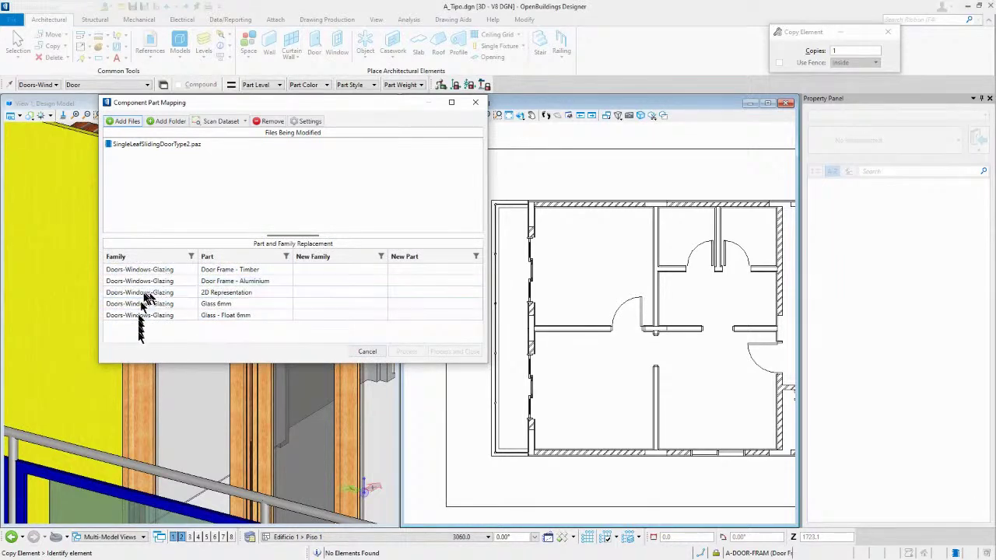
{"action": "left_click", "coordinate": [138, 292]}
{"action": "left_click", "coordinate": [134, 281]}
{"action": "left_click", "coordinate": [128, 270]}
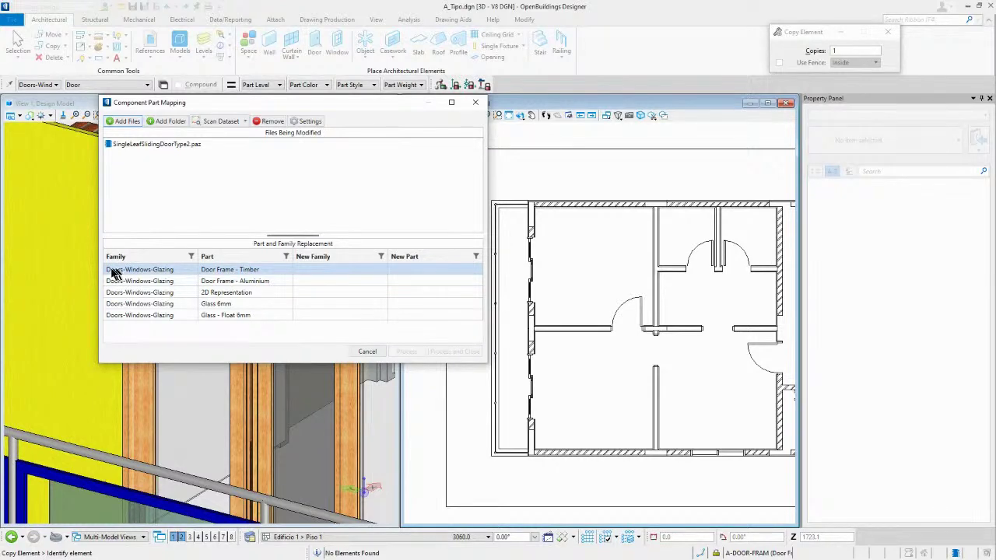
{"action": "left_click", "coordinate": [168, 281]}
{"action": "left_click", "coordinate": [230, 281]}
{"action": "left_click", "coordinate": [222, 269]}
{"action": "left_click", "coordinate": [223, 315]}
{"action": "left_click", "coordinate": [222, 303]}
{"action": "left_click", "coordinate": [223, 293]}
{"action": "left_click", "coordinate": [224, 282]}
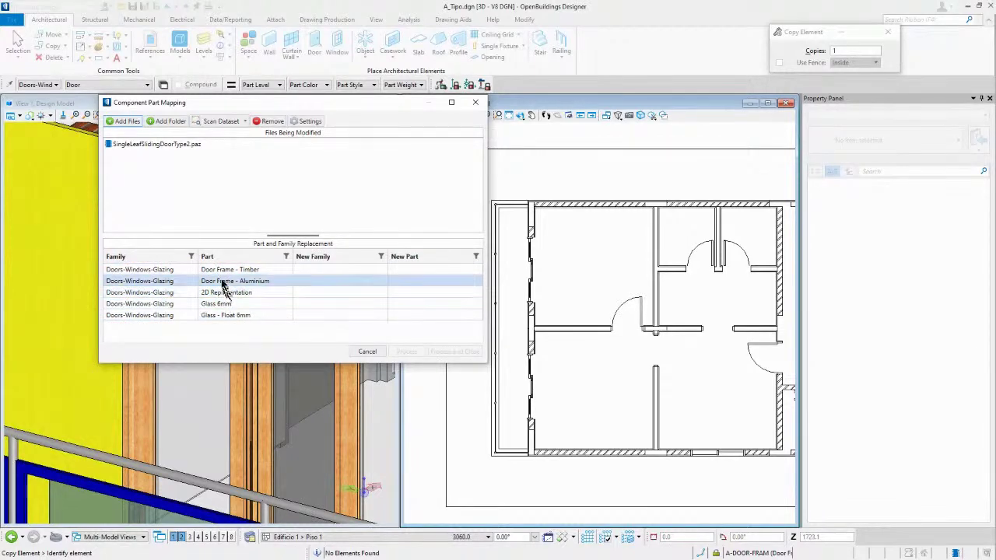
{"action": "left_click", "coordinate": [221, 269]}
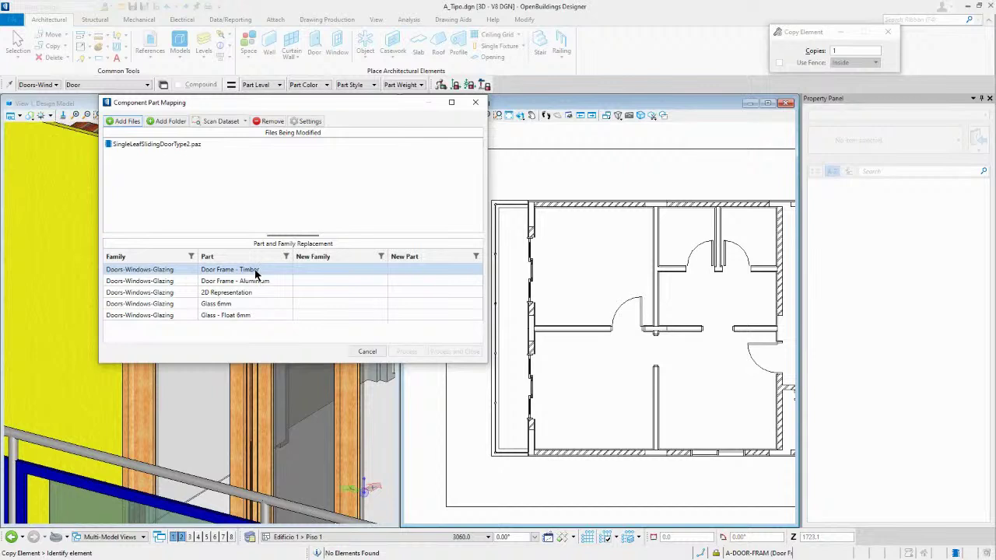
{"action": "left_click", "coordinate": [291, 281]}
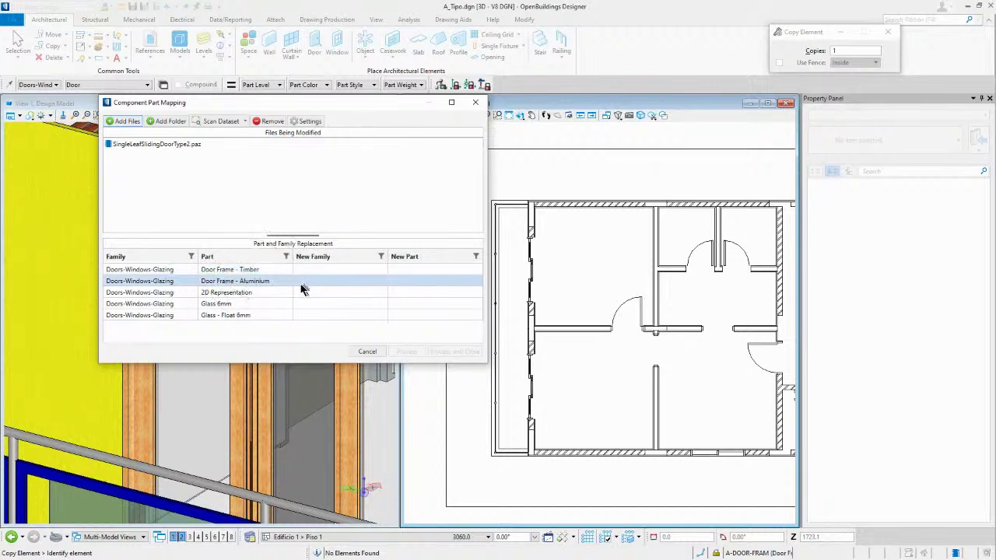
{"action": "left_click", "coordinate": [262, 292]}
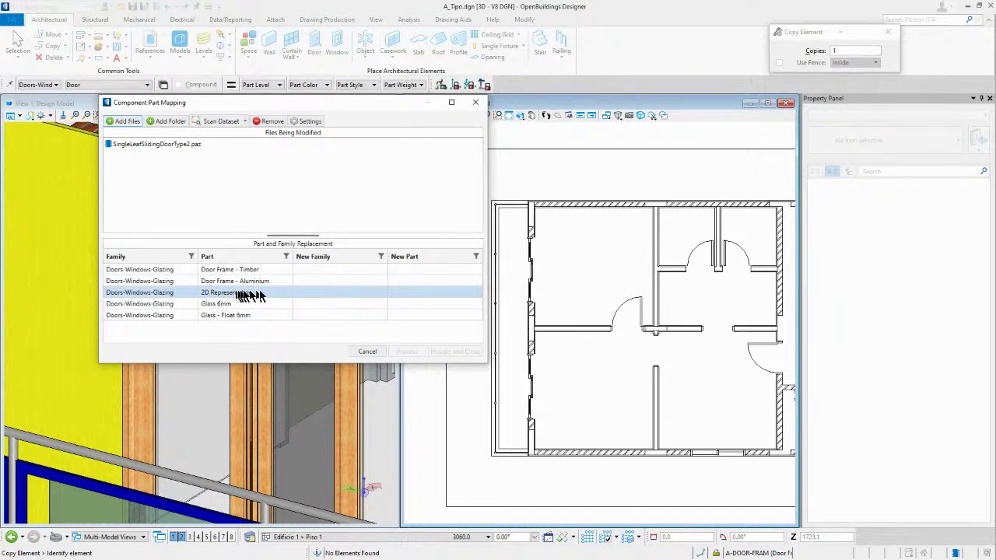
{"action": "left_click", "coordinate": [258, 303]}
{"action": "left_click", "coordinate": [224, 316]}
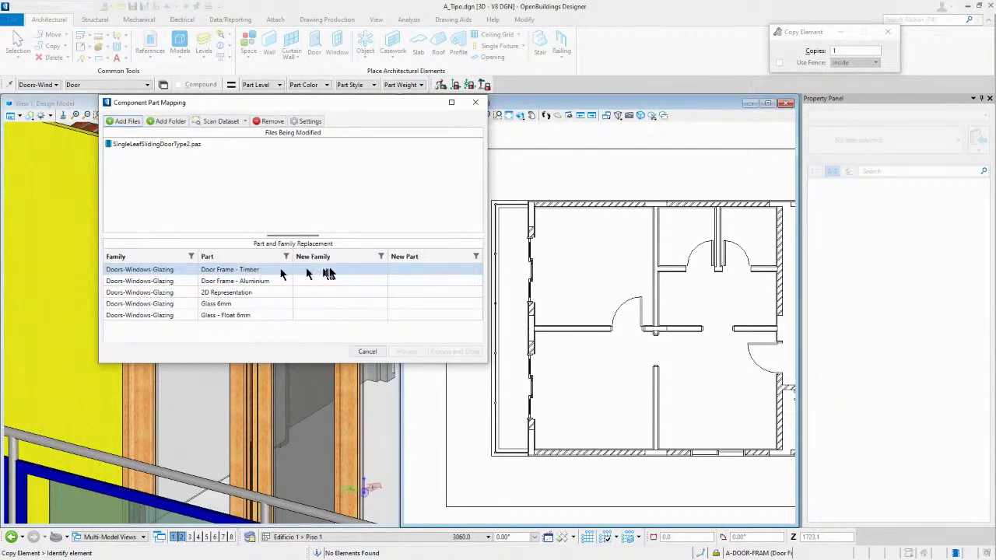
- Map the Door Frame - Timber part to new family Doors-Windows-Glazing and new part Door Frame - Aluminium
{"action": "left_click", "coordinate": [371, 271]}
{"action": "left_click", "coordinate": [382, 271]}
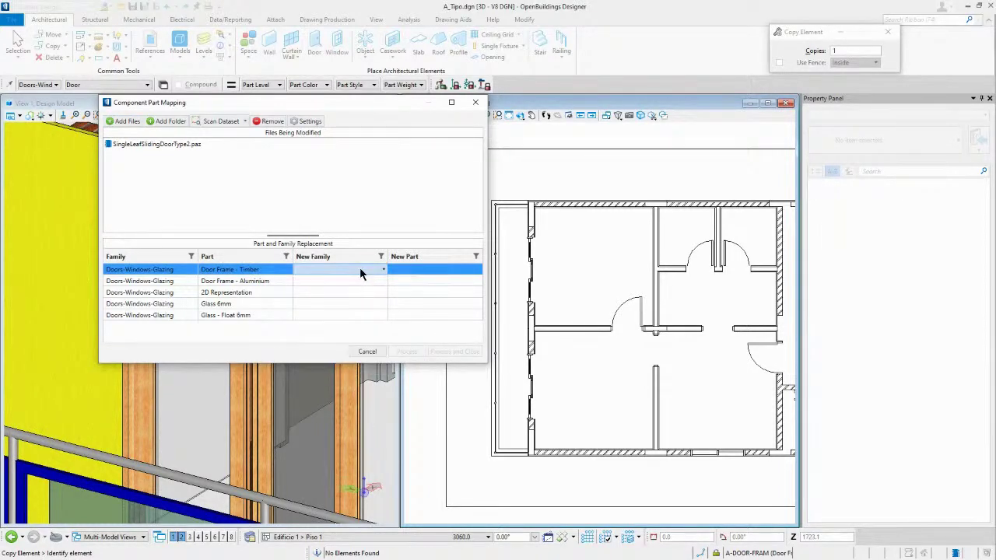
{"action": "left_click", "coordinate": [382, 270]}
{"action": "scroll", "coordinate": [319, 315], "scroll_direction": "down", "scroll_amount": 1}
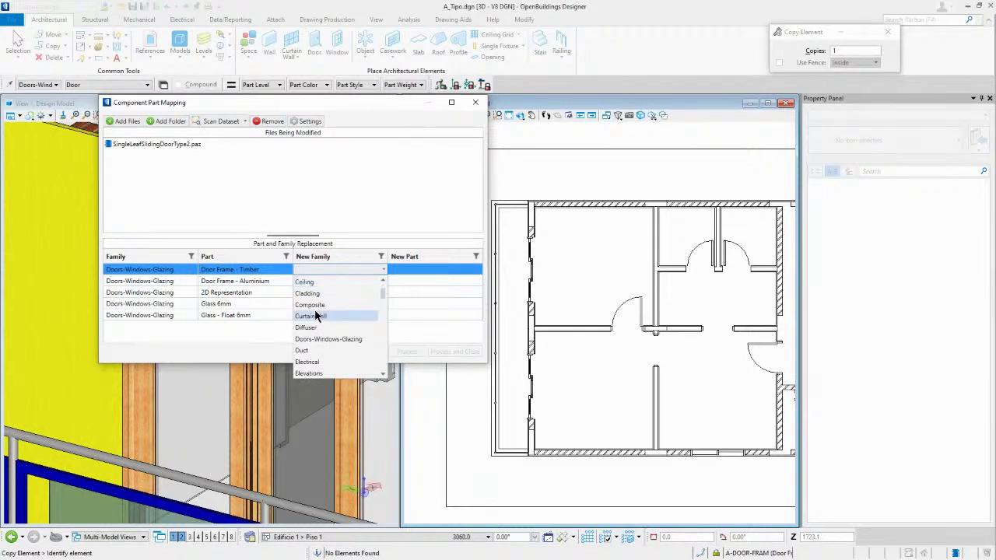
{"action": "left_click", "coordinate": [326, 347]}
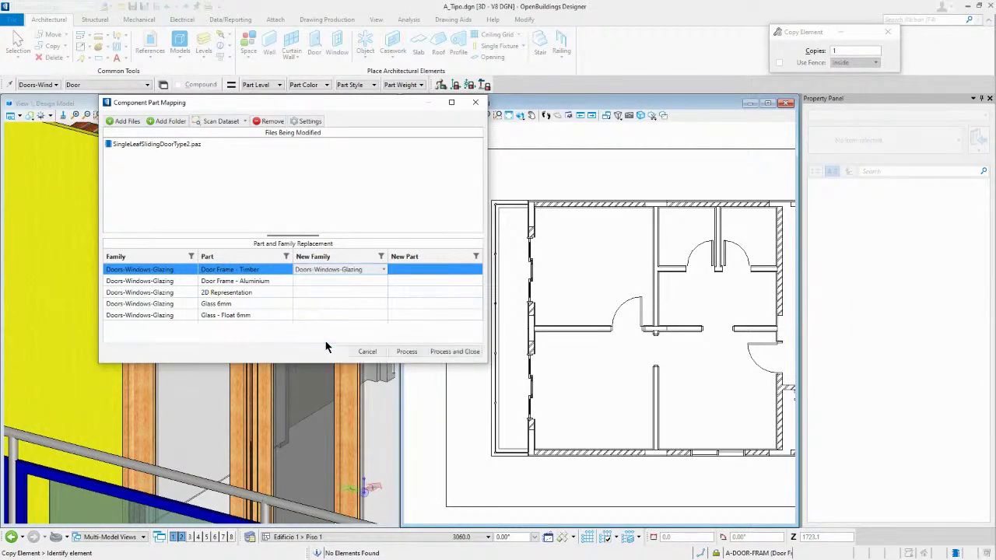
{"action": "left_click", "coordinate": [425, 271]}
{"action": "left_click", "coordinate": [446, 269]}
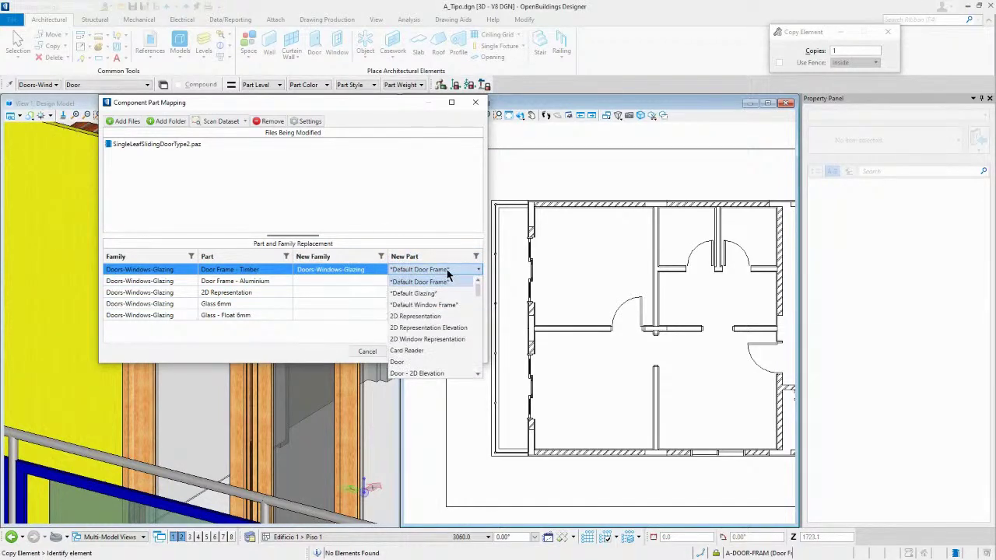
{"action": "scroll", "coordinate": [447, 293], "scroll_direction": "down", "scroll_amount": 3}
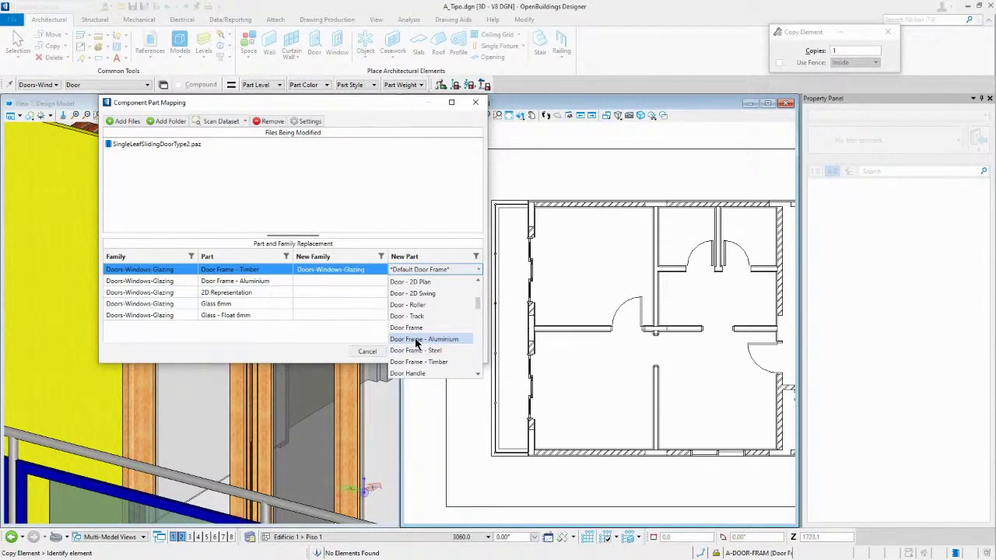
{"action": "left_click", "coordinate": [416, 339]}
- Process the part replacement for the sliding door file and close the Component Part Mapping utility
{"action": "left_click", "coordinate": [409, 352]}
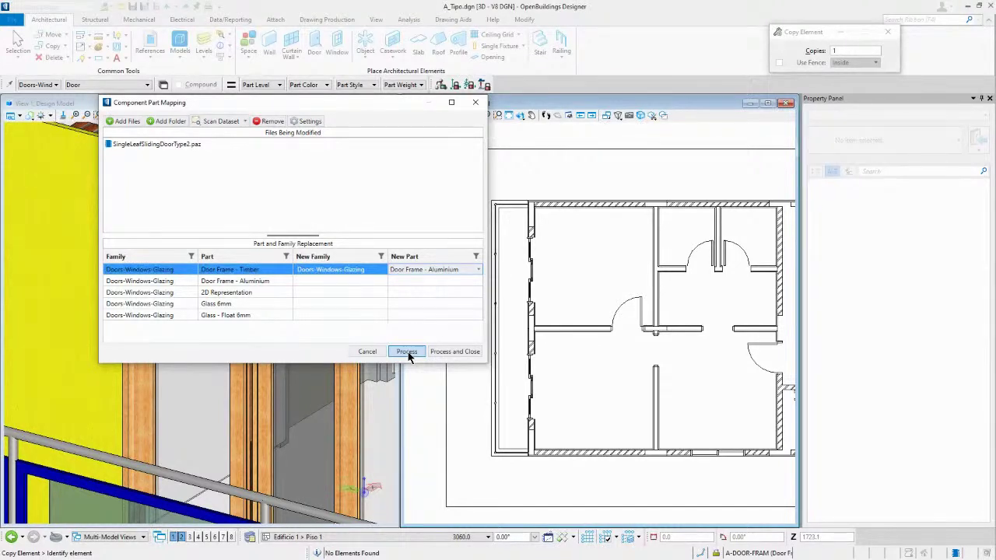
{"action": "left_click", "coordinate": [406, 352]}
{"action": "left_click", "coordinate": [456, 352]}
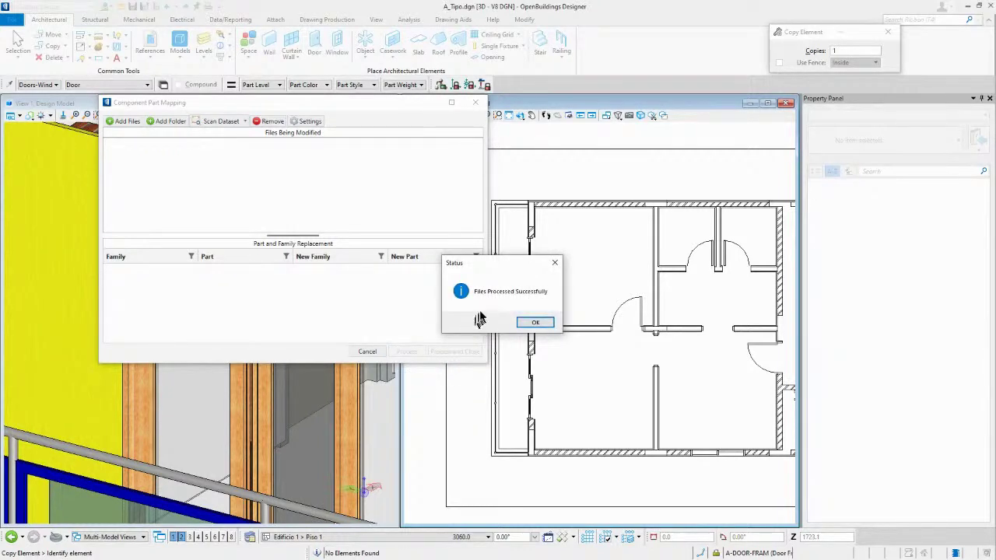
{"action": "left_click", "coordinate": [542, 326]}
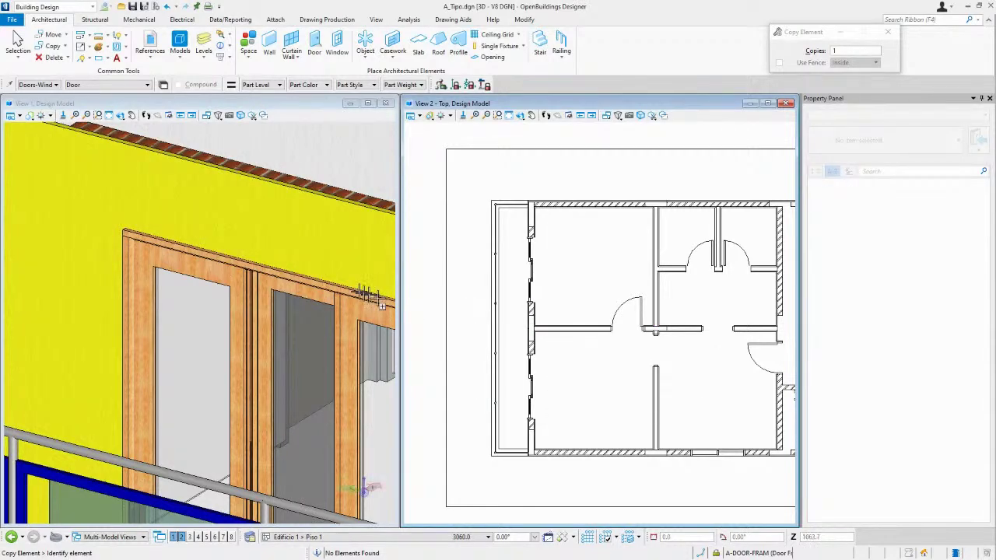
- Check the balcony doors' frame material in 3D and preview Porta de correr 3 folhas with the Place Door tool
{"action": "scroll", "coordinate": [280, 295], "scroll_direction": "down", "scroll_amount": 3}
{"action": "scroll", "coordinate": [272, 295], "scroll_direction": "down", "scroll_amount": 3}
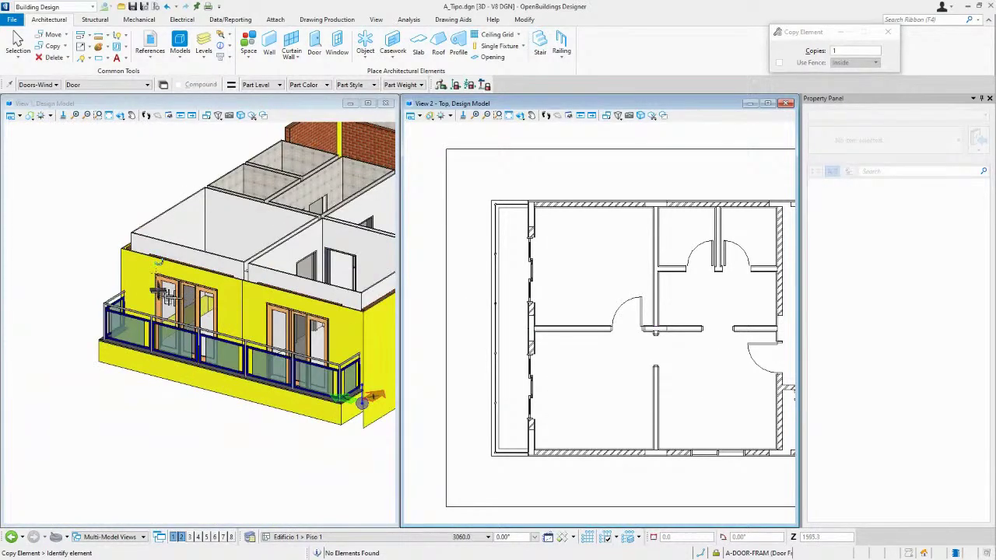
{"action": "scroll", "coordinate": [160, 291], "scroll_direction": "up", "scroll_amount": 3}
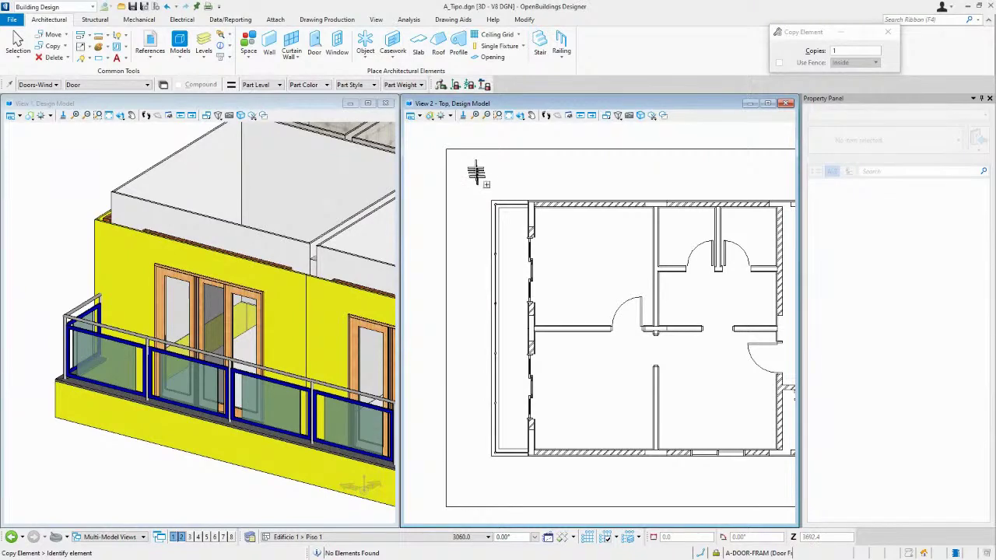
{"action": "left_click", "coordinate": [314, 45]}
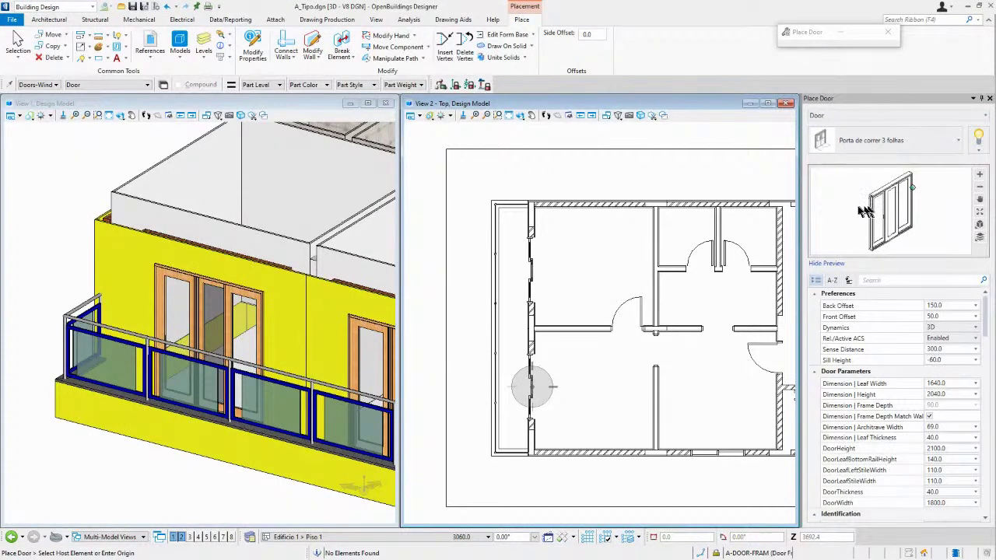
{"action": "left_click", "coordinate": [880, 141]}
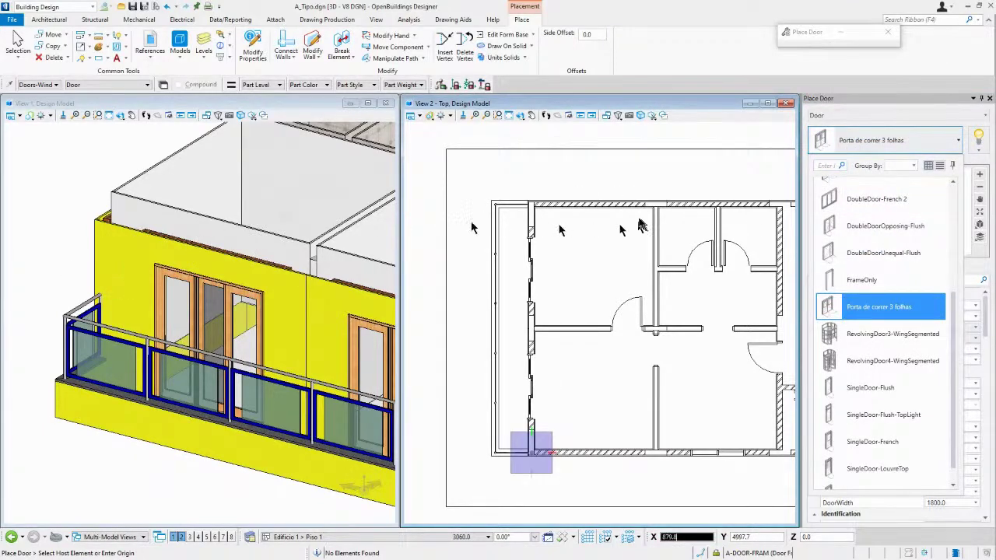
{"action": "left_click", "coordinate": [854, 304]}
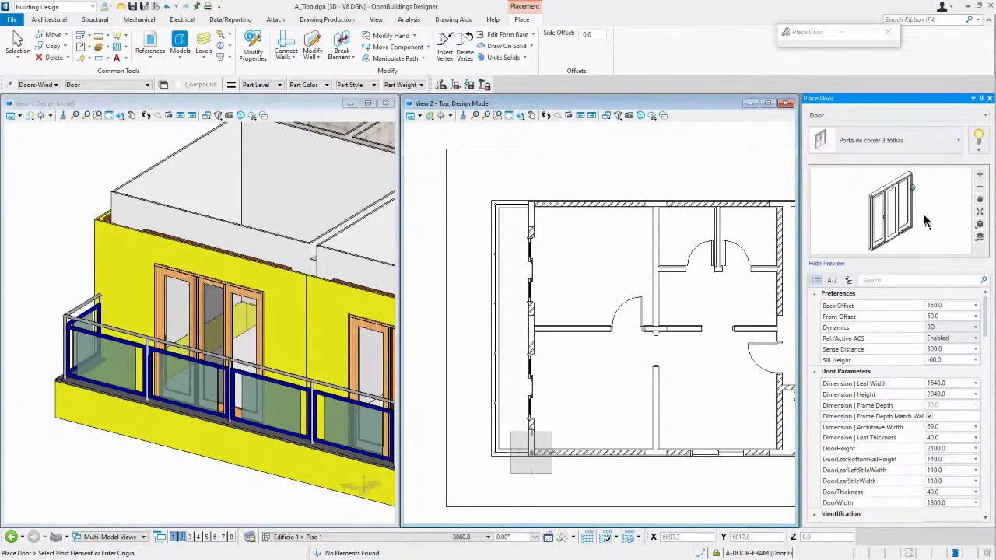
{"action": "left_click", "coordinate": [922, 141]}
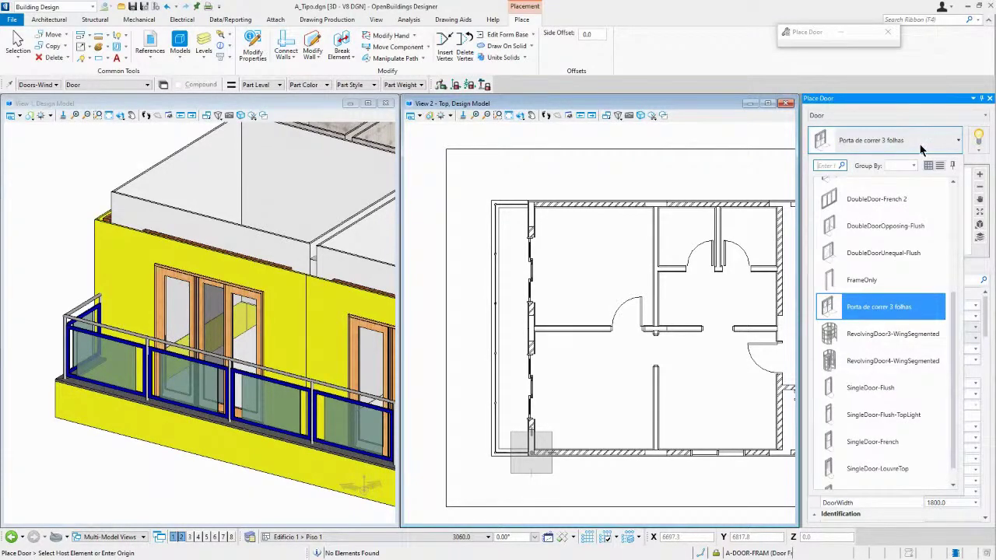
{"action": "left_click", "coordinate": [875, 311]}
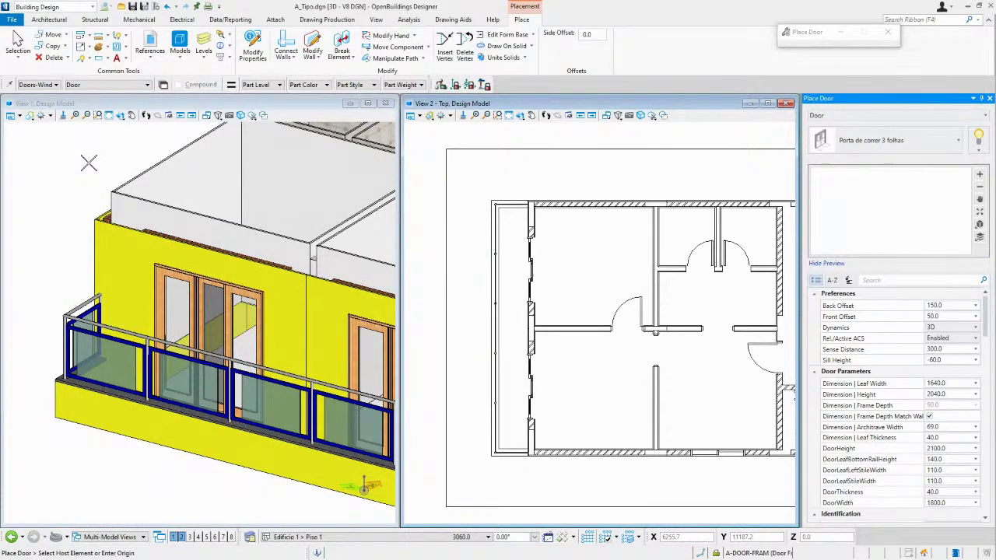
{"action": "key", "text": "Escape"}
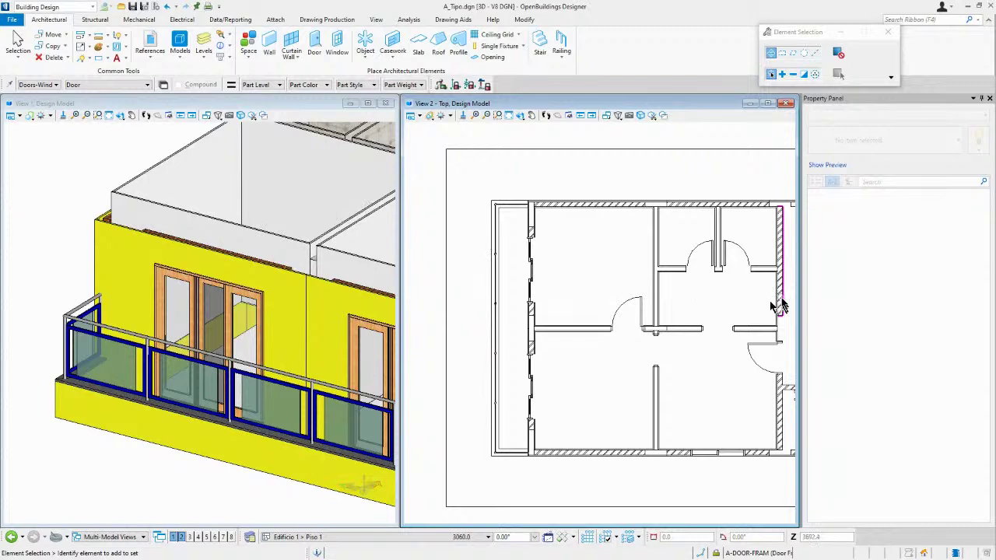
{"action": "left_click", "coordinate": [311, 46]}
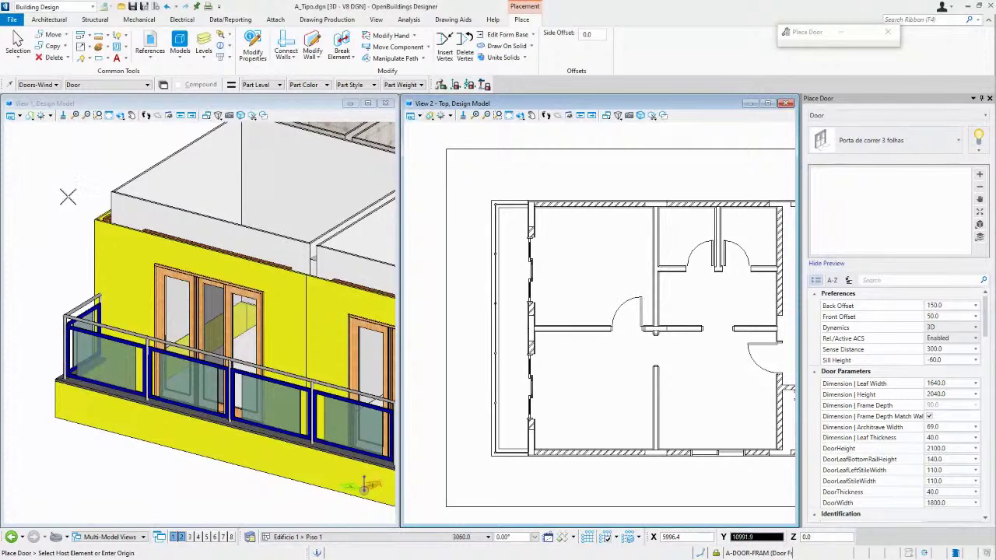
{"action": "key", "text": "Escape"}
- Review the complete floor in the 3D model from its long side and in the full plan view
{"action": "scroll", "coordinate": [71, 195], "scroll_direction": "down", "scroll_amount": 3}
{"action": "scroll", "coordinate": [179, 411], "scroll_direction": "down", "scroll_amount": 2}
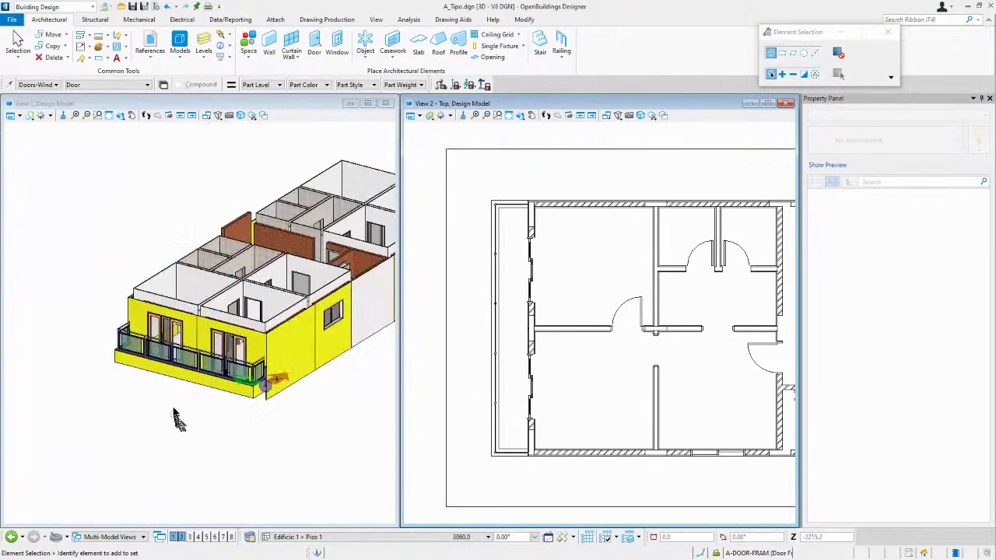
{"action": "middle_click_drag", "start_coordinate": [229, 364], "coordinate": [350, 305], "text": "shift"}
{"action": "scroll", "coordinate": [237, 333], "scroll_direction": "down", "scroll_amount": 2}
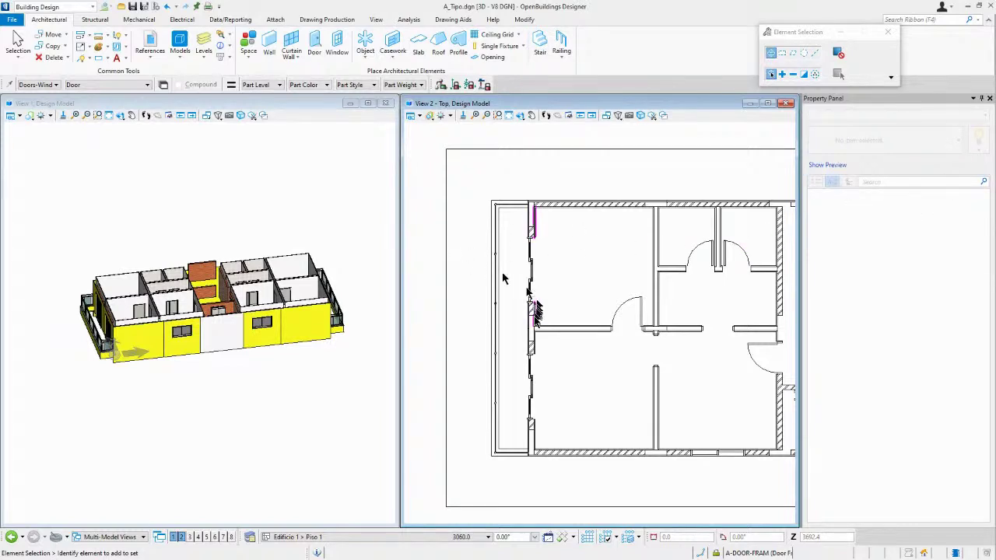
{"action": "scroll", "coordinate": [491, 296], "scroll_direction": "down", "scroll_amount": 2}
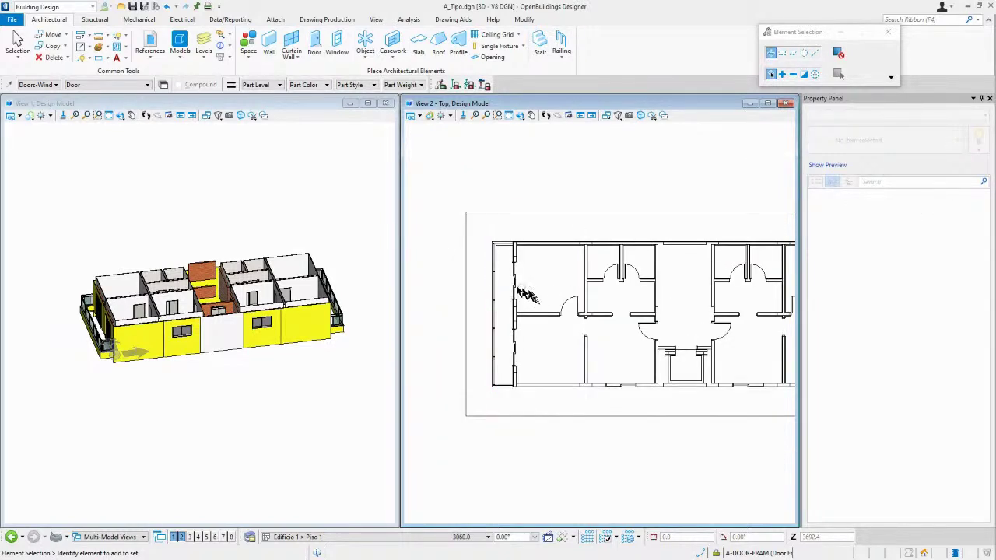
{"action": "scroll", "coordinate": [463, 282], "scroll_direction": "down", "scroll_amount": 1}
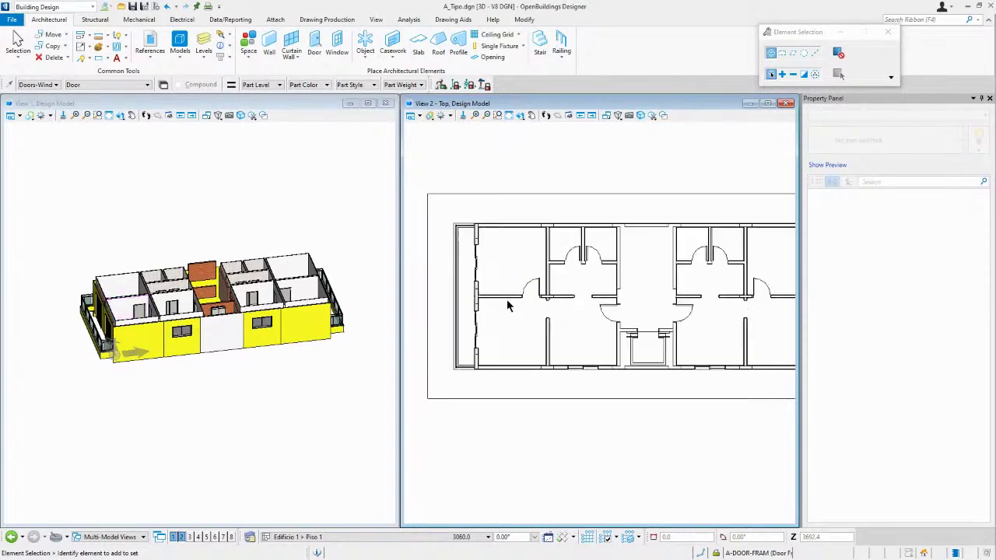
{"action": "mouse_move", "coordinate": [504, 303]}
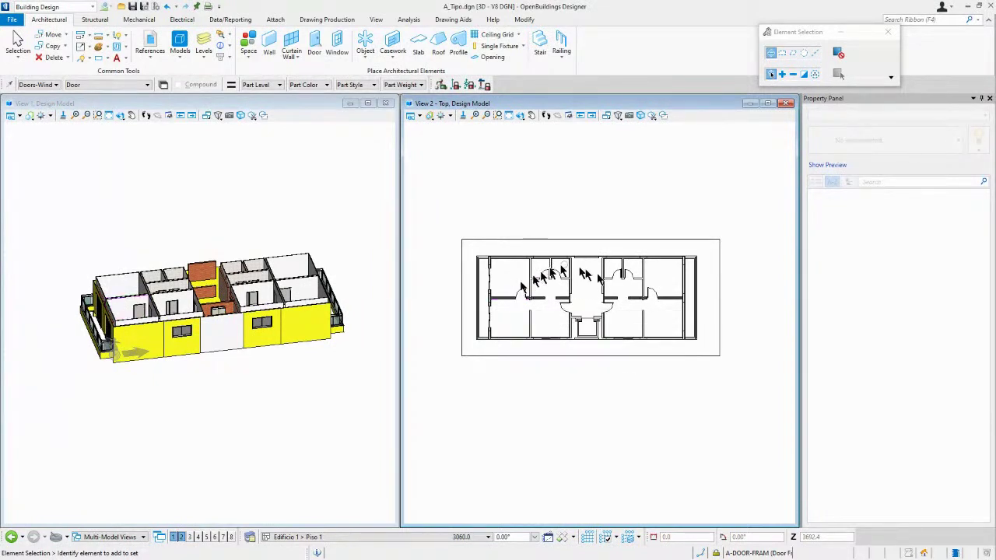
{"action": "mouse_move", "coordinate": [528, 315]}
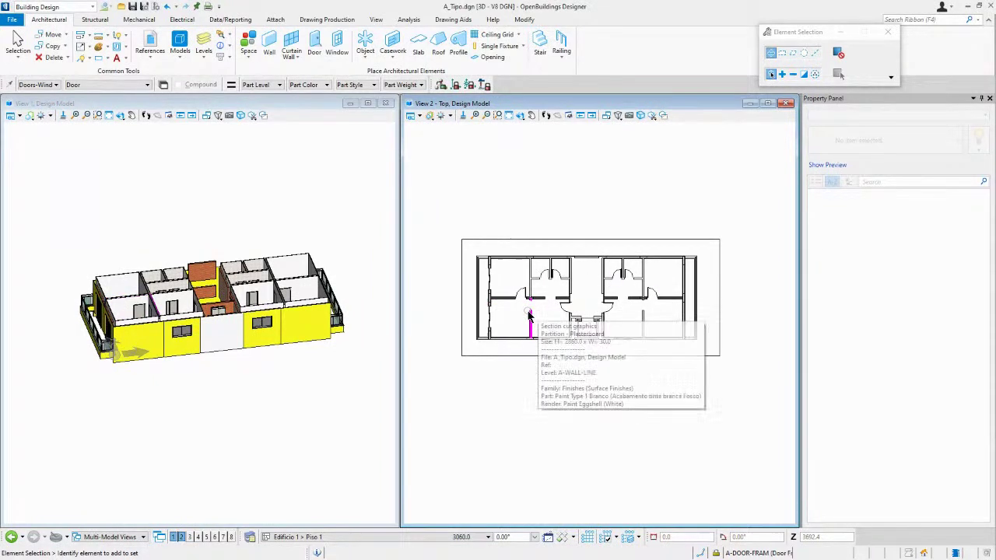
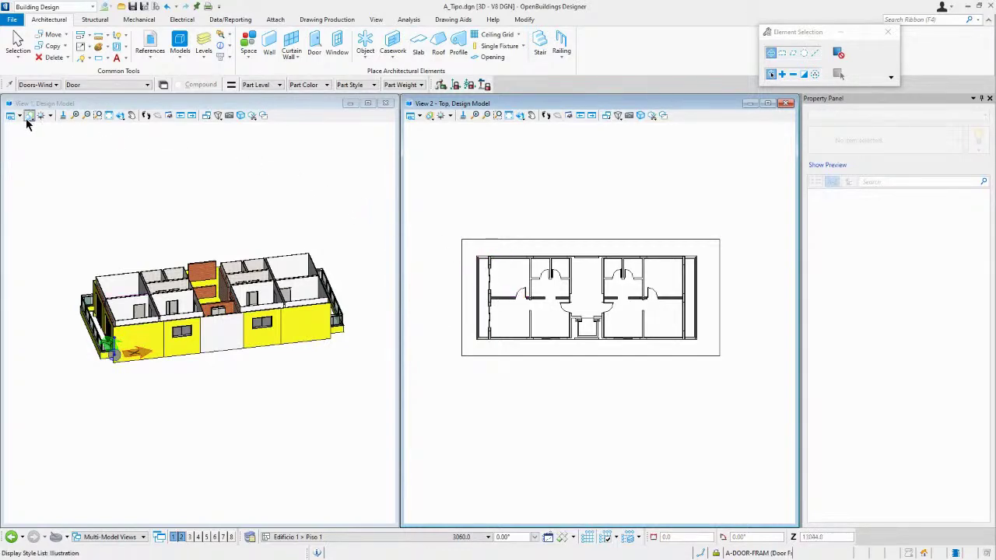
- Open A_terreo.dgn and delete the French double door on grid line 2 between axes C and D
{"action": "left_click", "coordinate": [11, 20]}
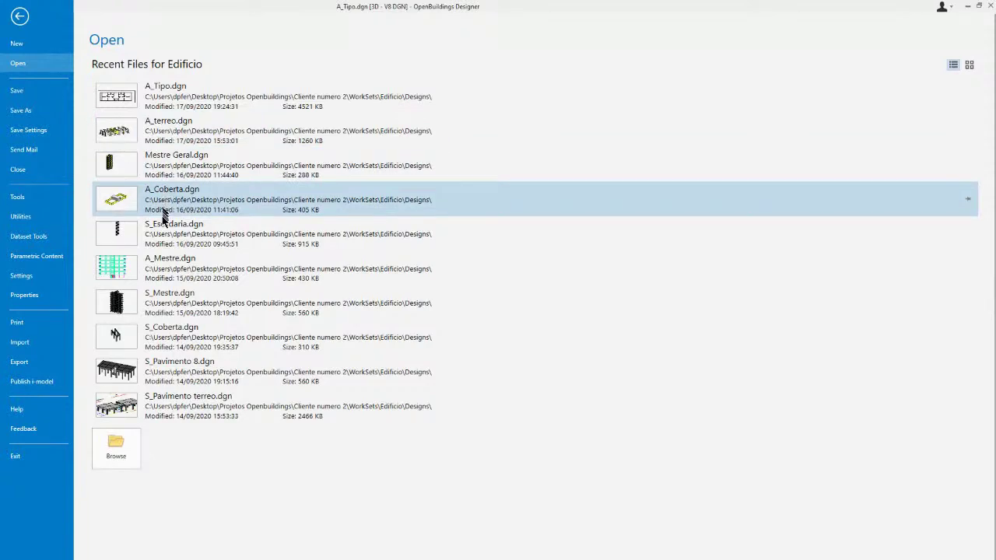
{"action": "left_click", "coordinate": [158, 105]}
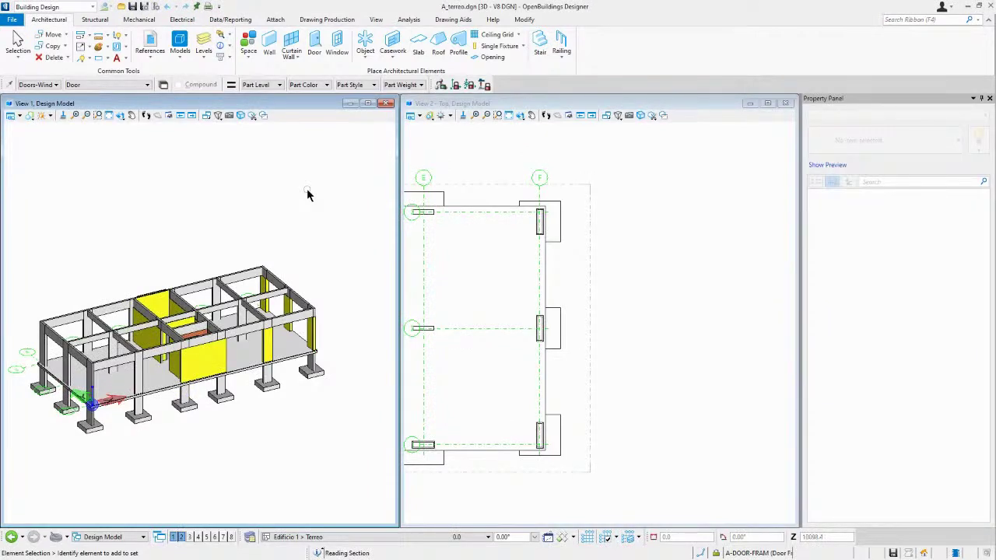
{"action": "scroll", "coordinate": [630, 273], "scroll_direction": "down", "scroll_amount": 3}
{"action": "scroll", "coordinate": [474, 305], "scroll_direction": "up", "scroll_amount": 4}
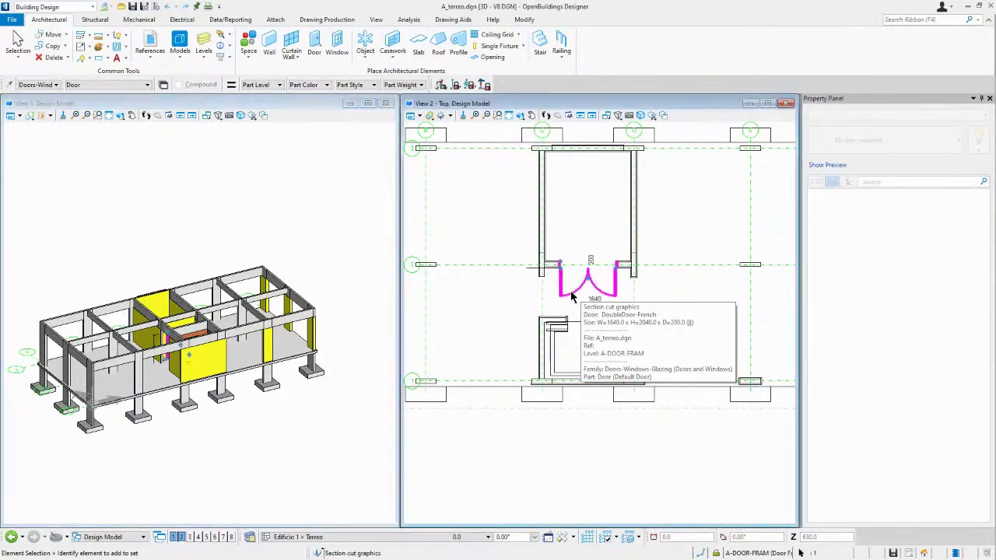
{"action": "left_click", "coordinate": [571, 296]}
{"action": "key", "text": "Delete"}
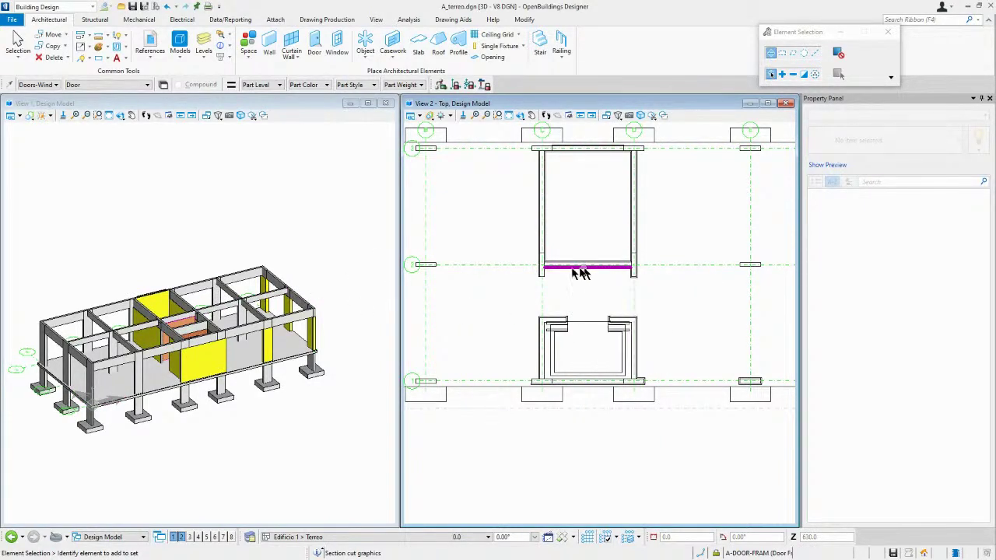
- Delete the brick cross wall on grid line 2 between axes C and D, along with the yellow paint finishes on both sides
{"action": "middle_click_drag", "start_coordinate": [167, 305], "coordinate": [171, 342], "text": "shift"}
{"action": "scroll", "coordinate": [171, 343], "scroll_direction": "up", "scroll_amount": 6}
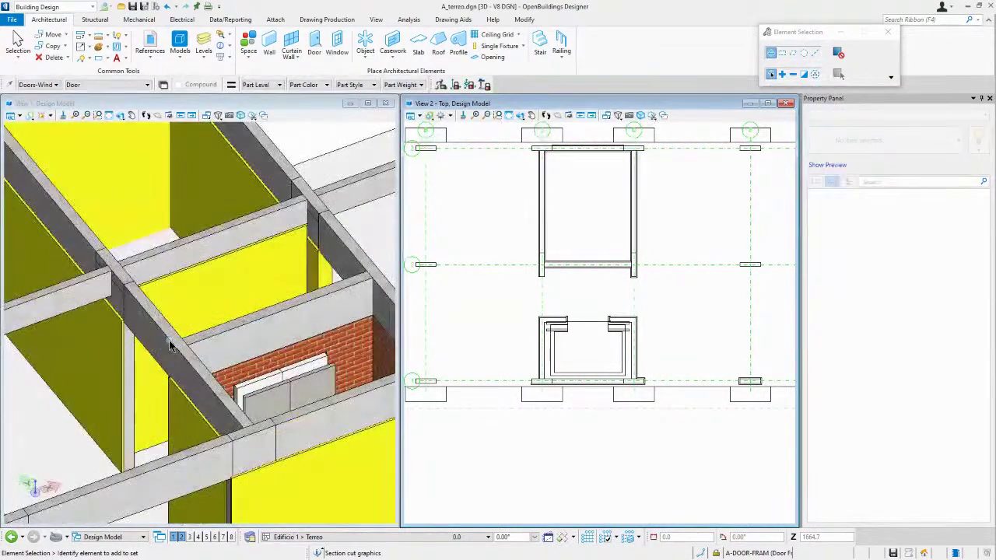
{"action": "left_click", "coordinate": [249, 259]}
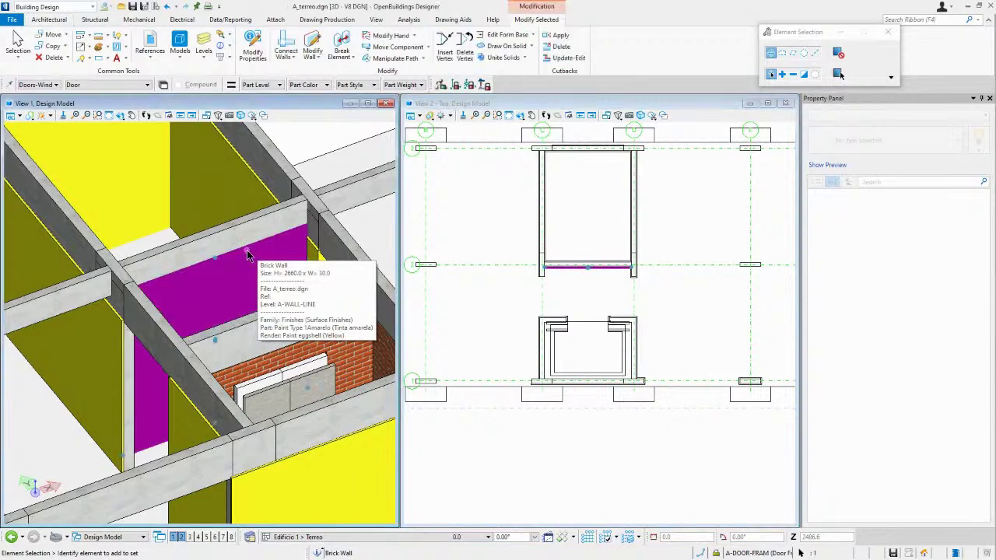
{"action": "key", "text": "Escape"}
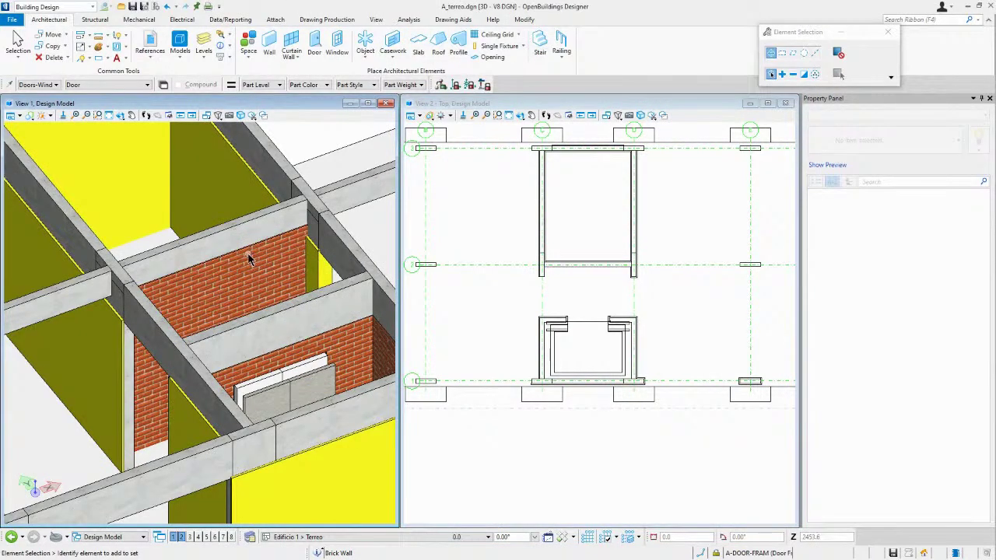
{"action": "left_click", "coordinate": [249, 259]}
{"action": "key", "text": "Delete"}
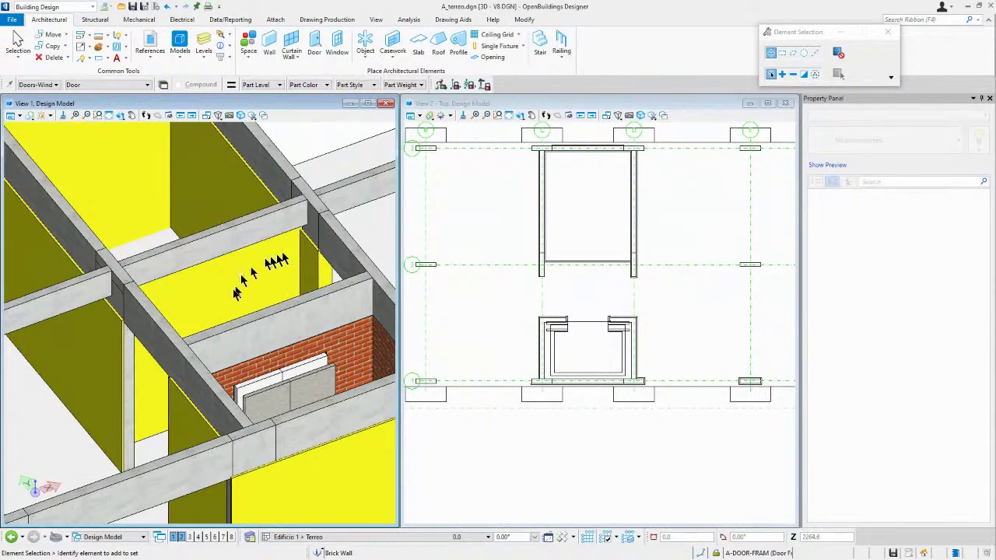
{"action": "left_click", "coordinate": [153, 441]}
{"action": "key", "text": "Delete"}
{"action": "scroll", "coordinate": [210, 295], "scroll_direction": "down", "scroll_amount": 3}
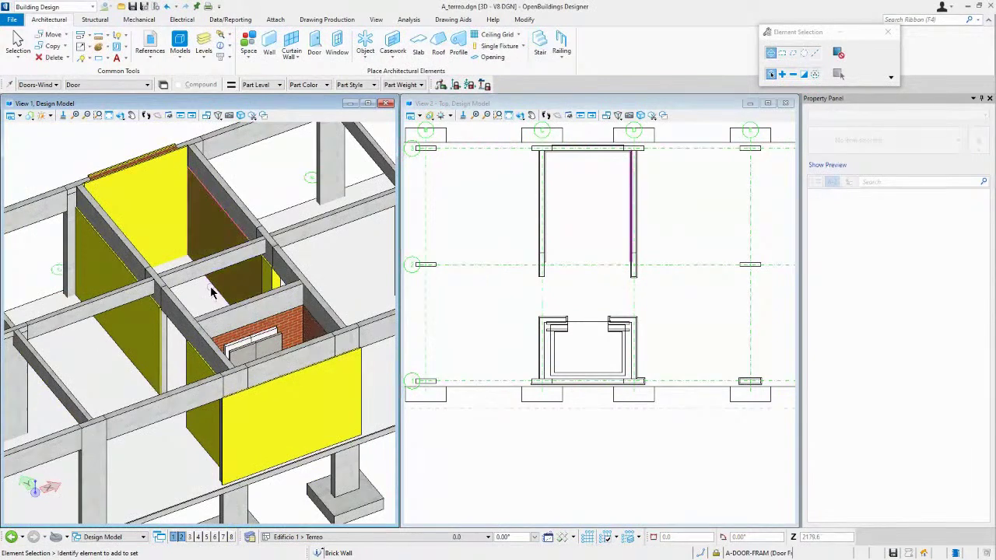
{"action": "scroll", "coordinate": [230, 280], "scroll_direction": "down", "scroll_amount": 3}
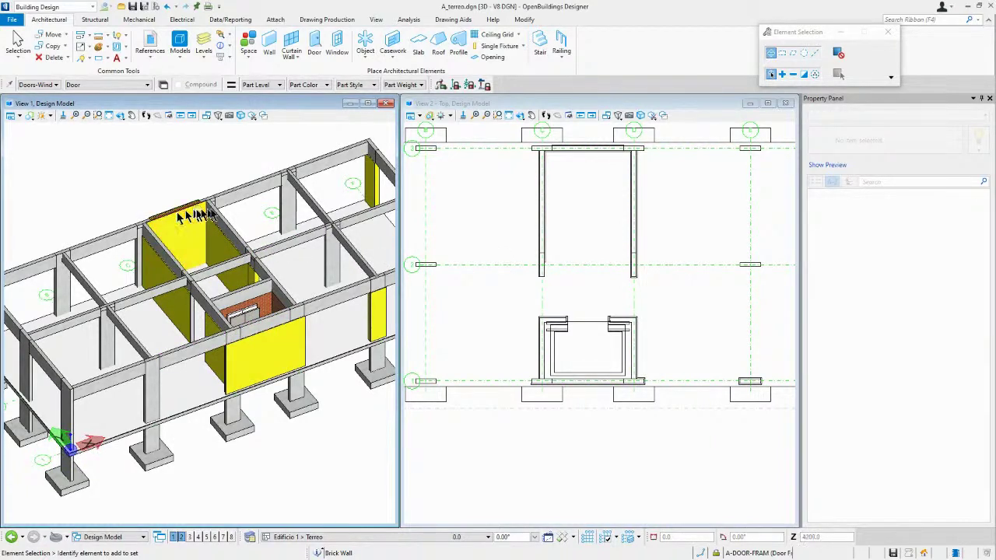
{"action": "scroll", "coordinate": [505, 204], "scroll_direction": "up", "scroll_amount": 2}
{"action": "scroll", "coordinate": [532, 220], "scroll_direction": "down", "scroll_amount": 4}
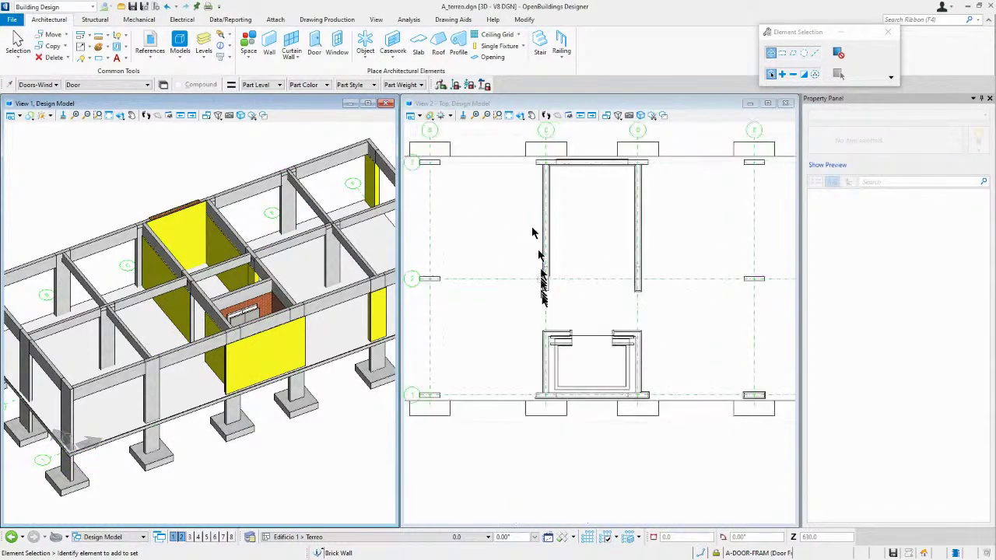
{"action": "middle_click_drag", "start_coordinate": [533, 265], "coordinate": [569, 263]}
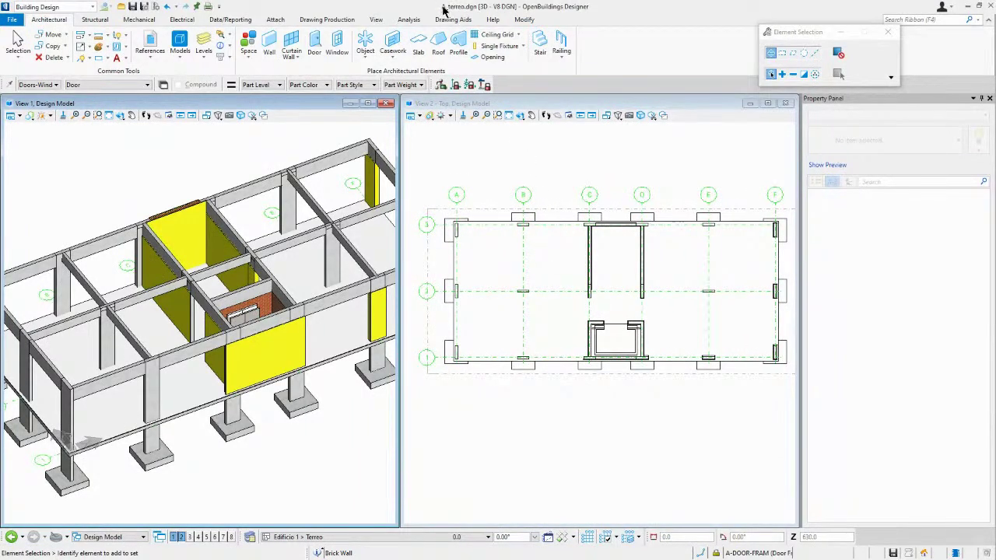
- Detach all references, including S_Pavimento terreo.dgn and S_Fundação.dgn, from the ground floor file
{"action": "left_click", "coordinate": [151, 43]}
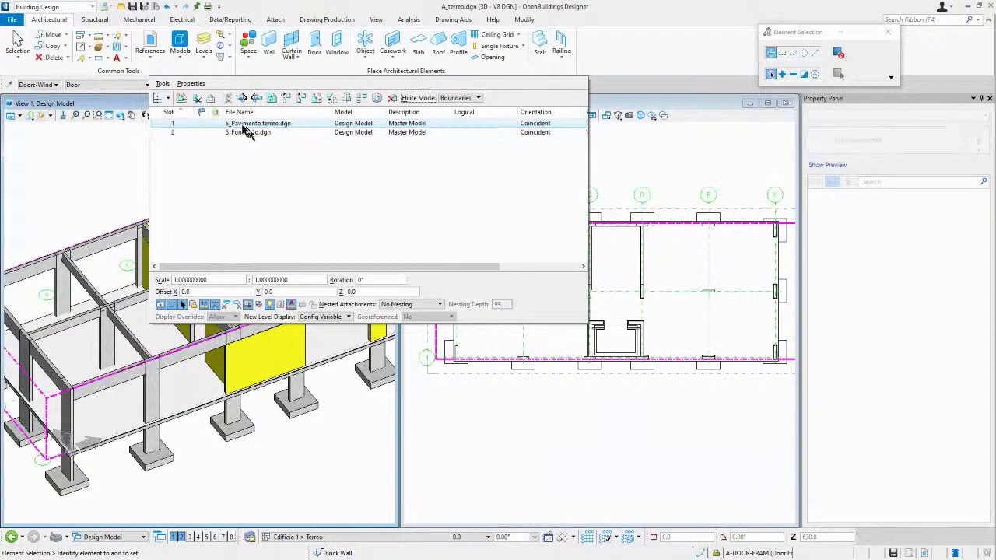
{"action": "left_click", "coordinate": [150, 45]}
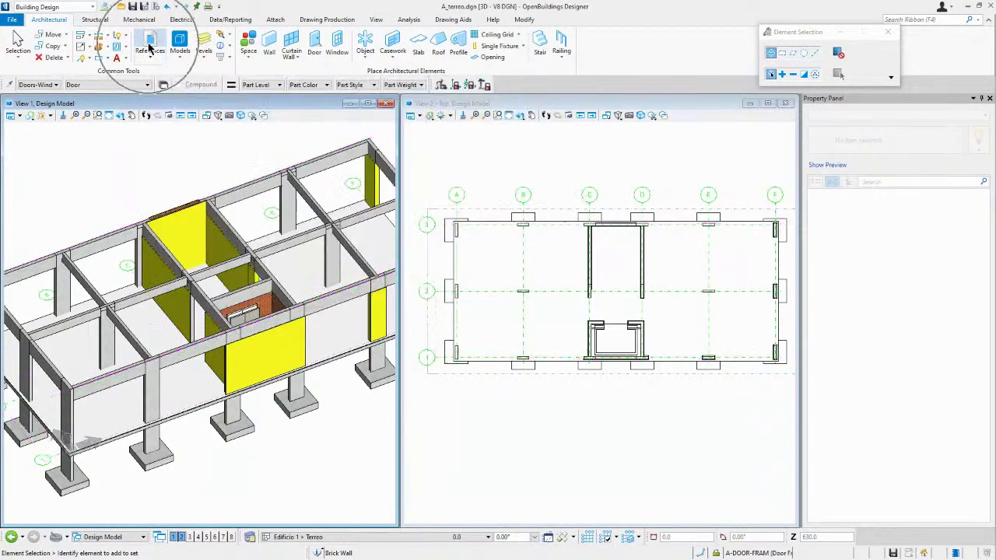
{"action": "left_click", "coordinate": [150, 45]}
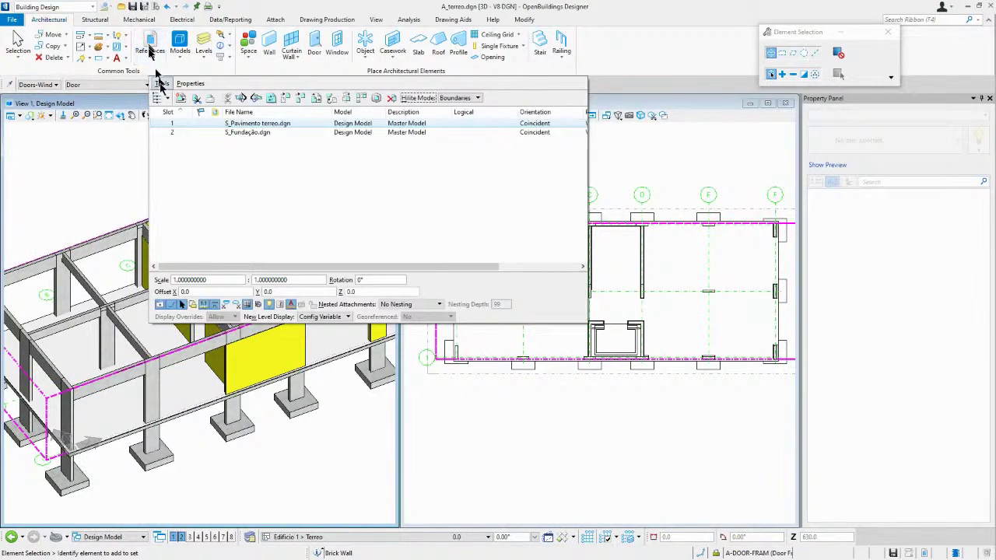
{"action": "left_click", "coordinate": [162, 84]}
{"action": "left_click", "coordinate": [163, 85]}
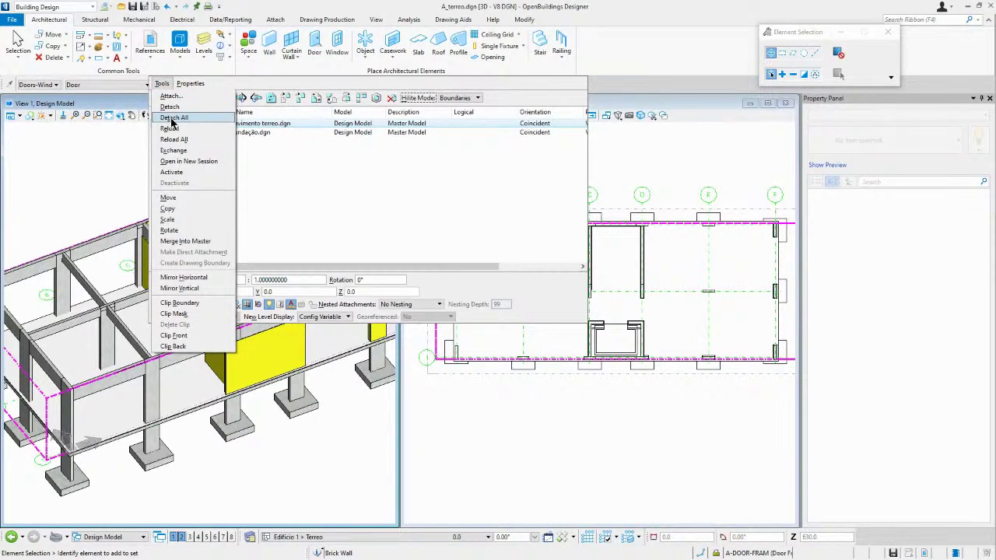
{"action": "left_click", "coordinate": [172, 119]}
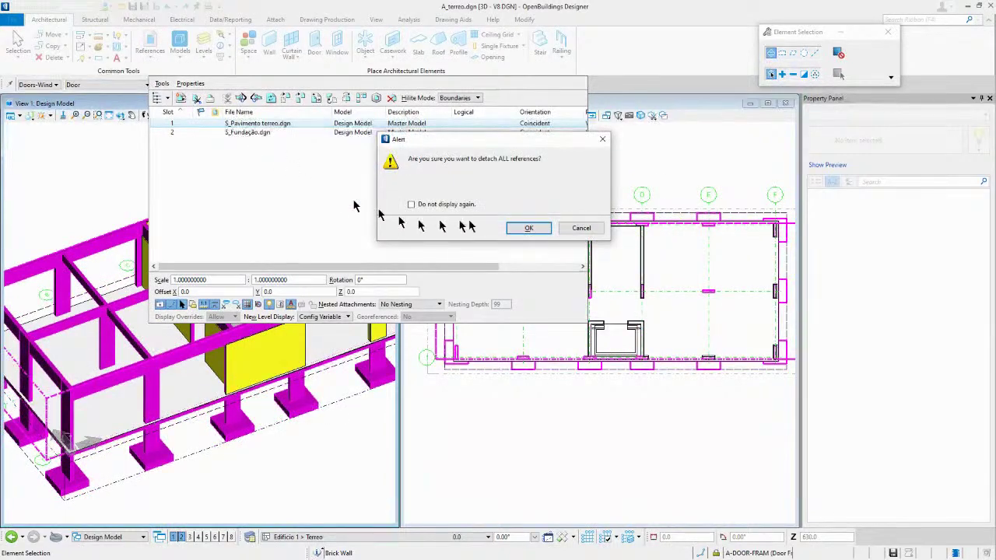
{"action": "left_click", "coordinate": [535, 228]}
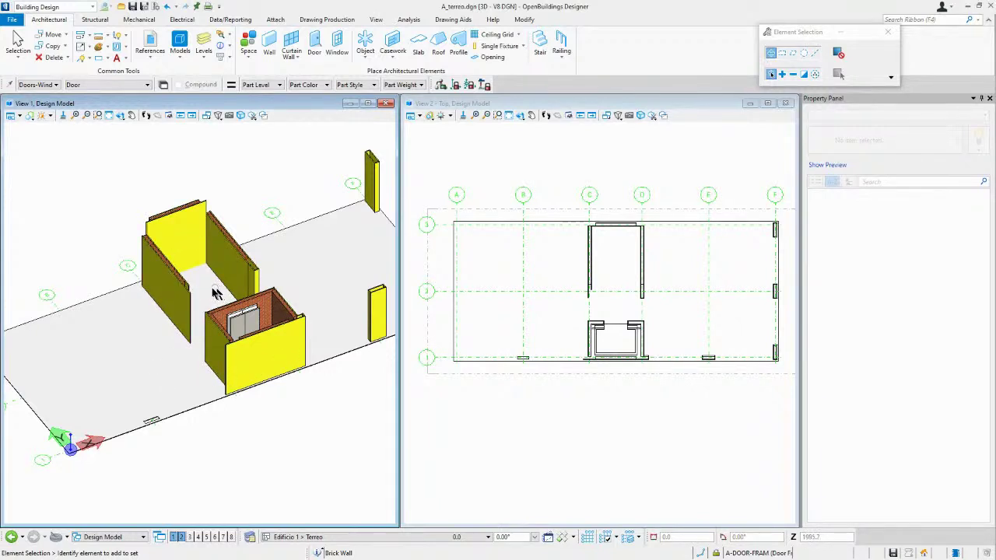
{"action": "scroll", "coordinate": [216, 293], "scroll_direction": "down", "scroll_amount": 2}
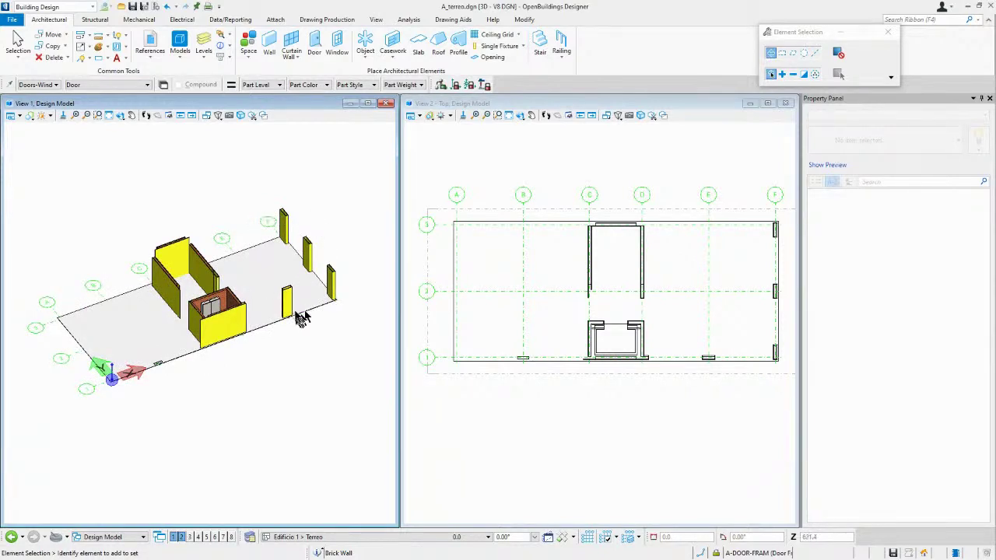
{"action": "mouse_move", "coordinate": [217, 290]}
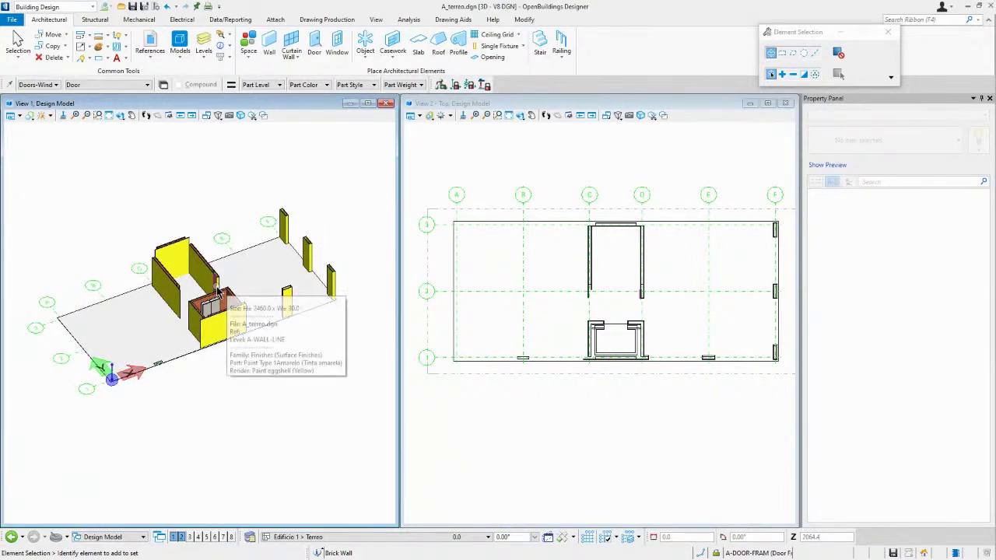
{"action": "scroll", "coordinate": [218, 288], "scroll_direction": "down", "scroll_amount": 2}
{"action": "scroll", "coordinate": [222, 285], "scroll_direction": "up", "scroll_amount": 2}
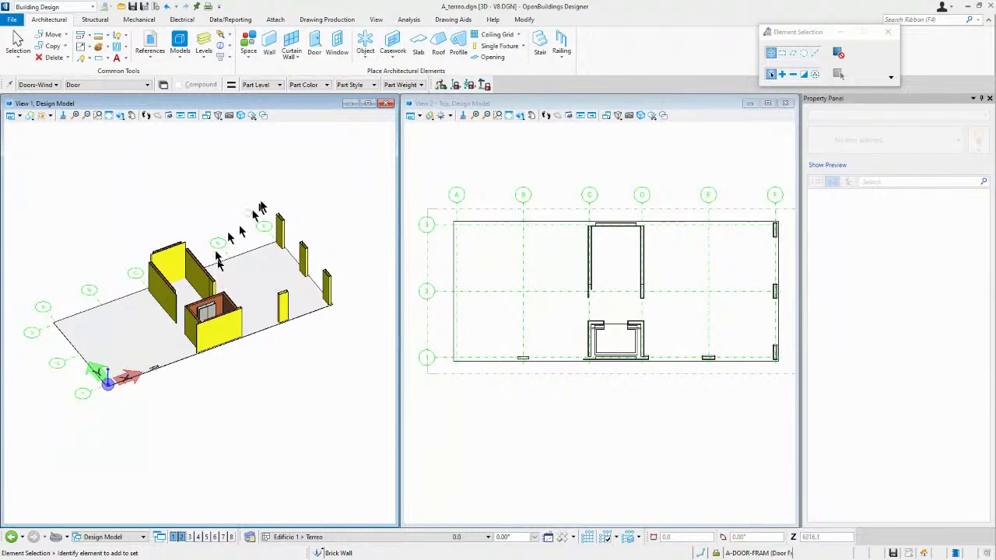
- Open A_Tipo.dgn and detach all of its references
{"action": "left_click", "coordinate": [11, 19]}
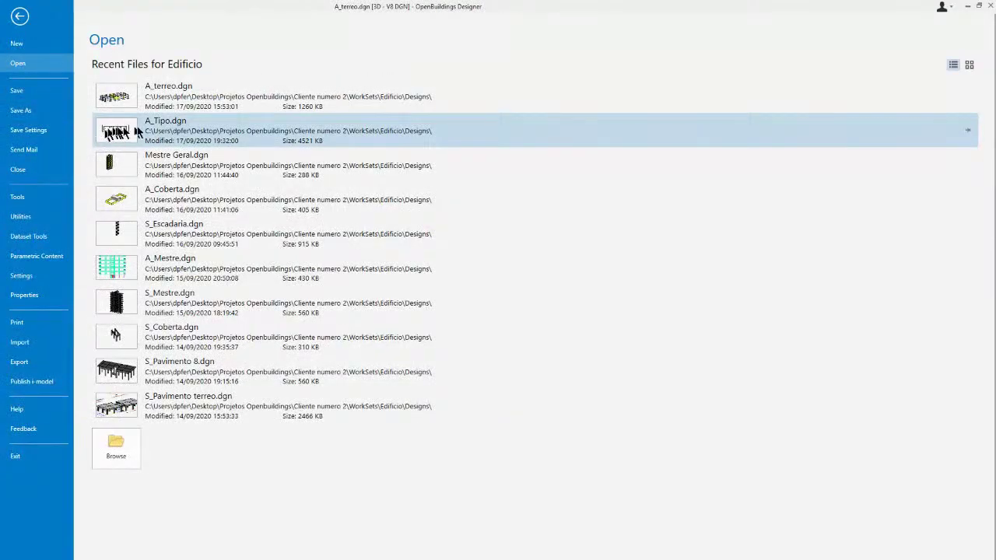
{"action": "left_click", "coordinate": [168, 132]}
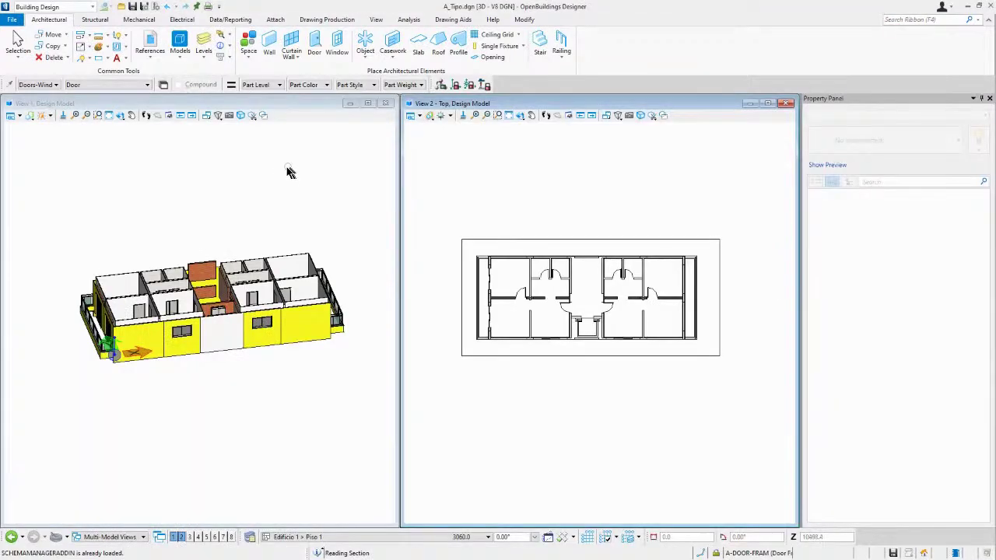
{"action": "left_click", "coordinate": [147, 45]}
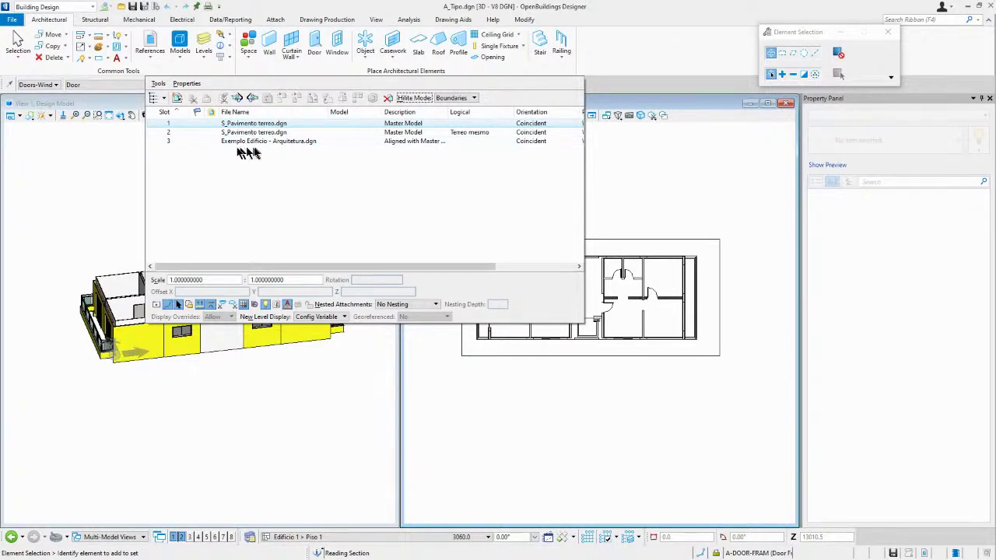
{"action": "left_click", "coordinate": [158, 83]}
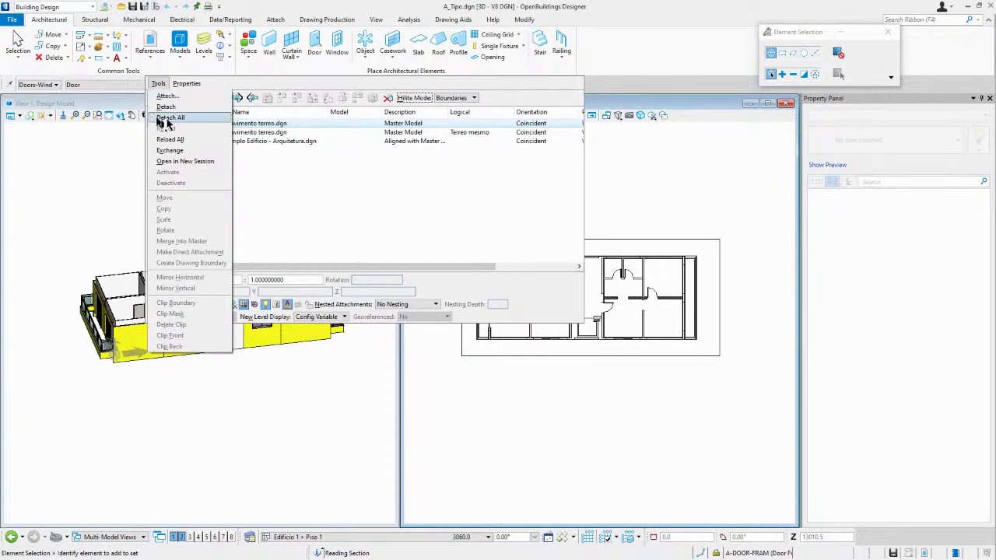
{"action": "left_click", "coordinate": [169, 117]}
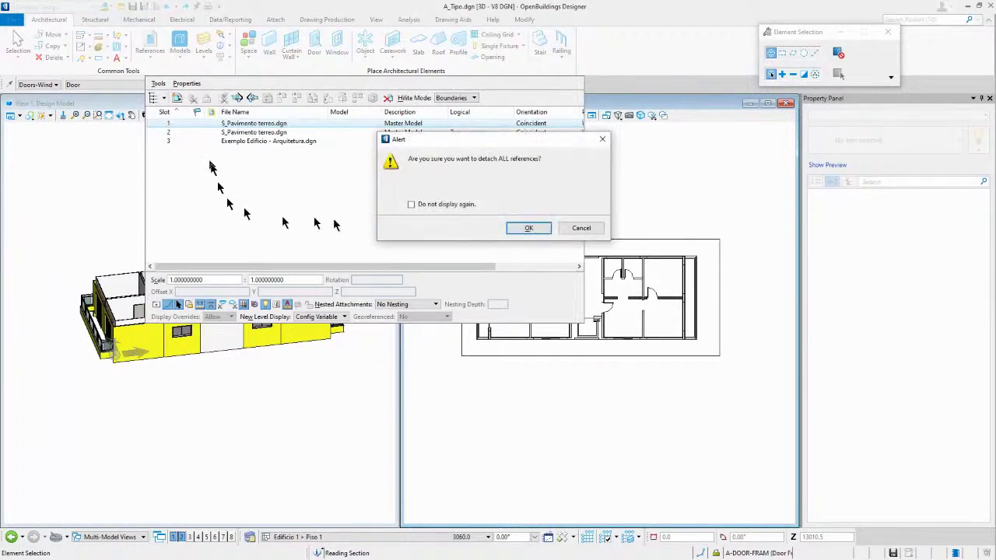
{"action": "left_click", "coordinate": [521, 229]}
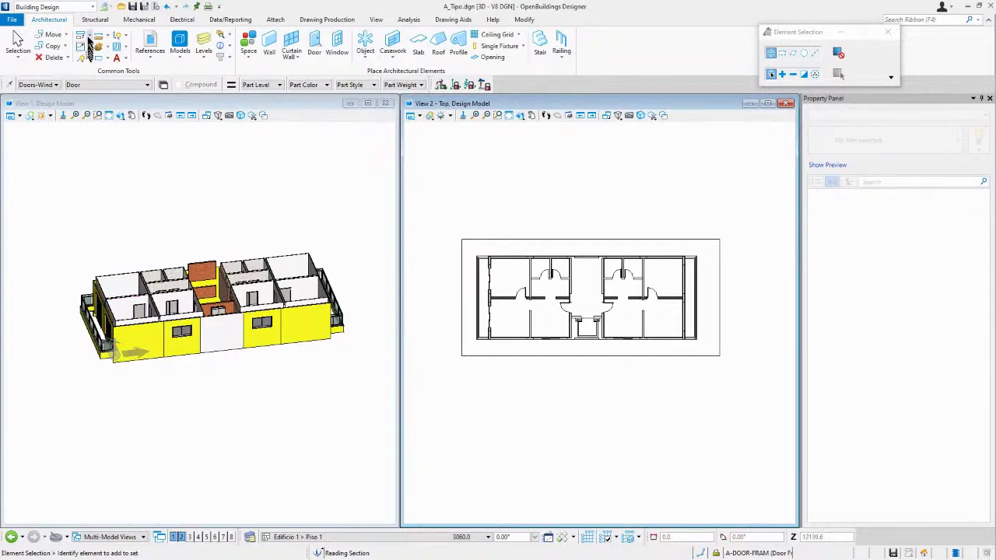
- Open A_Coberta.dgn and check whether the roof file has attached references
{"action": "left_click", "coordinate": [14, 21]}
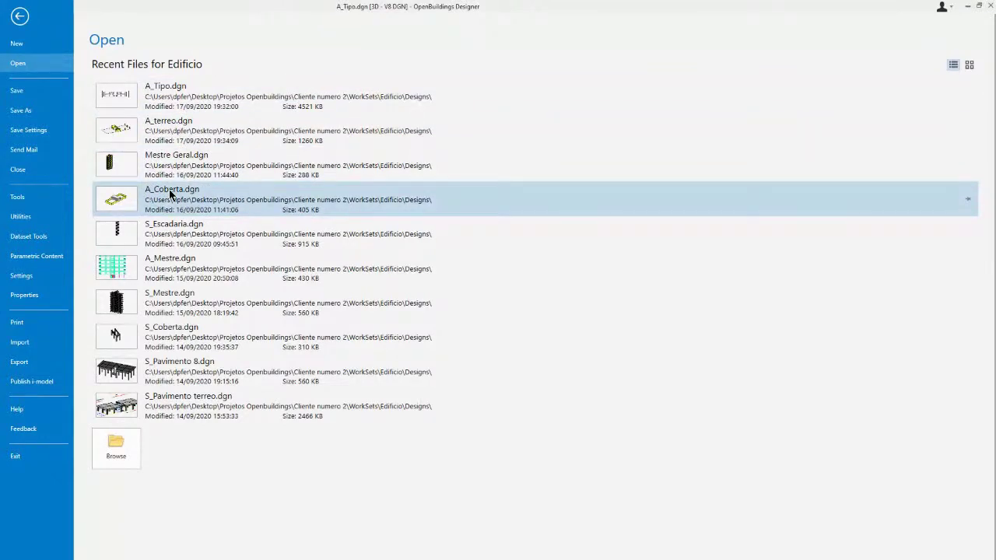
{"action": "left_click", "coordinate": [169, 189]}
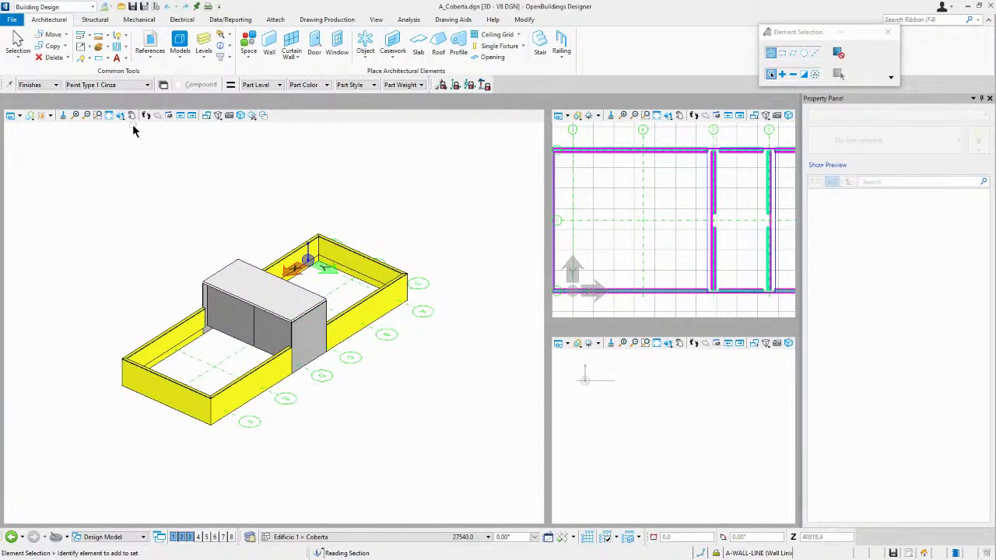
{"action": "left_click", "coordinate": [150, 43]}
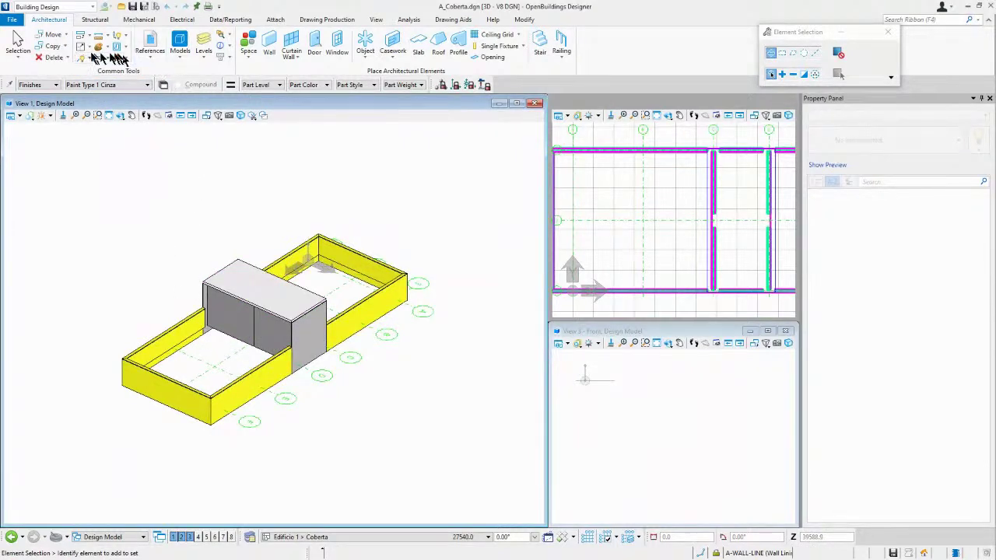
- Open the A_Mestre.dgn master model, examine the whole tower and inspect the A_terreo.dgn entry in its reference list
{"action": "left_click", "coordinate": [12, 24]}
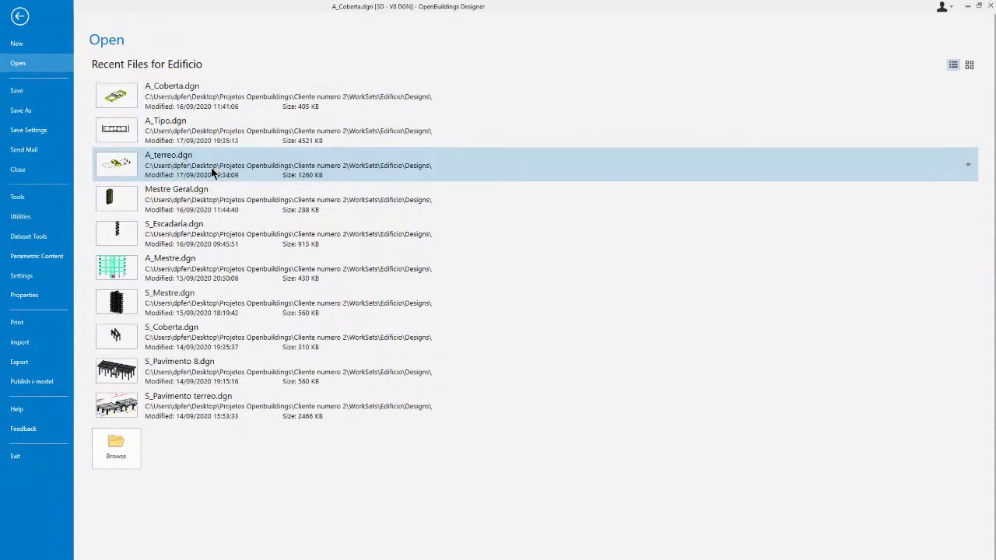
{"action": "left_click", "coordinate": [167, 263]}
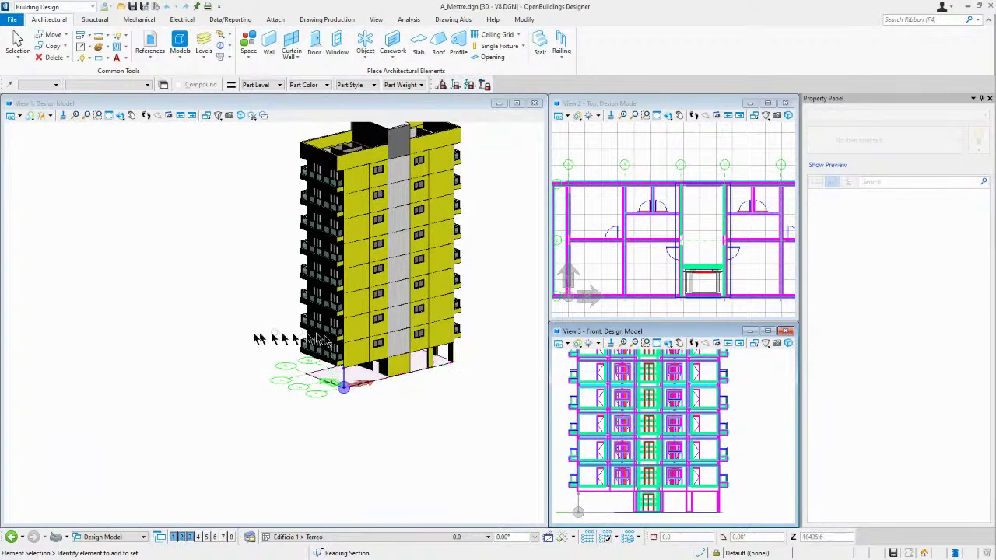
{"action": "scroll", "coordinate": [232, 333], "scroll_direction": "down", "scroll_amount": 2}
{"action": "scroll", "coordinate": [313, 256], "scroll_direction": "up", "scroll_amount": 2}
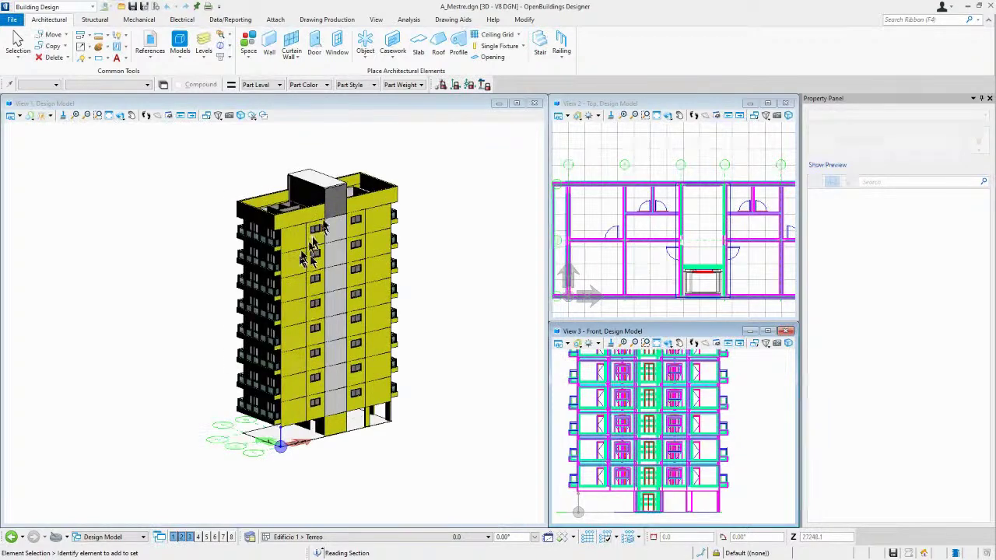
{"action": "left_click", "coordinate": [150, 43]}
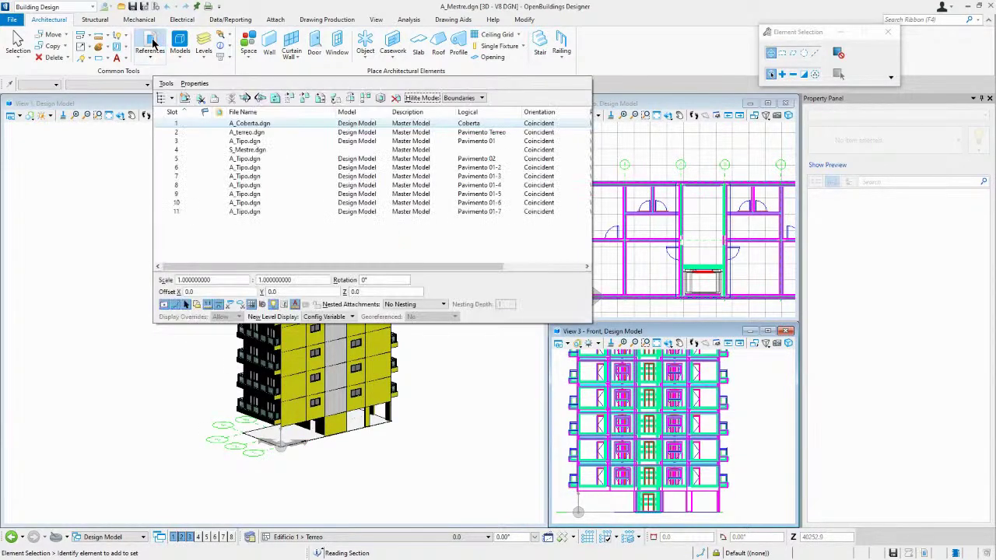
{"action": "left_click", "coordinate": [236, 134]}
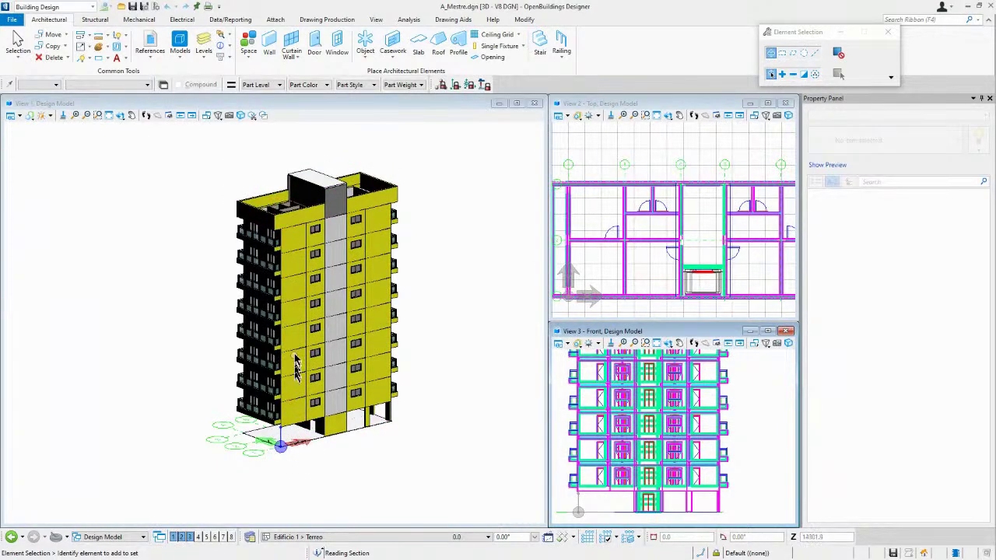
- Detach the S_Mestre.dgn reference from the A_Mestre.dgn master model and recheck its reference list
{"action": "scroll", "coordinate": [276, 219], "scroll_direction": "up", "scroll_amount": 5}
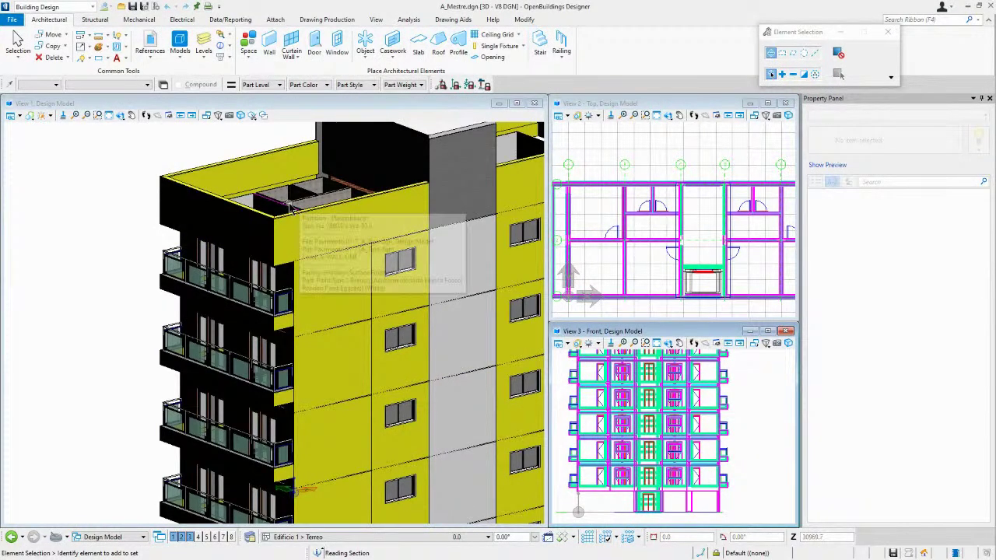
{"action": "scroll", "coordinate": [289, 206], "scroll_direction": "down", "scroll_amount": 5}
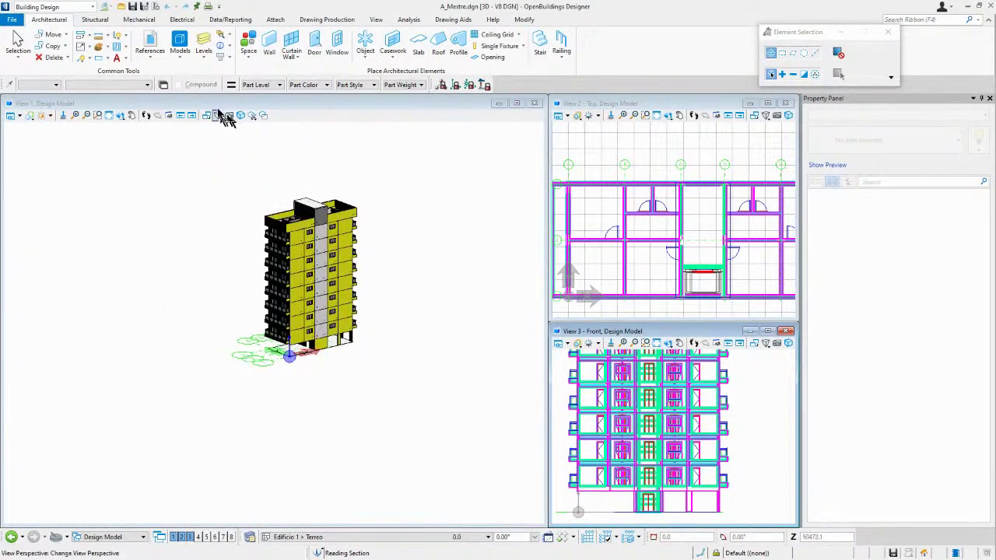
{"action": "left_click", "coordinate": [150, 45]}
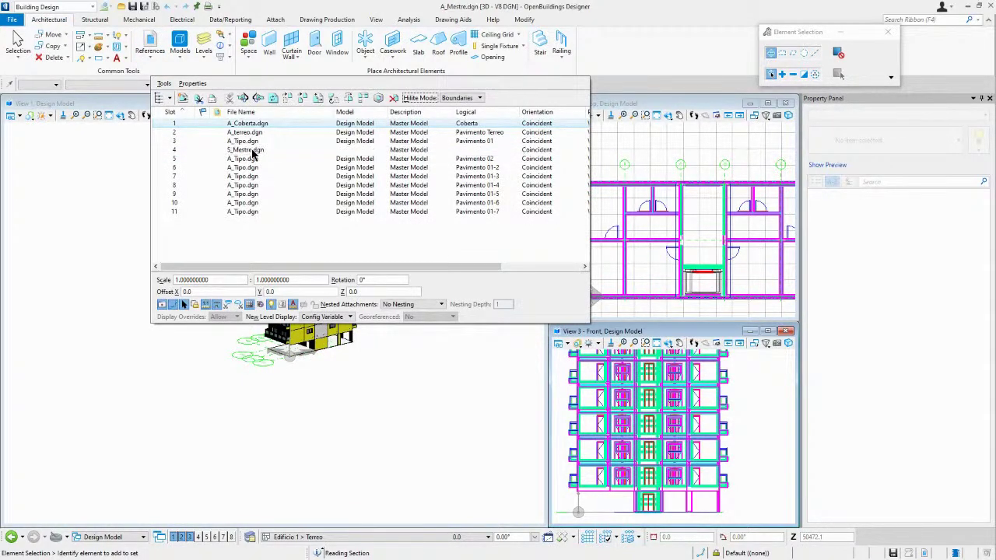
{"action": "left_click", "coordinate": [202, 151]}
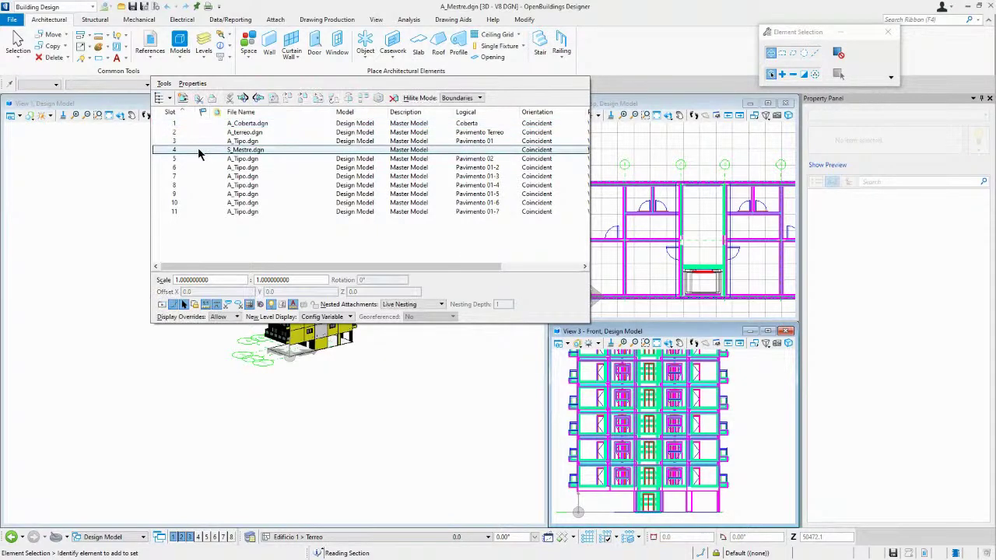
{"action": "left_click", "coordinate": [164, 83]}
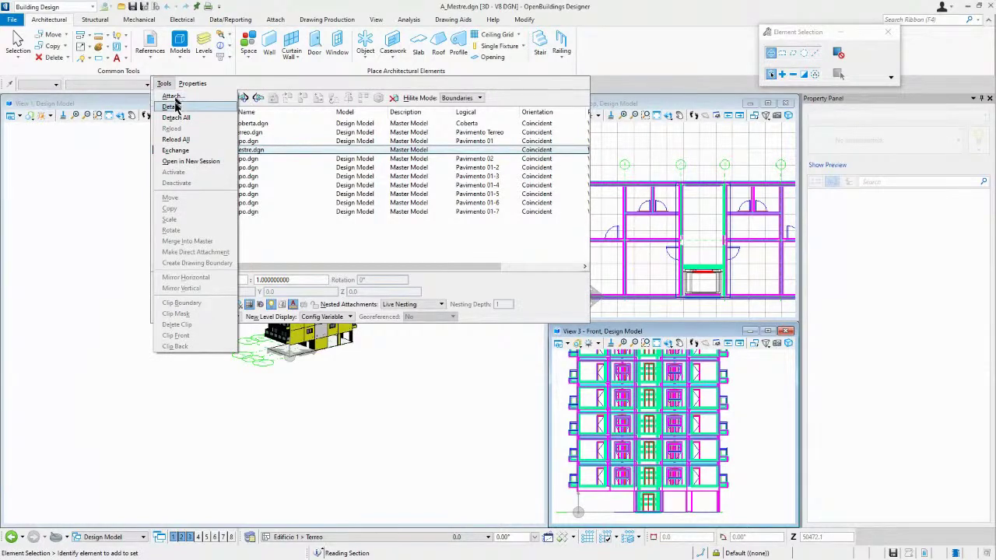
{"action": "left_click", "coordinate": [175, 107]}
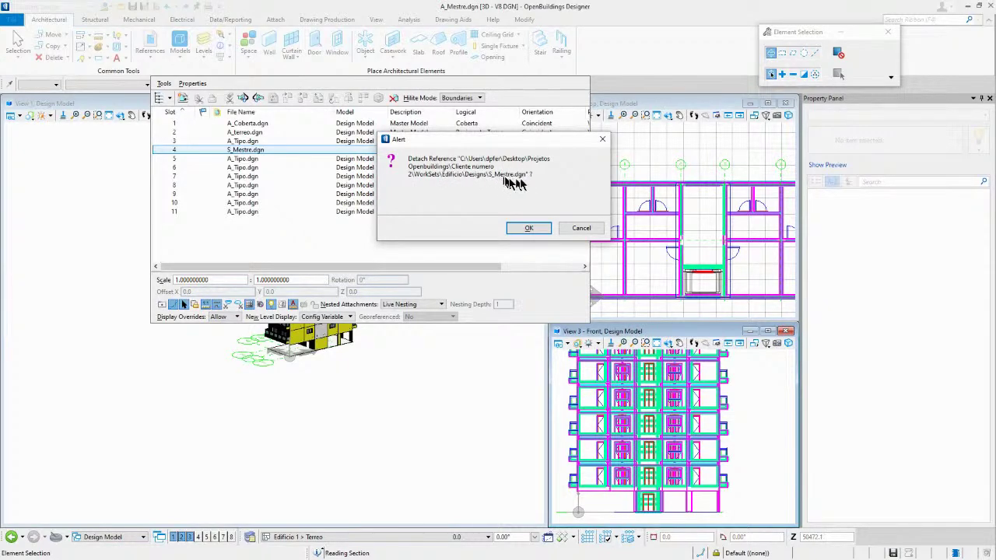
{"action": "left_click", "coordinate": [528, 228]}
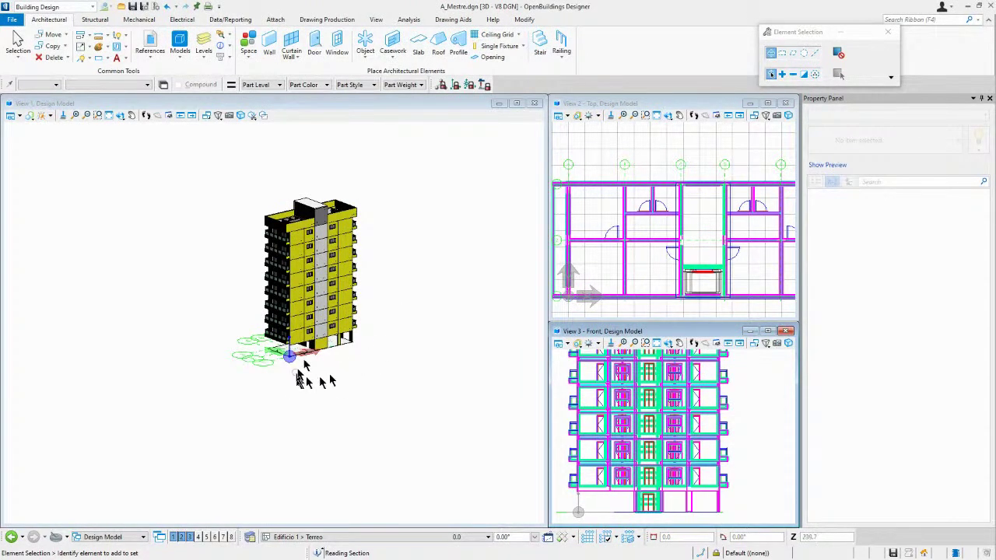
{"action": "left_click", "coordinate": [150, 46]}
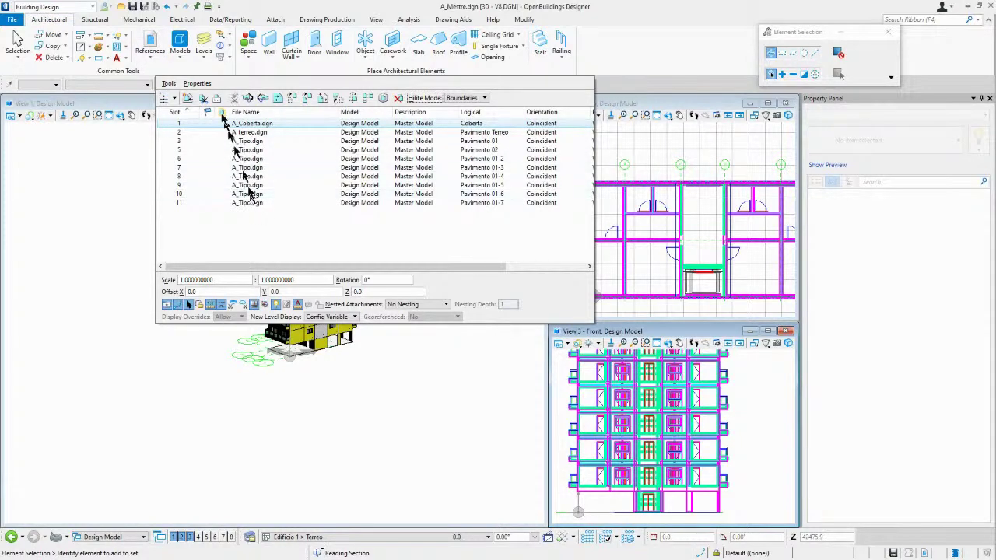
{"action": "left_click", "coordinate": [150, 45]}
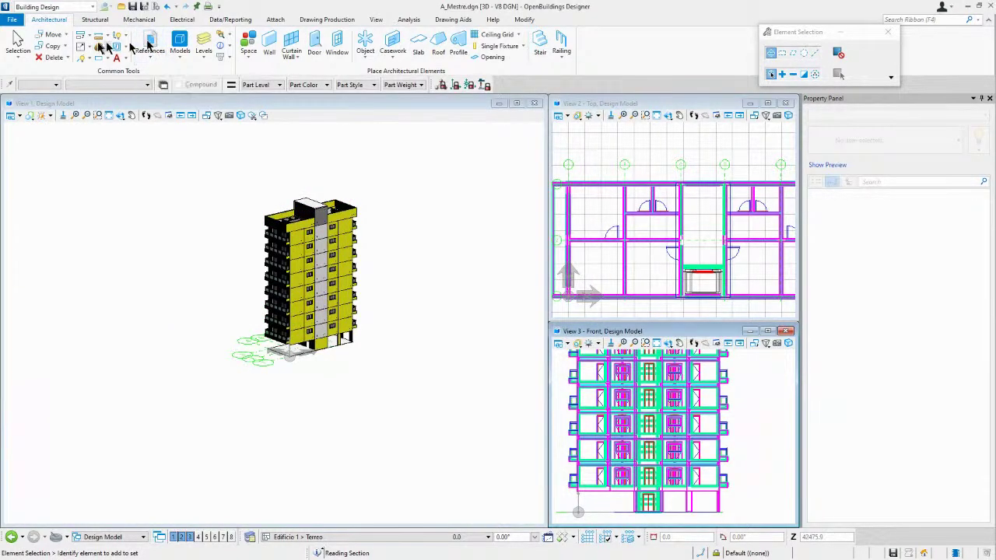
- Open S_Escadaria.dgn, enlarge the top view window and examine the stacked staircase in front and top views
{"action": "left_click", "coordinate": [13, 22]}
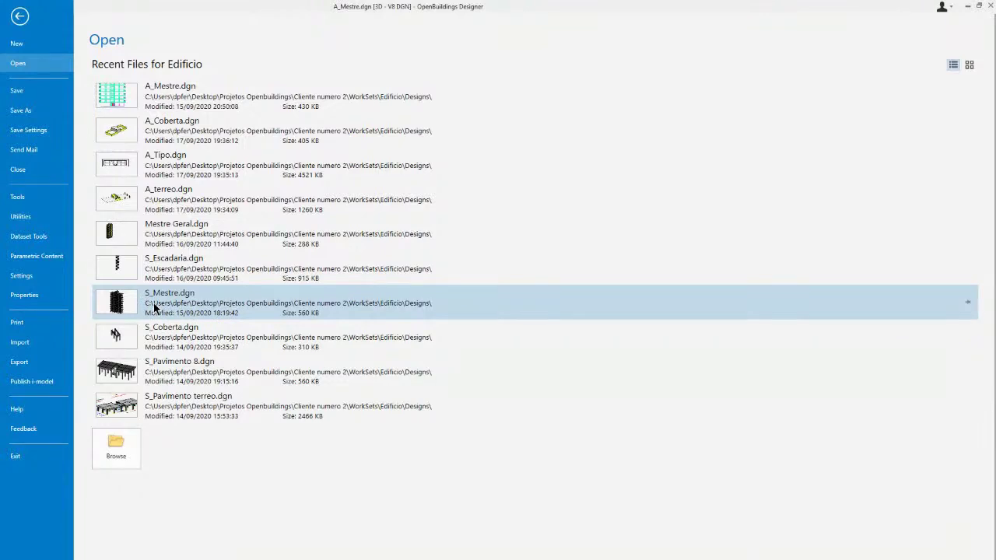
{"action": "key", "text": "Escape"}
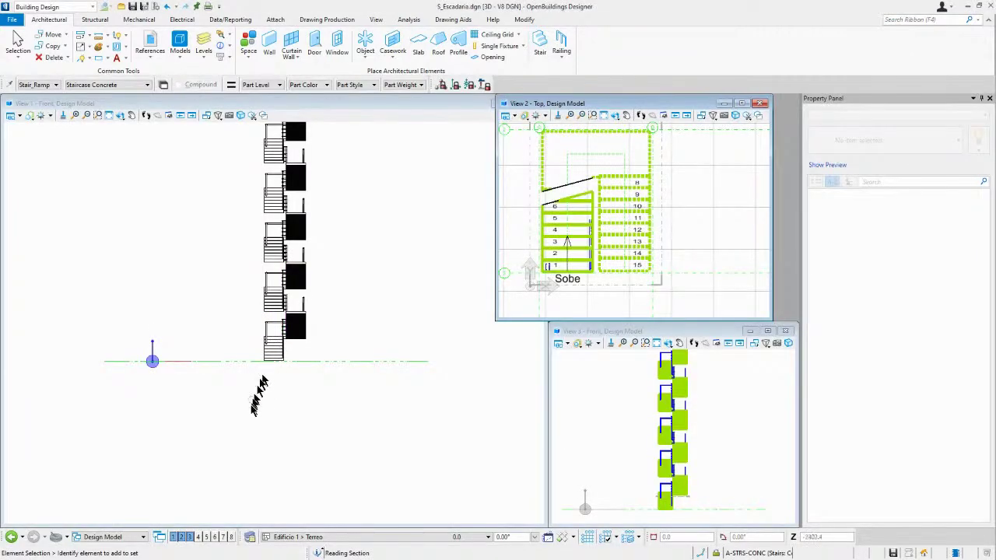
{"action": "scroll", "coordinate": [255, 404], "scroll_direction": "down", "scroll_amount": 1}
{"action": "scroll", "coordinate": [269, 400], "scroll_direction": "down", "scroll_amount": 1}
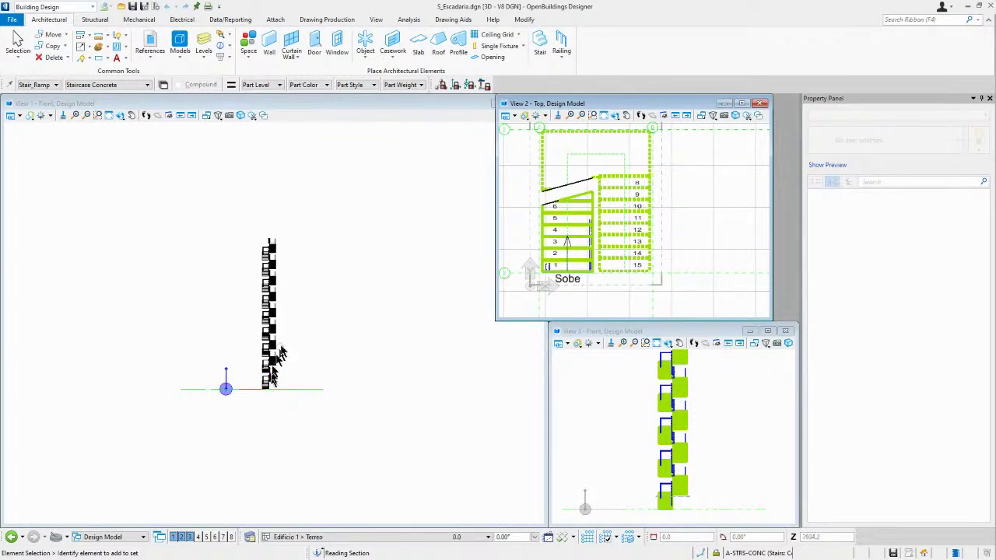
{"action": "scroll", "coordinate": [281, 336], "scroll_direction": "up", "scroll_amount": 2}
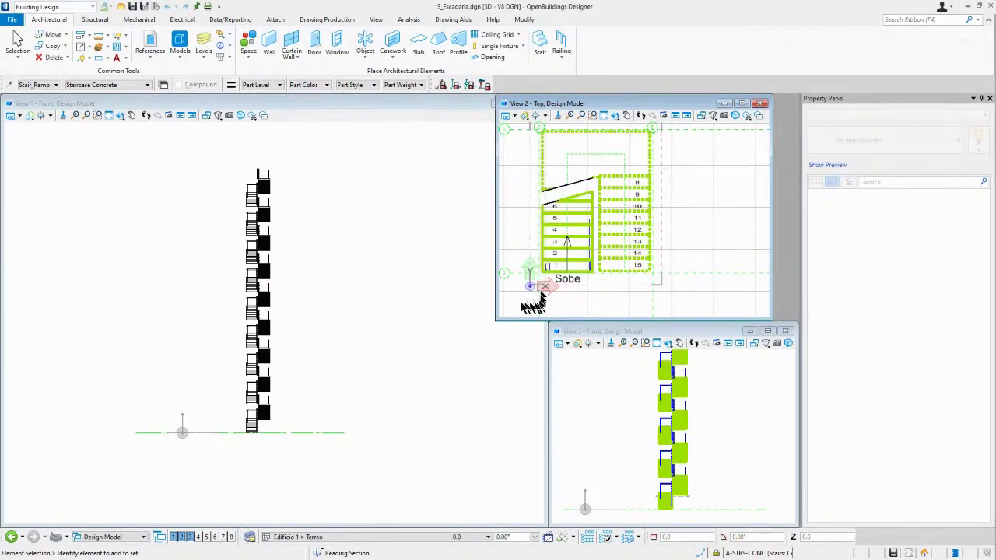
{"action": "left_click_drag", "start_coordinate": [496, 319], "coordinate": [376, 488]}
{"action": "scroll", "coordinate": [617, 349], "scroll_direction": "down", "scroll_amount": 2}
{"action": "scroll", "coordinate": [546, 270], "scroll_direction": "up", "scroll_amount": 5}
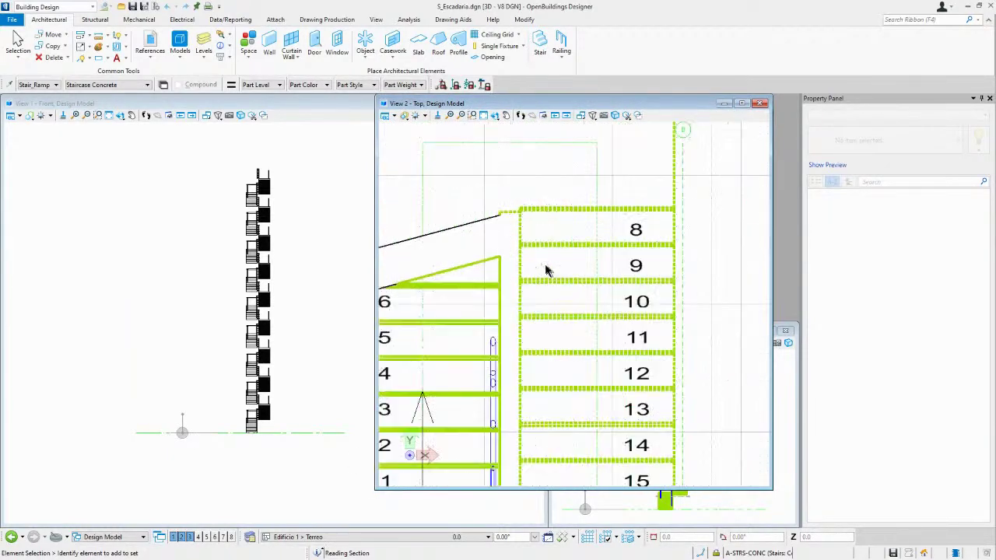
{"action": "scroll", "coordinate": [611, 270], "scroll_direction": "down", "scroll_amount": 3}
{"action": "scroll", "coordinate": [565, 263], "scroll_direction": "up", "scroll_amount": 2}
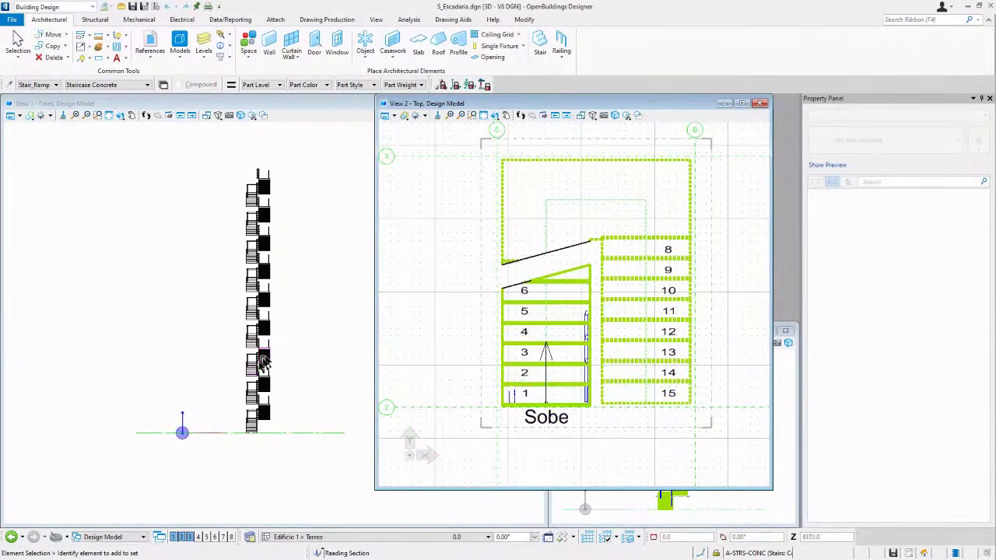
- Inspect the staircase file's reference list, comparing the self-references in slots 1 and 2
{"action": "left_click", "coordinate": [151, 43]}
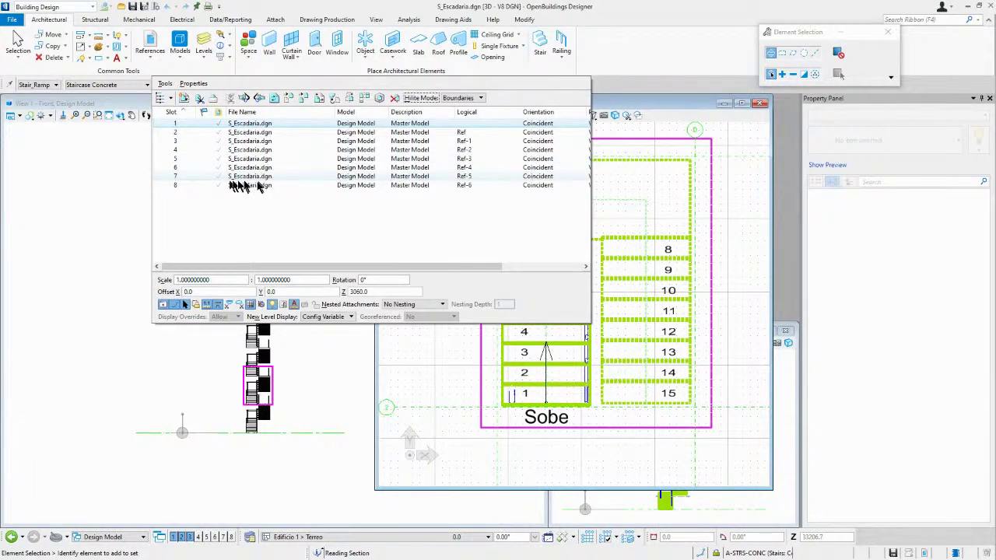
{"action": "left_click", "coordinate": [464, 134]}
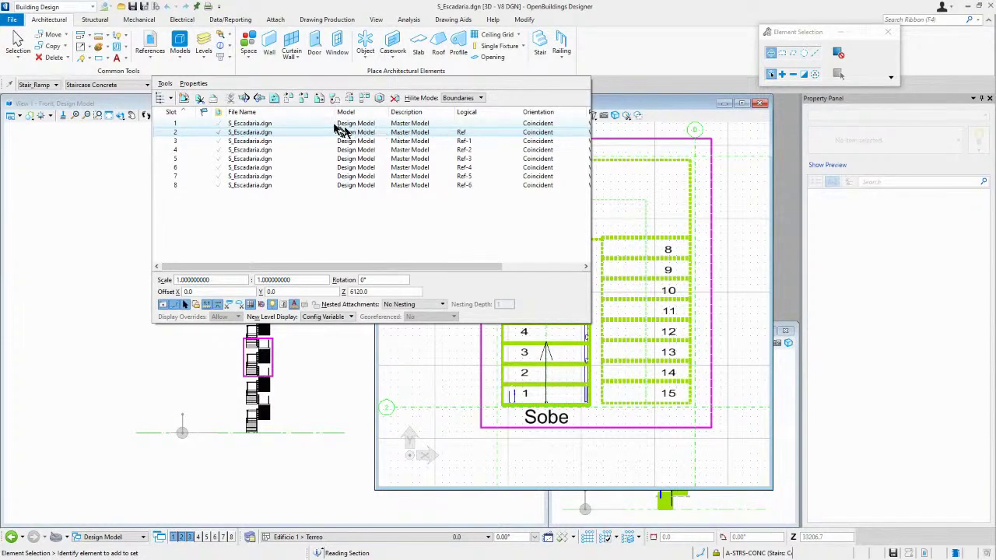
{"action": "left_click", "coordinate": [465, 123]}
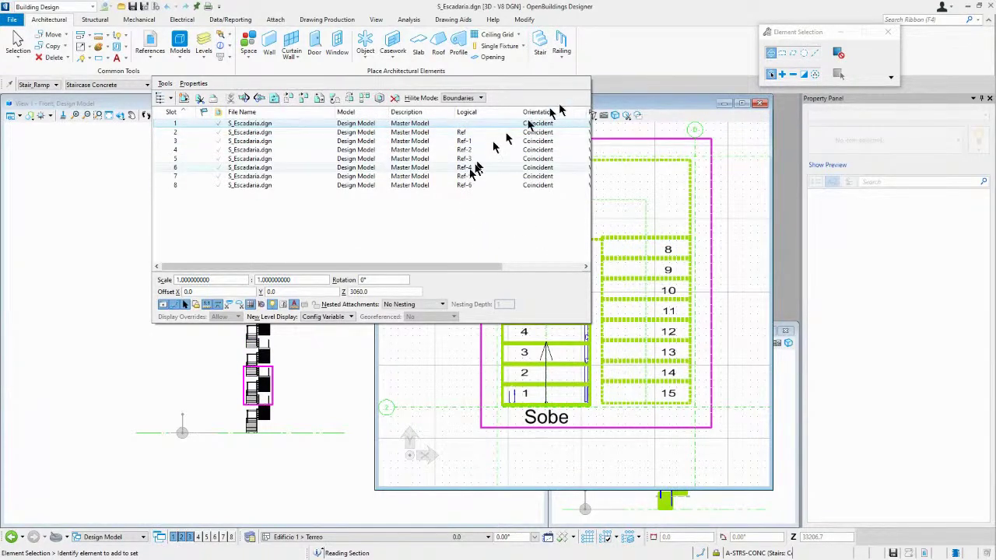
{"action": "left_click", "coordinate": [116, 211]}
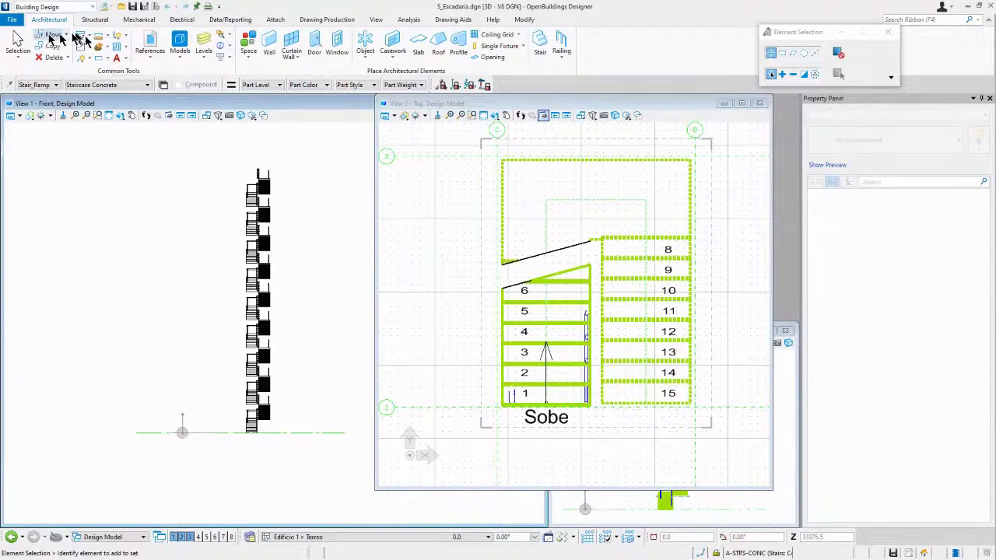
- Open the S_Mestre.dgn structural master and detach its S_Fundação.dgn reference
{"action": "left_click", "coordinate": [12, 20]}
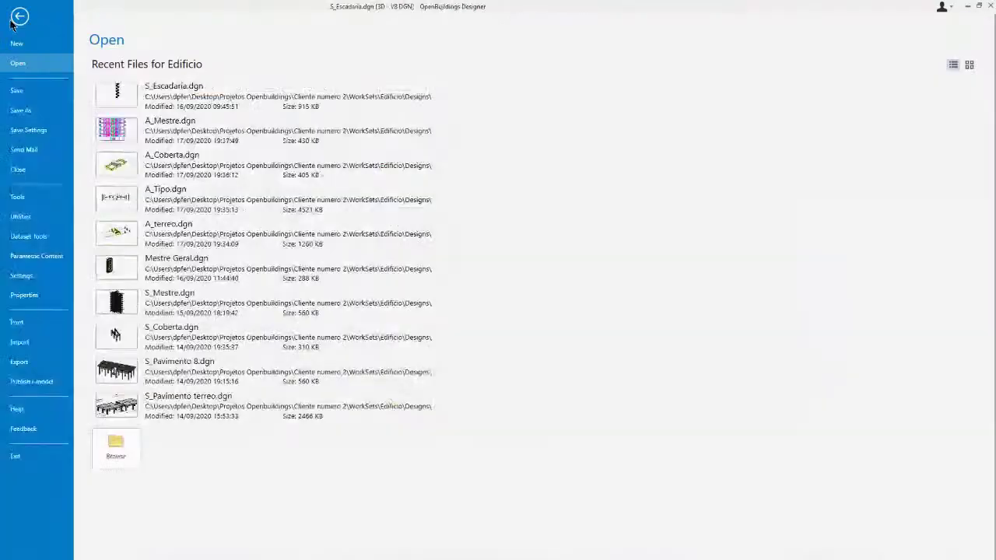
{"action": "left_click", "coordinate": [166, 309]}
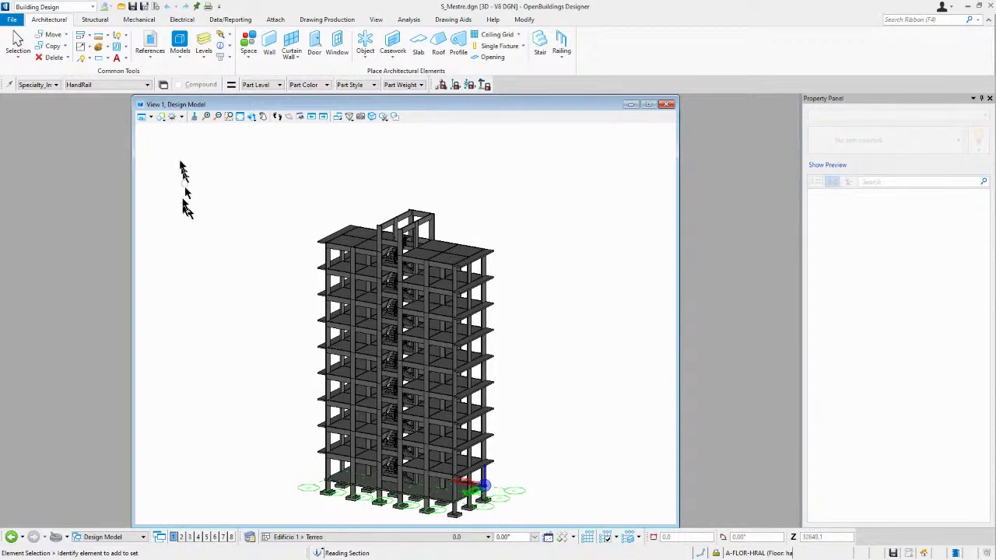
{"action": "left_click", "coordinate": [151, 43]}
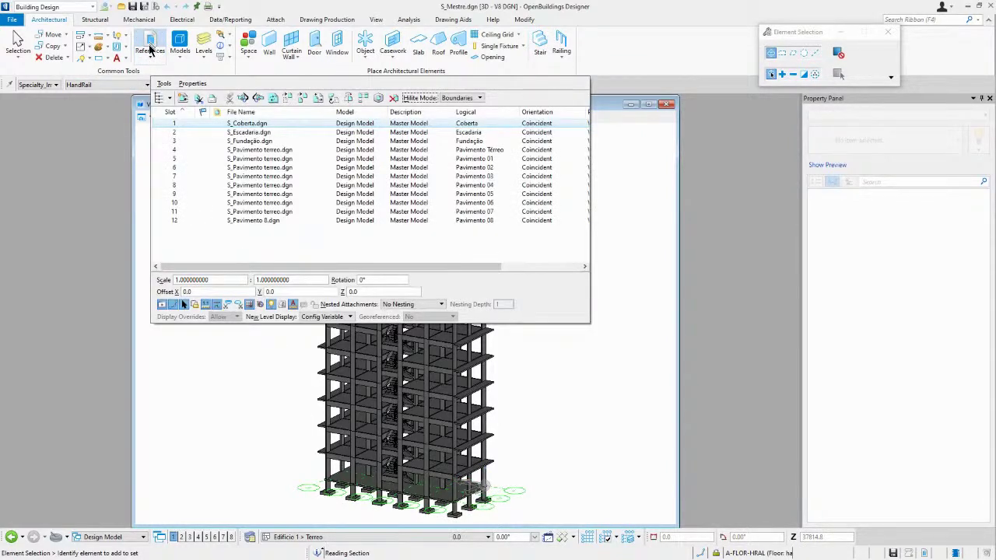
{"action": "left_click", "coordinate": [242, 142]}
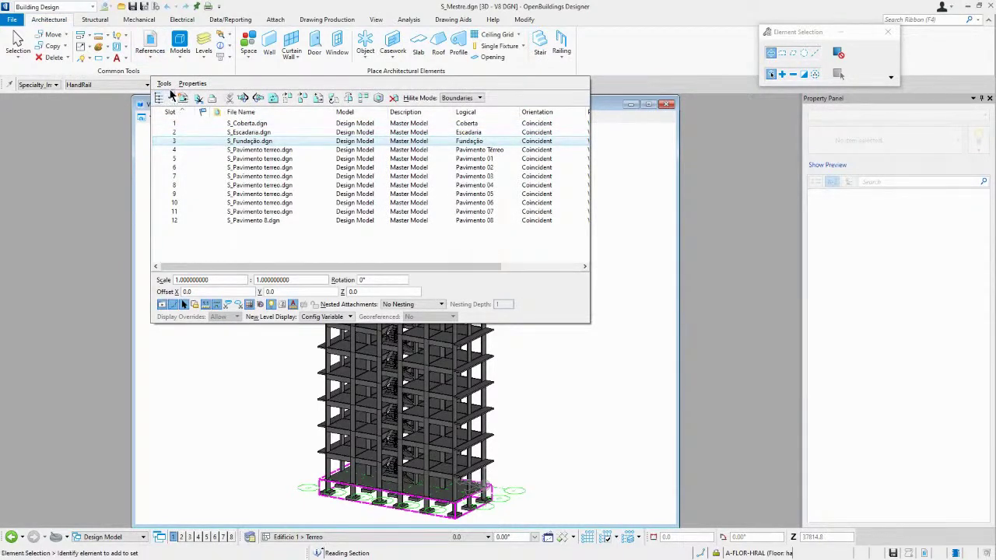
{"action": "left_click", "coordinate": [164, 84]}
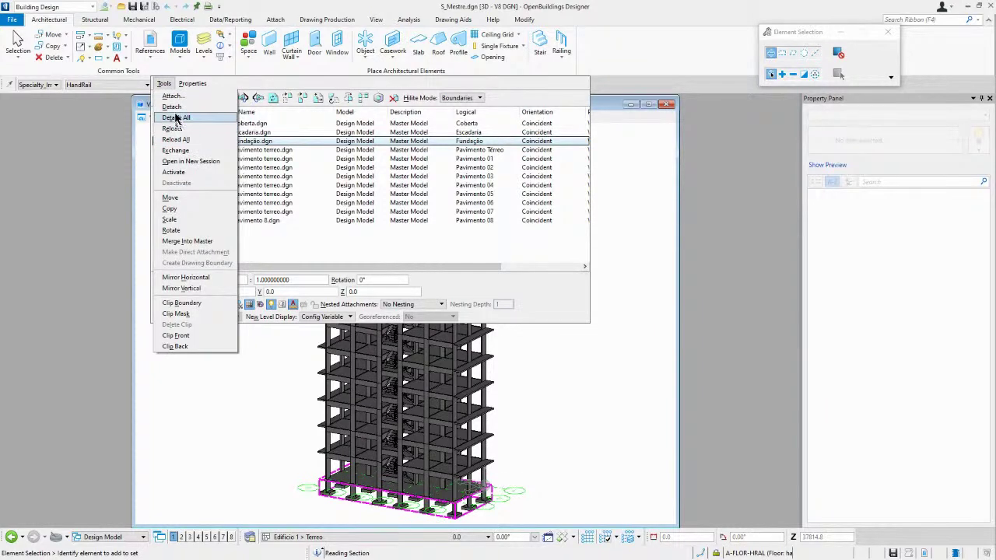
{"action": "left_click", "coordinate": [171, 106]}
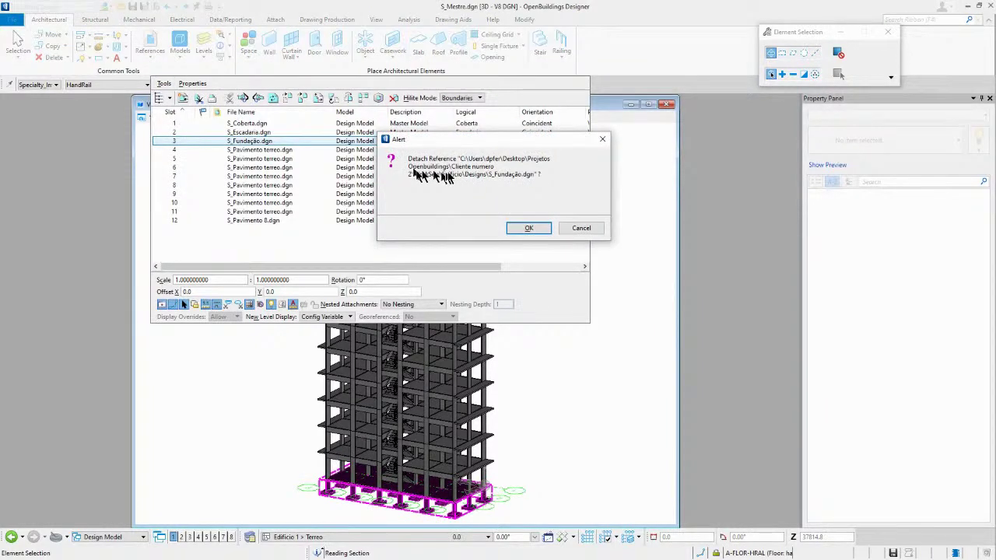
{"action": "left_click", "coordinate": [529, 228]}
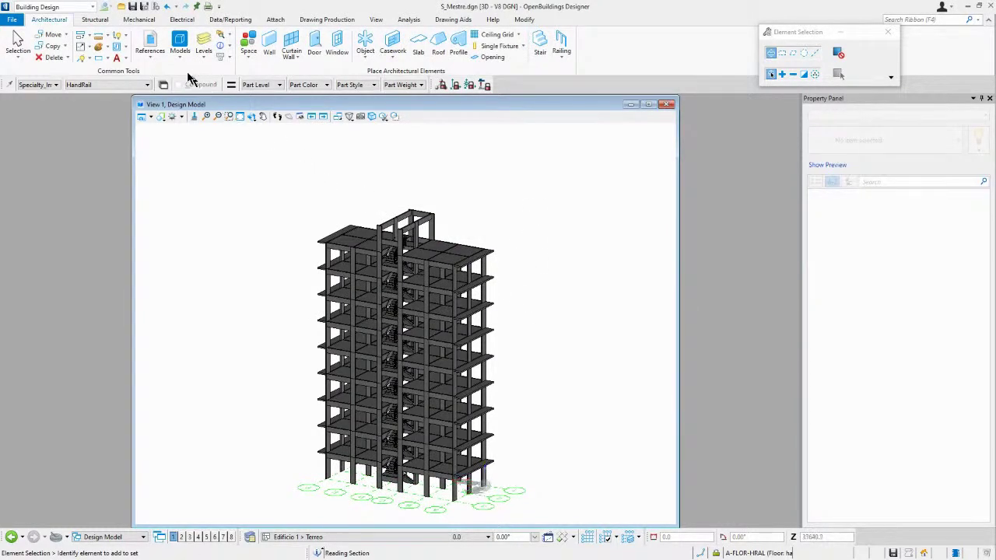
{"action": "left_click", "coordinate": [158, 51]}
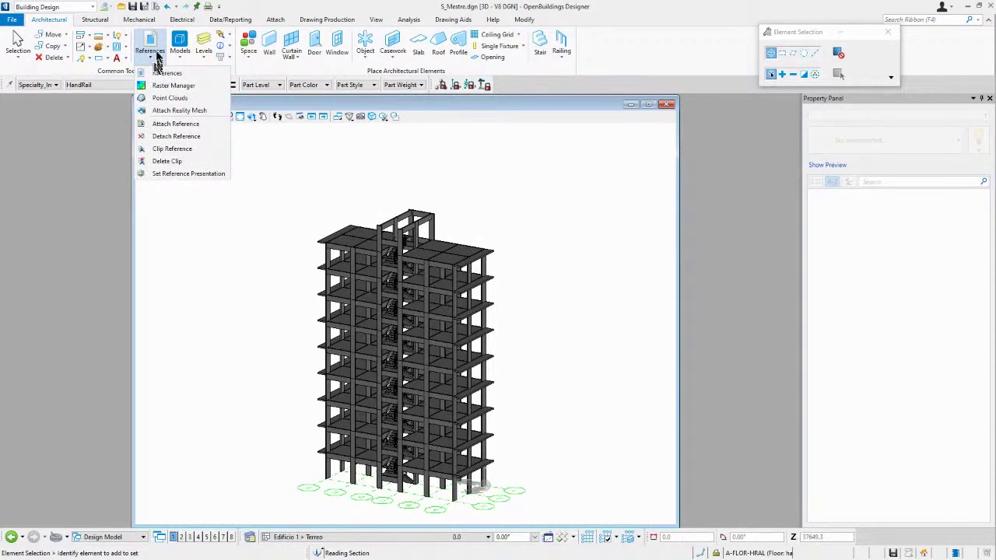
{"action": "left_click", "coordinate": [162, 73]}
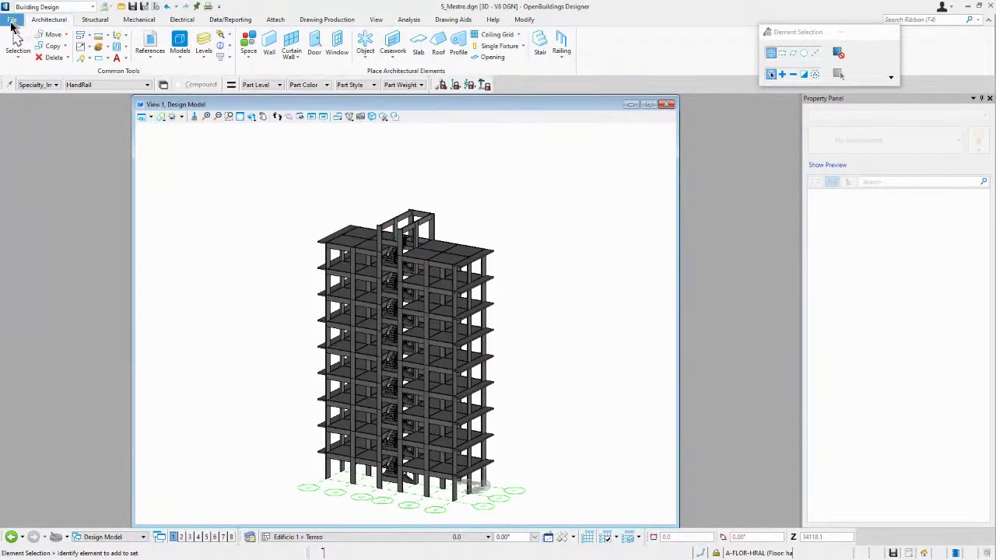
- Open Mestre Geral.dgn from the Designs folder and examine the assembled building
{"action": "left_click", "coordinate": [12, 19]}
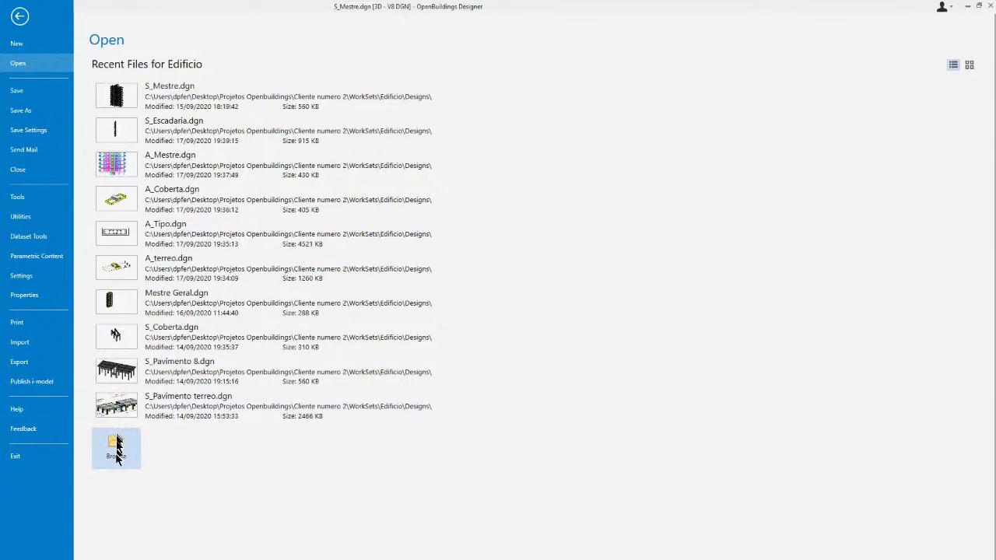
{"action": "left_click", "coordinate": [115, 452]}
{"action": "left_click", "coordinate": [115, 453]}
{"action": "left_click", "coordinate": [116, 452]}
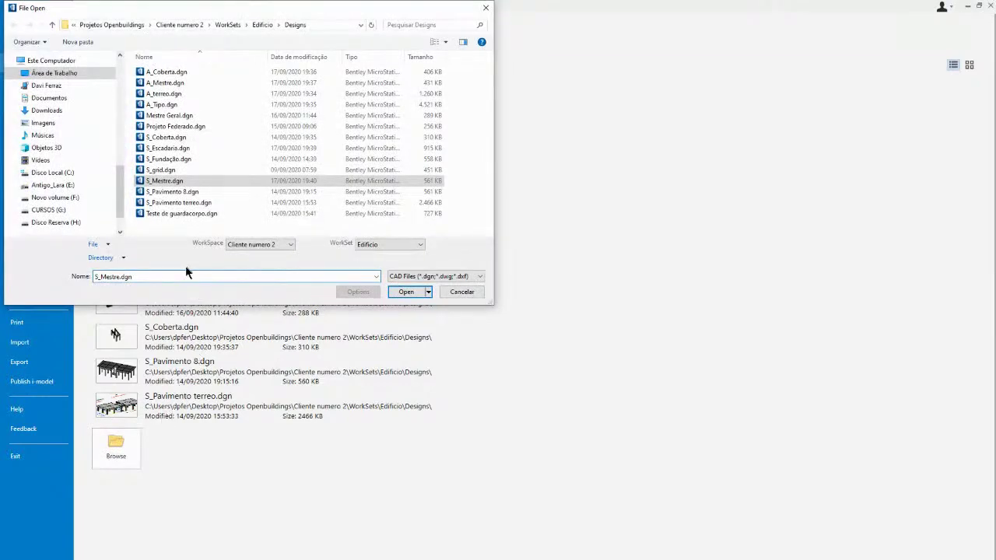
{"action": "double_click", "coordinate": [168, 115]}
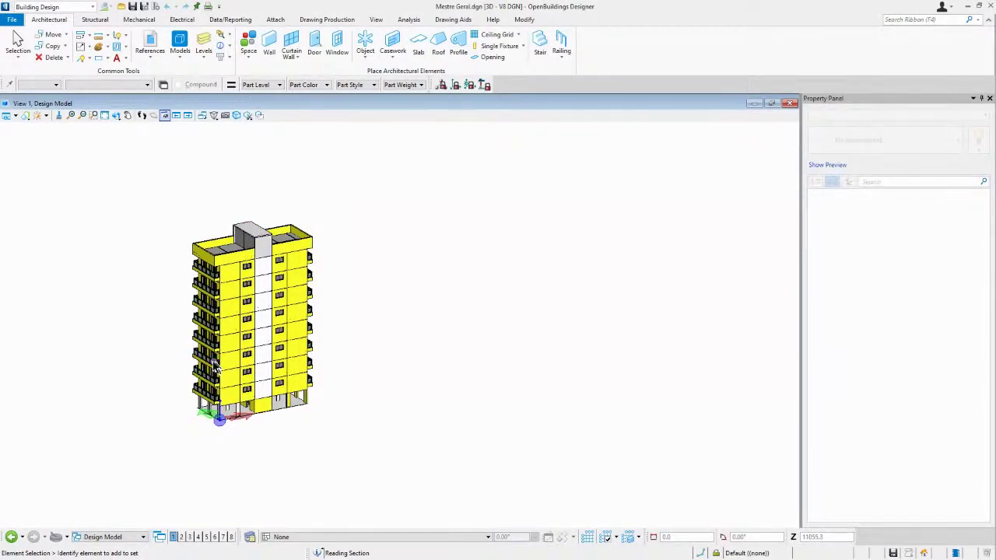
{"action": "scroll", "coordinate": [214, 361], "scroll_direction": "up", "scroll_amount": 2}
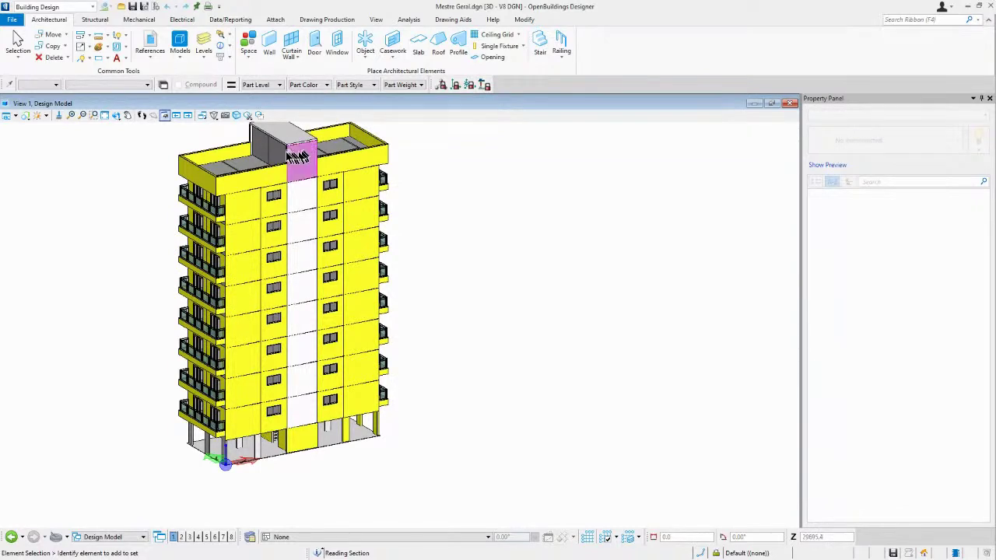
{"action": "middle_click", "coordinate": [308, 178]}
{"action": "middle_click_drag", "start_coordinate": [308, 178], "coordinate": [328, 191]}
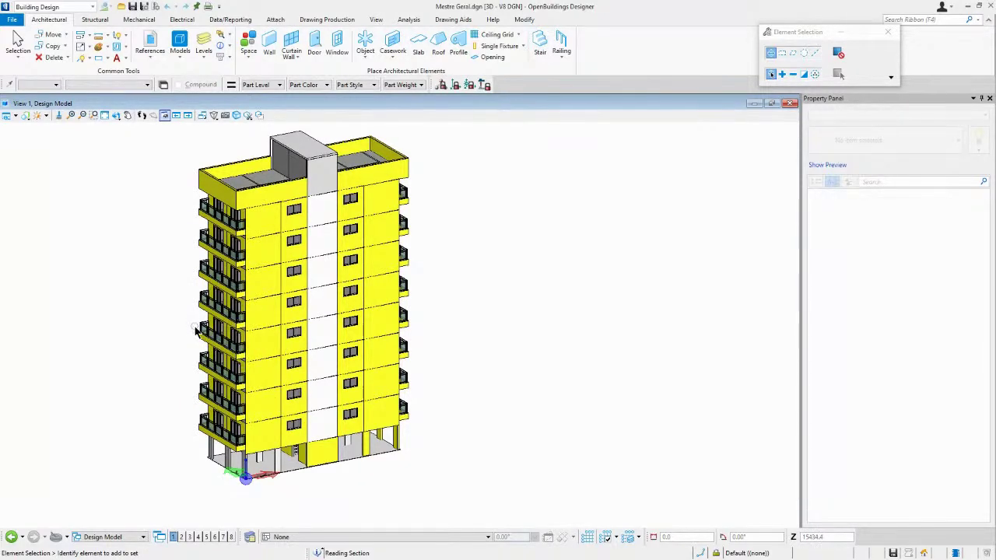
- Show the reference hierarchy of Mestre Geral.dgn, widen the tree and expand the A_Mestre.dgn and S_Mestre.dgn branches
{"action": "left_click", "coordinate": [147, 44]}
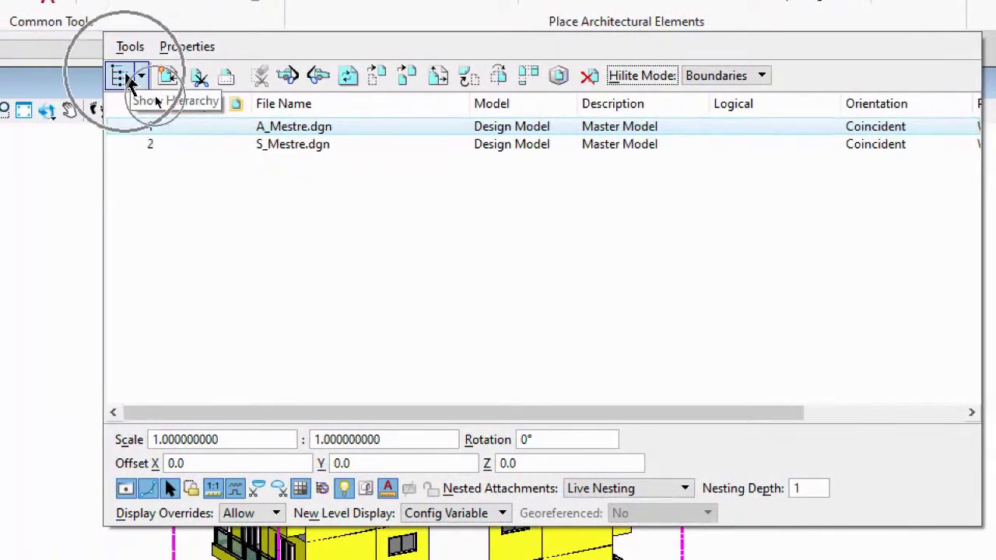
{"action": "left_click", "coordinate": [124, 77]}
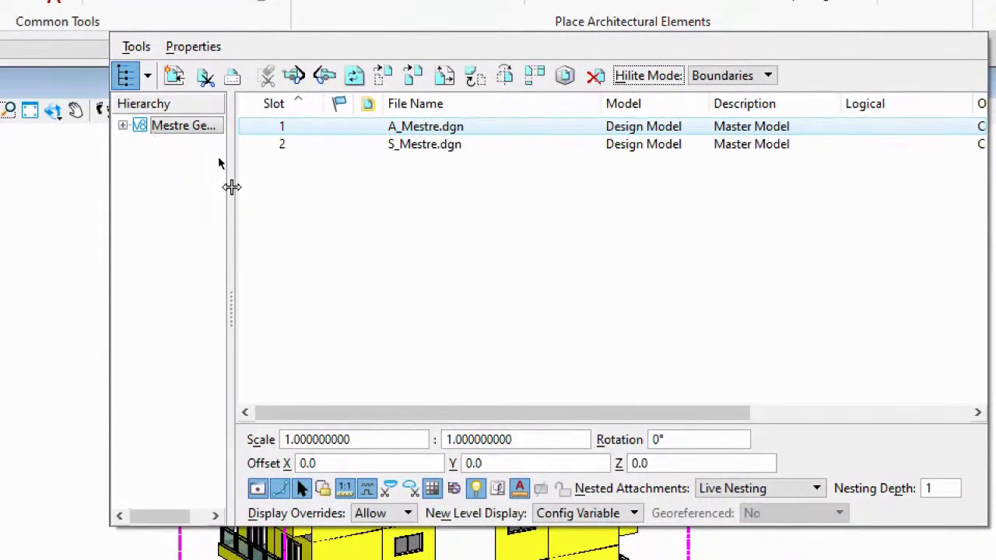
{"action": "left_click_drag", "start_coordinate": [231, 187], "coordinate": [349, 198]}
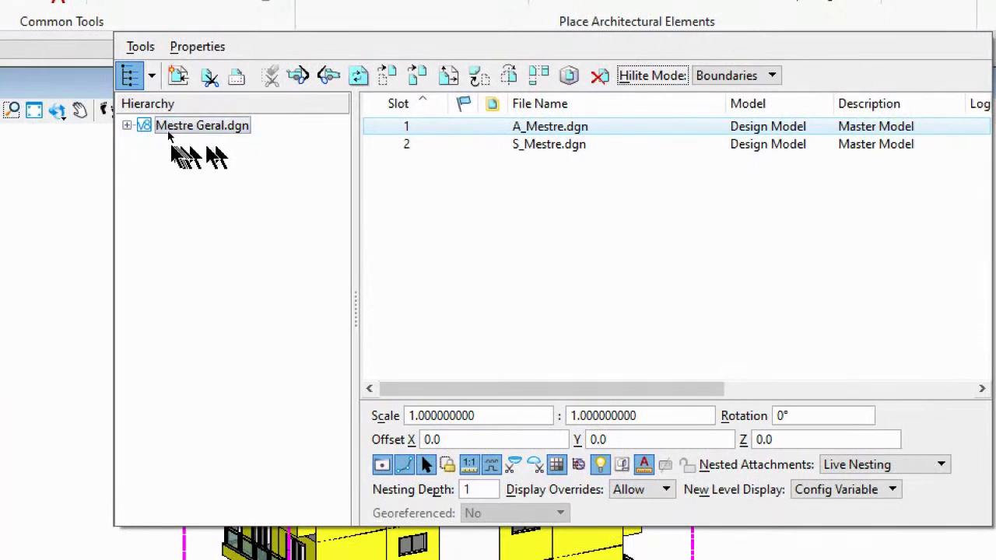
{"action": "left_click", "coordinate": [127, 125]}
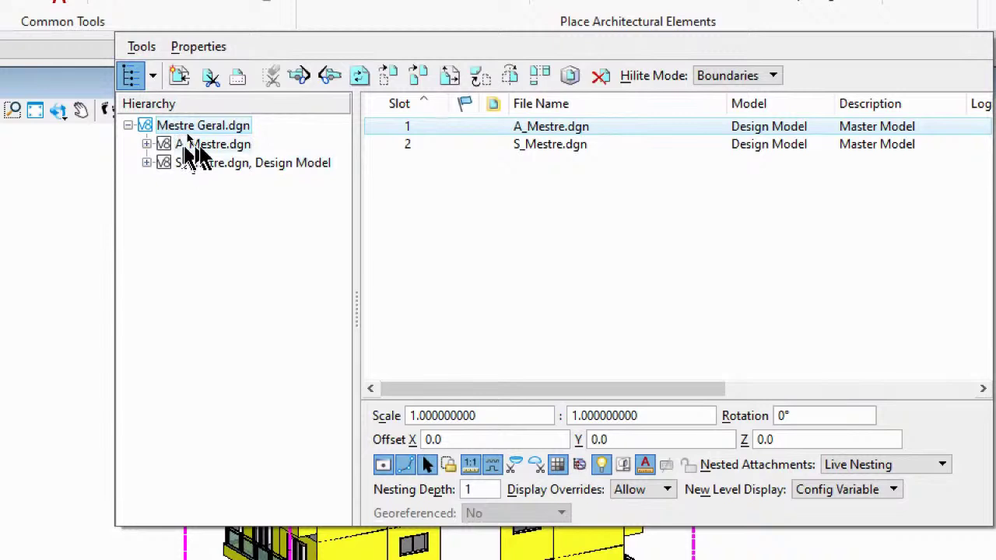
{"action": "left_click", "coordinate": [146, 145]}
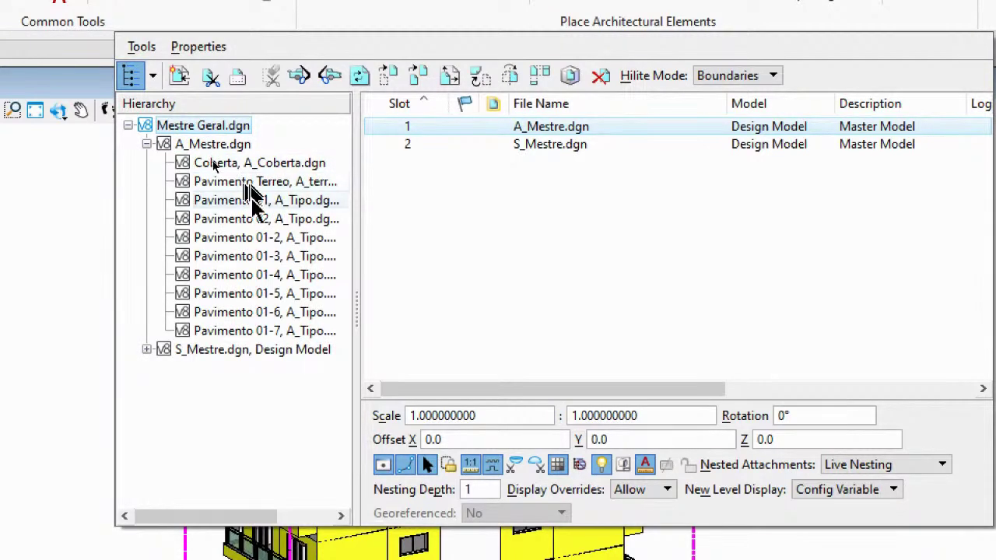
{"action": "left_click", "coordinate": [147, 349]}
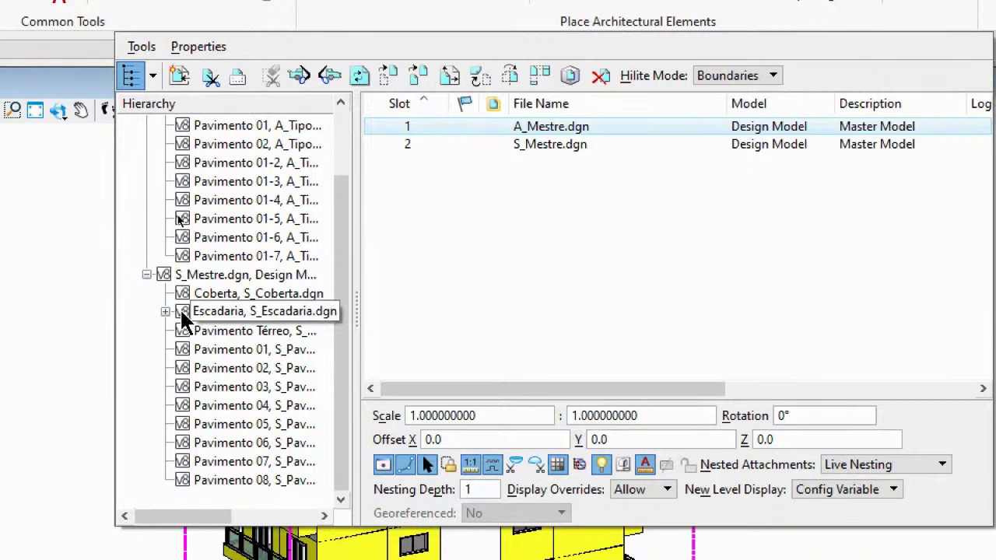
- Examine the nested references of both masters, expanding Escadaria under S_Mestre.dgn, and return to the building view
{"action": "scroll", "coordinate": [202, 202], "scroll_direction": "up", "scroll_amount": 1}
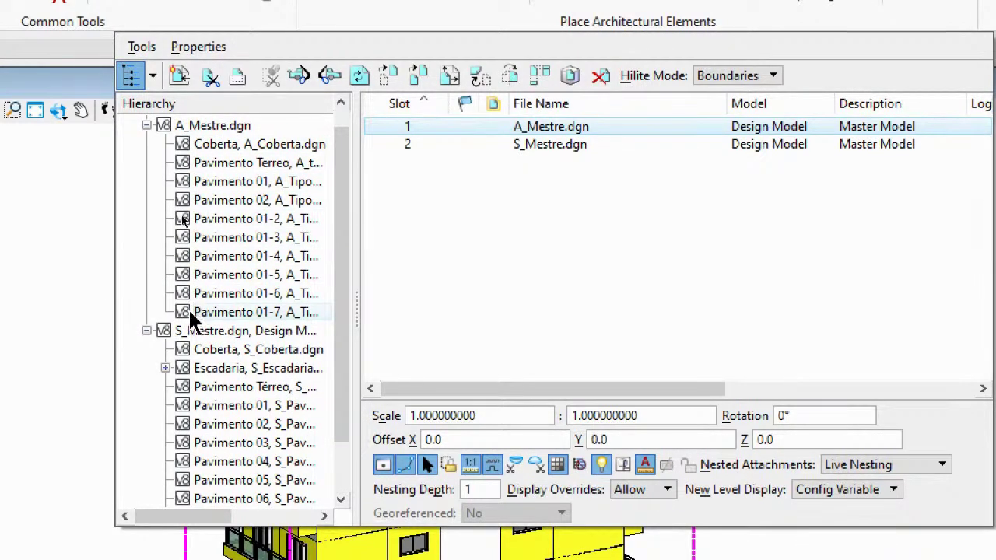
{"action": "scroll", "coordinate": [195, 311], "scroll_direction": "down", "scroll_amount": 1}
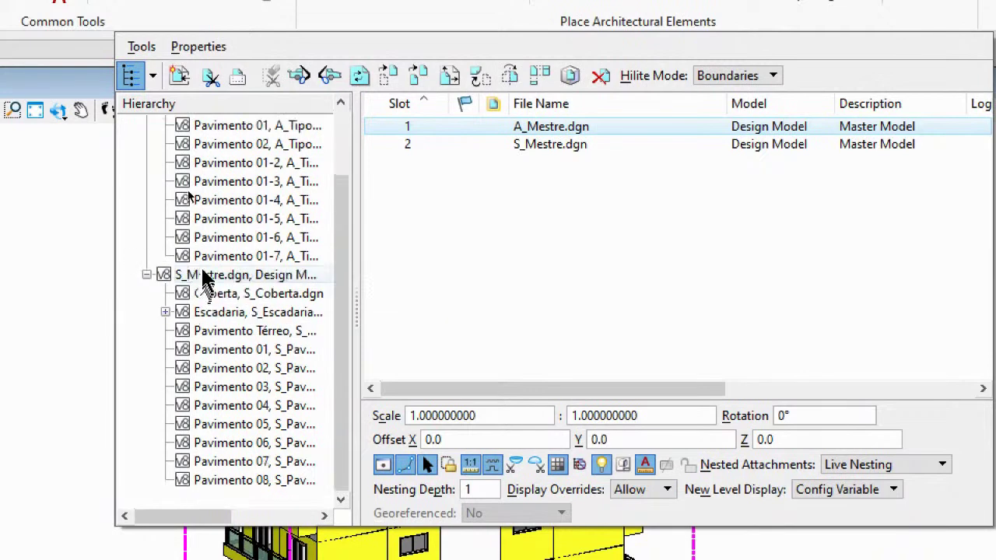
{"action": "left_click", "coordinate": [170, 315]}
{"action": "left_click", "coordinate": [166, 313]}
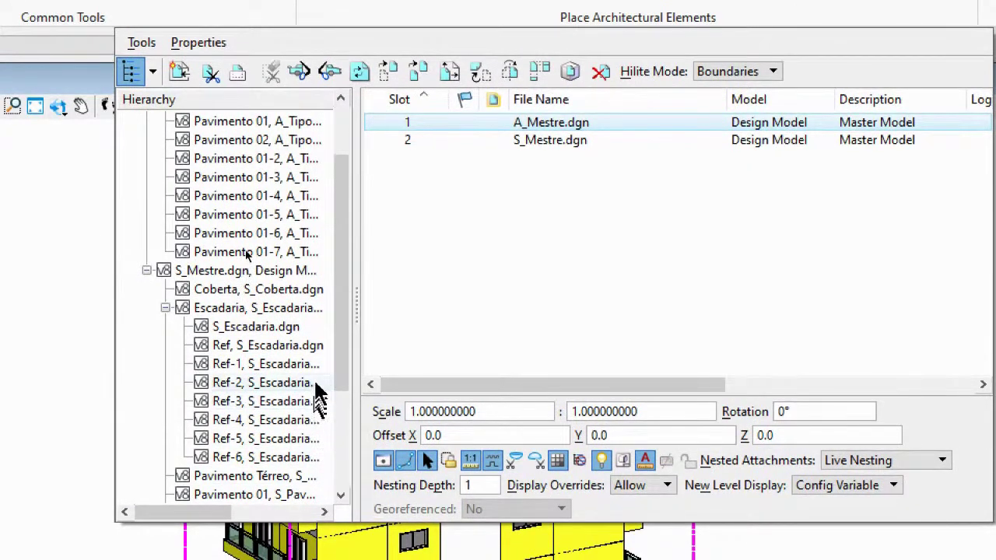
{"action": "scroll", "coordinate": [342, 344], "scroll_direction": "down", "scroll_amount": 1}
{"action": "left_click_drag", "start_coordinate": [342, 353], "coordinate": [345, 367]}
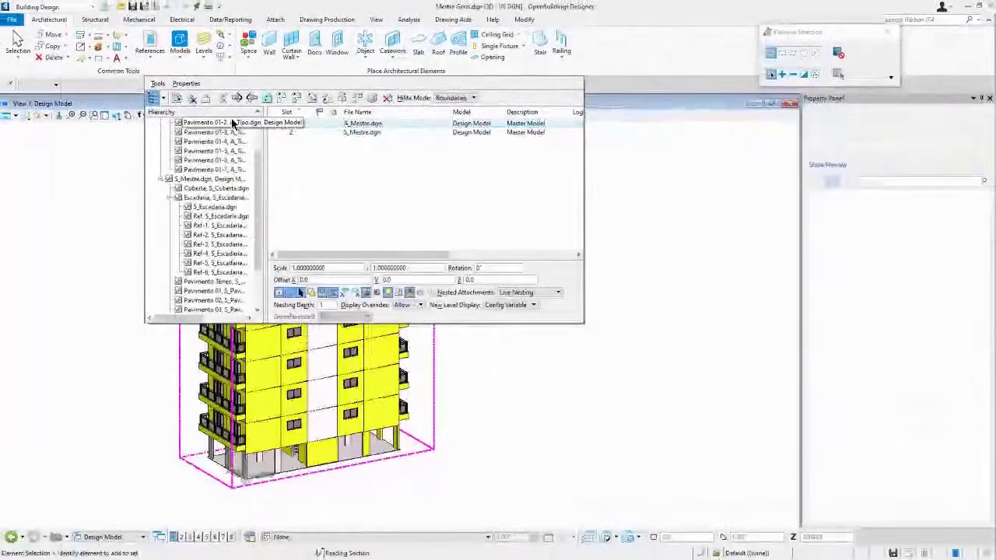
{"action": "left_click", "coordinate": [284, 172]}
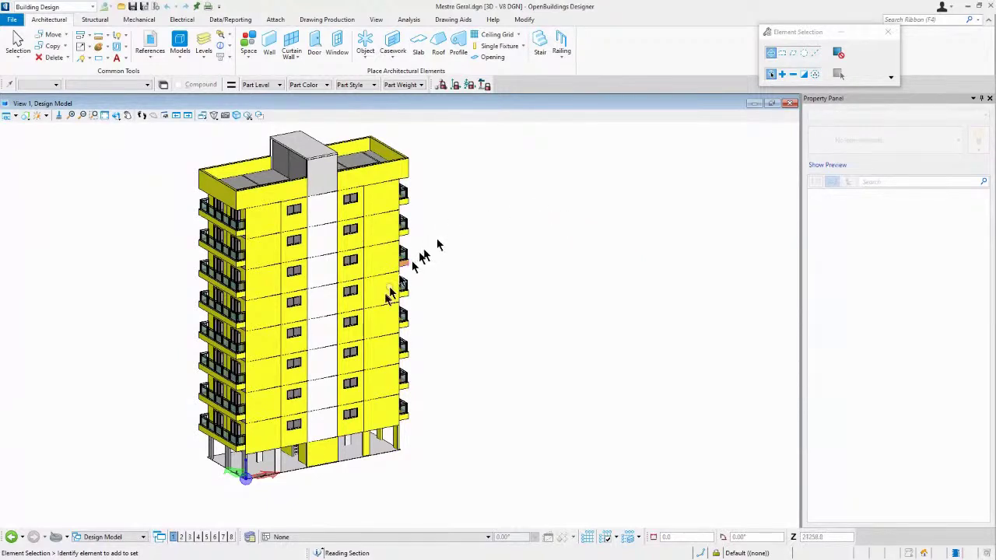
{"action": "middle_click_drag", "start_coordinate": [357, 233], "coordinate": [355, 251]}
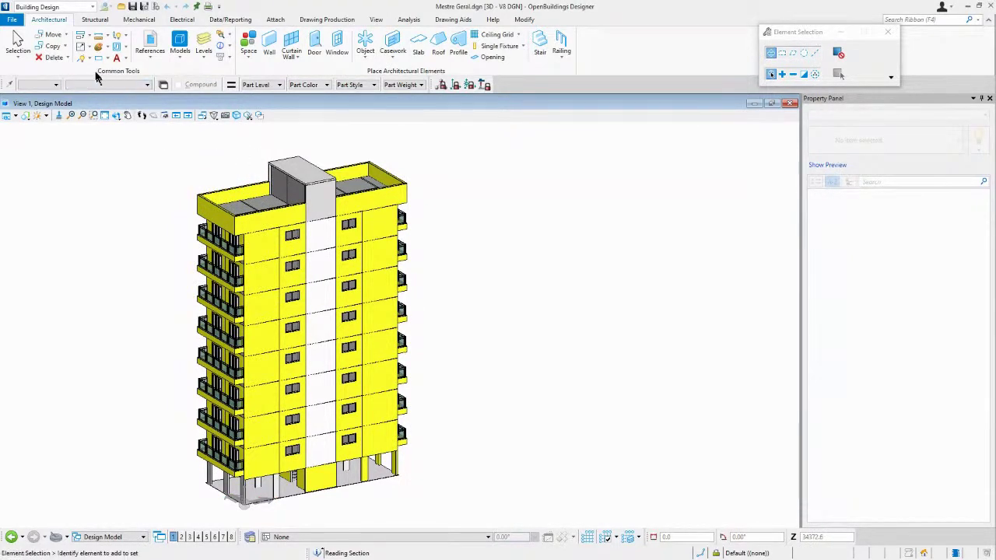
- Open the folder containing the recent file S_Escadaria.dgn in File Explorer and review its design files
{"action": "left_click", "coordinate": [12, 21]}
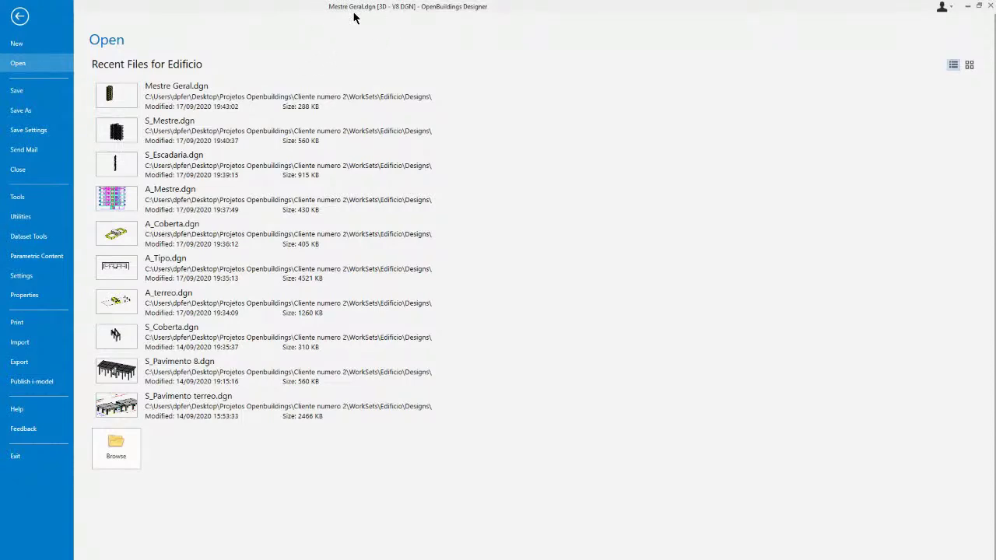
{"action": "right_click", "coordinate": [231, 169]}
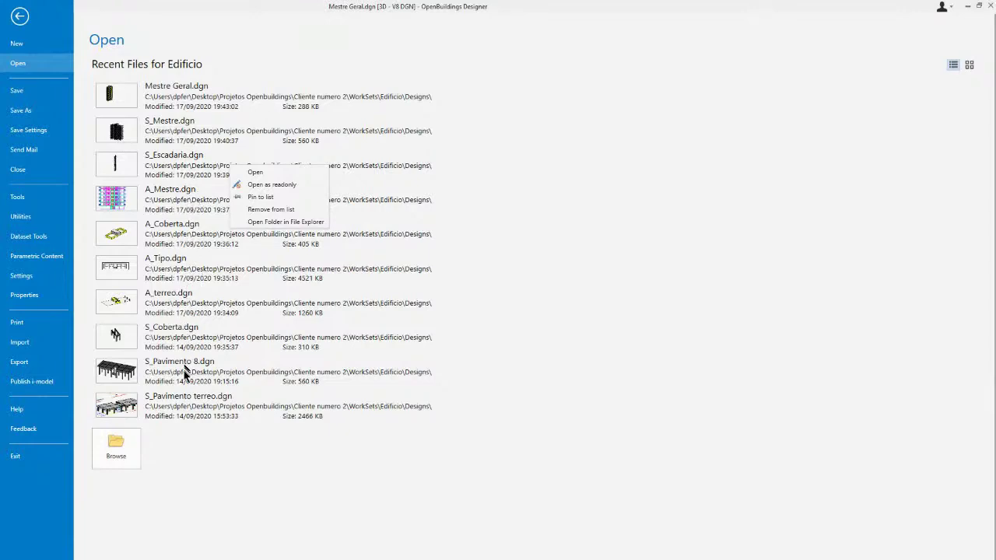
{"action": "left_click", "coordinate": [274, 223]}
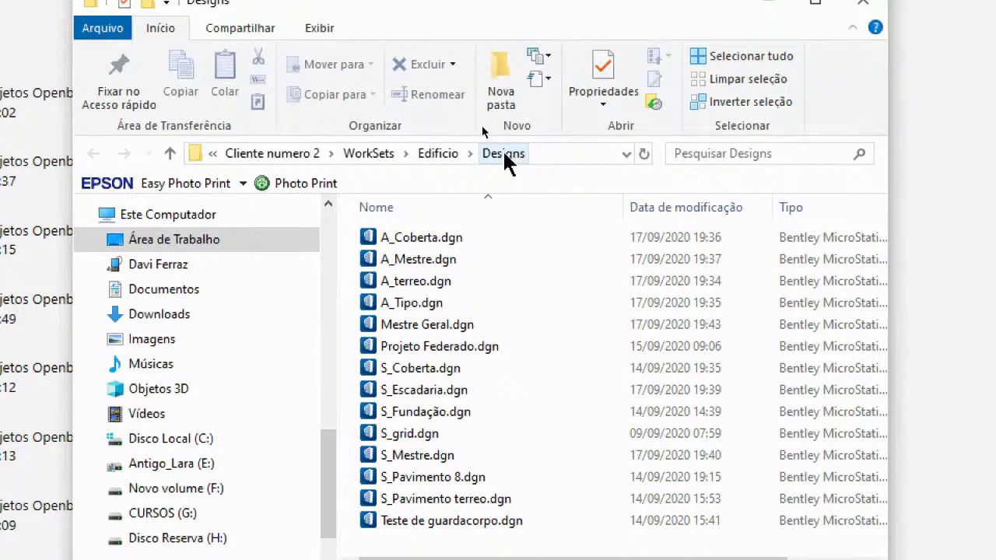
- Go up to the Edificio workset folder, open its Standards folder and look through the subfolders
{"action": "left_click", "coordinate": [440, 153]}
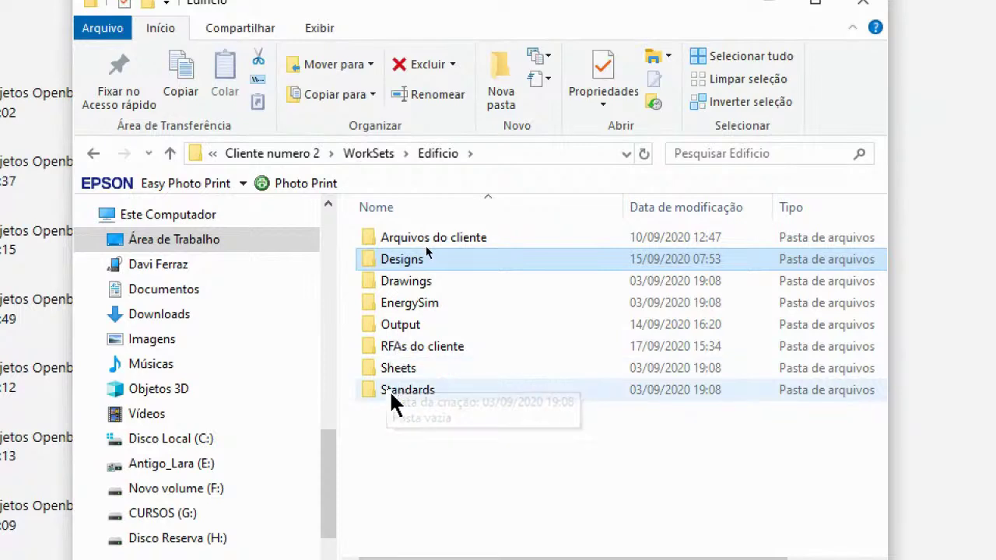
{"action": "key", "text": "ctrl"}
{"action": "key", "text": "ctrl"}
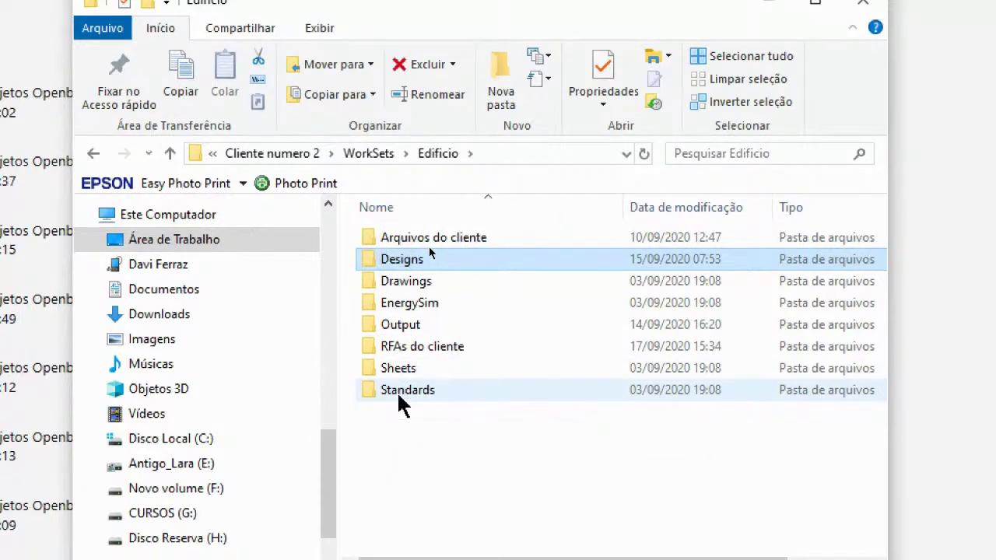
{"action": "left_click", "coordinate": [398, 393]}
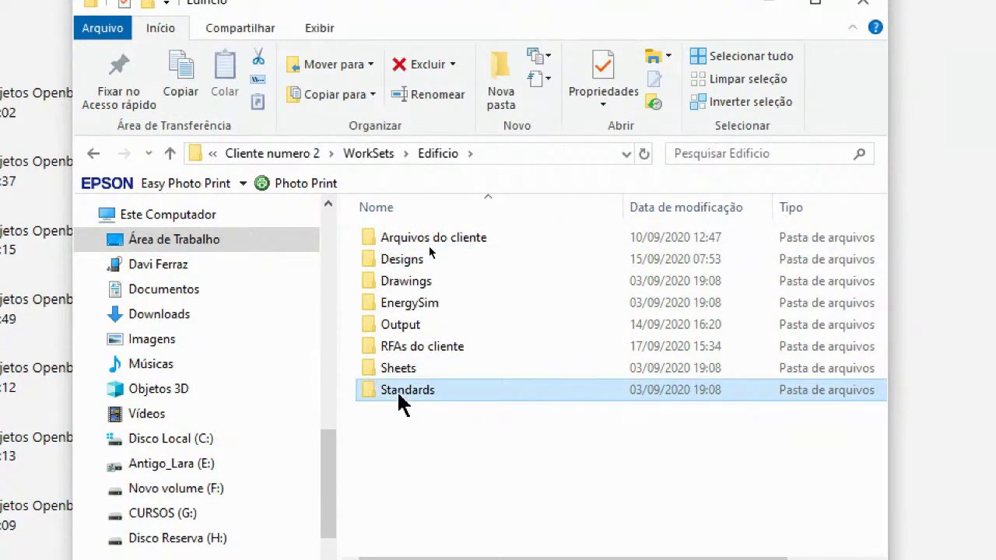
{"action": "double_click", "coordinate": [398, 391]}
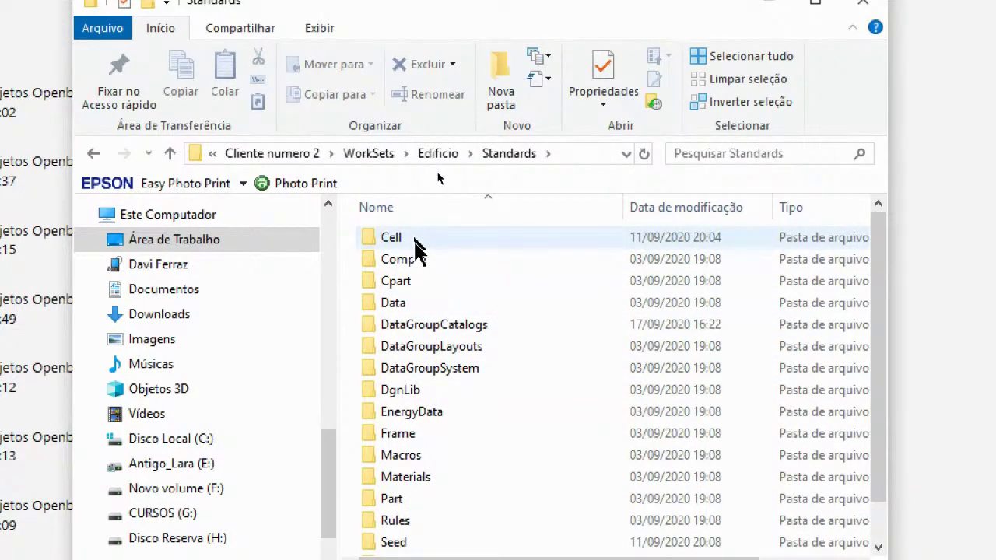
{"action": "scroll", "coordinate": [414, 249], "scroll_direction": "down", "scroll_amount": 1}
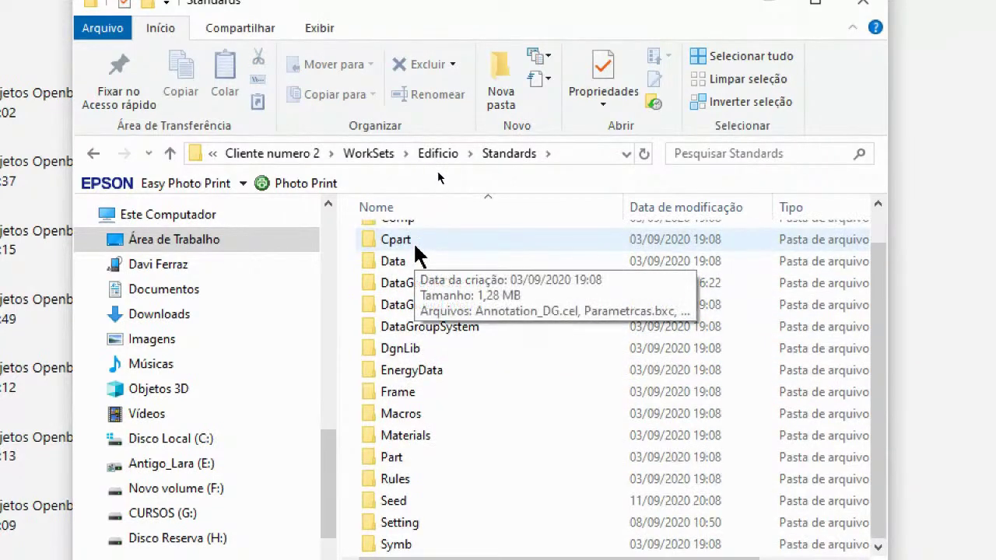
- Inspect the Doors folder inside Frame and return to the Standards folder
{"action": "double_click", "coordinate": [402, 392]}
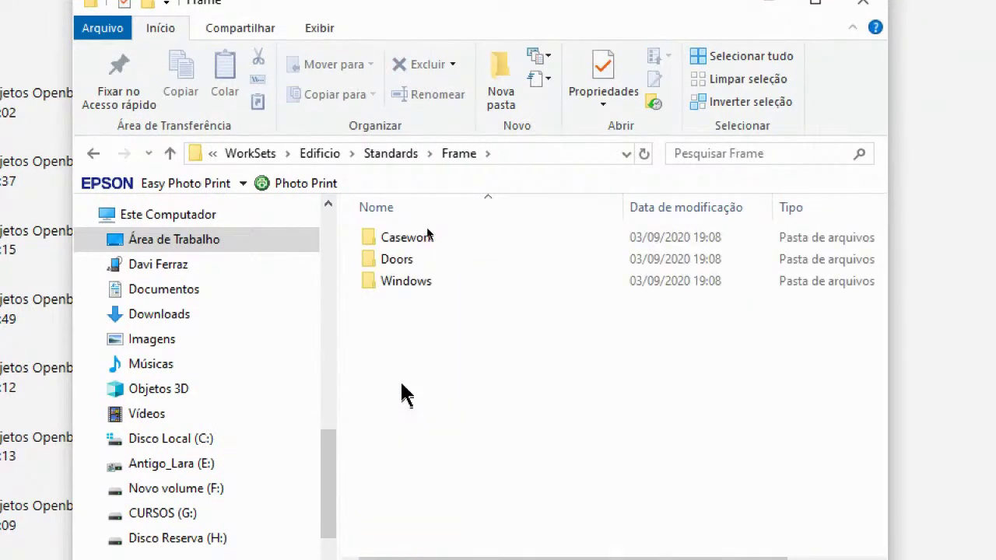
{"action": "double_click", "coordinate": [396, 261]}
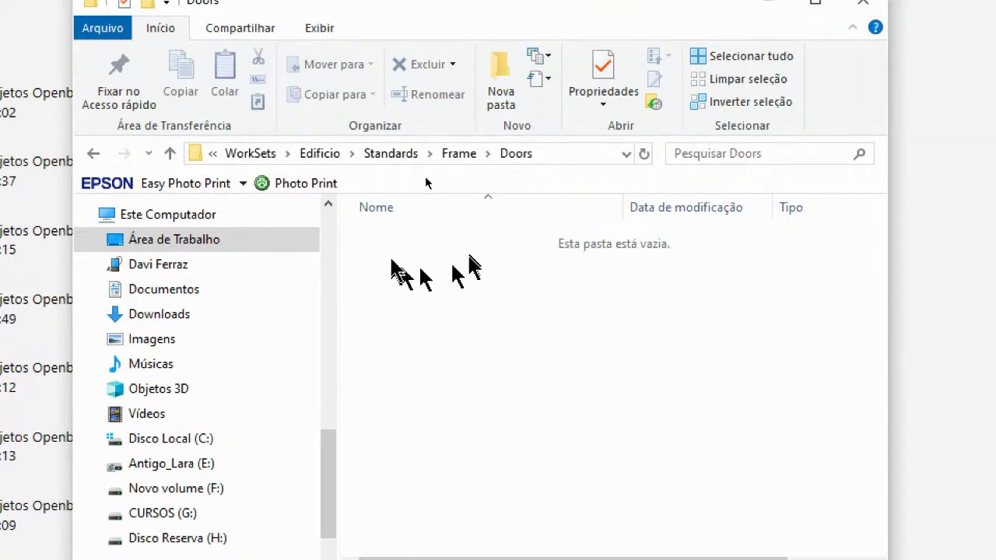
{"action": "left_click", "coordinate": [458, 153]}
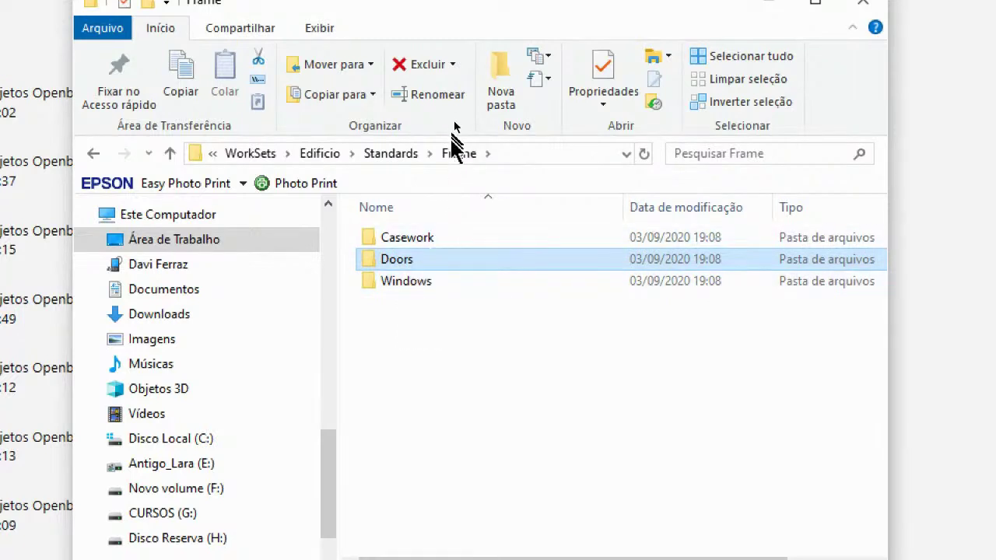
{"action": "left_click", "coordinate": [398, 153]}
- Open the Seed folder, look at DesignSeed.dgn and open the Borders subfolder
{"action": "scroll", "coordinate": [437, 235], "scroll_direction": "down", "scroll_amount": 1}
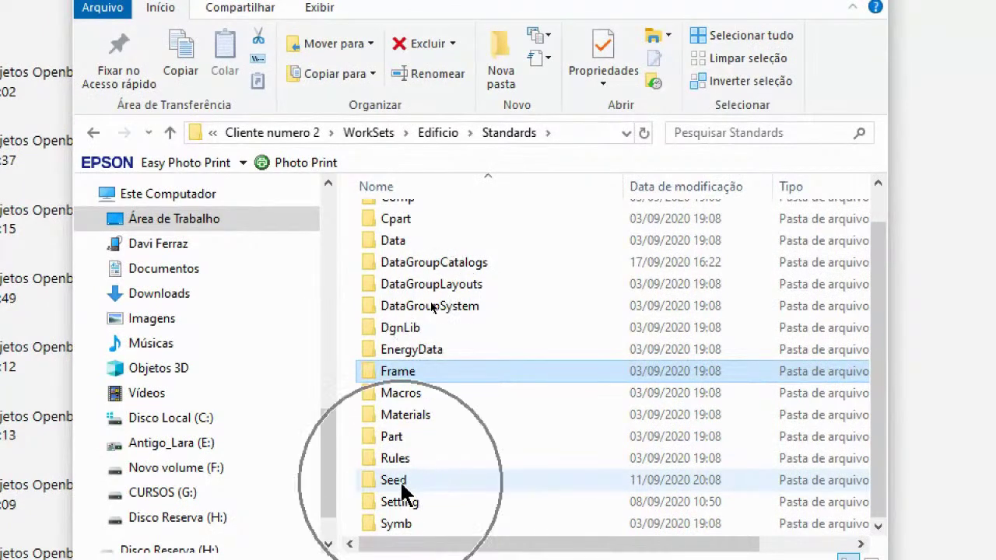
{"action": "double_click", "coordinate": [412, 482]}
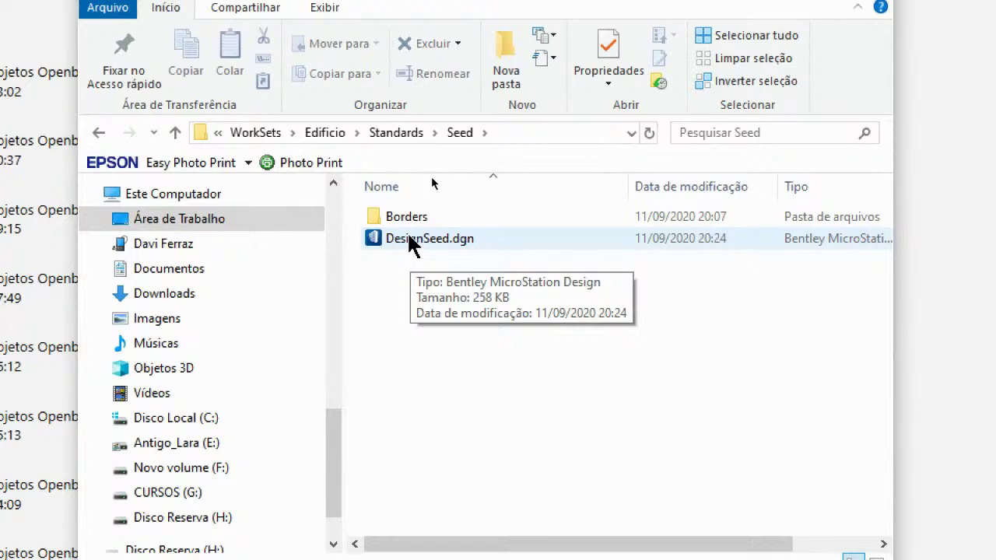
{"action": "double_click", "coordinate": [407, 241]}
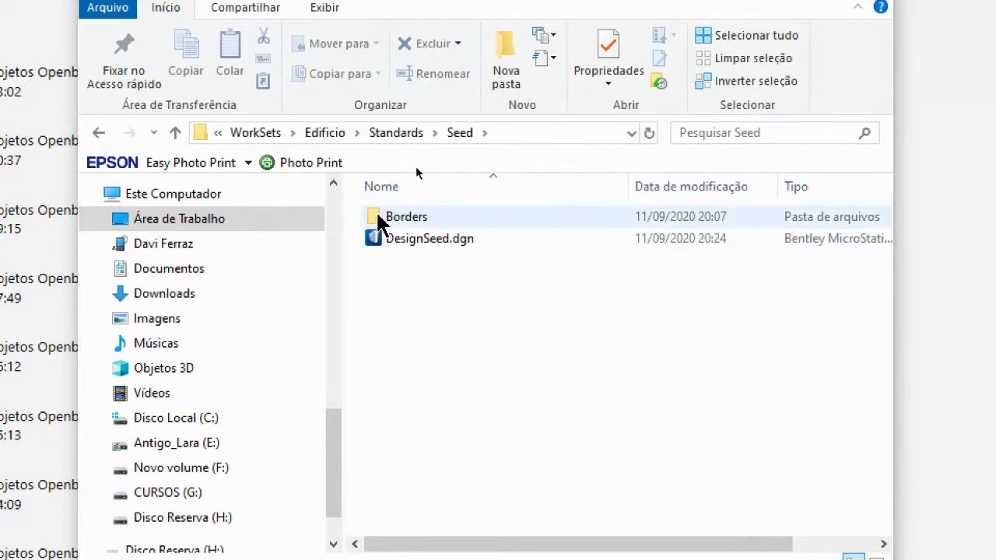
{"action": "double_click", "coordinate": [397, 217]}
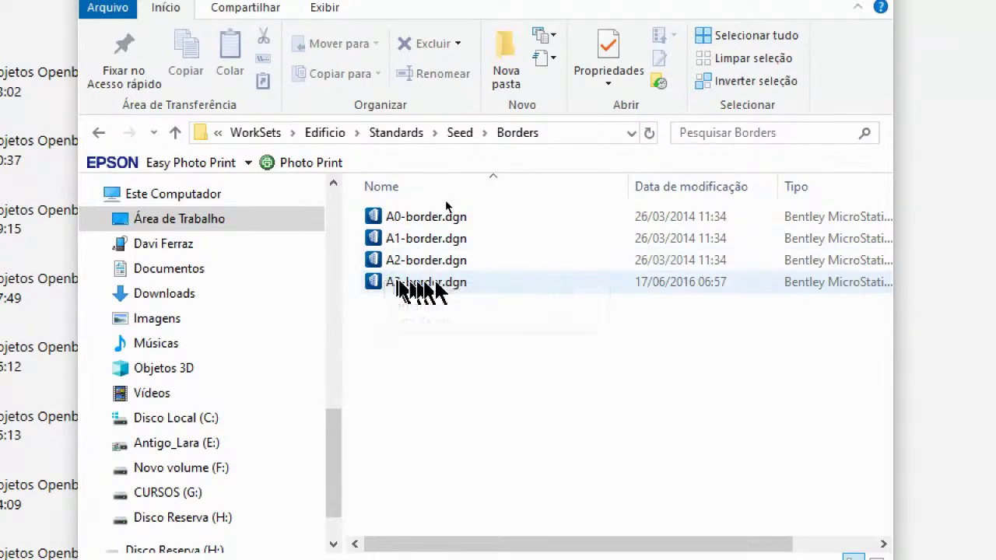
{"action": "mouse_move", "coordinate": [433, 289]}
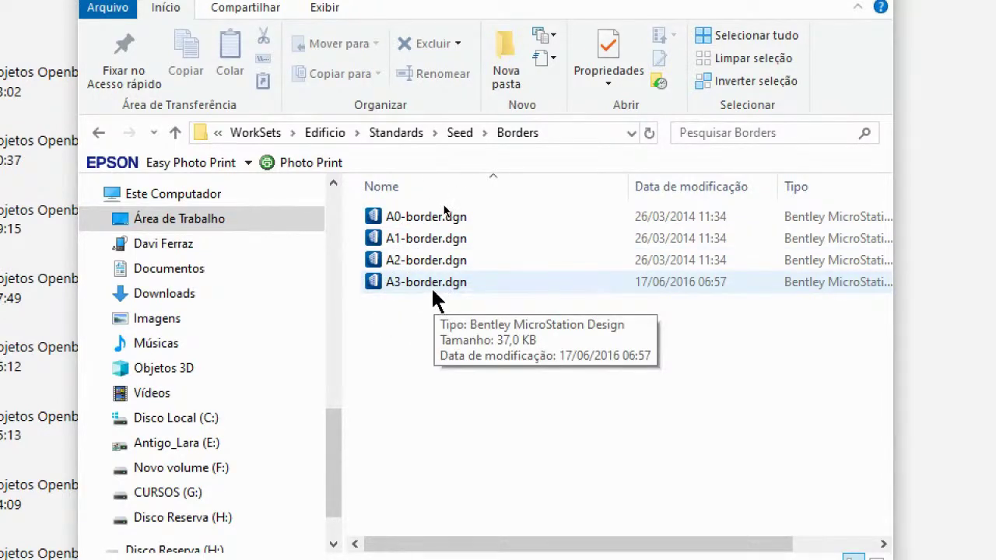
- Examine the A0 to A3 border files, close File Explorer and return to the Mestre Geral.dgn building view
{"action": "left_click", "coordinate": [398, 136]}
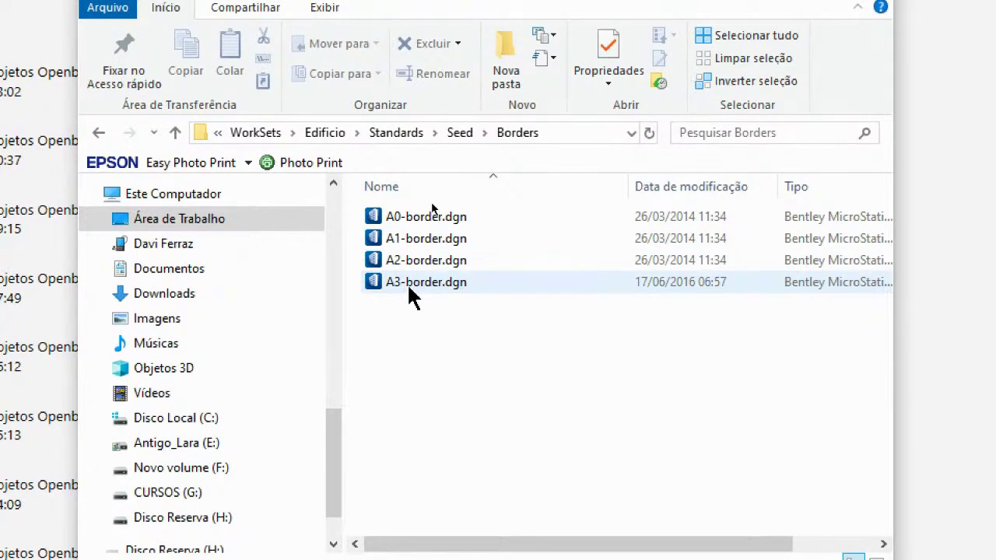
{"action": "mouse_move", "coordinate": [409, 284]}
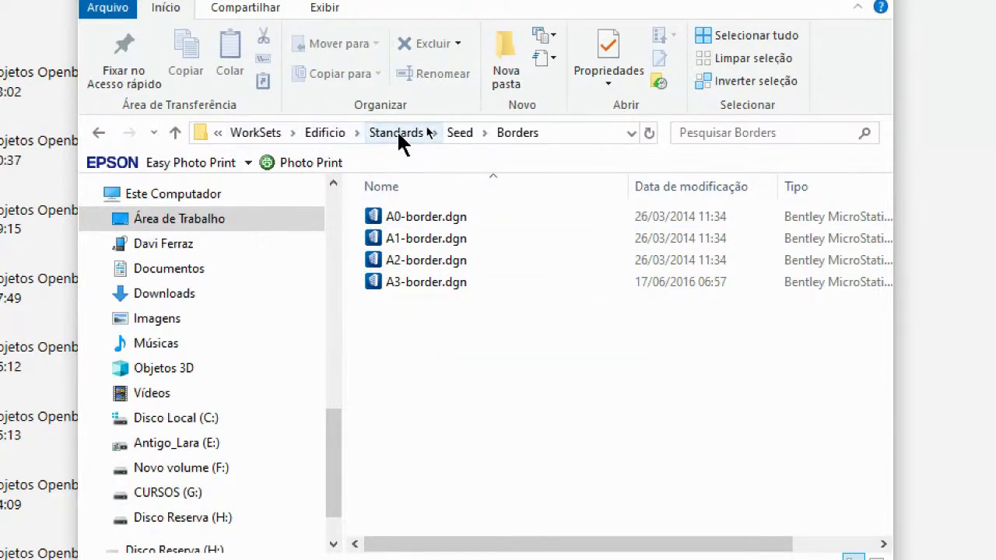
{"action": "left_click", "coordinate": [520, 134]}
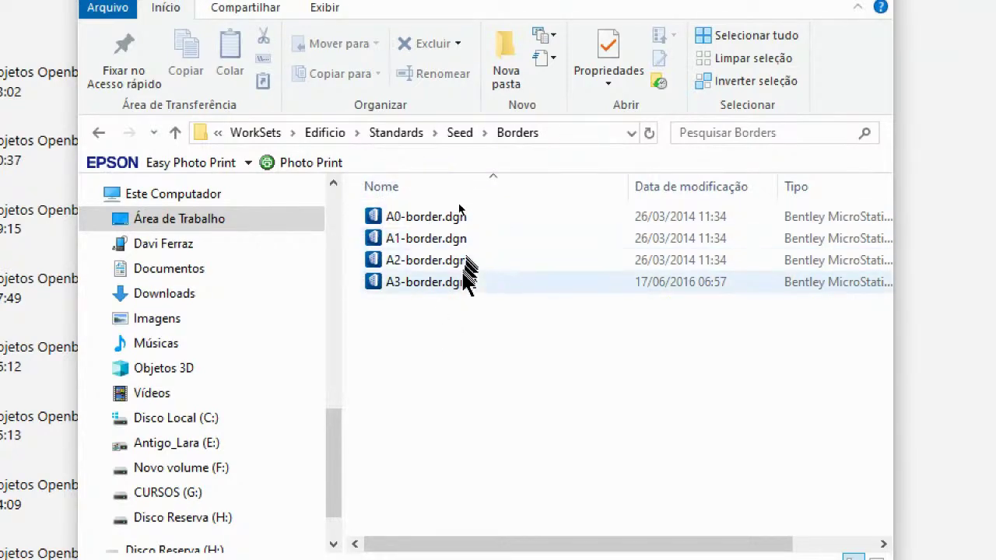
{"action": "left_click", "coordinate": [439, 217]}
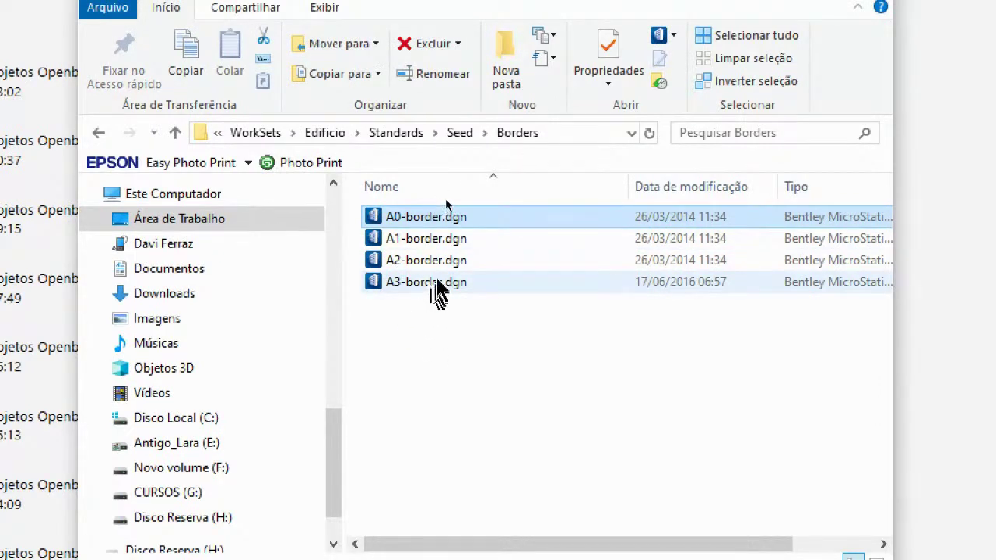
{"action": "mouse_move", "coordinate": [417, 287]}
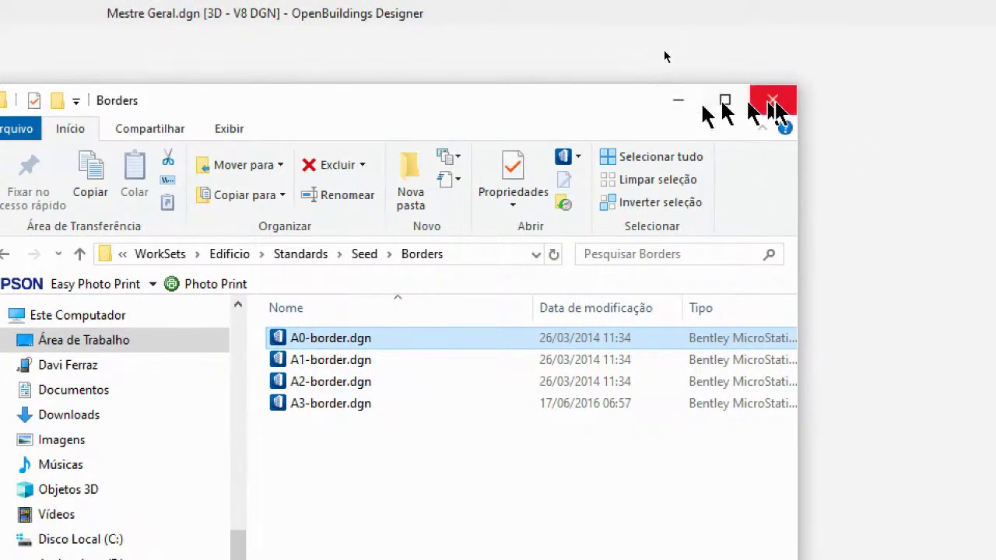
{"action": "left_click", "coordinate": [773, 101]}
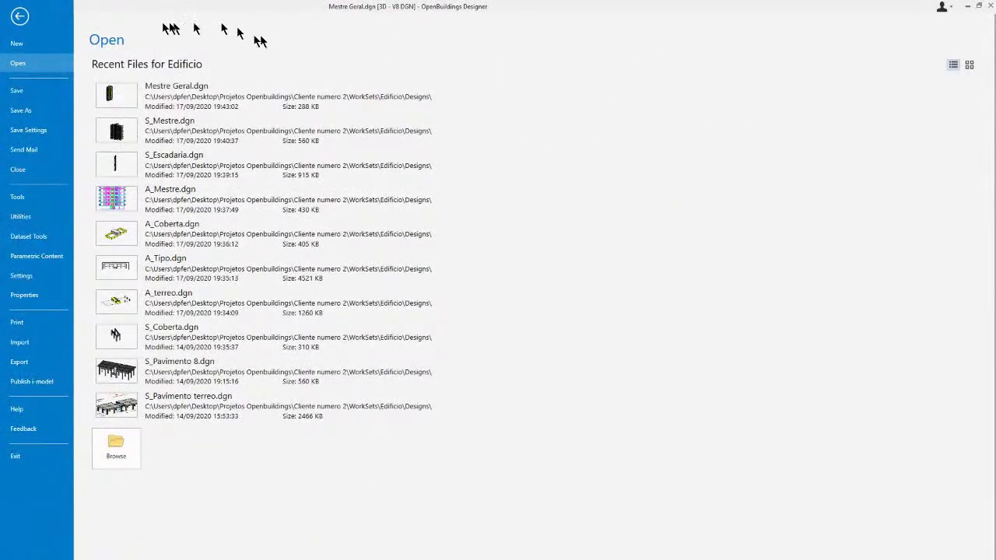
{"action": "left_click", "coordinate": [21, 17]}
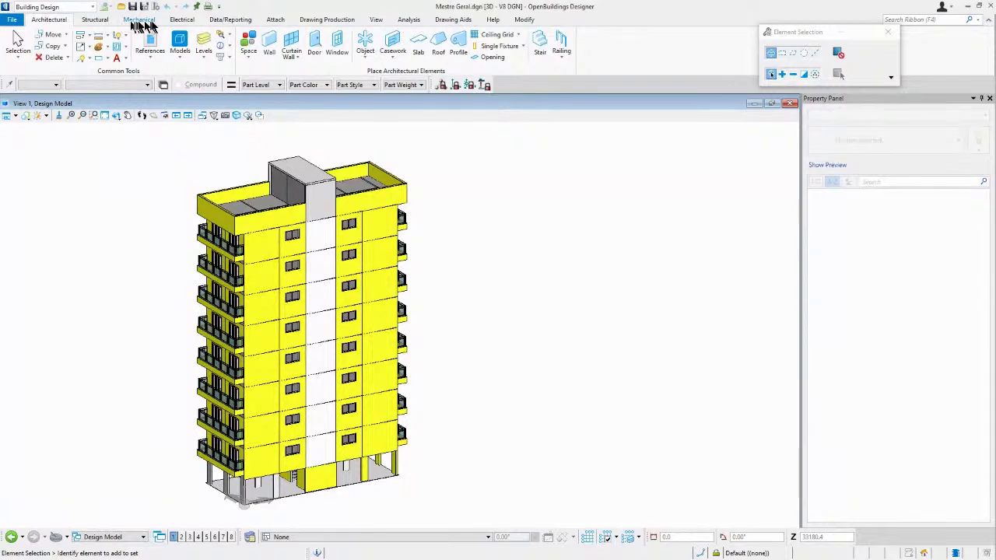
- Open the drawing production tools and look through the Move, Modify Element and pattern command variants
{"action": "left_click", "coordinate": [327, 23]}
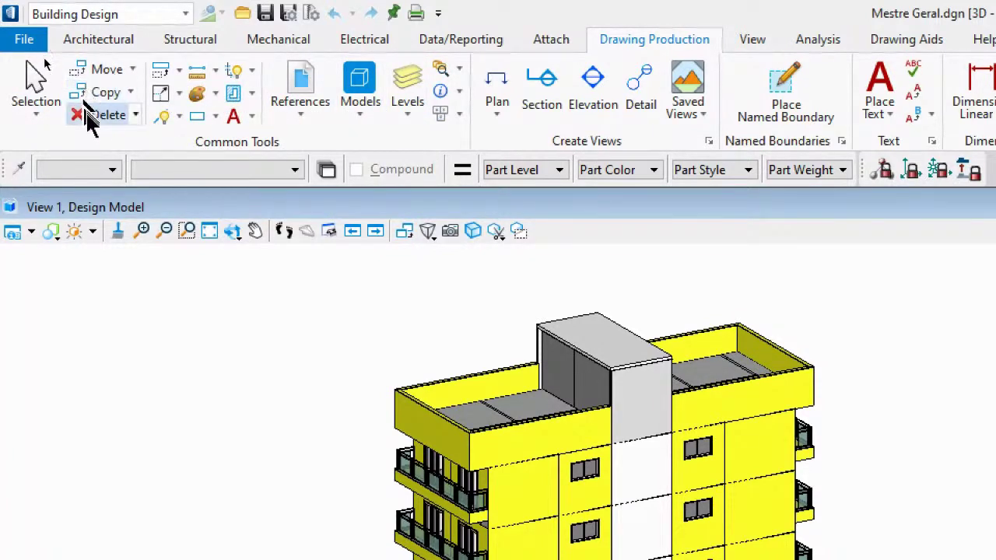
{"action": "left_click", "coordinate": [133, 71]}
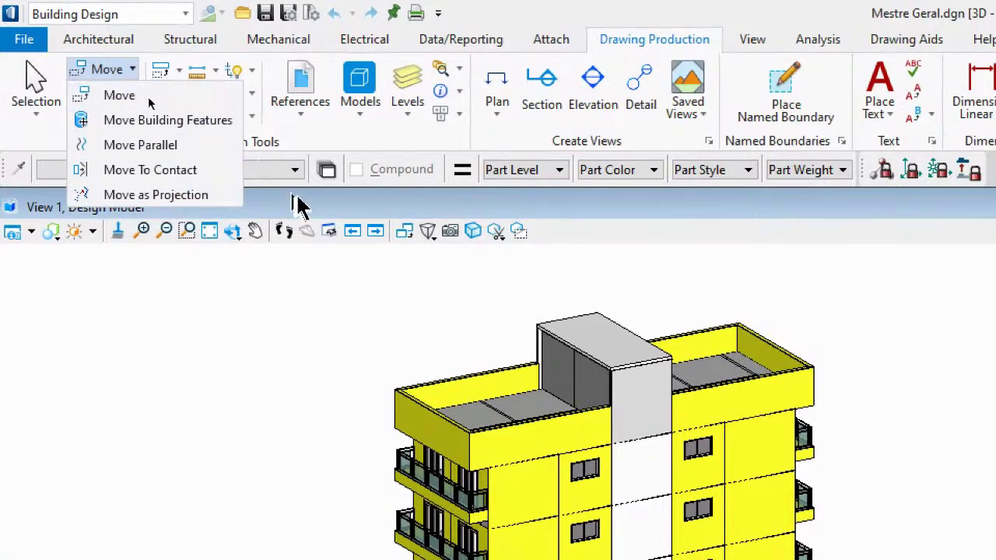
{"action": "left_click", "coordinate": [297, 268]}
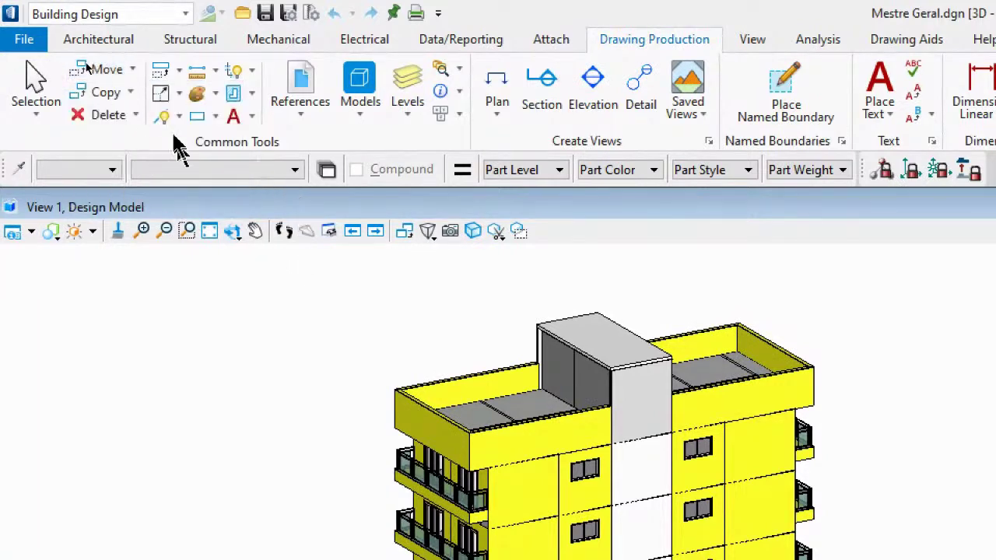
{"action": "left_click", "coordinate": [180, 94]}
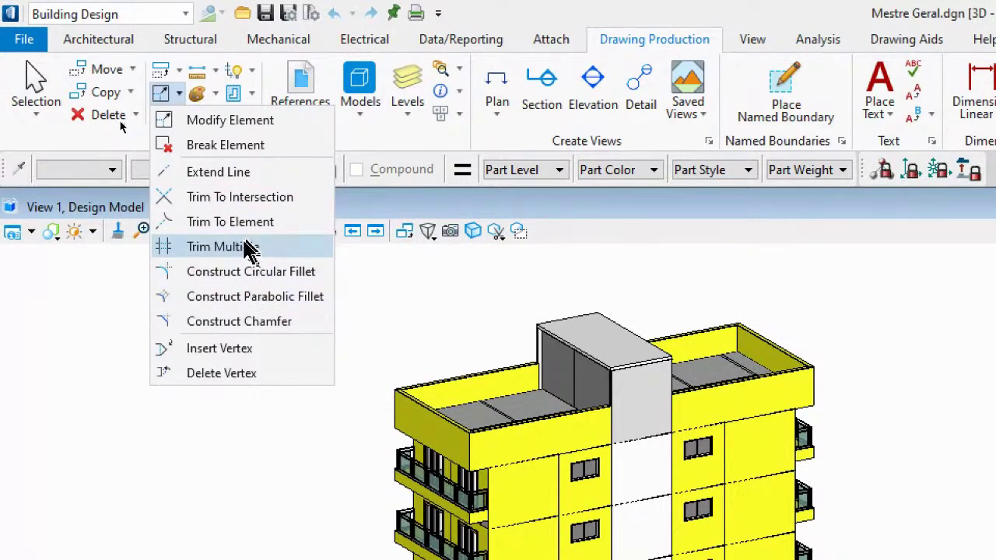
{"action": "left_click", "coordinate": [388, 142]}
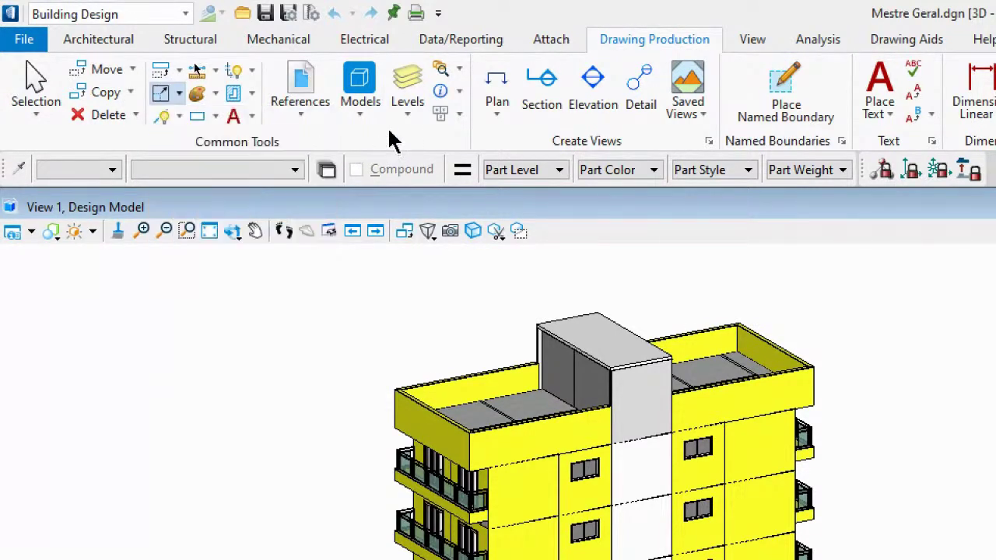
{"action": "left_click", "coordinate": [251, 95]}
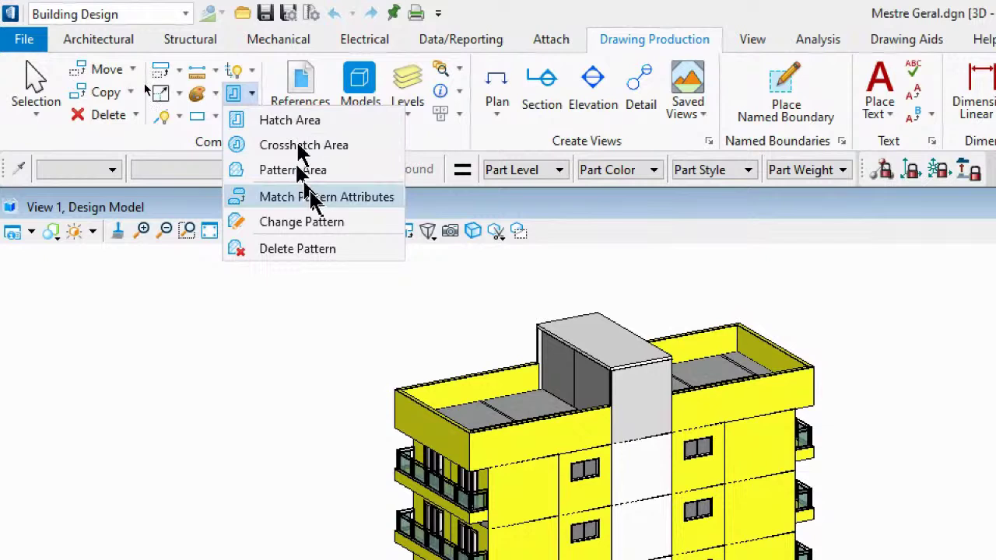
{"action": "left_click", "coordinate": [337, 247]}
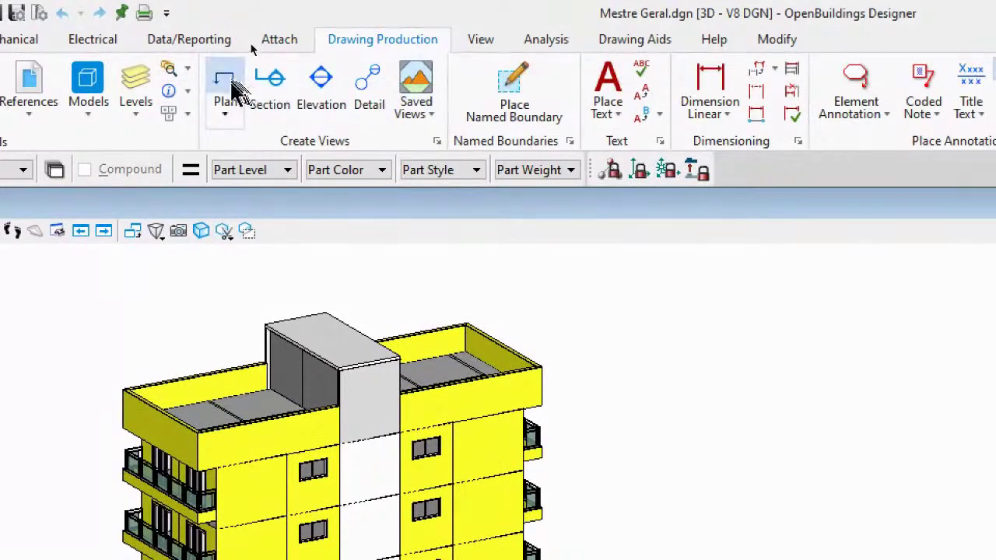
- Look through the Plan and Saved Views creation options and view the Place Detail Callout settings
{"action": "left_click", "coordinate": [226, 121]}
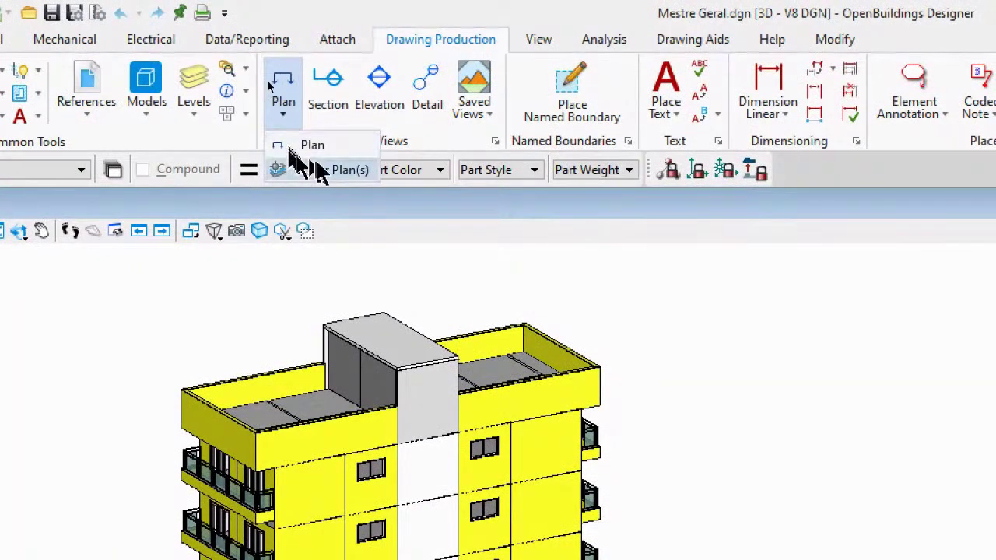
{"action": "left_click", "coordinate": [336, 210]}
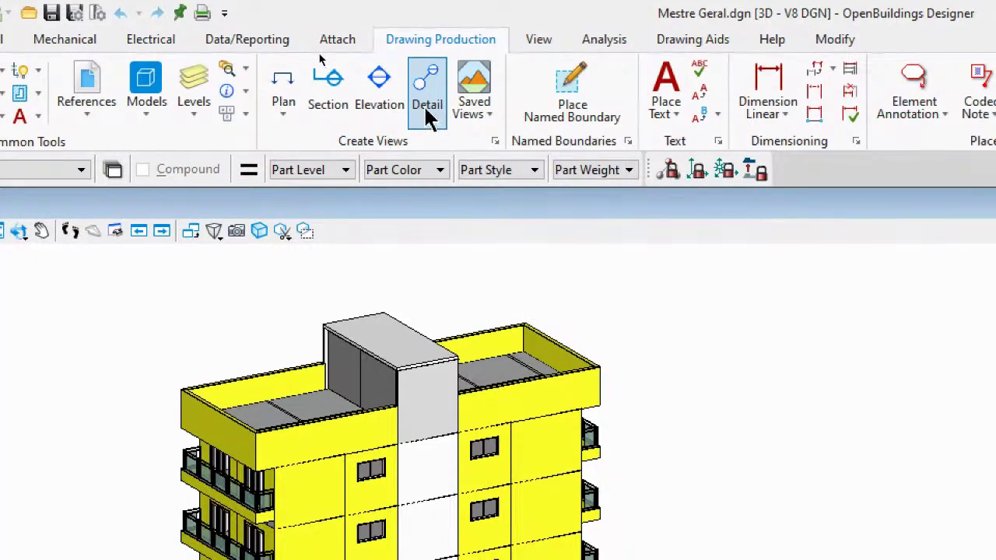
{"action": "left_click", "coordinate": [490, 115]}
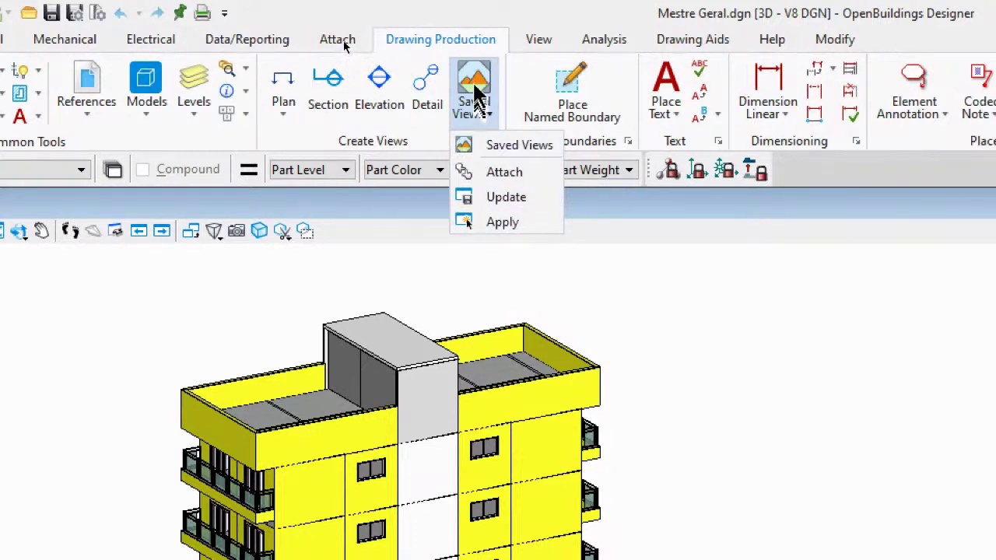
{"action": "left_click", "coordinate": [441, 137]}
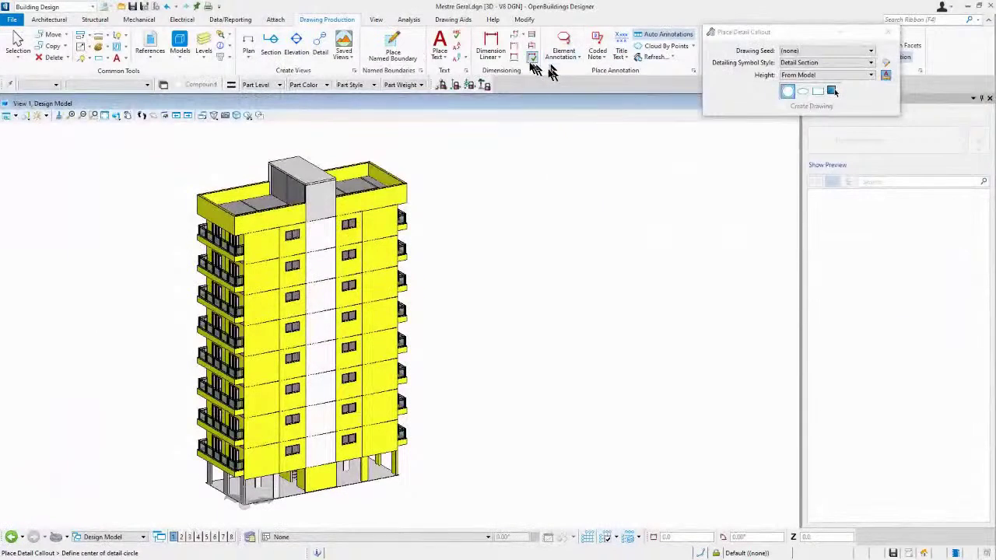
{"action": "left_click_drag", "start_coordinate": [761, 39], "coordinate": [695, 114]}
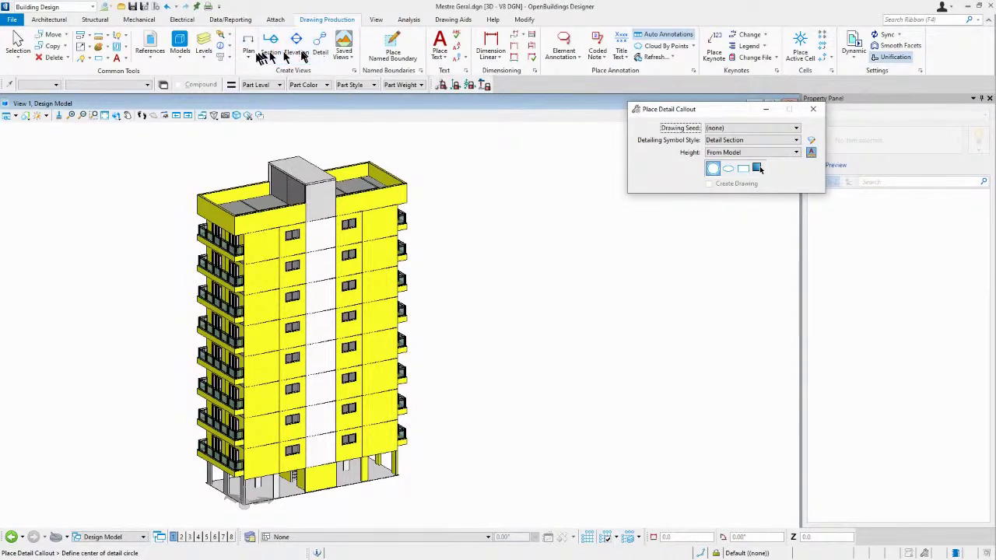
- Start the Floor Plan(s) command and move its Create Plan dialog beside the building
{"action": "left_click", "coordinate": [249, 58]}
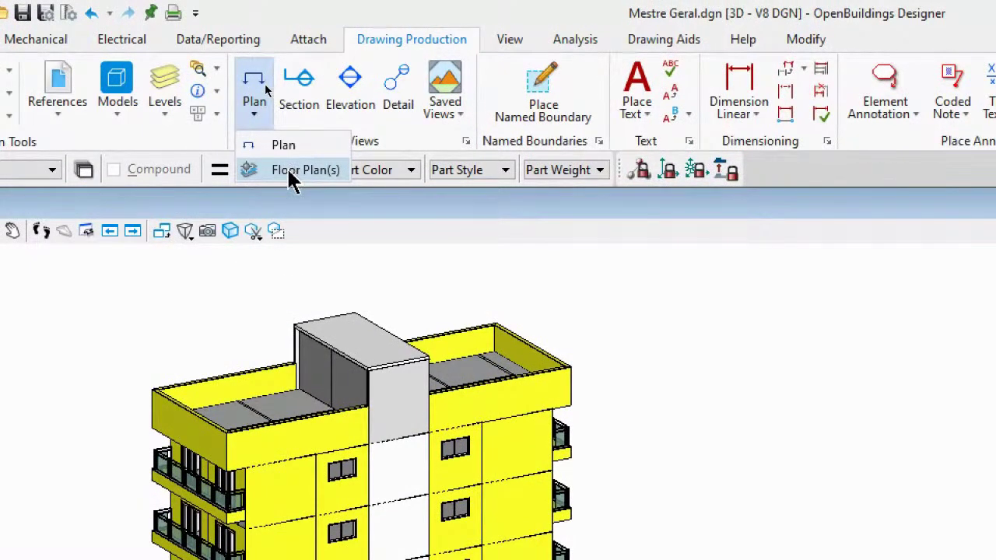
{"action": "left_click", "coordinate": [289, 169]}
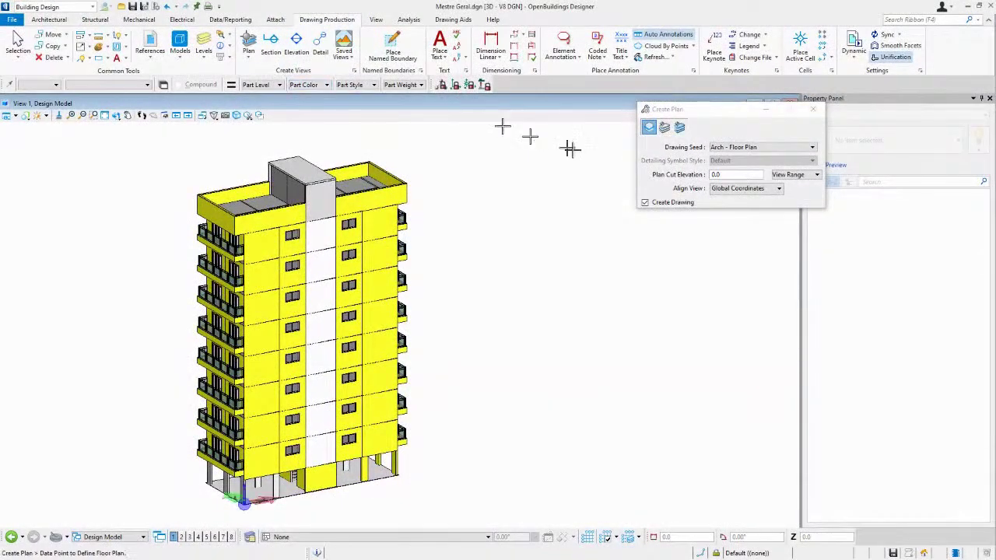
{"action": "left_click_drag", "start_coordinate": [720, 120], "coordinate": [638, 115]}
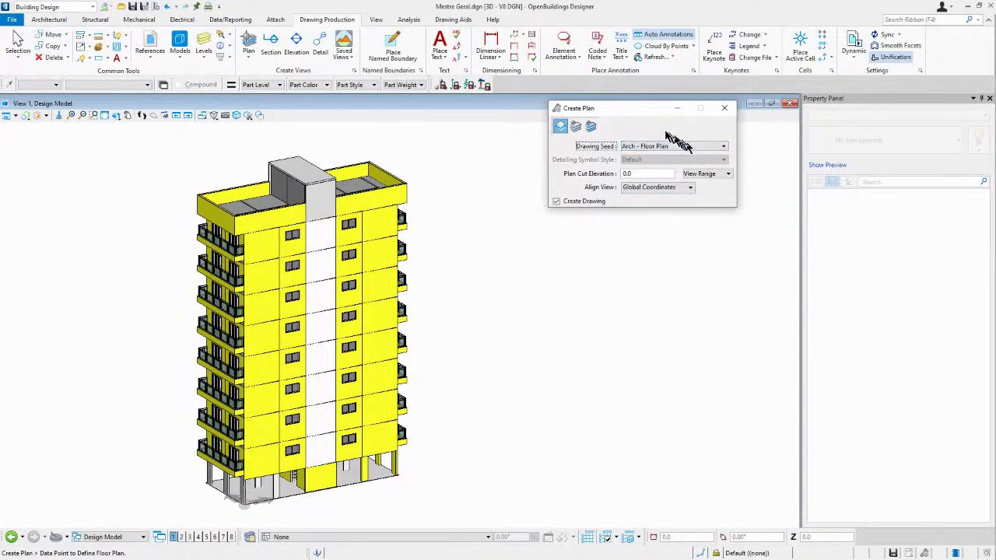
{"action": "mouse_move", "coordinate": [622, 113]}
{"action": "left_mouse_down"}
{"action": "mouse_move", "coordinate": [673, 72]}
{"action": "mouse_move", "coordinate": [552, 134]}
{"action": "mouse_move", "coordinate": [669, 138]}
{"action": "mouse_move", "coordinate": [584, 144]}
{"action": "mouse_move", "coordinate": [634, 110]}
{"action": "mouse_move", "coordinate": [623, 103]}
{"action": "left_mouse_up"}
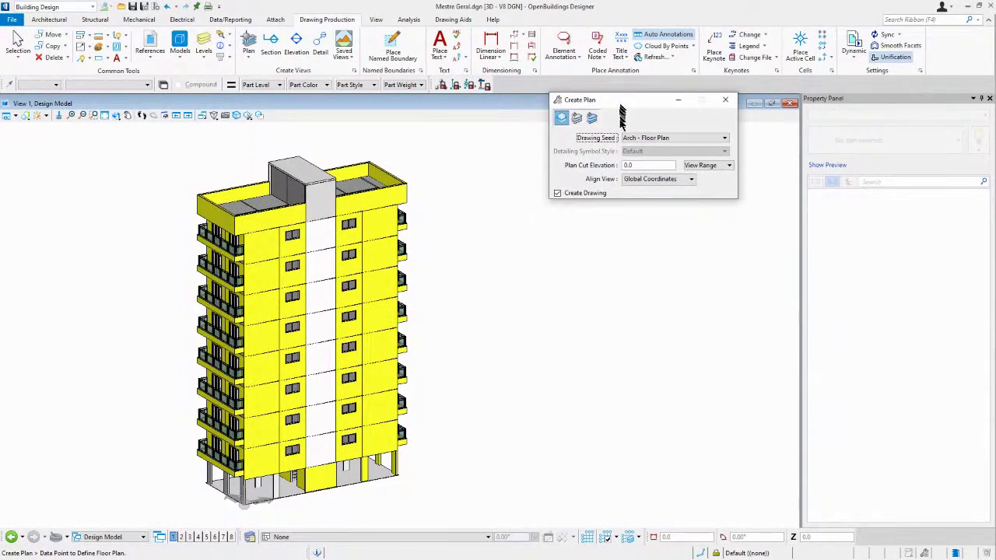
- Compare the three plan definition modes and choose the one that lists the building floors as reference planes
{"action": "left_click", "coordinate": [561, 119]}
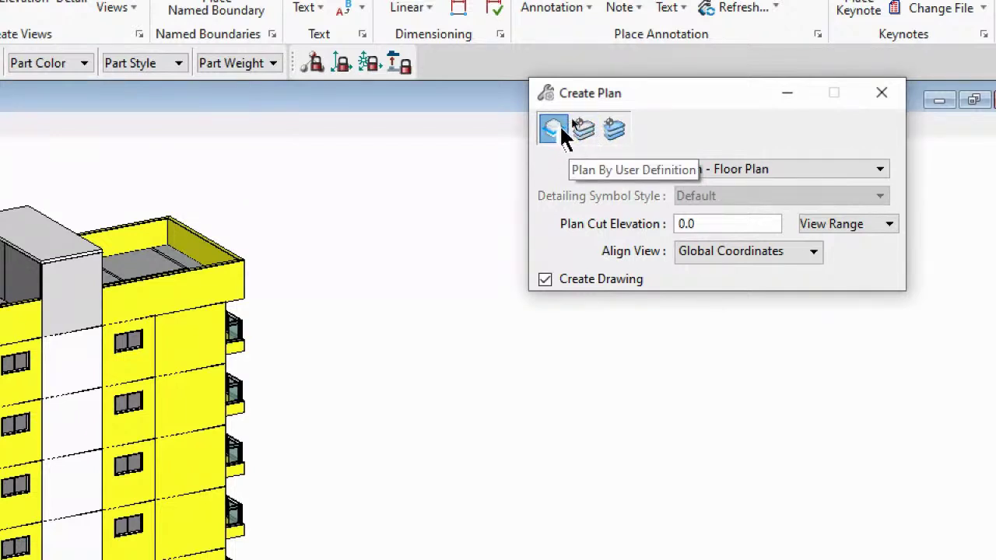
{"action": "left_click", "coordinate": [614, 129]}
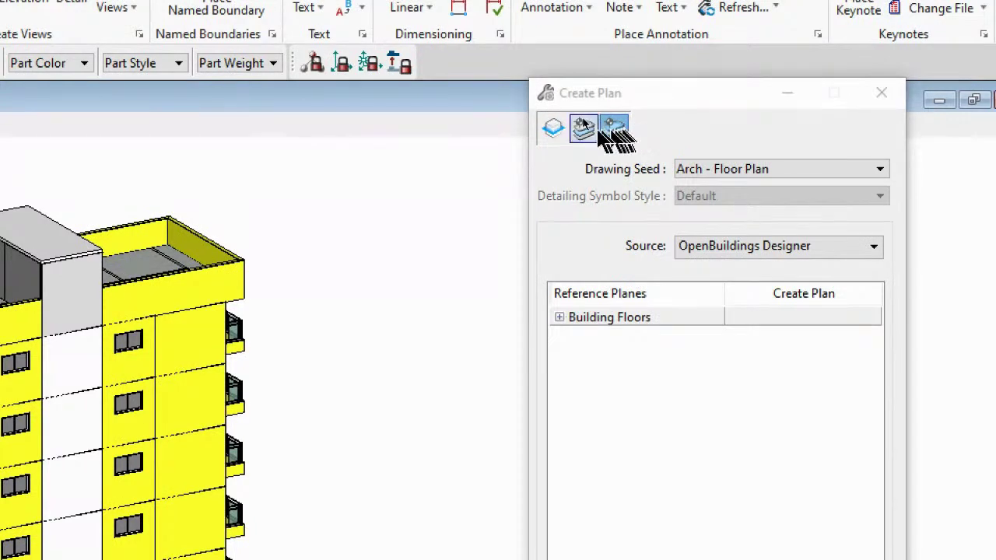
{"action": "left_click", "coordinate": [554, 129]}
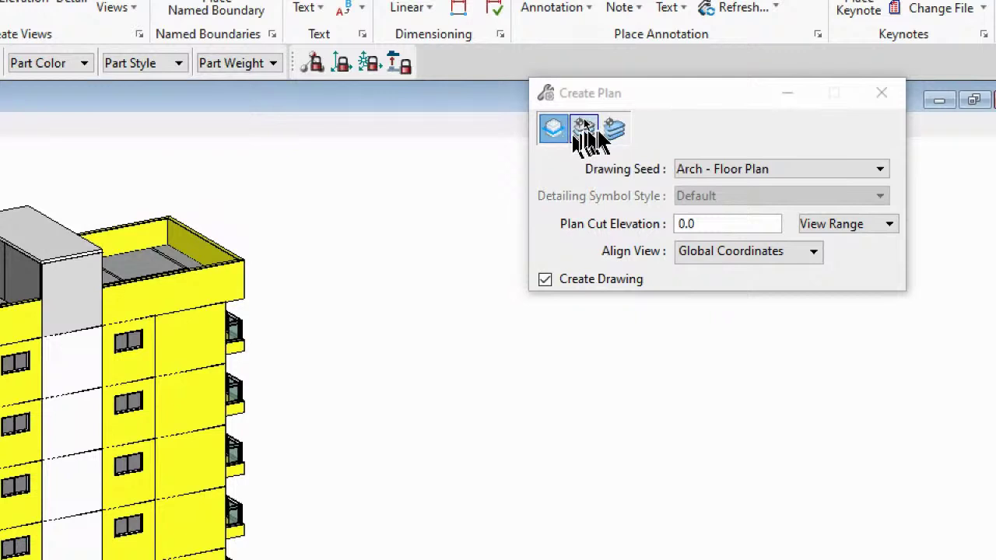
{"action": "left_click", "coordinate": [582, 127]}
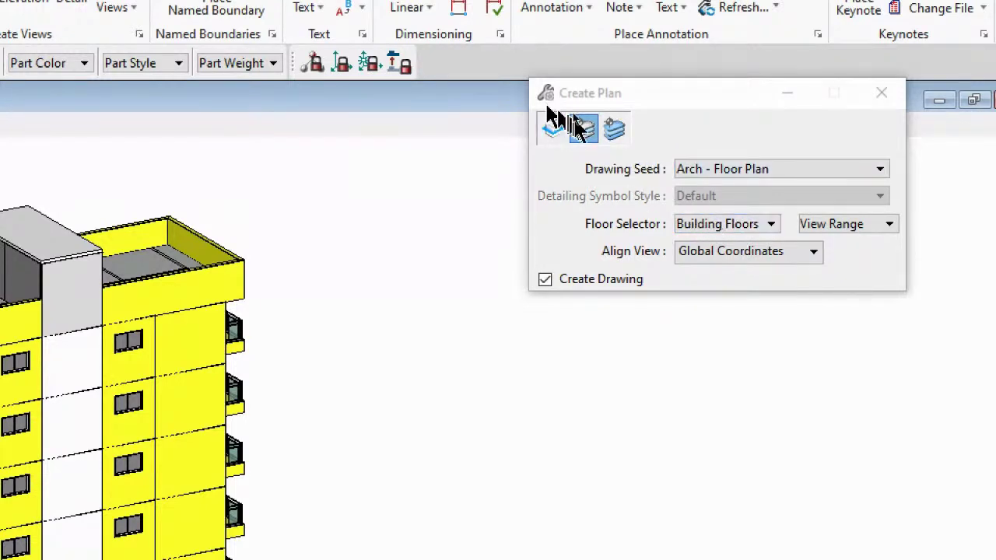
{"action": "left_click", "coordinate": [620, 133]}
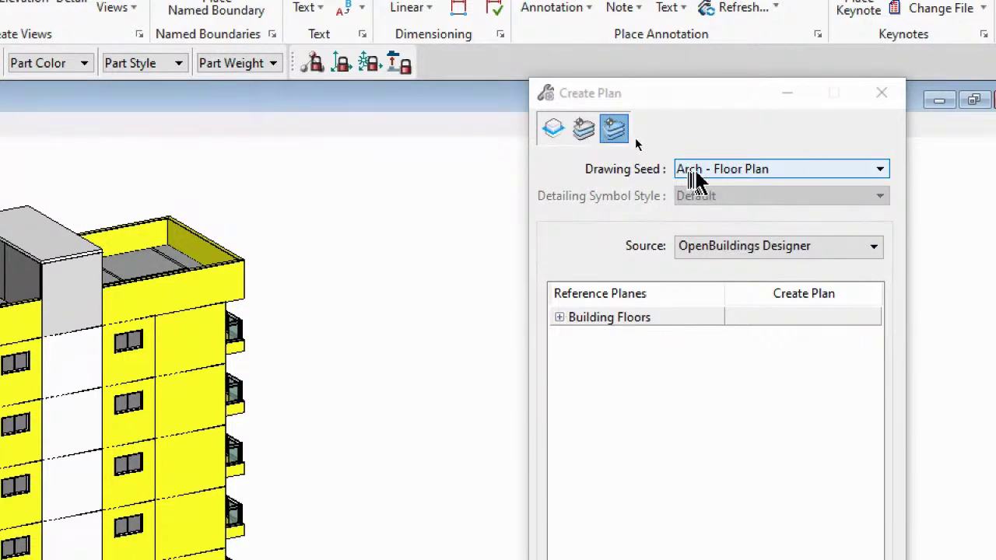
- Review the available drawing seeds and sources, choosing Arch - Floor Plan as seed and OpenBuildings Designer as source
{"action": "left_click", "coordinate": [801, 180]}
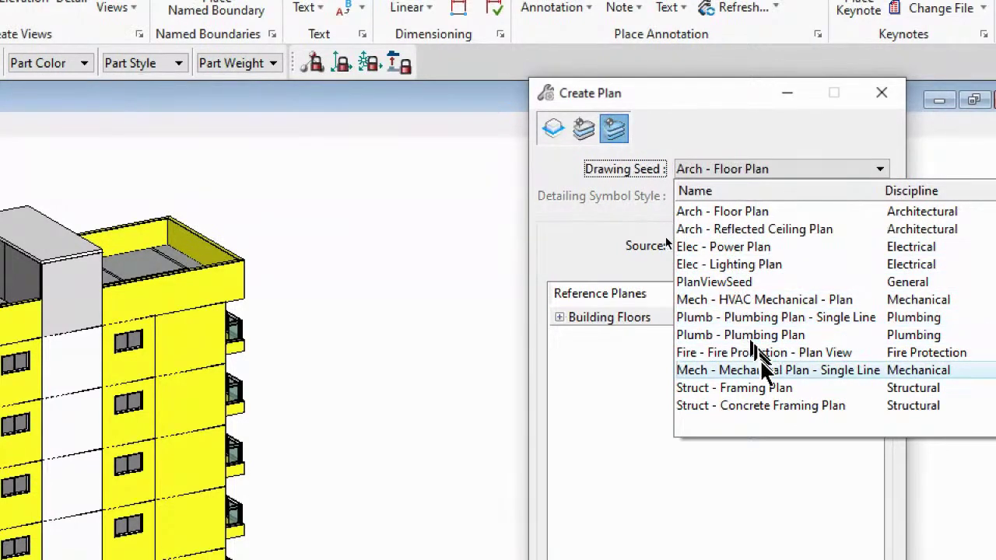
{"action": "scroll", "coordinate": [760, 408], "scroll_direction": "down", "scroll_amount": 1}
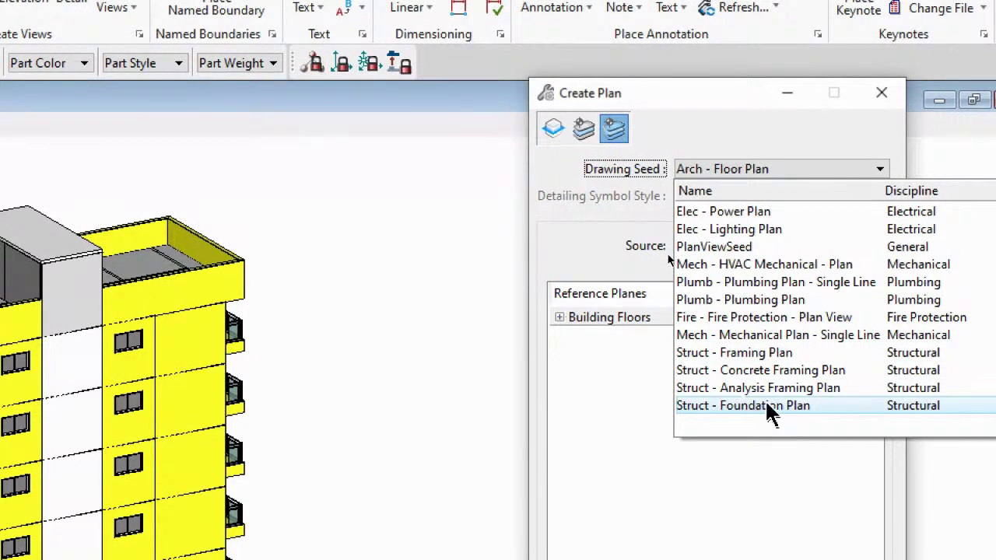
{"action": "scroll", "coordinate": [767, 410], "scroll_direction": "up", "scroll_amount": 1}
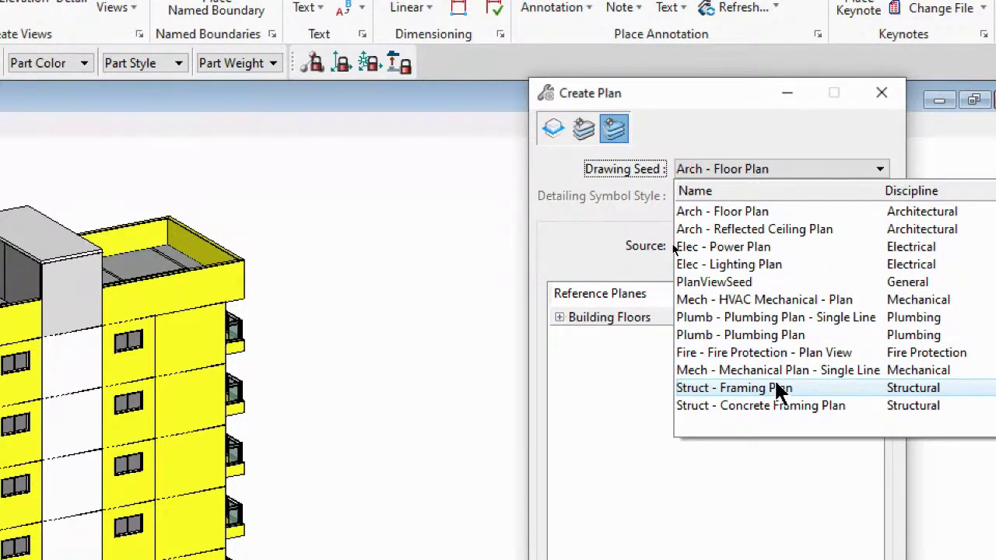
{"action": "left_click", "coordinate": [743, 209]}
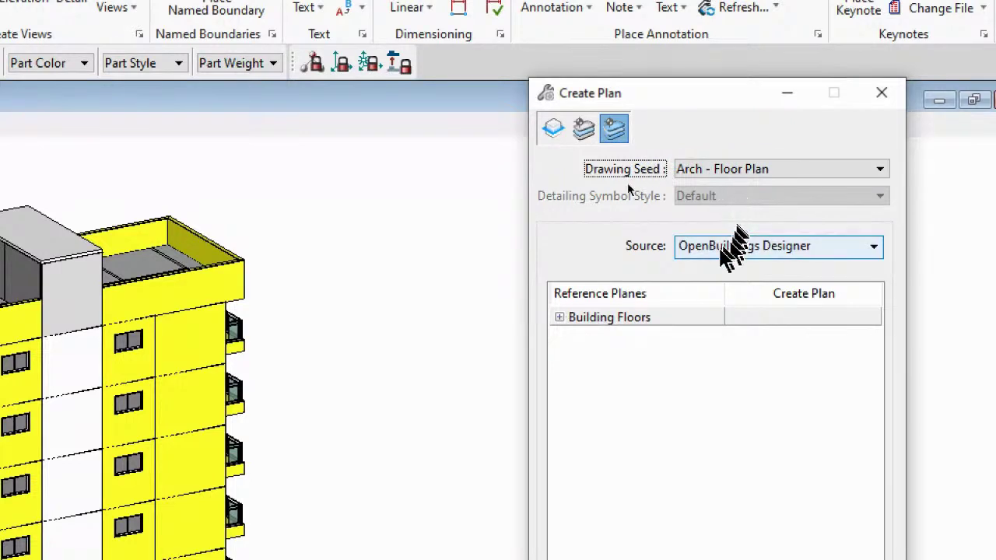
{"action": "left_click", "coordinate": [787, 248]}
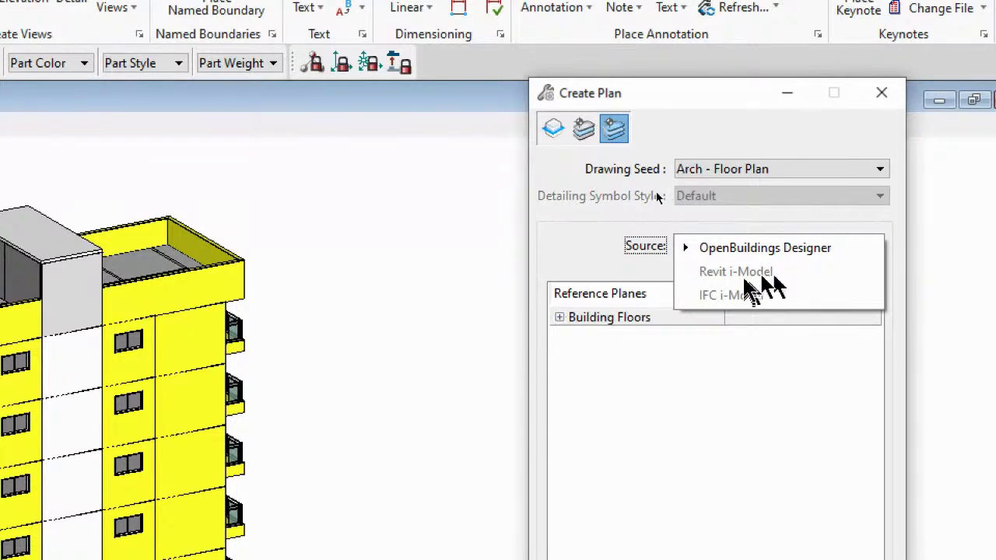
{"action": "left_click", "coordinate": [767, 247]}
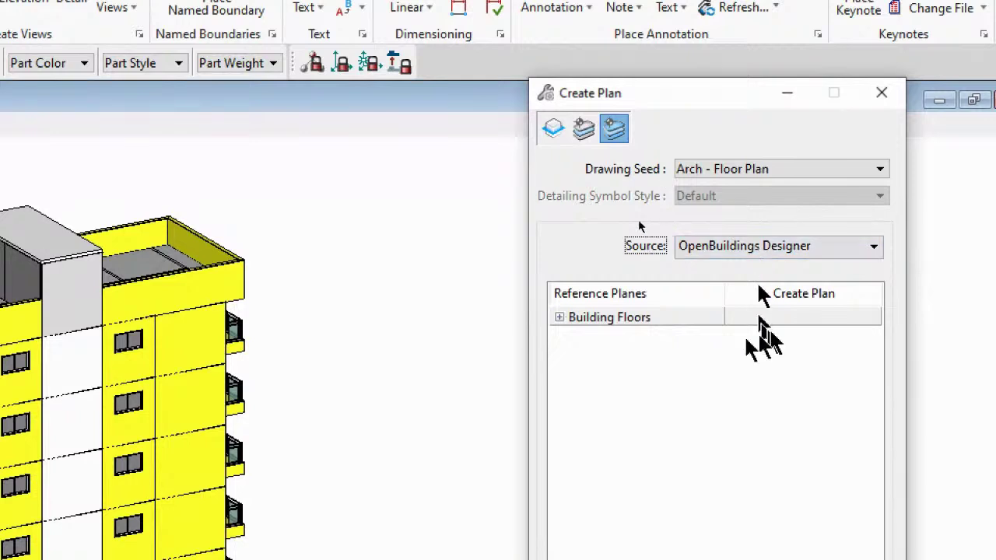
- Mark Terreo, Piso 1 and Coberta of Edificio 1 for plan creation and continue to their elevation range settings
{"action": "left_click", "coordinate": [561, 318]}
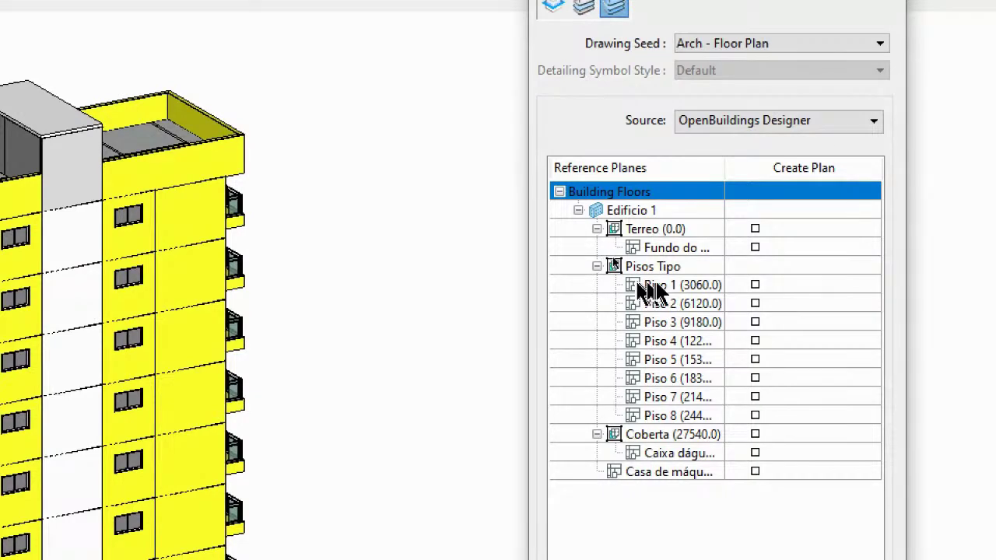
{"action": "left_click", "coordinate": [753, 284]}
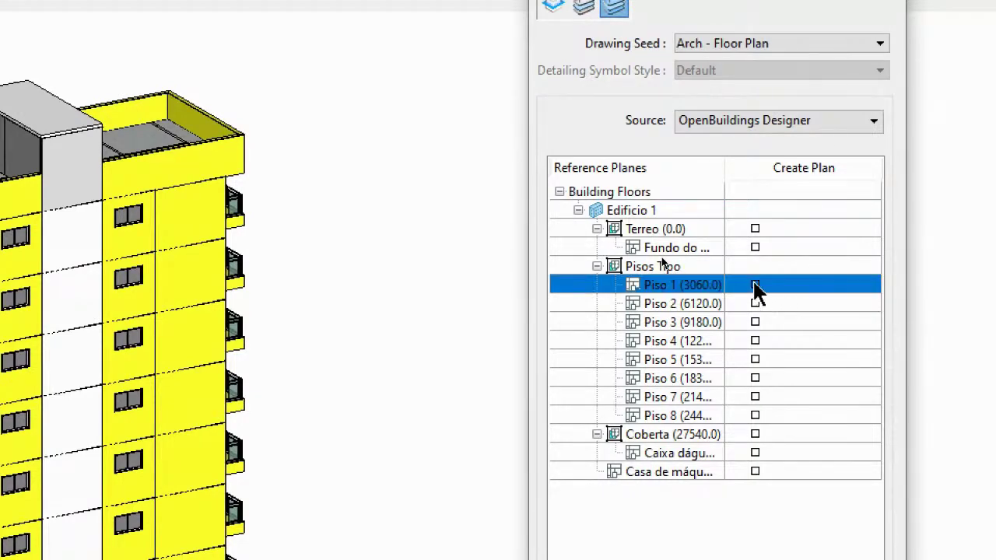
{"action": "left_click", "coordinate": [754, 228]}
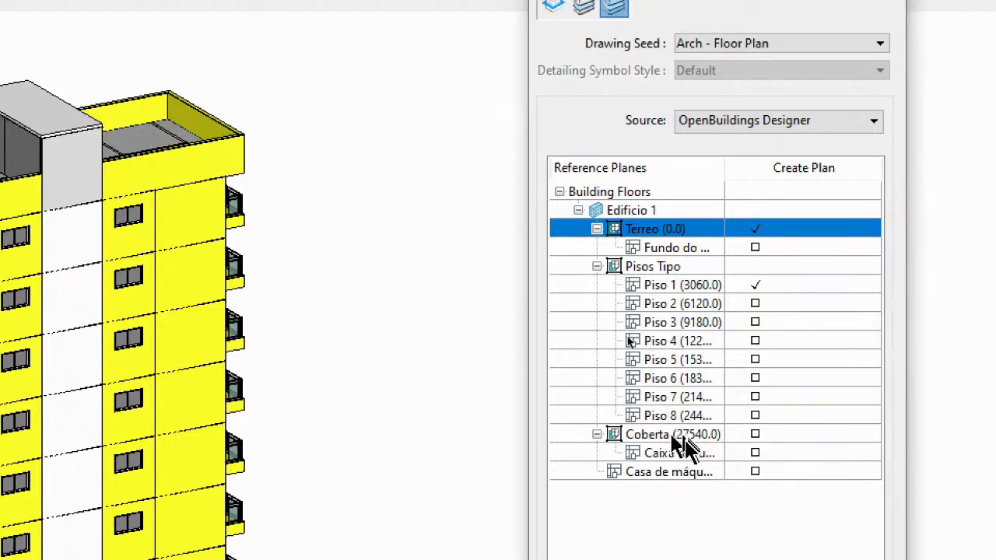
{"action": "left_click", "coordinate": [756, 435]}
{"action": "left_click", "coordinate": [755, 434]}
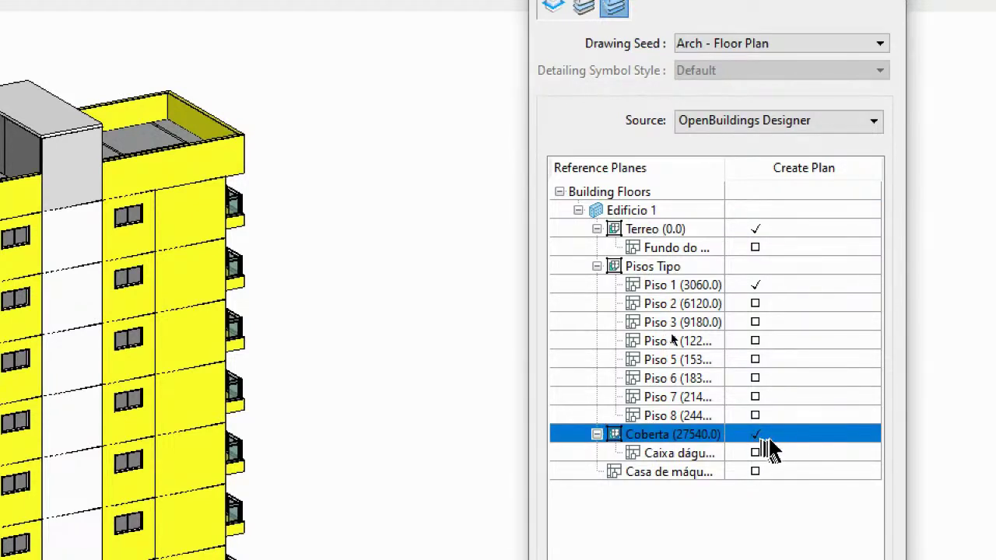
{"action": "left_click", "coordinate": [752, 229]}
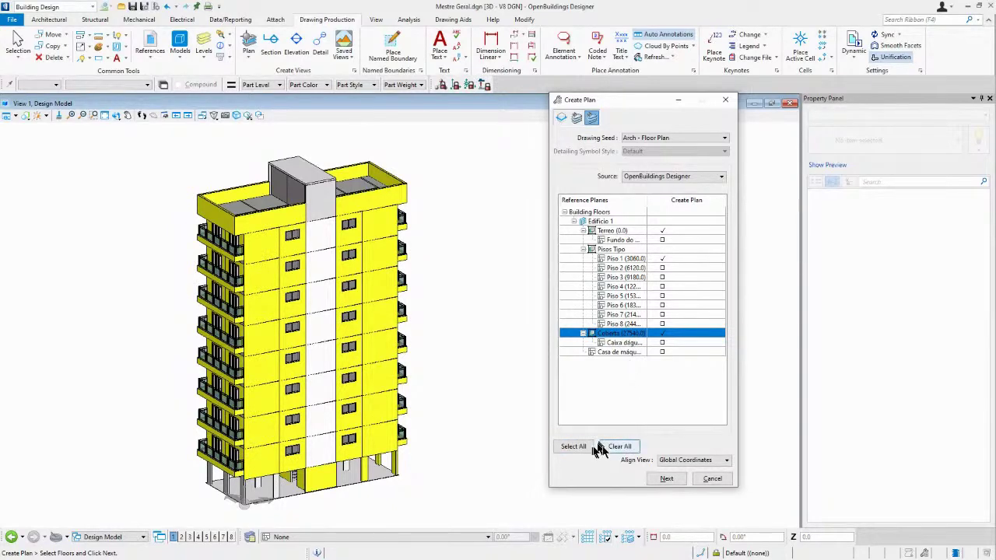
{"action": "left_click", "coordinate": [666, 480]}
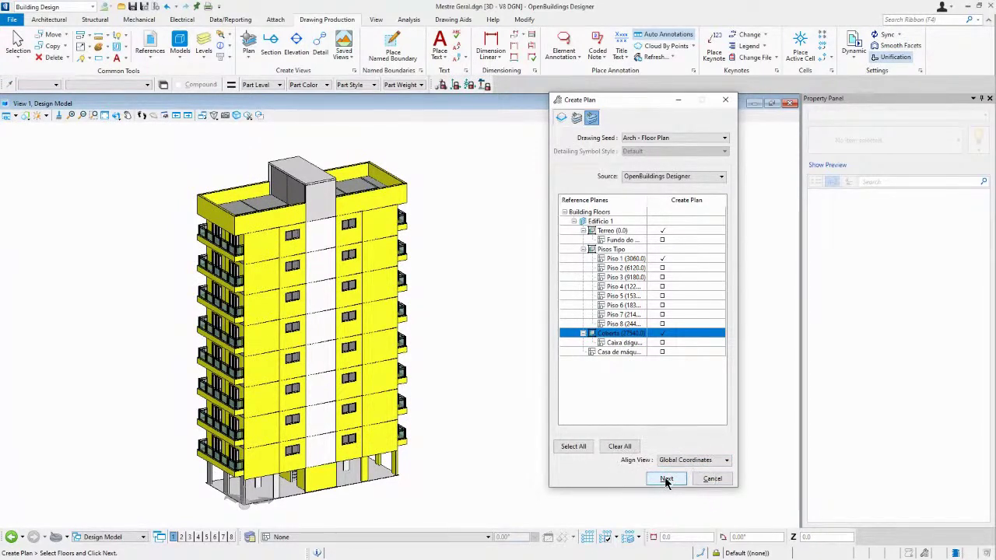
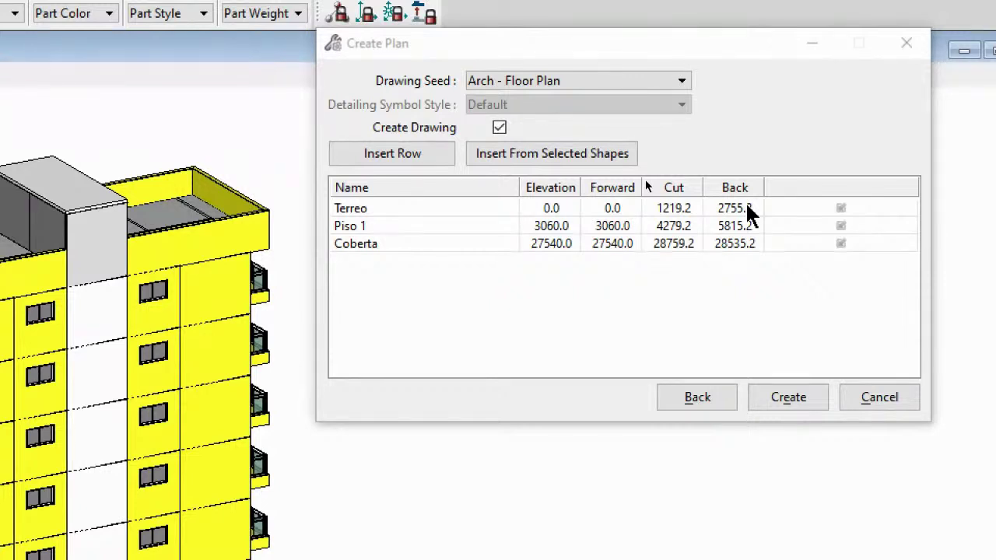
- Set the Terreo plan's cut height to 1400
{"action": "left_click", "coordinate": [747, 209]}
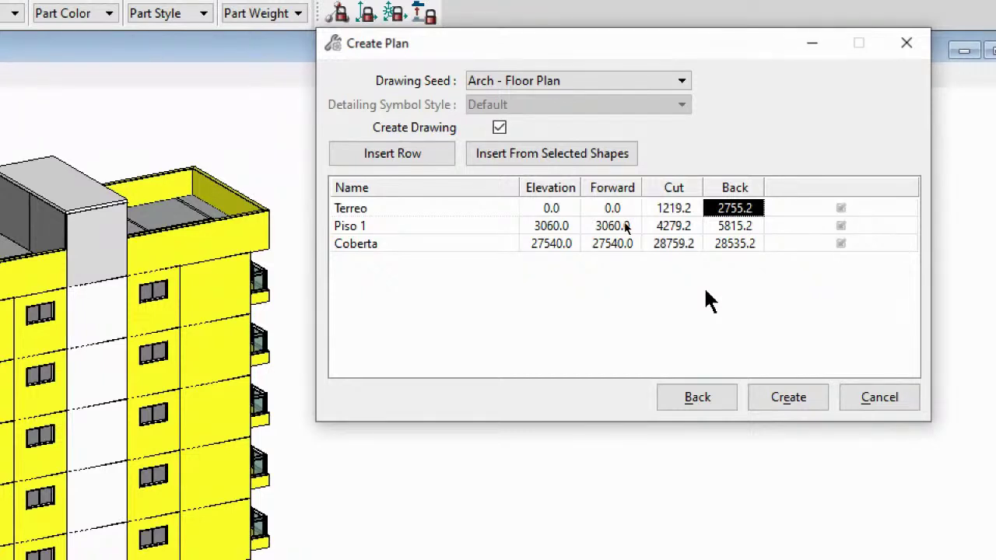
{"action": "left_click", "coordinate": [673, 207]}
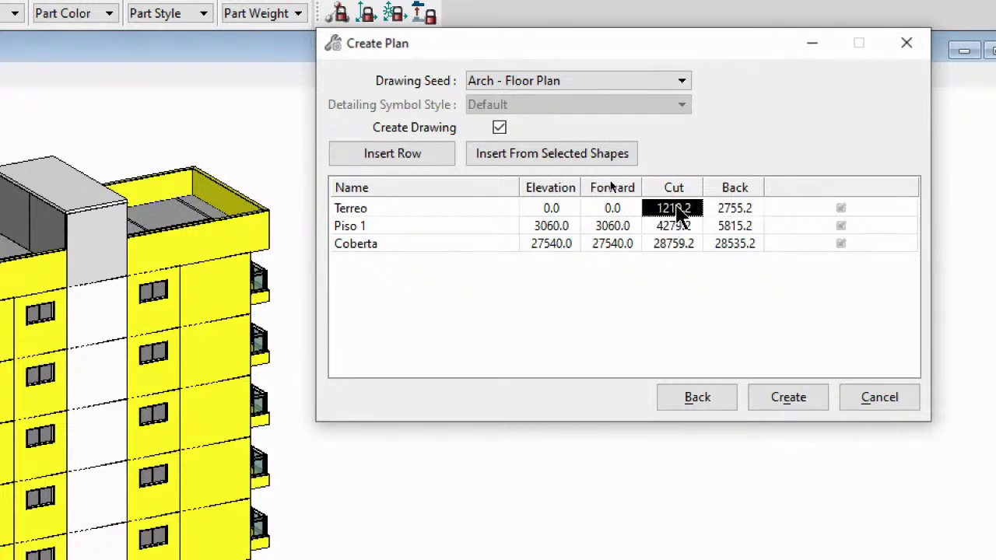
{"action": "key", "text": "Down"}
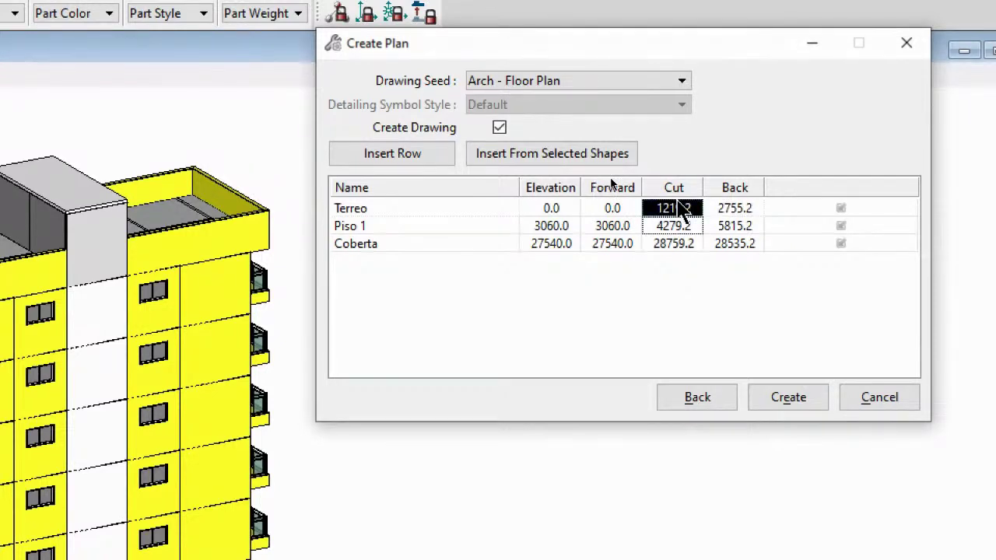
{"action": "left_click", "coordinate": [683, 211]}
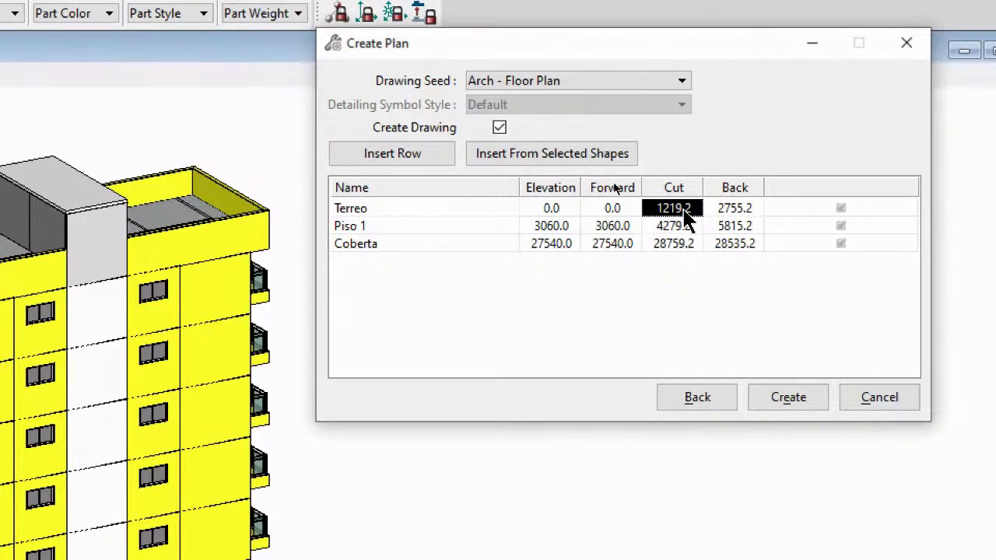
{"action": "key", "text": "Down"}
{"action": "left_click", "coordinate": [683, 211]}
{"action": "left_click", "coordinate": [674, 211]}
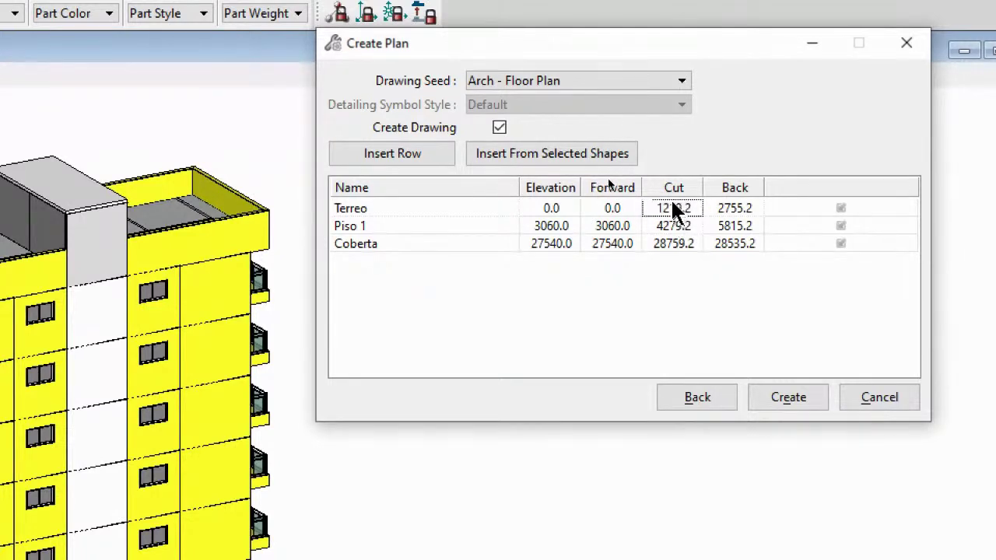
{"action": "left_click", "coordinate": [678, 214]}
{"action": "double_click", "coordinate": [691, 215]}
{"action": "left_click", "coordinate": [690, 208]}
{"action": "key", "text": "BackSpace"}
{"action": "key", "text": "BackSpace"}
{"action": "key", "text": "BackSpace"}
{"action": "key", "text": "BackSpace"}
{"action": "key", "text": "BackSpace"}
{"action": "key", "text": "BackSpace"}
{"action": "type", "text": "1400"}
{"action": "key", "text": "Tab"}
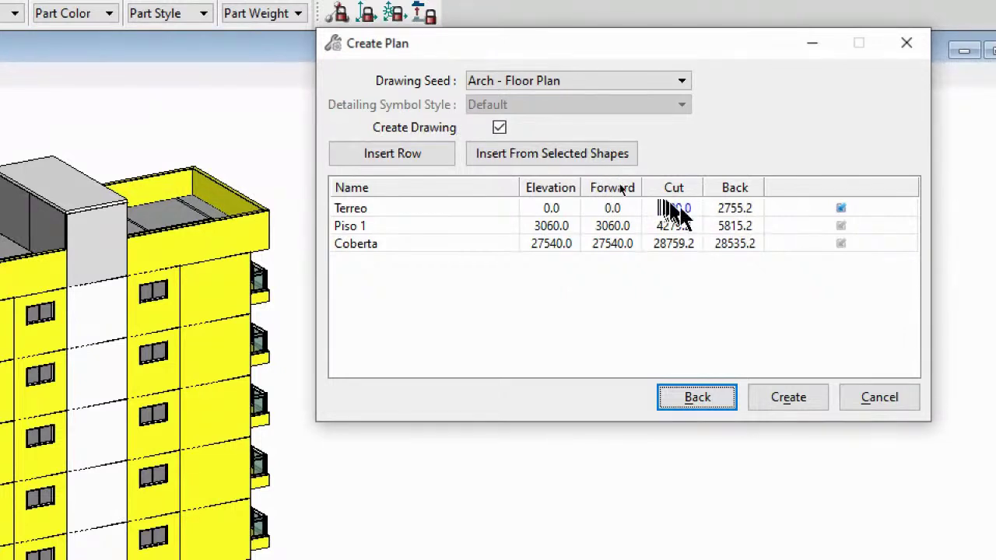
- Set the Piso 1 plan's cut height to 4300
{"action": "left_click", "coordinate": [570, 242]}
{"action": "left_click", "coordinate": [566, 227]}
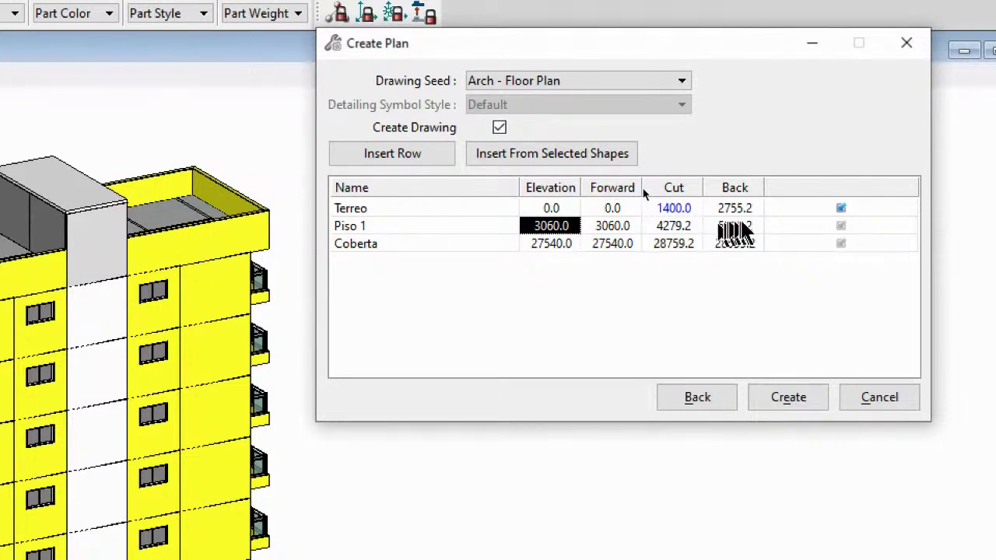
{"action": "left_click", "coordinate": [674, 226]}
{"action": "left_click", "coordinate": [676, 226]}
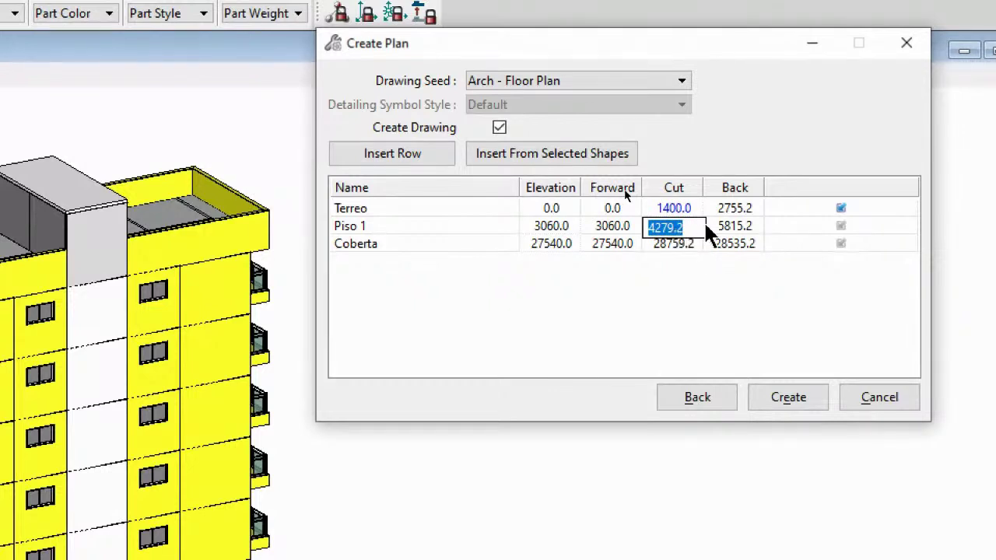
{"action": "type", "text": "4300"}
{"action": "key", "text": "Return"}
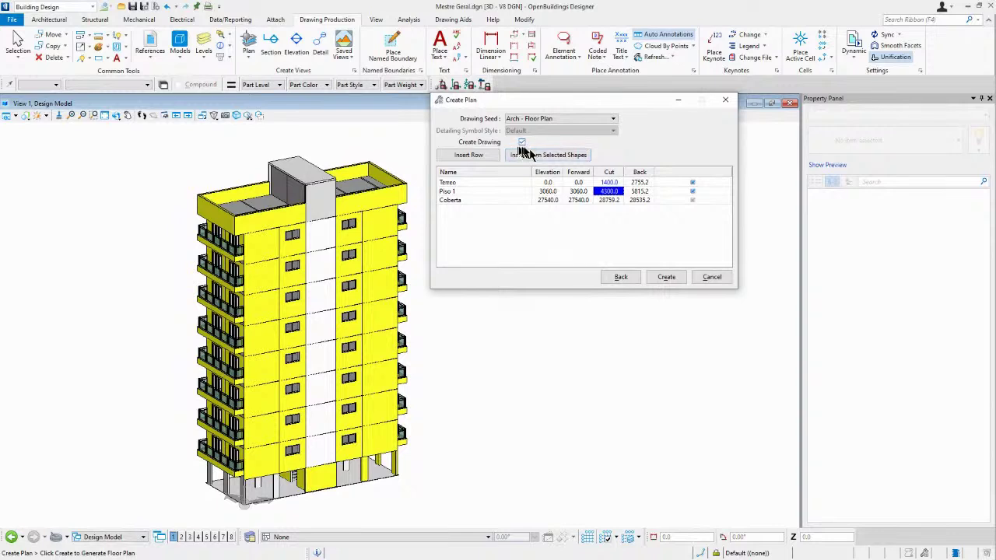
- Start creating the floor plans and name the ground floor drawing Planta Baixa do Terreo
{"action": "left_click", "coordinate": [673, 281]}
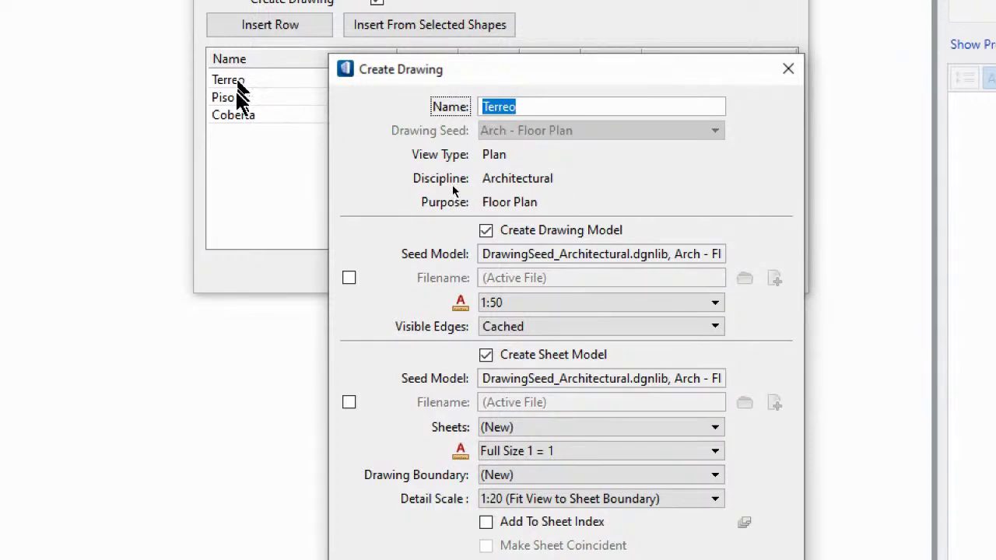
{"action": "left_click", "coordinate": [532, 109]}
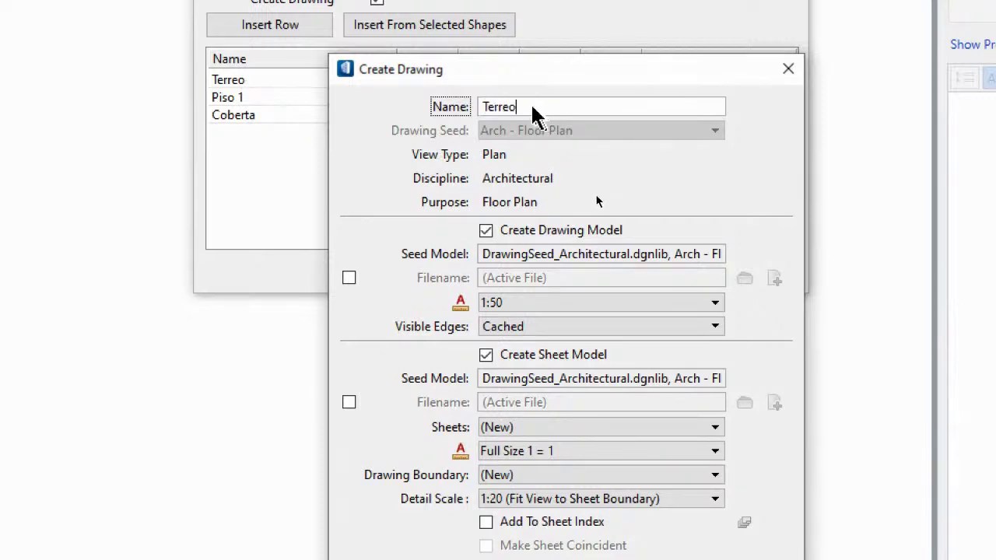
{"action": "left_click", "coordinate": [483, 108]}
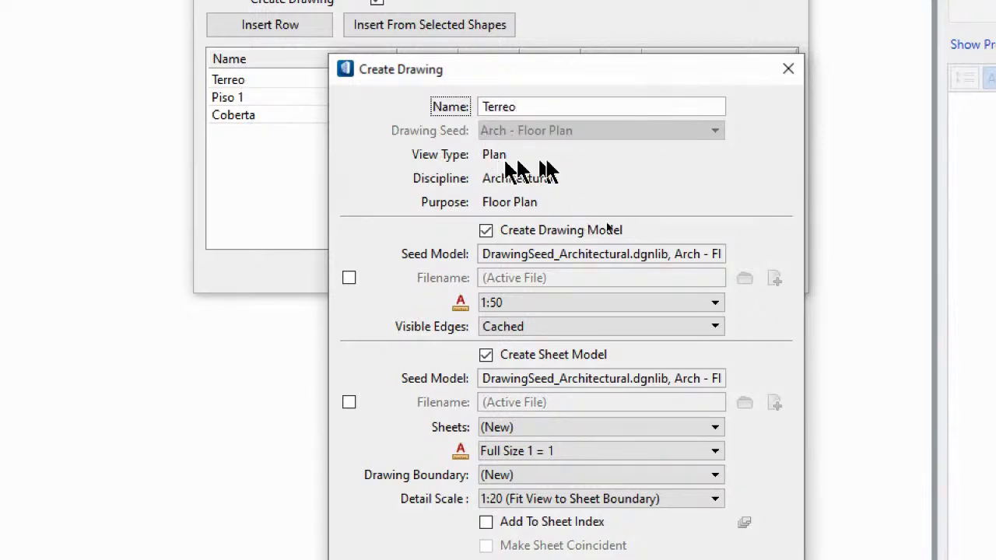
{"action": "type", "text": "Planta B"}
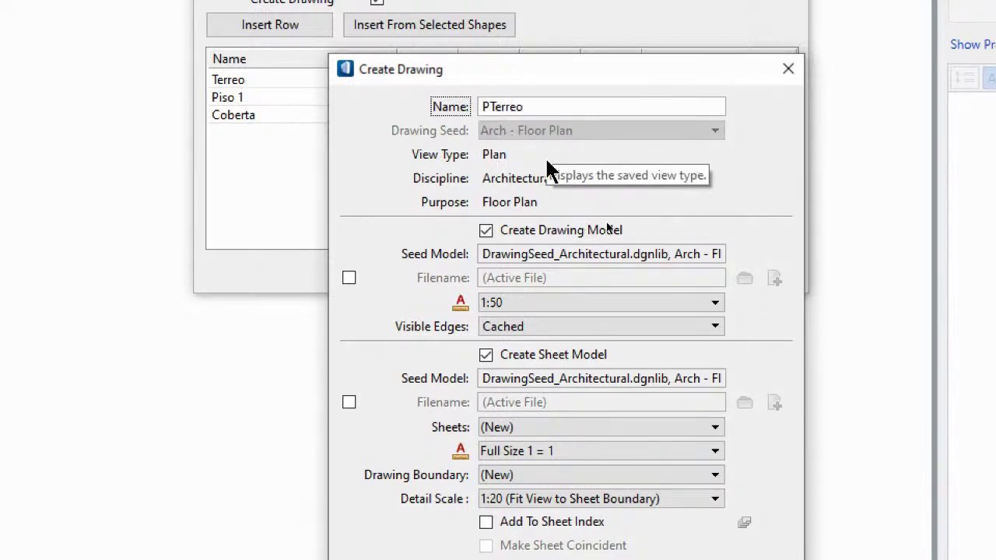
{"action": "type", "text": "aixa"}
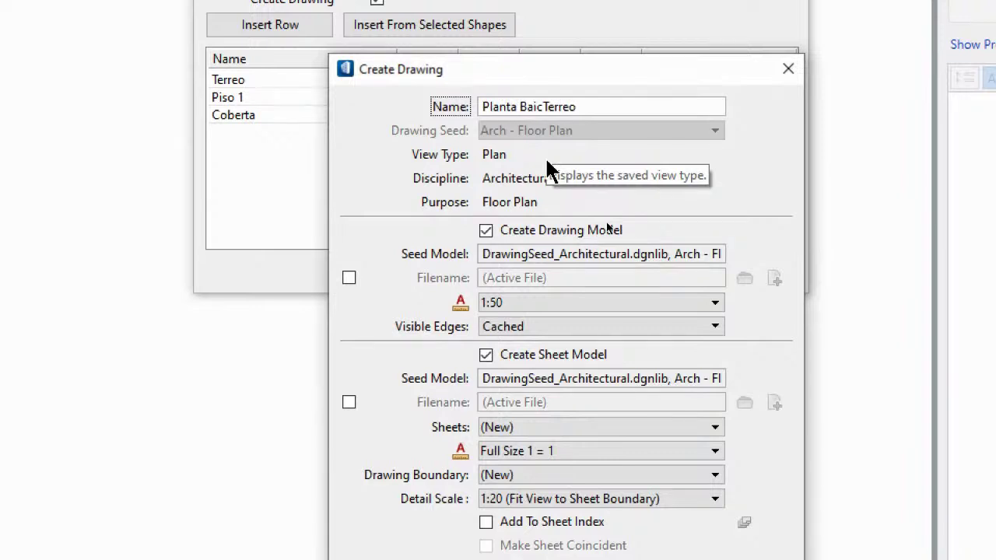
{"action": "type", "text": " do"}
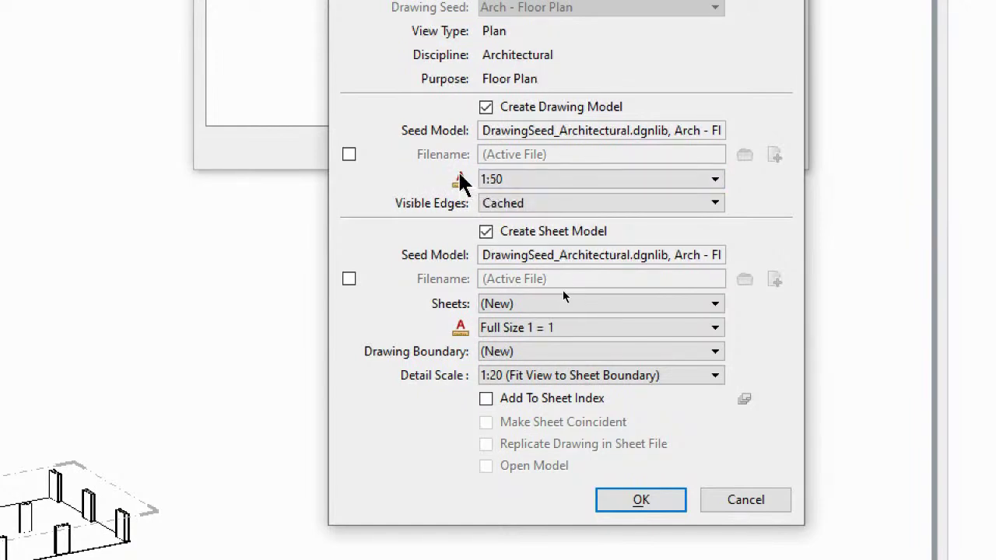
- Review the drawing model's annotation scale choices and its separate-file option, keeping 1:50 and the active file
{"action": "left_click", "coordinate": [498, 179]}
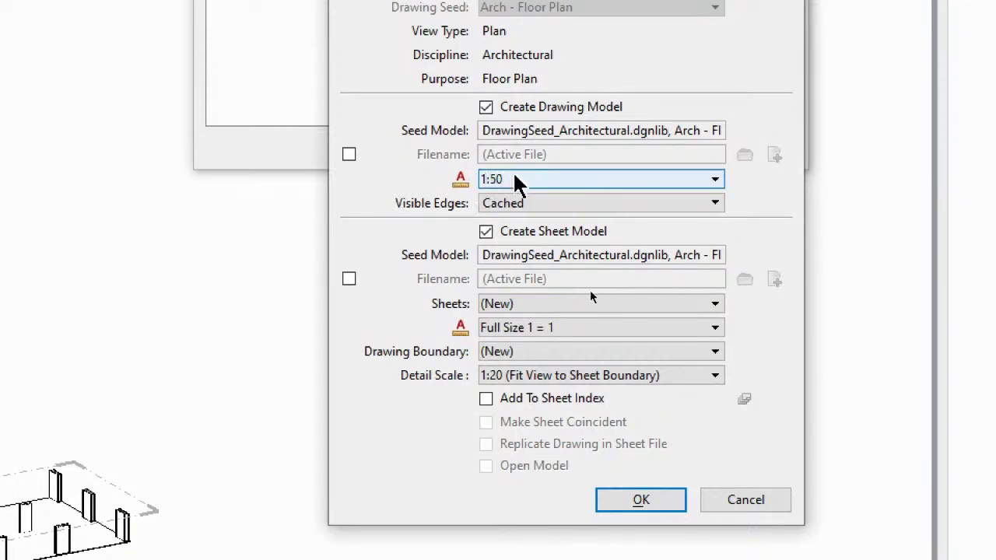
{"action": "left_click", "coordinate": [500, 182]}
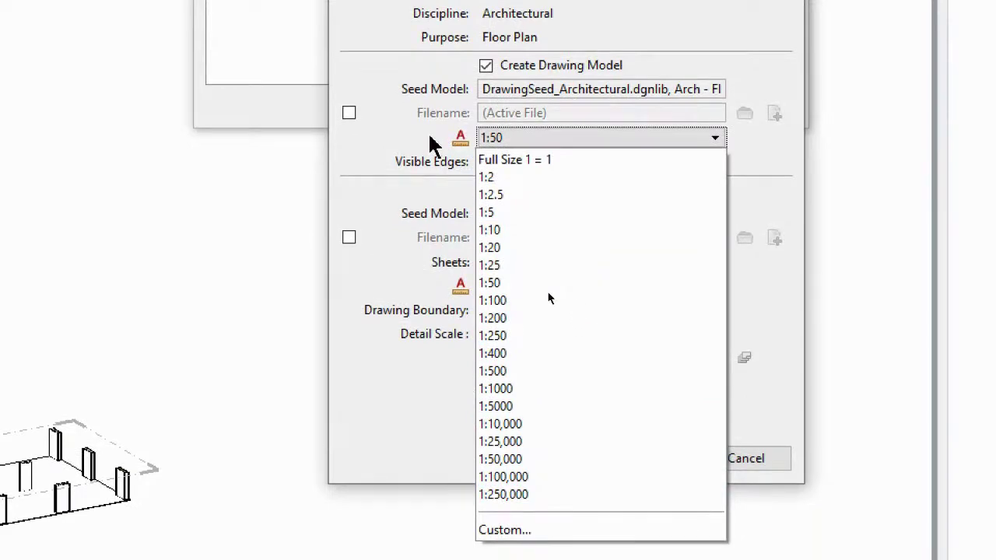
{"action": "left_click", "coordinate": [454, 138]}
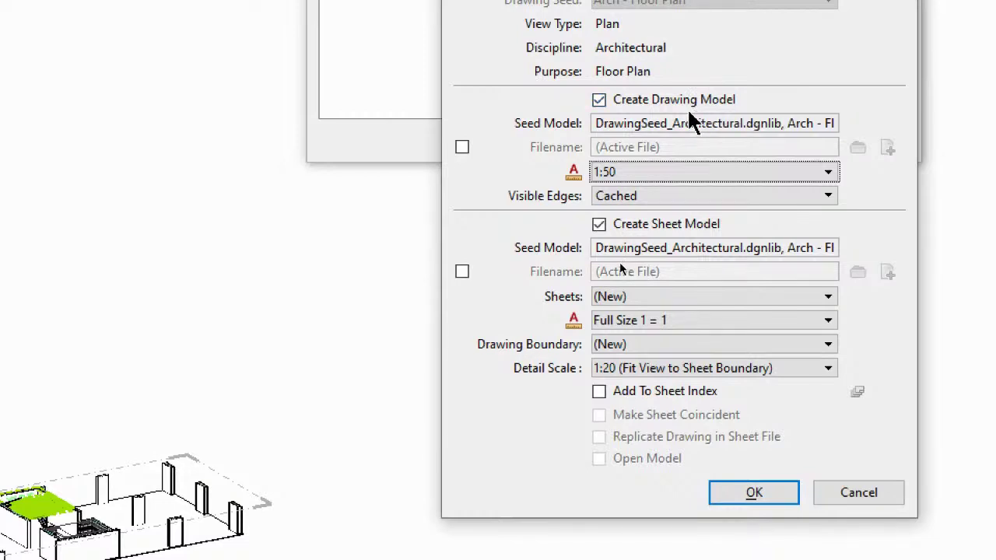
{"action": "left_click", "coordinate": [462, 148]}
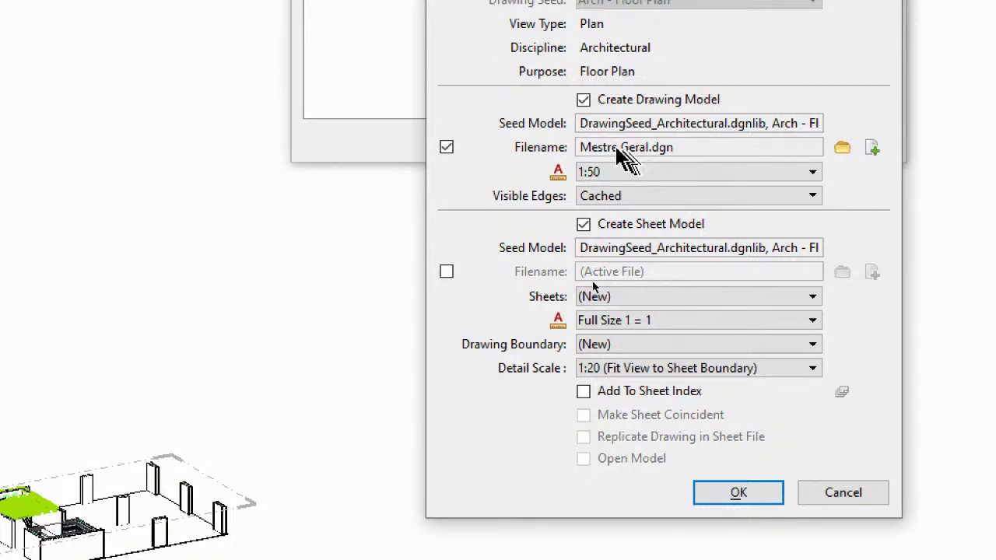
{"action": "left_click", "coordinate": [446, 147]}
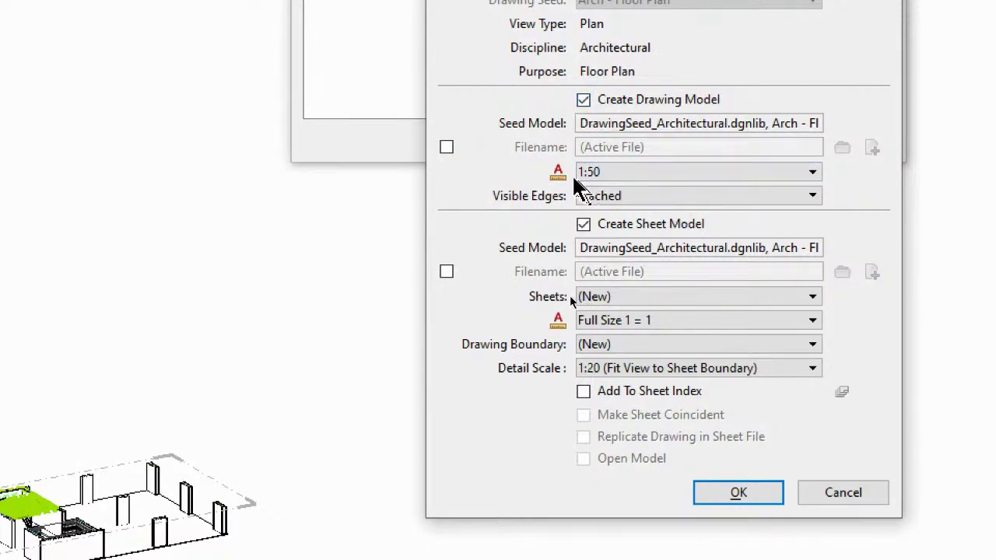
- Try Dynamic visible edges for the drawing model and restore the Cached option
{"action": "left_click", "coordinate": [519, 204]}
{"action": "left_click", "coordinate": [641, 201]}
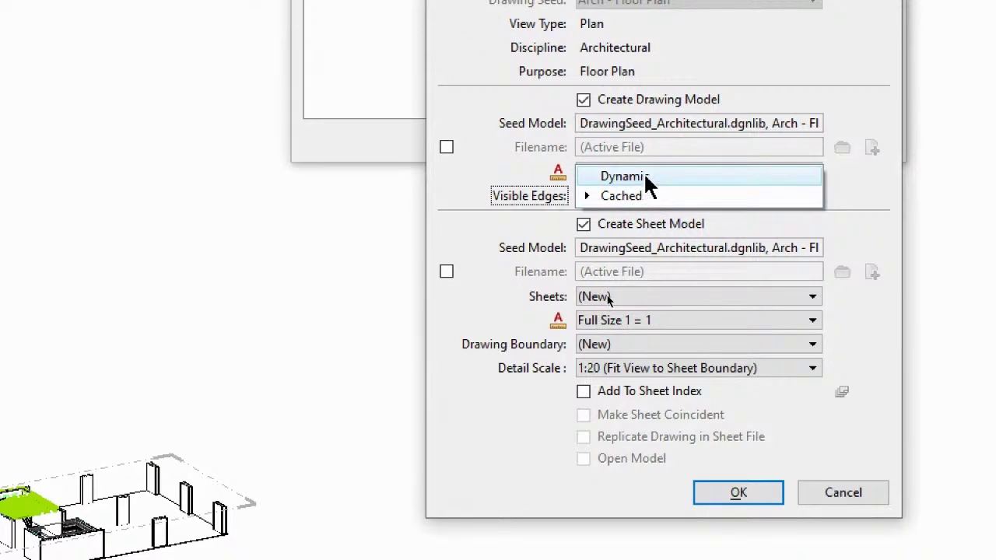
{"action": "left_click", "coordinate": [648, 177]}
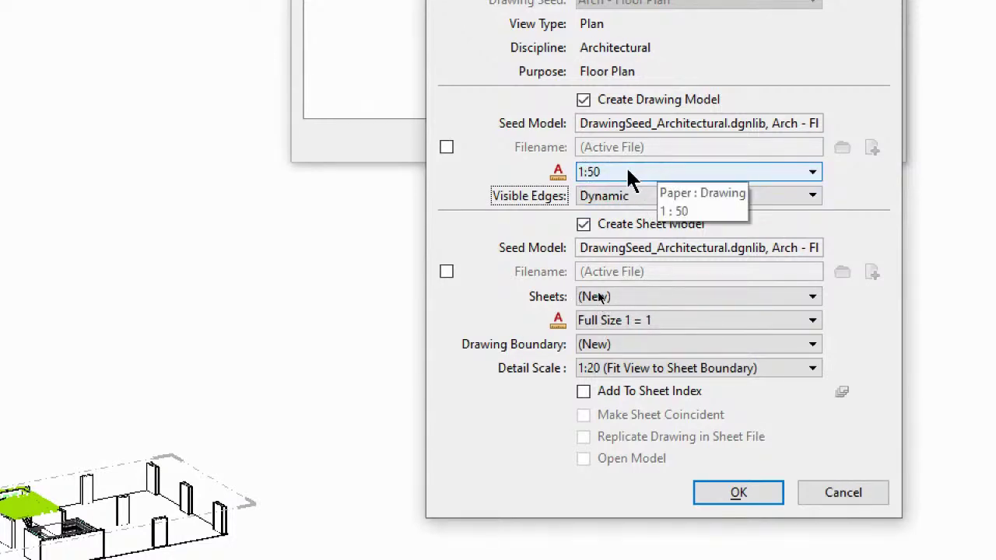
{"action": "left_click", "coordinate": [643, 199]}
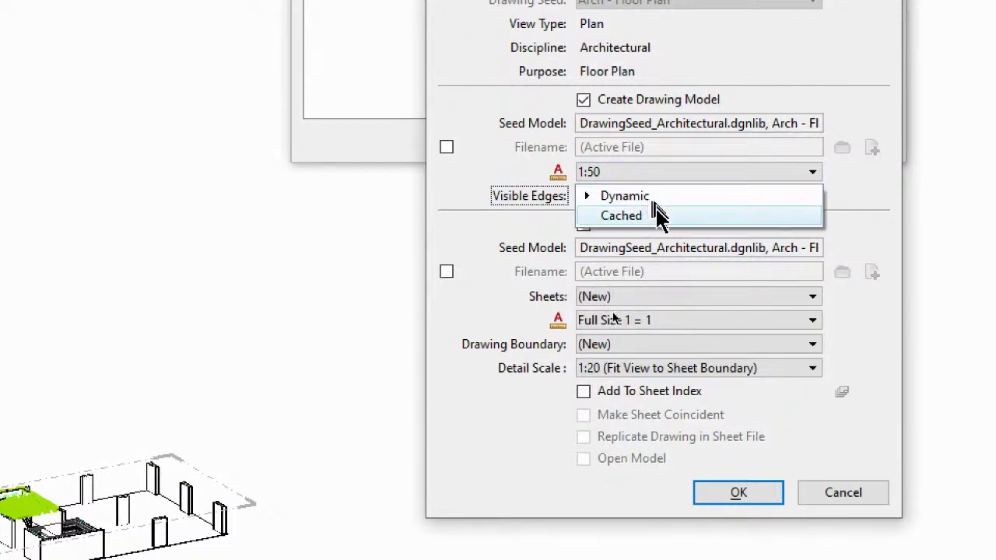
{"action": "left_click", "coordinate": [636, 218]}
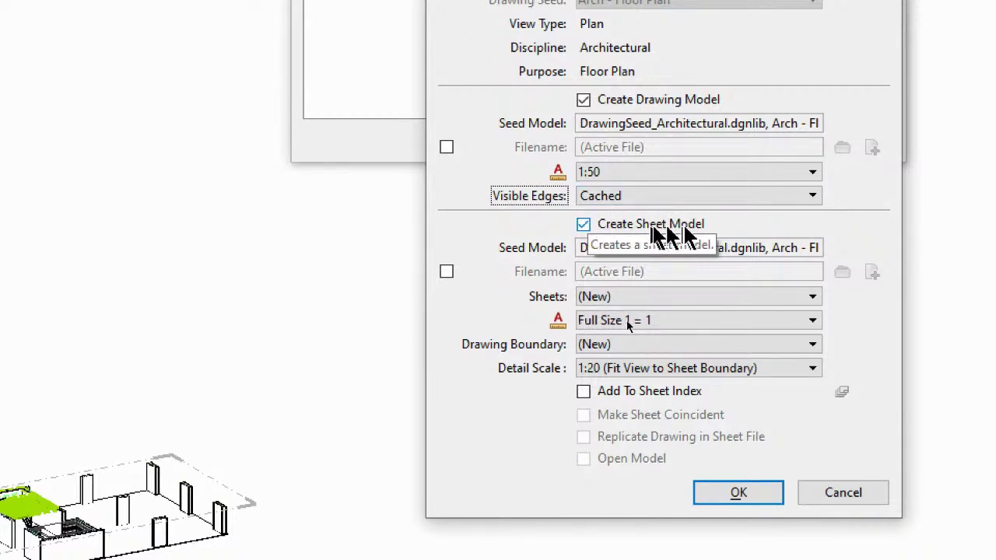
- Try excluding the sheet model from the Terreo drawing and re-enable its creation
{"action": "left_click", "coordinate": [583, 224]}
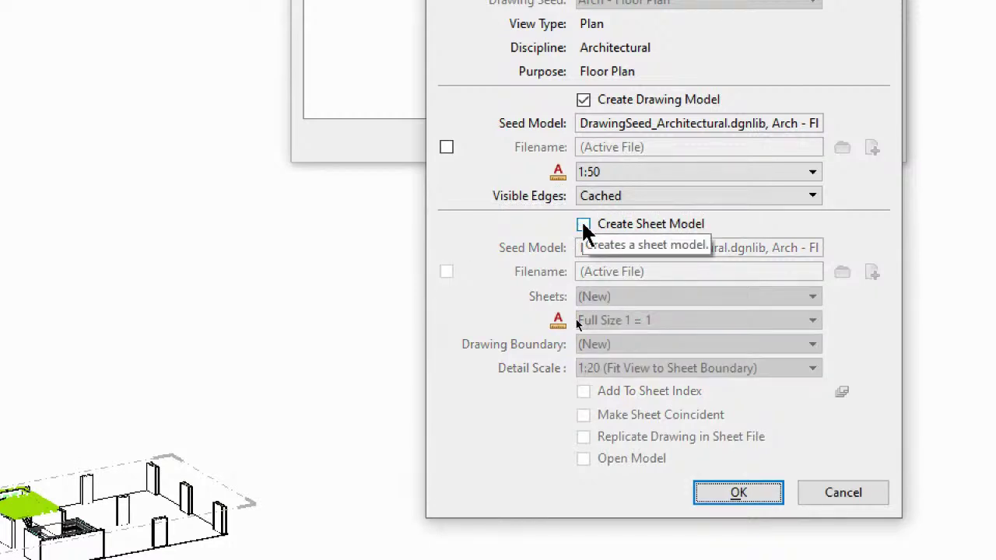
{"action": "left_click", "coordinate": [583, 225]}
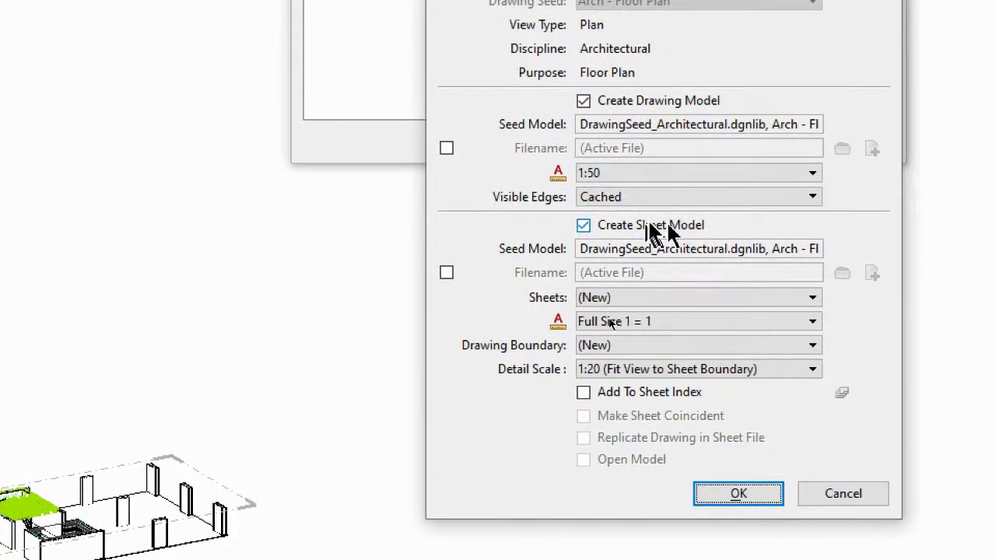
{"action": "left_click", "coordinate": [583, 227]}
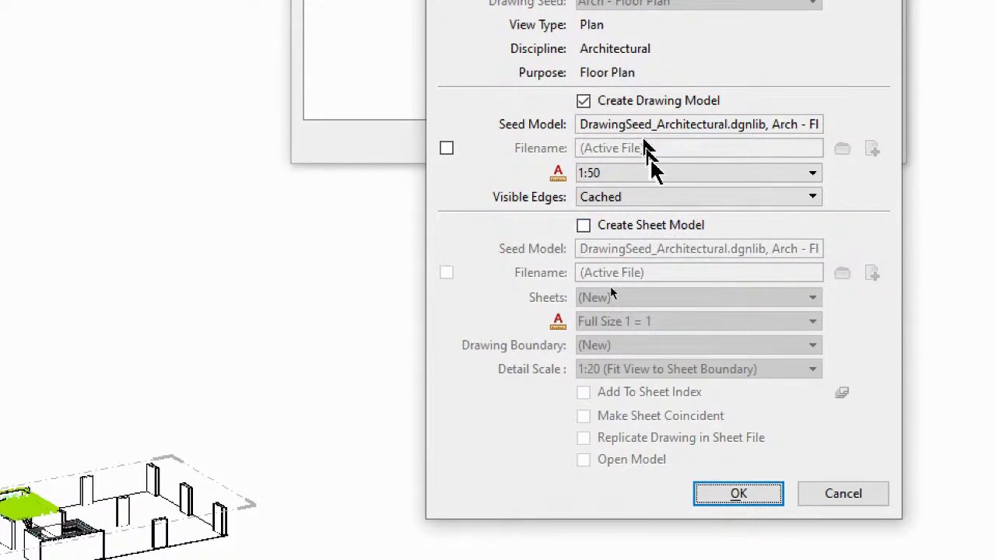
{"action": "left_click", "coordinate": [584, 226]}
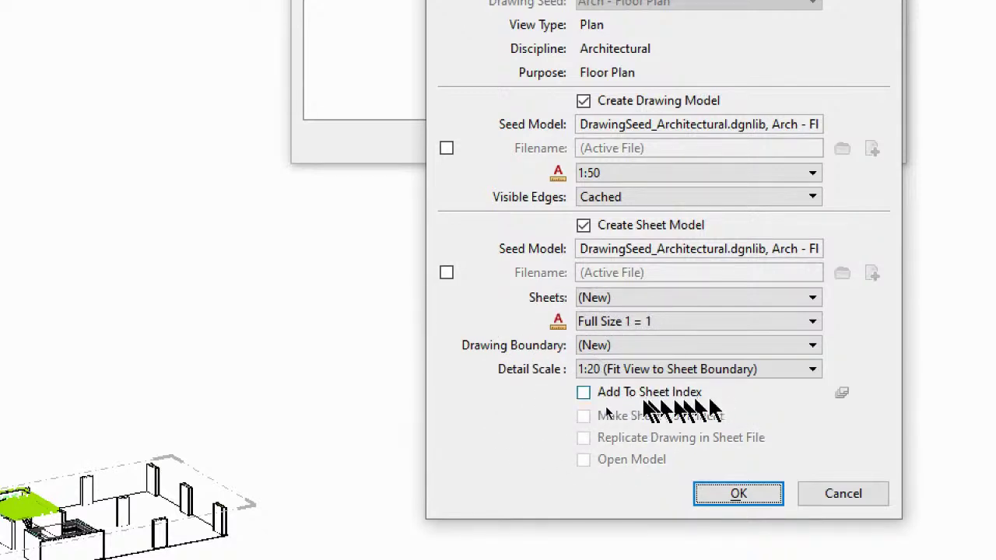
- Try adding the new sheet to the sheet index and turn the option off again
{"action": "left_click", "coordinate": [583, 393]}
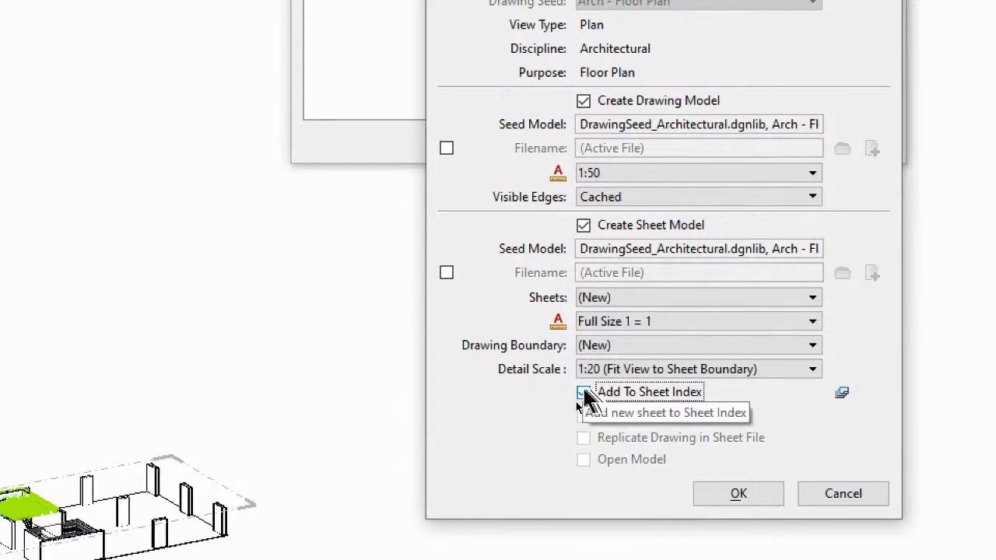
{"action": "left_click", "coordinate": [583, 394]}
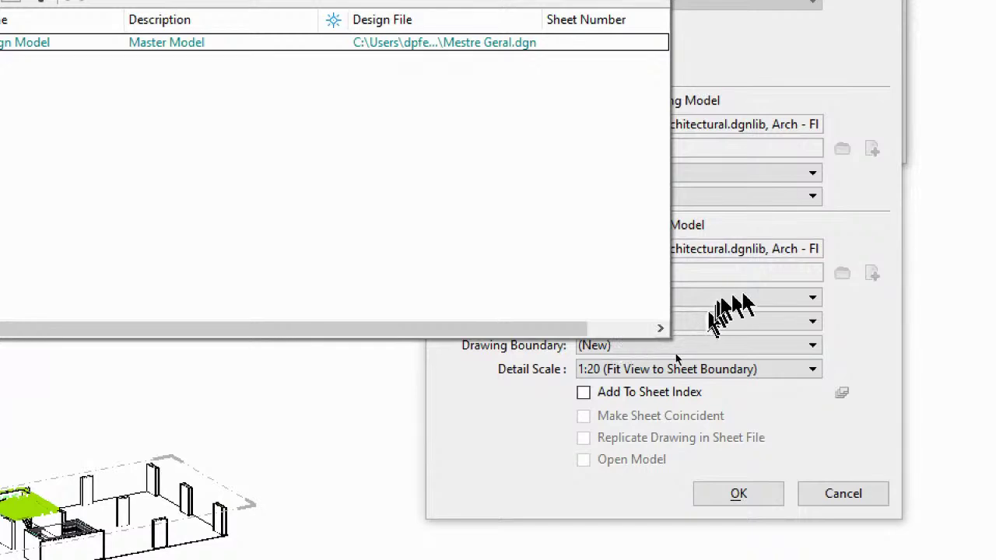
{"action": "left_click", "coordinate": [864, 311]}
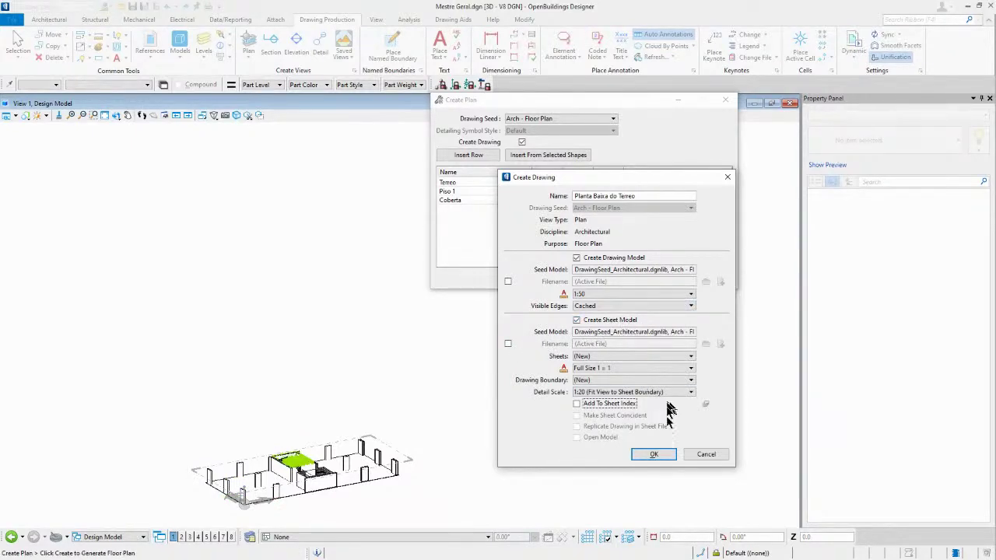
- Create the Planta Baixa do Terreo drawing with its drawing and sheet models, and continue to the next floor
{"action": "left_click", "coordinate": [654, 455]}
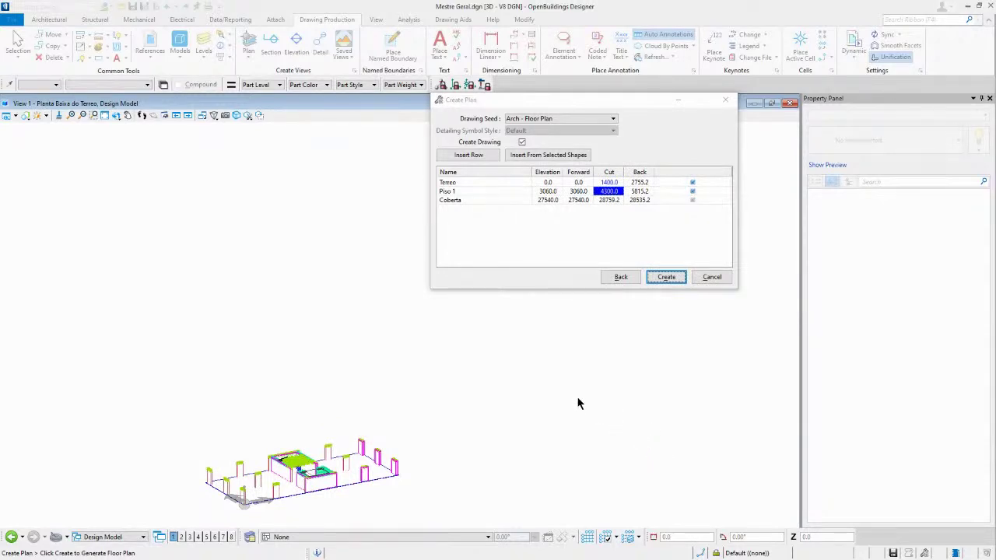
{"action": "key", "text": "Return"}
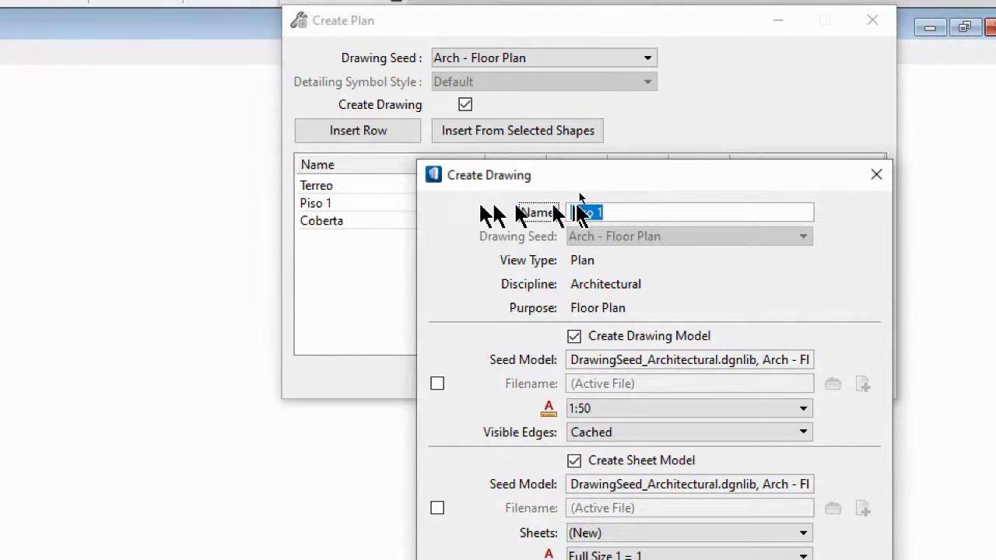
- Name the Piso 1 drawing Pavimento Tipo and create it with its drawing and sheet models
{"action": "left_click", "coordinate": [622, 219]}
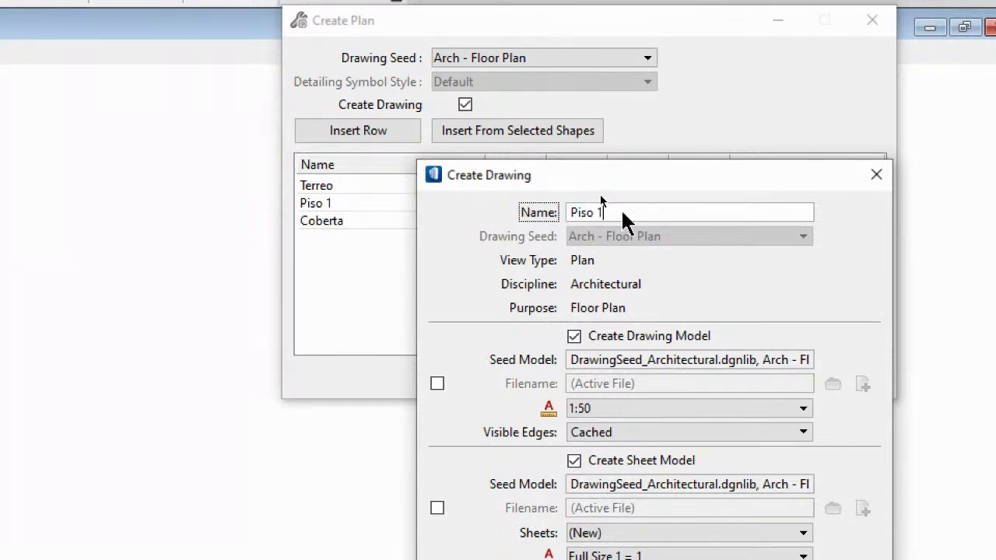
{"action": "left_click_drag", "start_coordinate": [611, 218], "coordinate": [566, 221]}
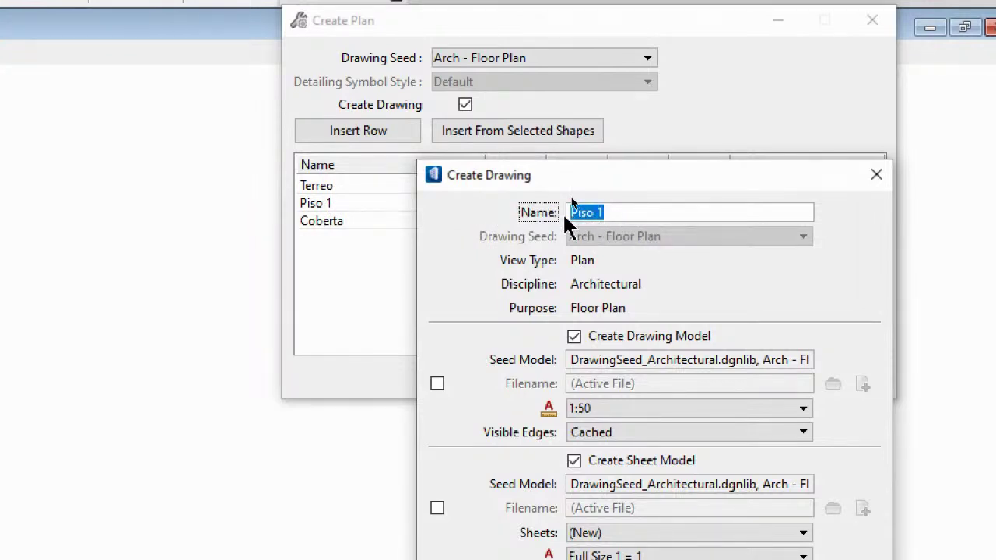
{"action": "type", "text": "Primeir"}
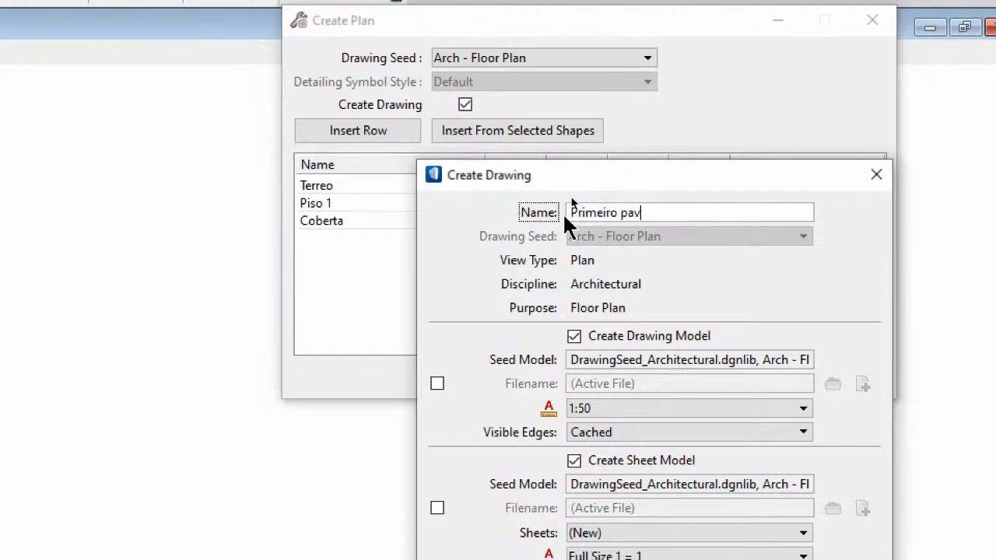
{"action": "key", "text": "BackSpace"}
{"action": "key", "text": "BackSpace"}
{"action": "key", "text": "BackSpace"}
{"action": "key", "text": "BackSpace"}
{"action": "key", "text": "BackSpace"}
{"action": "key", "text": "BackSpace"}
{"action": "key", "text": "BackSpace"}
{"action": "key", "text": "BackSpace"}
{"action": "key", "text": "BackSpace"}
{"action": "key", "text": "BackSpace"}
{"action": "key", "text": "BackSpace"}
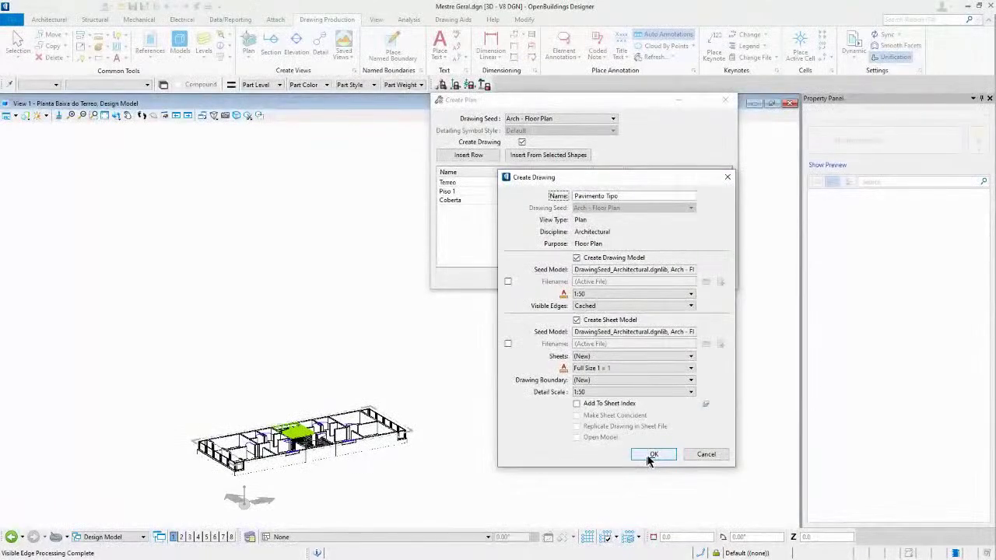
{"action": "left_click", "coordinate": [723, 401]}
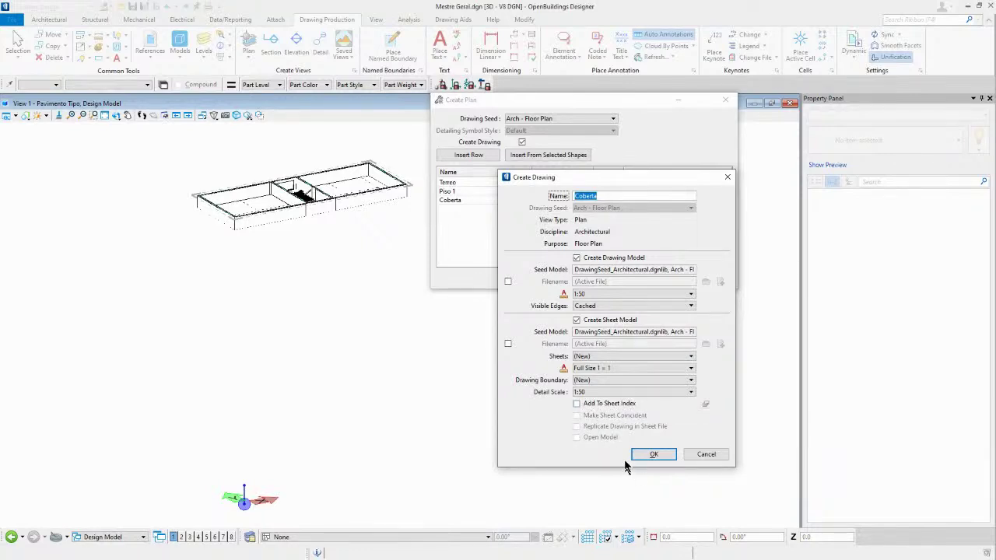
- Create the Coberta drawing with its drawing and sheet models under its existing name, and close the plan creation dialog
{"action": "left_click", "coordinate": [652, 456]}
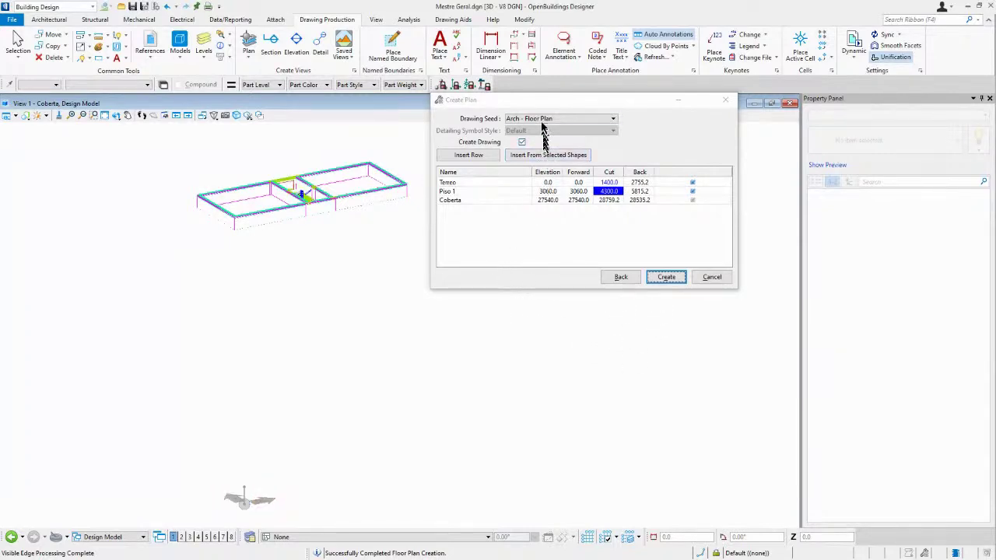
{"action": "left_click_drag", "start_coordinate": [538, 109], "coordinate": [565, 114]}
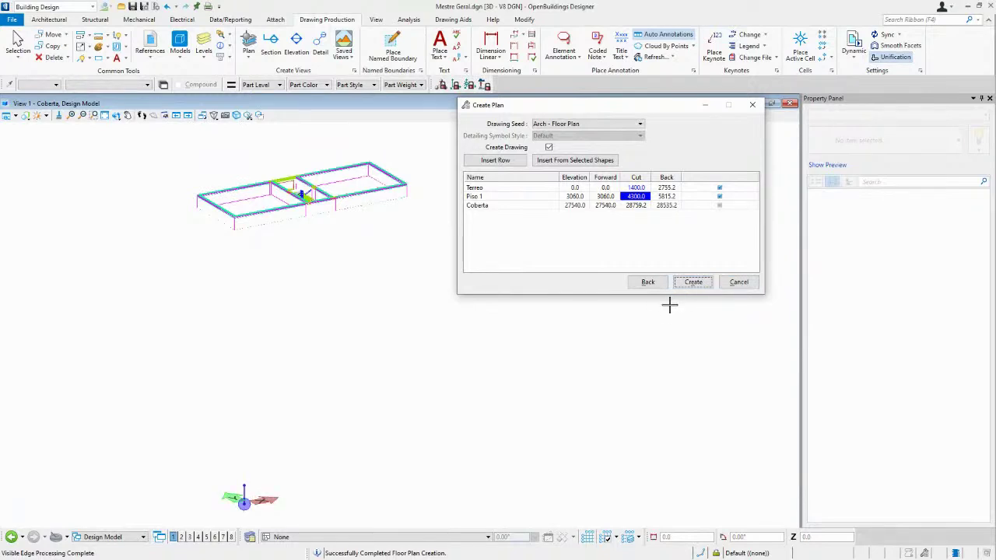
{"action": "left_click", "coordinate": [739, 282]}
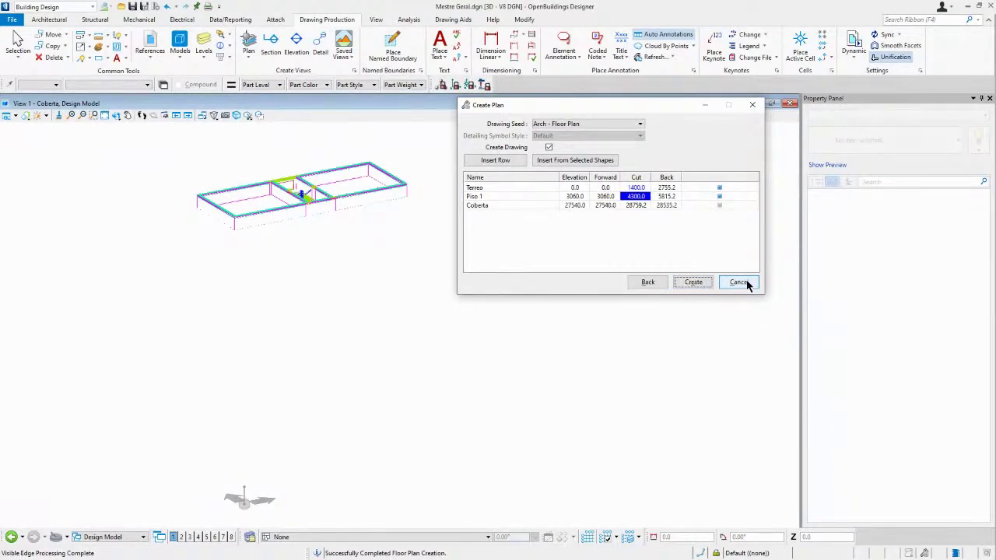
{"action": "left_click", "coordinate": [738, 282]}
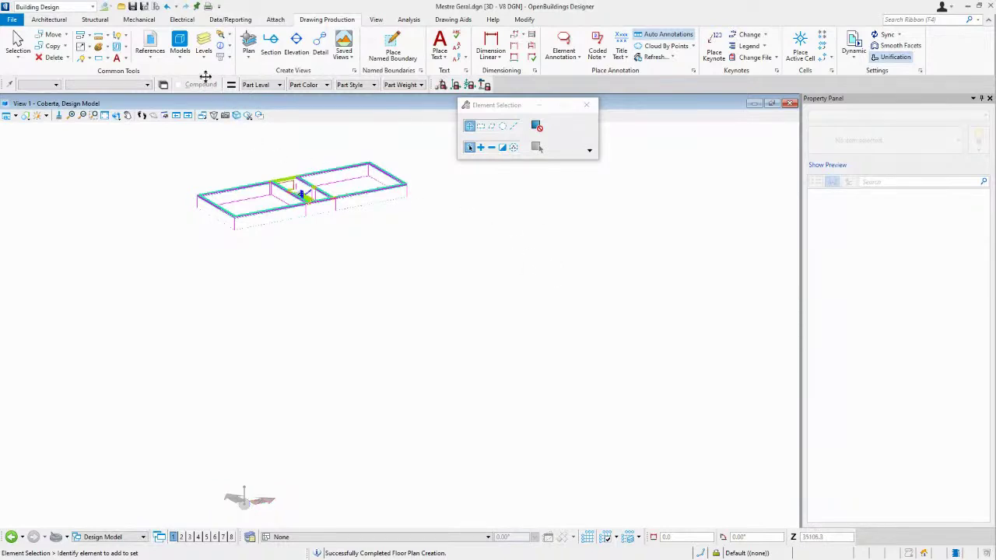
- Review the drawing and sheet models listed in the file, and close the list
{"action": "left_click", "coordinate": [181, 49]}
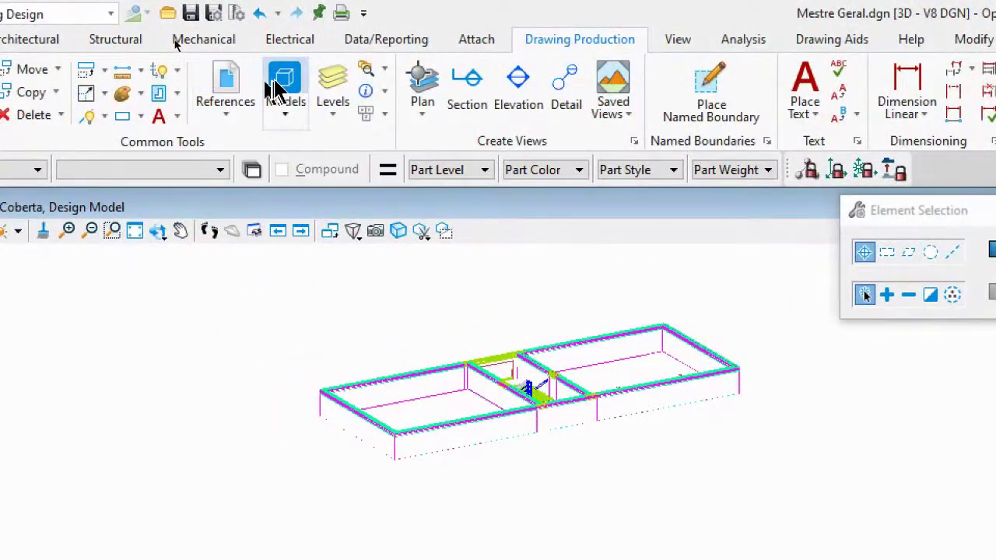
{"action": "left_click", "coordinate": [295, 87]}
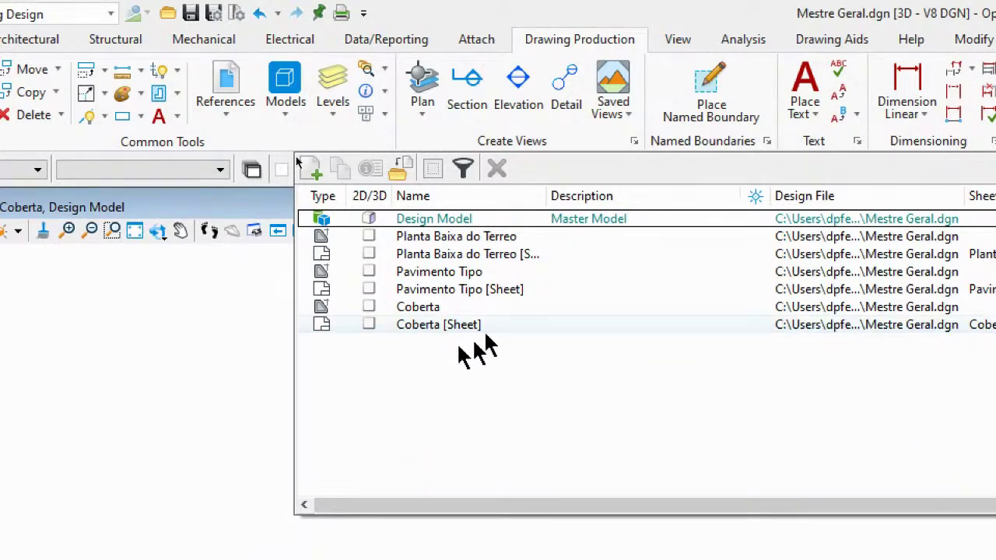
{"action": "key", "text": "Escape"}
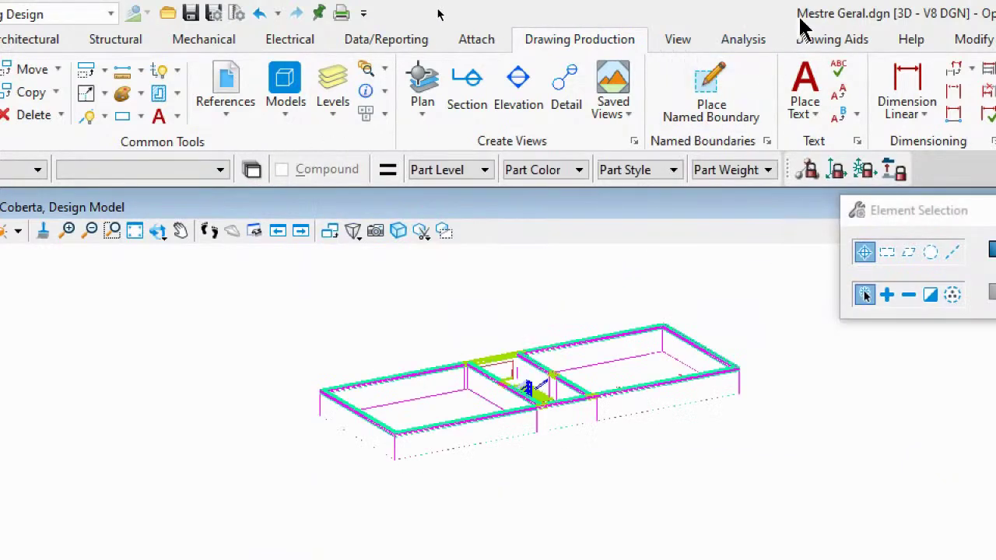
- Widen the Name column in the models list, open Pavimento Tipo [Sheet] and inspect the drawing title below the plan
{"action": "left_click", "coordinate": [288, 86]}
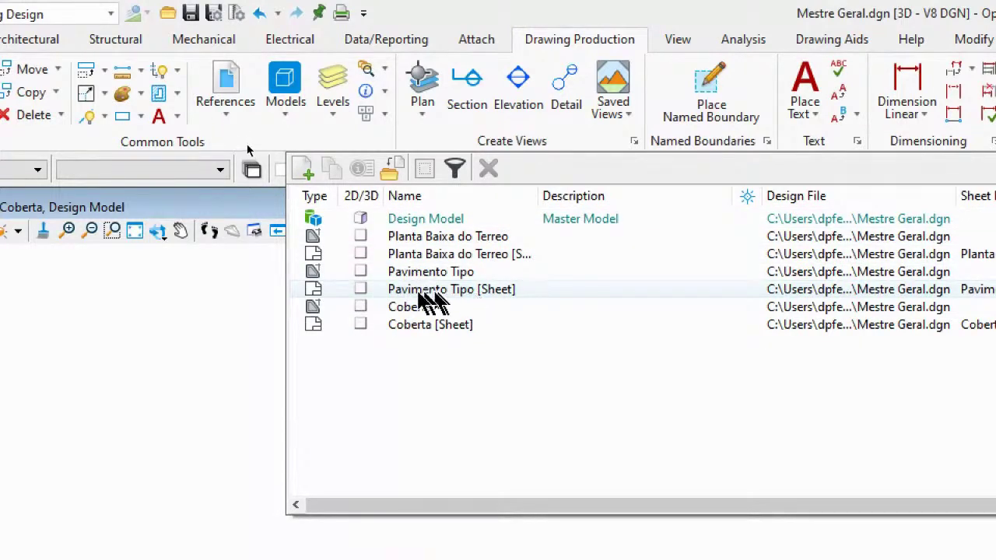
{"action": "left_click", "coordinate": [498, 290]}
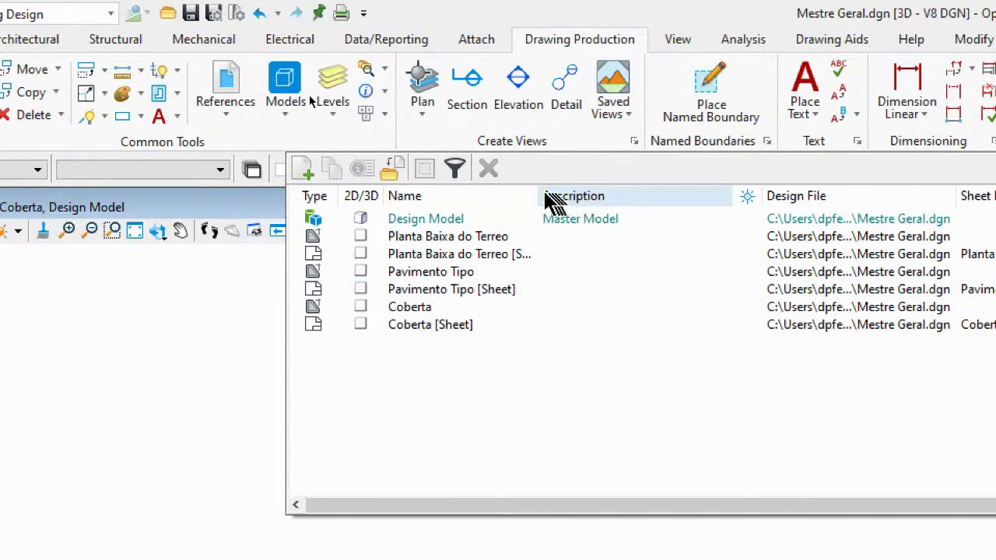
{"action": "left_click_drag", "start_coordinate": [535, 196], "coordinate": [613, 193]}
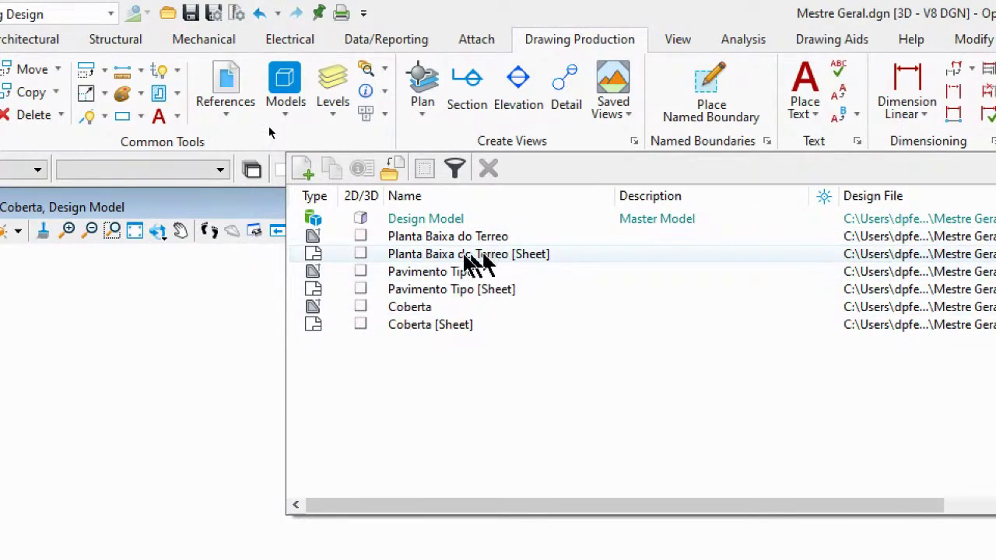
{"action": "left_click", "coordinate": [448, 294]}
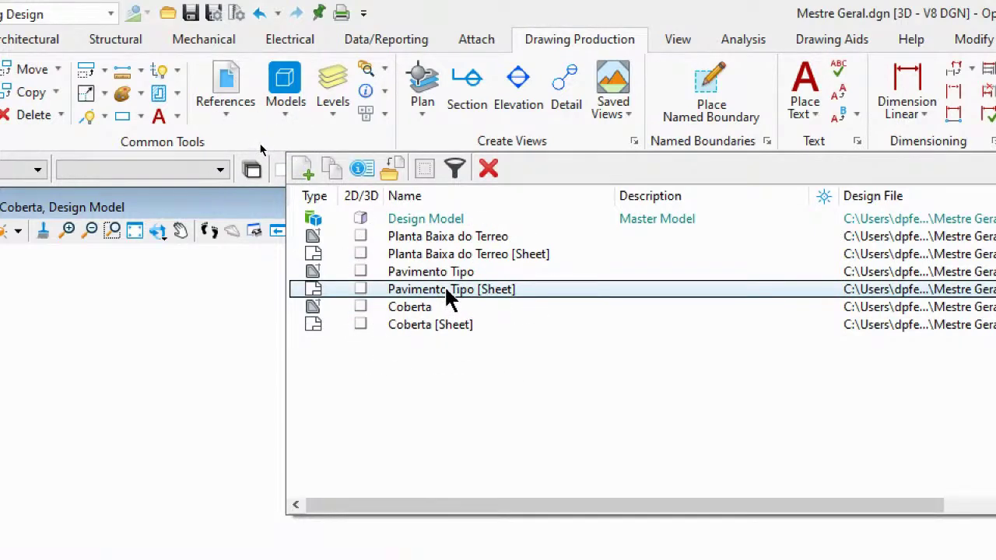
{"action": "double_click", "coordinate": [449, 300]}
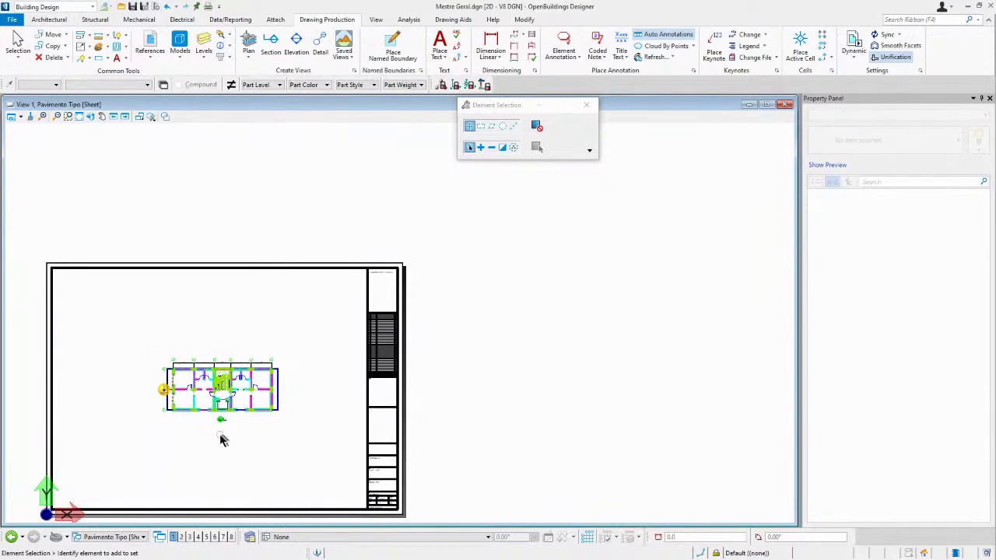
{"action": "scroll", "coordinate": [221, 440], "scroll_direction": "up", "scroll_amount": 10}
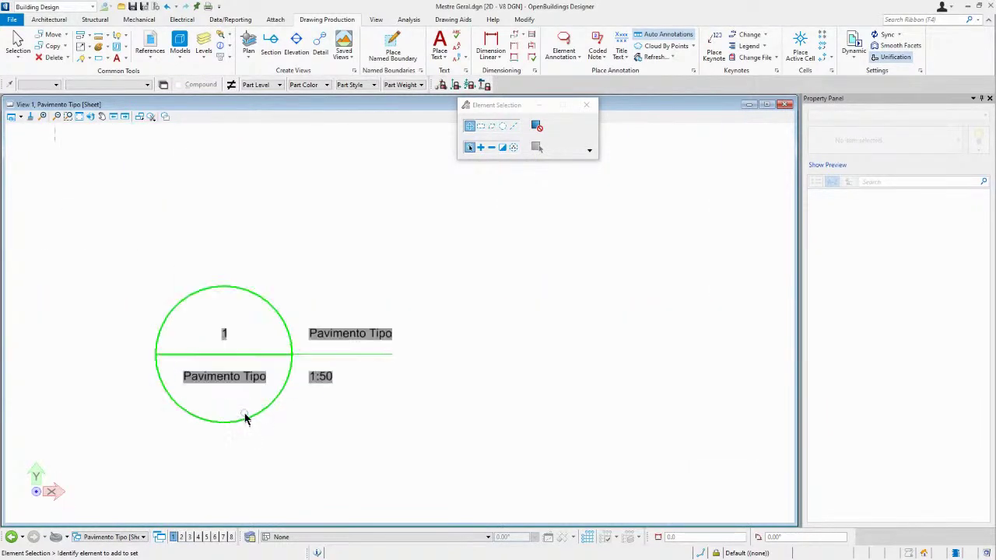
- Examine the Pavimento Tipo sheet: the drawing title with its scale, the stairs, and the grid line dimensions
{"action": "scroll", "coordinate": [242, 415], "scroll_direction": "up", "scroll_amount": 3}
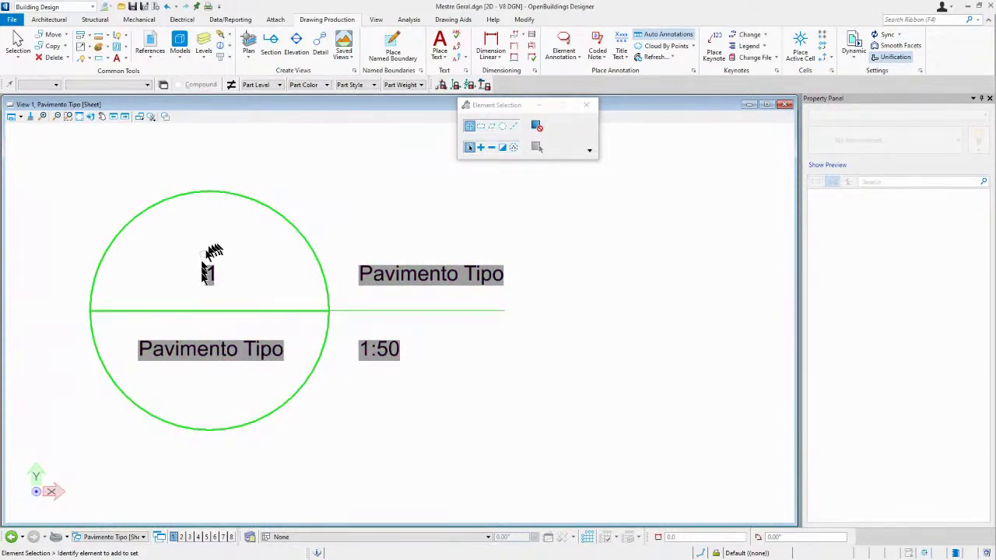
{"action": "scroll", "coordinate": [310, 411], "scroll_direction": "down", "scroll_amount": 6}
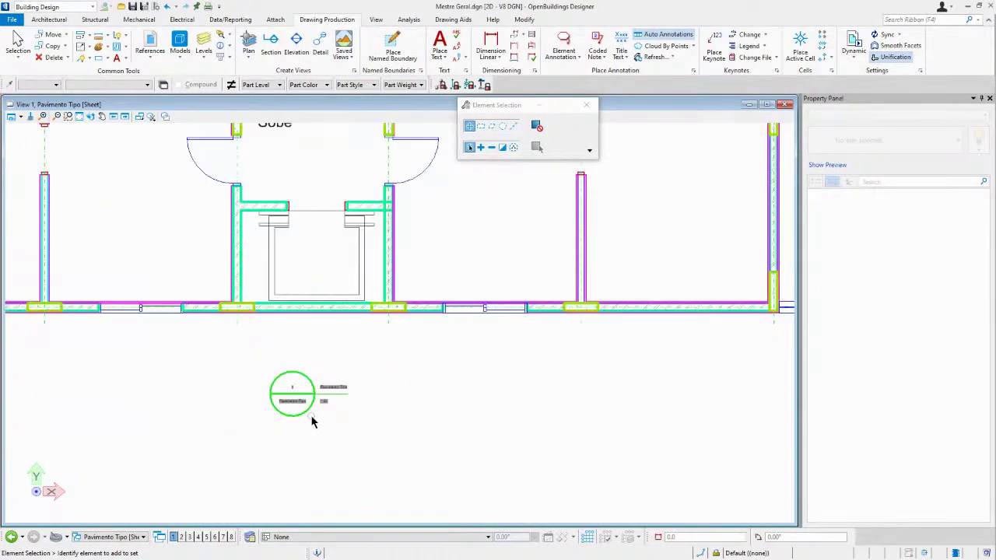
{"action": "scroll", "coordinate": [315, 426], "scroll_direction": "down", "scroll_amount": 3}
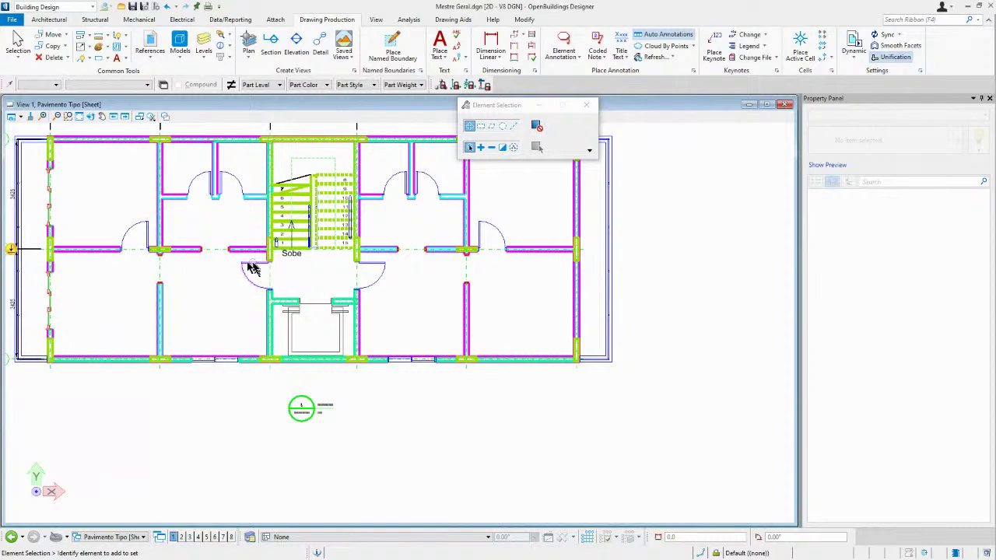
{"action": "scroll", "coordinate": [221, 200], "scroll_direction": "up", "scroll_amount": 3}
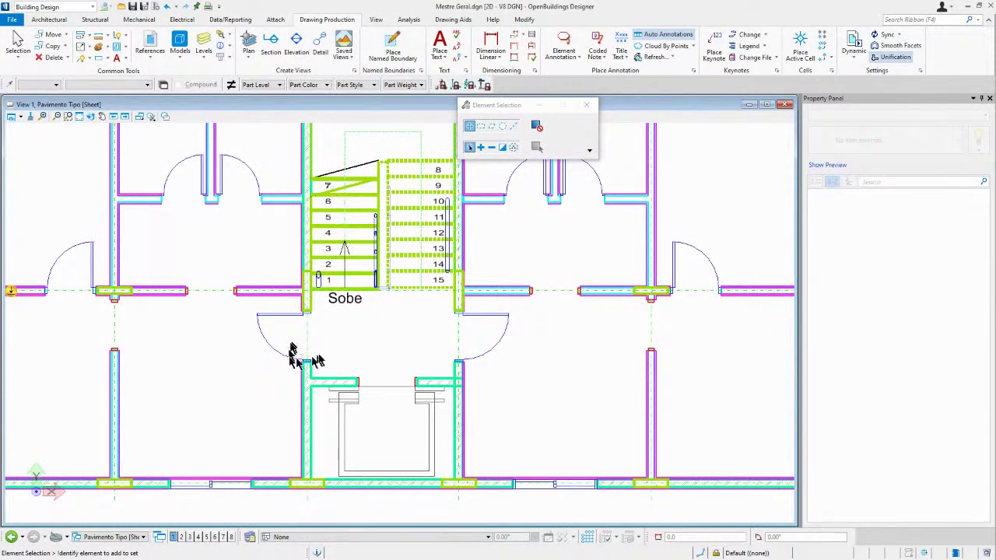
{"action": "scroll", "coordinate": [350, 352], "scroll_direction": "down", "scroll_amount": 4}
{"action": "scroll", "coordinate": [356, 352], "scroll_direction": "up", "scroll_amount": 2}
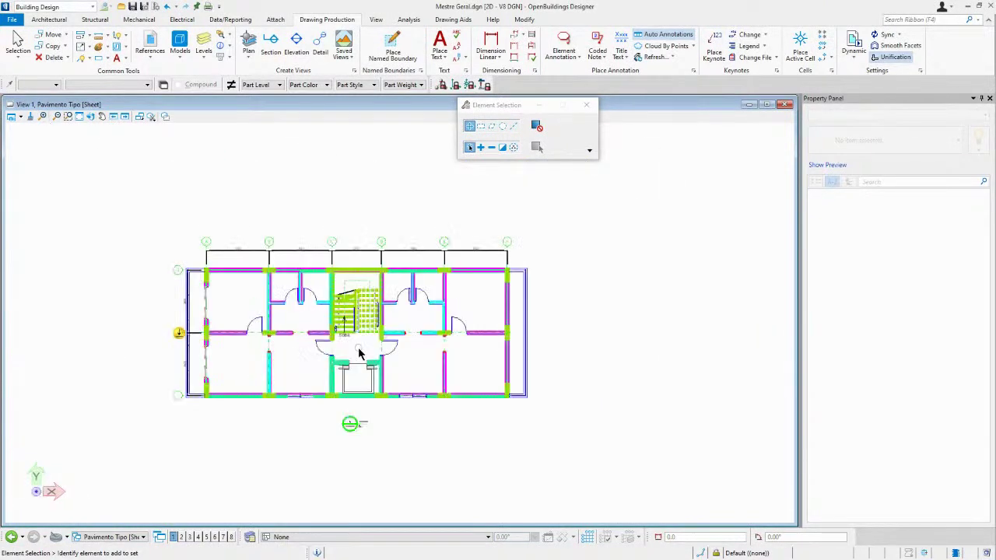
{"action": "scroll", "coordinate": [359, 353], "scroll_direction": "up", "scroll_amount": 2}
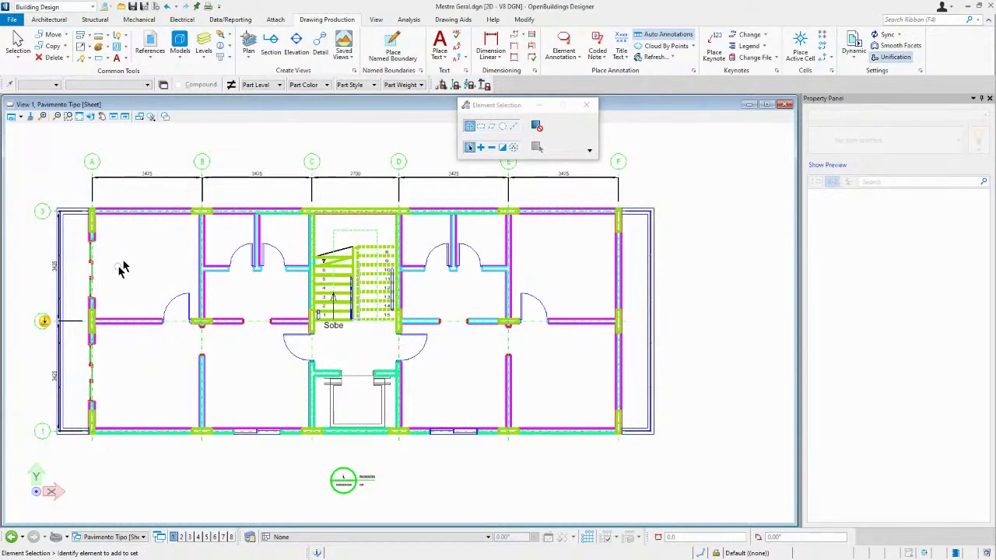
{"action": "scroll", "coordinate": [78, 172], "scroll_direction": "up", "scroll_amount": 3}
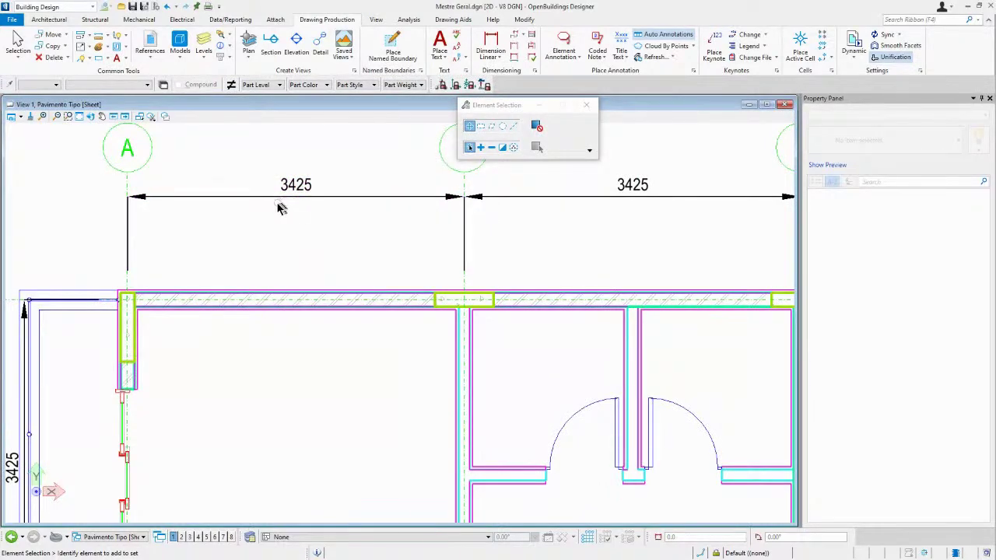
{"action": "scroll", "coordinate": [278, 205], "scroll_direction": "down", "scroll_amount": 2}
{"action": "scroll", "coordinate": [264, 198], "scroll_direction": "down", "scroll_amount": 2}
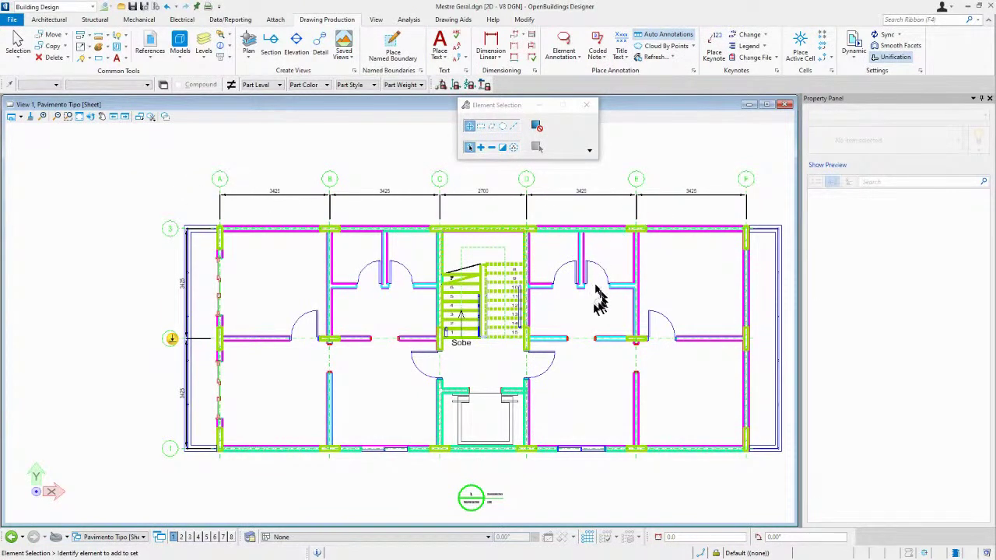
{"action": "middle_click_drag", "start_coordinate": [595, 318], "coordinate": [565, 290]}
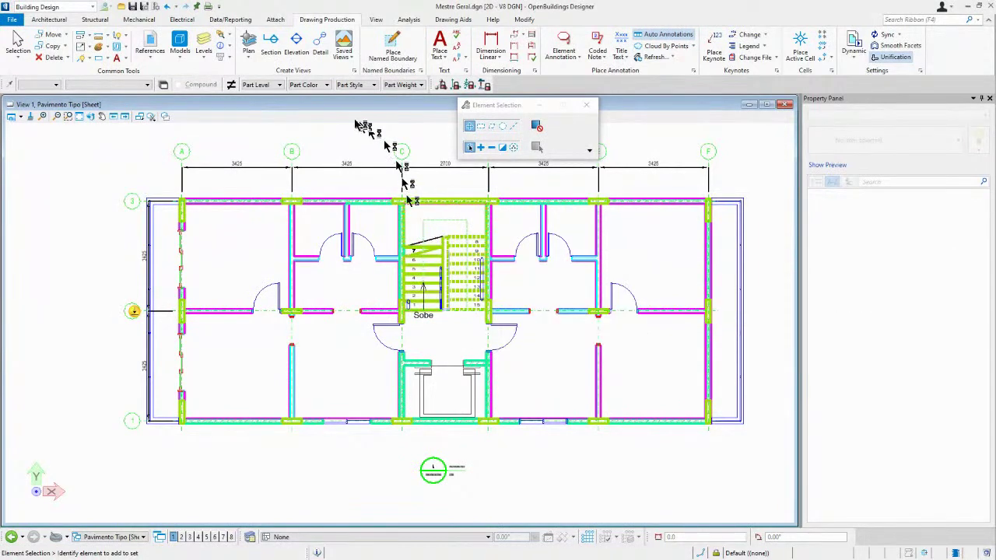
- Open the print settings for the Pavimento Tipo sheet and choose PDF as the printer
{"action": "left_click", "coordinate": [208, 8]}
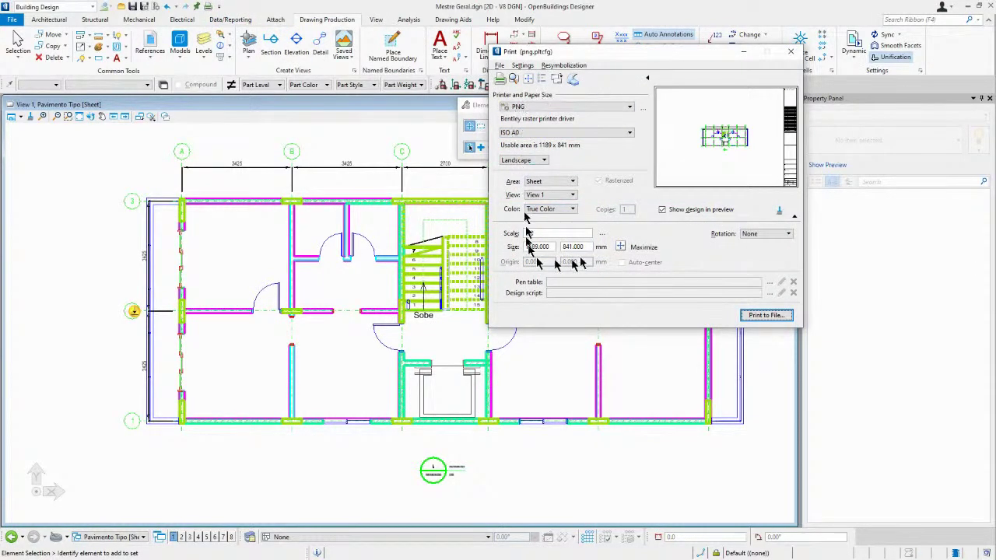
{"action": "left_click", "coordinate": [537, 109]}
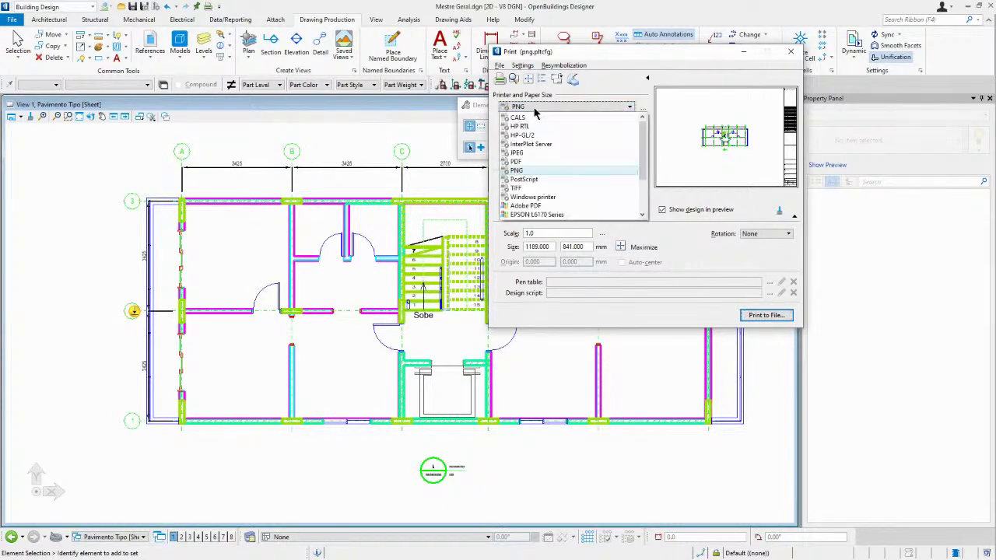
{"action": "left_click", "coordinate": [516, 161]}
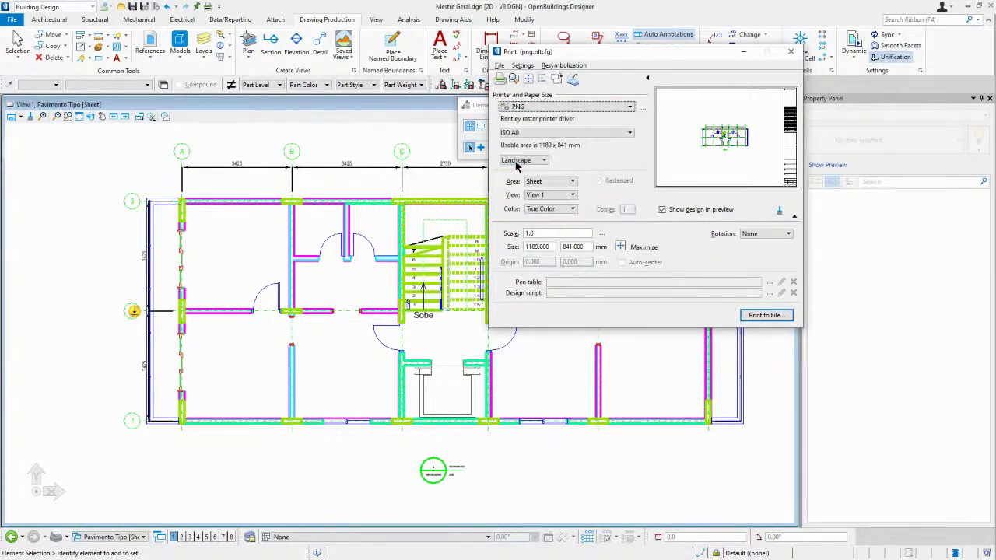
- Try the HP-GL/2 printer for the sheet, and return the printer to PDF
{"action": "left_click", "coordinate": [535, 110]}
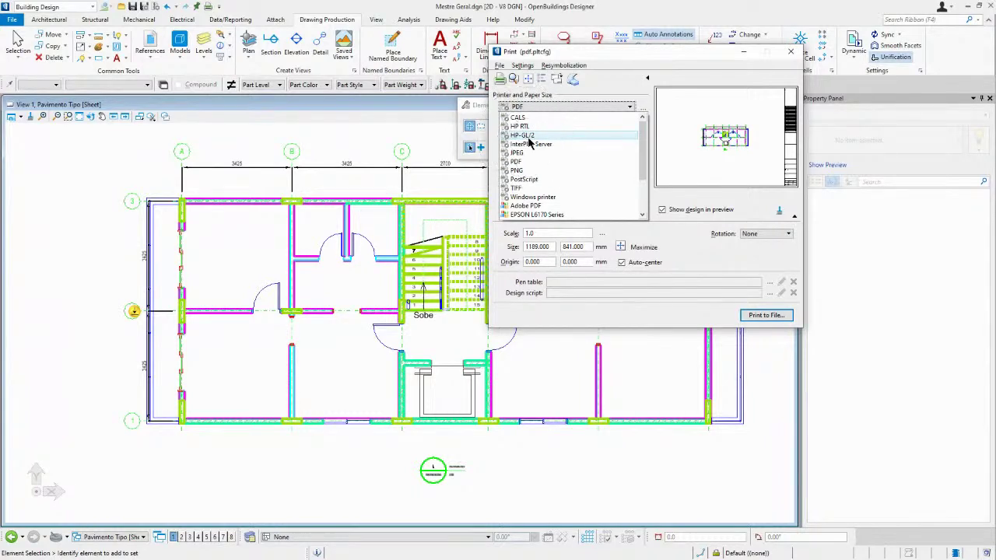
{"action": "left_click", "coordinate": [528, 137]}
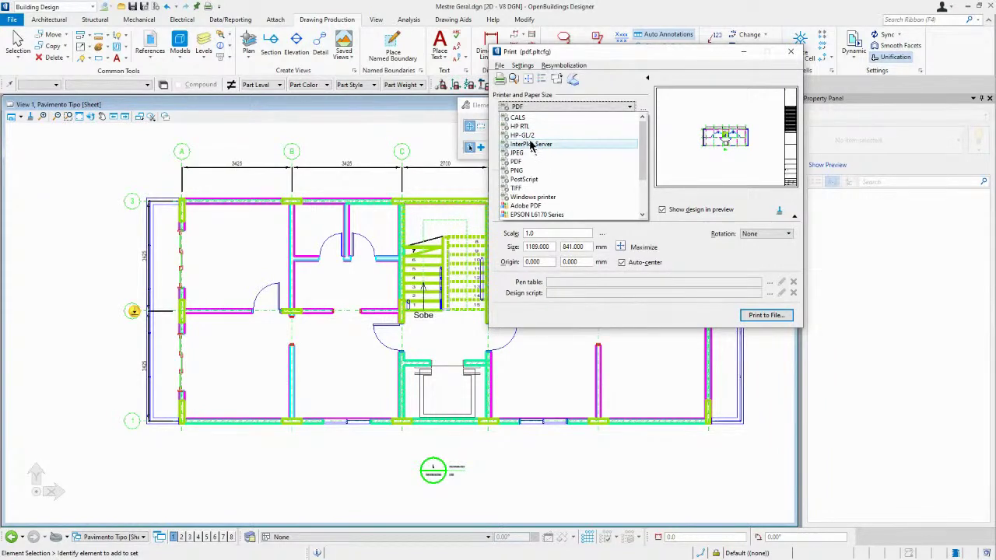
{"action": "left_click", "coordinate": [528, 135]}
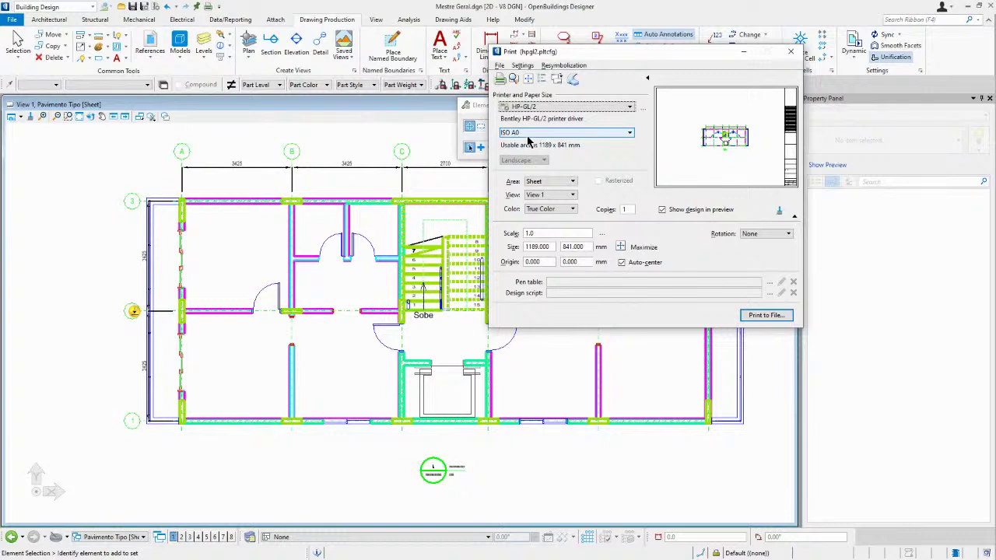
{"action": "left_click", "coordinate": [531, 108]}
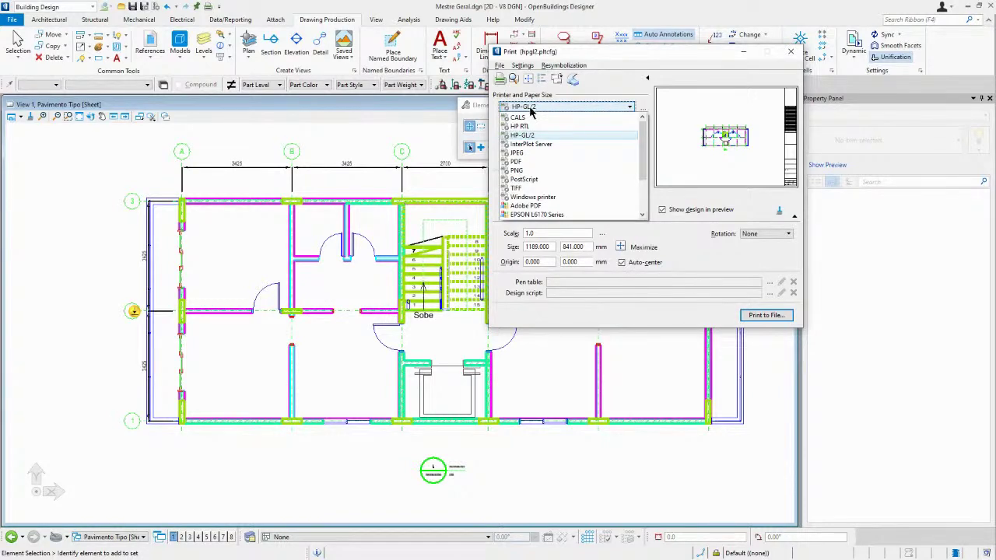
{"action": "left_click", "coordinate": [517, 163]}
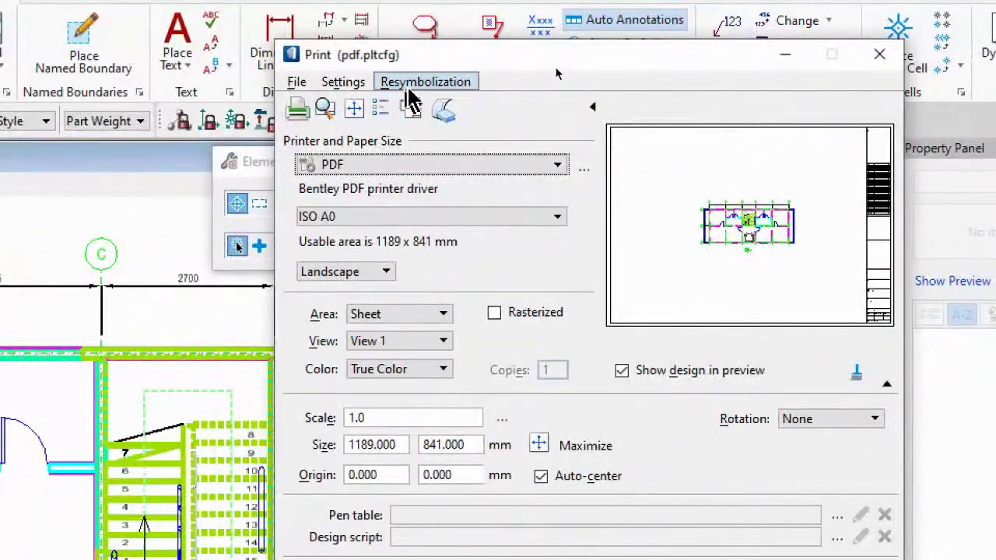
- Browse for a pen table to attach, cancel the file selection, and close the print settings without printing
{"action": "left_click", "coordinate": [425, 82]}
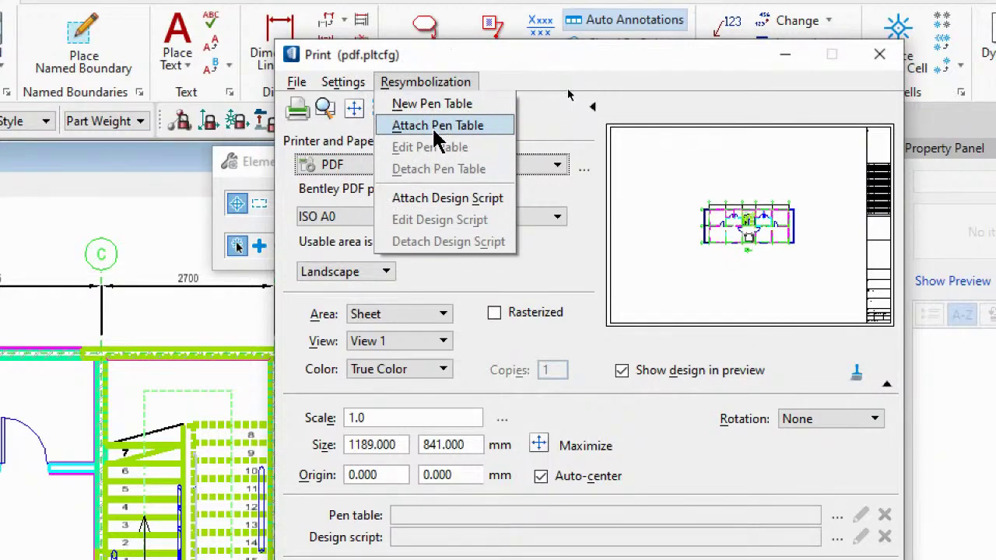
{"action": "left_click", "coordinate": [434, 128]}
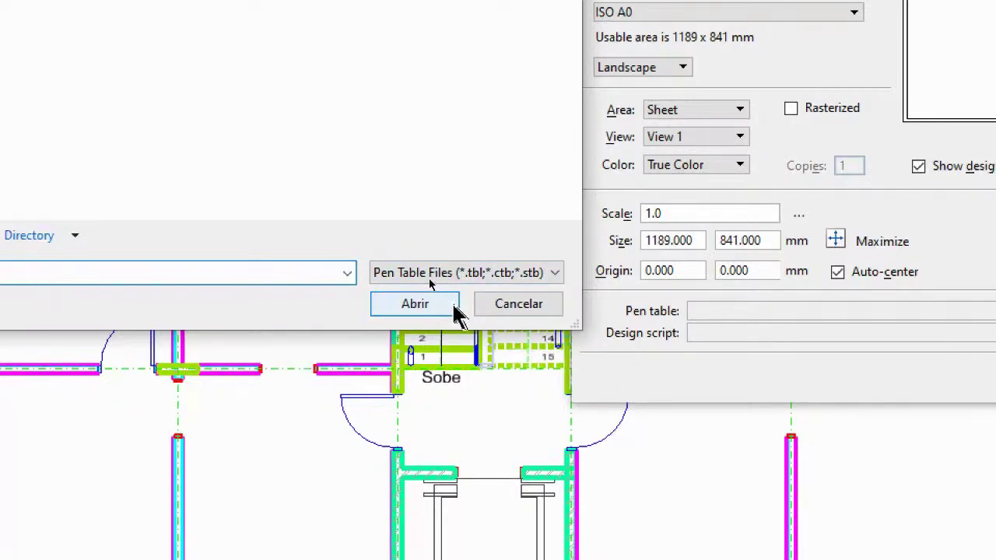
{"action": "left_click", "coordinate": [521, 310]}
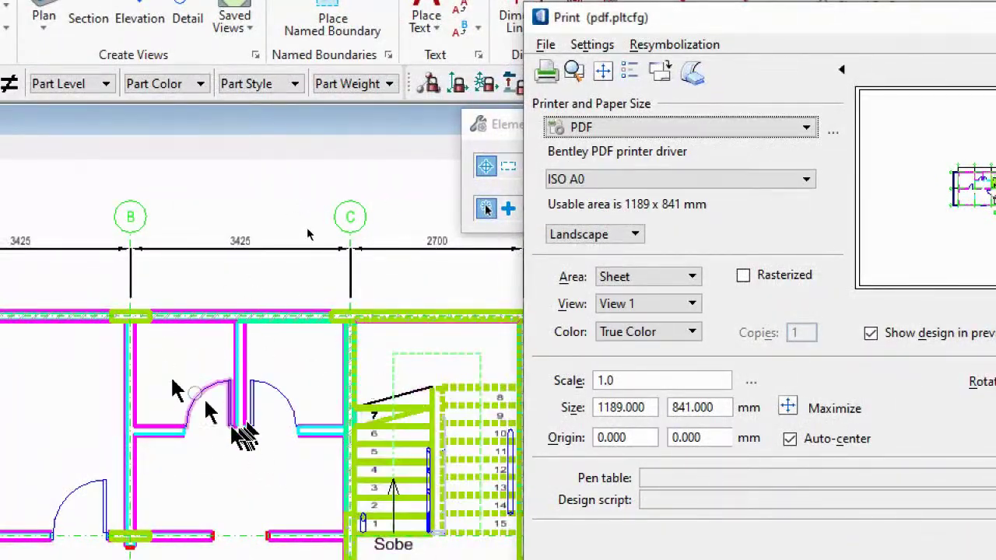
{"action": "mouse_move", "coordinate": [142, 389]}
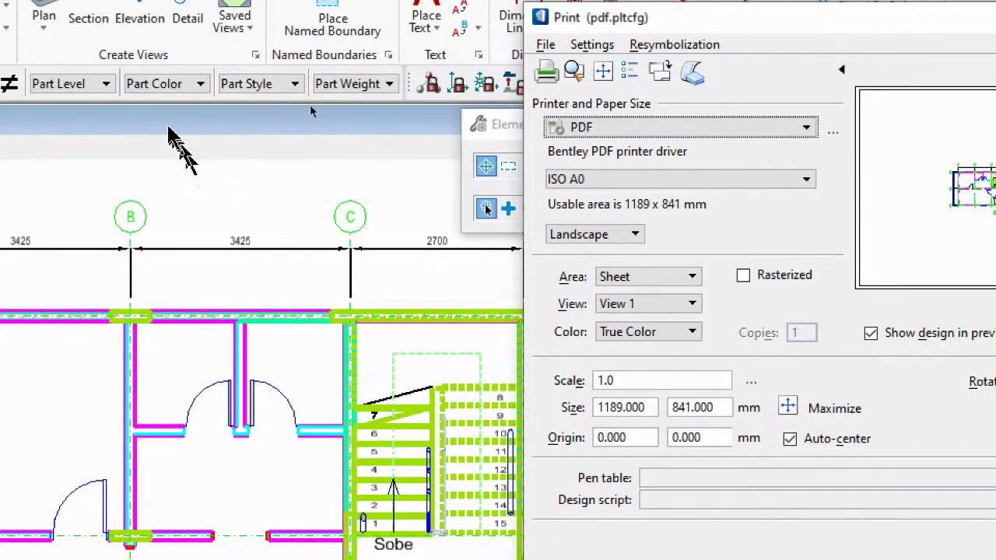
{"action": "left_click", "coordinate": [239, 187]}
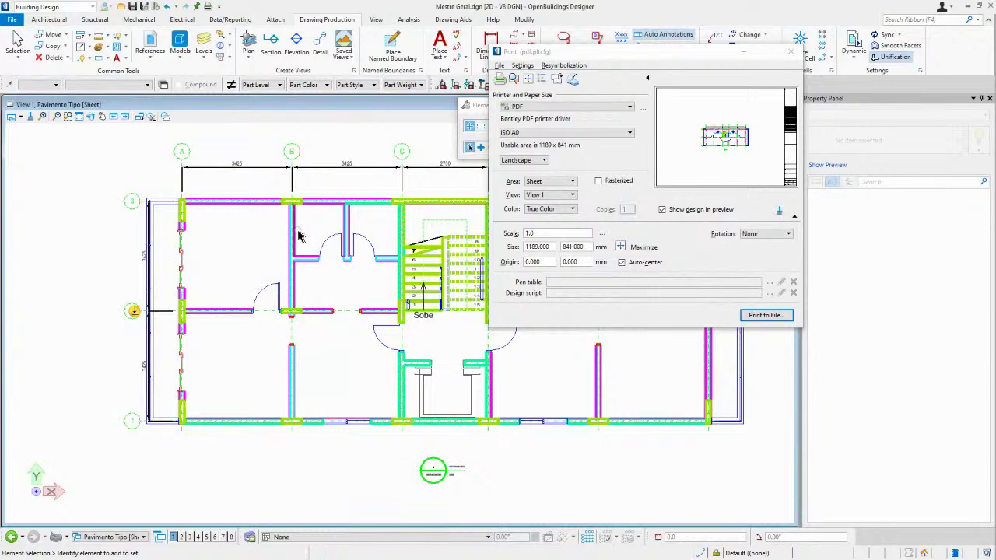
{"action": "mouse_move", "coordinate": [298, 237]}
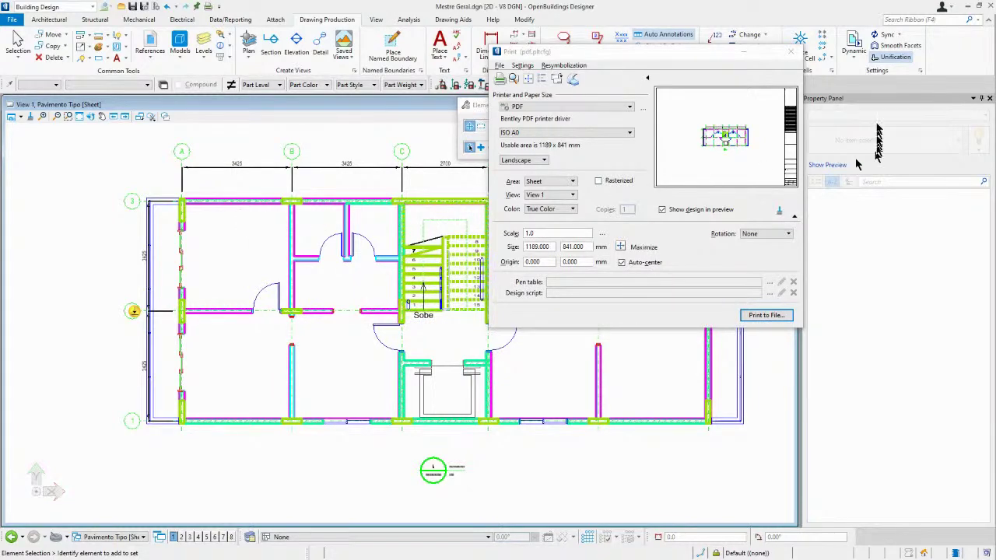
{"action": "left_click", "coordinate": [790, 51]}
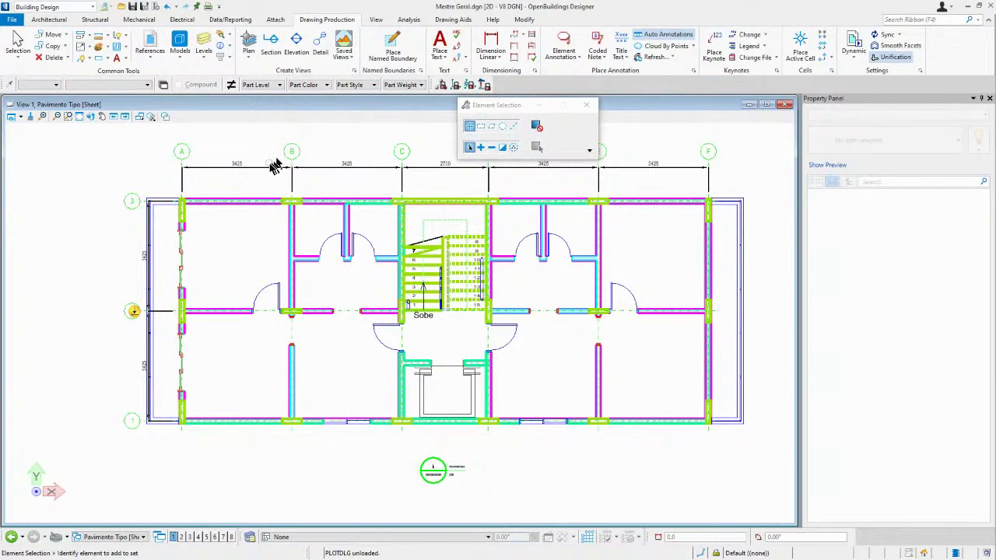
{"action": "left_click", "coordinate": [178, 48]}
{"action": "double_click", "coordinate": [235, 145]}
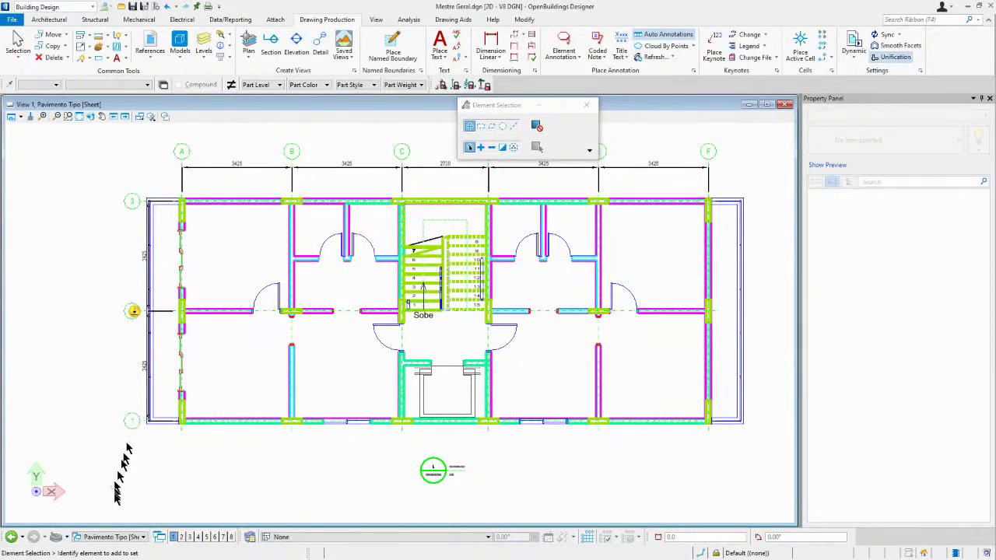
{"action": "left_click", "coordinate": [114, 537]}
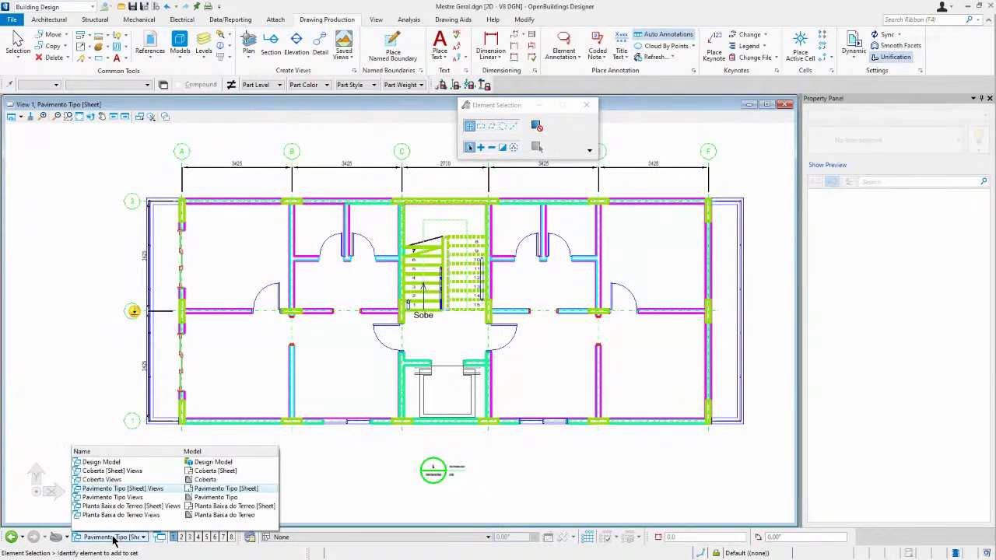
{"action": "left_click", "coordinate": [93, 406]}
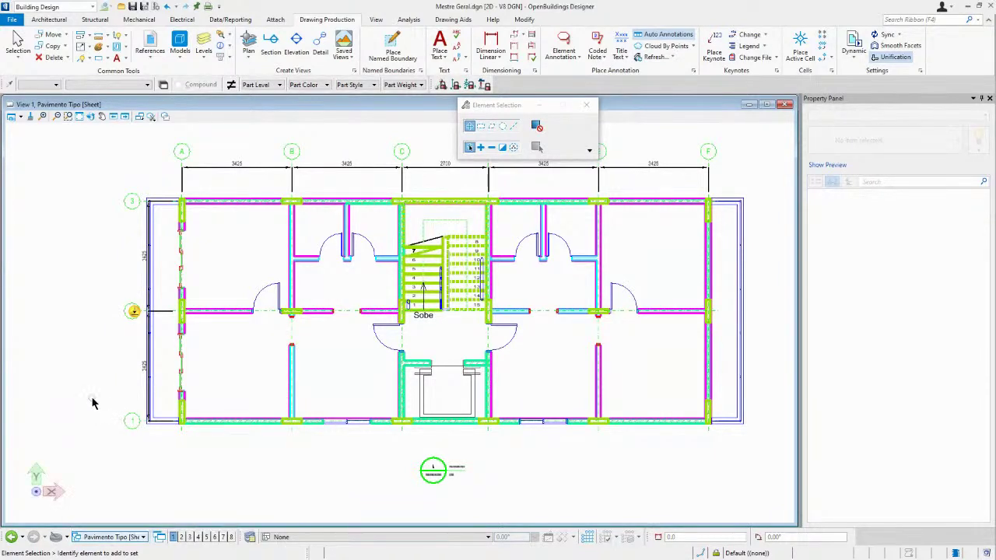
- Switch off the Markers display in View 1 to uncover grid bubble 2, and switch it back on
{"action": "left_click", "coordinate": [133, 313]}
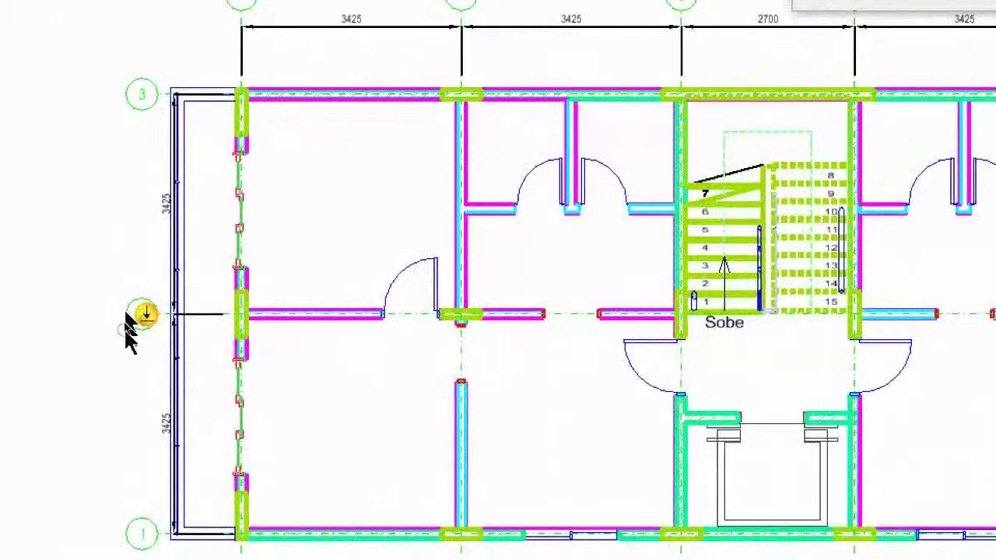
{"action": "left_click", "coordinate": [133, 312]}
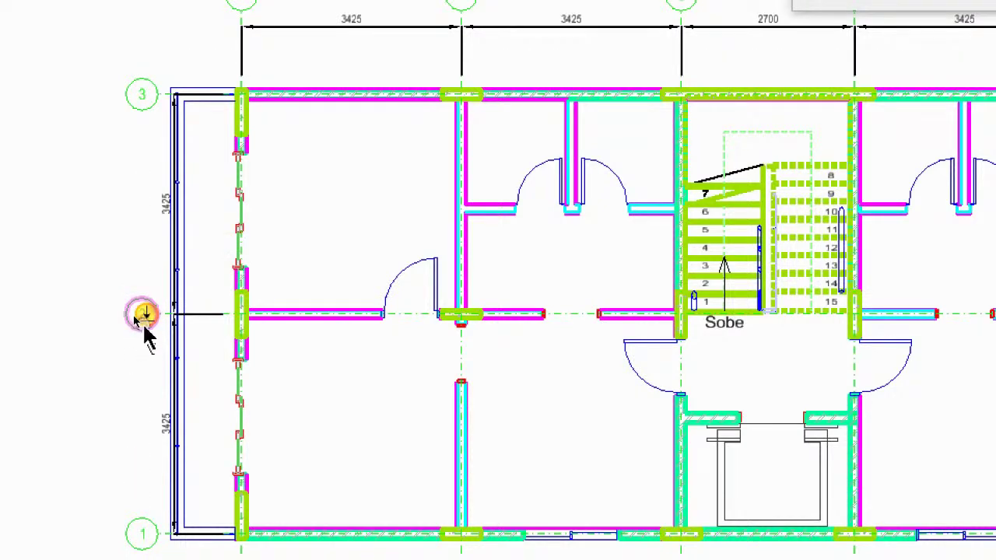
{"action": "left_click", "coordinate": [145, 316]}
{"action": "left_click_drag", "start_coordinate": [140, 320], "coordinate": [143, 319]}
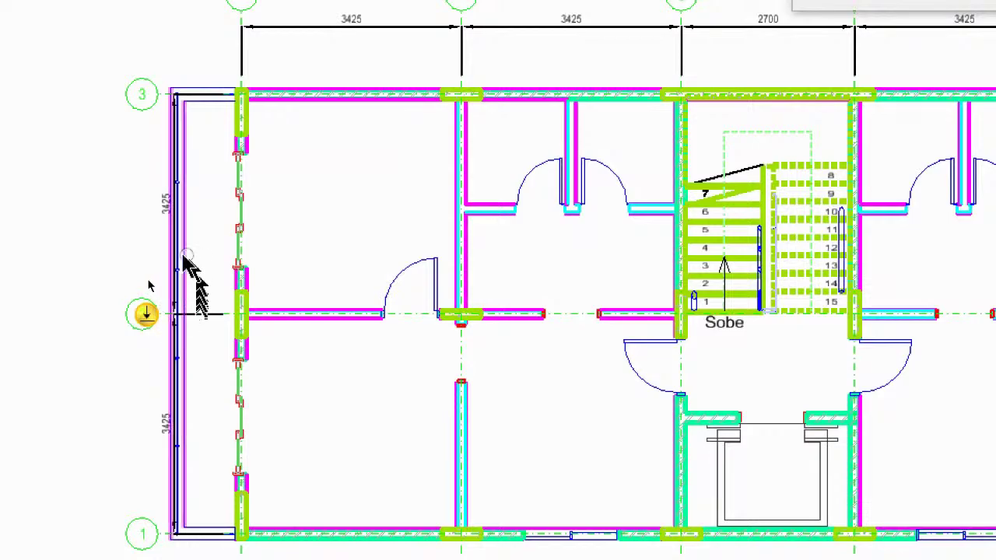
{"action": "middle_click_drag", "start_coordinate": [195, 285], "coordinate": [256, 285]}
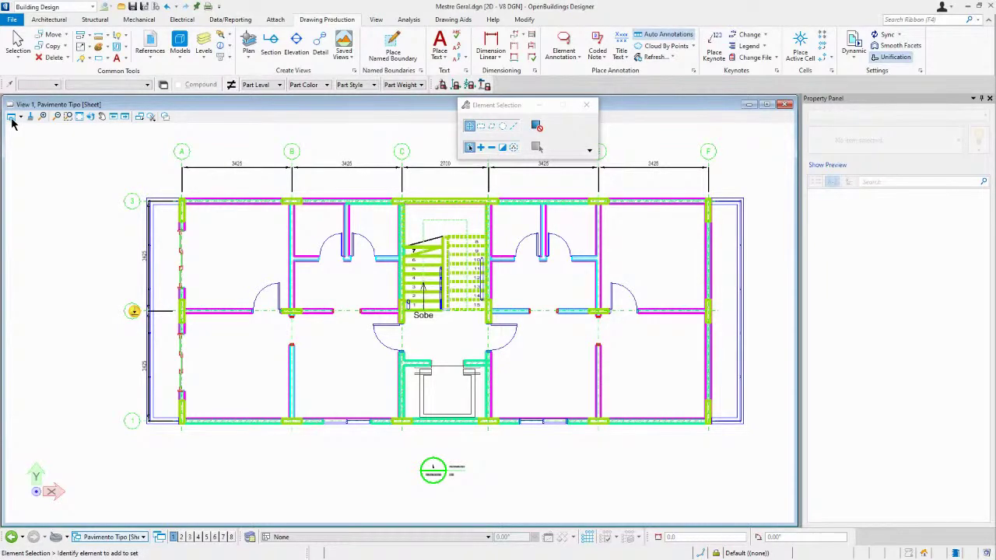
{"action": "left_click", "coordinate": [11, 118]}
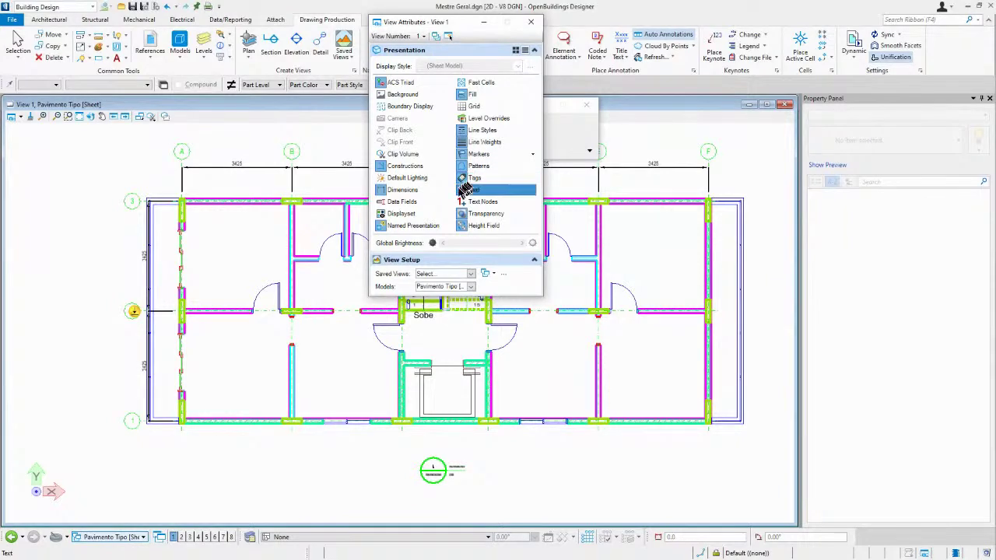
{"action": "left_click", "coordinate": [470, 159]}
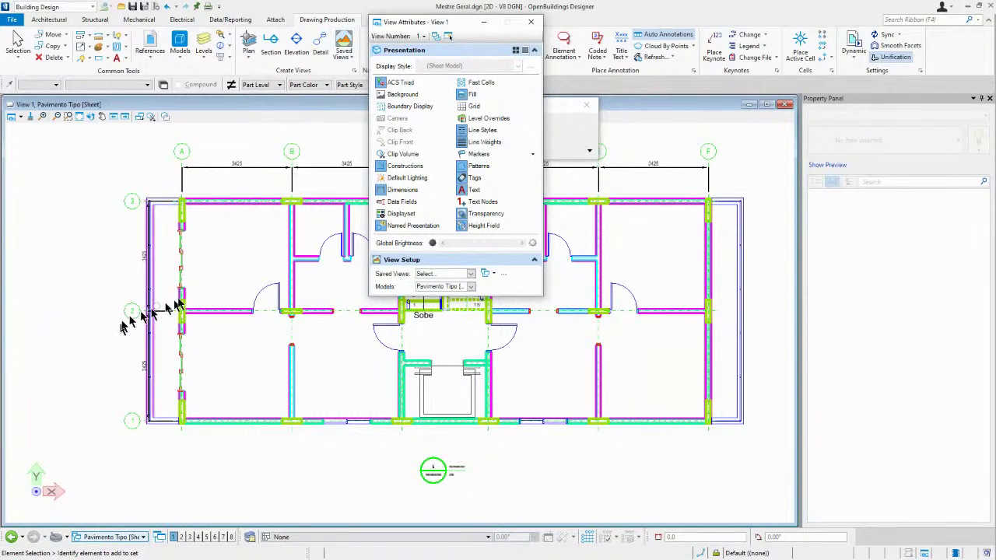
{"action": "left_click", "coordinate": [472, 156]}
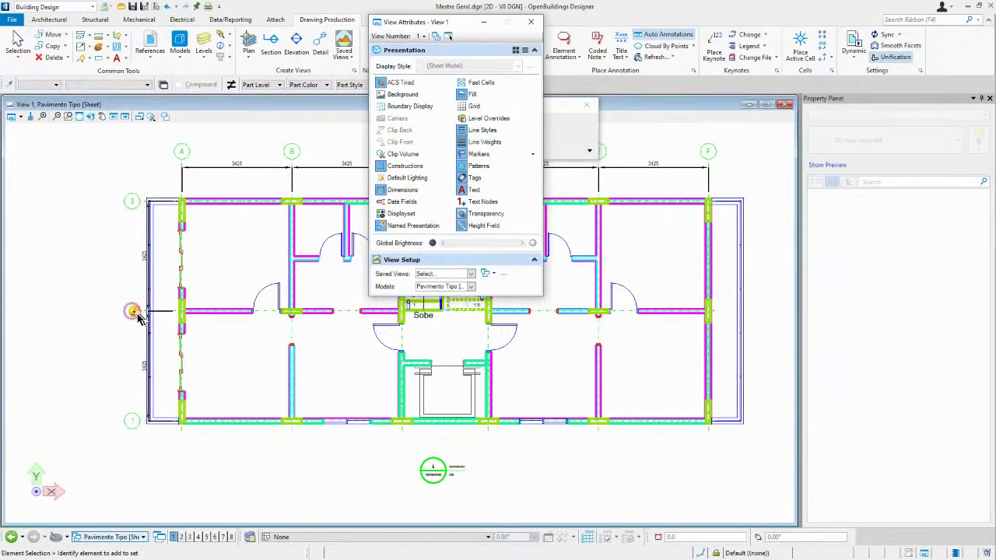
{"action": "left_click", "coordinate": [533, 24]}
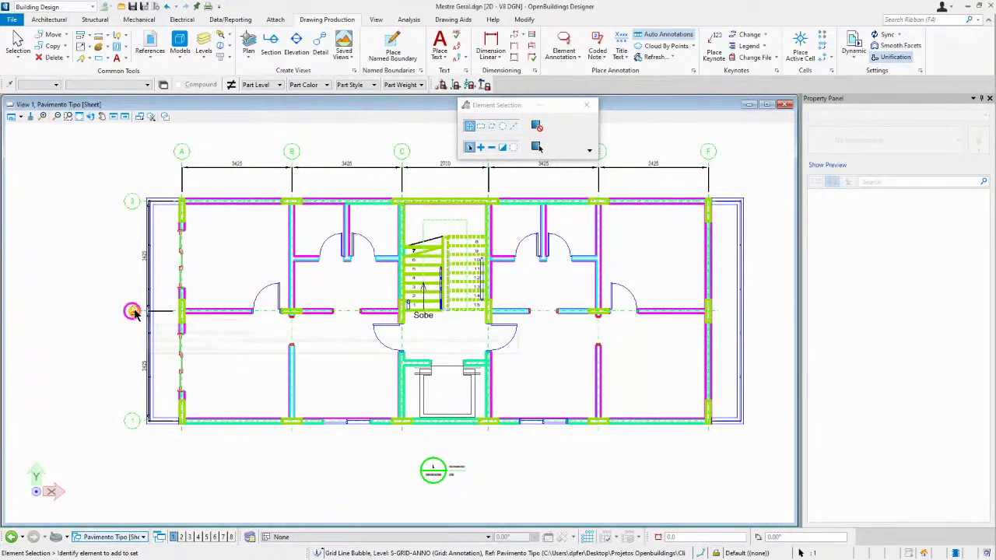
- Choose the Pavimento Tipo drawing as the target in the marker at grid bubble 2
{"action": "scroll", "coordinate": [131, 312], "scroll_direction": "up", "scroll_amount": 3}
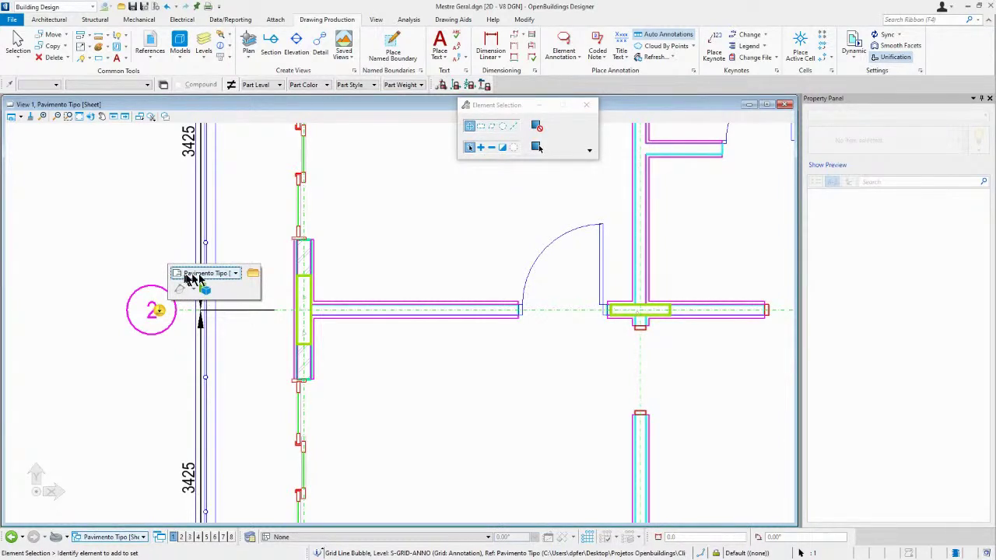
{"action": "left_click", "coordinate": [234, 275]}
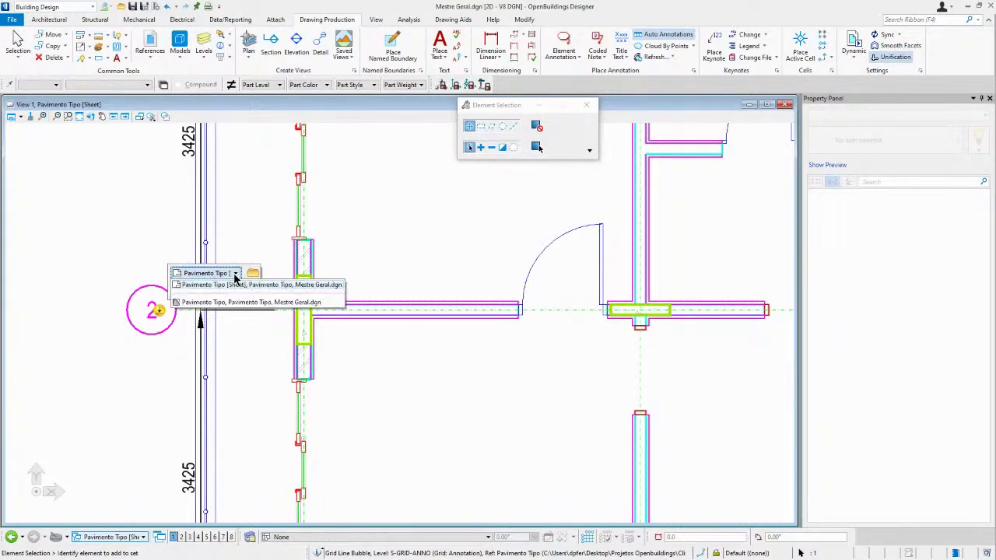
{"action": "left_click", "coordinate": [238, 303]}
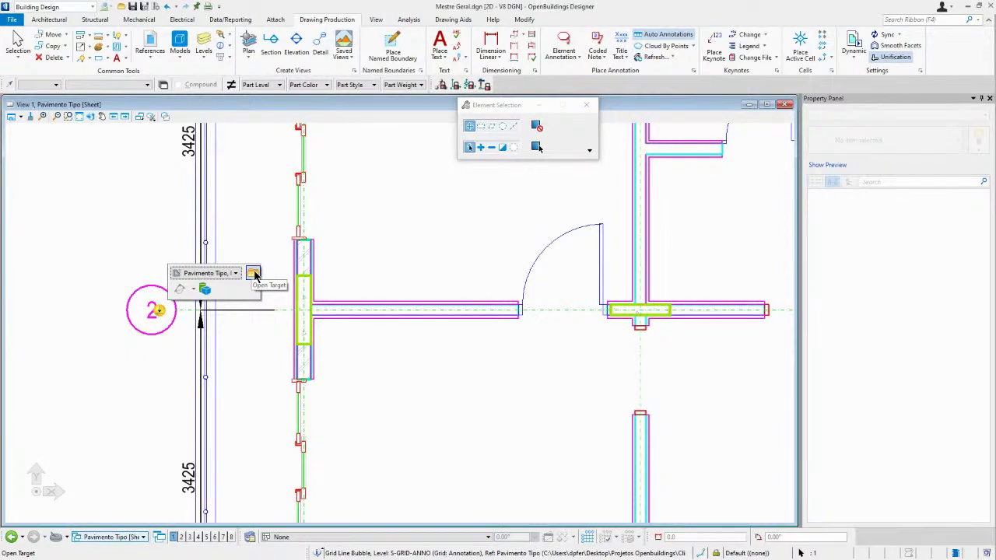
- Open the Pavimento Tipo drawing model from the file's list of models
{"action": "left_click", "coordinate": [183, 49]}
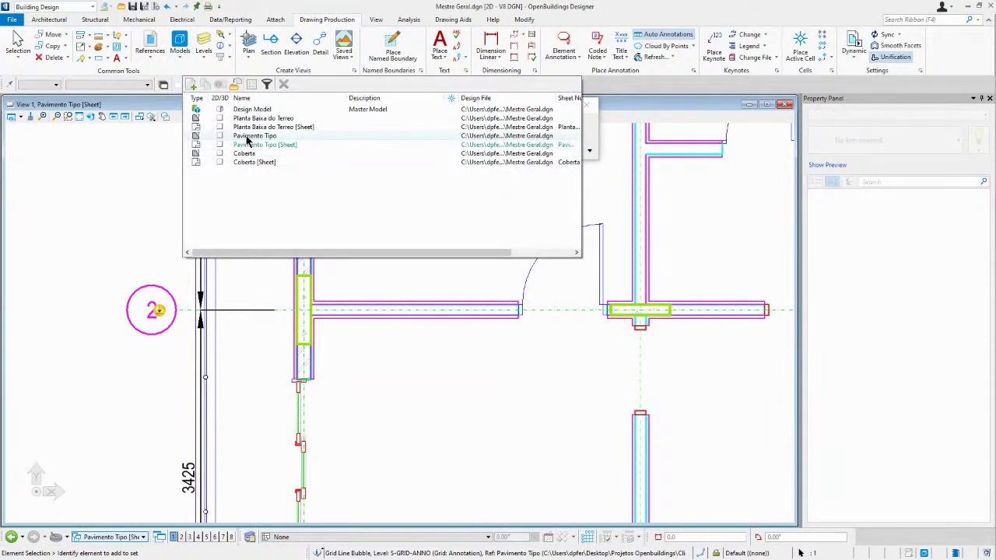
{"action": "left_click", "coordinate": [248, 138]}
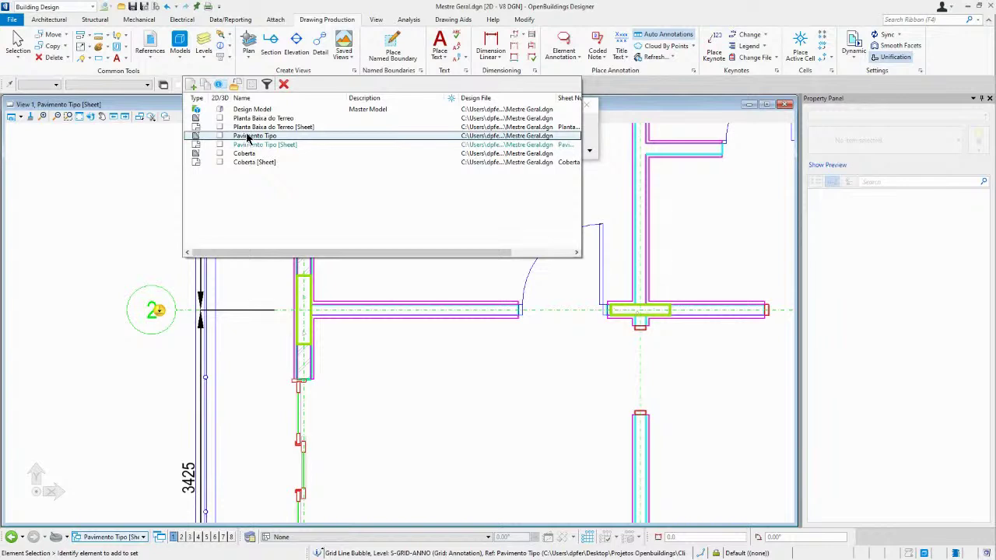
{"action": "double_click", "coordinate": [248, 138]}
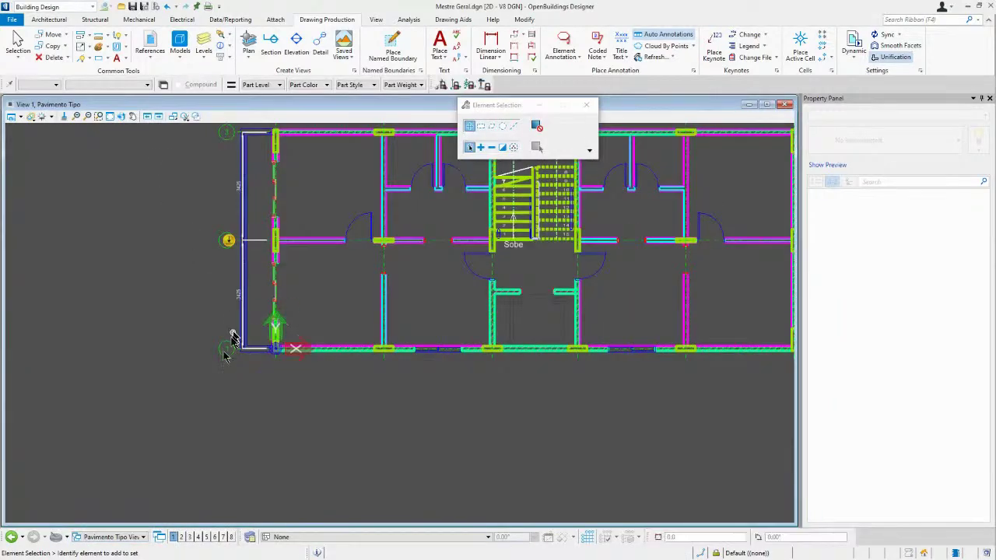
{"action": "scroll", "coordinate": [262, 482], "scroll_direction": "down", "scroll_amount": 2}
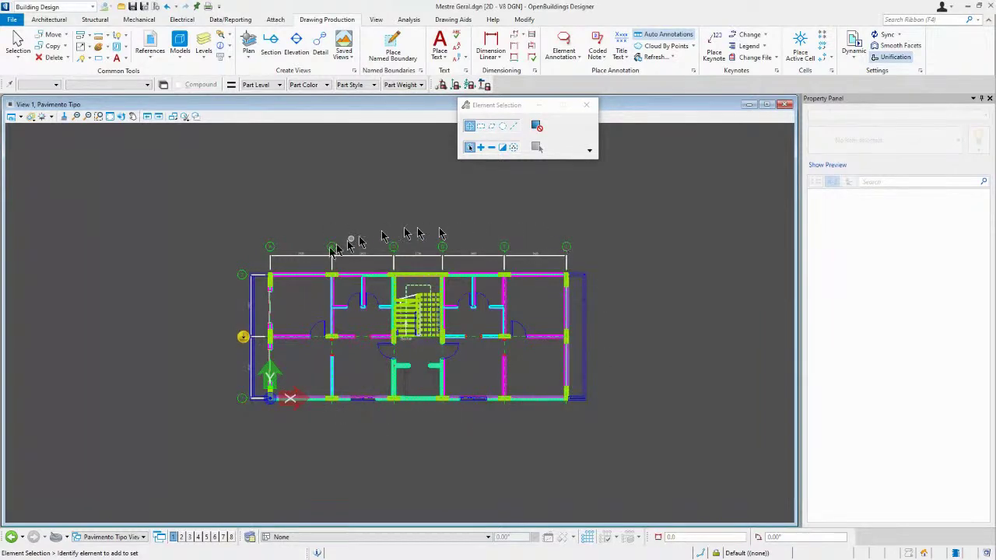
{"action": "left_click", "coordinate": [414, 311]}
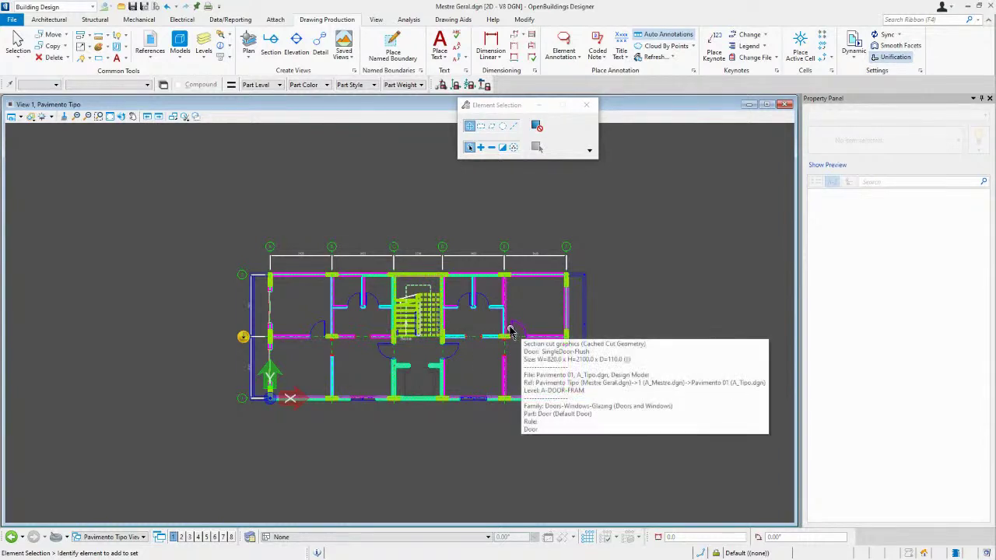
- Measure the text height of the 3425 grid dimension between two points
{"action": "scroll", "coordinate": [479, 259], "scroll_direction": "up", "scroll_amount": 3}
{"action": "scroll", "coordinate": [480, 259], "scroll_direction": "up", "scroll_amount": 6}
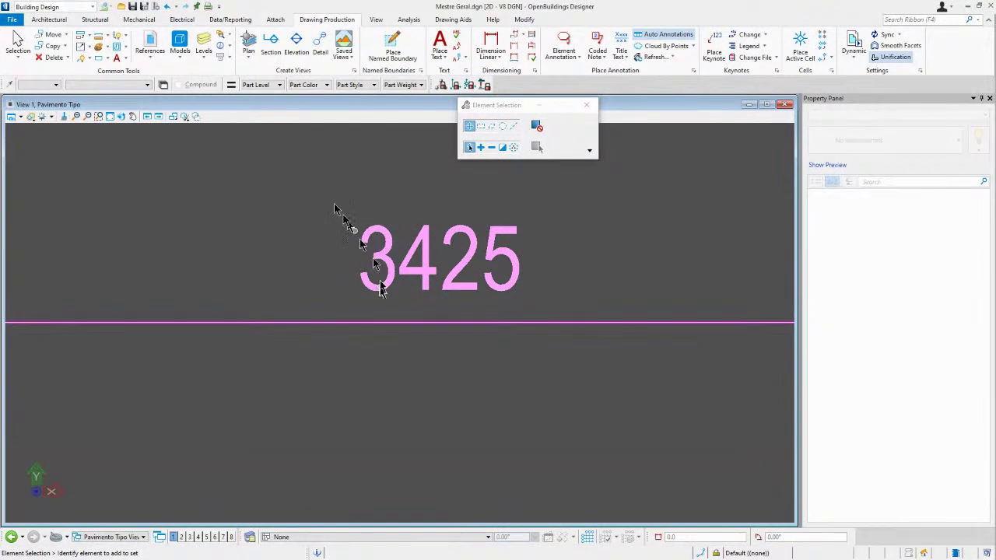
{"action": "left_click", "coordinate": [98, 44]}
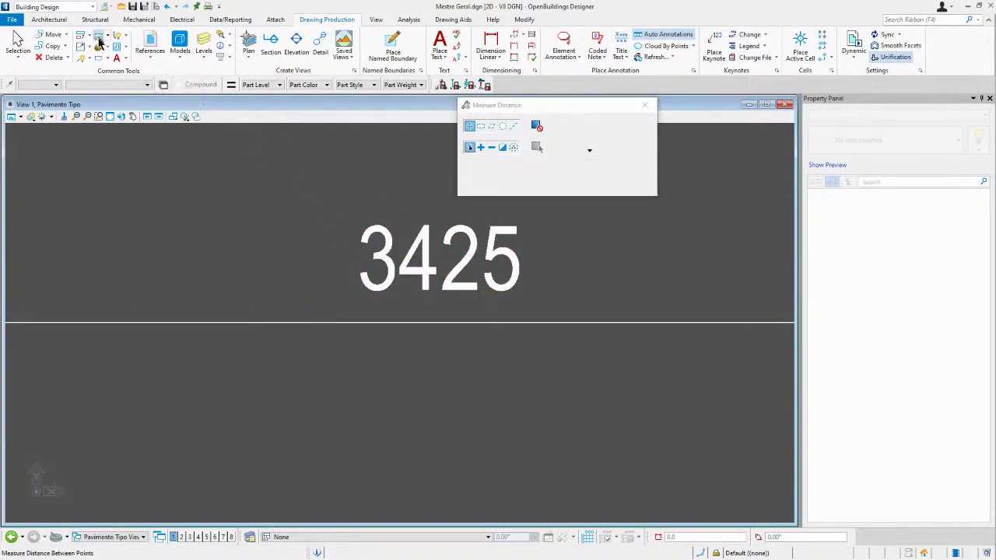
{"action": "left_click", "coordinate": [357, 289]}
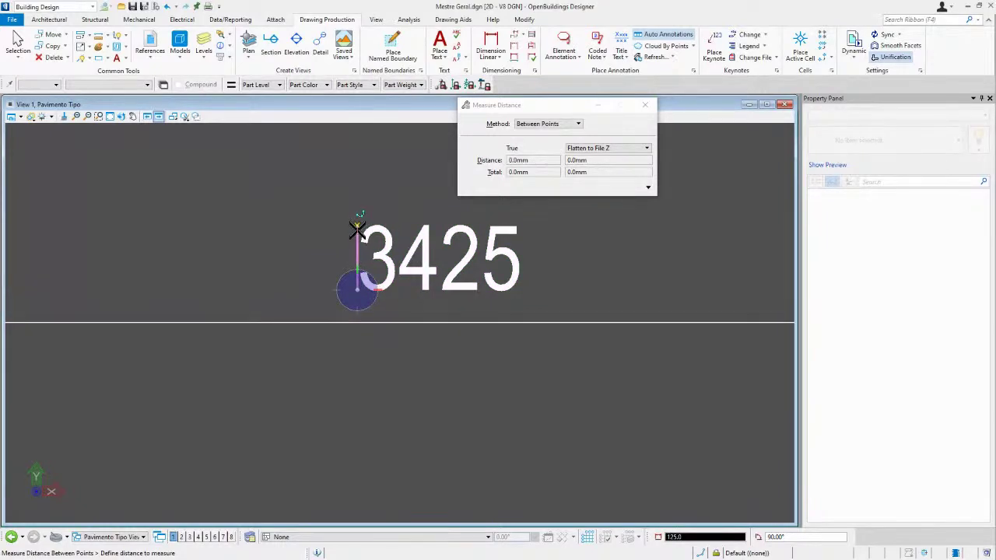
{"action": "left_click", "coordinate": [357, 226]}
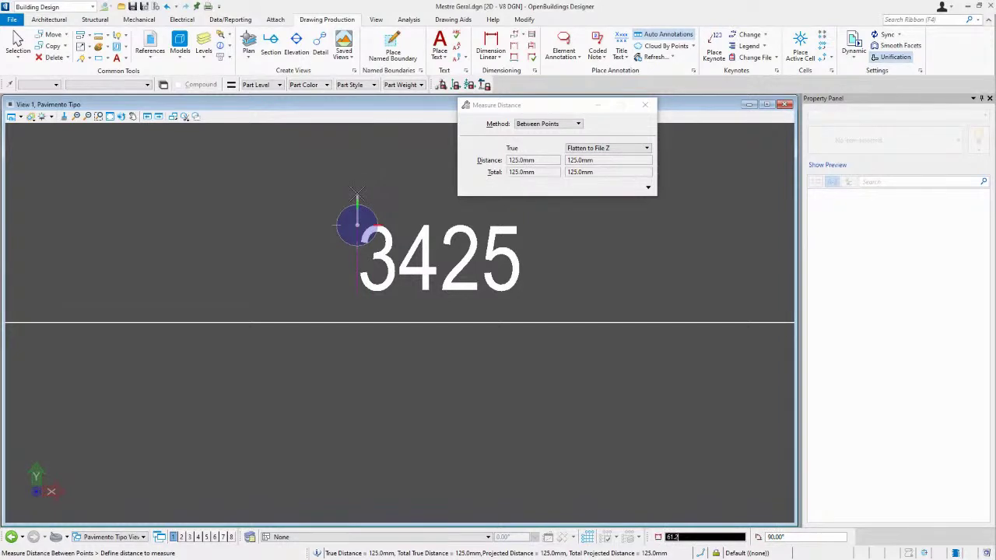
{"action": "right_click", "coordinate": [342, 204]}
- Open the settings of the OrthogonalGrid grid system and review the Display Dimension options, keeping With Grid Labels
{"action": "scroll", "coordinate": [381, 280], "scroll_direction": "down", "scroll_amount": 5}
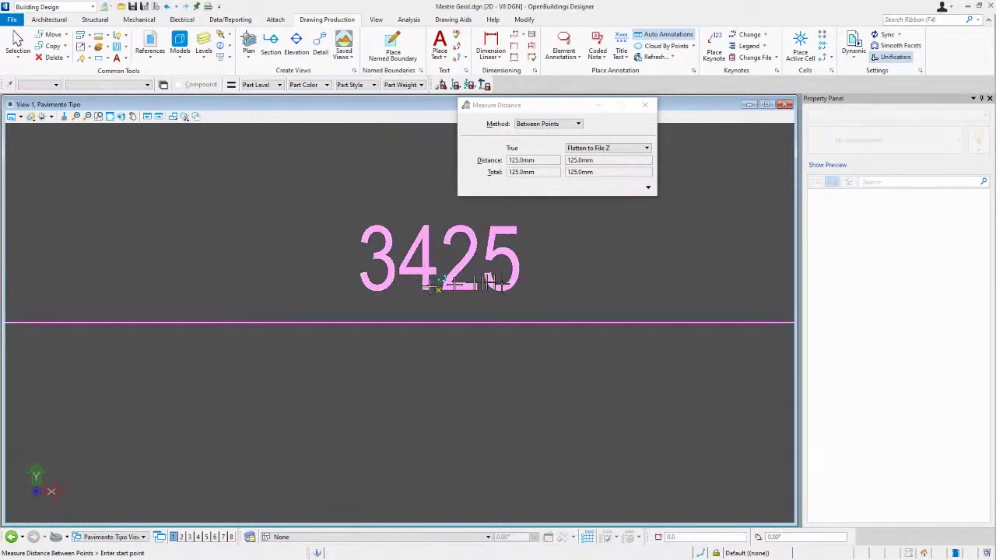
{"action": "scroll", "coordinate": [385, 285], "scroll_direction": "down", "scroll_amount": 2}
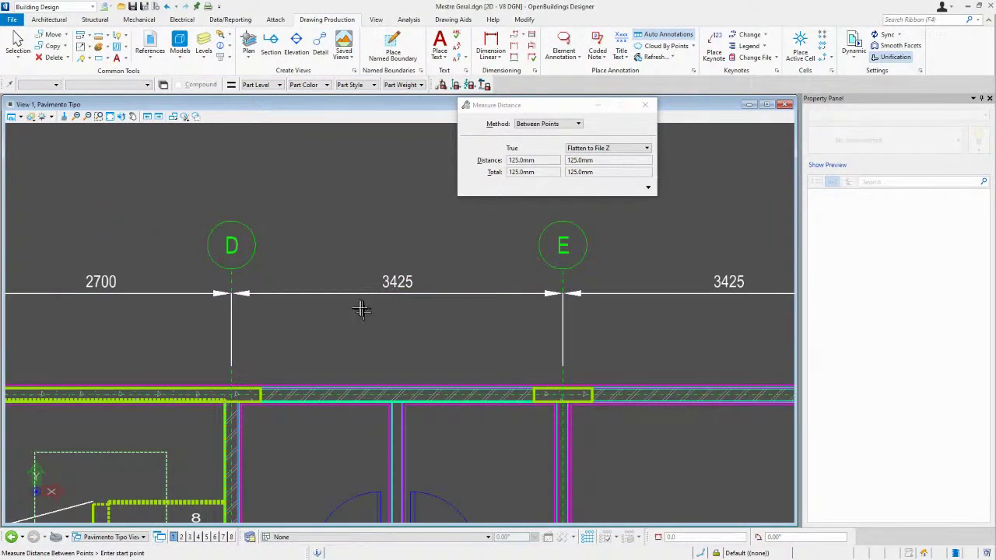
{"action": "scroll", "coordinate": [345, 305], "scroll_direction": "down", "scroll_amount": 3}
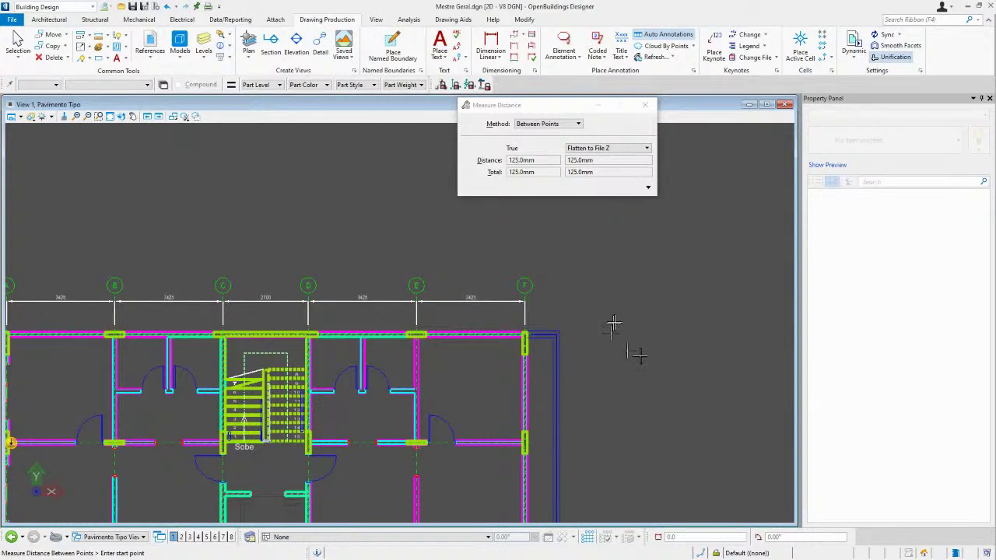
{"action": "scroll", "coordinate": [532, 305], "scroll_direction": "down", "scroll_amount": 2}
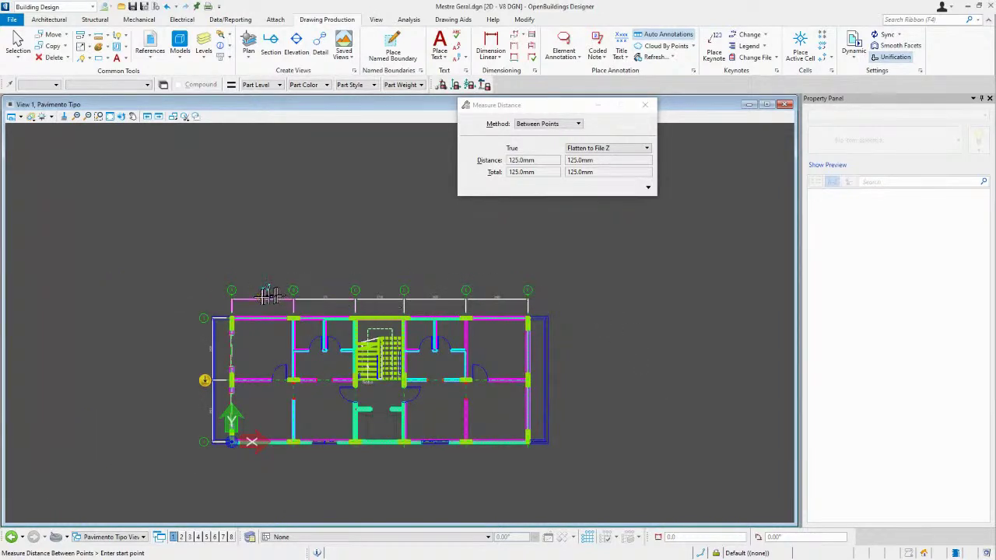
{"action": "scroll", "coordinate": [263, 287], "scroll_direction": "up", "scroll_amount": 5}
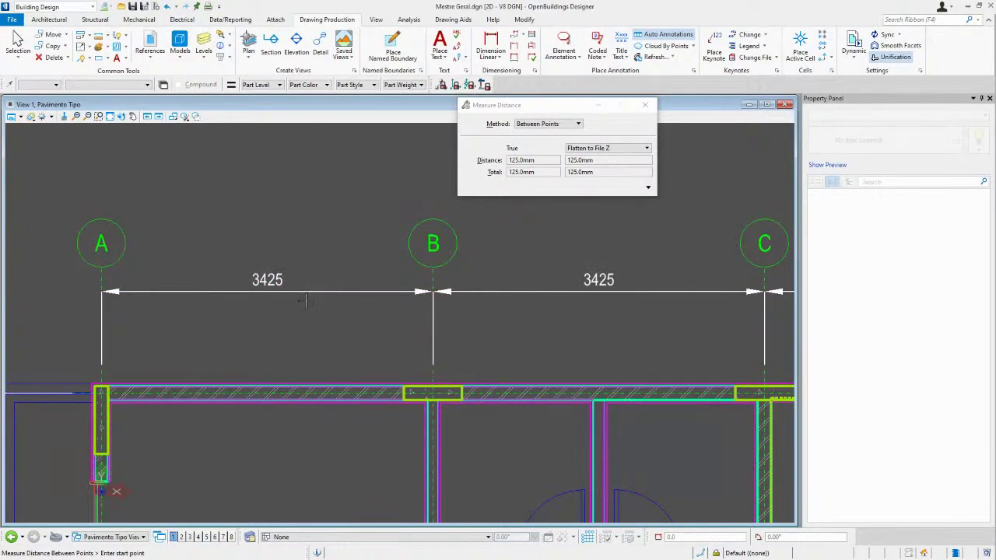
{"action": "scroll", "coordinate": [305, 305], "scroll_direction": "down", "scroll_amount": 4}
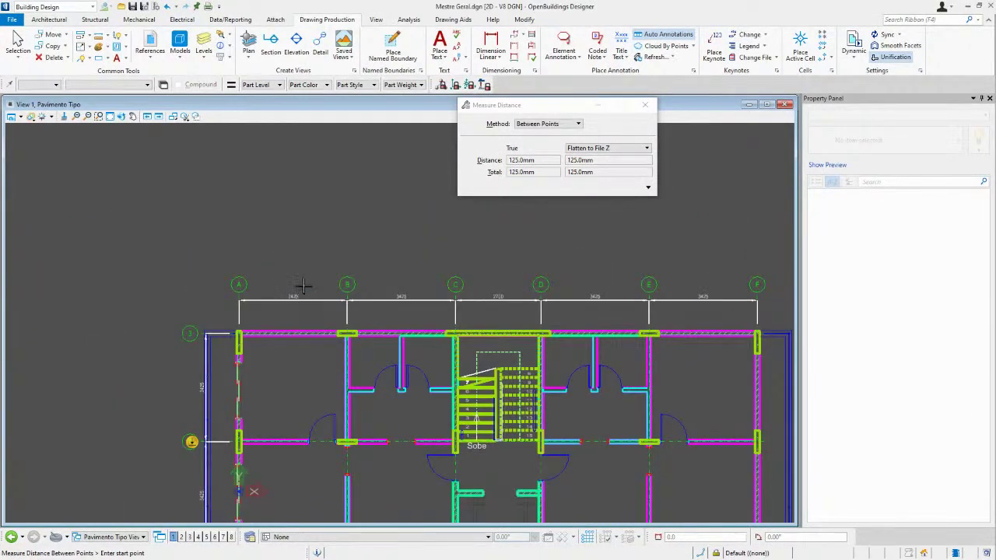
{"action": "left_click", "coordinate": [588, 539]}
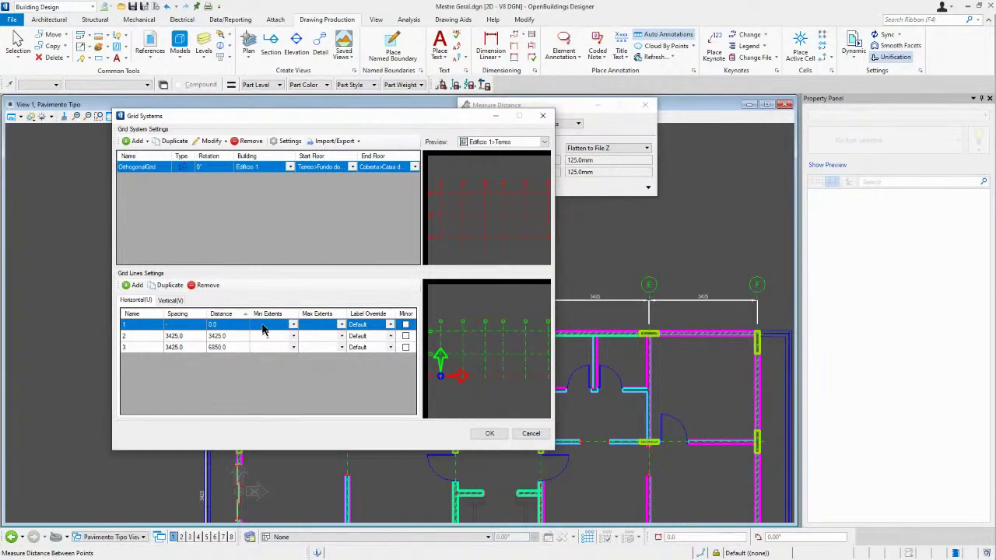
{"action": "left_click", "coordinate": [289, 142]}
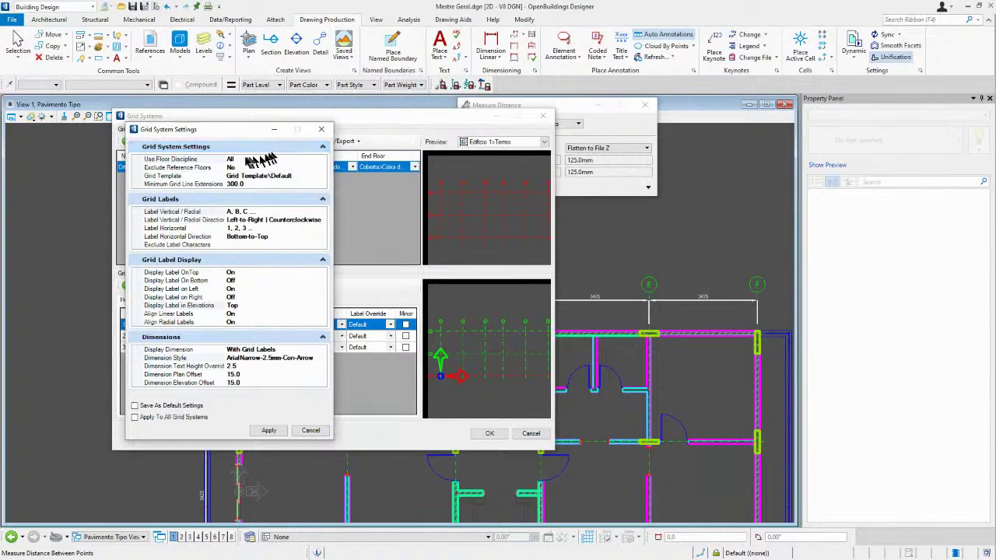
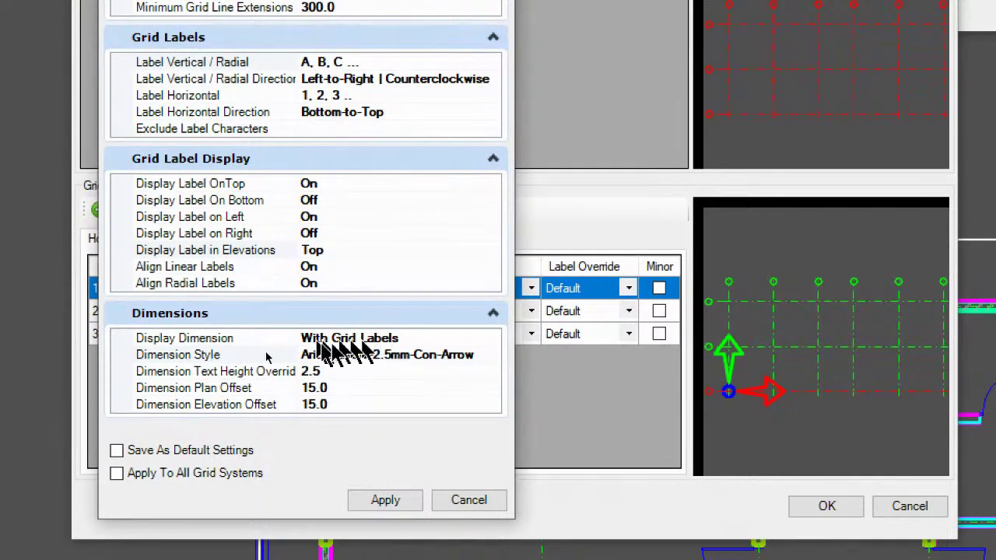
{"action": "left_click", "coordinate": [458, 339]}
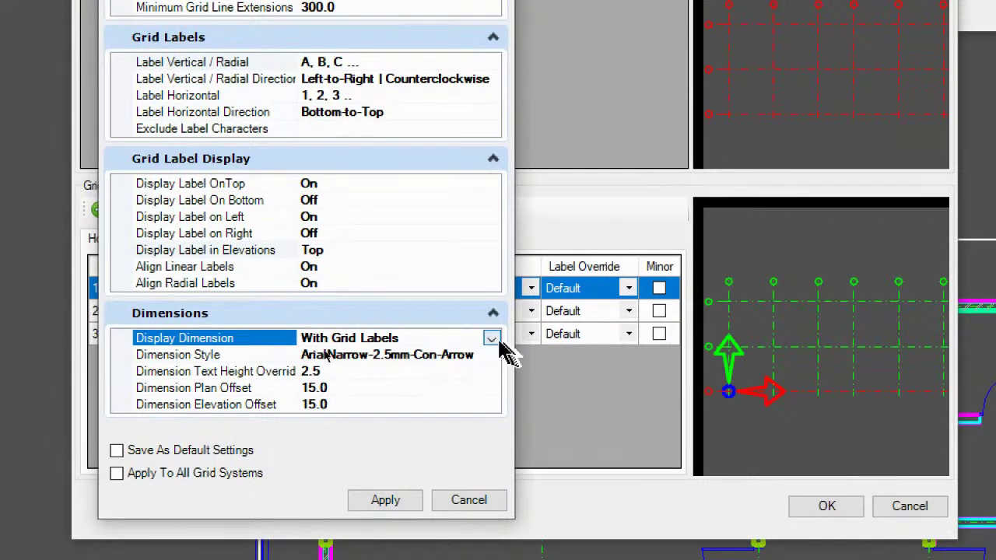
{"action": "left_click", "coordinate": [491, 339]}
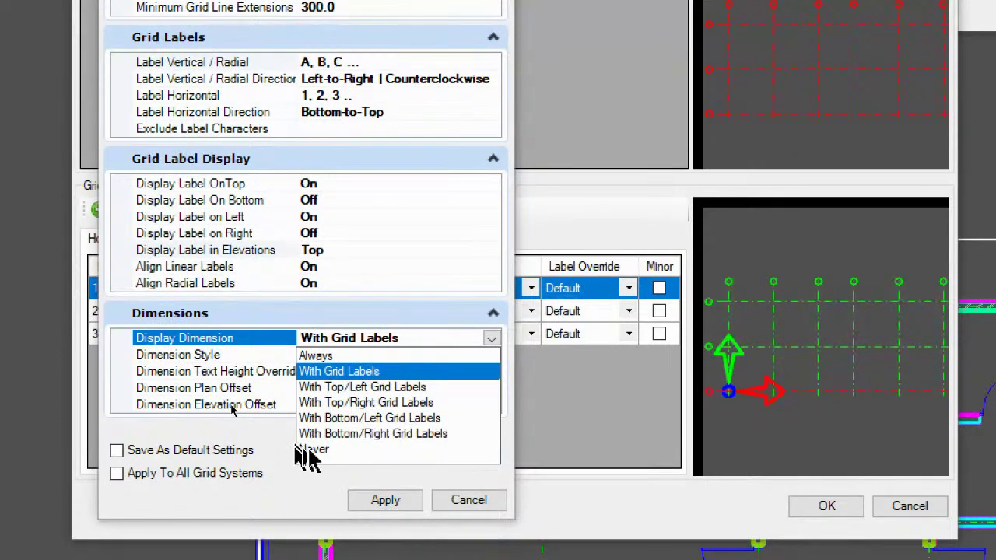
{"action": "left_click", "coordinate": [360, 377]}
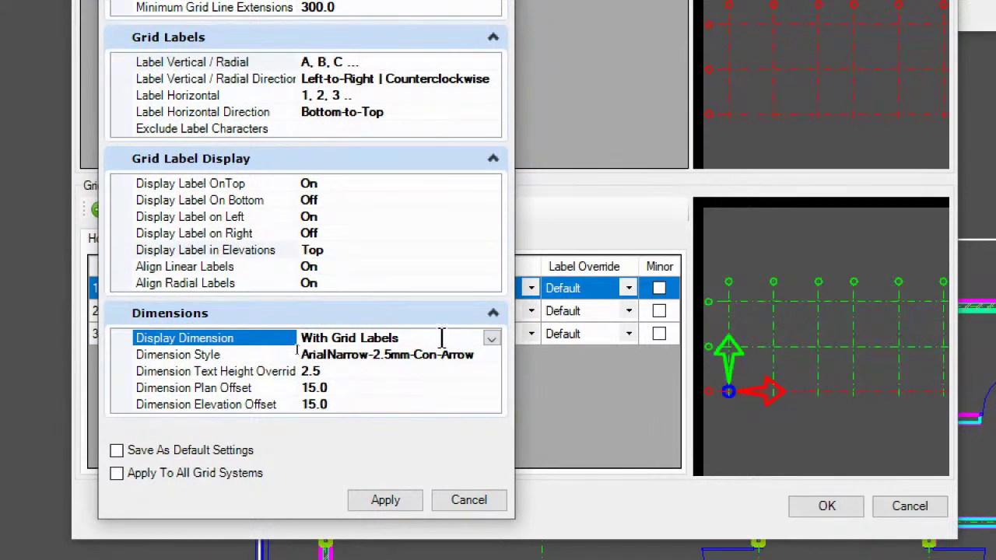
{"action": "left_click", "coordinate": [350, 355]}
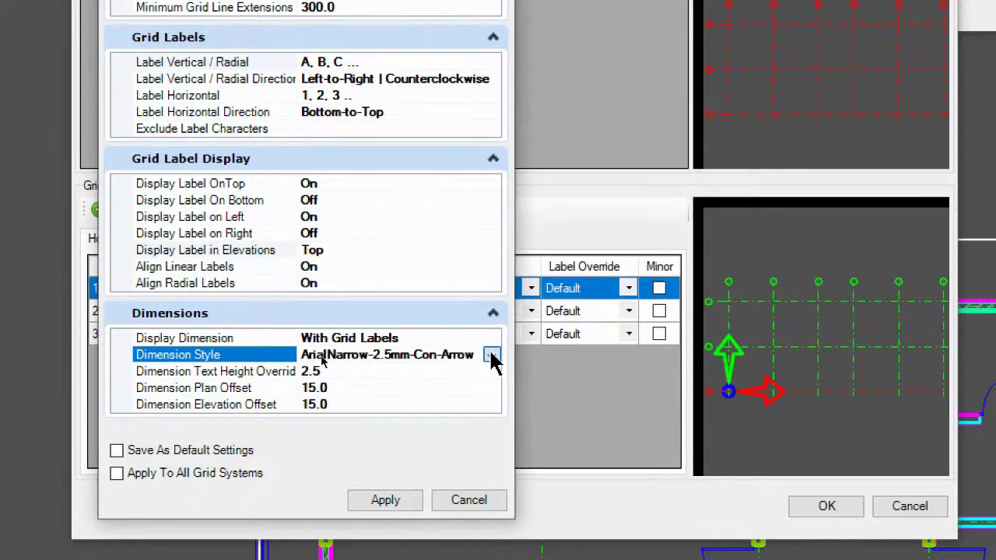
{"action": "left_click", "coordinate": [490, 355]}
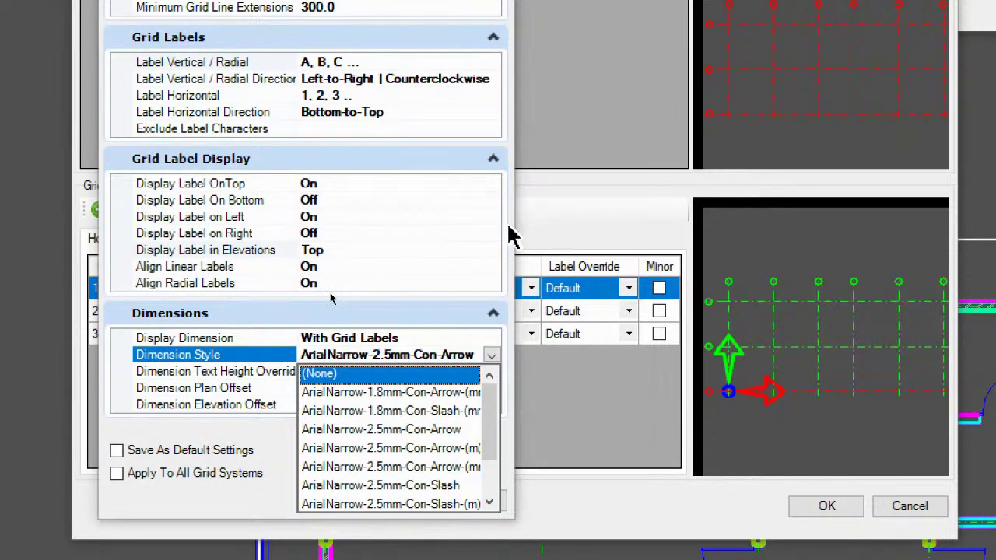
{"action": "key", "text": "Return"}
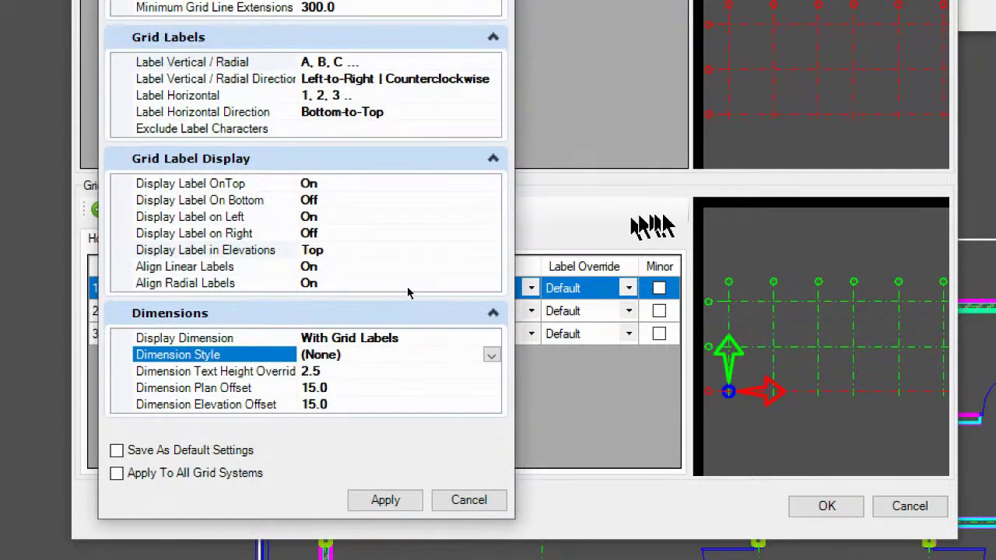
- Set the grid system's dimension style to ArialNarrow-2.5mm-Con-Slash-(m), apply it, and accept the grid system changes
{"action": "left_click_drag", "start_coordinate": [513, 212], "coordinate": [729, 191]}
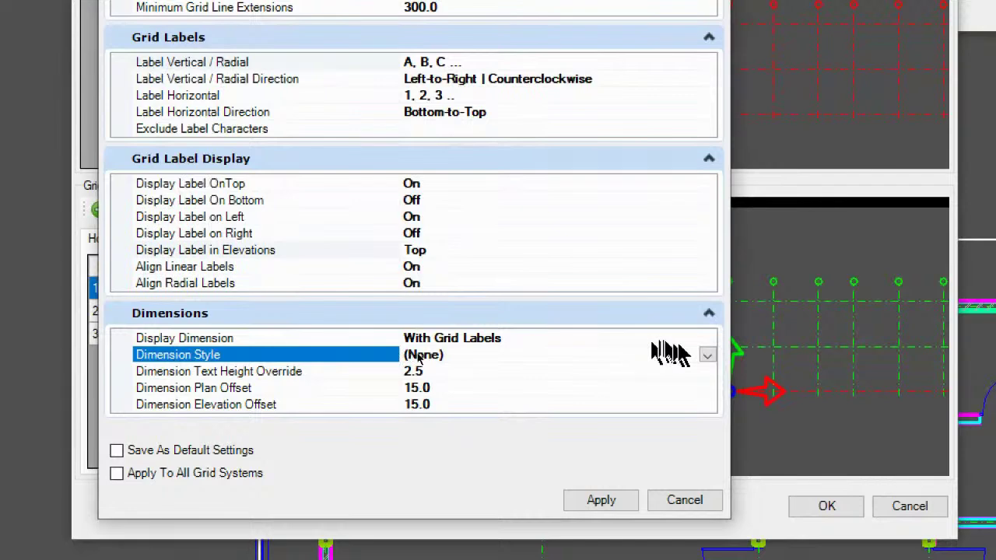
{"action": "left_click", "coordinate": [707, 356]}
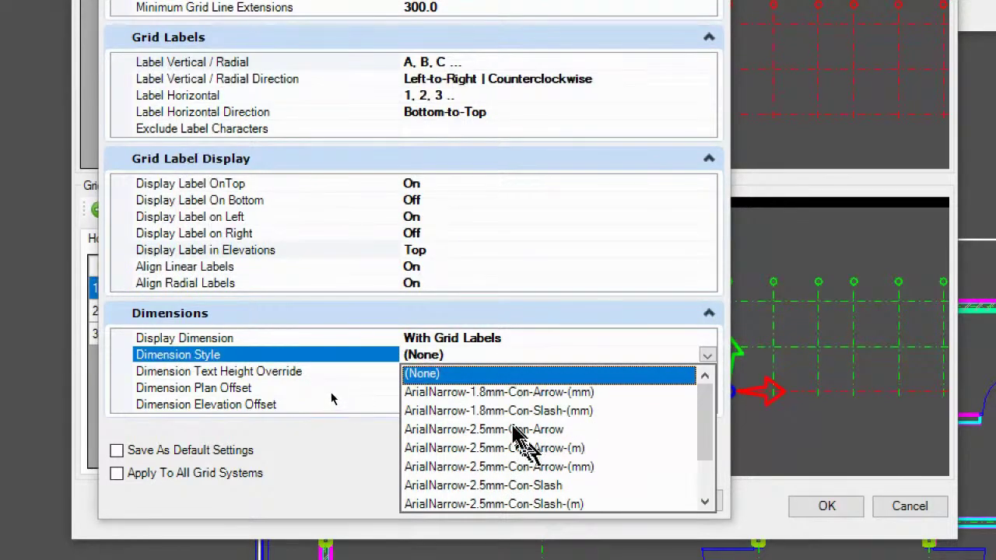
{"action": "scroll", "coordinate": [513, 434], "scroll_direction": "down", "scroll_amount": 1}
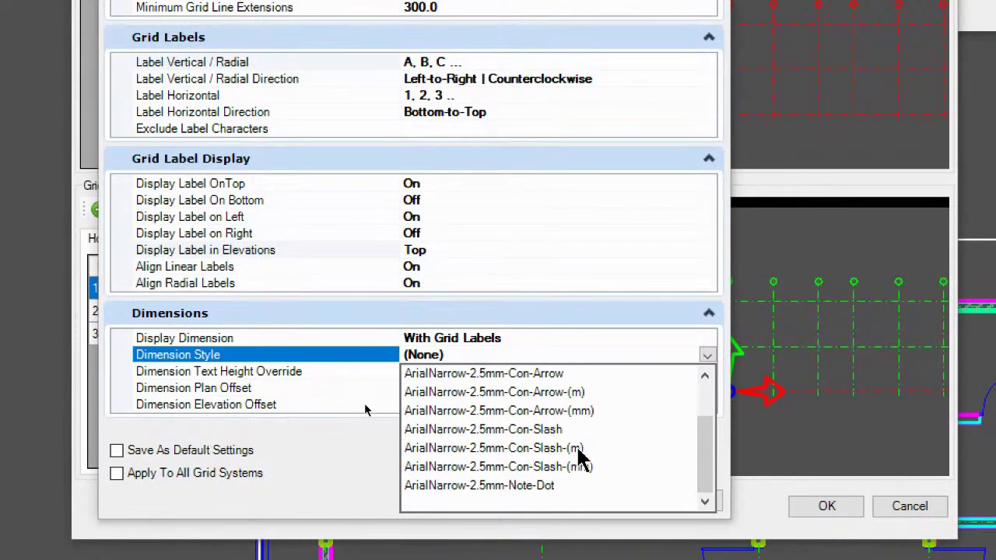
{"action": "left_click", "coordinate": [563, 449]}
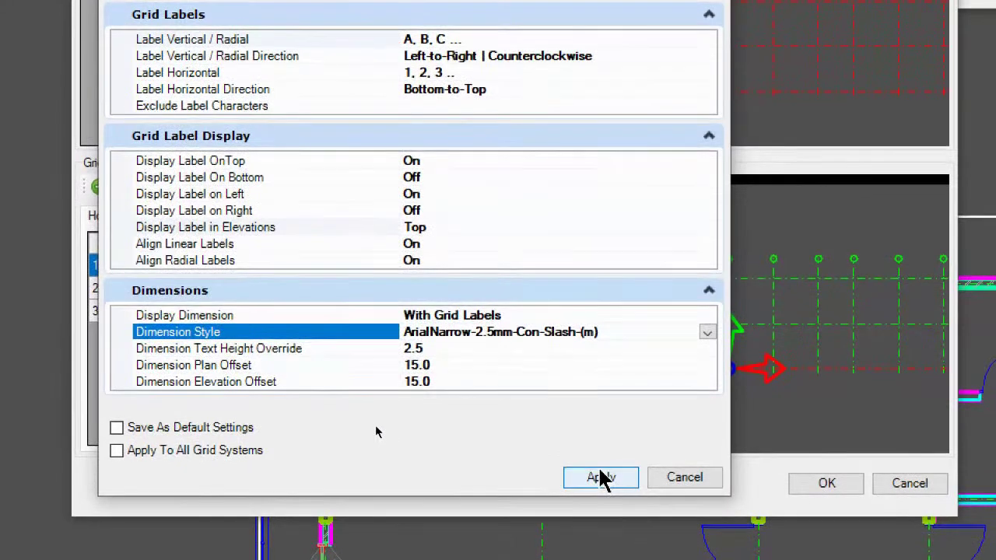
{"action": "left_click", "coordinate": [601, 477]}
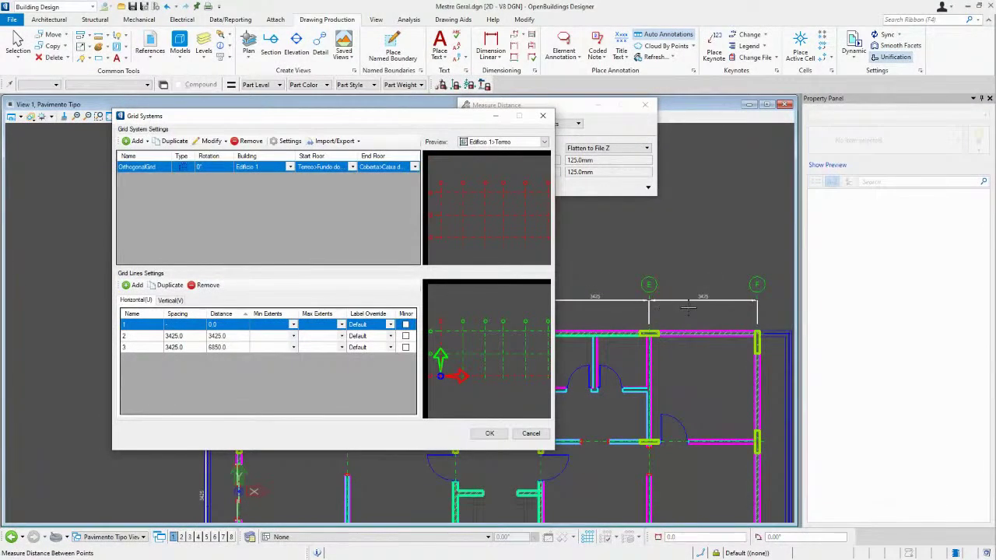
{"action": "left_click", "coordinate": [492, 433]}
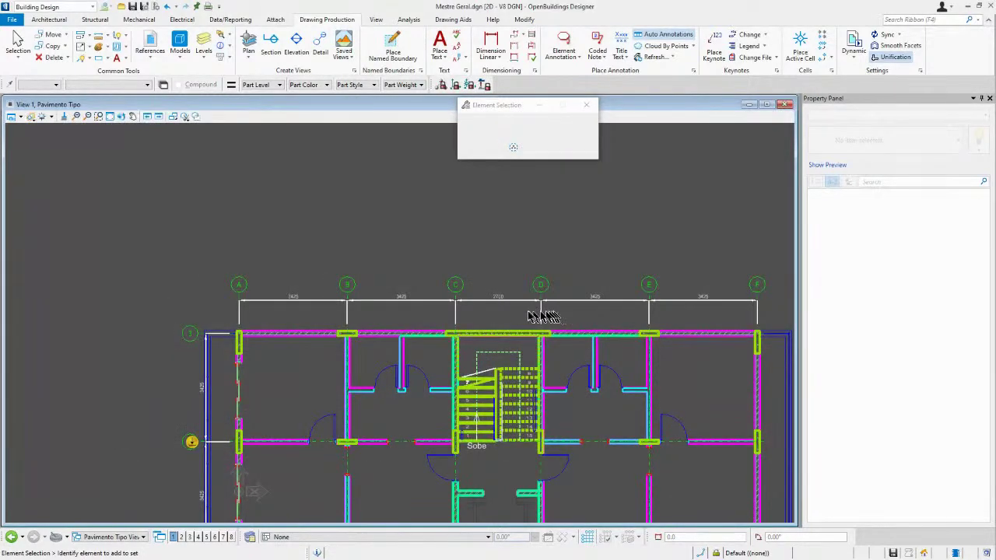
{"action": "scroll", "coordinate": [507, 307], "scroll_direction": "up", "scroll_amount": 3}
{"action": "scroll", "coordinate": [507, 280], "scroll_direction": "down", "scroll_amount": 3}
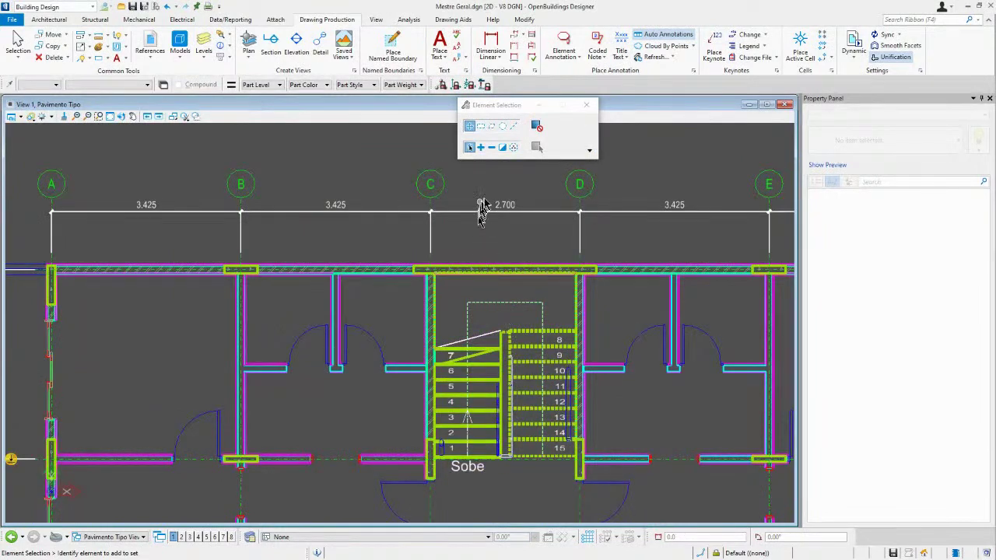
{"action": "scroll", "coordinate": [513, 226], "scroll_direction": "up", "scroll_amount": 4}
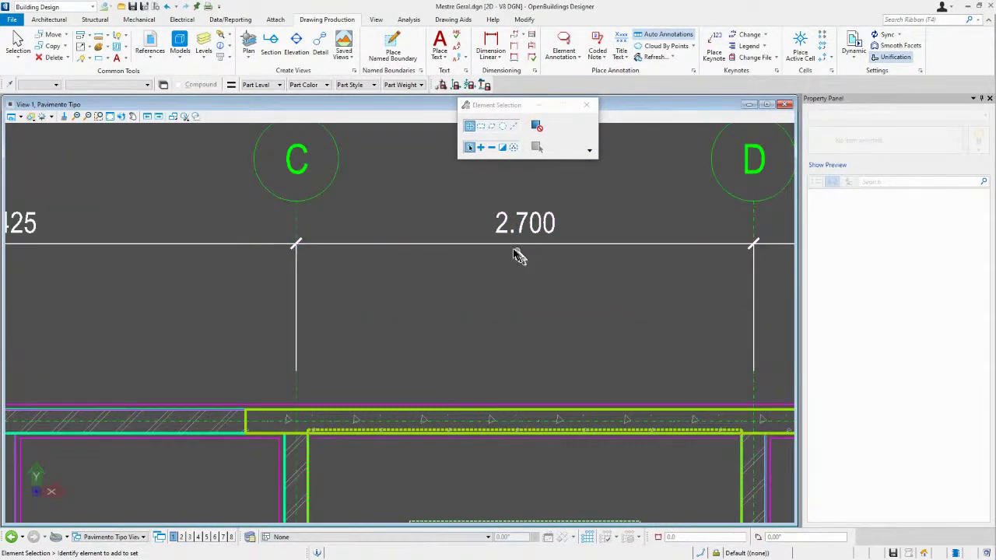
- Open the dimension styles manager and select the ArialNarrow-2.5mm-Con-Slash-(m) style to show its units settings
{"action": "scroll", "coordinate": [532, 226], "scroll_direction": "down", "scroll_amount": 2}
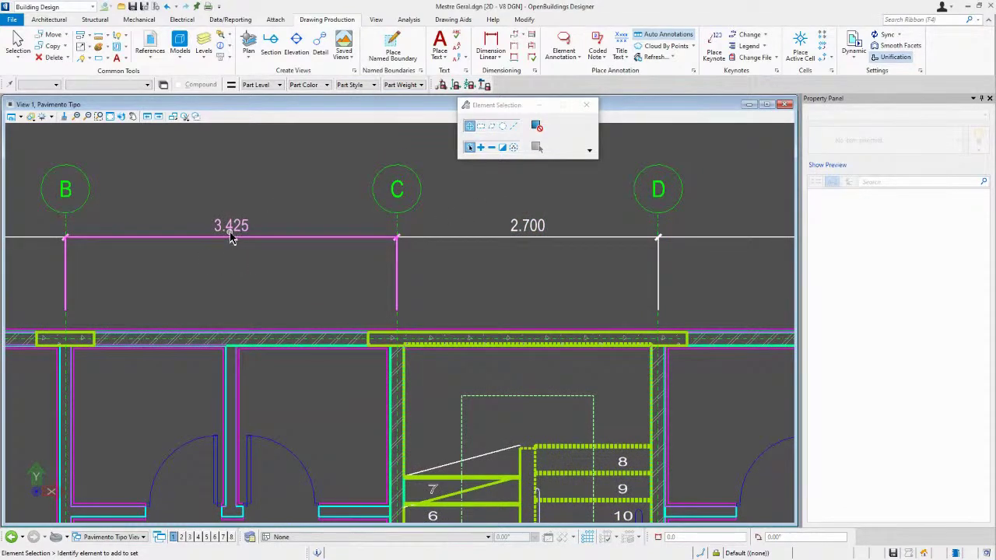
{"action": "scroll", "coordinate": [213, 224], "scroll_direction": "up", "scroll_amount": 2}
{"action": "scroll", "coordinate": [215, 227], "scroll_direction": "down", "scroll_amount": 2}
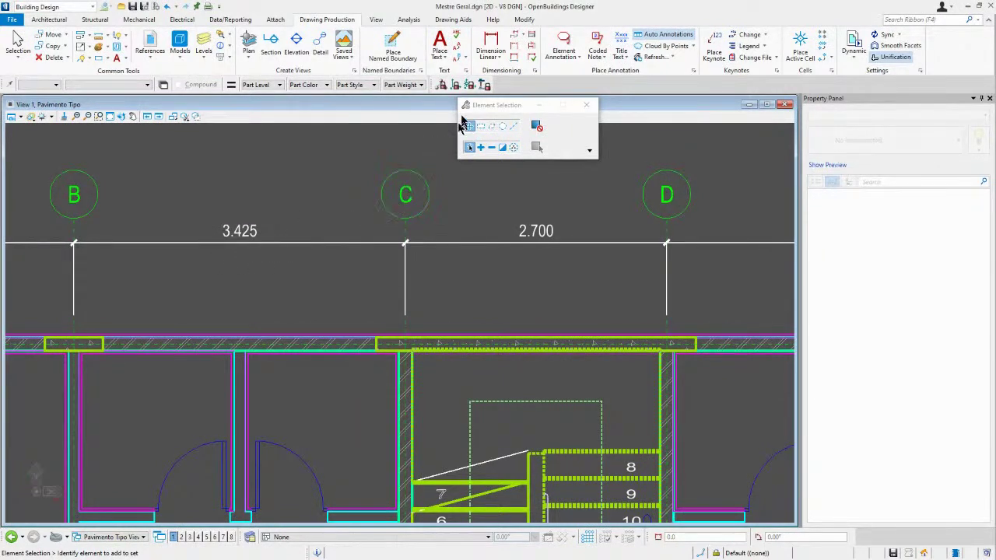
{"action": "left_click", "coordinate": [511, 70]}
{"action": "left_click", "coordinate": [511, 56]}
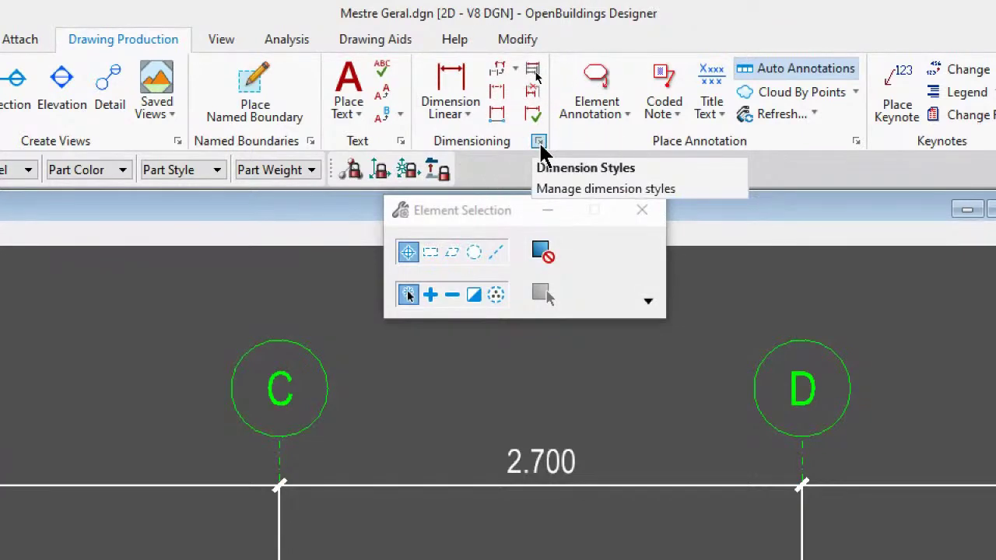
{"action": "left_click", "coordinate": [540, 143]}
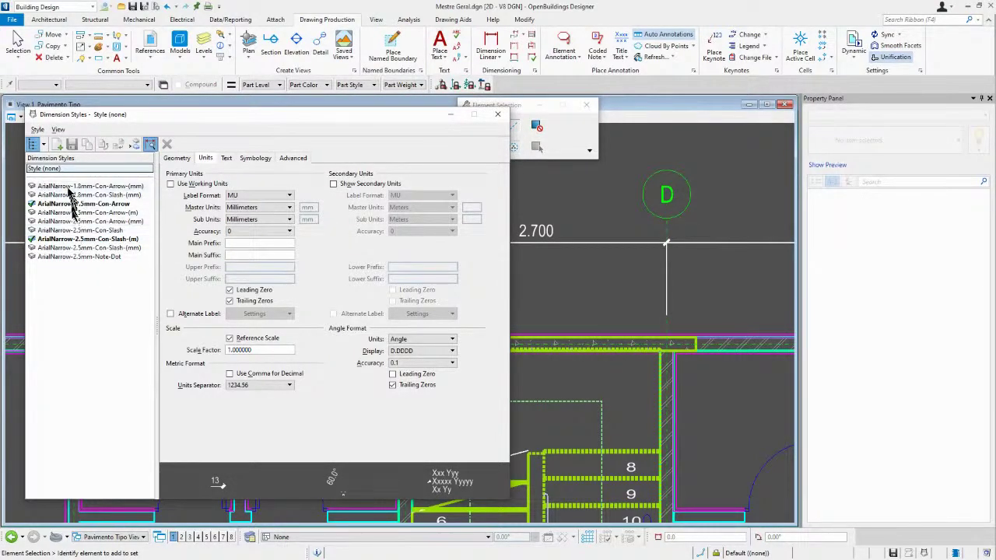
{"action": "left_click", "coordinate": [64, 239]}
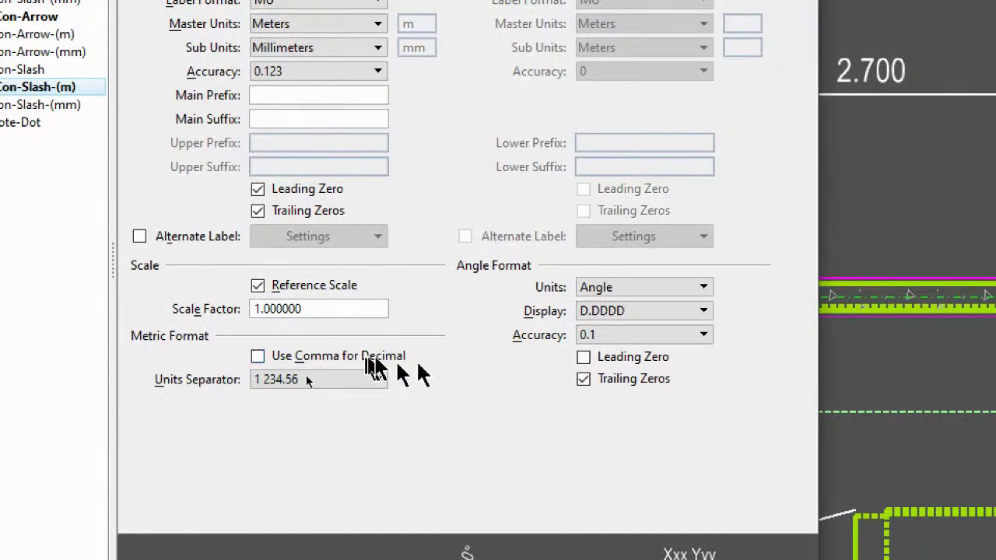
- Enable Use Comma for Decimal in the style, save it, and accept updating the existing dimensions
{"action": "left_click", "coordinate": [257, 356]}
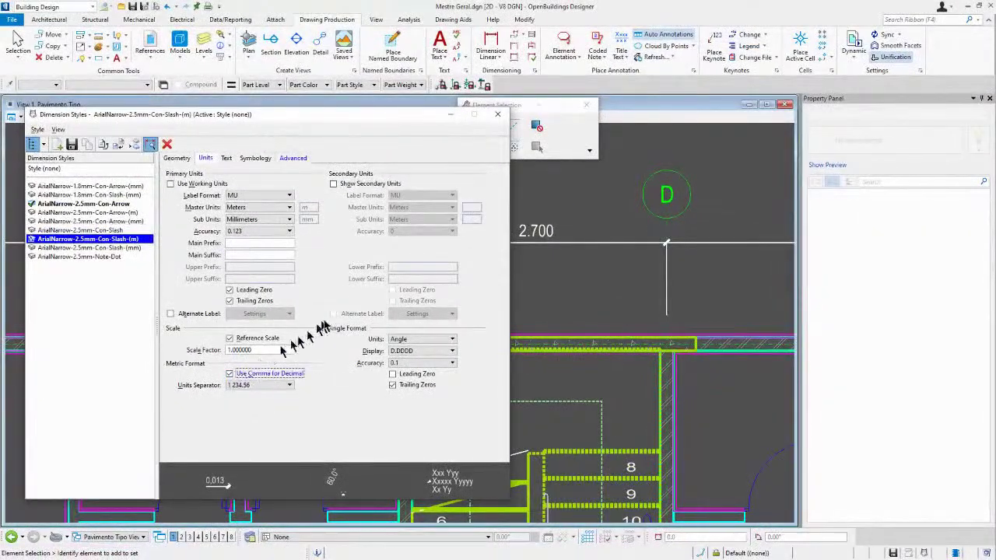
{"action": "left_click", "coordinate": [77, 148]}
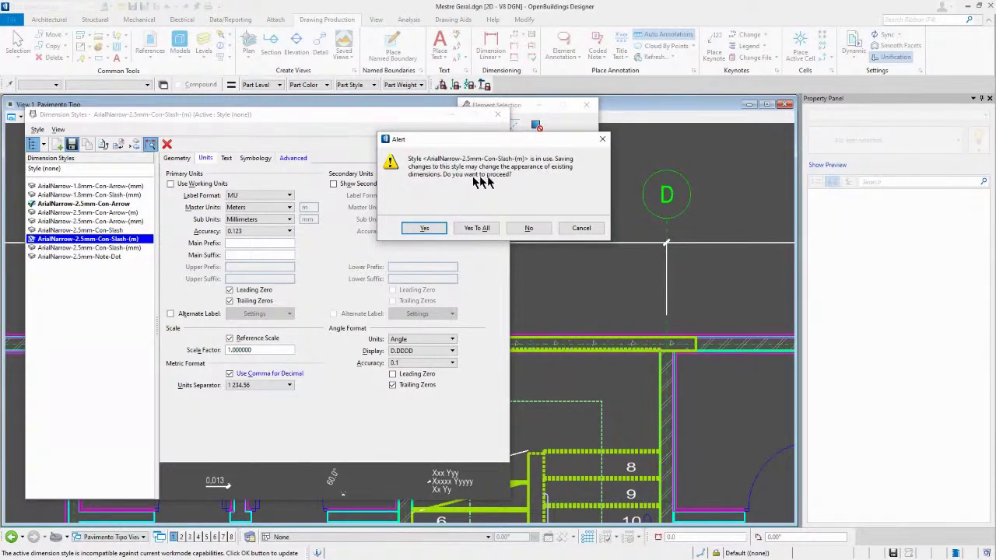
{"action": "left_click", "coordinate": [424, 229]}
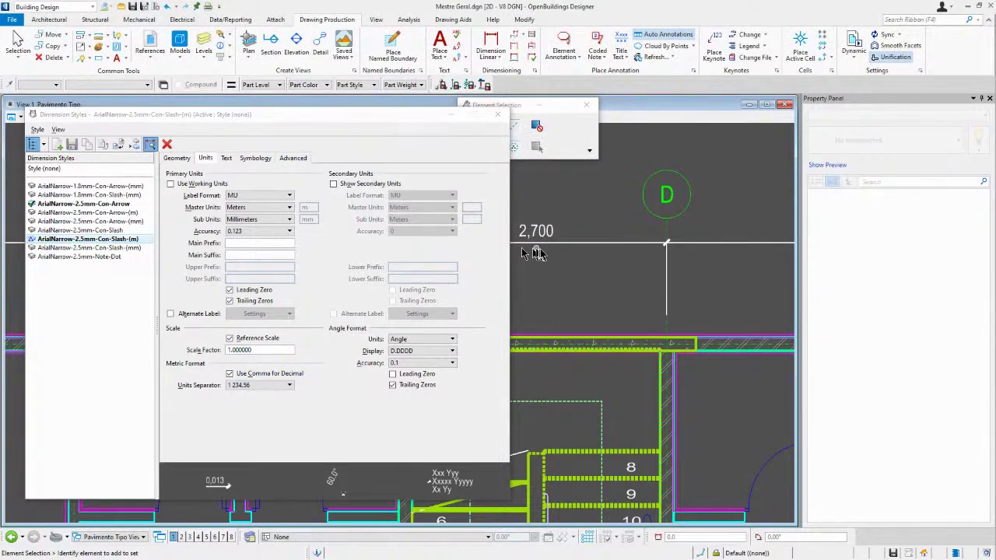
{"action": "scroll", "coordinate": [536, 253], "scroll_direction": "up", "scroll_amount": 5}
{"action": "scroll", "coordinate": [580, 257], "scroll_direction": "down", "scroll_amount": 5}
{"action": "scroll", "coordinate": [563, 251], "scroll_direction": "up", "scroll_amount": 4}
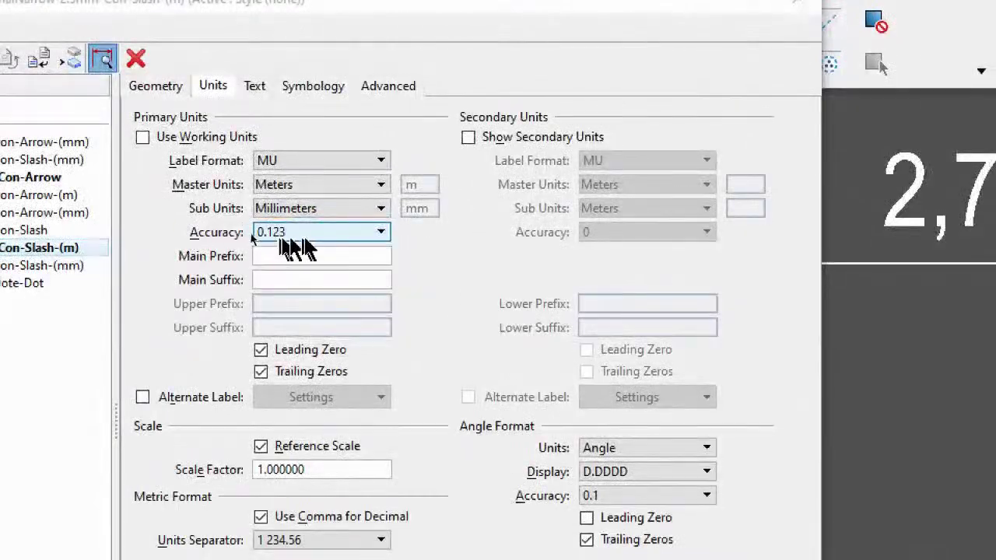
- Try an accuracy of 0.12 for the style's primary units and set it back to 0.123
{"action": "left_click", "coordinate": [303, 231]}
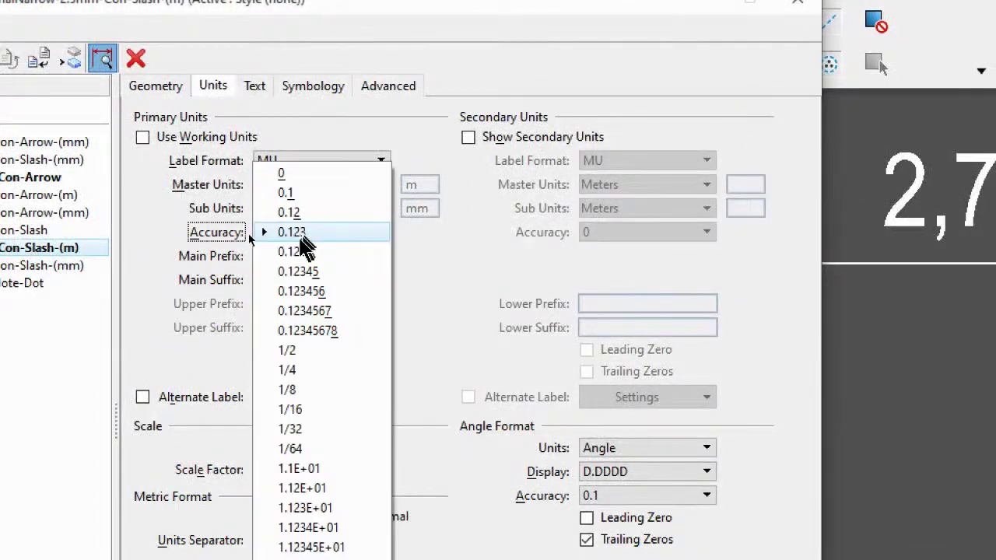
{"action": "left_click", "coordinate": [294, 210]}
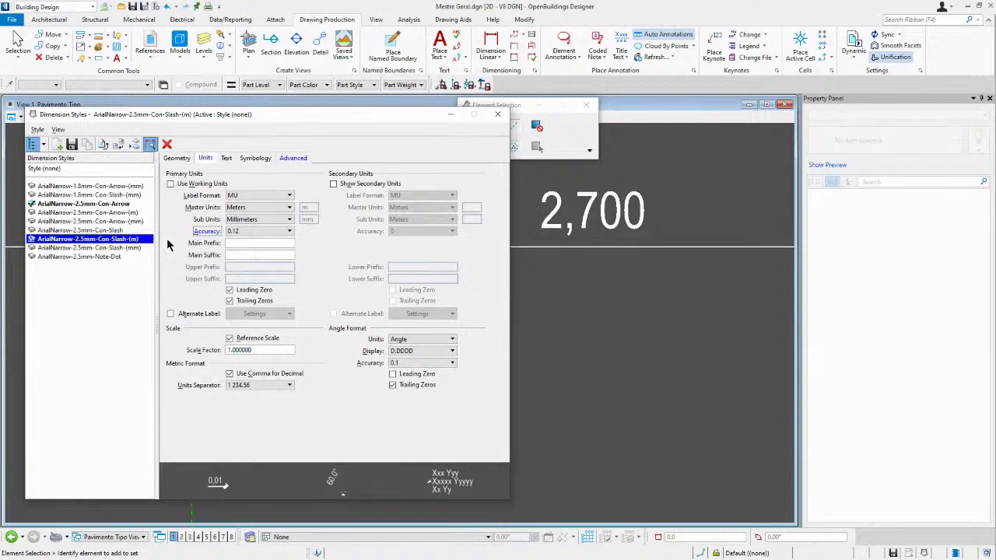
{"action": "left_click", "coordinate": [238, 231]}
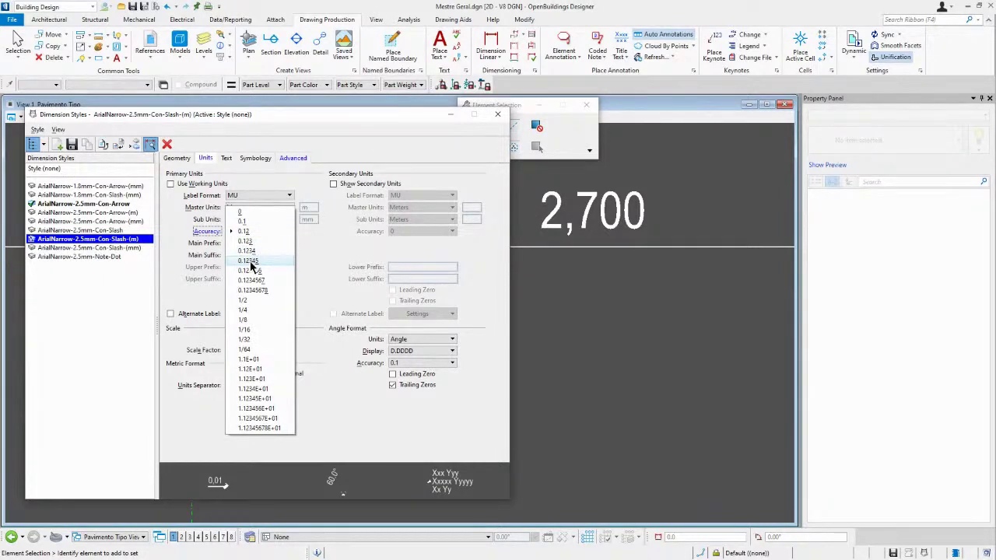
{"action": "left_click", "coordinate": [249, 241]}
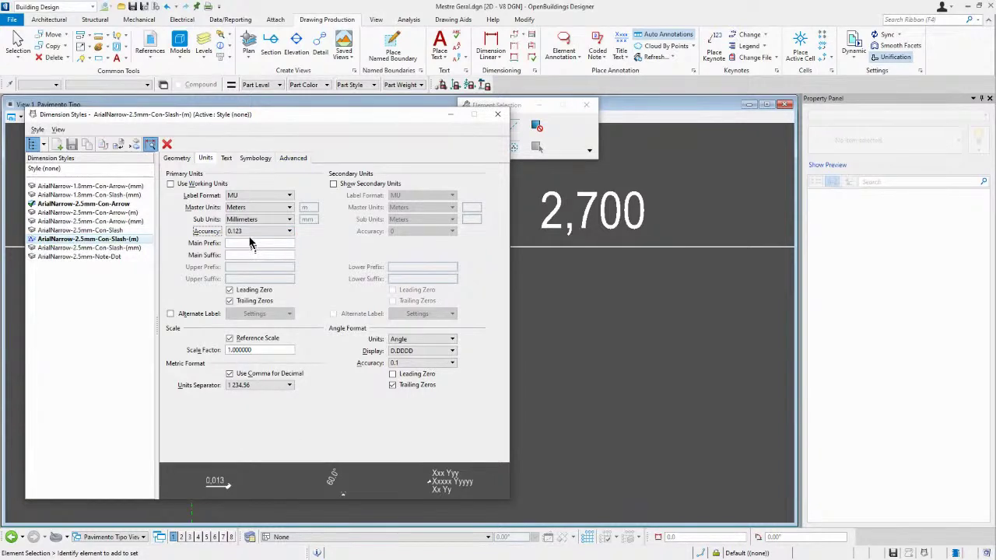
- Review the style's Geometry, Text, Symbology and Advanced settings and close the dimension styles manager
{"action": "left_click", "coordinate": [177, 158]}
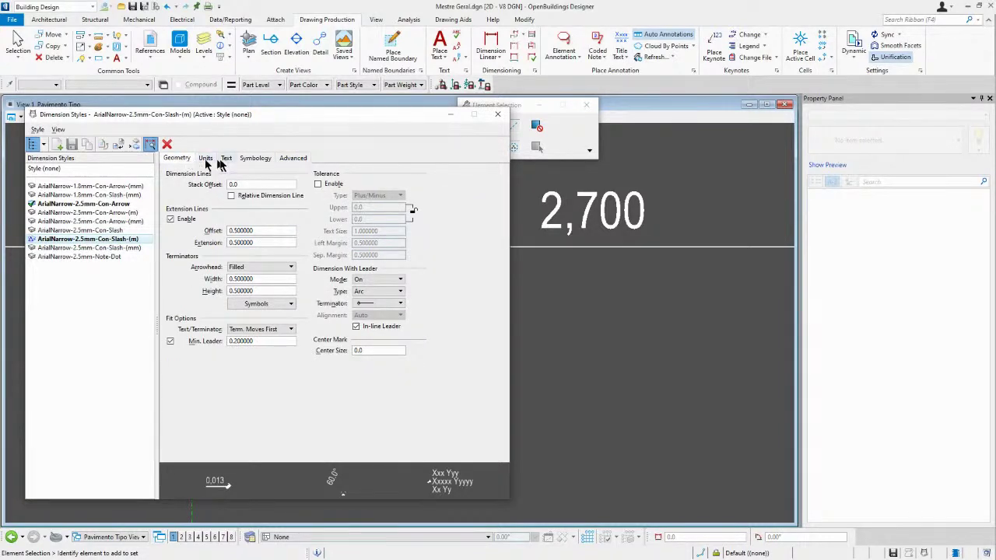
{"action": "left_click", "coordinate": [206, 160]}
{"action": "left_click", "coordinate": [232, 159]}
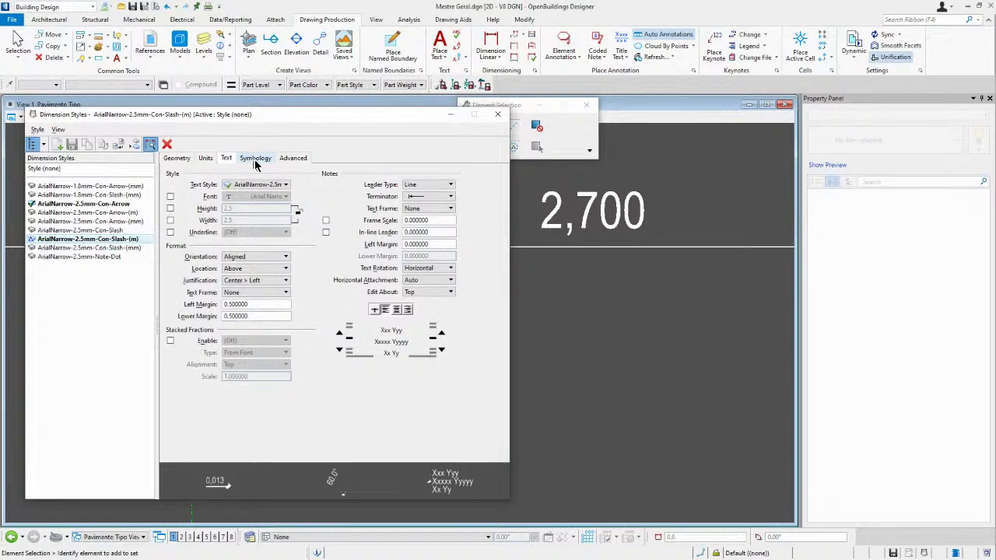
{"action": "left_click", "coordinate": [255, 159]}
{"action": "left_click", "coordinate": [289, 160]}
{"action": "left_click", "coordinate": [257, 159]}
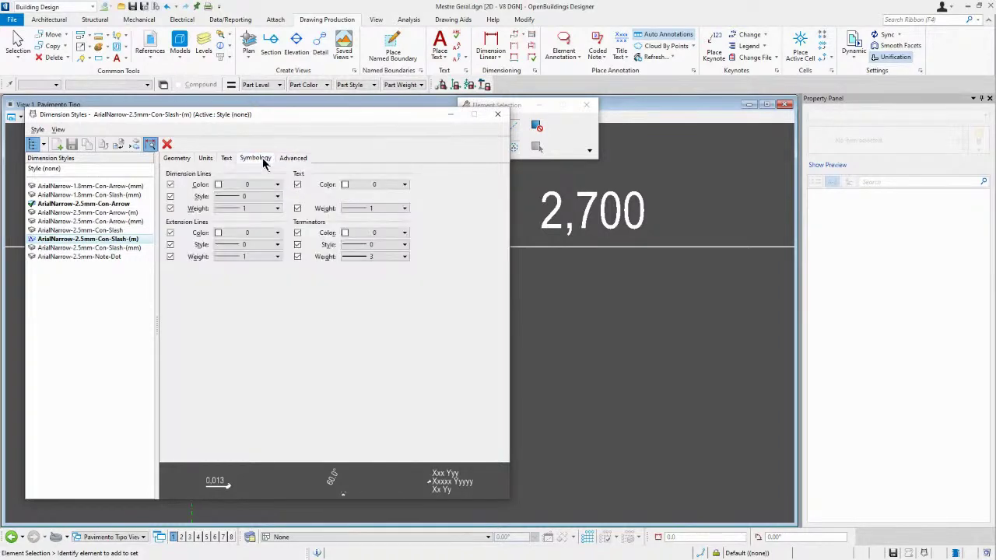
{"action": "left_click", "coordinate": [227, 159]}
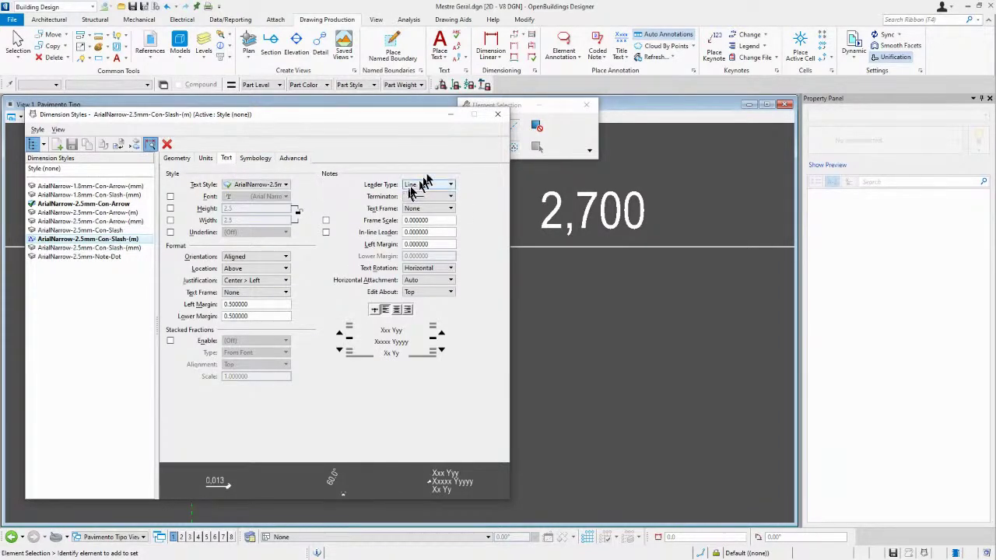
{"action": "left_click", "coordinate": [497, 115]}
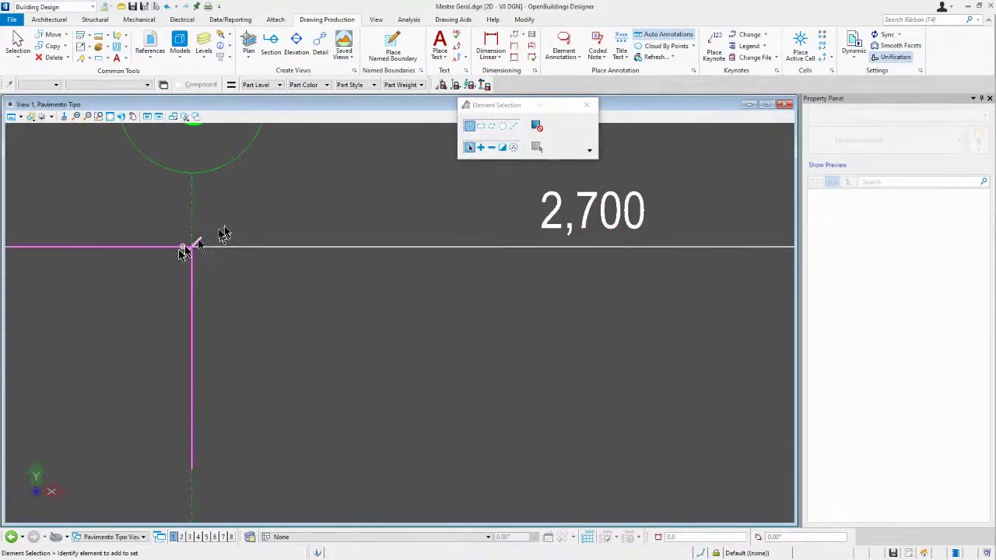
- Look over the grid dimensions across the whole floor plan
{"action": "scroll", "coordinate": [560, 237], "scroll_direction": "down", "scroll_amount": 4}
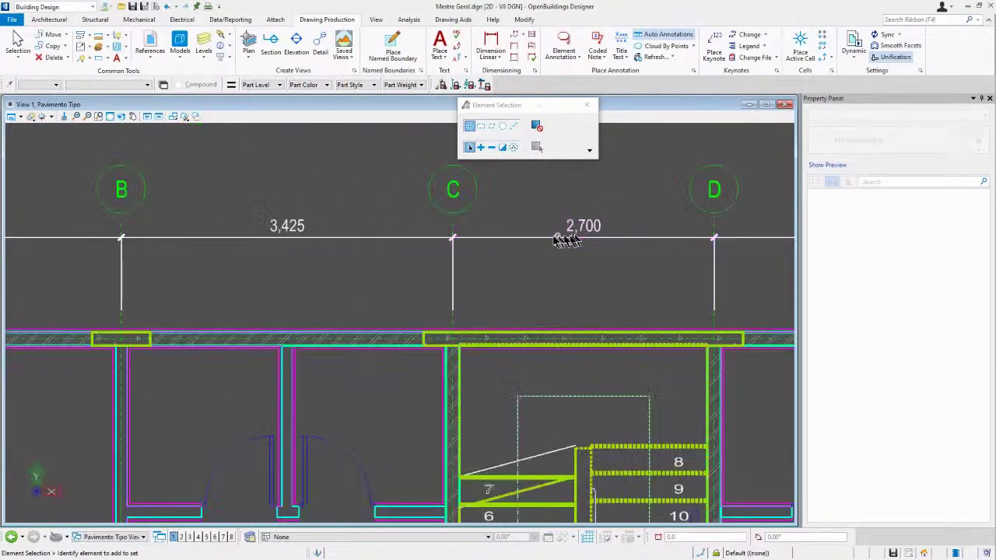
{"action": "scroll", "coordinate": [451, 214], "scroll_direction": "down", "scroll_amount": 2}
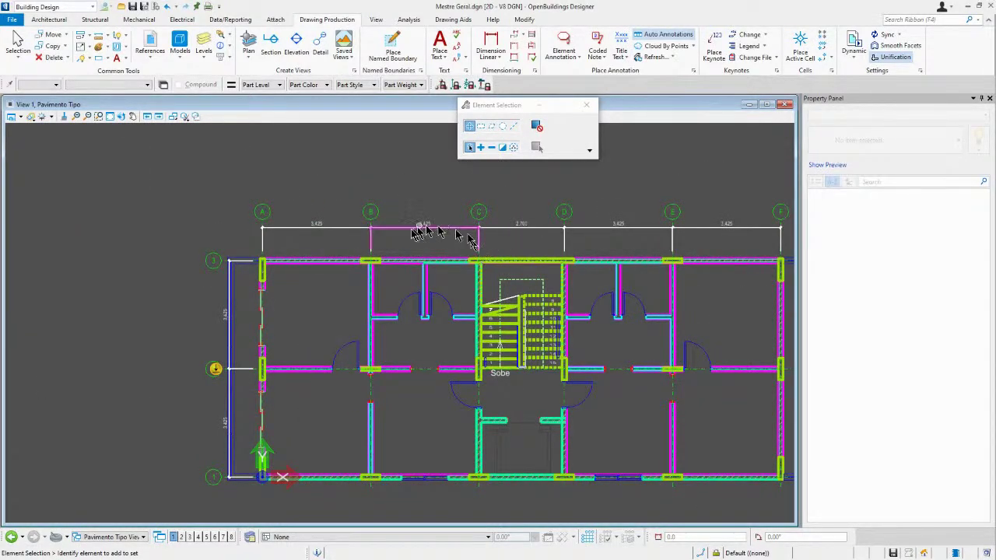
{"action": "scroll", "coordinate": [420, 227], "scroll_direction": "down", "scroll_amount": 2}
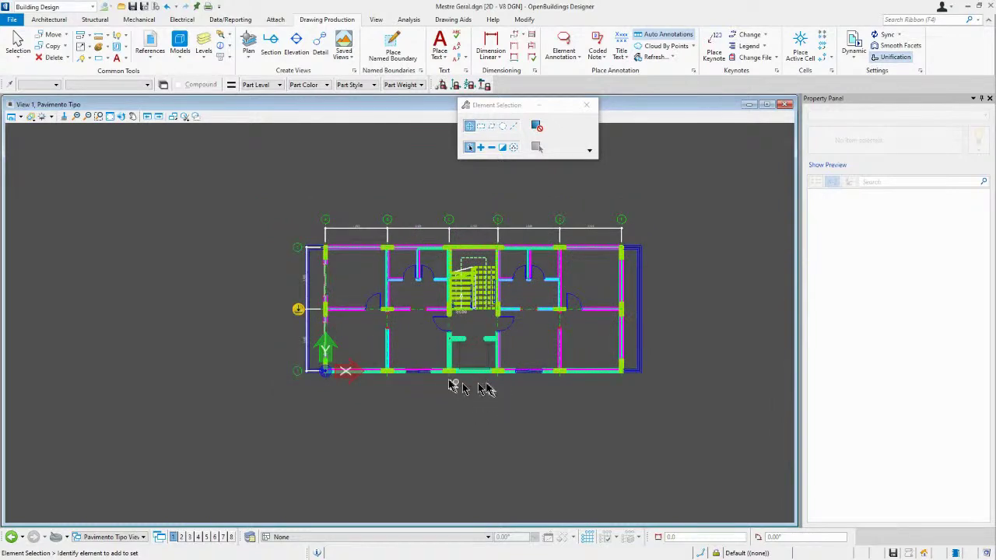
{"action": "scroll", "coordinate": [466, 378], "scroll_direction": "up", "scroll_amount": 2}
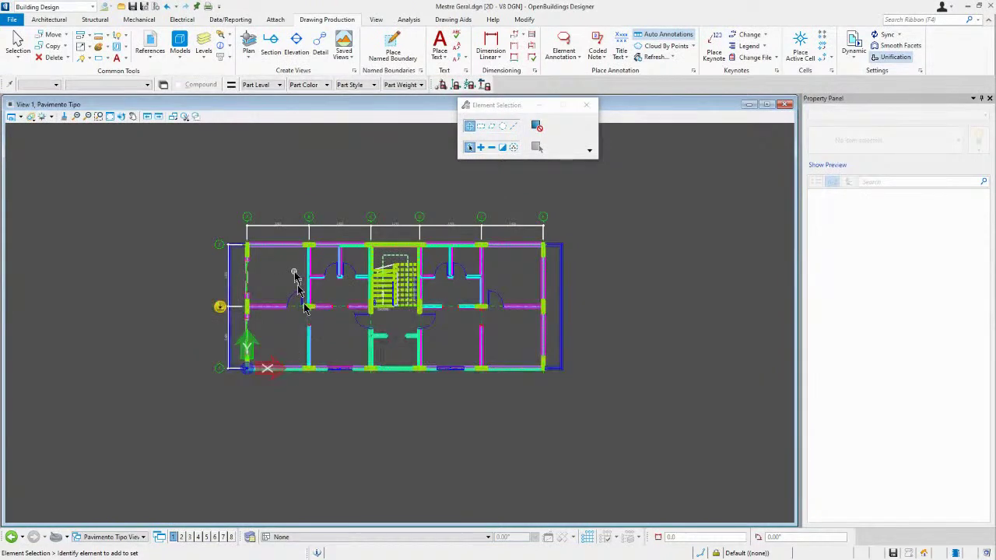
{"action": "scroll", "coordinate": [245, 253], "scroll_direction": "up", "scroll_amount": 5}
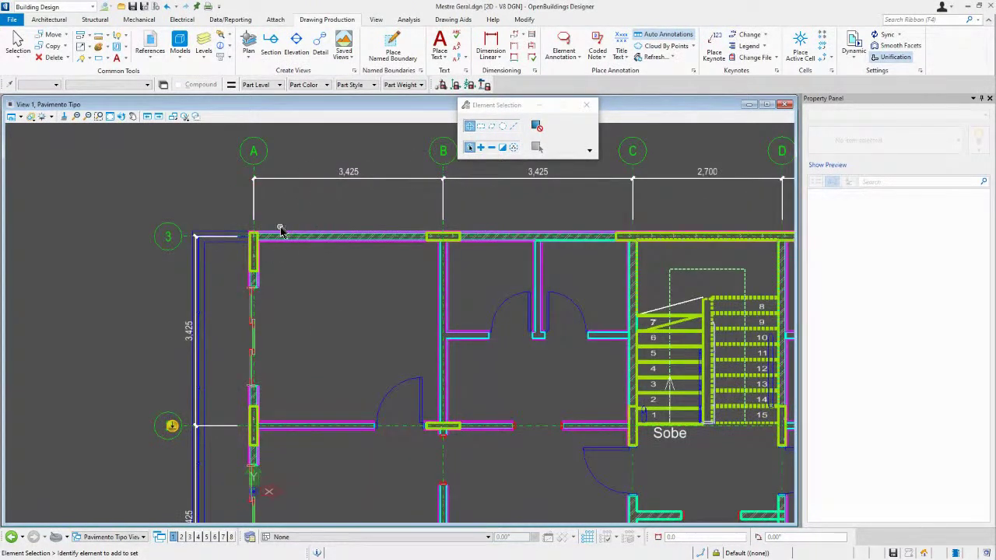
- Activate the Dimension Linear command for dimensioning the wall corner at axes A and 3
{"action": "scroll", "coordinate": [281, 232], "scroll_direction": "up", "scroll_amount": 2}
{"action": "scroll", "coordinate": [303, 222], "scroll_direction": "up", "scroll_amount": 2}
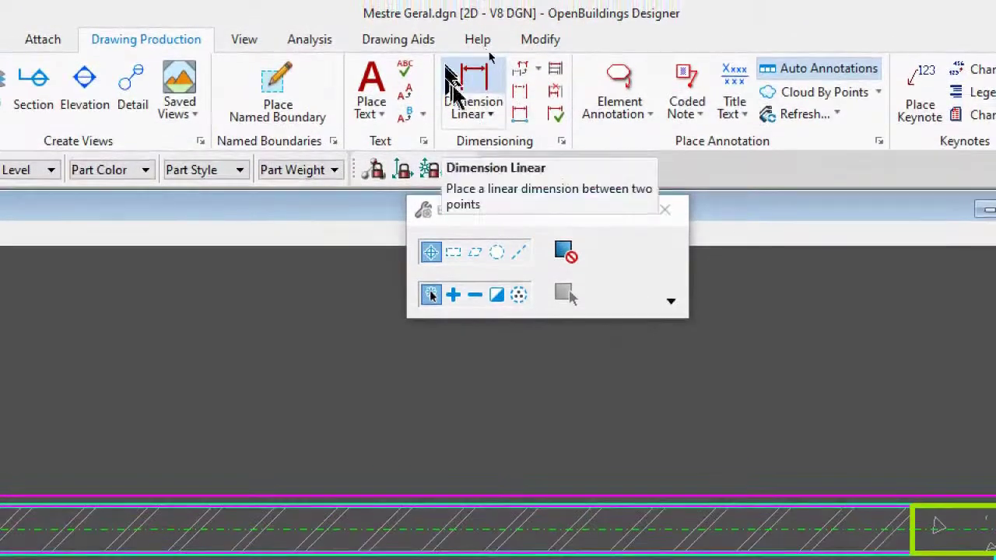
{"action": "left_click", "coordinate": [490, 117]}
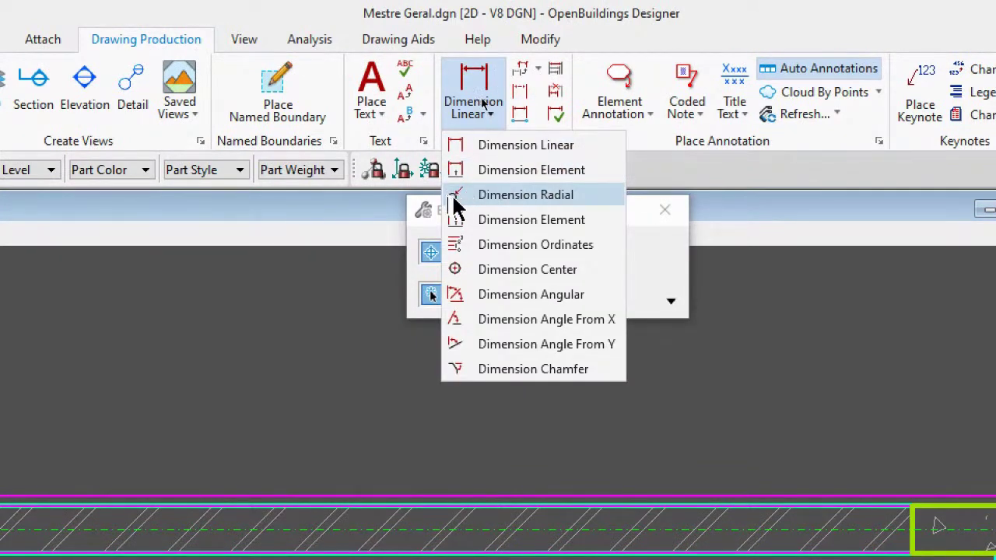
{"action": "left_click", "coordinate": [494, 156]}
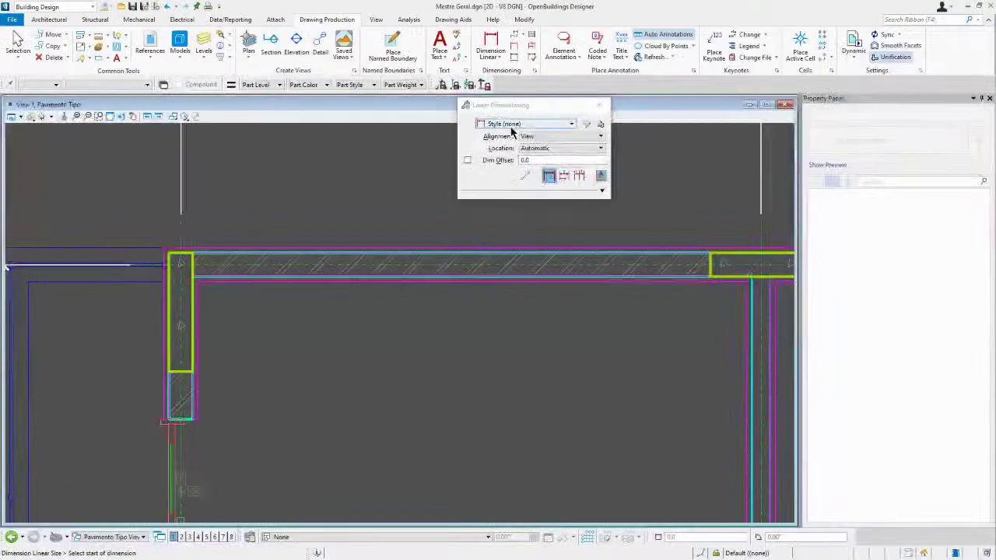
- Try a linear dimension across the wall thickness at the corner of axes A and 3, using Style (none)
{"action": "scroll", "coordinate": [184, 319], "scroll_direction": "down", "scroll_amount": 3}
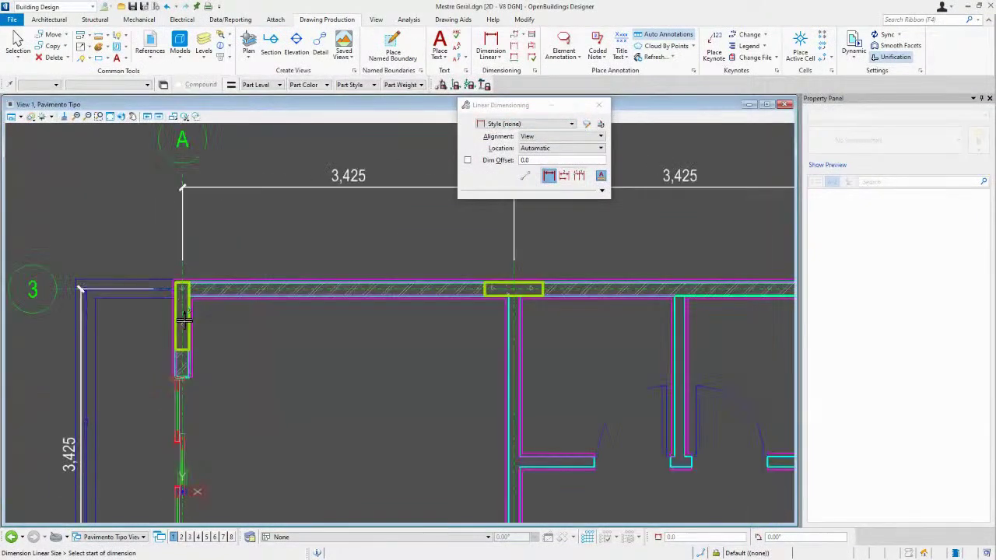
{"action": "scroll", "coordinate": [168, 276], "scroll_direction": "up", "scroll_amount": 4}
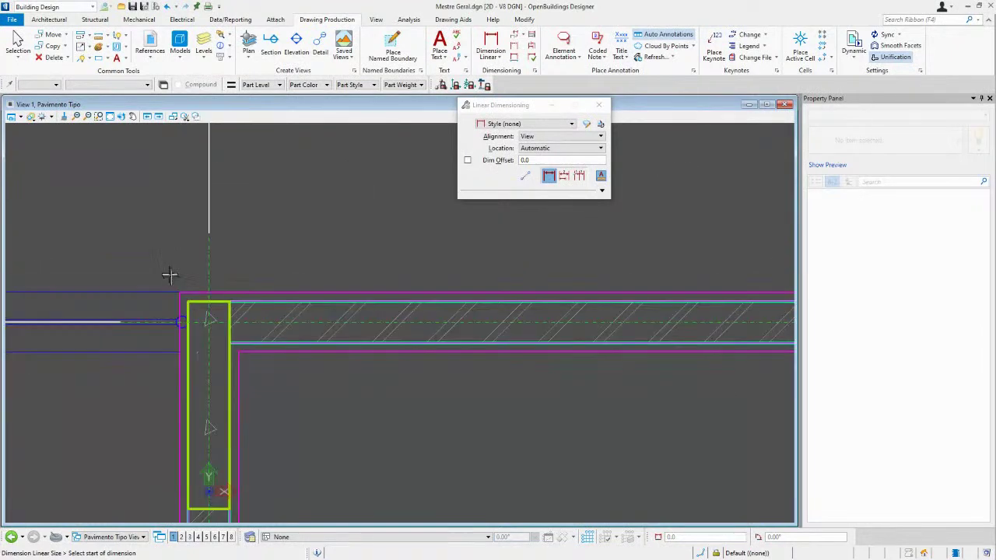
{"action": "left_click", "coordinate": [179, 292]}
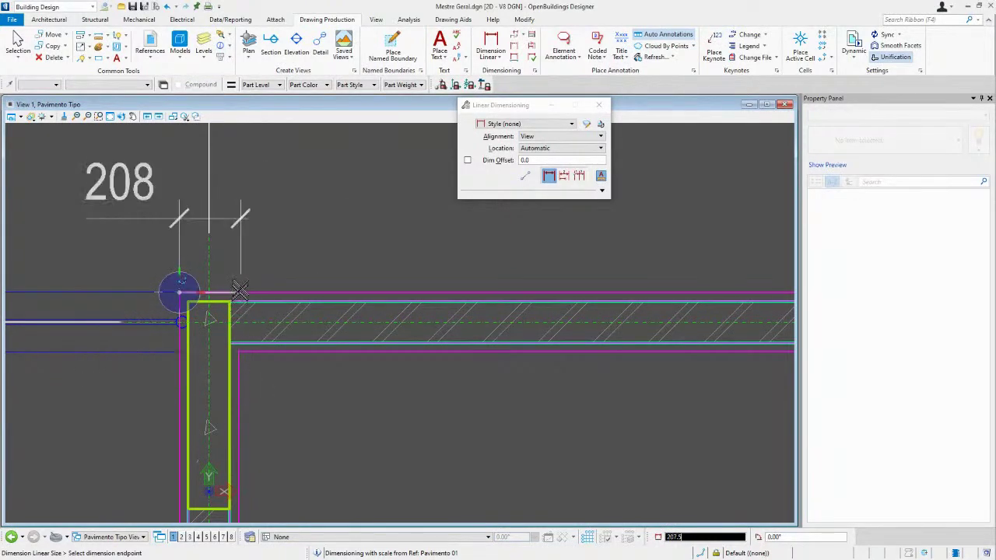
{"action": "left_click", "coordinate": [239, 352]}
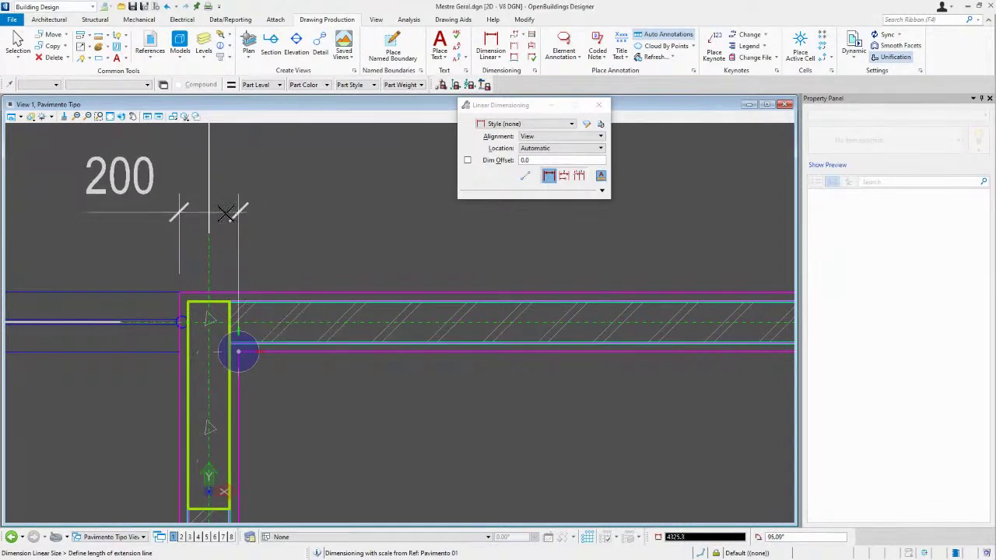
{"action": "scroll", "coordinate": [194, 230], "scroll_direction": "down", "scroll_amount": 3}
{"action": "scroll", "coordinate": [196, 230], "scroll_direction": "down", "scroll_amount": 2}
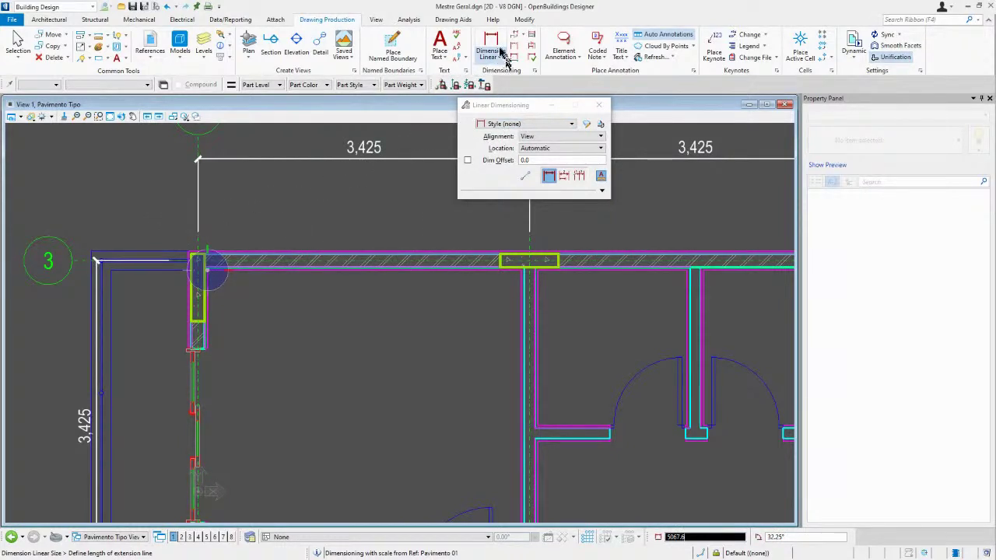
- Start a linear dimension across the wall thickness at the corner of axes A and 3, using the ArialNarrow-2.5mm-Con-Slash-(m) style
{"action": "left_click", "coordinate": [515, 115]}
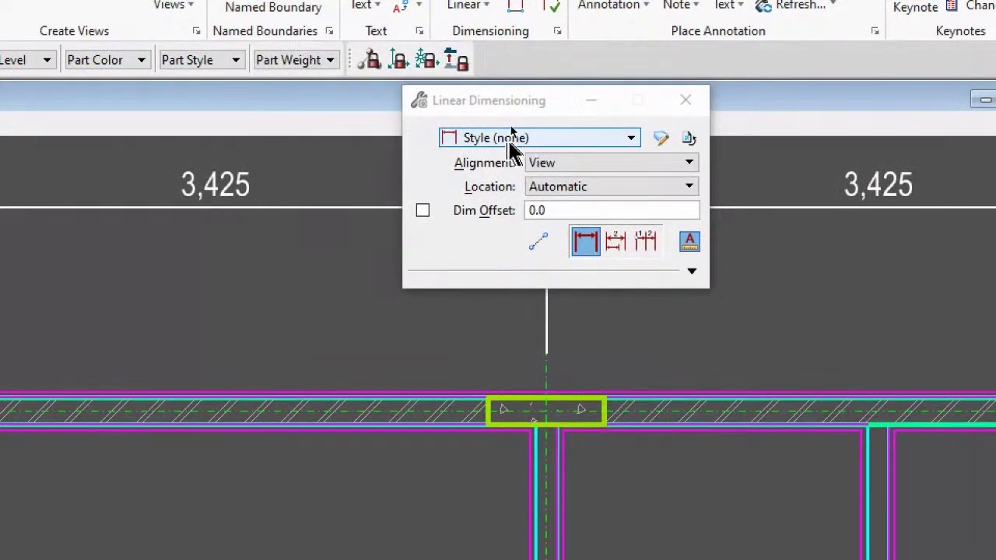
{"action": "left_click", "coordinate": [575, 143]}
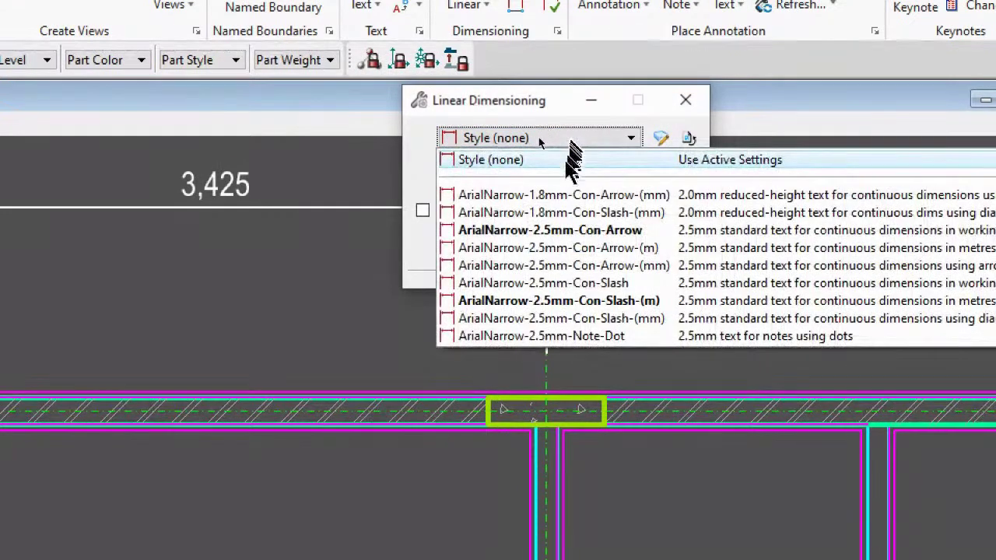
{"action": "left_click", "coordinate": [522, 303]}
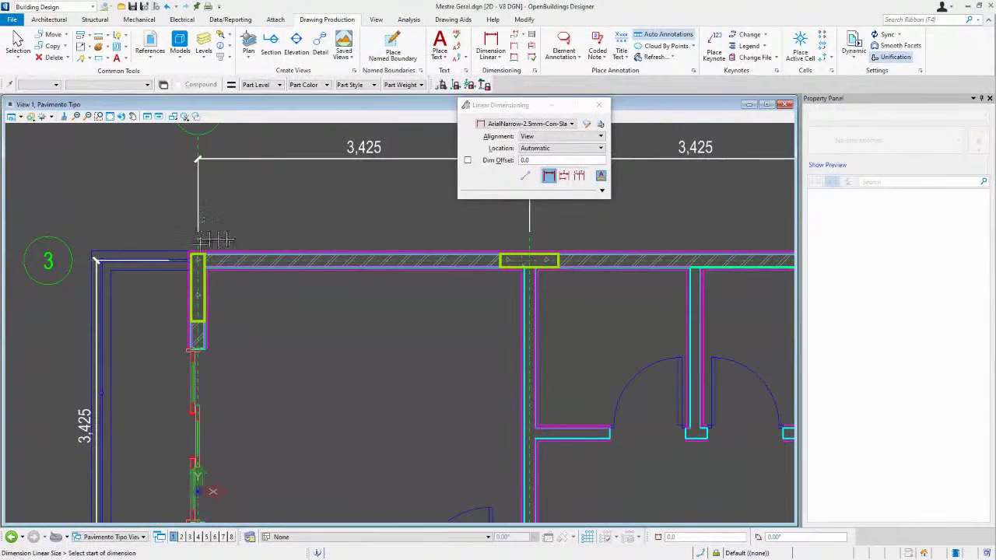
{"action": "scroll", "coordinate": [192, 264], "scroll_direction": "up", "scroll_amount": 3}
{"action": "left_click", "coordinate": [181, 226]}
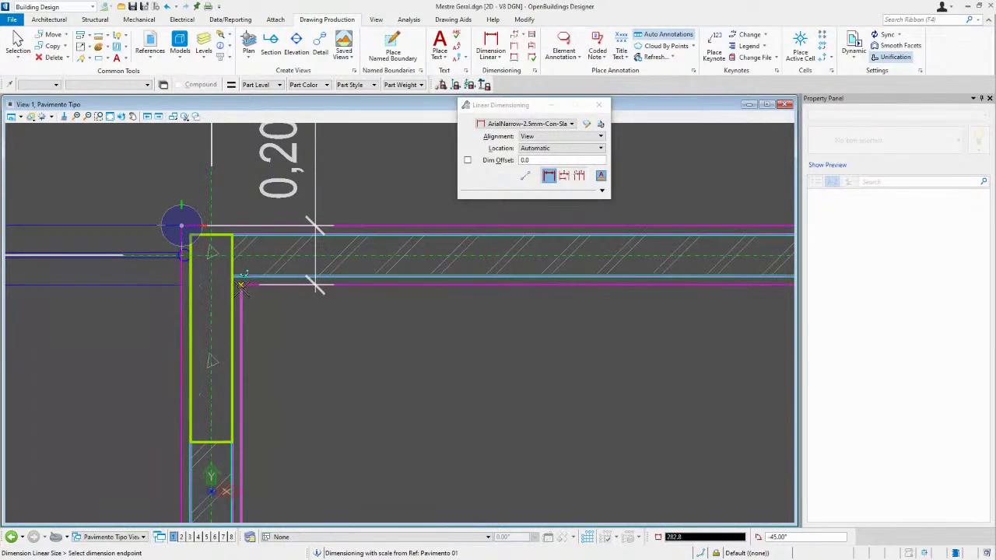
{"action": "left_click", "coordinate": [242, 278]}
{"action": "scroll", "coordinate": [235, 315], "scroll_direction": "down", "scroll_amount": 2}
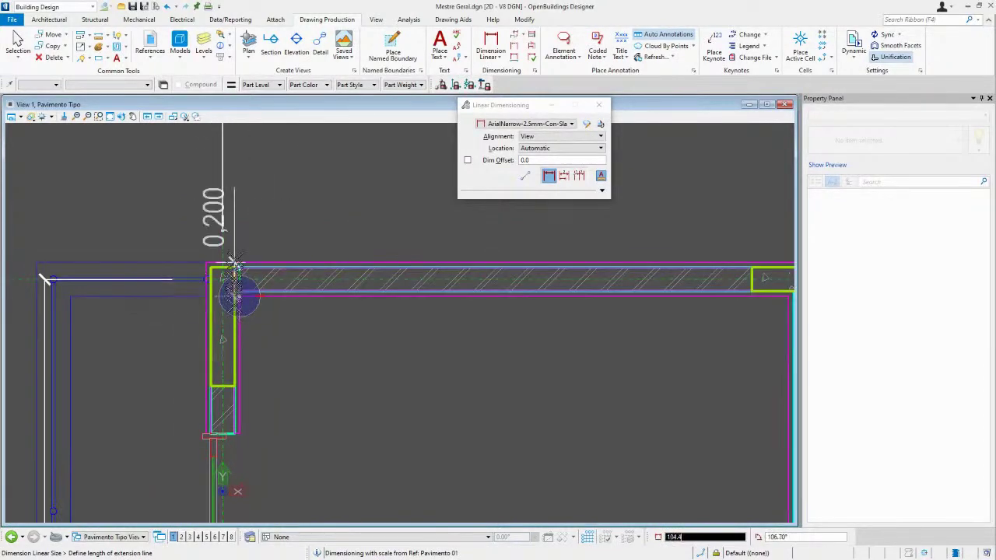
{"action": "left_click", "coordinate": [235, 194]}
{"action": "scroll", "coordinate": [233, 226], "scroll_direction": "down", "scroll_amount": 2}
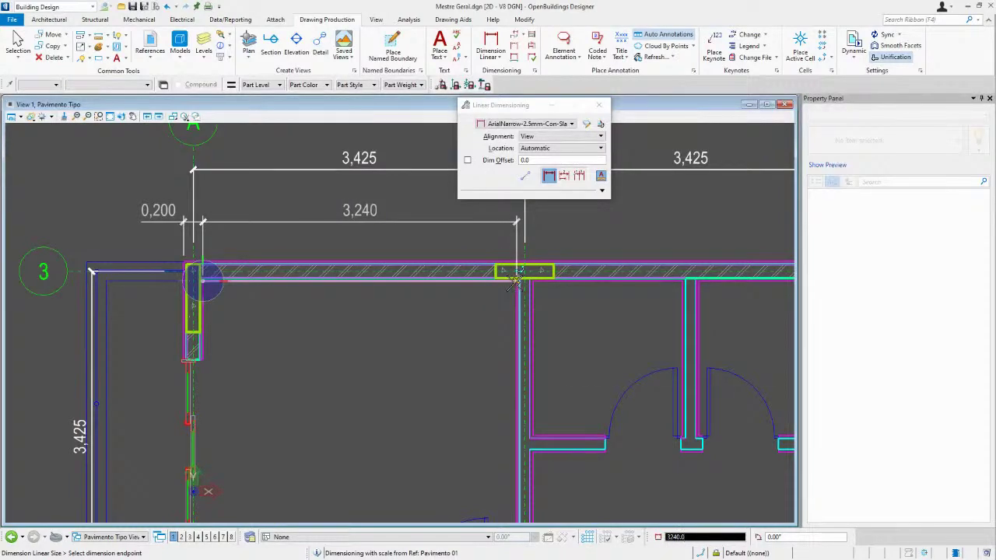
- Continue the dimension chain along the axis 3 wall, picking both faces of each crossing wall through axis C, and end it there
{"action": "left_click", "coordinate": [513, 281]}
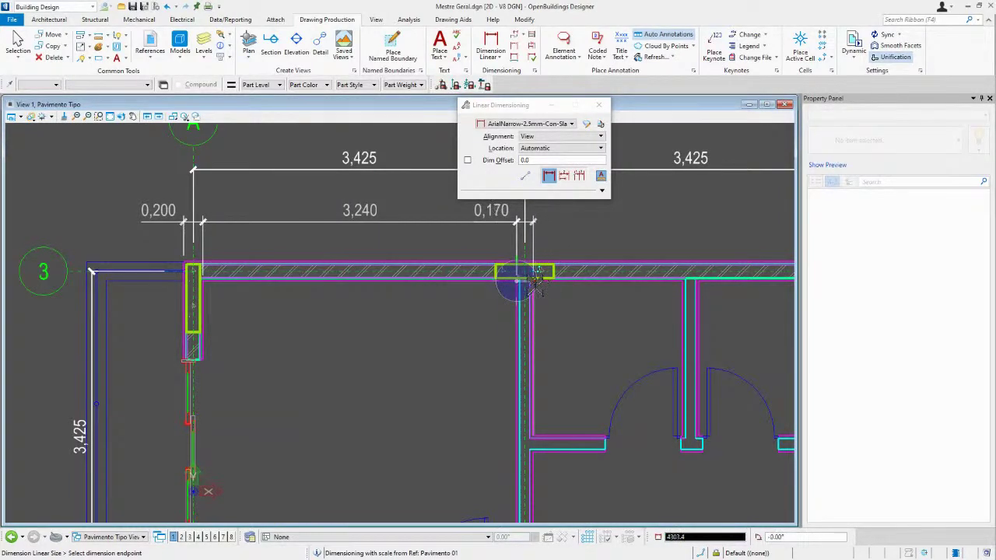
{"action": "left_click", "coordinate": [532, 280]}
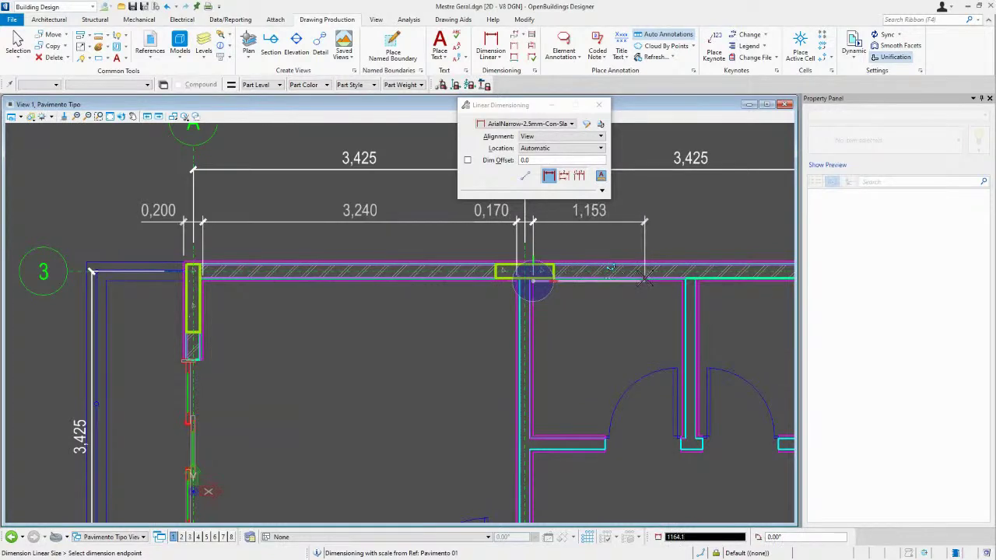
{"action": "middle_click_drag", "start_coordinate": [660, 280], "coordinate": [490, 282]}
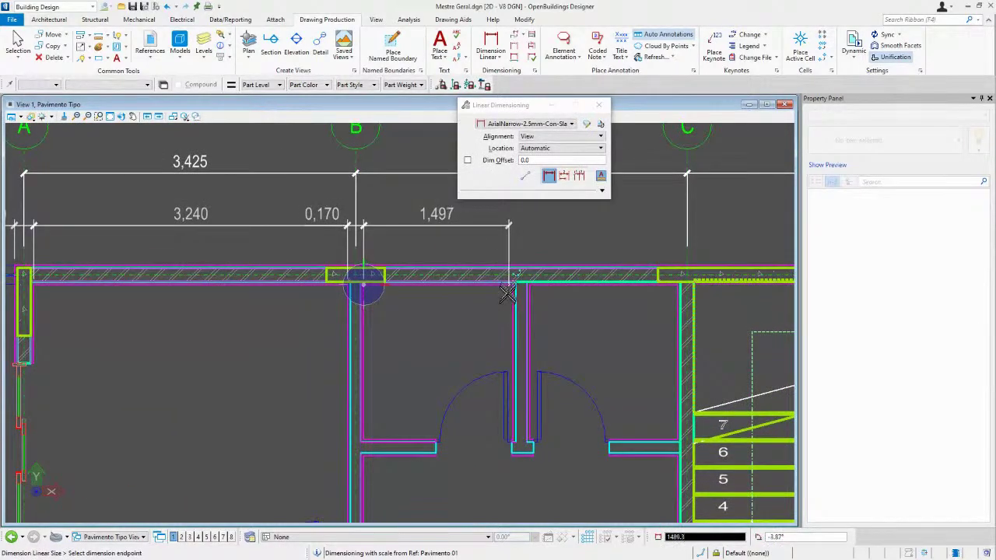
{"action": "left_click", "coordinate": [513, 283]}
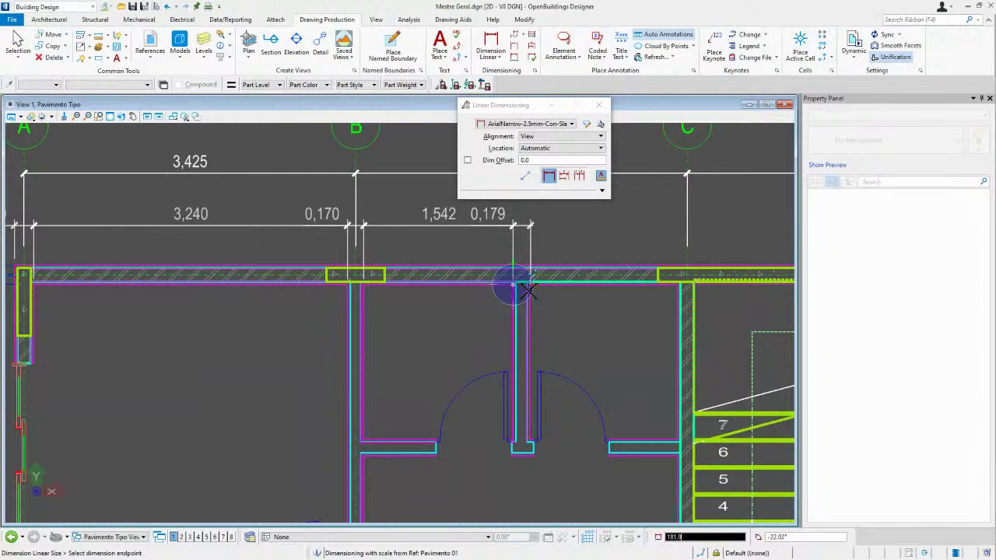
{"action": "left_click", "coordinate": [529, 283]}
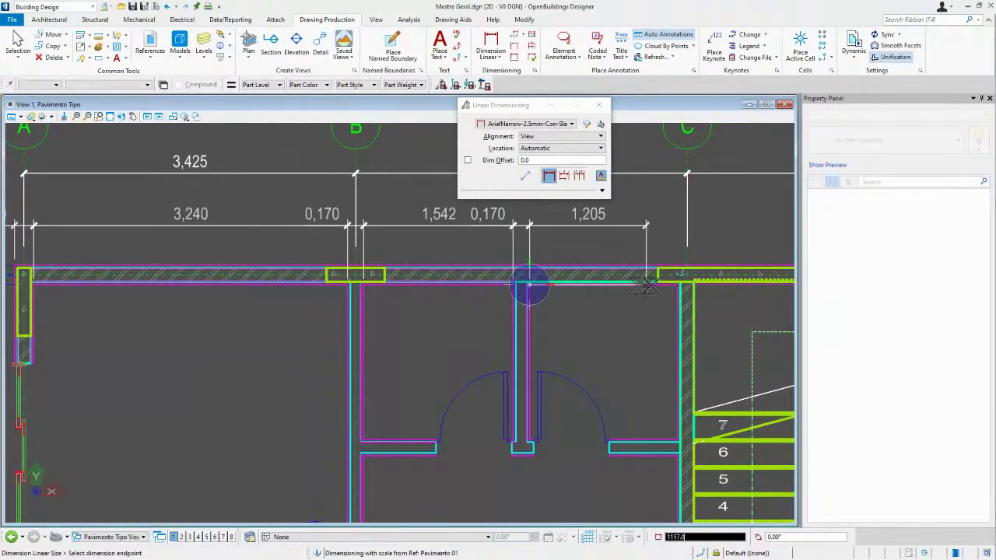
{"action": "left_click", "coordinate": [676, 283]}
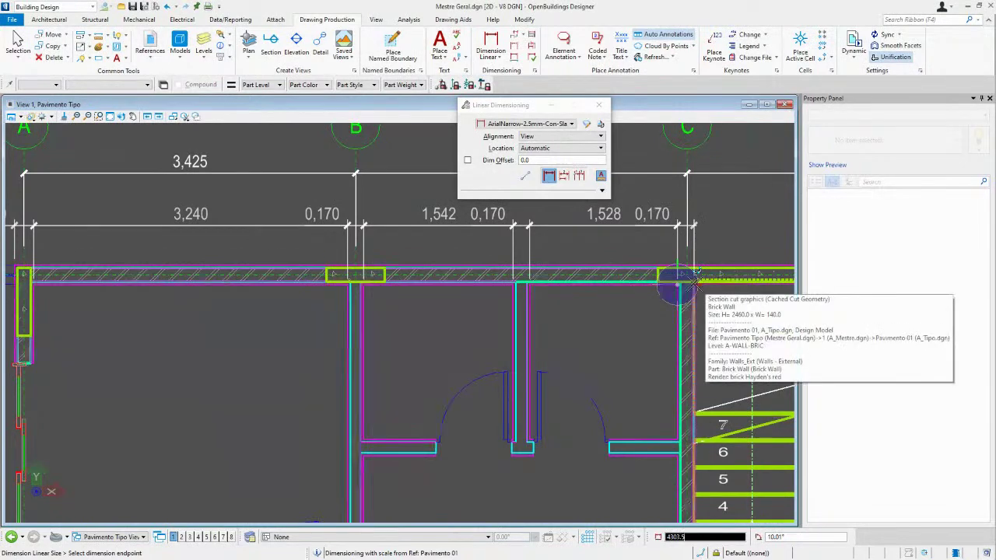
{"action": "left_click", "coordinate": [692, 279]}
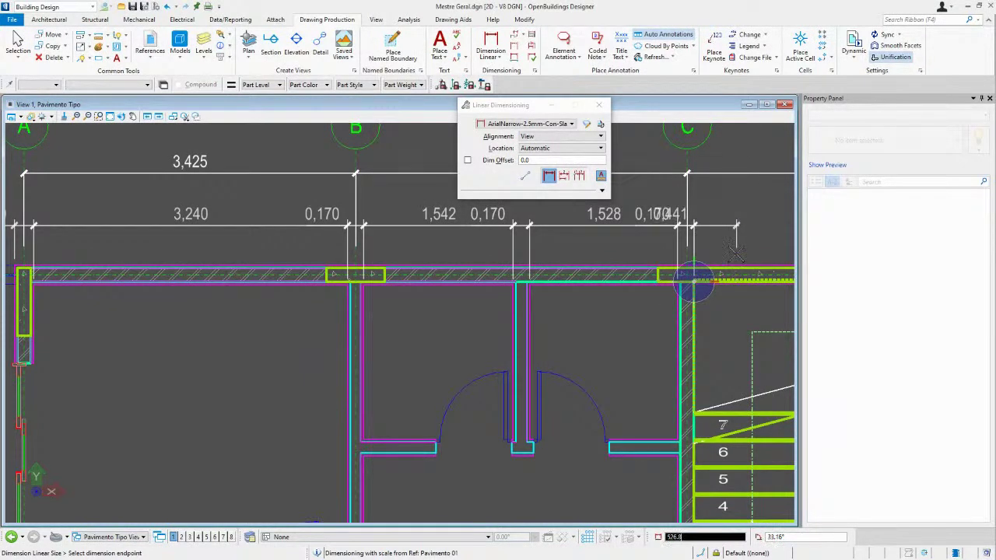
{"action": "right_click", "coordinate": [700, 282]}
{"action": "scroll", "coordinate": [311, 287], "scroll_direction": "down", "scroll_amount": 2}
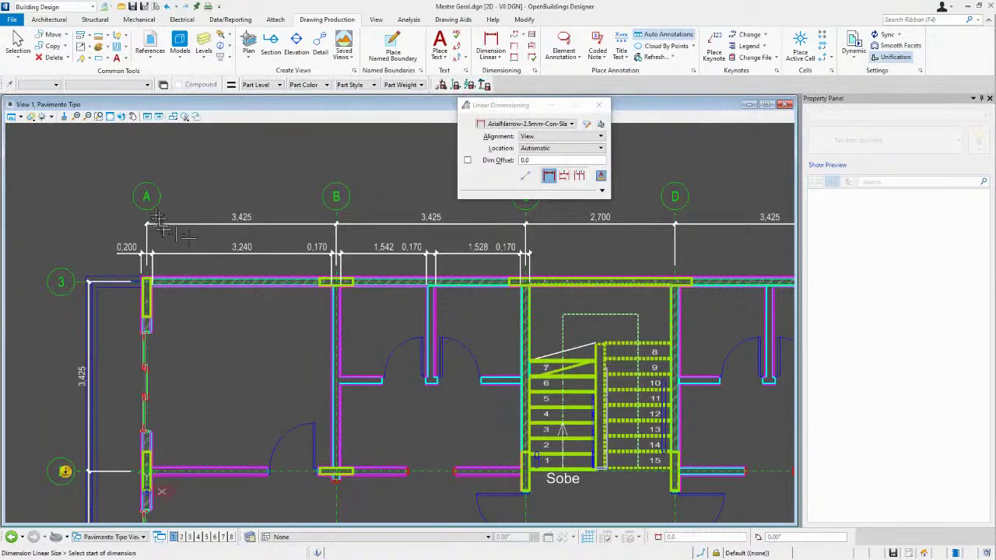
- Use Modify Element to pull the 0,200 wall-thickness text up and left of axis A, onto a curved leader
{"action": "scroll", "coordinate": [153, 225], "scroll_direction": "up", "scroll_amount": 2}
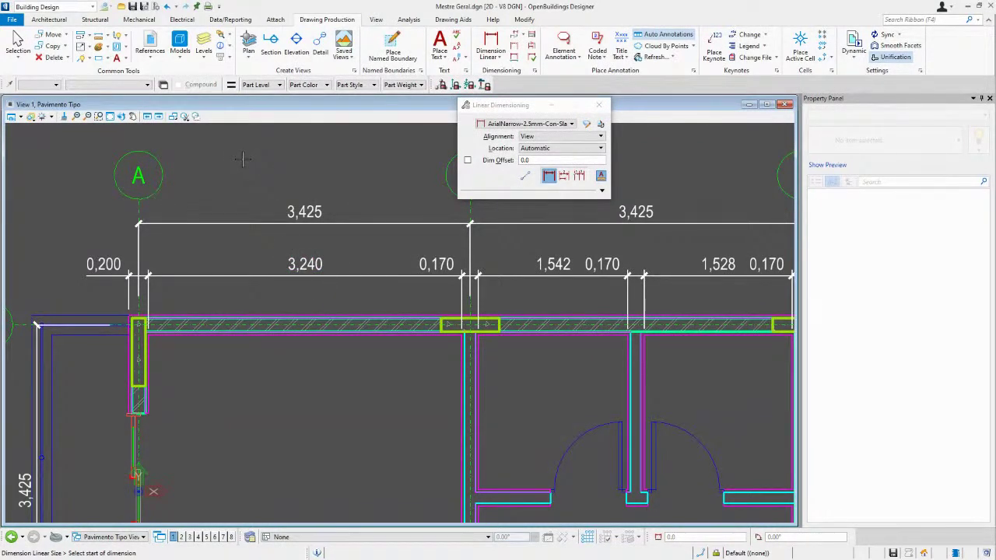
{"action": "left_click", "coordinate": [17, 45]}
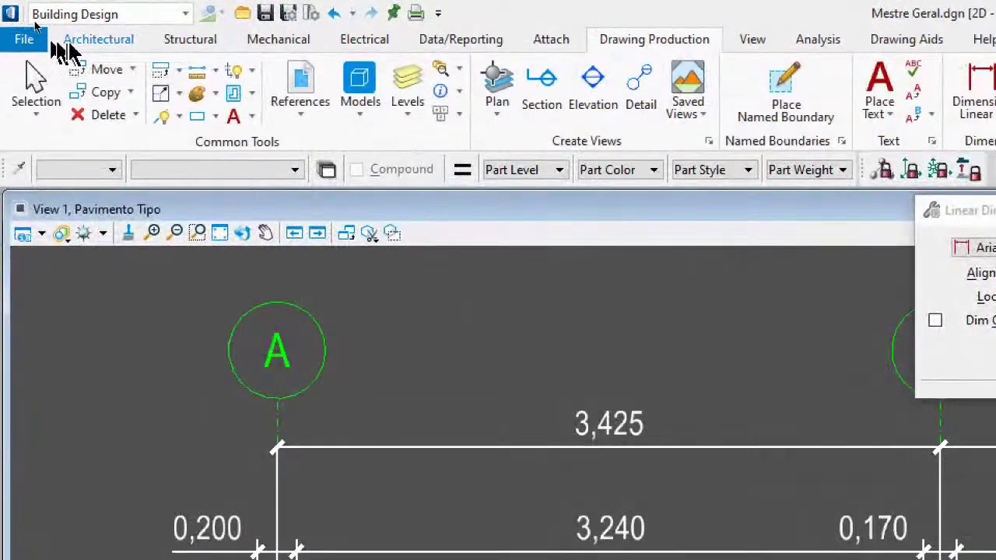
{"action": "left_click", "coordinate": [181, 95]}
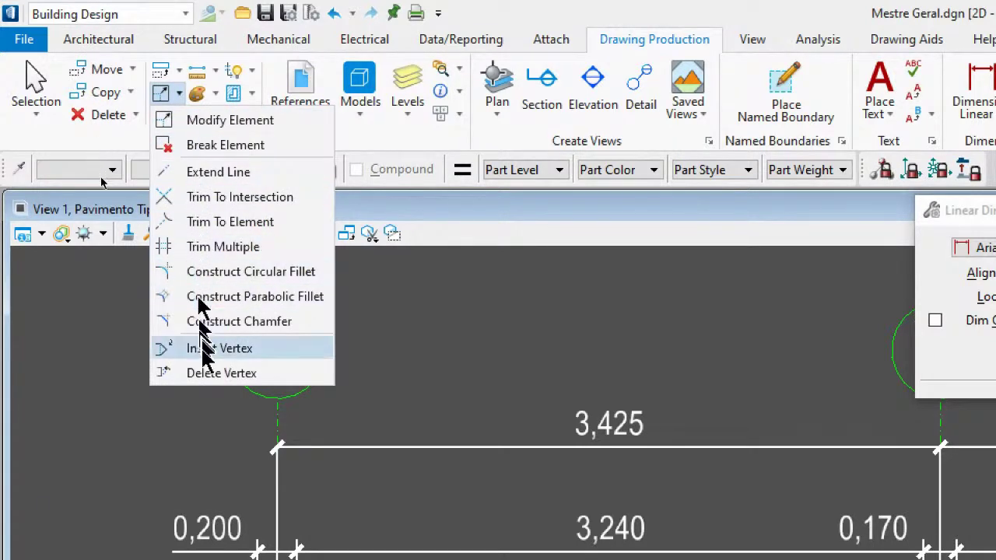
{"action": "left_click", "coordinate": [168, 124]}
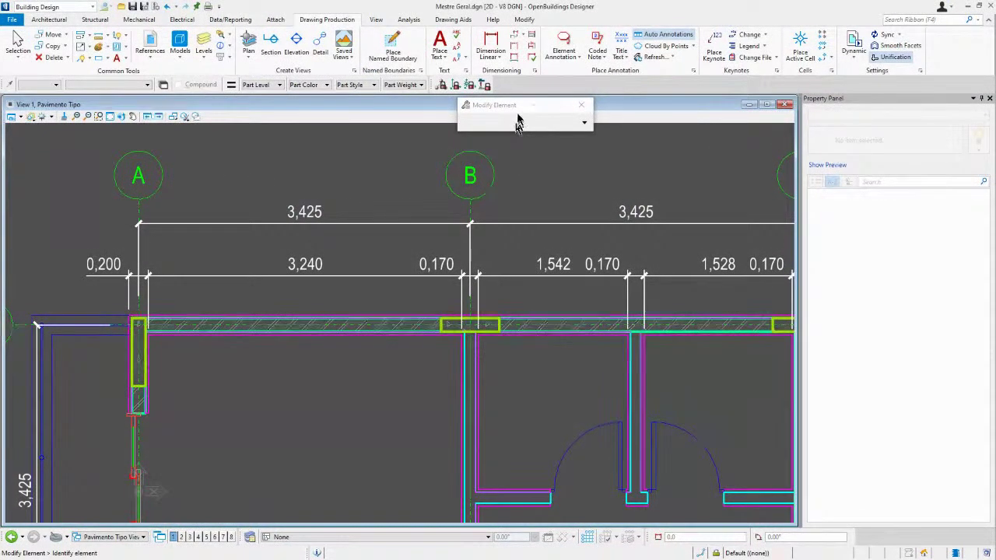
{"action": "left_click_drag", "start_coordinate": [512, 111], "coordinate": [584, 112]}
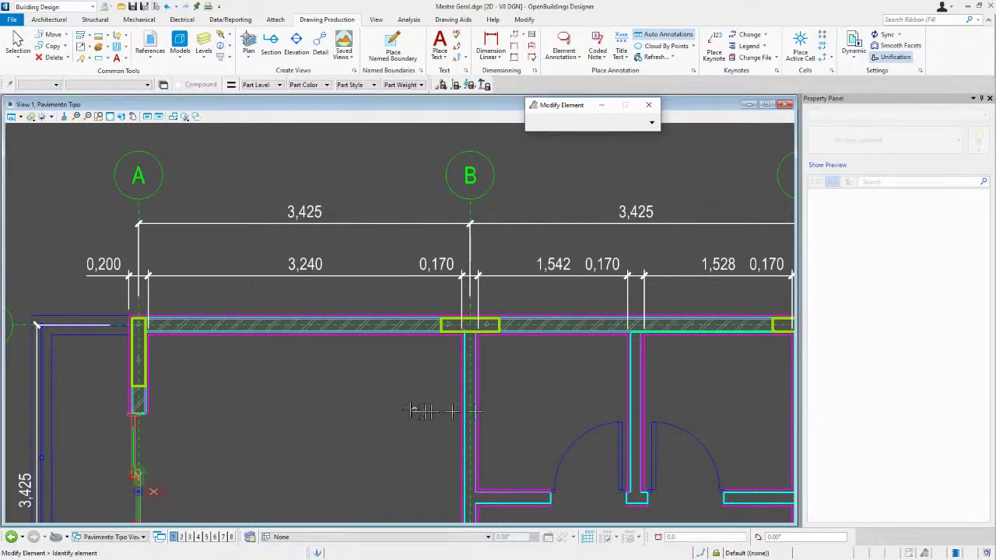
{"action": "mouse_move", "coordinate": [478, 433]}
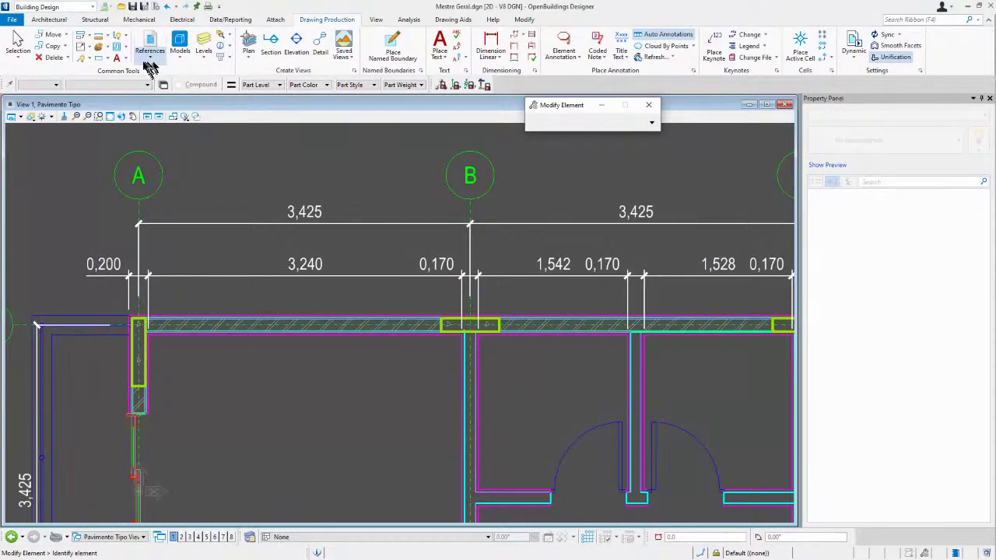
{"action": "left_click", "coordinate": [82, 47]}
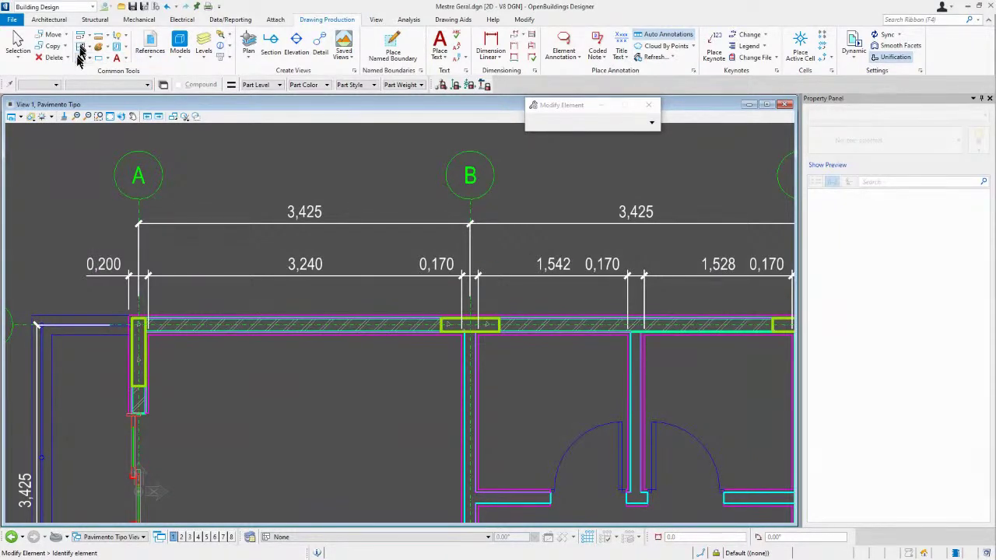
{"action": "left_click", "coordinate": [99, 263]}
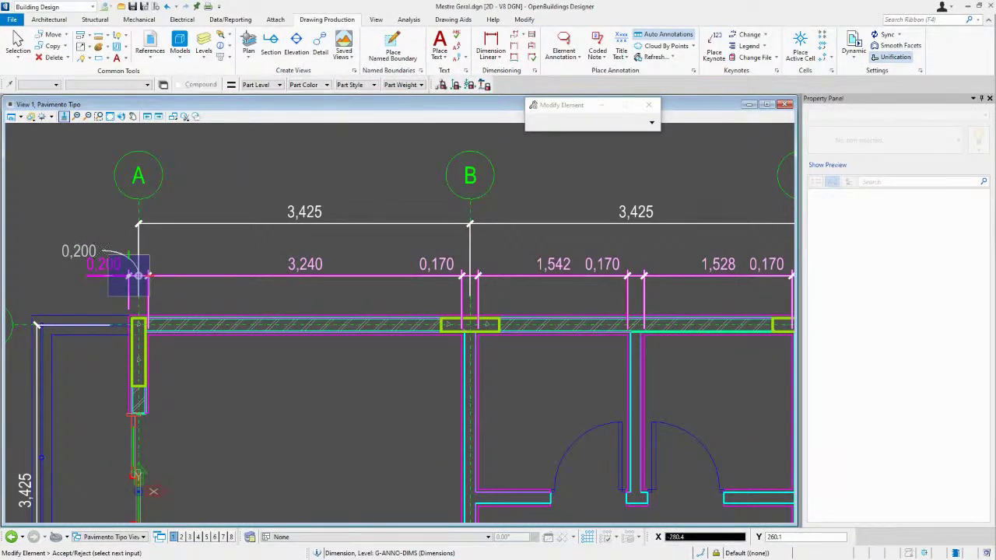
{"action": "right_click", "coordinate": [138, 275]}
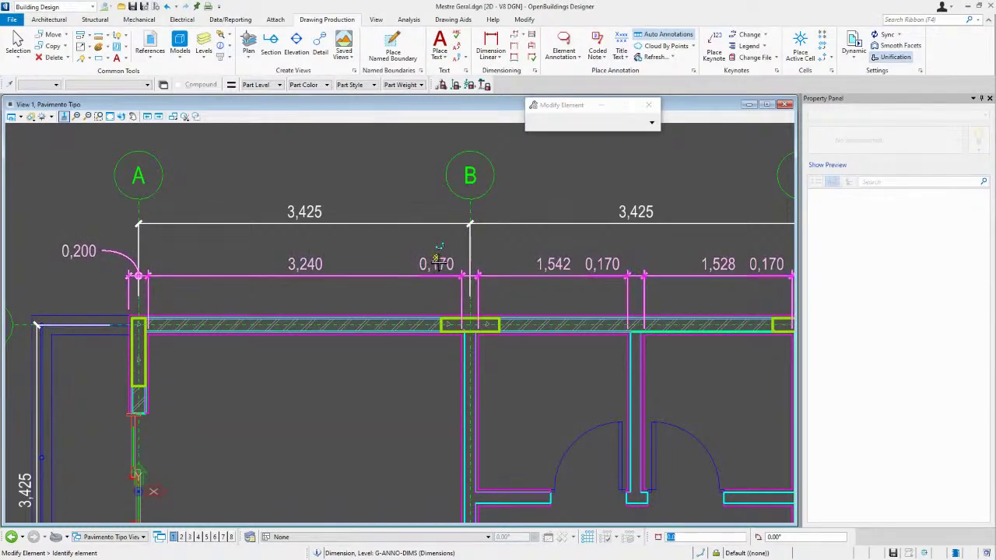
- Pull the 0,170 texts at axes B and C out onto leaders and centre the 0,170 text over the partition between them
{"action": "left_click", "coordinate": [433, 263]}
{"action": "left_click", "coordinate": [433, 258]}
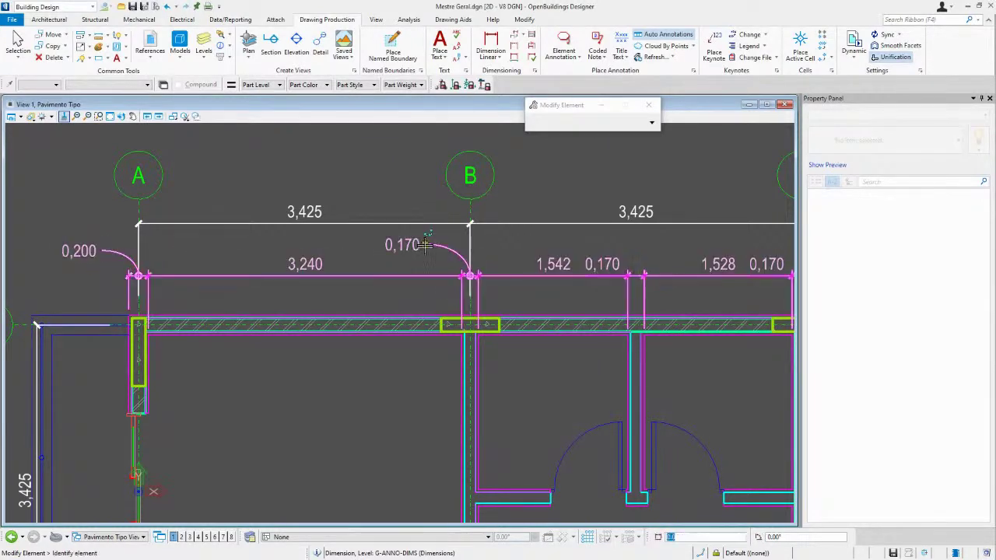
{"action": "left_click", "coordinate": [605, 263]}
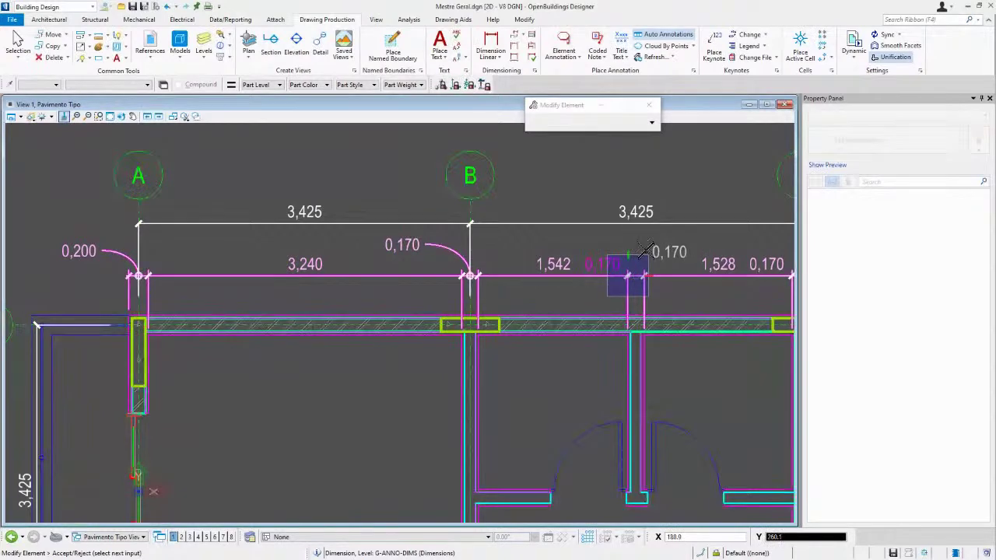
{"action": "scroll", "coordinate": [634, 264], "scroll_direction": "up", "scroll_amount": 5}
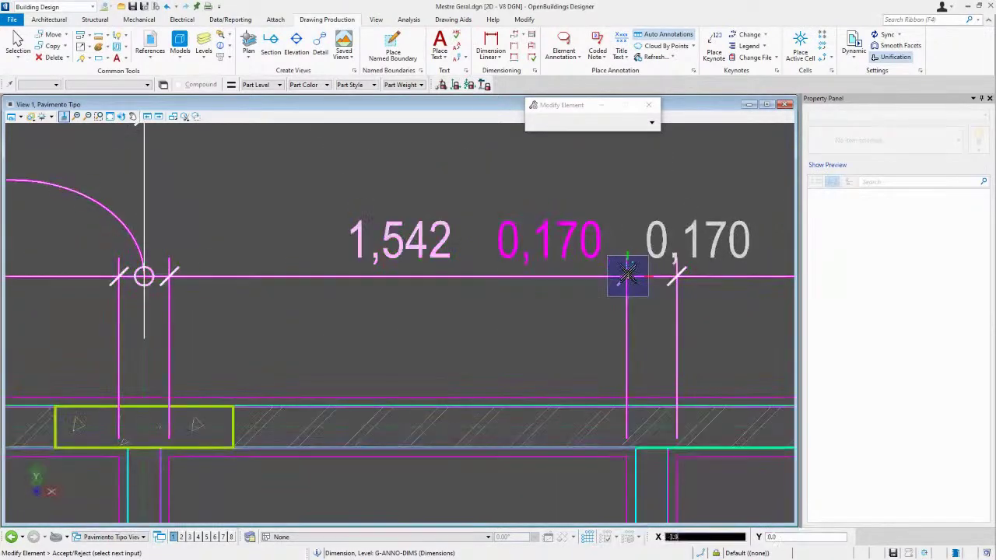
{"action": "left_click", "coordinate": [571, 227]}
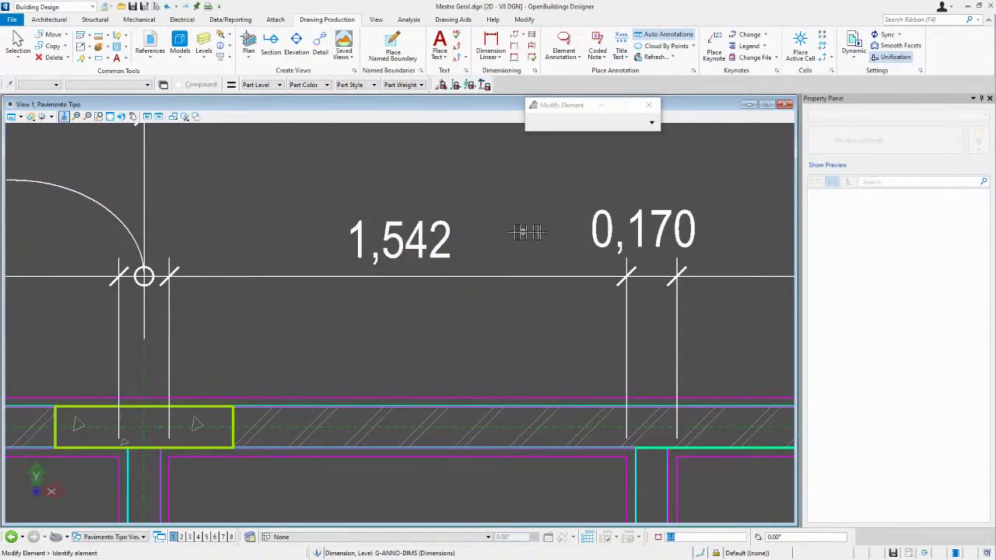
{"action": "scroll", "coordinate": [476, 232], "scroll_direction": "down", "scroll_amount": 4}
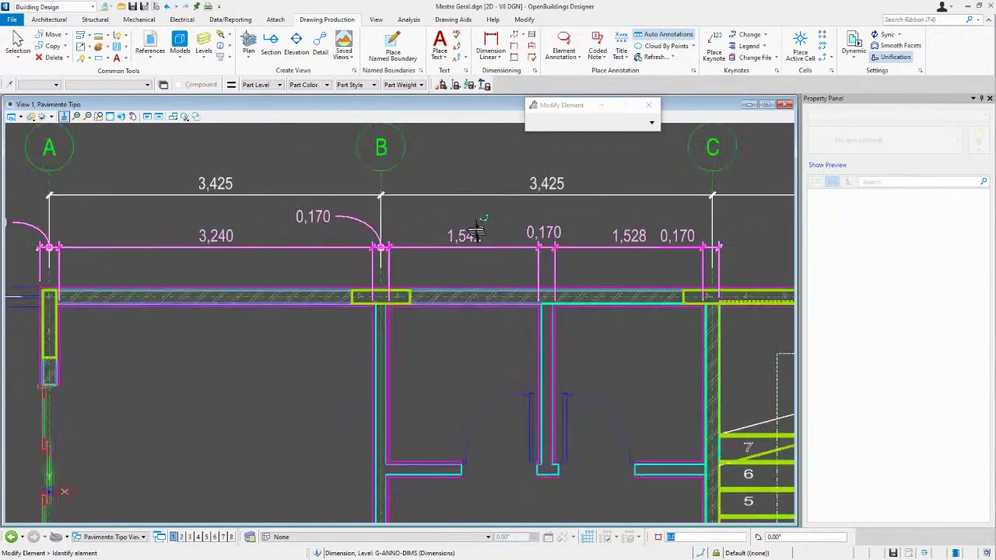
{"action": "left_click", "coordinate": [676, 234]}
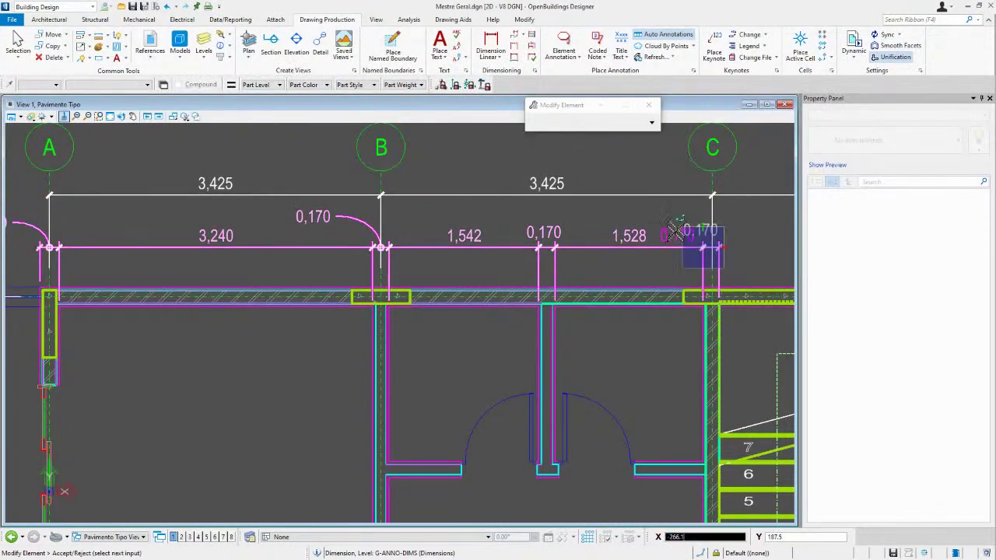
{"action": "left_click", "coordinate": [730, 218]}
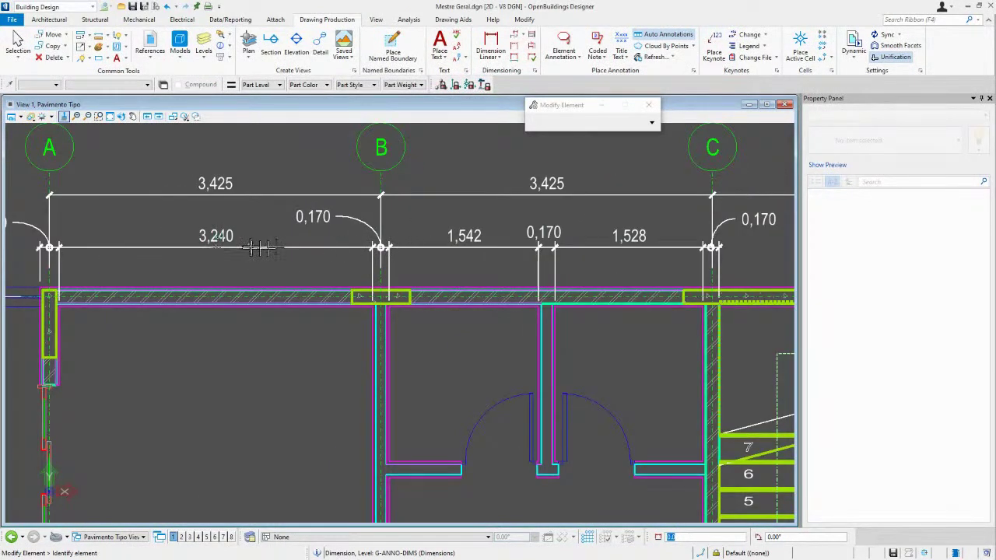
- Try moving the wall dimension line closer to the wall, and shift the 3,240 text slightly along its span between axes A and B
{"action": "left_click", "coordinate": [215, 245]}
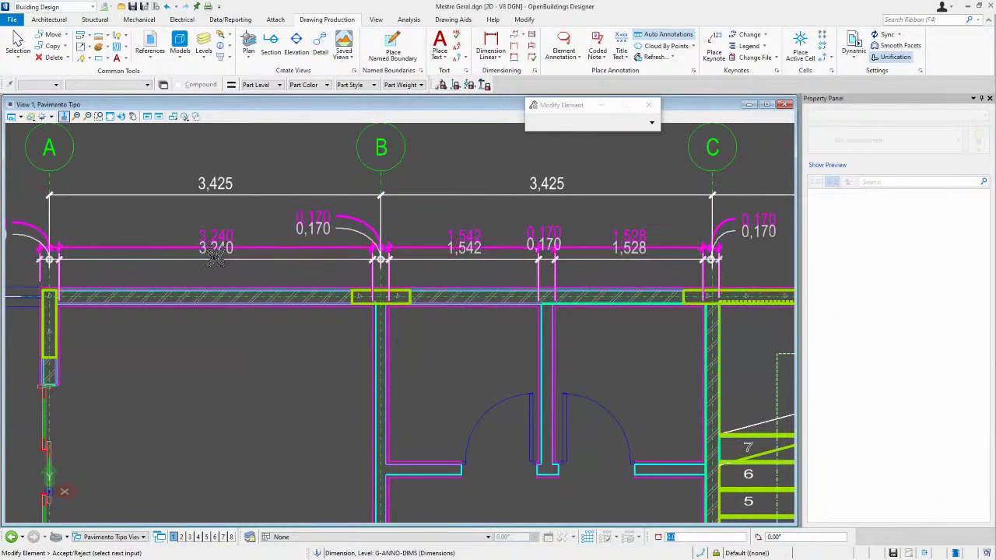
{"action": "left_click", "coordinate": [219, 256]}
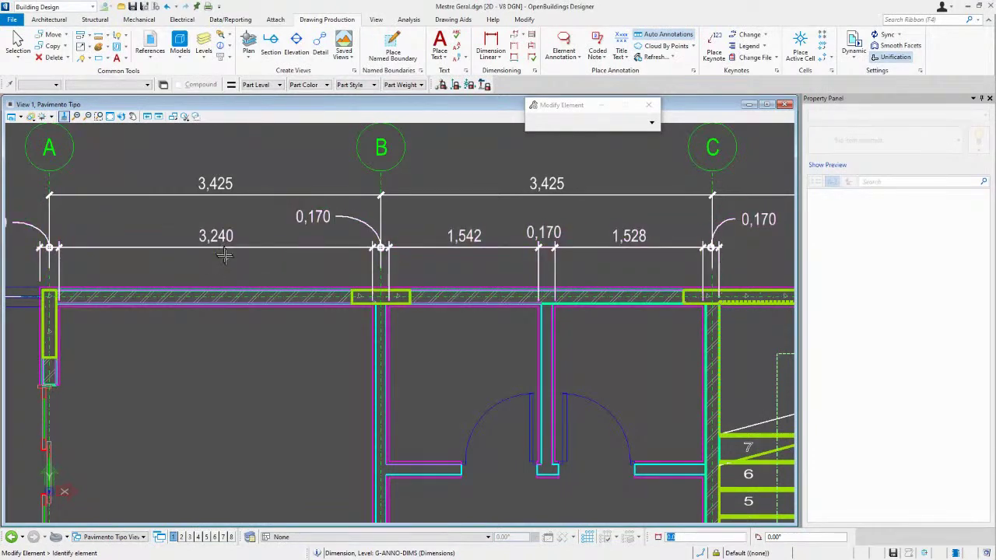
{"action": "left_click", "coordinate": [223, 240]}
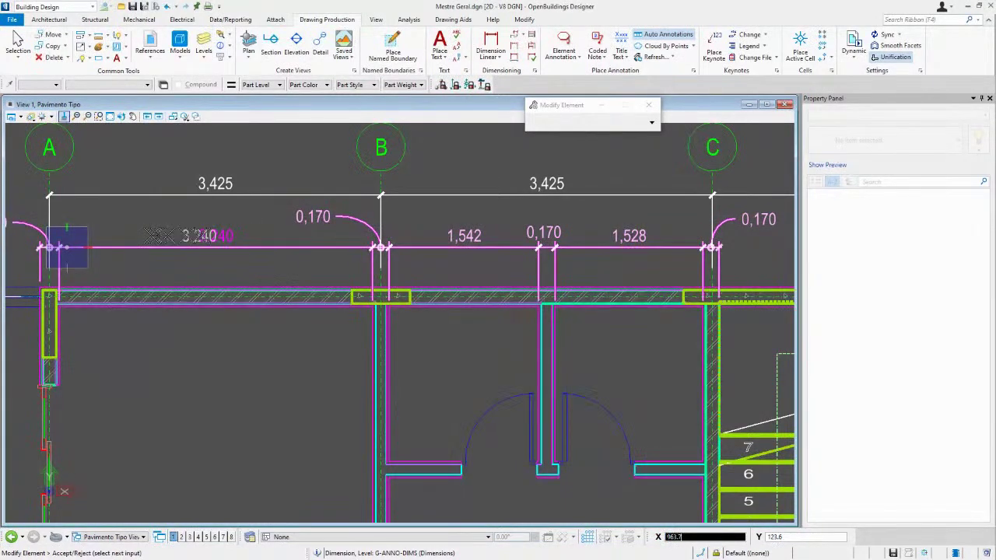
{"action": "left_click", "coordinate": [205, 241]}
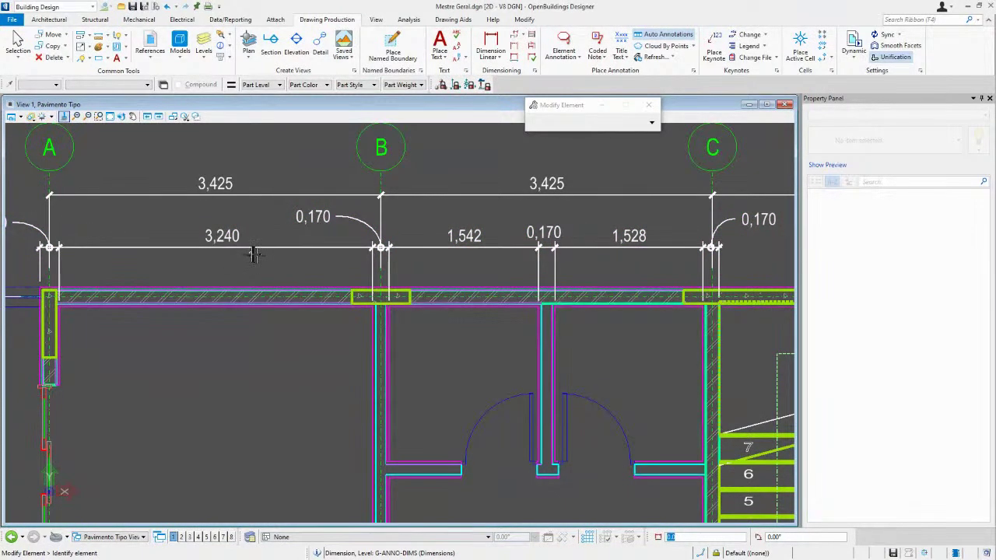
- Try stretching the wall dimension's extension point beside axis B to the near edge of the column, and undo the change
{"action": "left_click", "coordinate": [372, 268]}
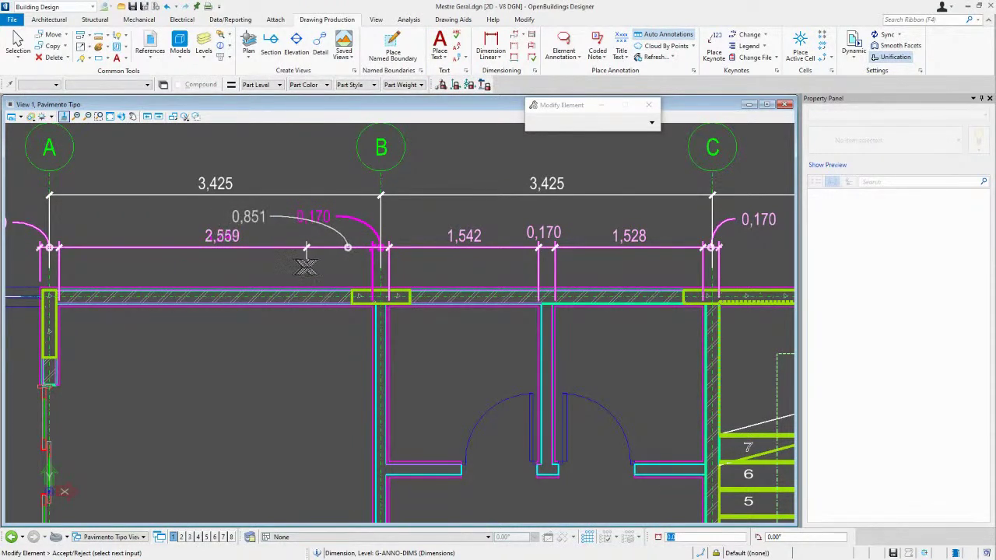
{"action": "left_click", "coordinate": [351, 294]}
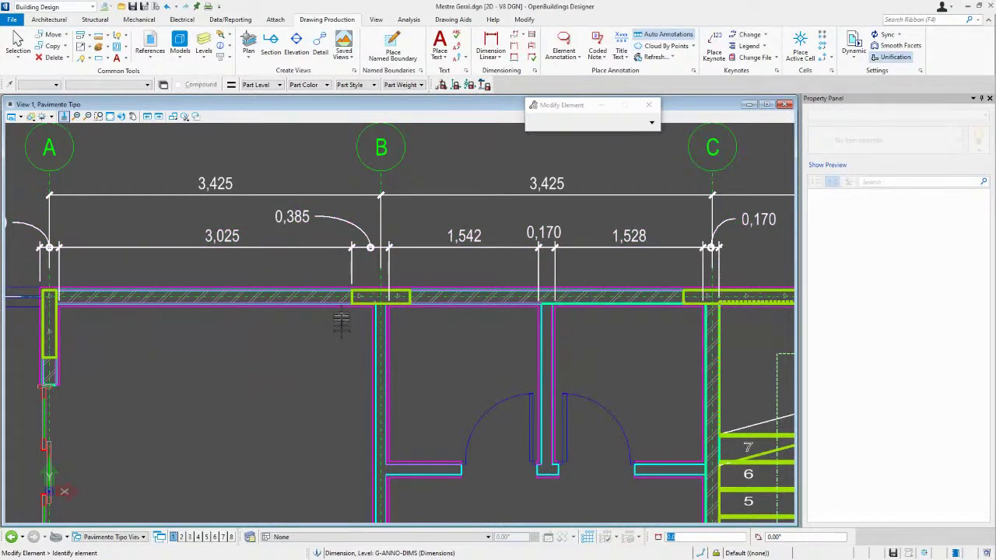
{"action": "key", "text": "ctrl+z"}
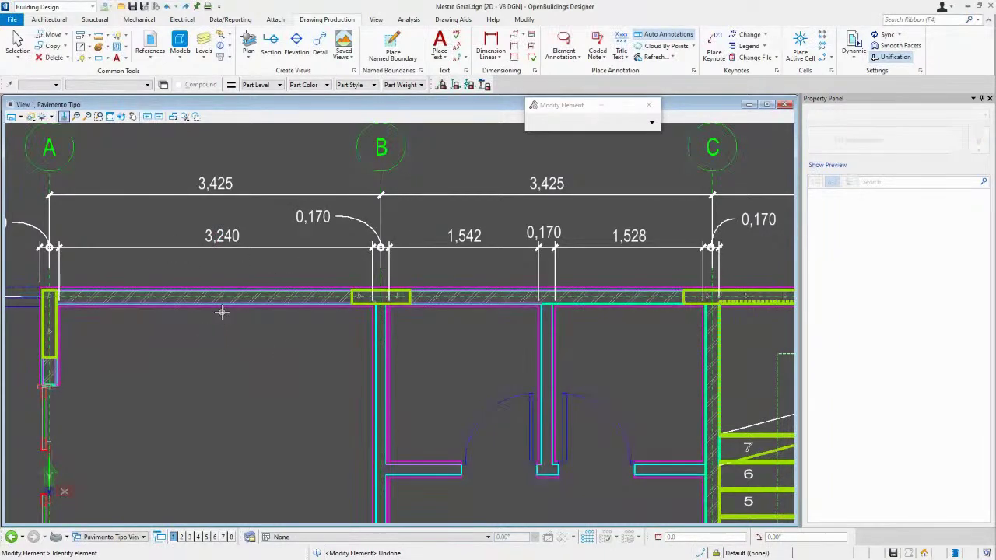
- Switch from Modify Element to the Element Selection tool, leaving no element selected
{"action": "scroll", "coordinate": [218, 269], "scroll_direction": "down", "scroll_amount": 2}
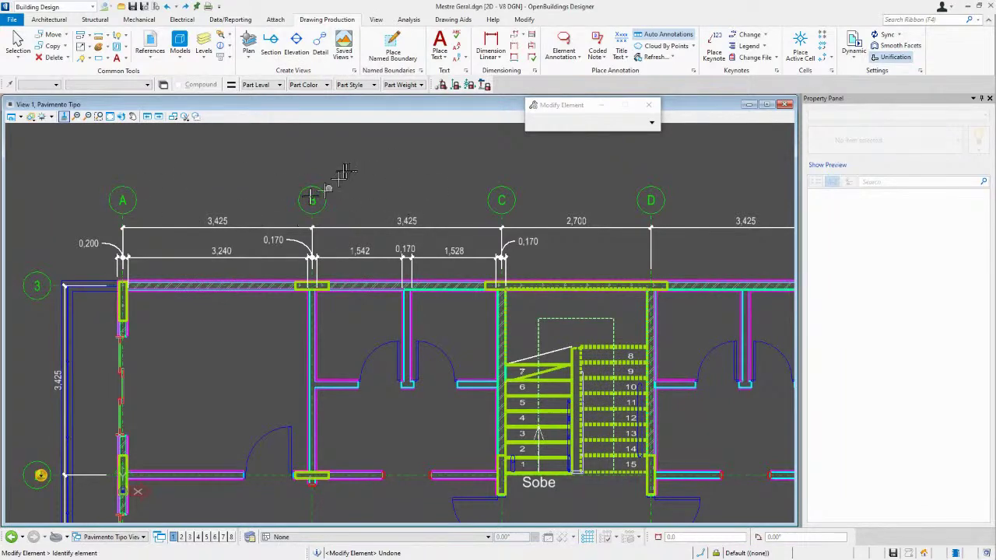
{"action": "scroll", "coordinate": [480, 214], "scroll_direction": "down", "scroll_amount": 2}
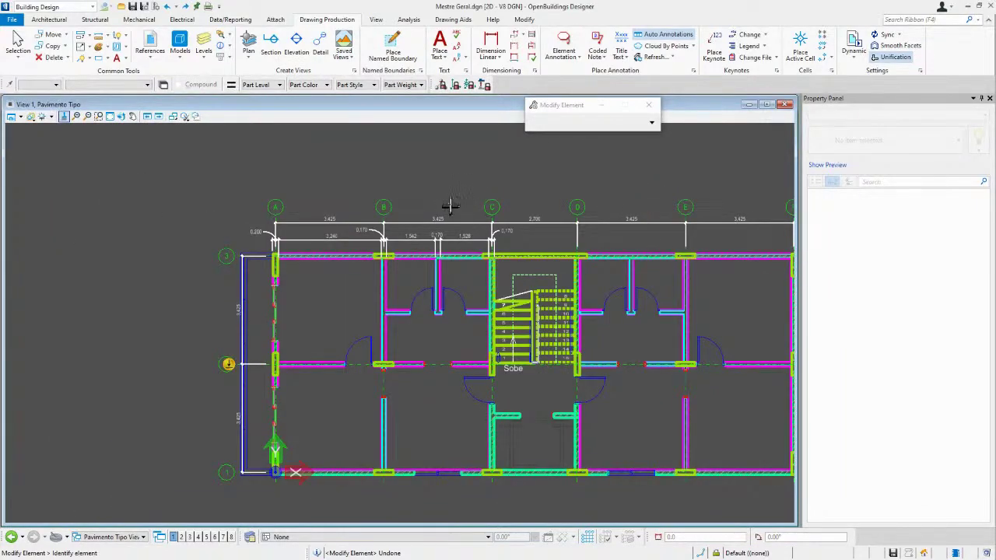
{"action": "left_click", "coordinate": [633, 542]}
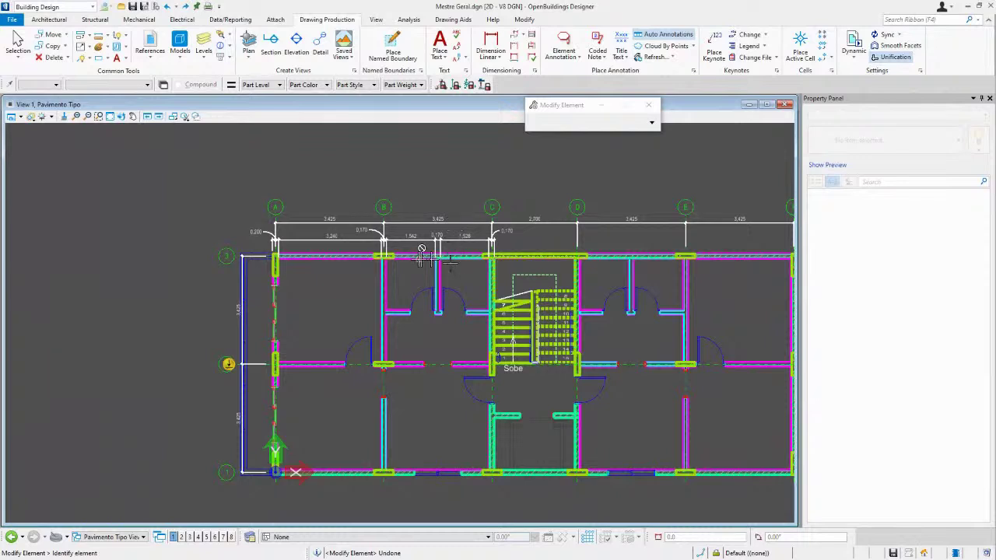
{"action": "mouse_move", "coordinate": [418, 259]}
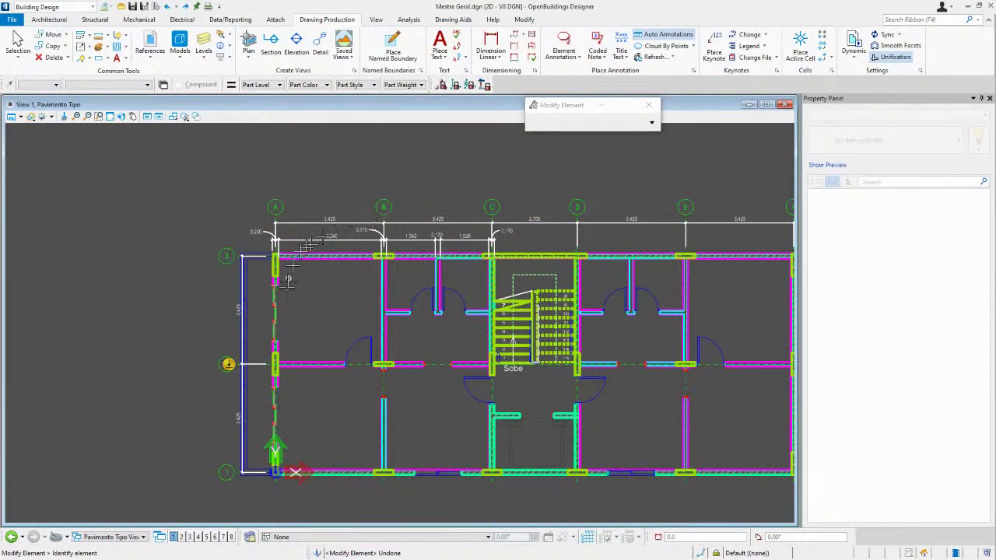
{"action": "right_click", "coordinate": [523, 399]}
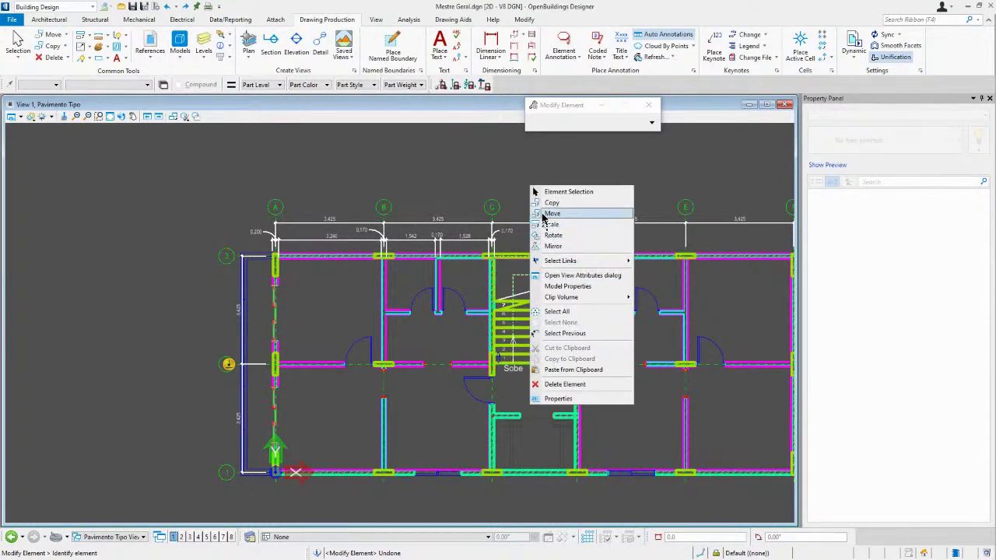
{"action": "left_click", "coordinate": [547, 198]}
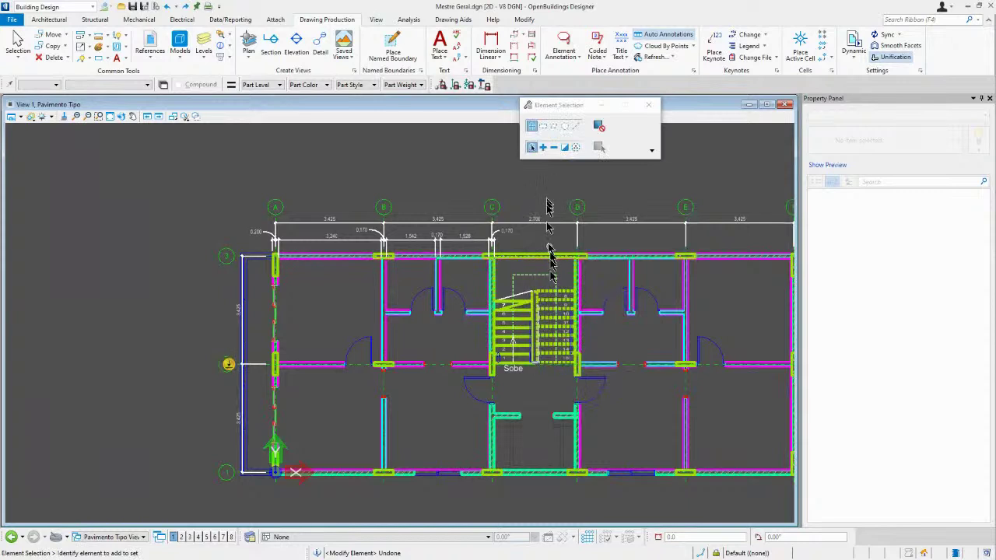
{"action": "left_click", "coordinate": [523, 378]}
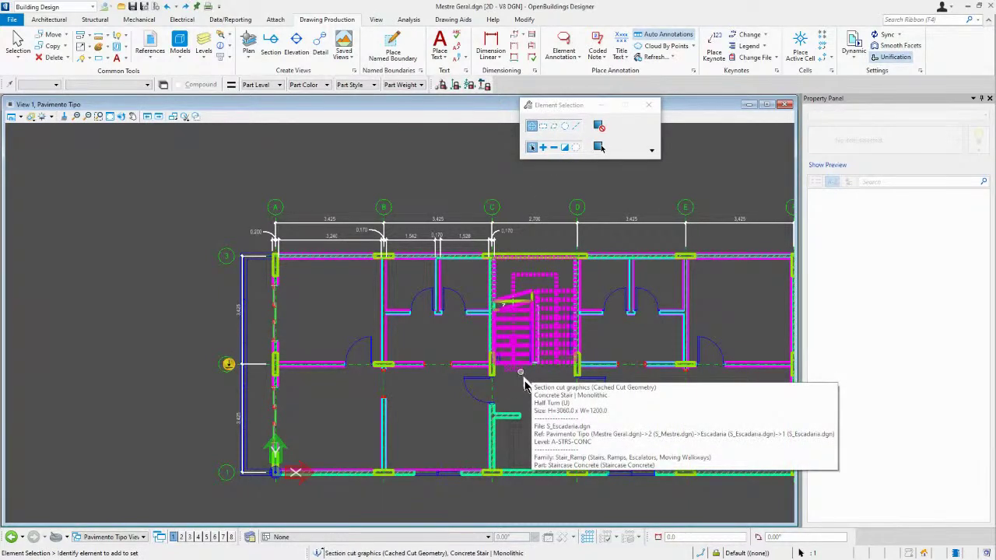
{"action": "left_click", "coordinate": [537, 389]}
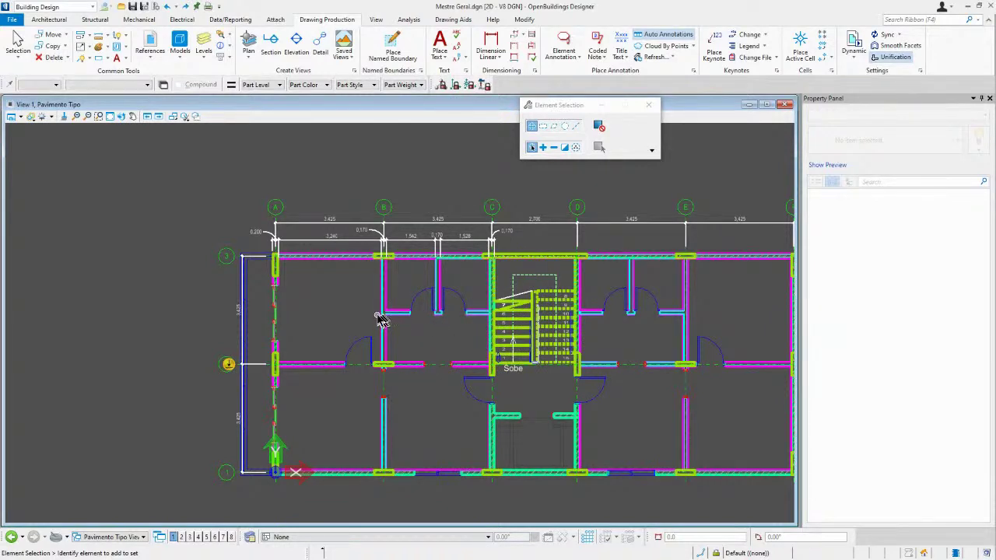
- Toggle the display of the Mestre Geral.dgn reference to compare the drawing with and without it, leaving the reference displayed
{"action": "left_click", "coordinate": [152, 44]}
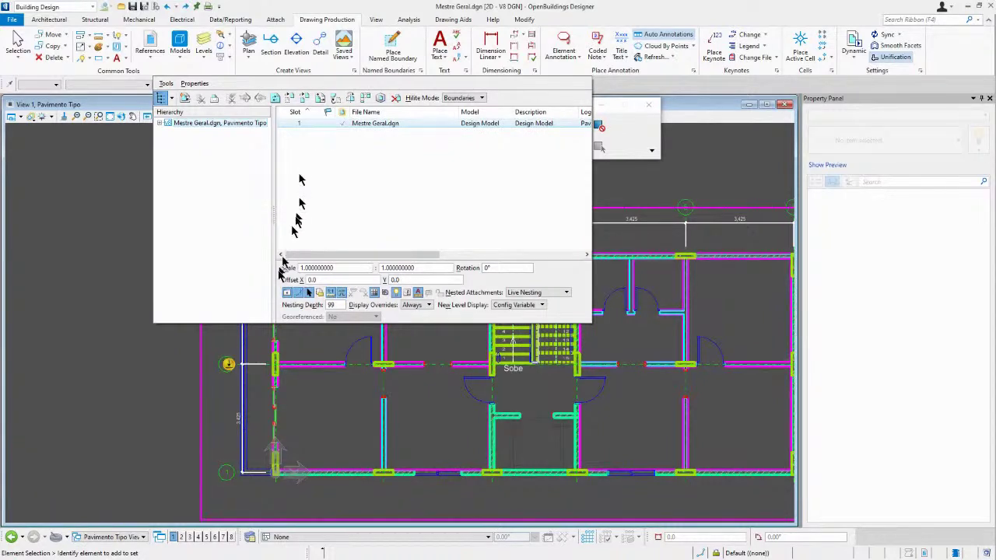
{"action": "left_click", "coordinate": [286, 293]}
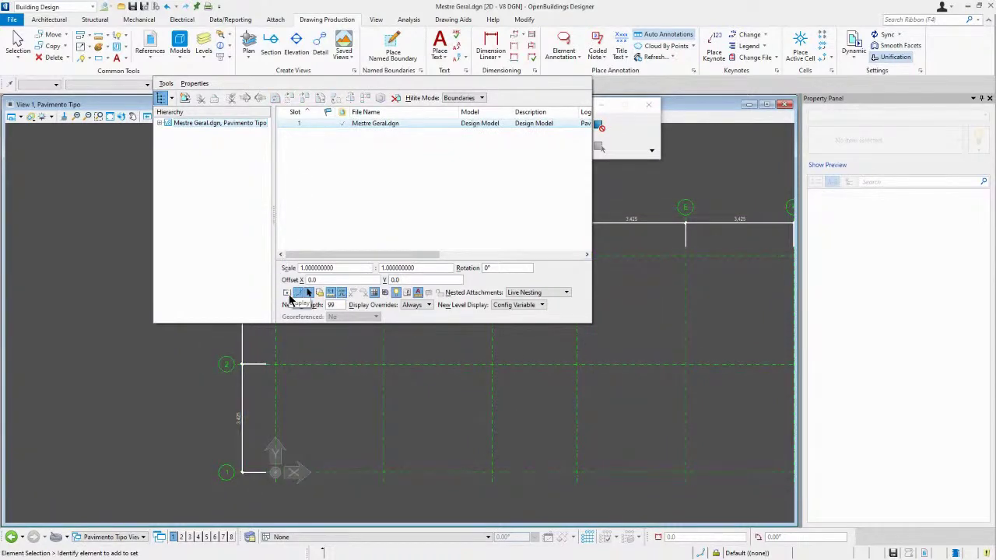
{"action": "left_click", "coordinate": [287, 293]}
{"action": "left_click", "coordinate": [287, 293]}
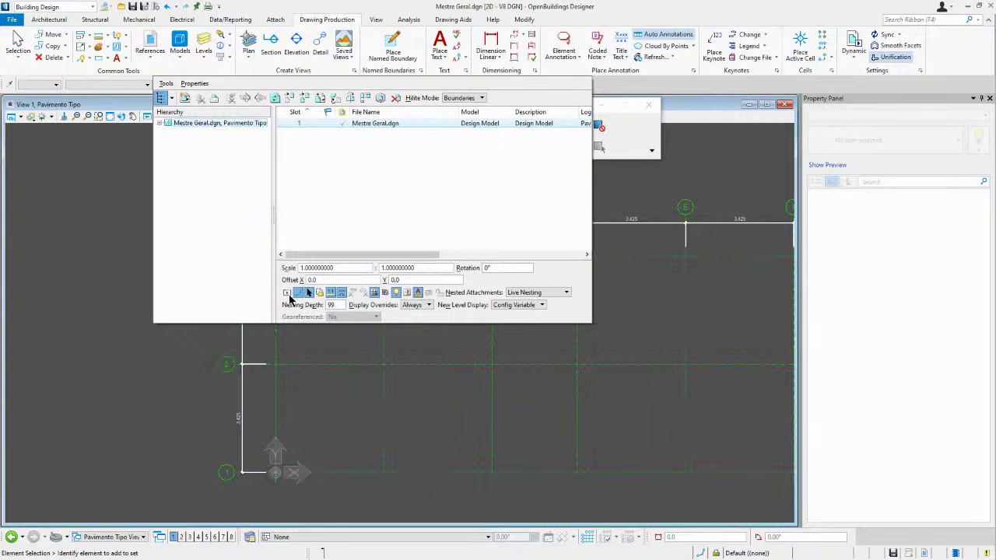
{"action": "left_click", "coordinate": [287, 293]}
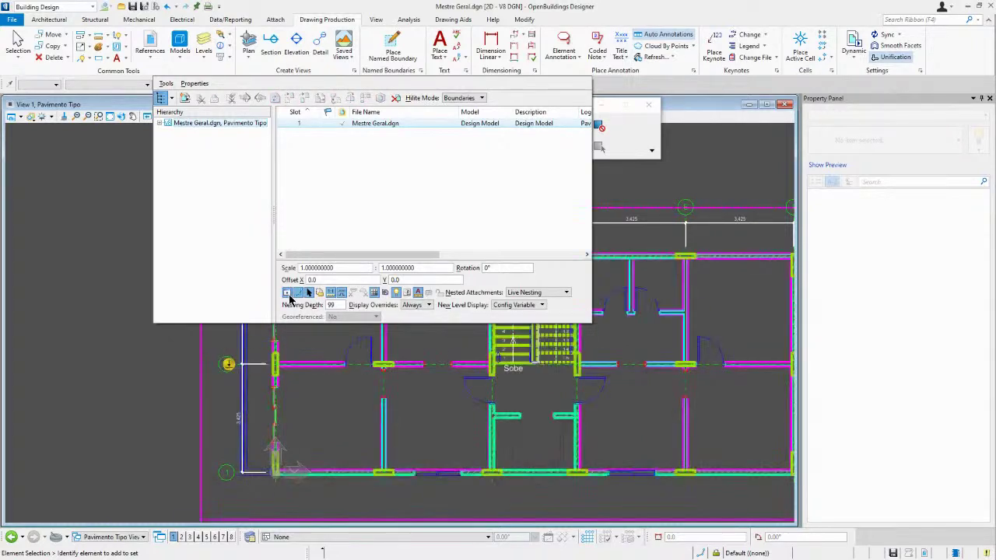
{"action": "left_click", "coordinate": [287, 294]}
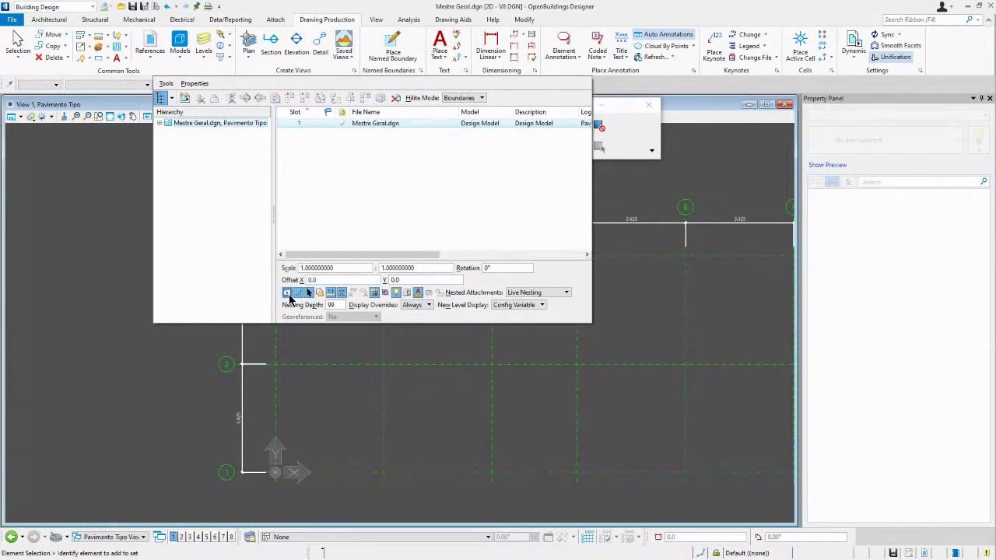
{"action": "left_click", "coordinate": [287, 293]}
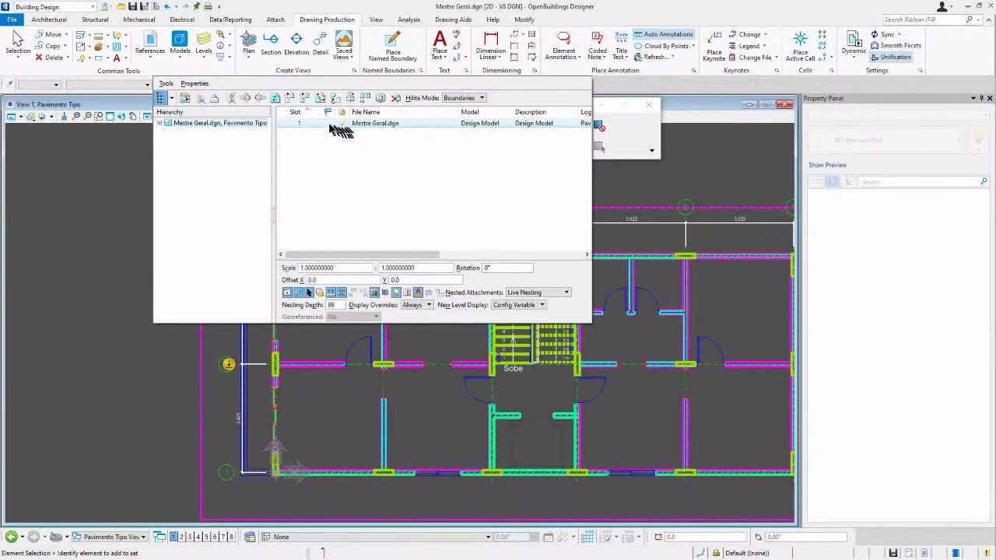
{"action": "left_click", "coordinate": [704, 178]}
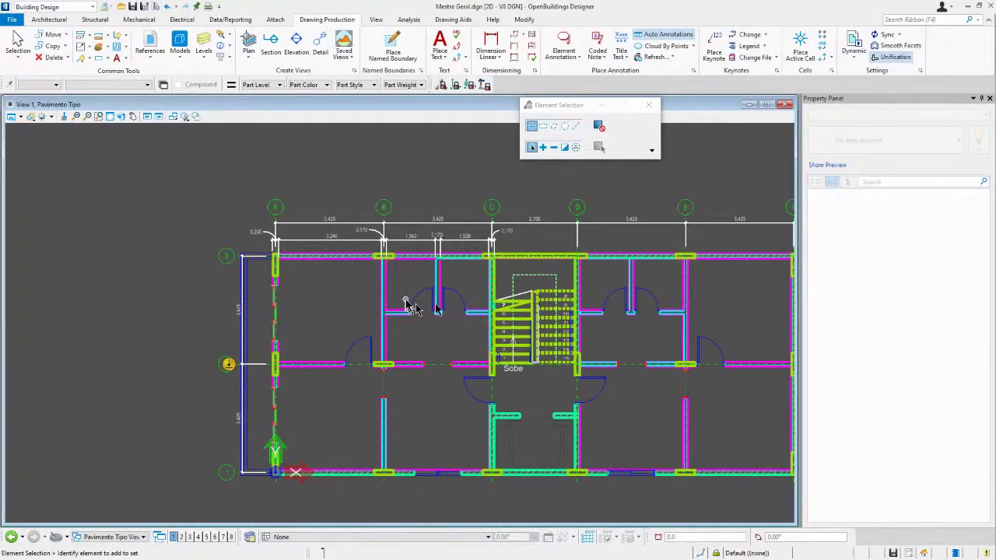
{"action": "scroll", "coordinate": [374, 298], "scroll_direction": "down", "scroll_amount": 3}
{"action": "scroll", "coordinate": [333, 299], "scroll_direction": "up", "scroll_amount": 3}
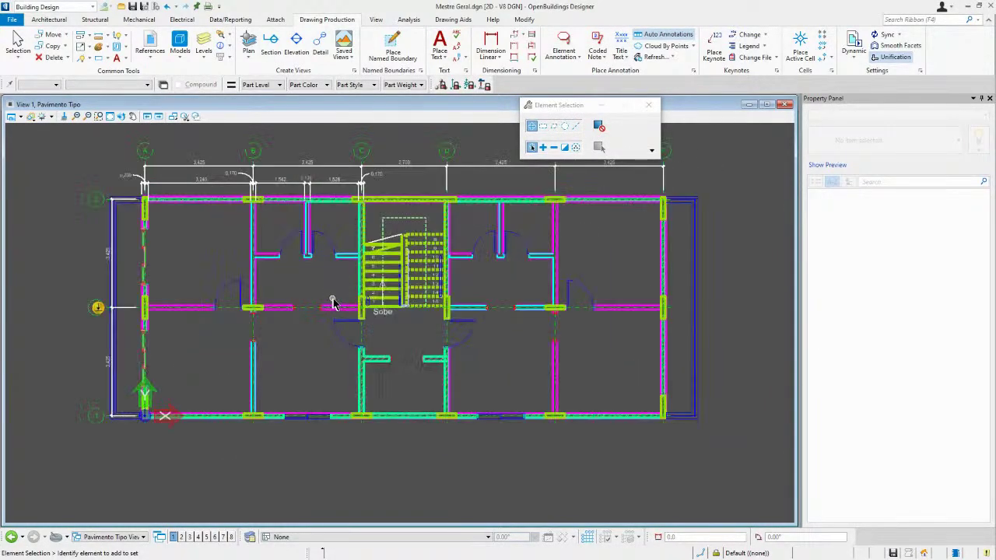
{"action": "scroll", "coordinate": [345, 270], "scroll_direction": "up", "scroll_amount": 2}
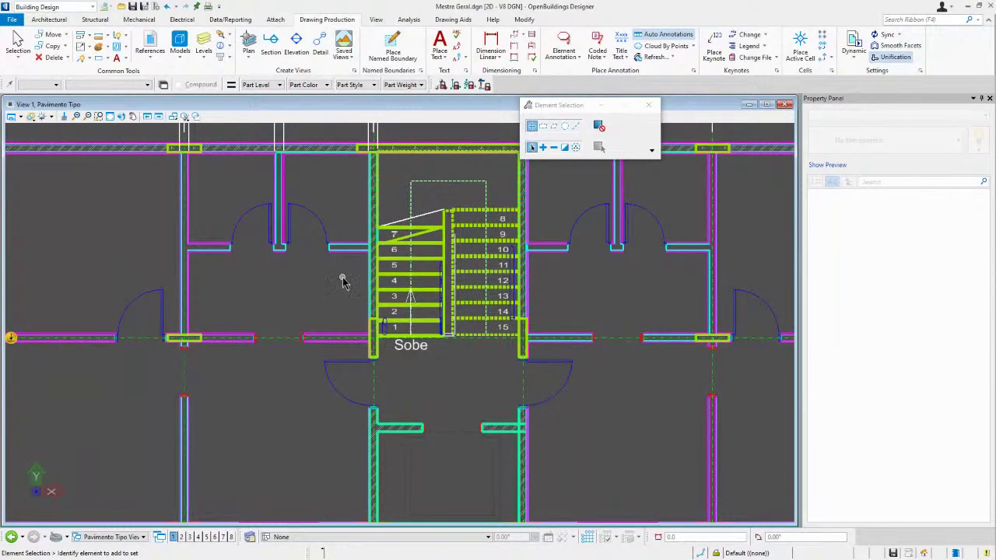
{"action": "scroll", "coordinate": [343, 282], "scroll_direction": "down", "scroll_amount": 2}
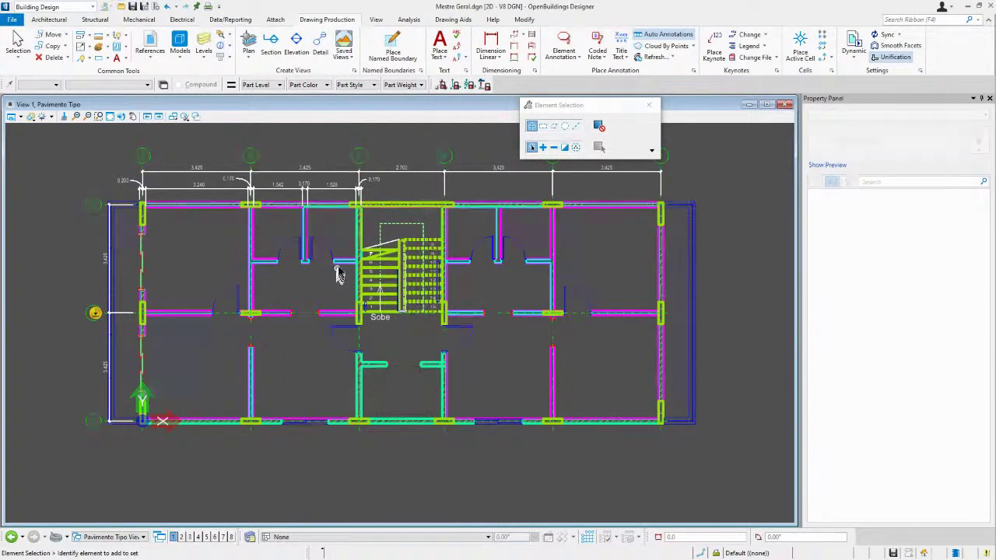
- Turn off Grid Lines in the Building settings of the plan's reference presentation and apply the change
{"action": "mouse_move", "coordinate": [339, 269]}
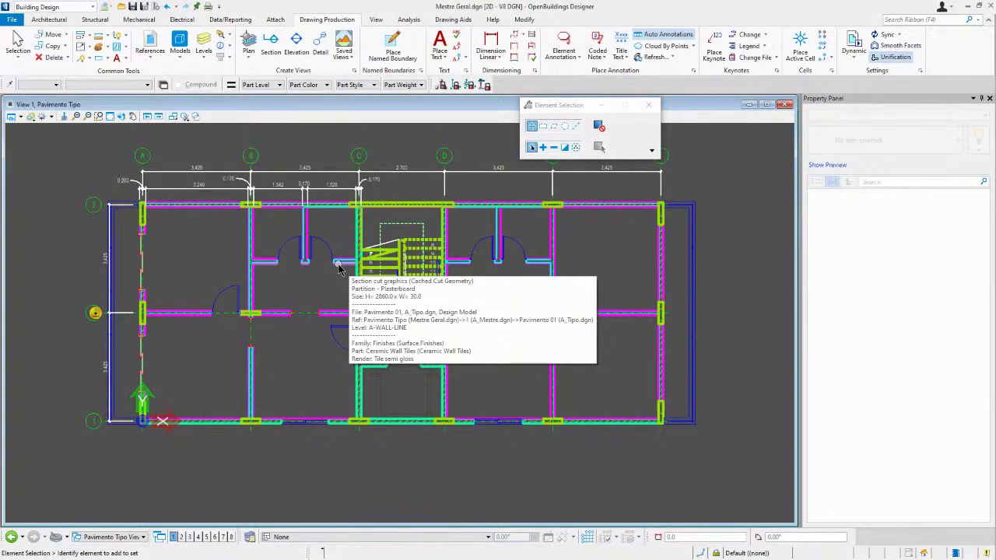
{"action": "right_click", "coordinate": [339, 269]}
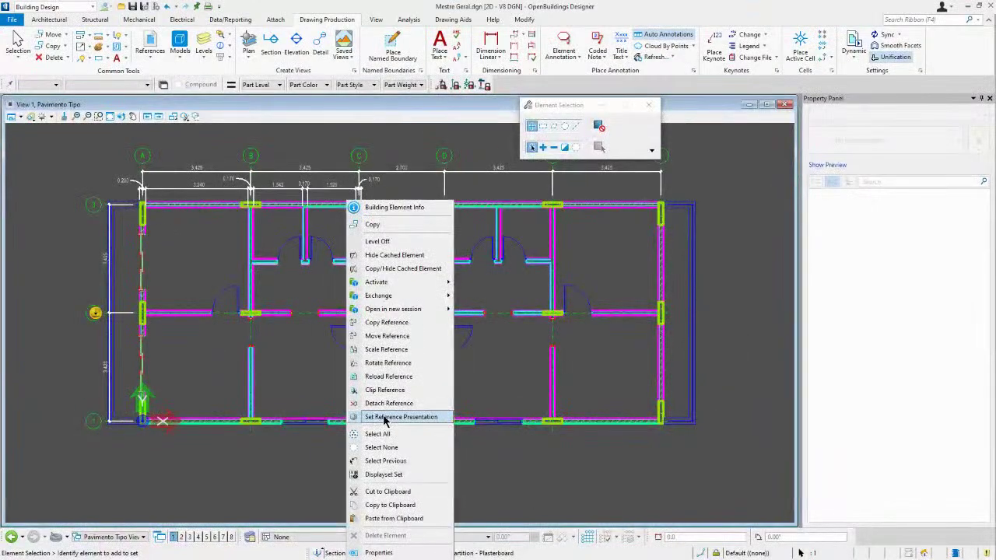
{"action": "left_click", "coordinate": [412, 406]}
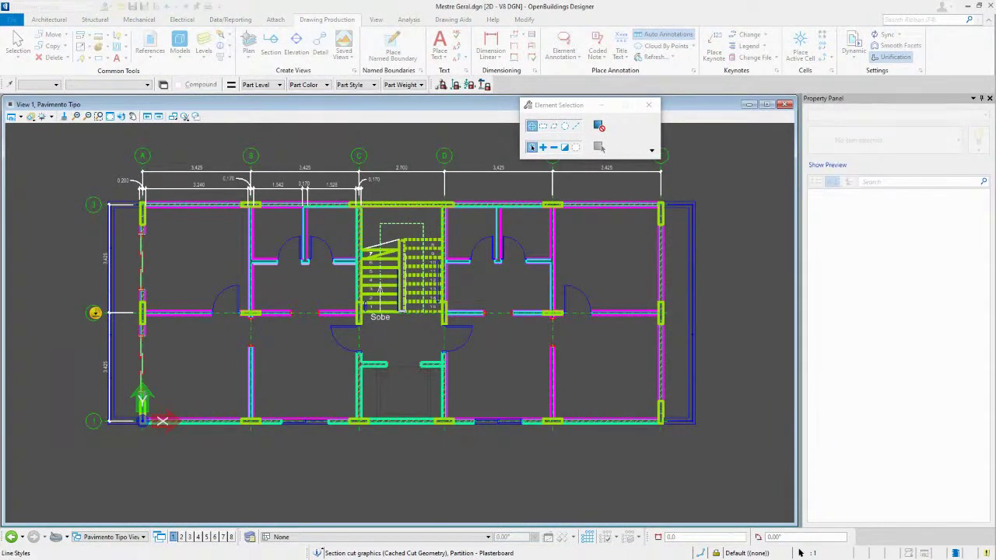
{"action": "left_click_drag", "start_coordinate": [32, 74], "coordinate": [137, 53]}
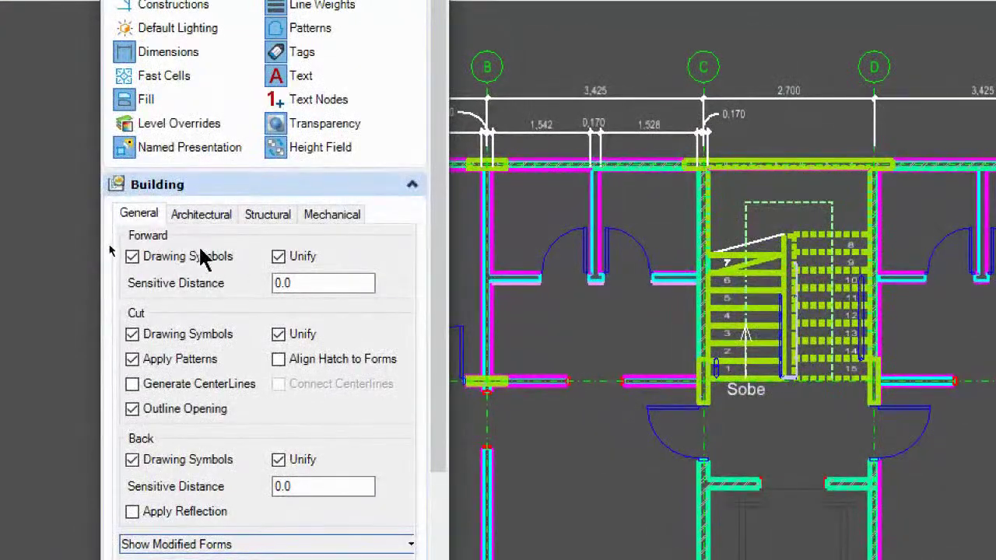
{"action": "scroll", "coordinate": [115, 248], "scroll_direction": "down", "scroll_amount": 1}
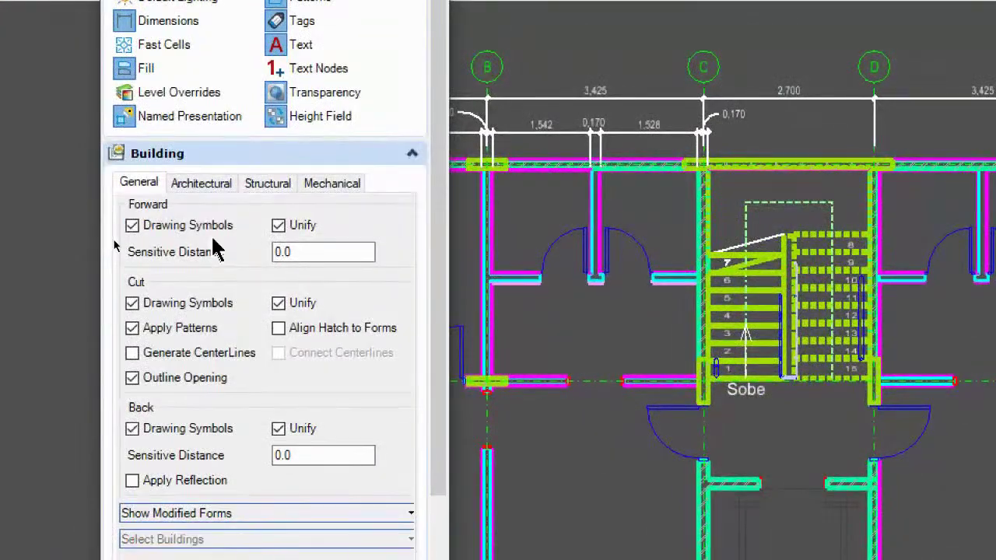
{"action": "scroll", "coordinate": [115, 247], "scroll_direction": "down", "scroll_amount": 1}
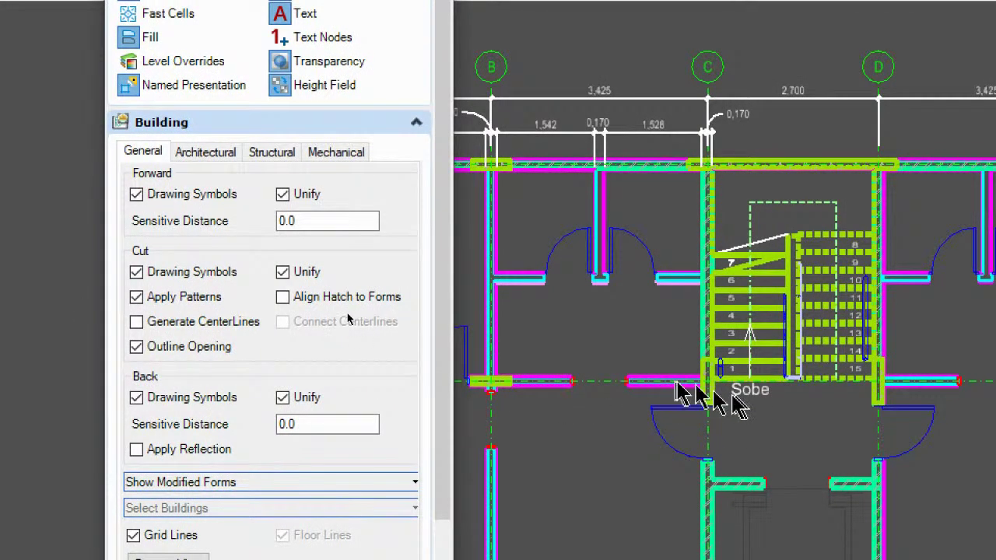
{"action": "scroll", "coordinate": [256, 313], "scroll_direction": "down", "scroll_amount": 2}
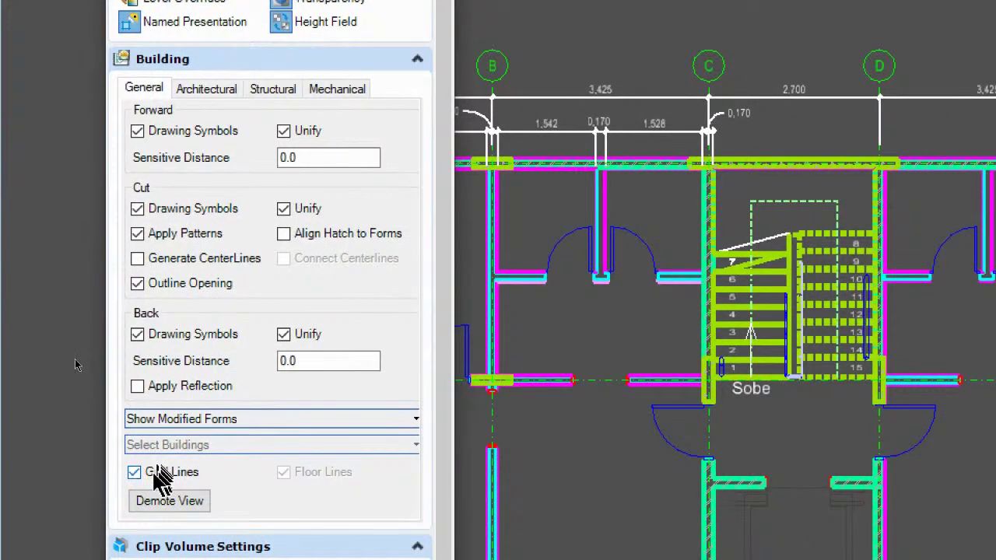
{"action": "left_click", "coordinate": [136, 474]}
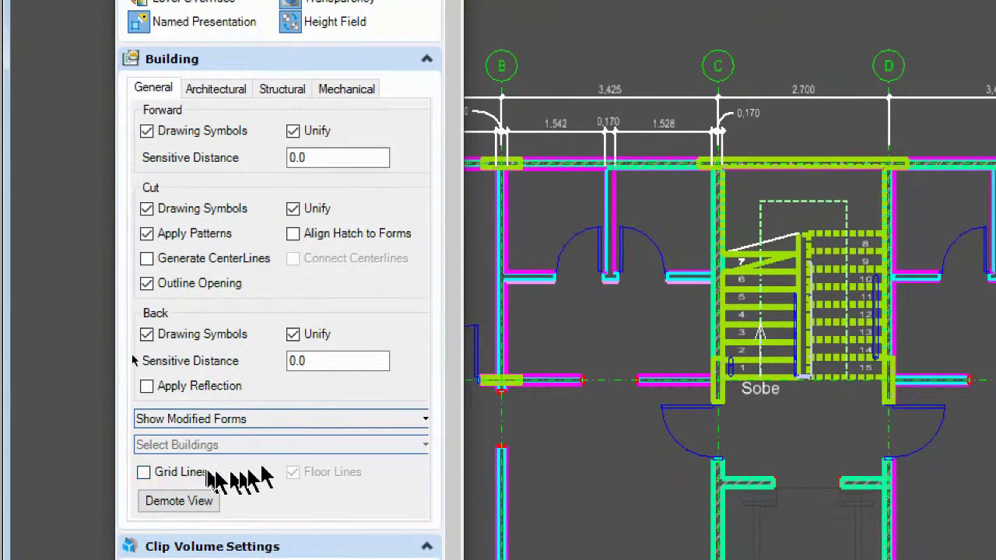
{"action": "scroll", "coordinate": [261, 467], "scroll_direction": "down", "scroll_amount": 1}
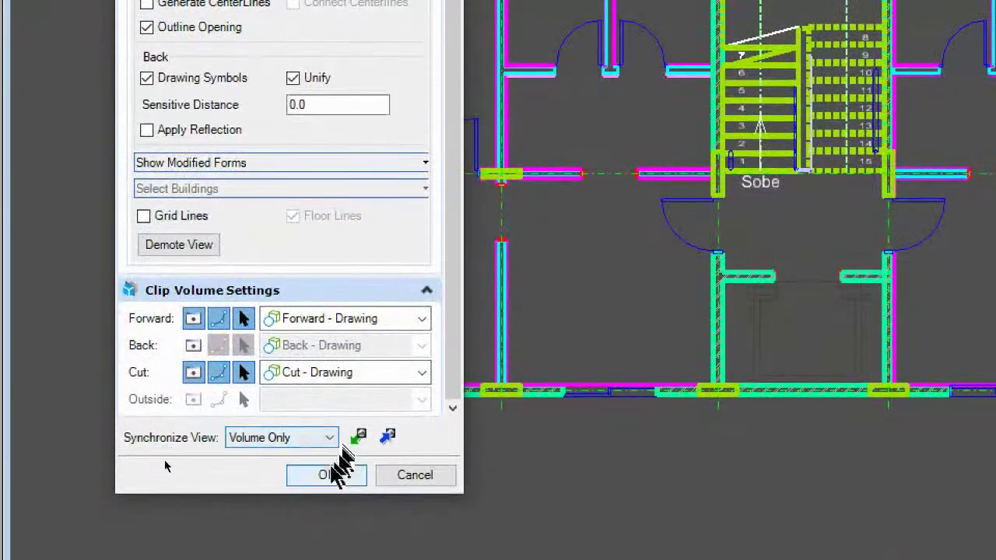
{"action": "left_click", "coordinate": [326, 474]}
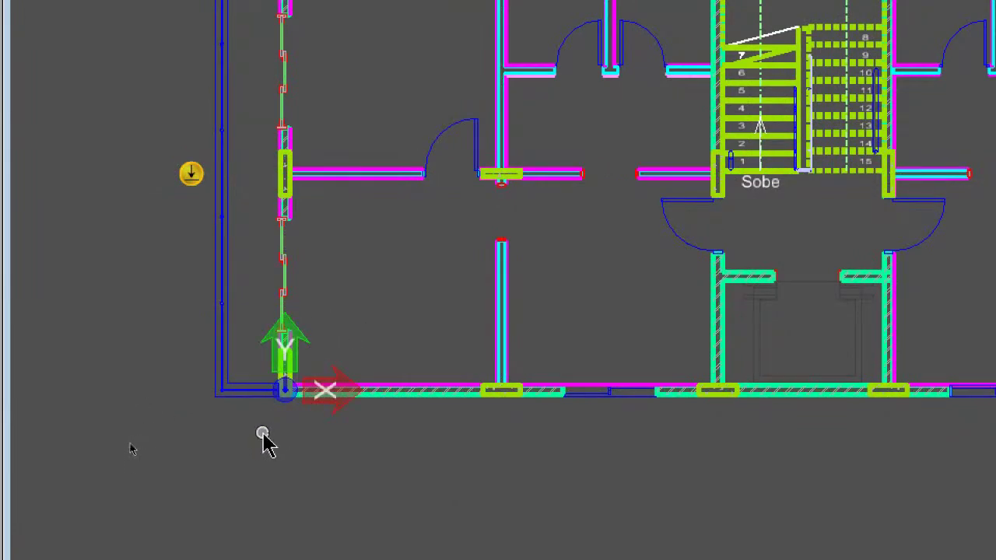
- In the plan's reference presentation, turn off Apply Patterns for the cut and set the Back Sensitive Distance to 1000
{"action": "scroll", "coordinate": [265, 444], "scroll_direction": "down", "scroll_amount": 3}
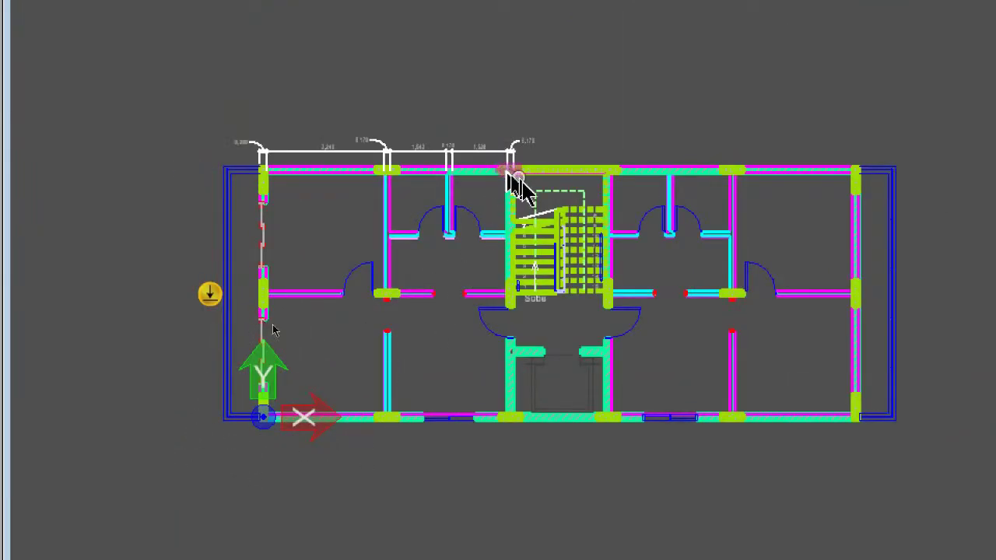
{"action": "scroll", "coordinate": [589, 220], "scroll_direction": "up", "scroll_amount": 2}
{"action": "scroll", "coordinate": [572, 179], "scroll_direction": "down", "scroll_amount": 2}
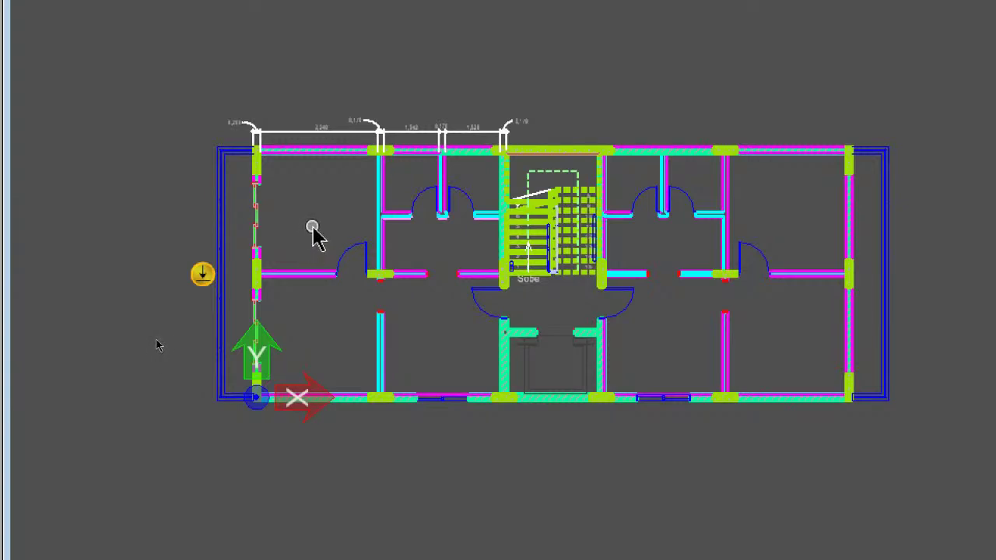
{"action": "right_click", "coordinate": [392, 226]}
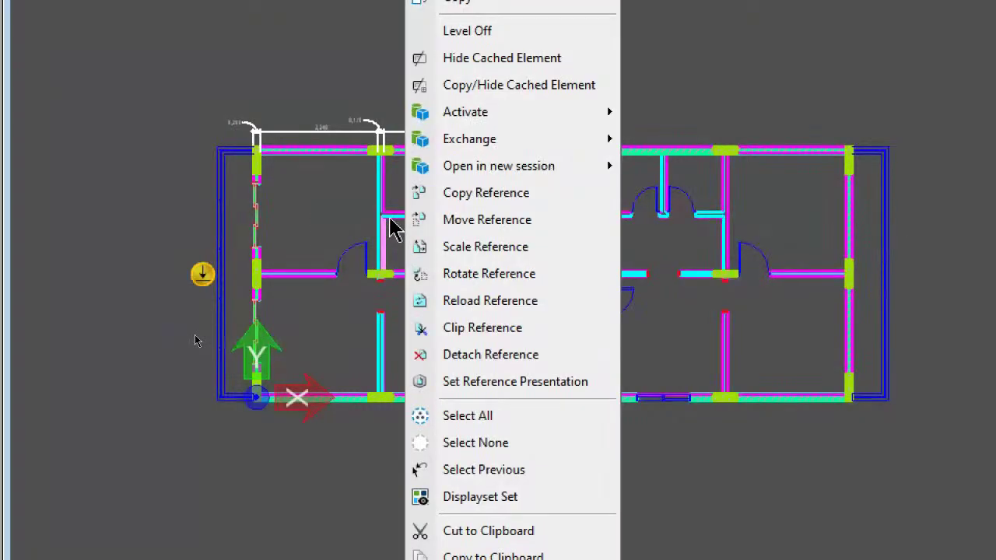
{"action": "left_click", "coordinate": [502, 381]}
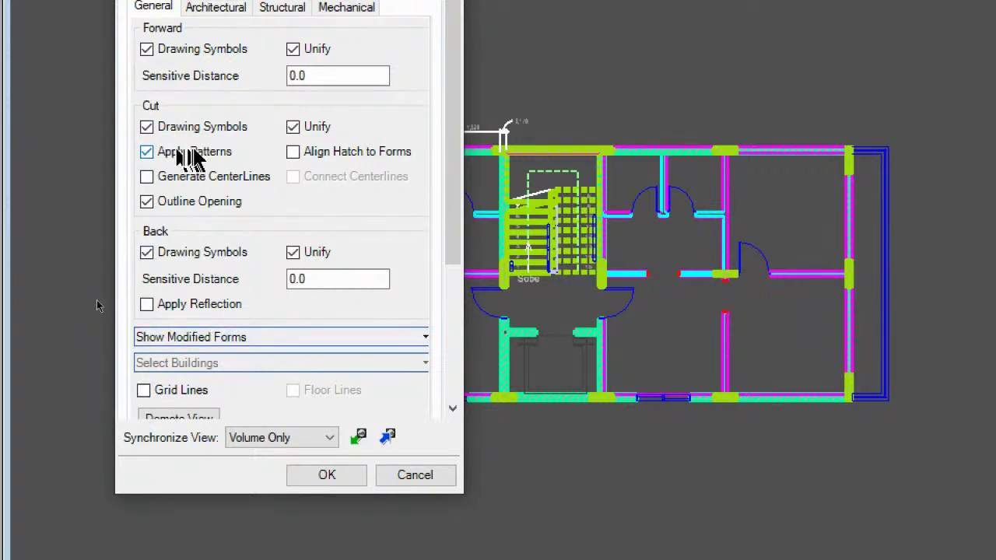
{"action": "left_click", "coordinate": [147, 151]}
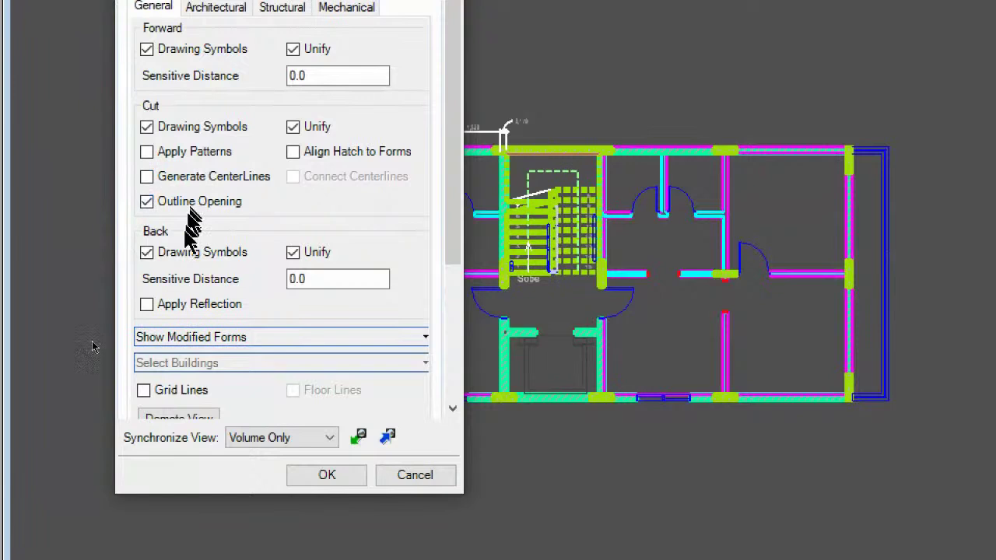
{"action": "left_click", "coordinate": [191, 287]}
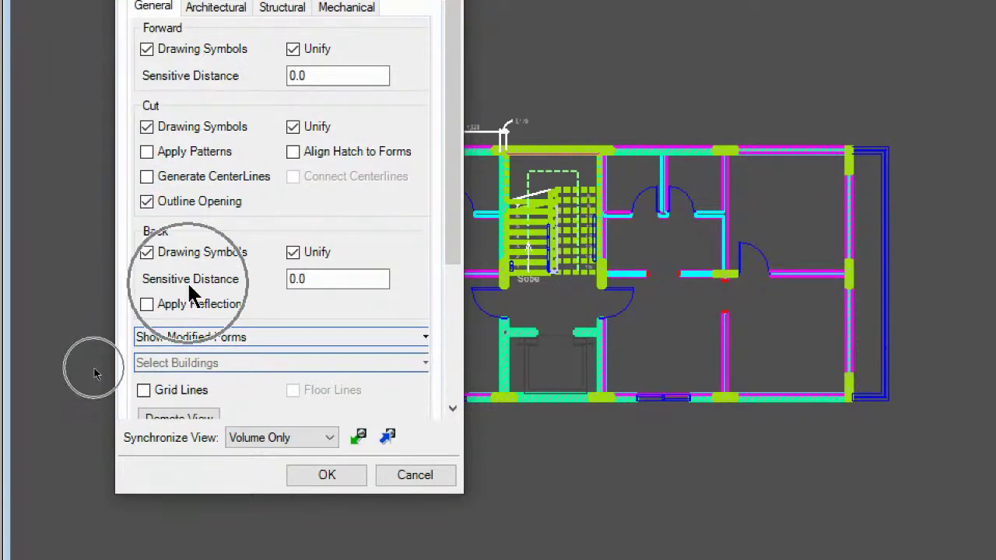
{"action": "left_click", "coordinate": [305, 280]}
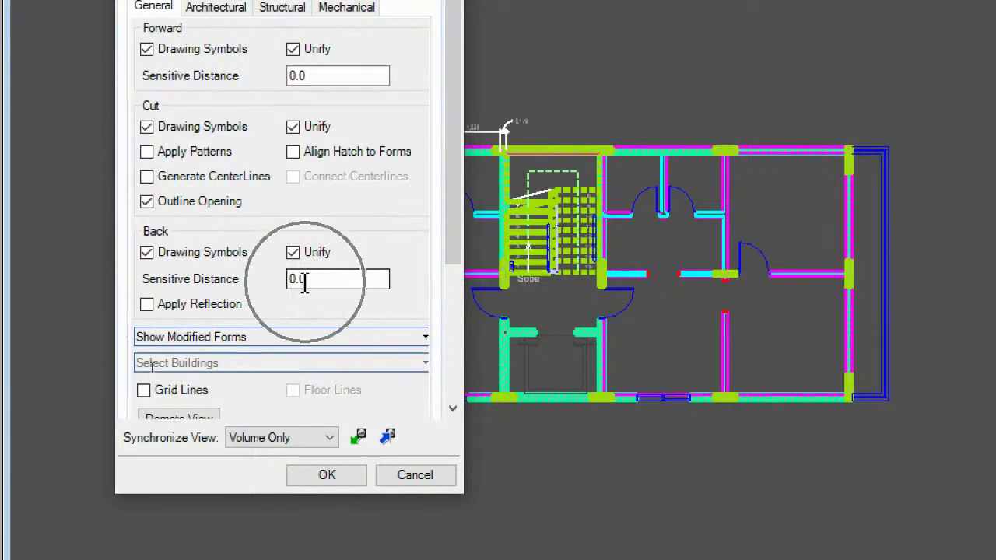
{"action": "left_click_drag", "start_coordinate": [312, 280], "coordinate": [281, 279]}
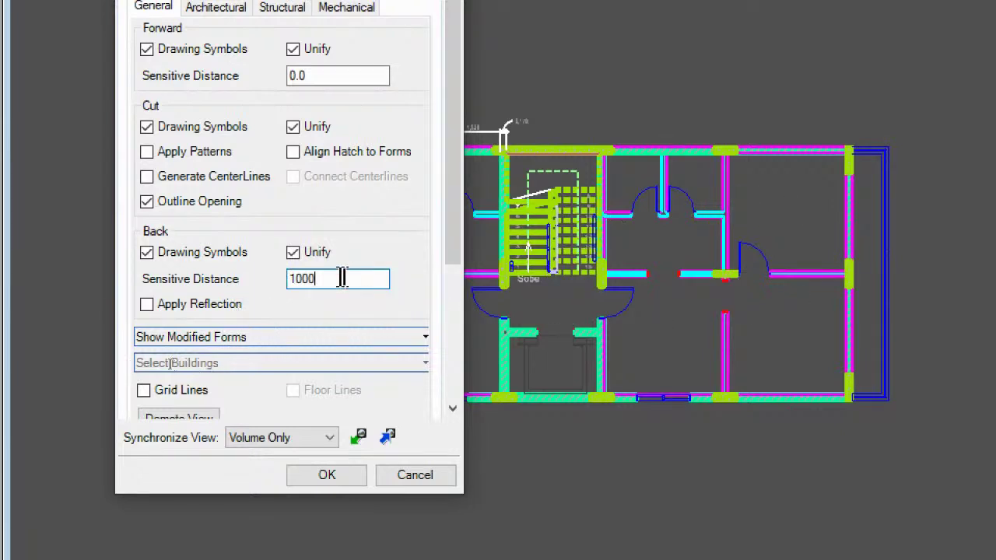
- Set the Cut clip volume style to Cut - Drawing - Black, apply the presentation and synchronize the drawing
{"action": "scroll", "coordinate": [282, 296], "scroll_direction": "down", "scroll_amount": 3}
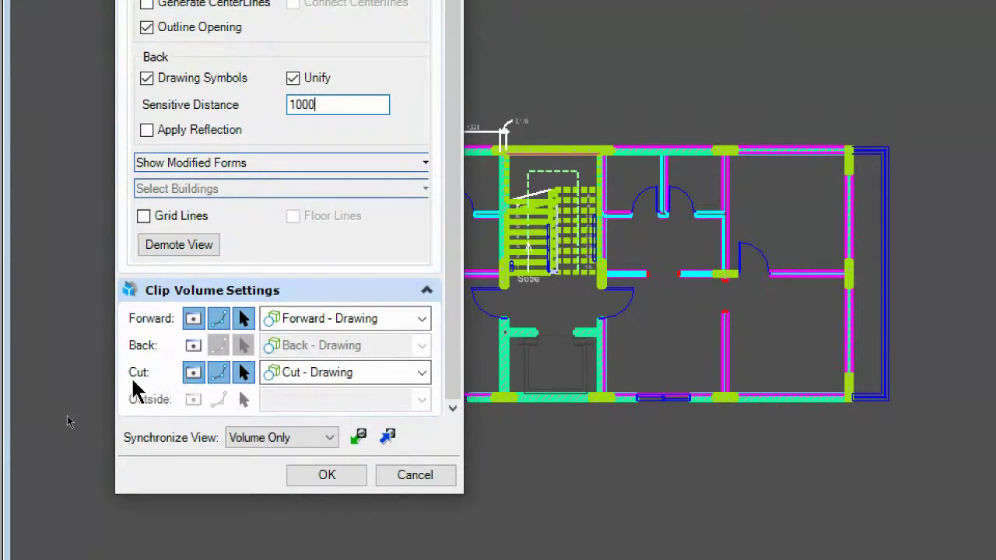
{"action": "left_click", "coordinate": [423, 373]}
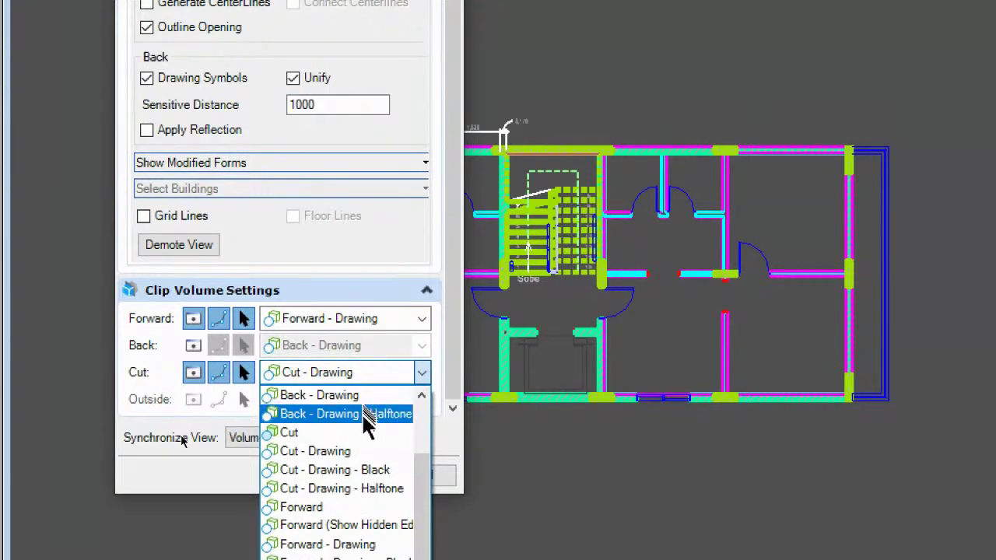
{"action": "left_click", "coordinate": [355, 471]}
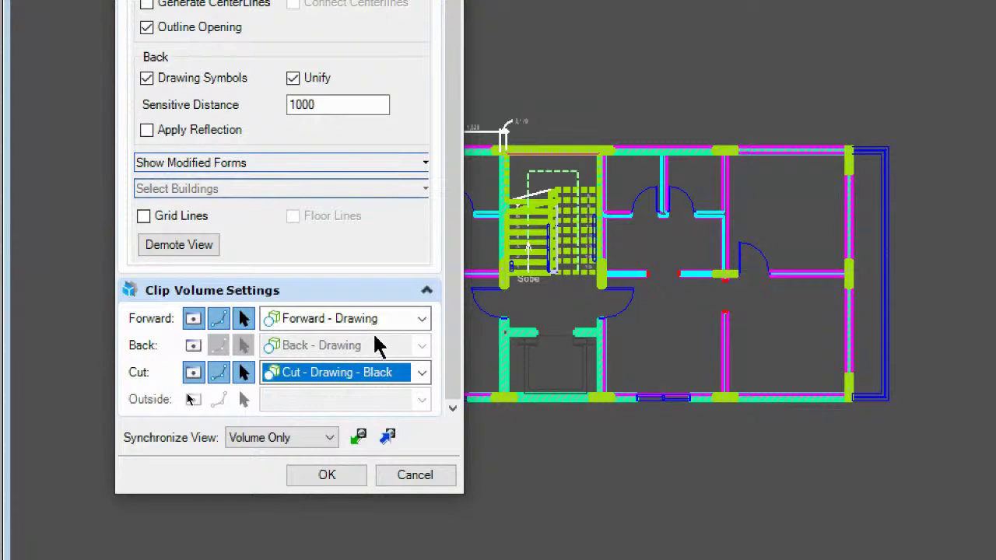
{"action": "left_click", "coordinate": [193, 321]}
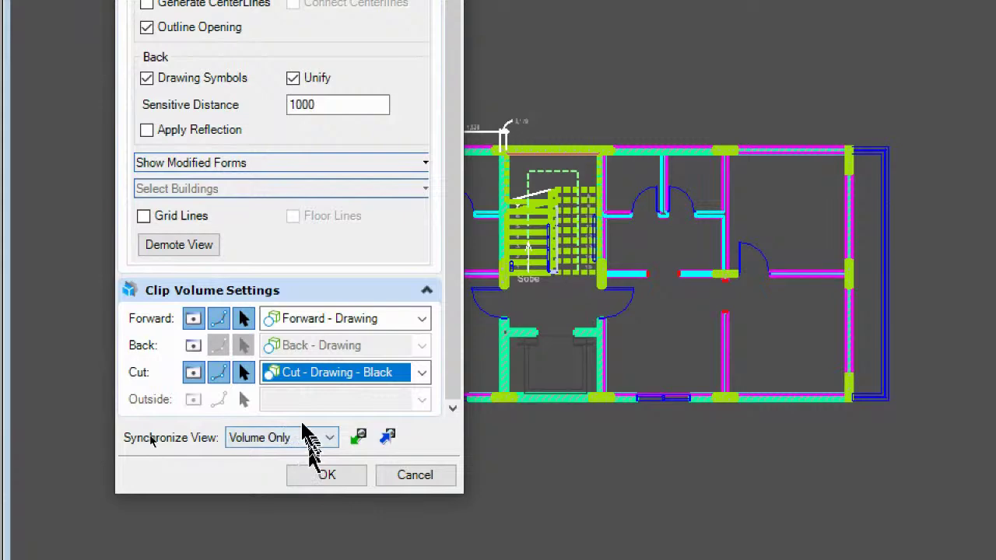
{"action": "left_click", "coordinate": [319, 478]}
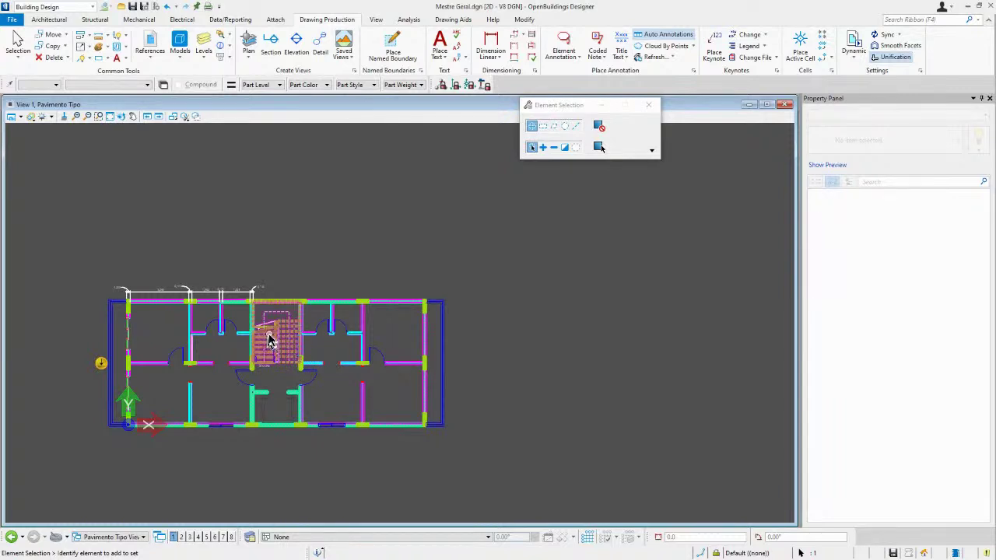
{"action": "left_click", "coordinate": [887, 35]}
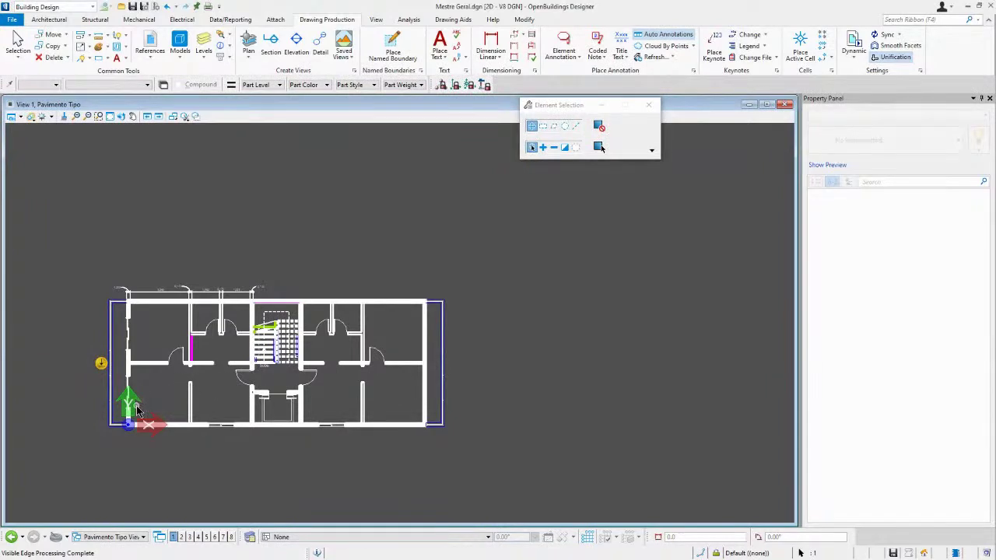
- Try switching the Forward clip volume display off and on in the plan's reference presentation, and cancel the changes
{"action": "scroll", "coordinate": [136, 410], "scroll_direction": "up", "scroll_amount": 2}
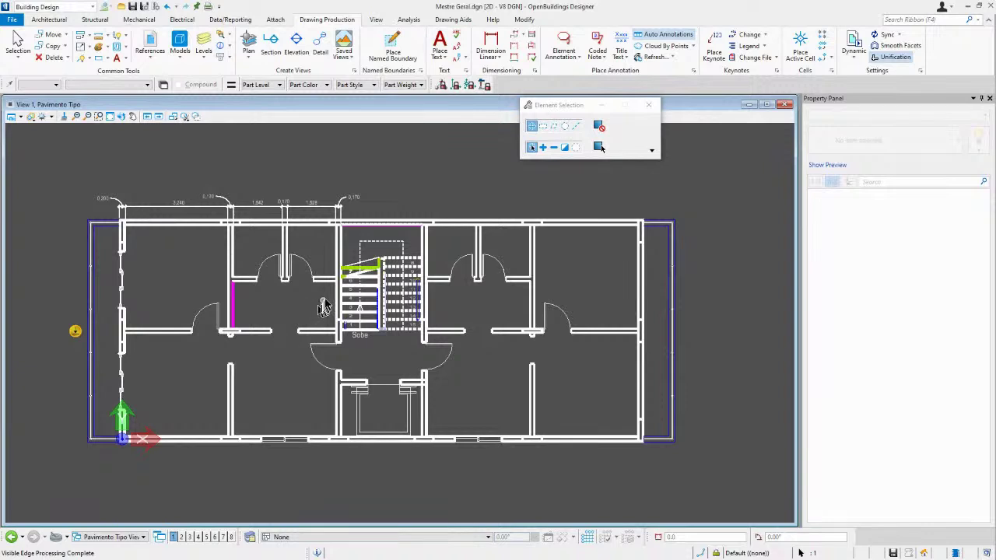
{"action": "scroll", "coordinate": [352, 277], "scroll_direction": "up", "scroll_amount": 4}
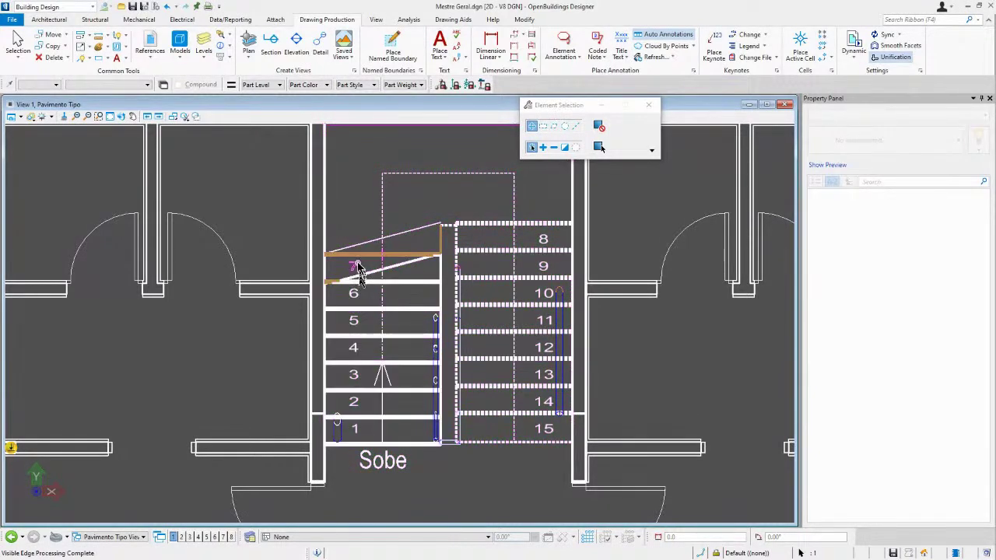
{"action": "scroll", "coordinate": [357, 265], "scroll_direction": "down", "scroll_amount": 5}
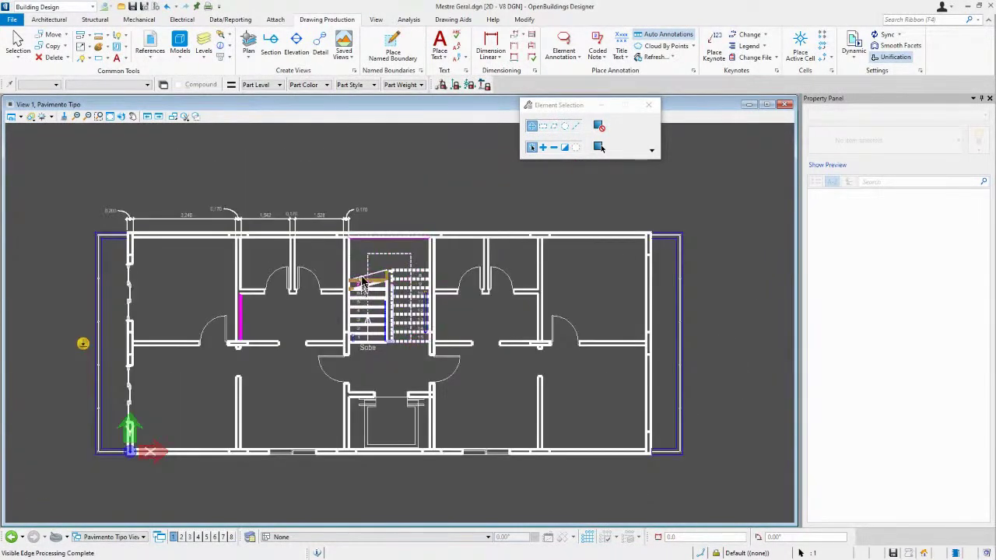
{"action": "right_click", "coordinate": [356, 347]}
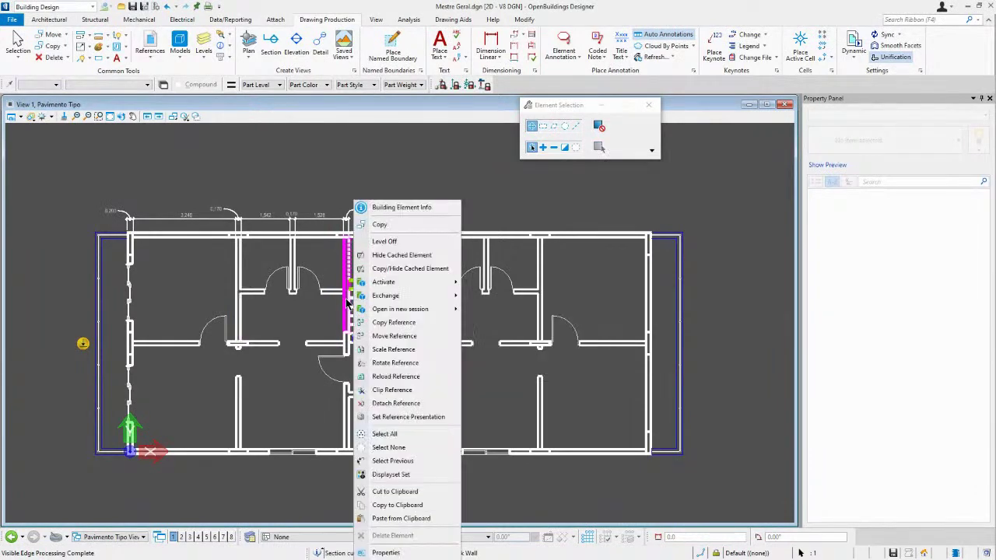
{"action": "left_click", "coordinate": [407, 417]}
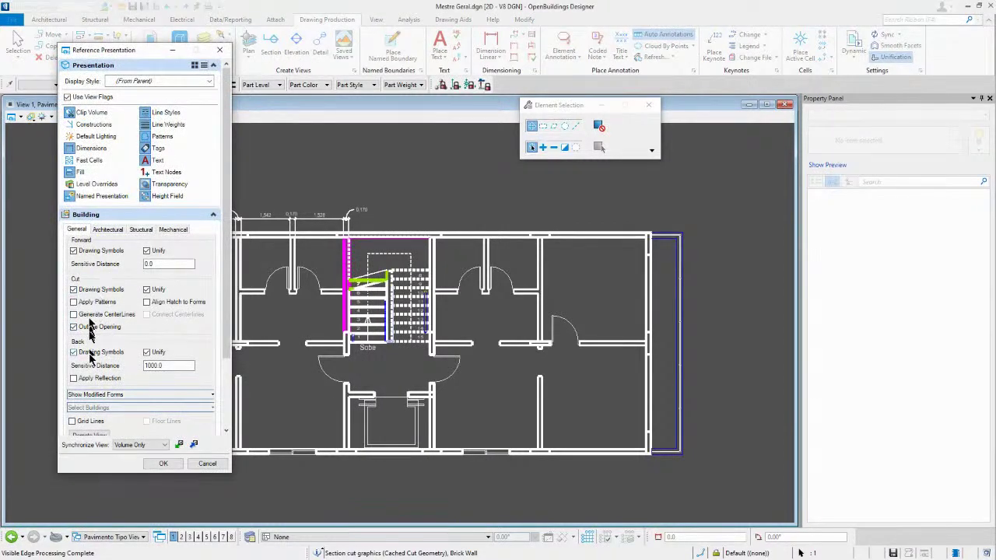
{"action": "scroll", "coordinate": [93, 358], "scroll_direction": "down", "scroll_amount": 2}
{"action": "scroll", "coordinate": [93, 373], "scroll_direction": "down", "scroll_amount": 1}
{"action": "left_click", "coordinate": [99, 403]}
{"action": "left_click", "coordinate": [97, 401]}
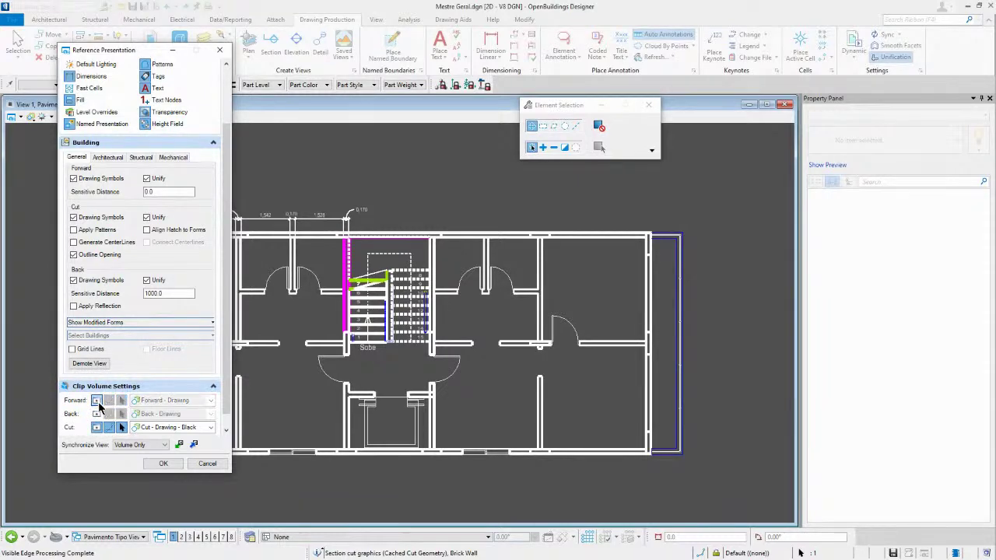
{"action": "left_click", "coordinate": [97, 401]}
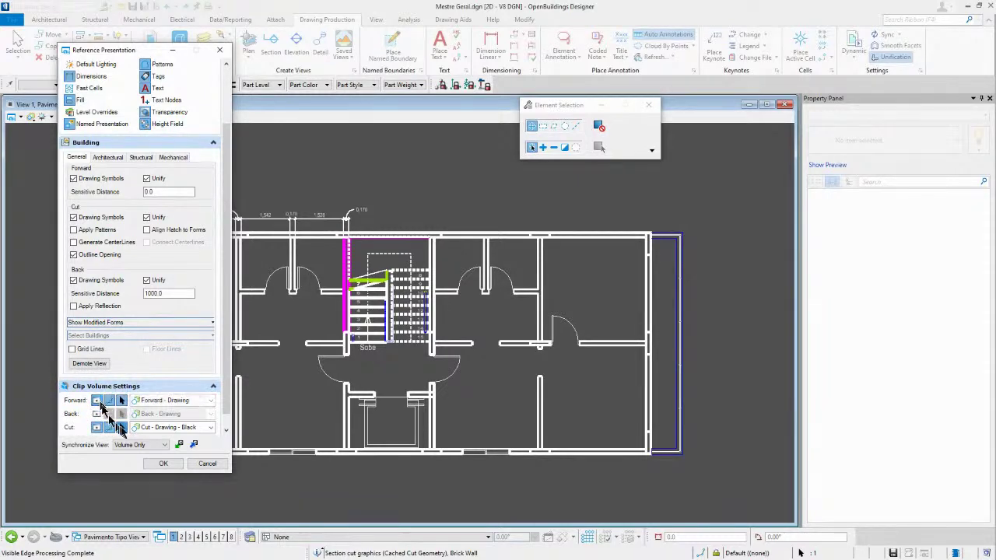
{"action": "left_click", "coordinate": [207, 465]}
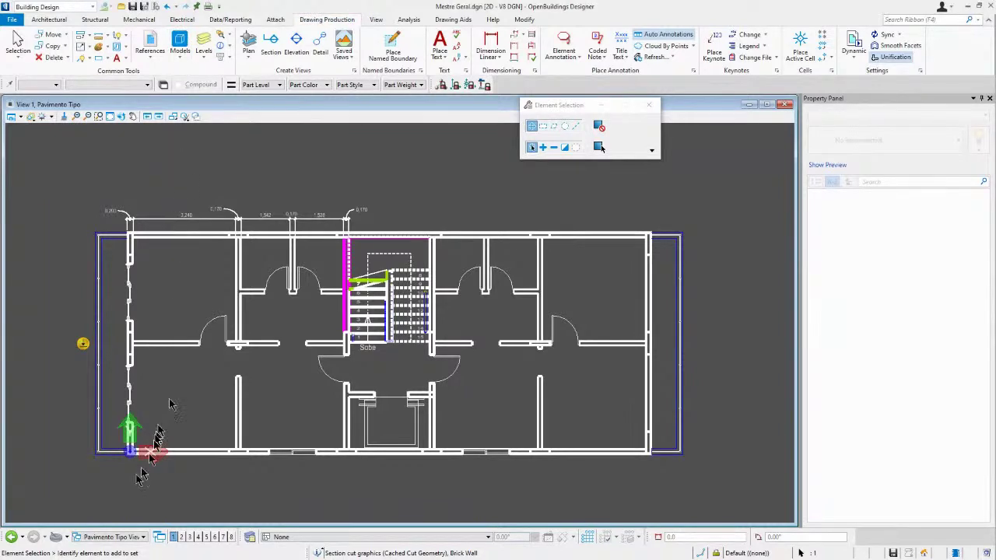
{"action": "left_click", "coordinate": [111, 538]}
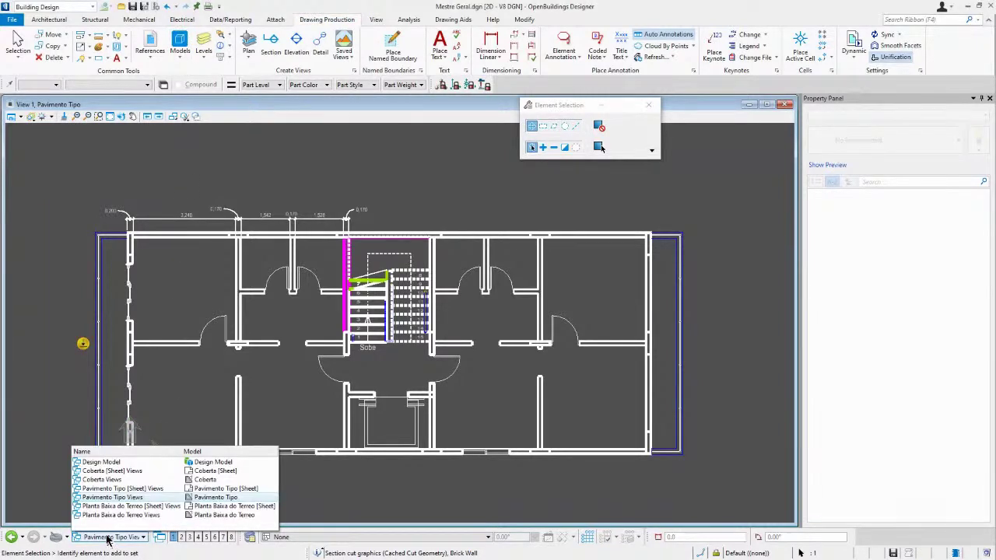
{"action": "left_click", "coordinate": [151, 507]}
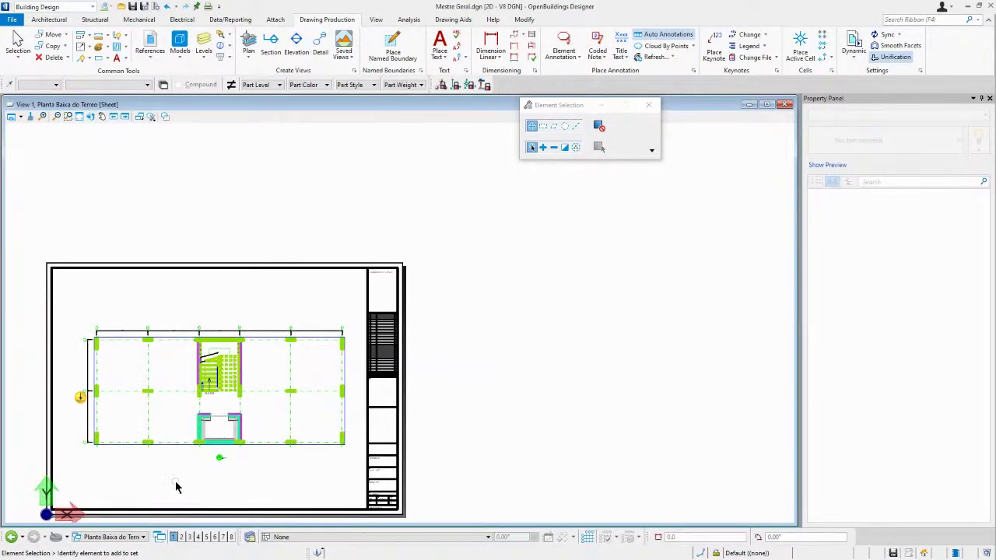
{"action": "left_click", "coordinate": [135, 538]}
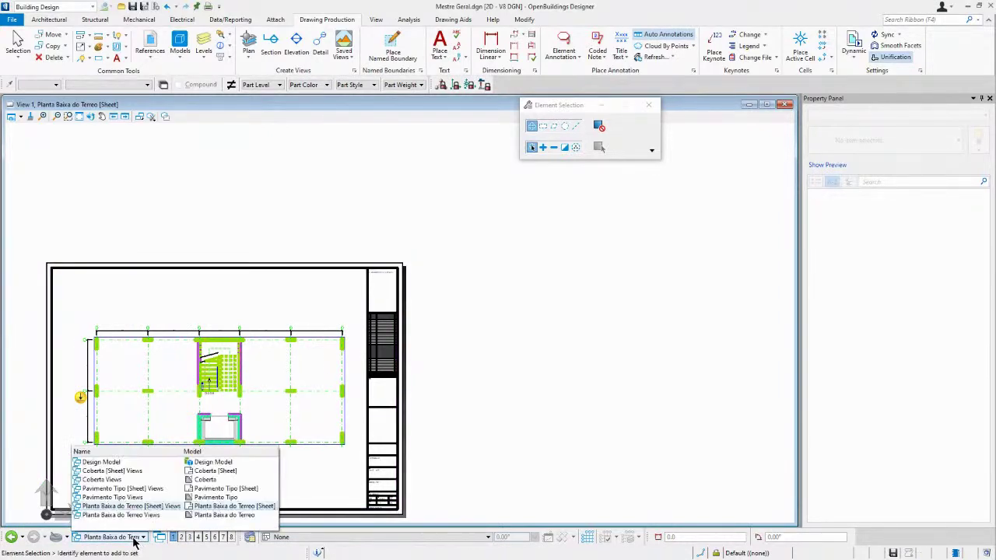
{"action": "left_click", "coordinate": [109, 498]}
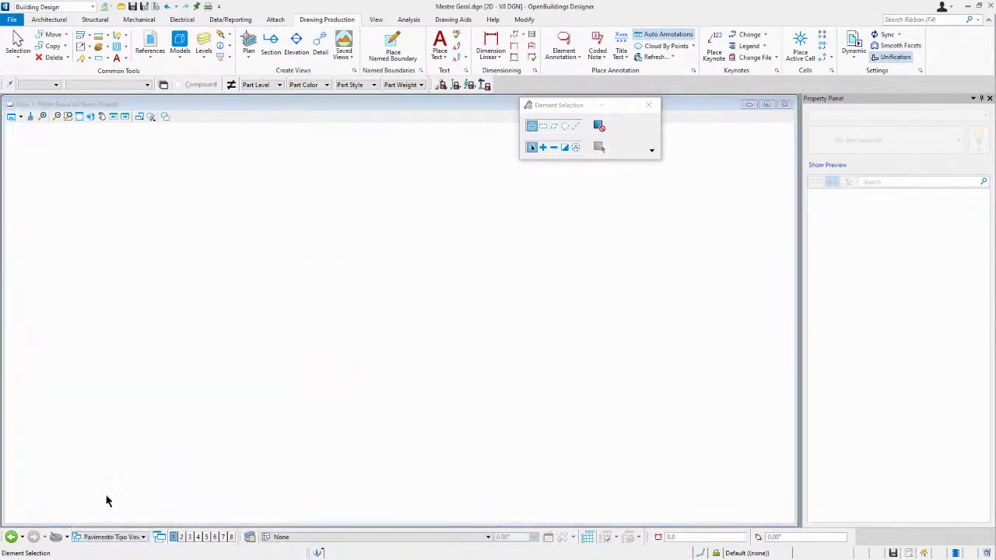
- Open the Pavimento Tipo [Sheet] views and bring the whole sheet into sight
{"action": "left_click", "coordinate": [117, 536]}
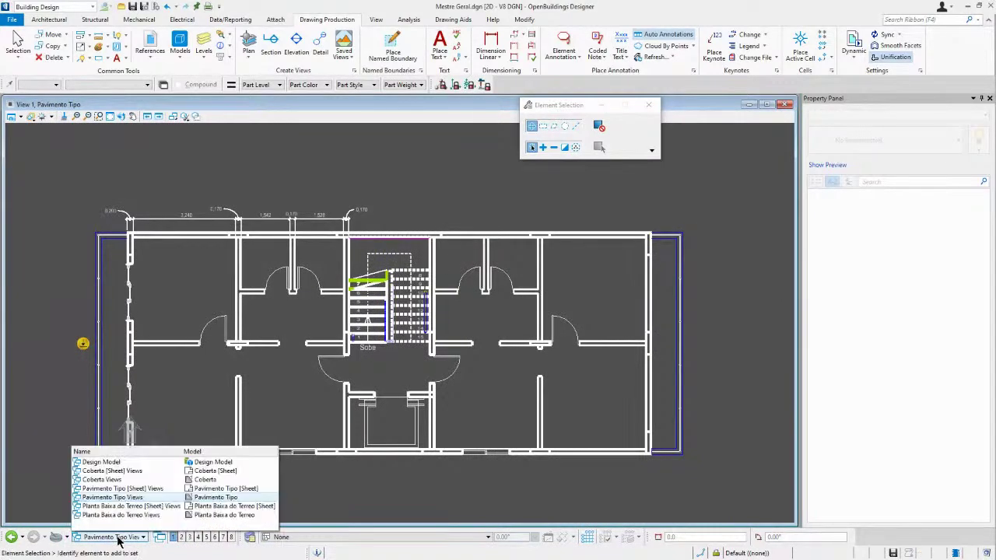
{"action": "left_click", "coordinate": [122, 488]}
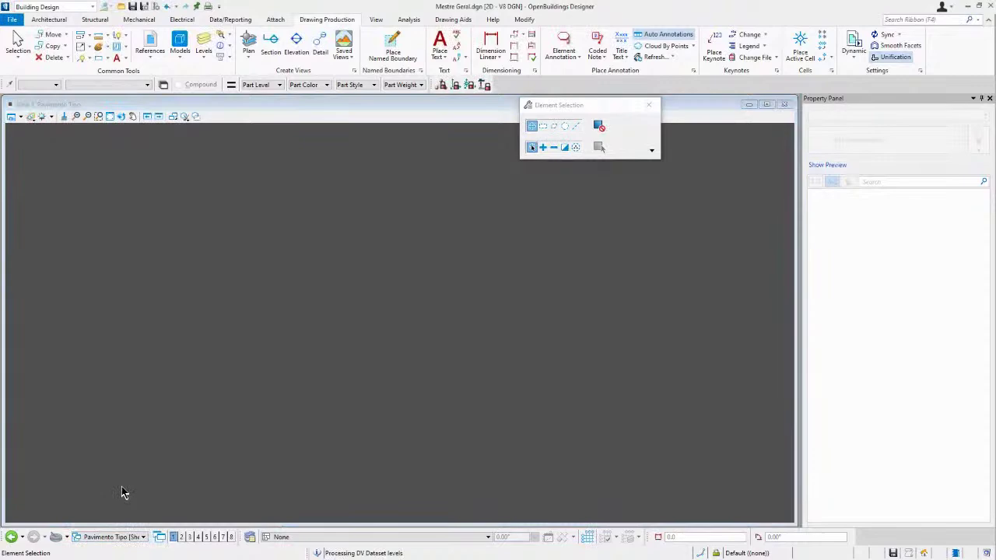
{"action": "scroll", "coordinate": [178, 434], "scroll_direction": "down", "scroll_amount": 6}
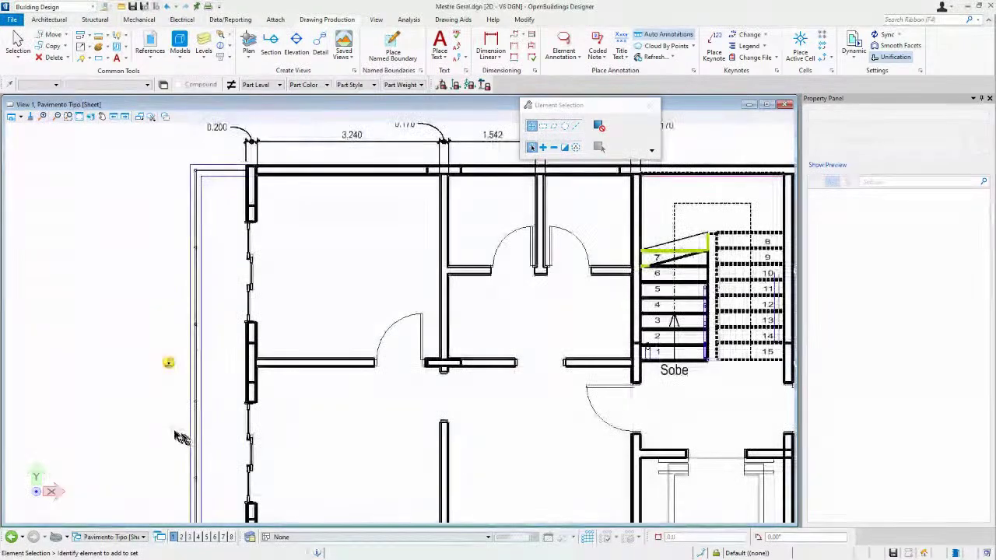
{"action": "scroll", "coordinate": [322, 405], "scroll_direction": "down", "scroll_amount": 2}
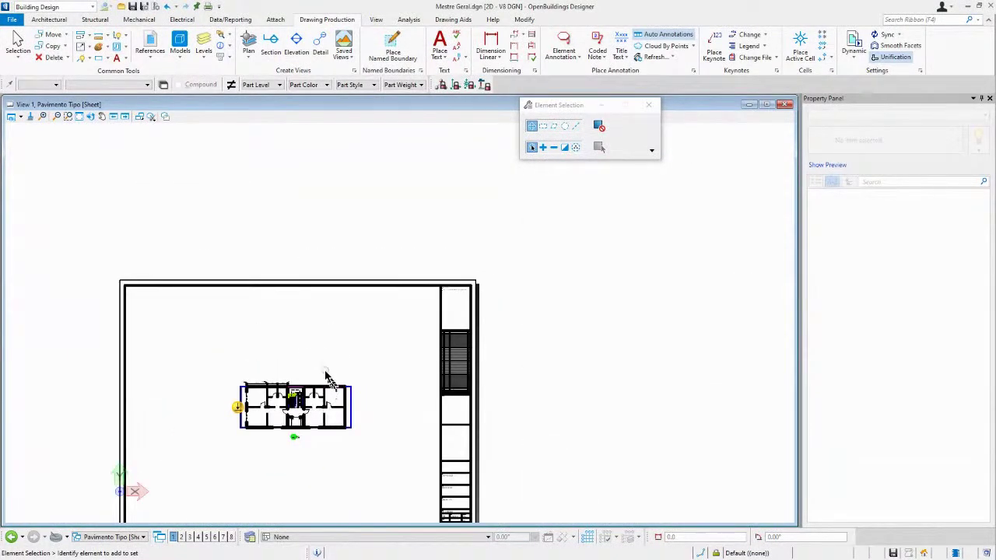
{"action": "mouse_move", "coordinate": [317, 420]}
{"action": "middle_mouse_down"}
{"action": "mouse_move", "coordinate": [313, 343]}
{"action": "mouse_move", "coordinate": [326, 335]}
{"action": "middle_mouse_up"}
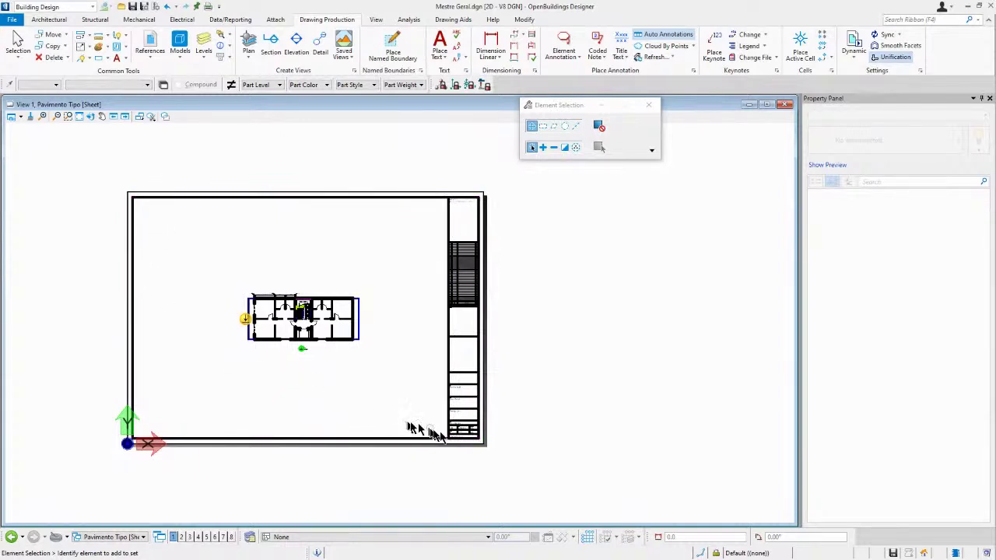
- Examine the sheet's title block fields, including title, status, project number, date, revision and scale
{"action": "scroll", "coordinate": [475, 432], "scroll_direction": "up", "scroll_amount": 6}
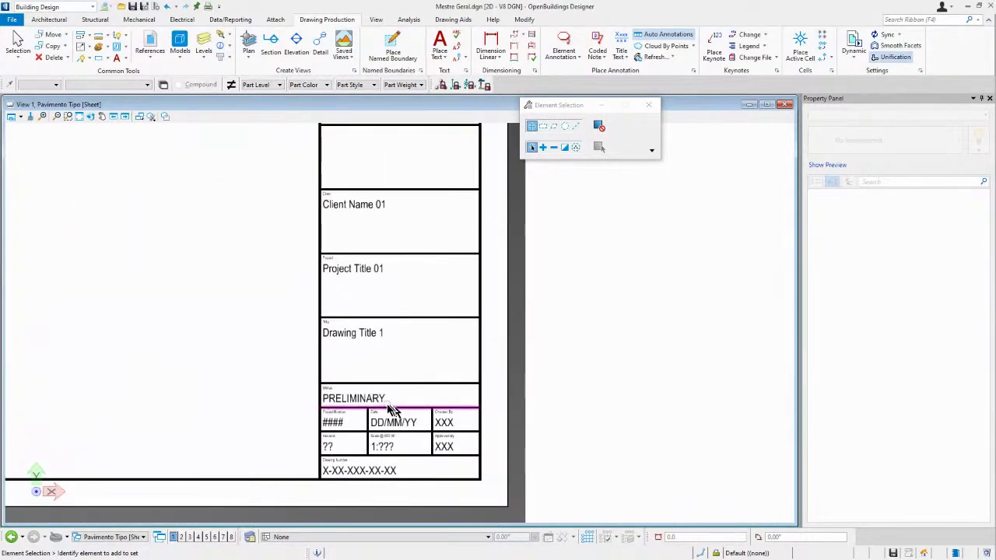
{"action": "scroll", "coordinate": [343, 420], "scroll_direction": "up", "scroll_amount": 4}
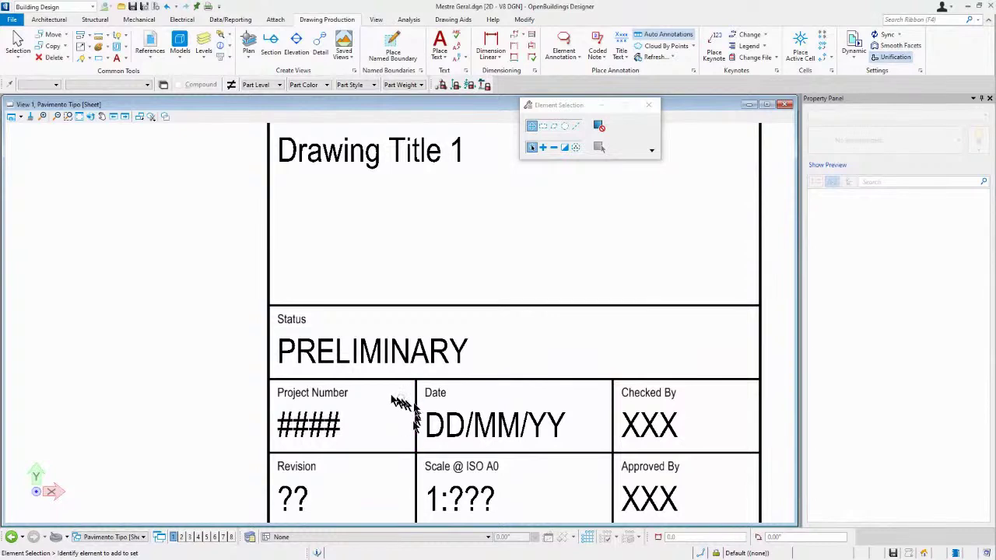
{"action": "scroll", "coordinate": [389, 393], "scroll_direction": "down", "scroll_amount": 2}
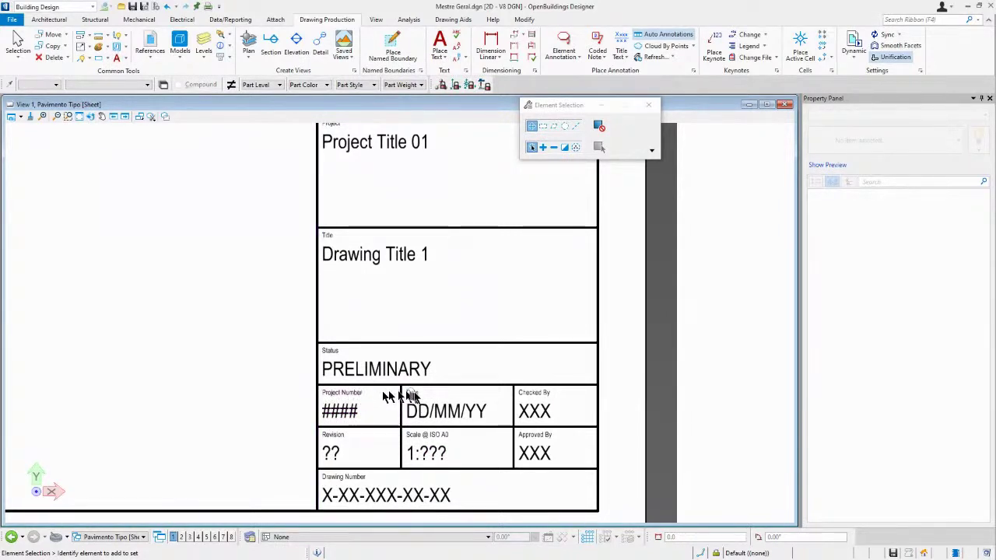
{"action": "scroll", "coordinate": [364, 406], "scroll_direction": "down", "scroll_amount": 6}
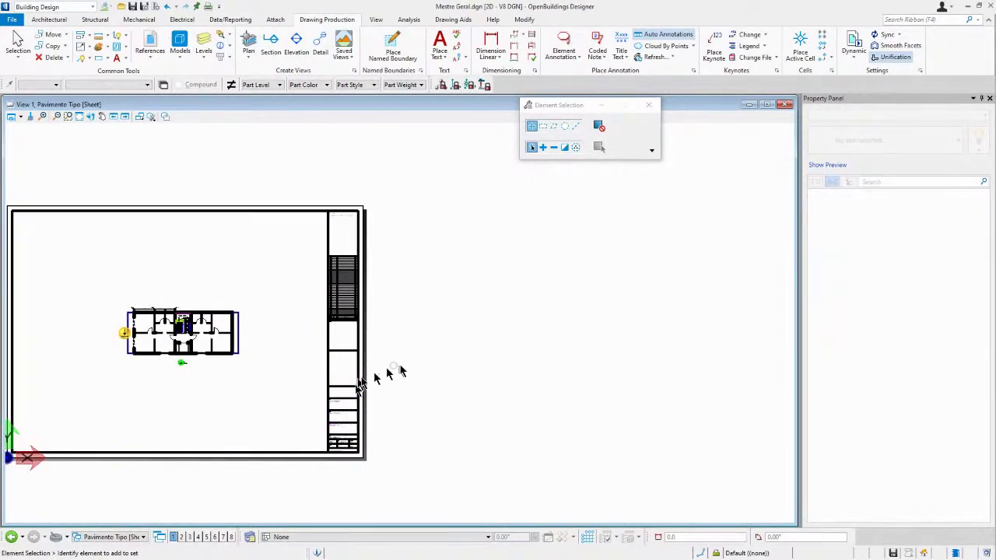
{"action": "scroll", "coordinate": [400, 365], "scroll_direction": "down", "scroll_amount": 2}
{"action": "scroll", "coordinate": [346, 387], "scroll_direction": "up", "scroll_amount": 2}
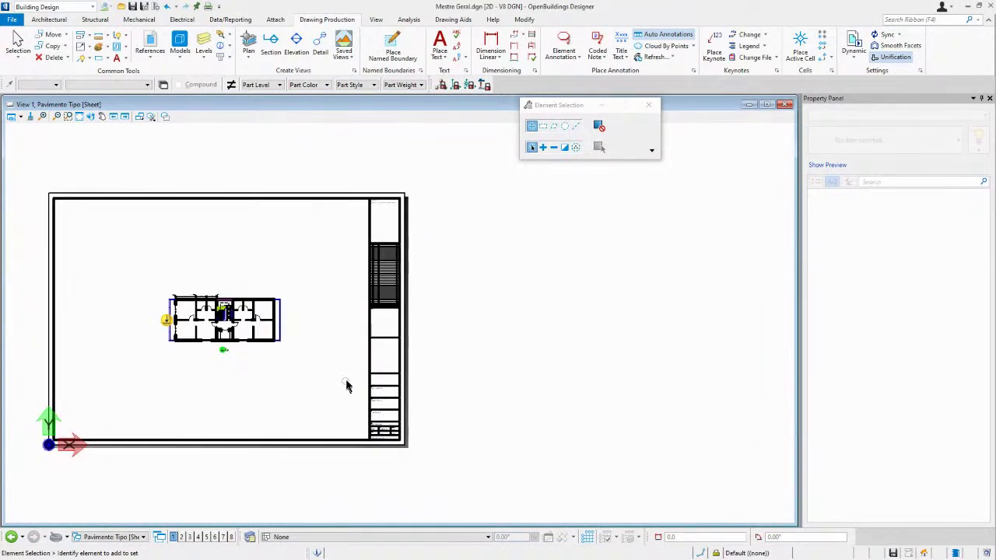
{"action": "middle_click_drag", "start_coordinate": [333, 356], "coordinate": [381, 357]}
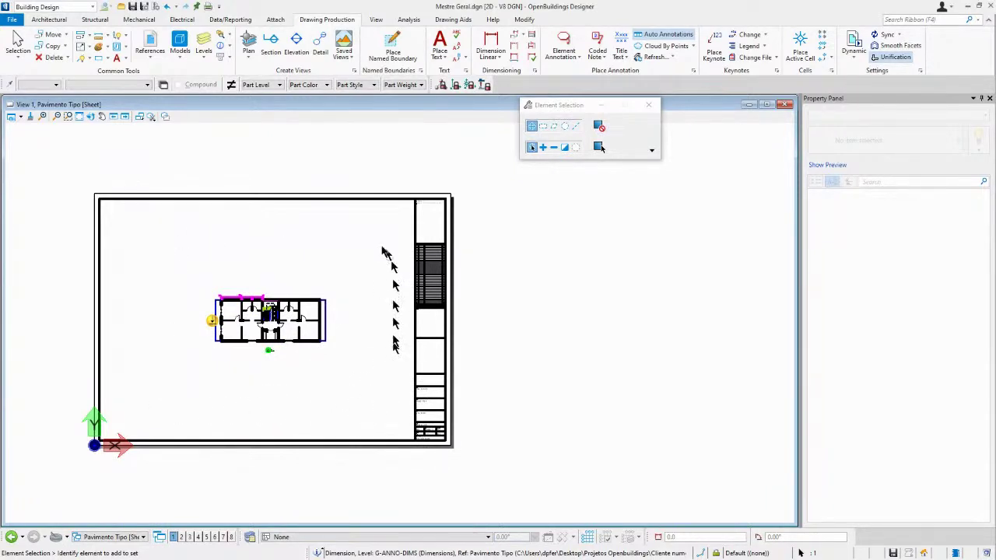
{"action": "right_click", "coordinate": [351, 340]}
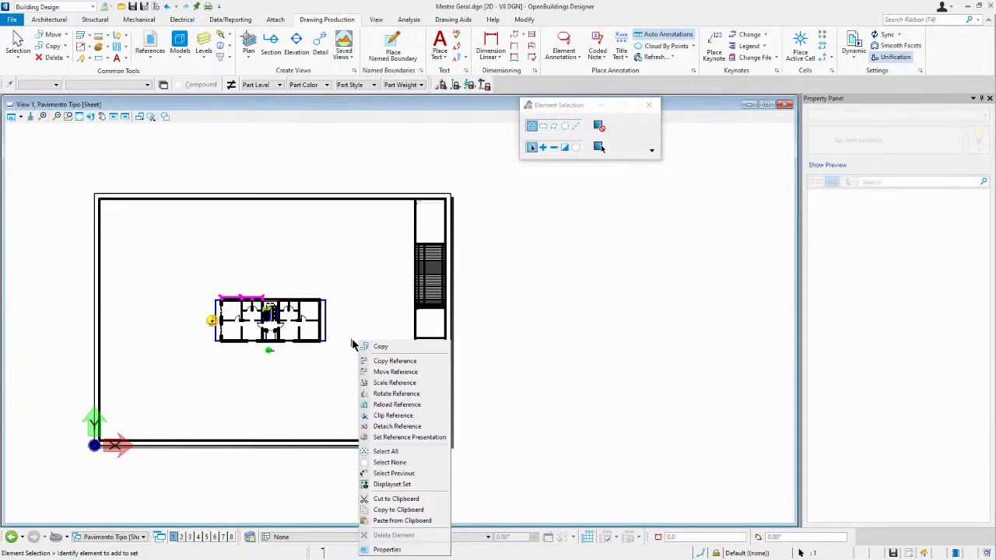
{"action": "left_click", "coordinate": [384, 373]}
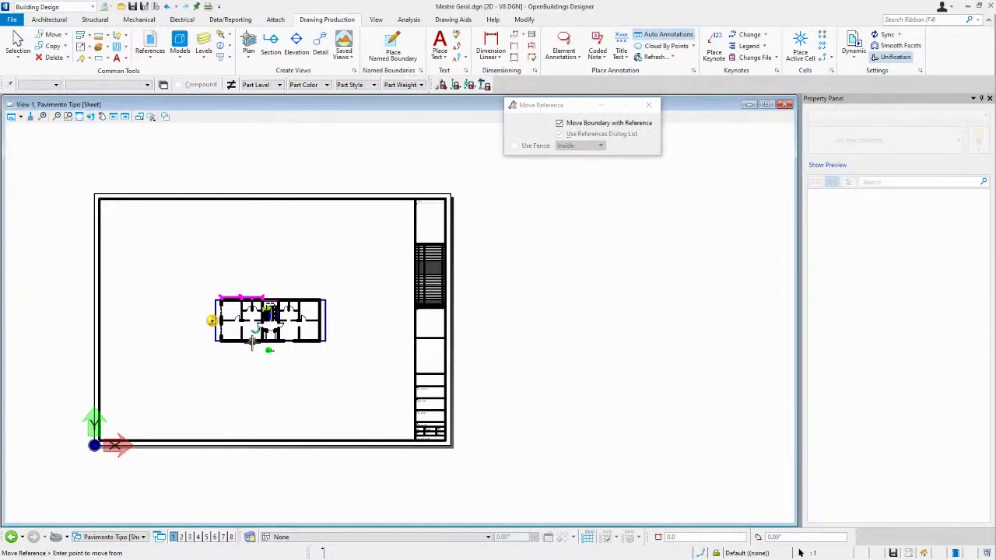
{"action": "left_click", "coordinate": [249, 336]}
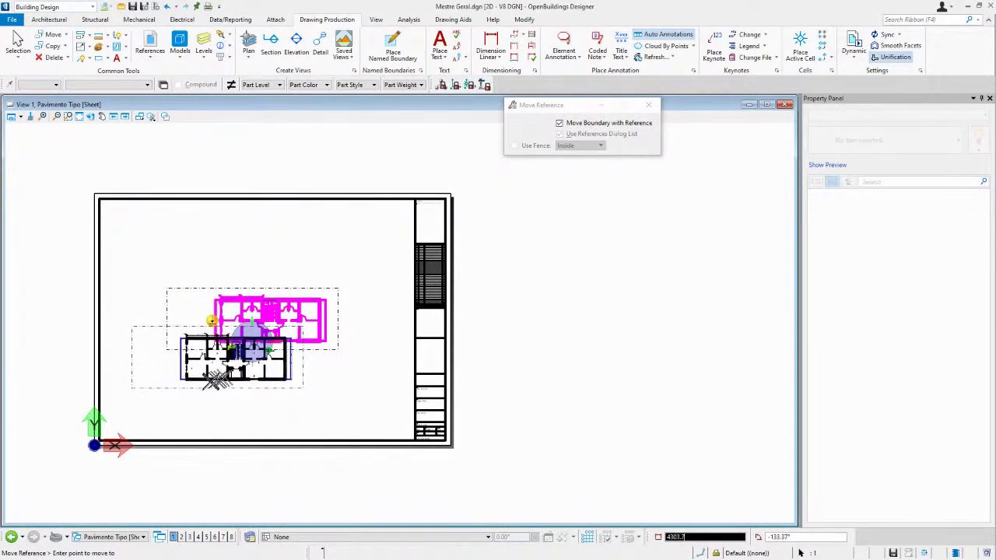
{"action": "key", "text": "Escape"}
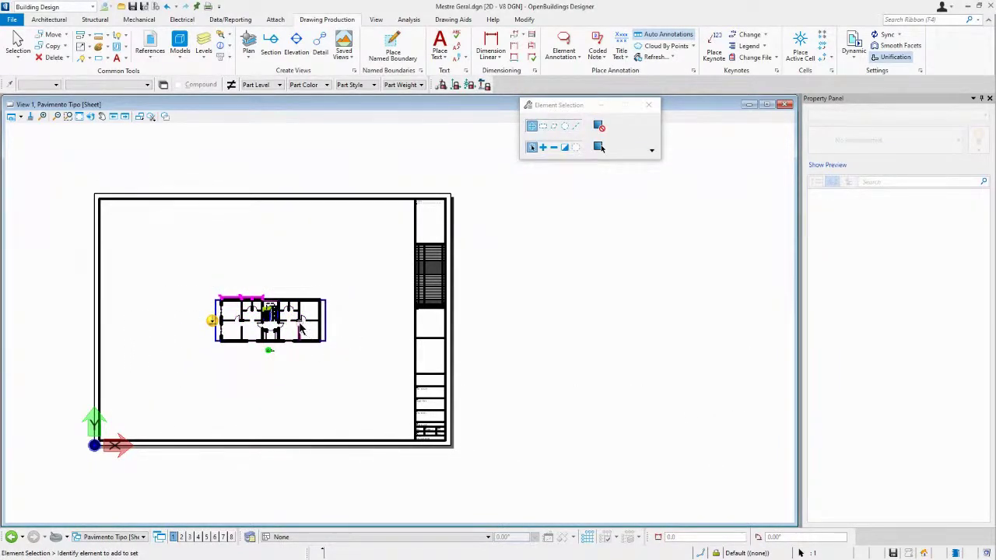
{"action": "right_click", "coordinate": [343, 327]}
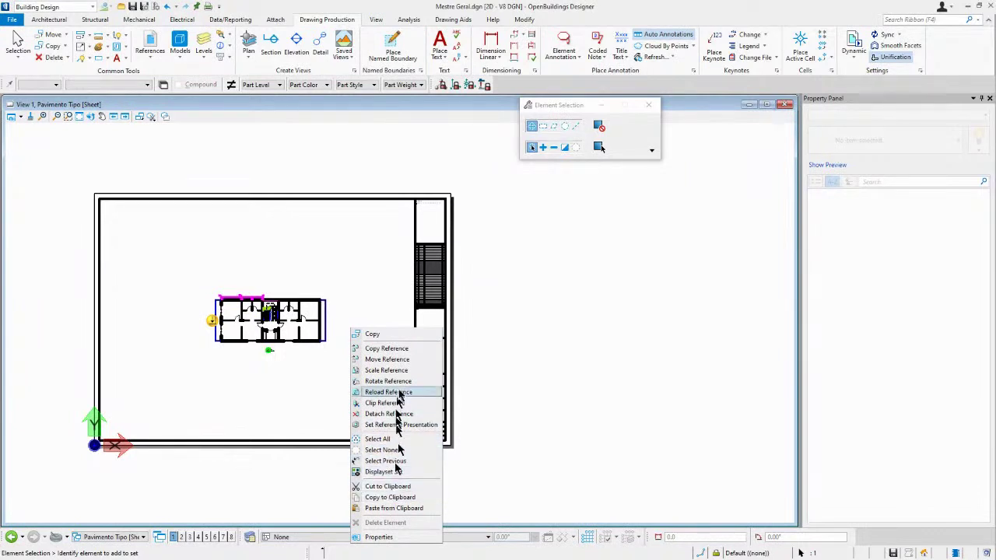
{"action": "left_click", "coordinate": [387, 348]}
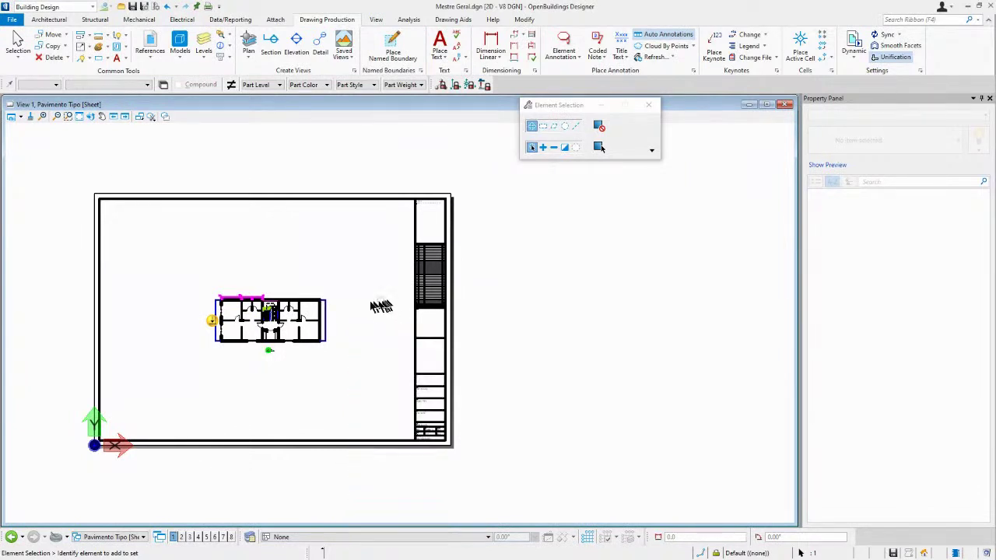
- Move the floor plan reference together with its boundary to the lower-left corner area of the sheet
{"action": "right_click", "coordinate": [364, 282]}
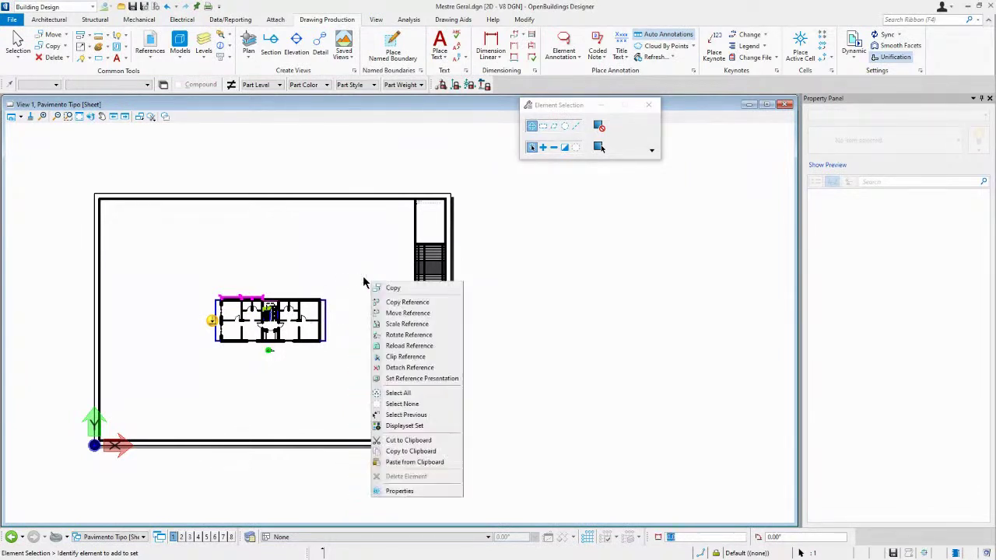
{"action": "left_click", "coordinate": [402, 313]}
{"action": "left_click", "coordinate": [349, 338]}
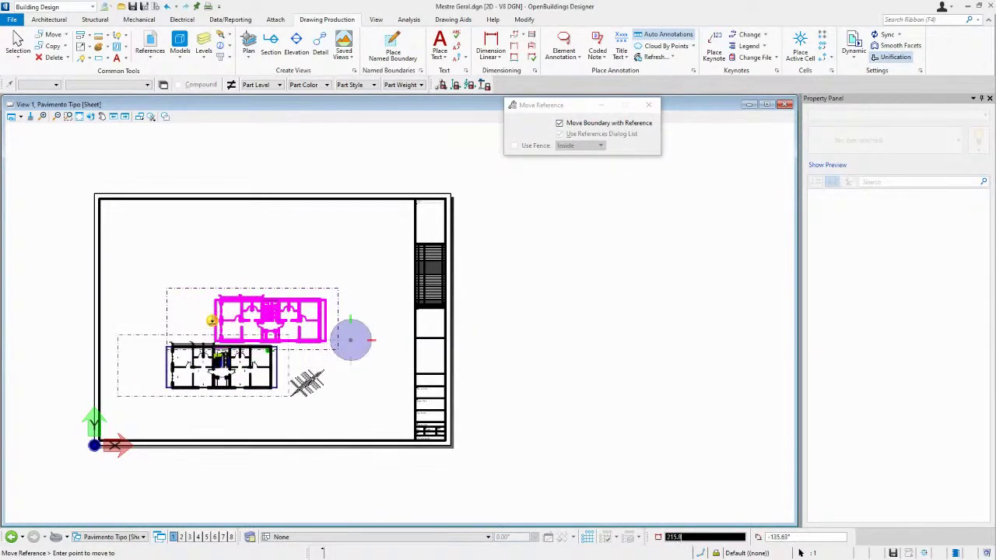
{"action": "left_click", "coordinate": [263, 411]}
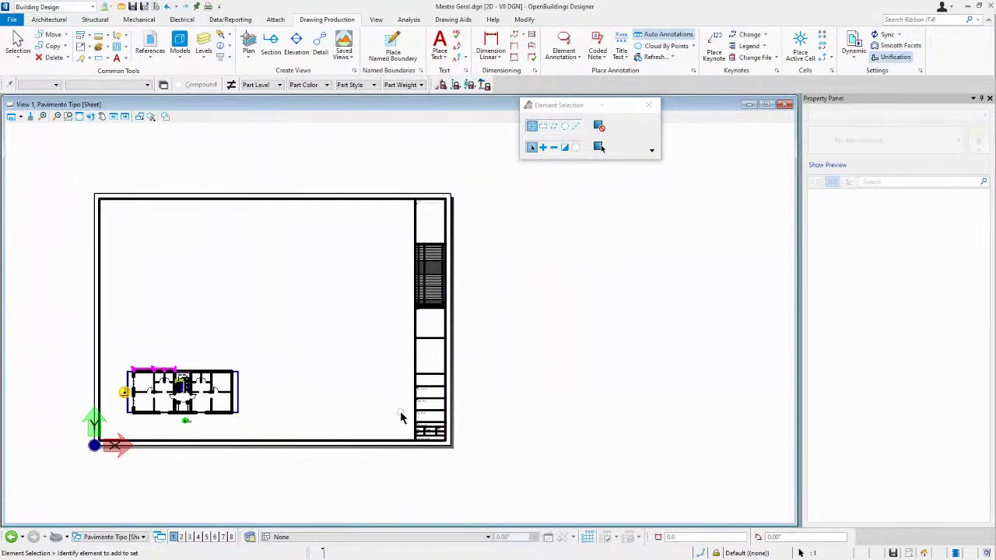
- Switch the display of the Pavimento Tipo plan reference off and back on
{"action": "left_click", "coordinate": [156, 45]}
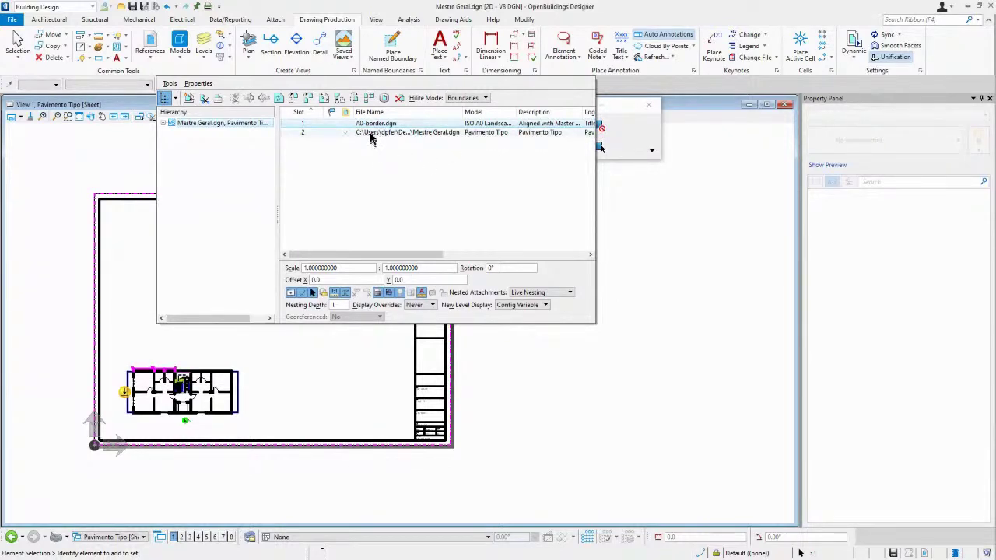
{"action": "left_click", "coordinate": [298, 134]}
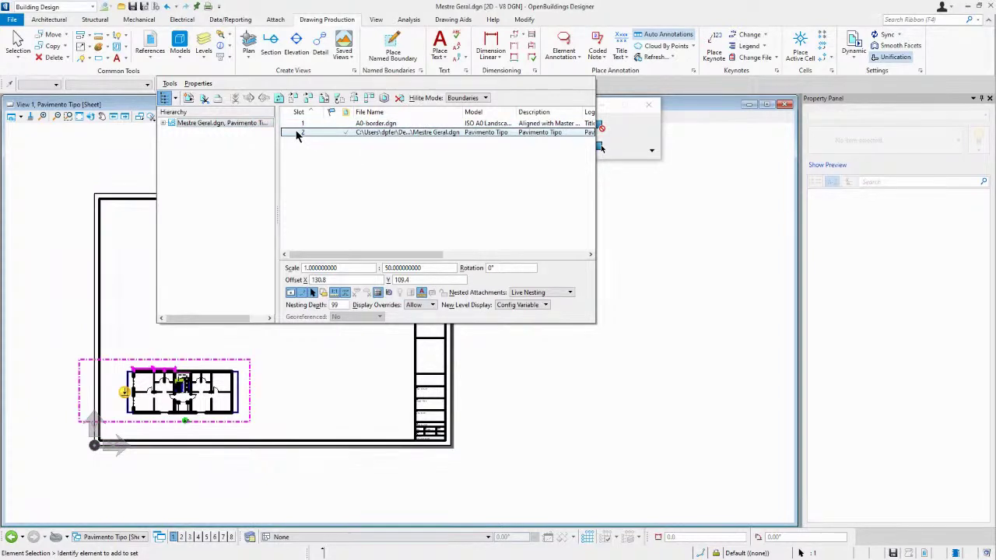
{"action": "left_click", "coordinate": [291, 293]}
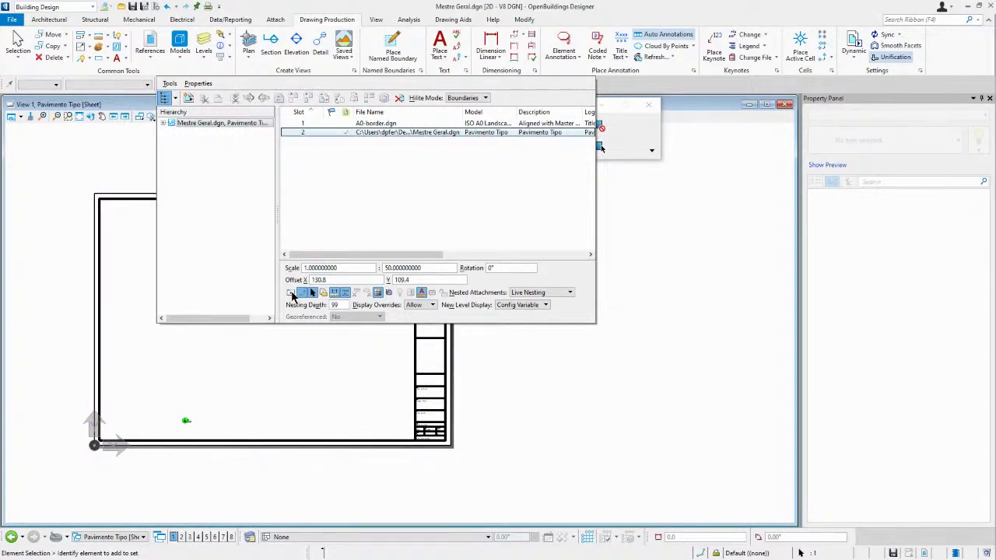
{"action": "left_click", "coordinate": [291, 293]}
- Hide the A0-border.dgn reference and examine the title block texts placed directly on the sheet
{"action": "left_click", "coordinate": [319, 124]}
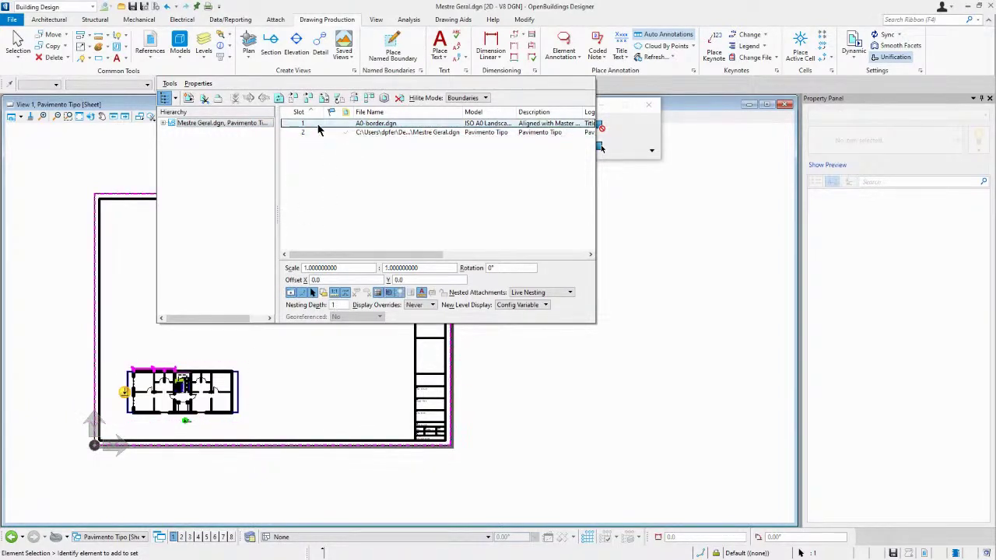
{"action": "left_click", "coordinate": [291, 294]}
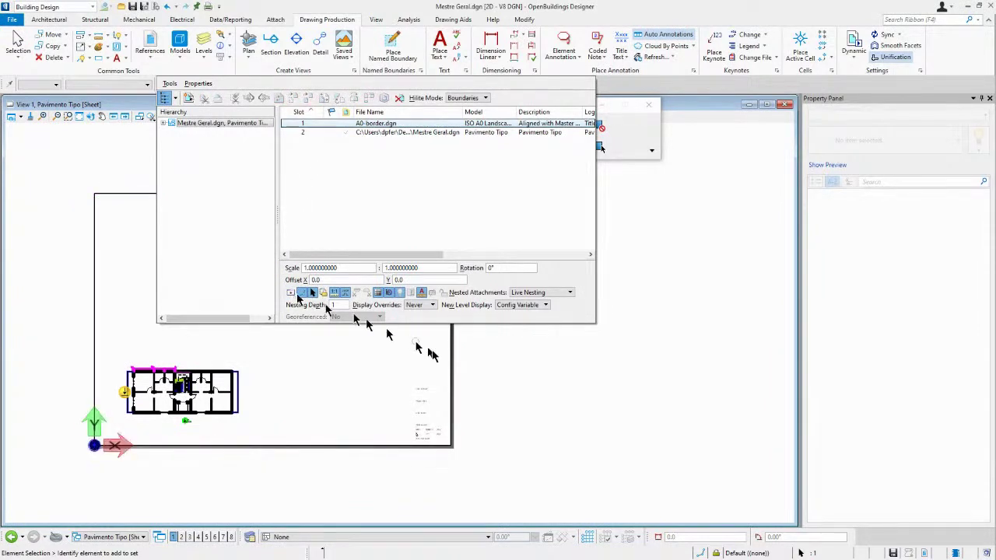
{"action": "left_click", "coordinate": [449, 399]}
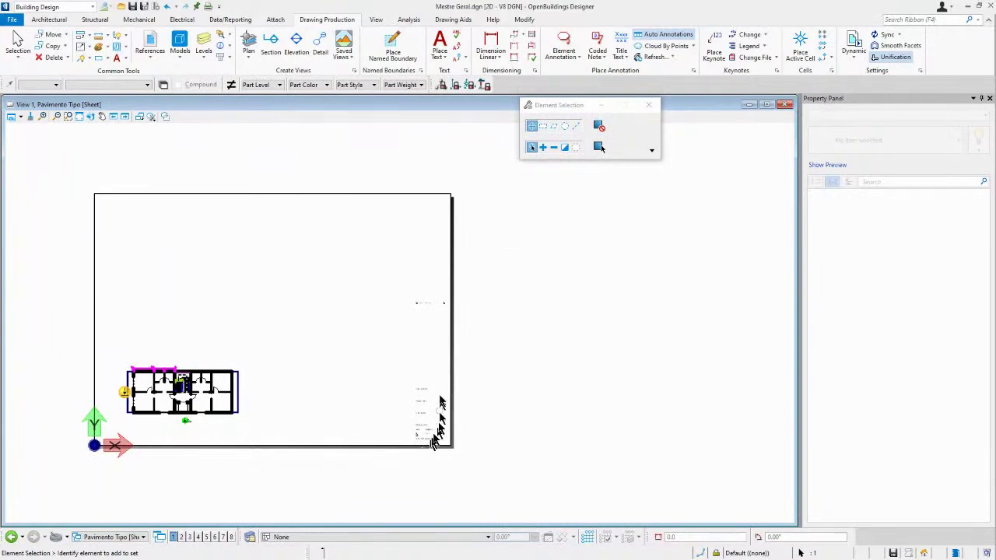
{"action": "scroll", "coordinate": [420, 311], "scroll_direction": "up", "scroll_amount": 5}
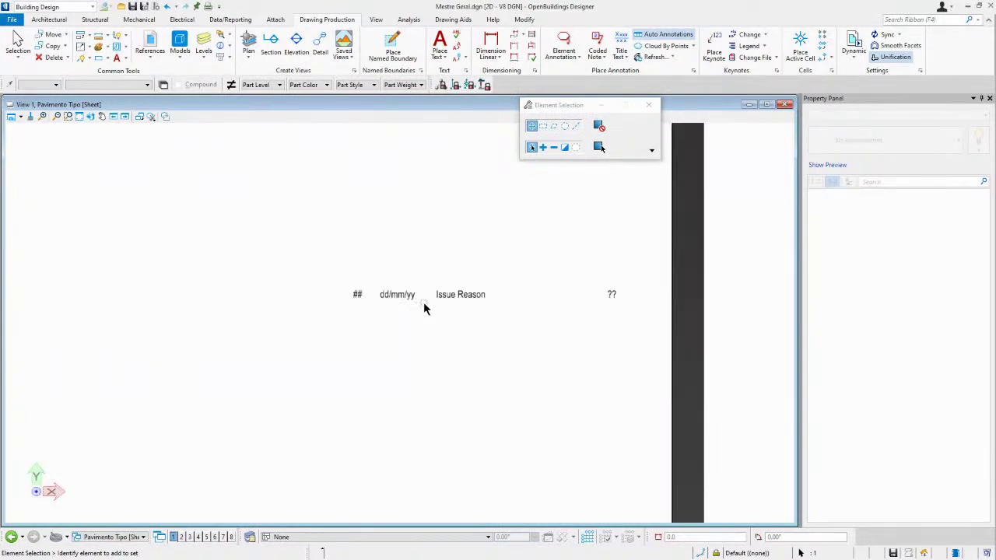
{"action": "scroll", "coordinate": [421, 284], "scroll_direction": "up", "scroll_amount": 1}
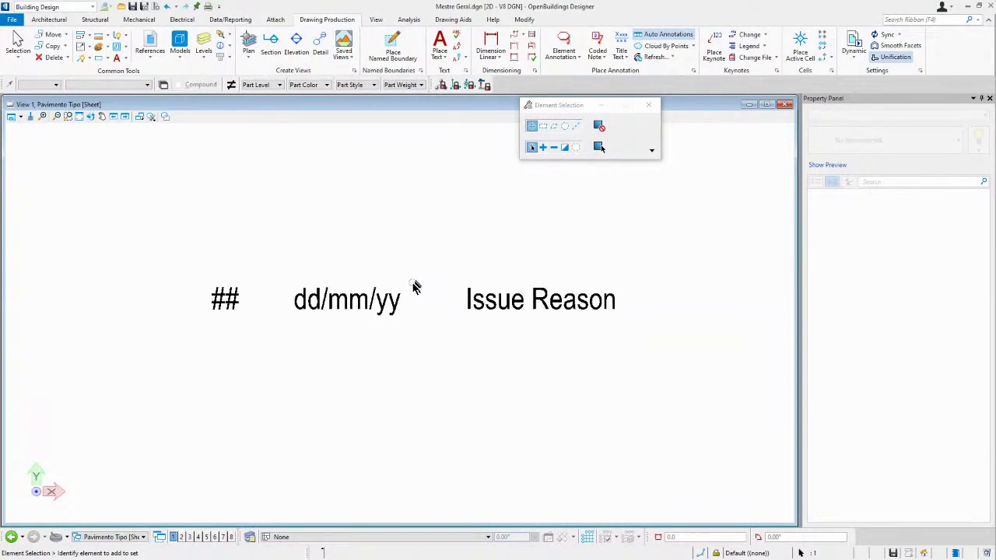
{"action": "scroll", "coordinate": [409, 286], "scroll_direction": "down", "scroll_amount": 2}
{"action": "scroll", "coordinate": [406, 271], "scroll_direction": "down", "scroll_amount": 4}
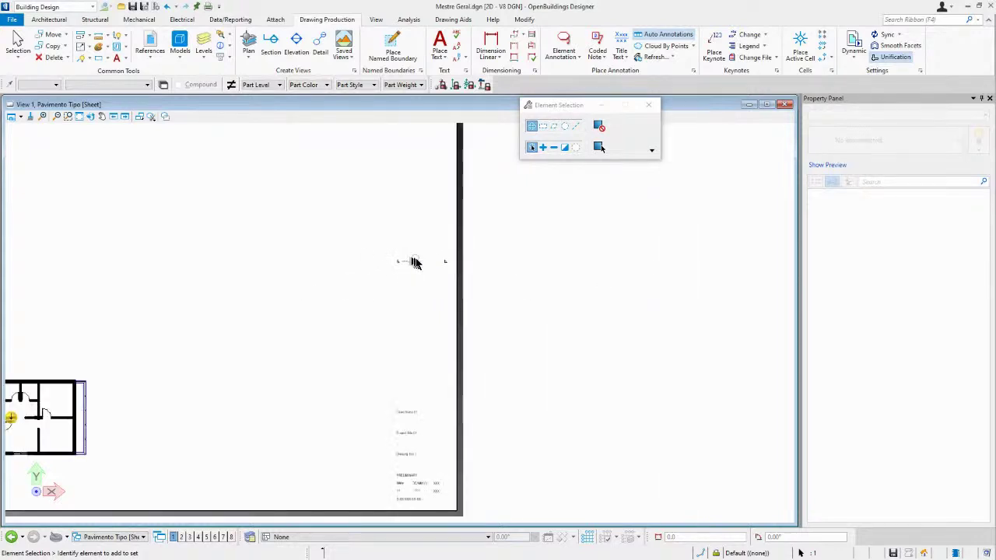
{"action": "scroll", "coordinate": [418, 263], "scroll_direction": "down", "scroll_amount": 2}
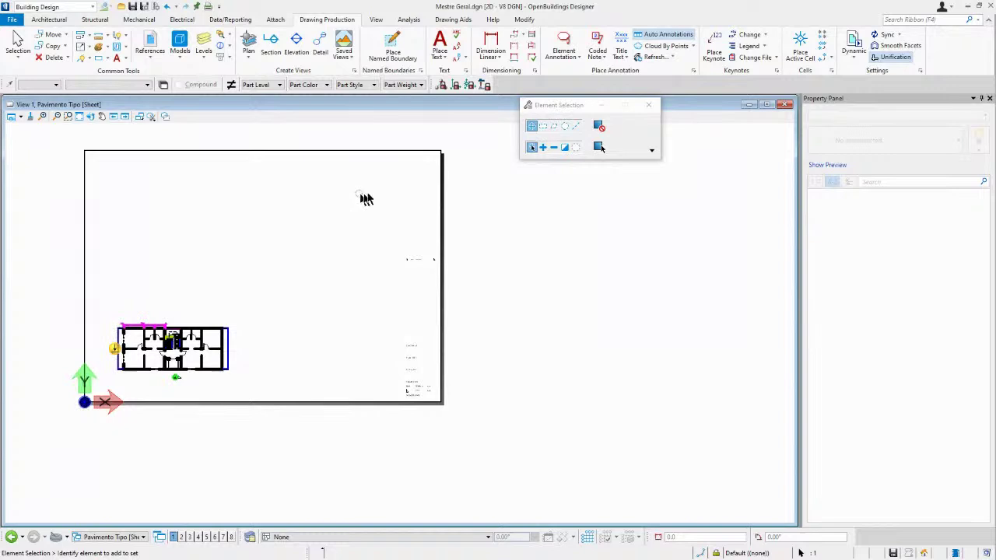
- Turn the display of the A0-border.dgn reference back on and clear the selection
{"action": "left_click", "coordinate": [150, 45]}
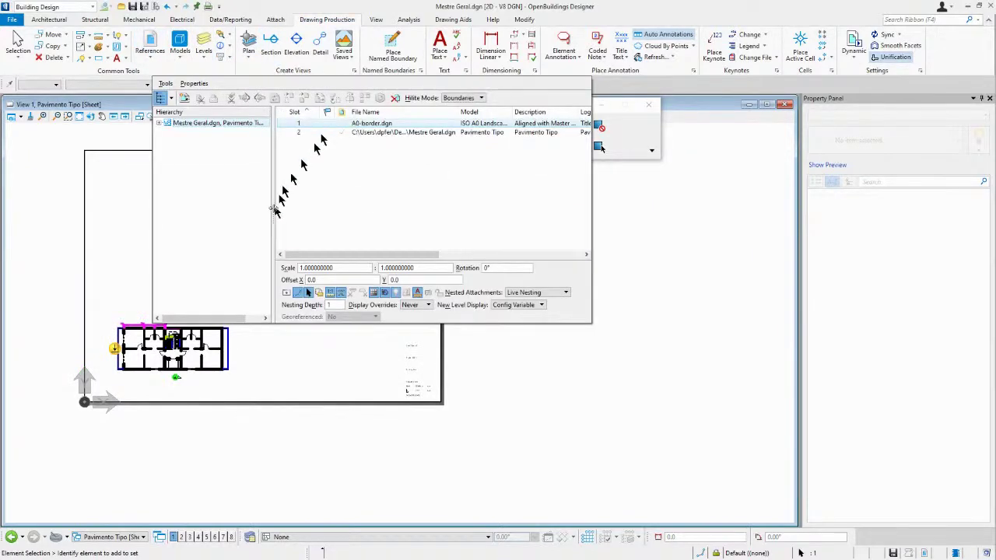
{"action": "left_click", "coordinate": [288, 296]}
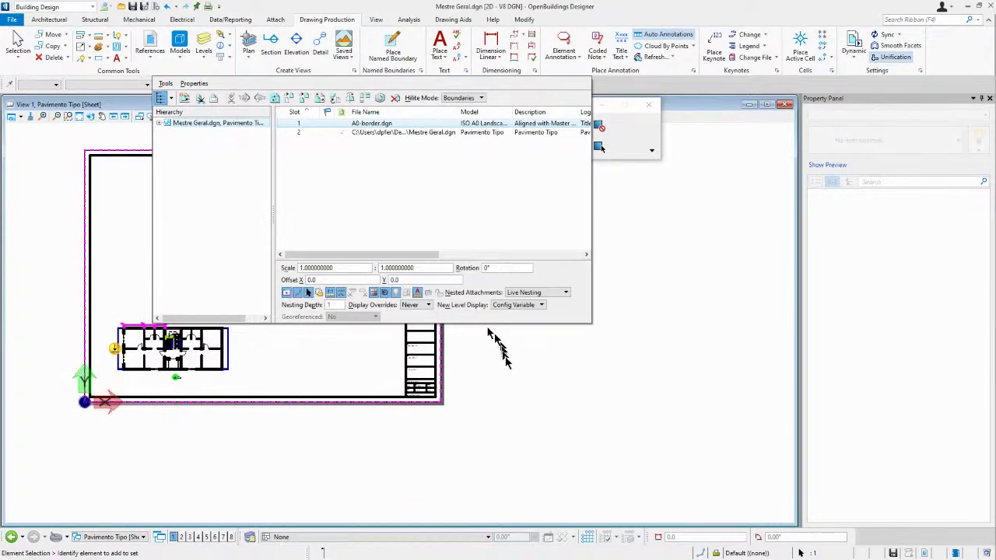
{"action": "left_click", "coordinate": [502, 367]}
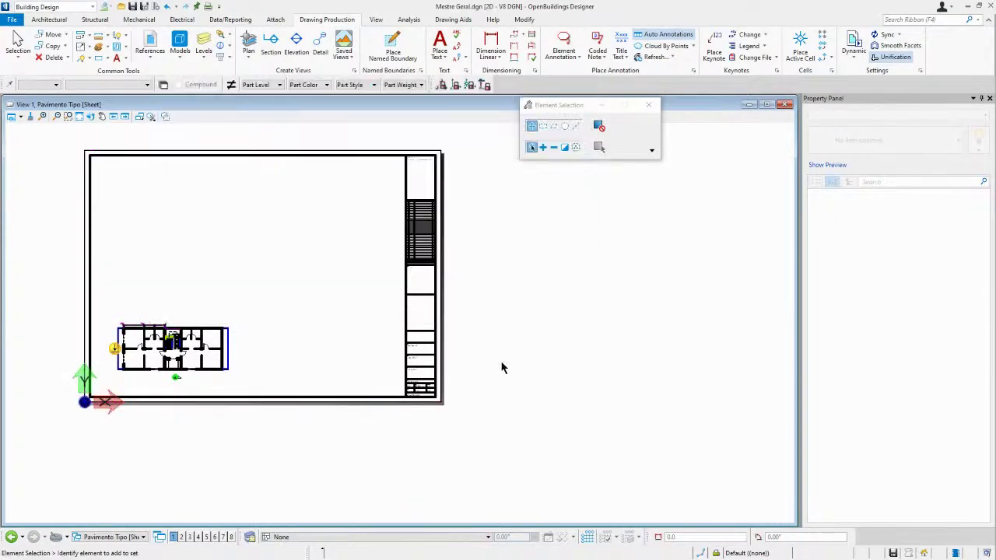
- Reattach the sheet's title block reference to A2-border.dgn instead of A0-border.dgn in its attachment properties
{"action": "left_click", "coordinate": [151, 42]}
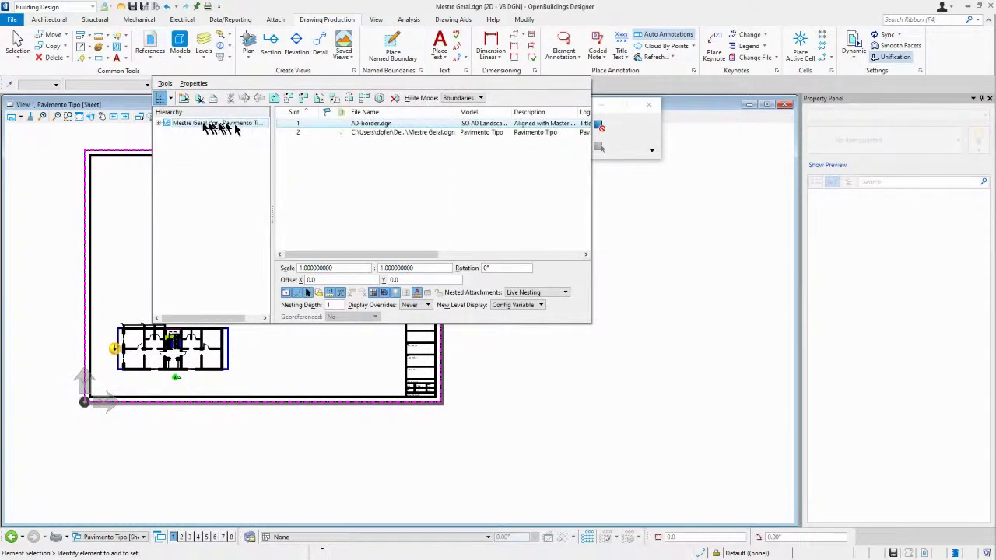
{"action": "double_click", "coordinate": [302, 127]}
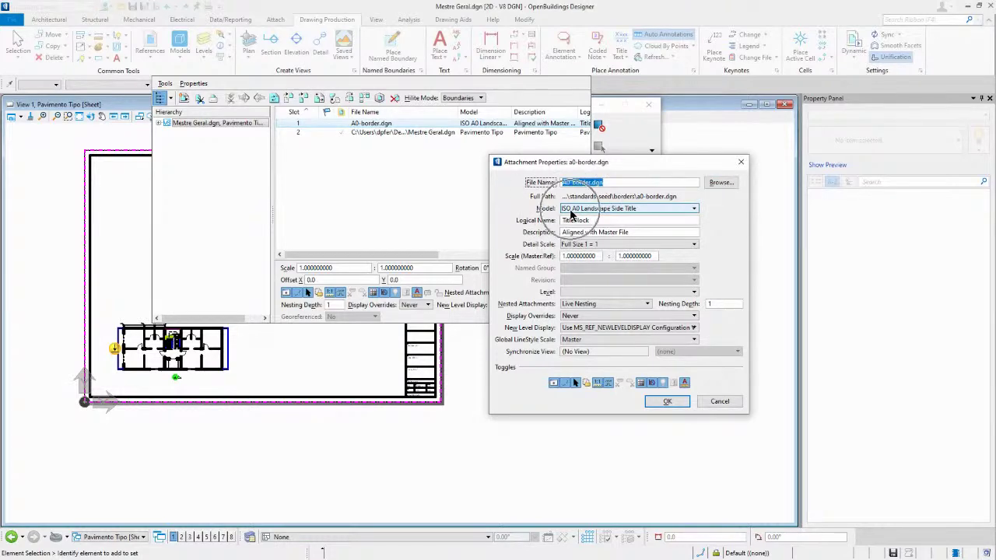
{"action": "left_click", "coordinate": [721, 183]}
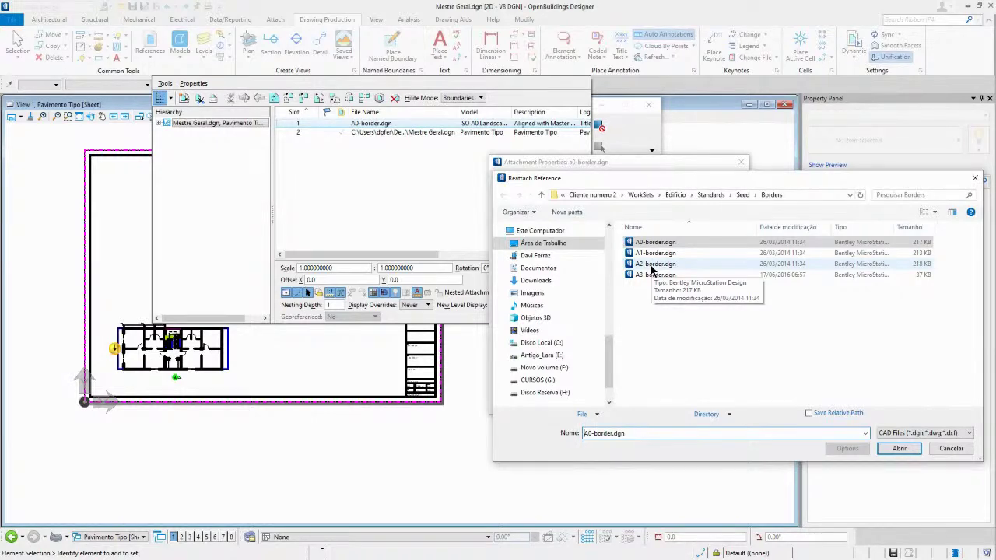
{"action": "double_click", "coordinate": [651, 268]}
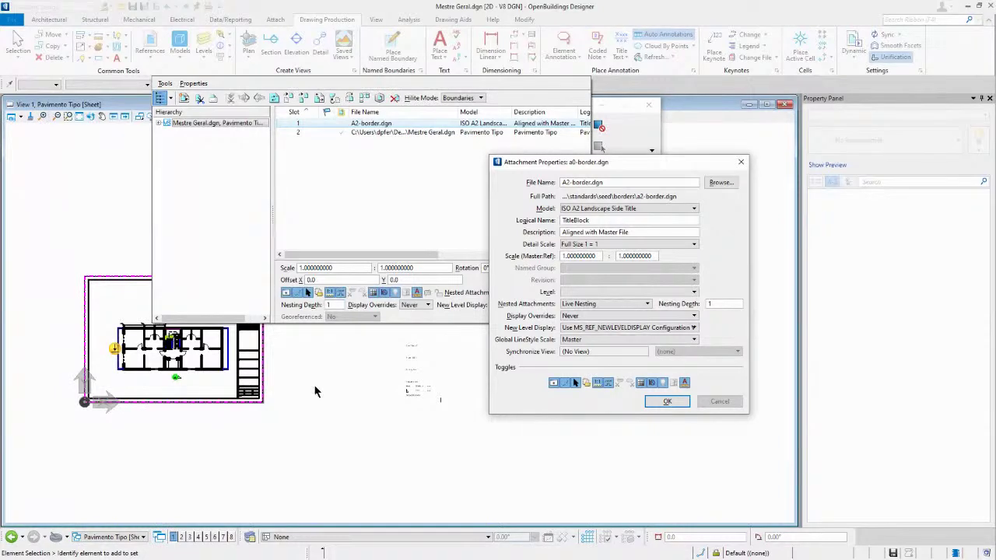
{"action": "left_click", "coordinate": [656, 405]}
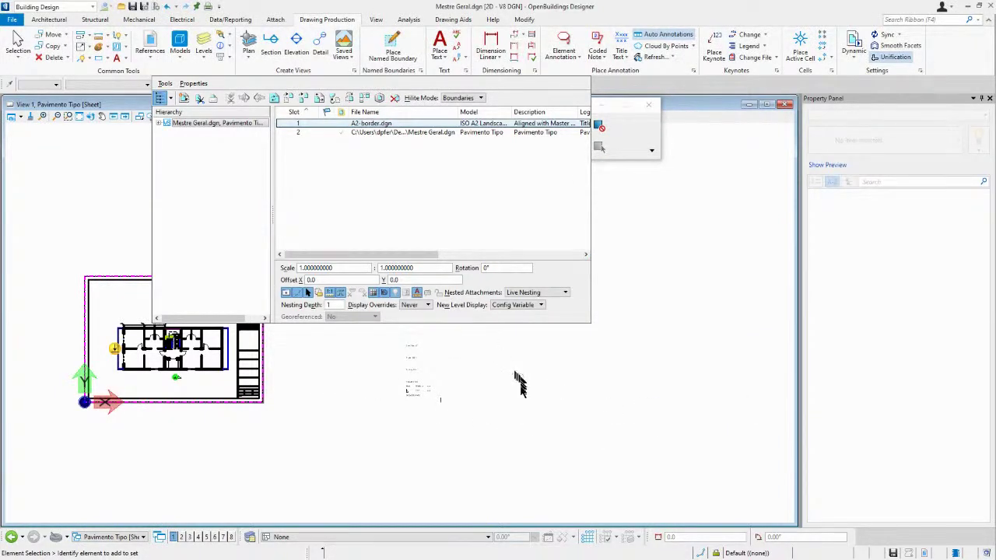
- Delete the leftover title block texts lying outside the A2 border
{"action": "left_click_drag", "start_coordinate": [359, 213], "coordinate": [488, 462]}
{"action": "key", "text": "Delete"}
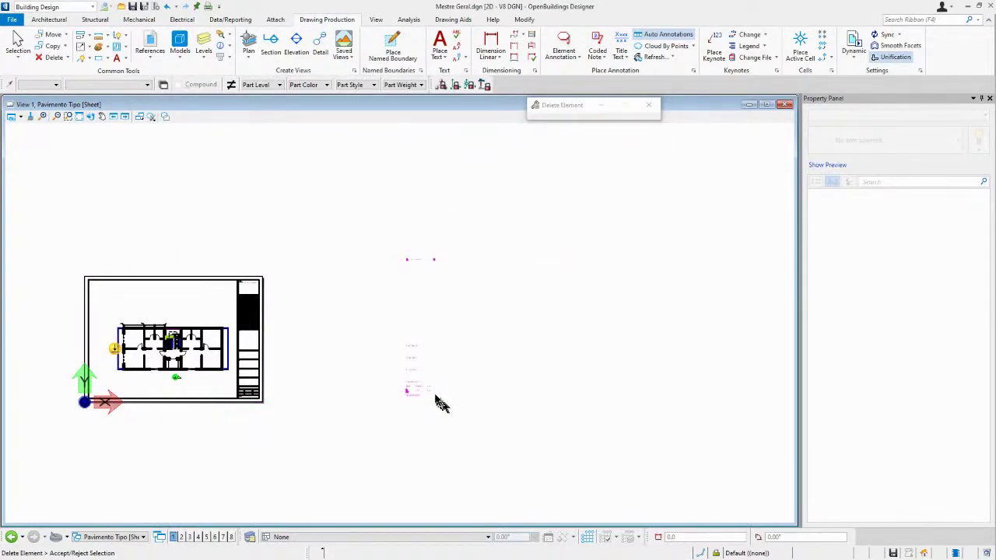
{"action": "left_click_drag", "start_coordinate": [399, 373], "coordinate": [465, 424]}
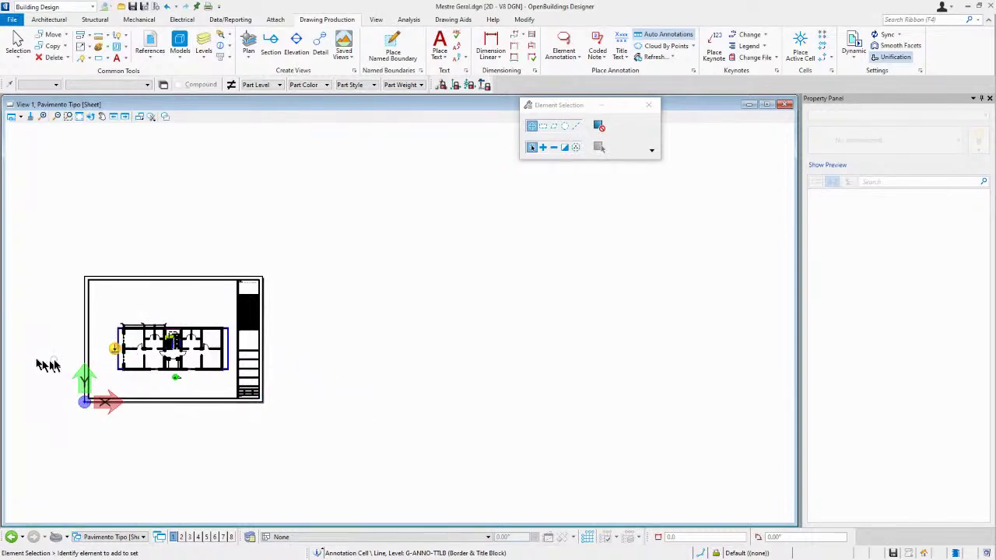
- Review the sheet's print settings and preview, and close them without printing
{"action": "scroll", "coordinate": [46, 362], "scroll_direction": "up", "scroll_amount": 3}
{"action": "scroll", "coordinate": [78, 359], "scroll_direction": "down", "scroll_amount": 1}
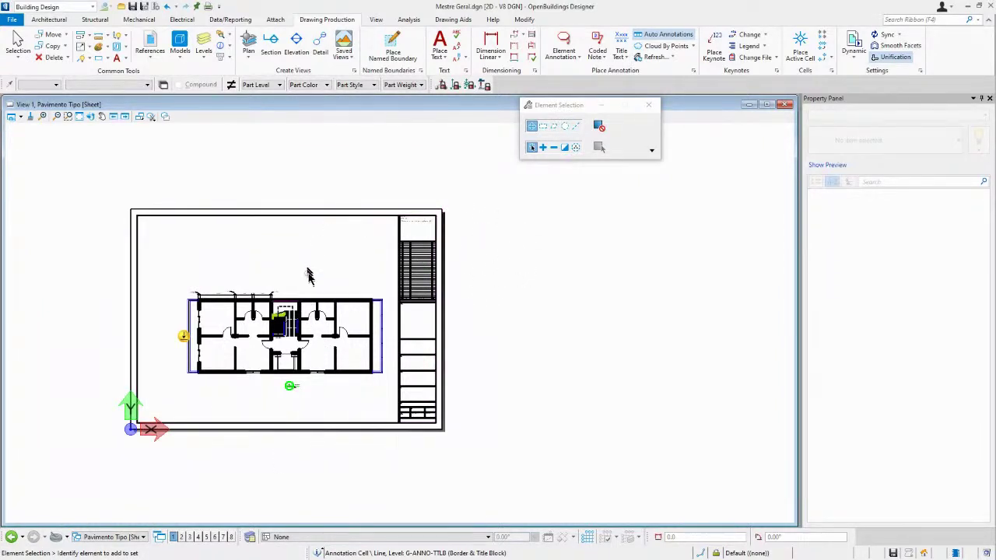
{"action": "left_click", "coordinate": [208, 8]}
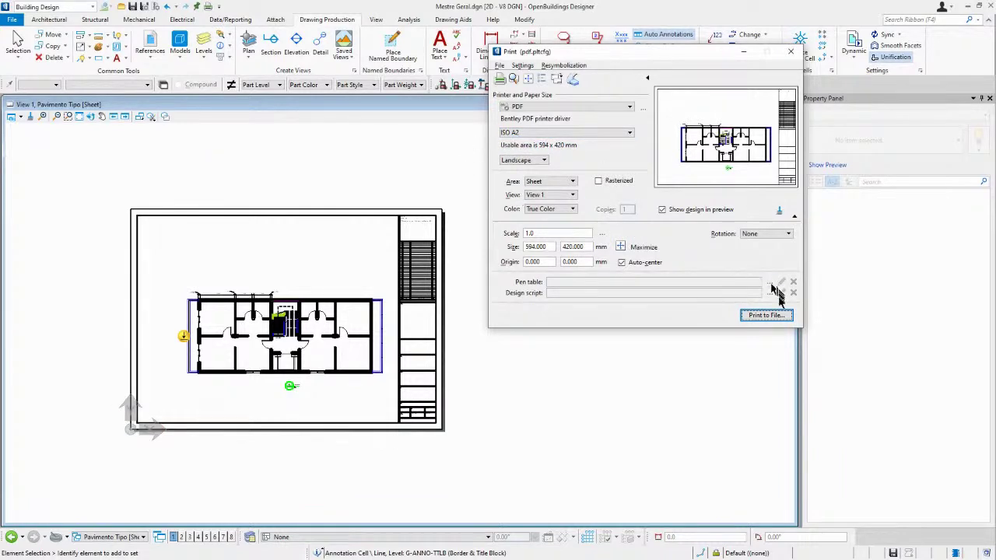
{"action": "left_click", "coordinate": [791, 53]}
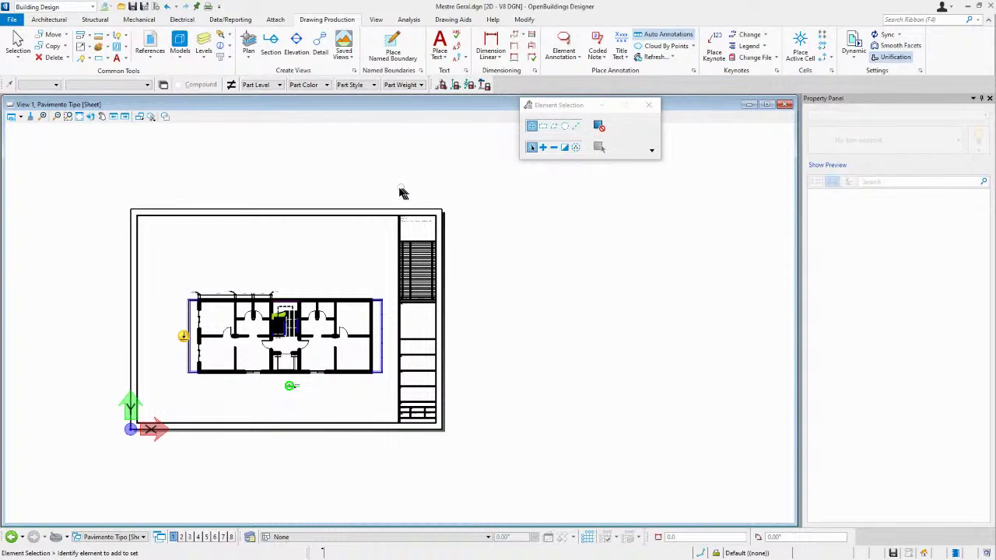
- Reattach the sheet's title block reference to A1-border.dgn instead of A2-border.dgn in its attachment properties
{"action": "left_click", "coordinate": [151, 43]}
{"action": "double_click", "coordinate": [327, 122]}
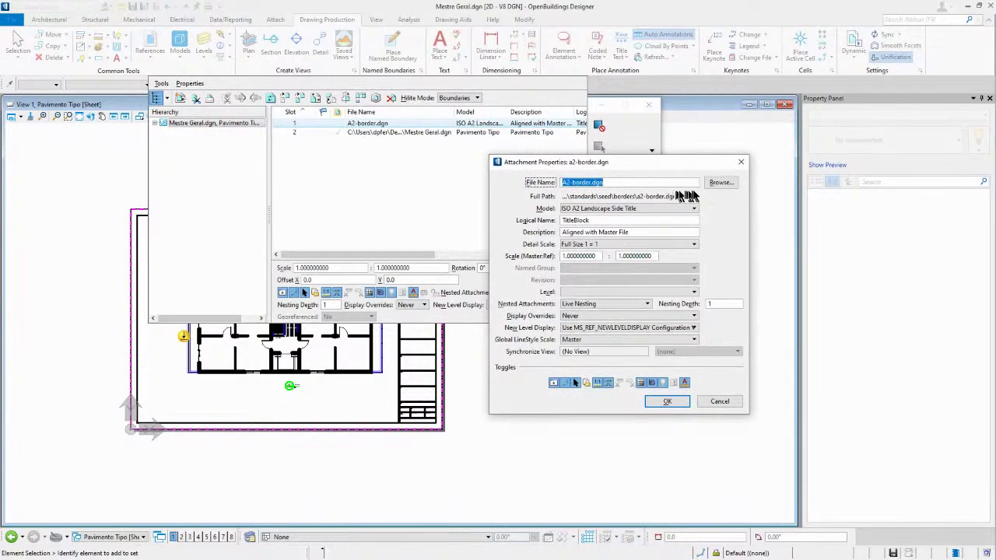
{"action": "left_click", "coordinate": [720, 183]}
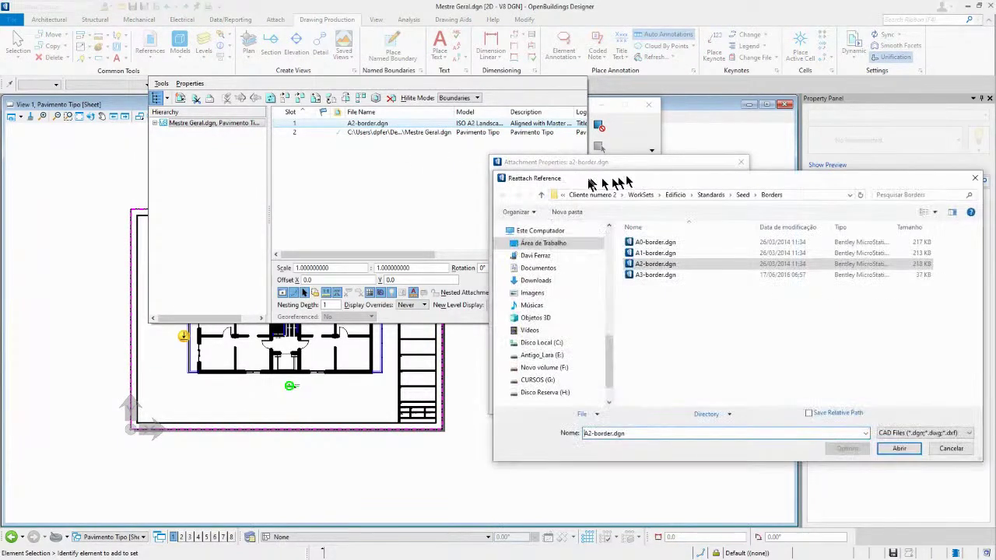
{"action": "double_click", "coordinate": [654, 254]}
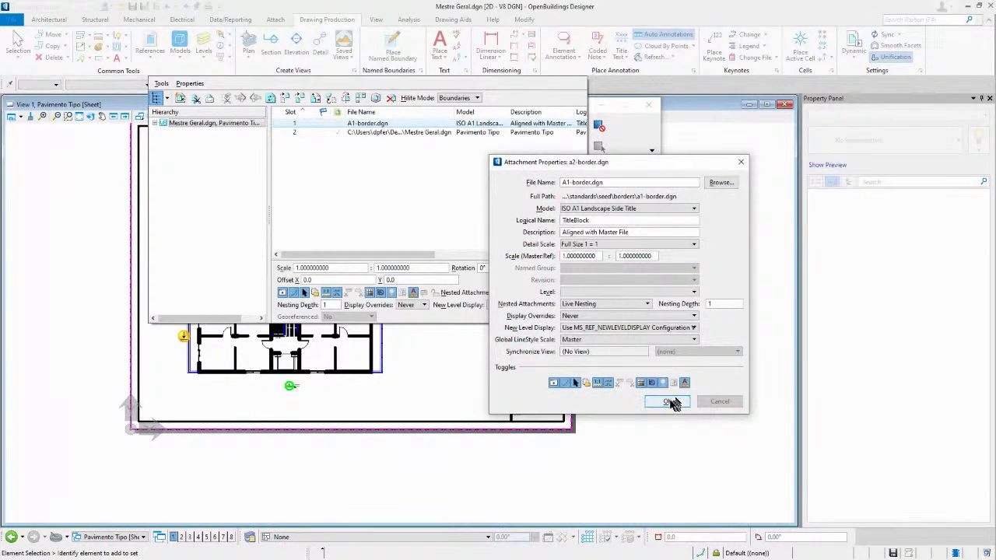
{"action": "left_click", "coordinate": [670, 403]}
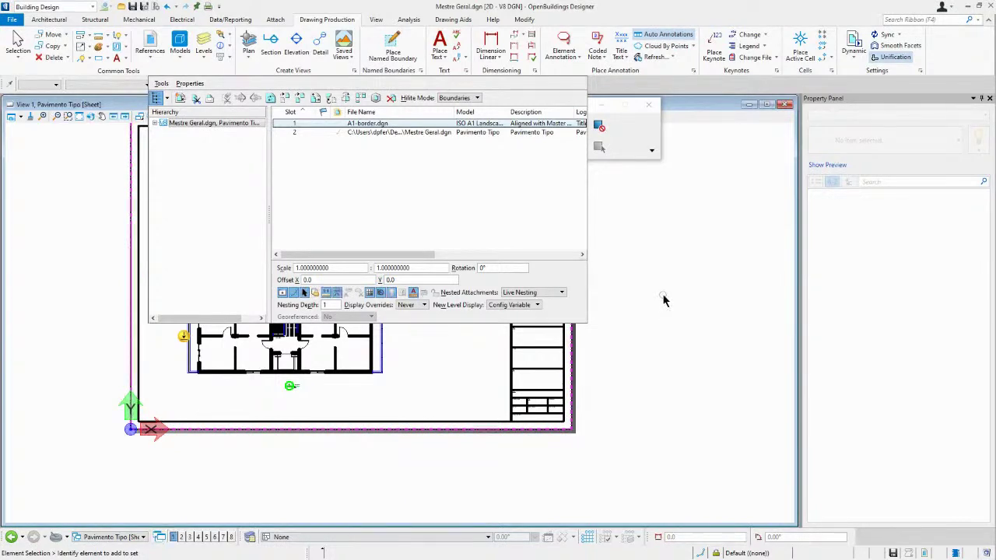
- Review the print settings and preview for the A1 sheet against the layout, and close them without printing
{"action": "left_click", "coordinate": [206, 7]}
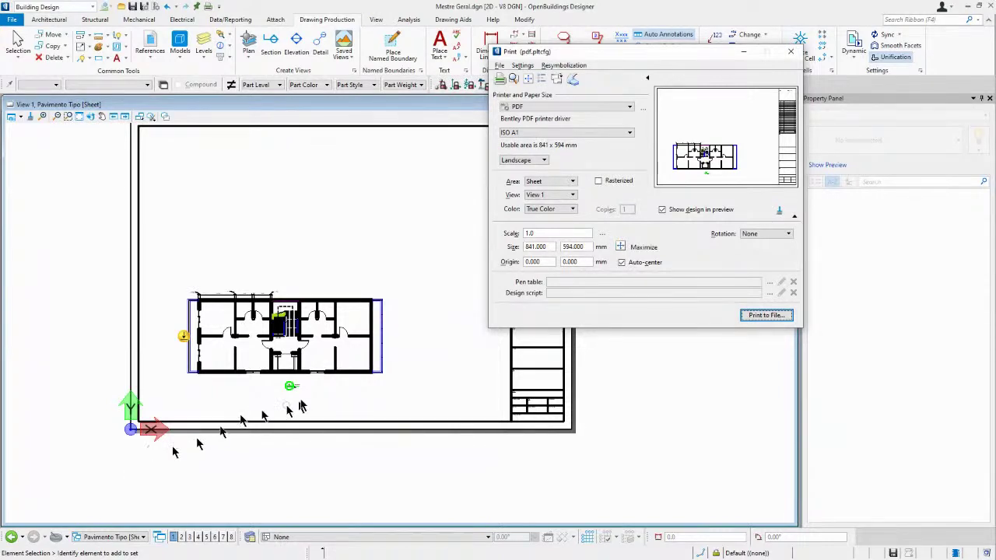
{"action": "middle_click_drag", "start_coordinate": [372, 253], "coordinate": [355, 273]}
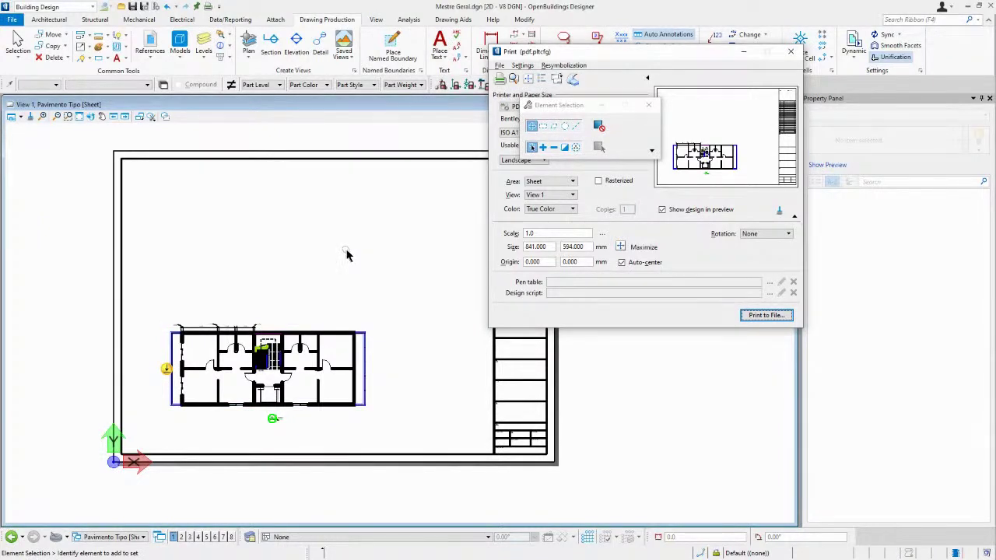
{"action": "left_click", "coordinate": [650, 106]}
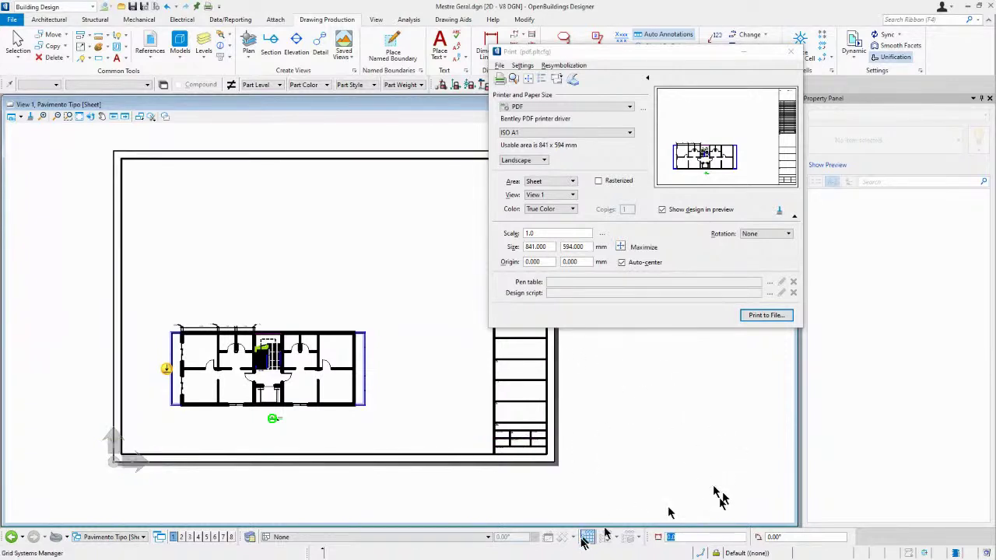
{"action": "middle_click_drag", "start_coordinate": [654, 372], "coordinate": [381, 366]}
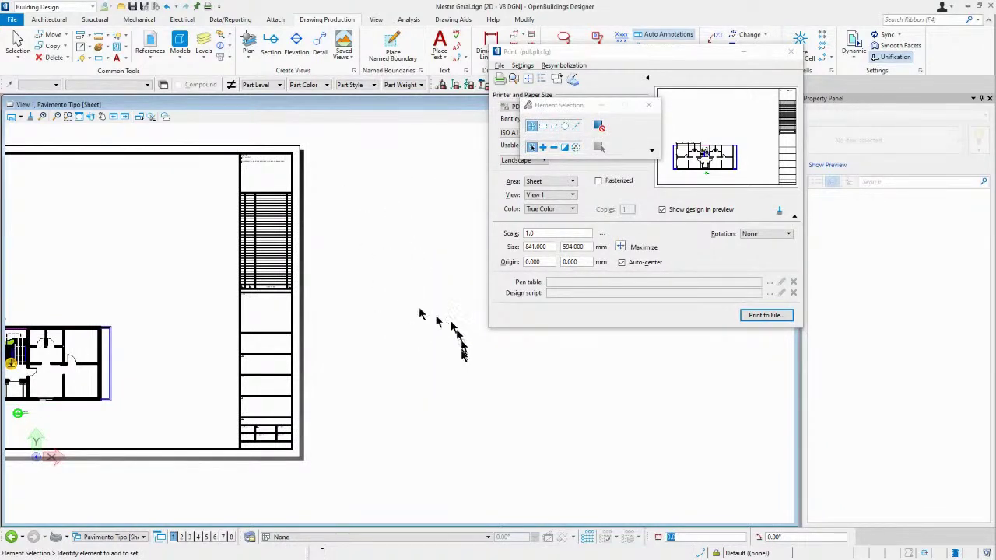
{"action": "scroll", "coordinate": [462, 366], "scroll_direction": "down", "scroll_amount": 2}
{"action": "scroll", "coordinate": [425, 346], "scroll_direction": "up", "scroll_amount": 2}
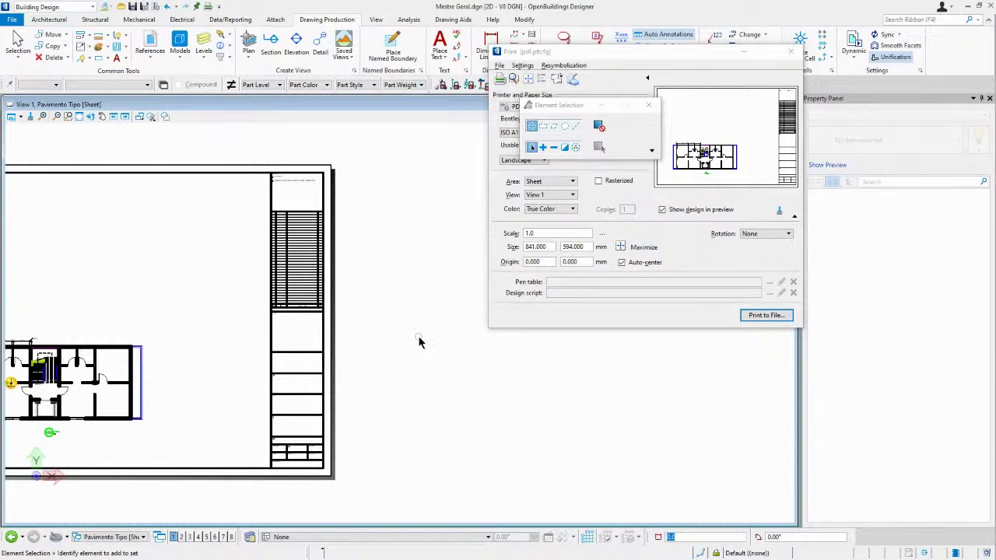
{"action": "scroll", "coordinate": [439, 344], "scroll_direction": "down", "scroll_amount": 2}
{"action": "scroll", "coordinate": [311, 329], "scroll_direction": "up", "scroll_amount": 2}
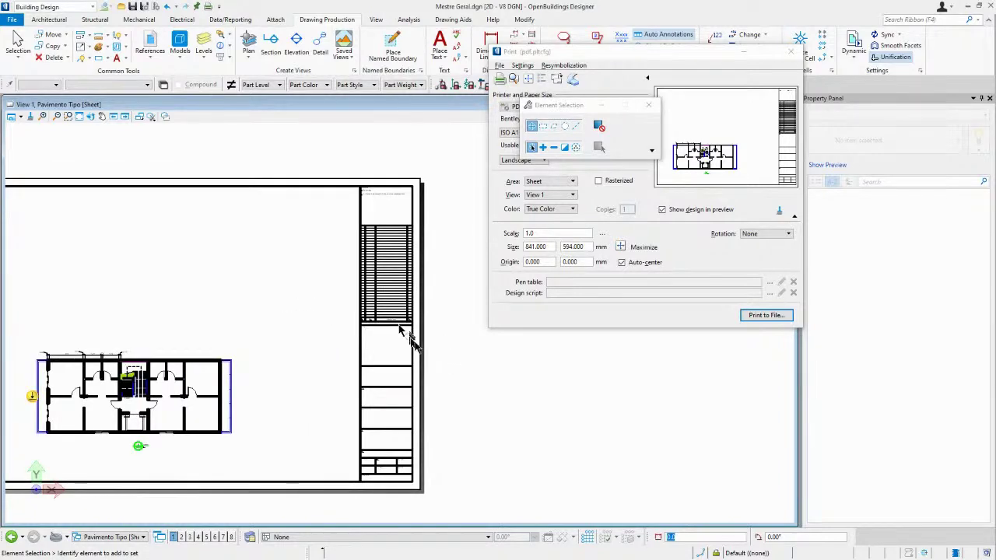
{"action": "scroll", "coordinate": [436, 349], "scroll_direction": "down", "scroll_amount": 1}
{"action": "scroll", "coordinate": [451, 360], "scroll_direction": "up", "scroll_amount": 1}
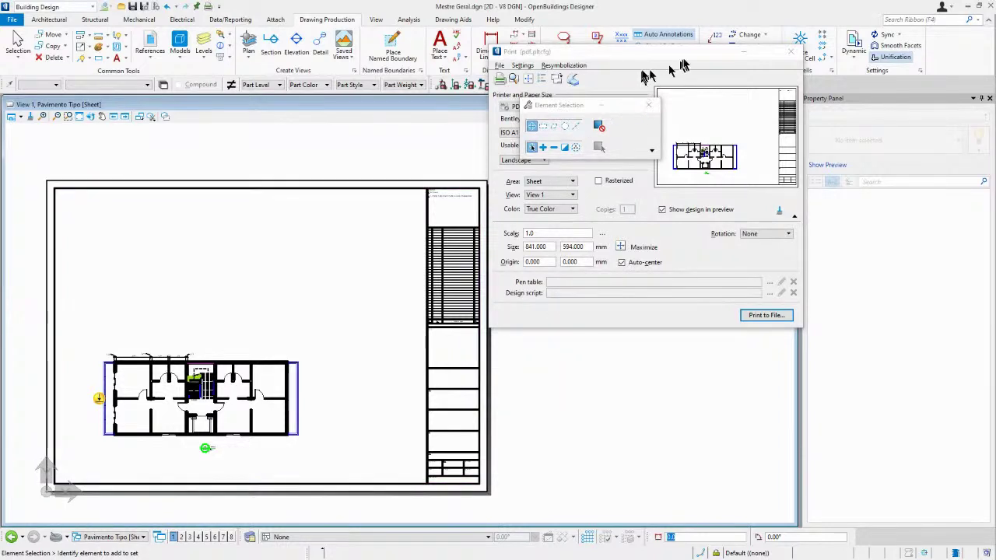
{"action": "left_click", "coordinate": [791, 52]}
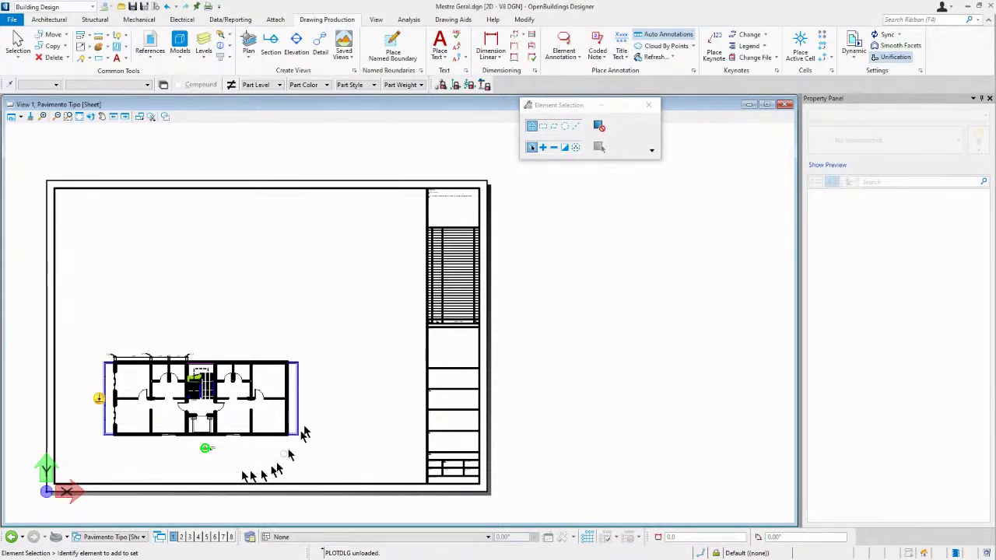
- Examine the Pavimento Tipo drawing title below the floor plan and how the plan sits on the sheet
{"action": "scroll", "coordinate": [178, 462], "scroll_direction": "up", "scroll_amount": 5}
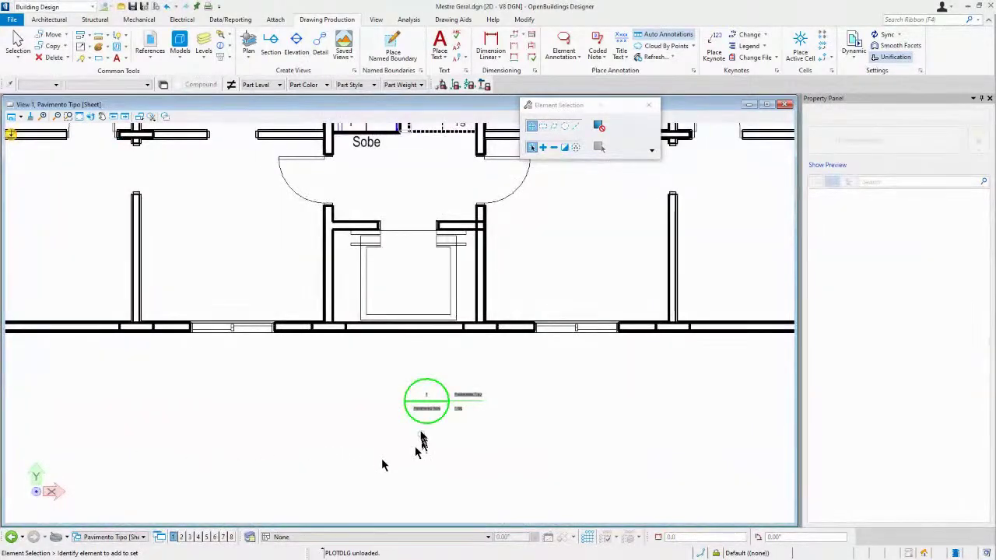
{"action": "mouse_move", "coordinate": [421, 406]}
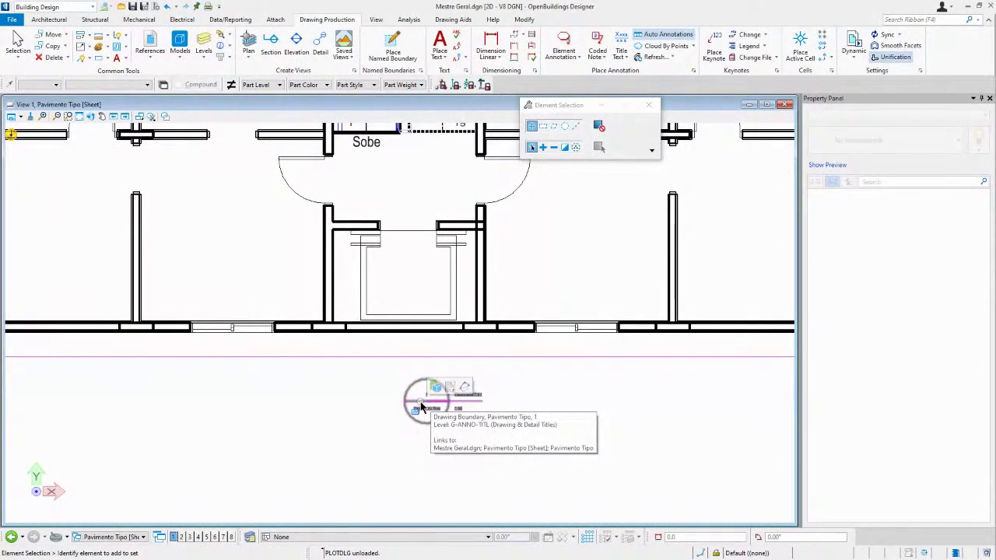
{"action": "left_click", "coordinate": [466, 386]}
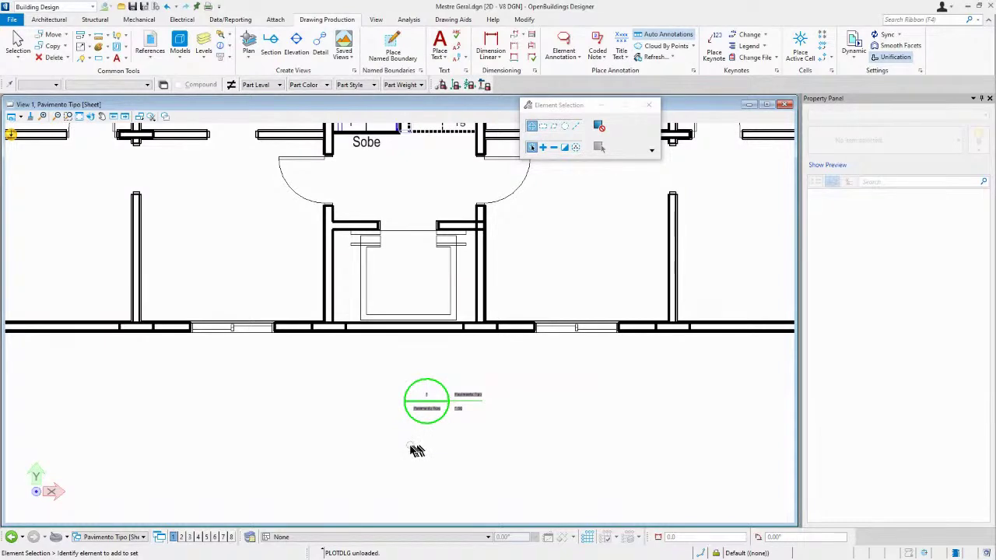
{"action": "scroll", "coordinate": [424, 427], "scroll_direction": "down", "scroll_amount": 5}
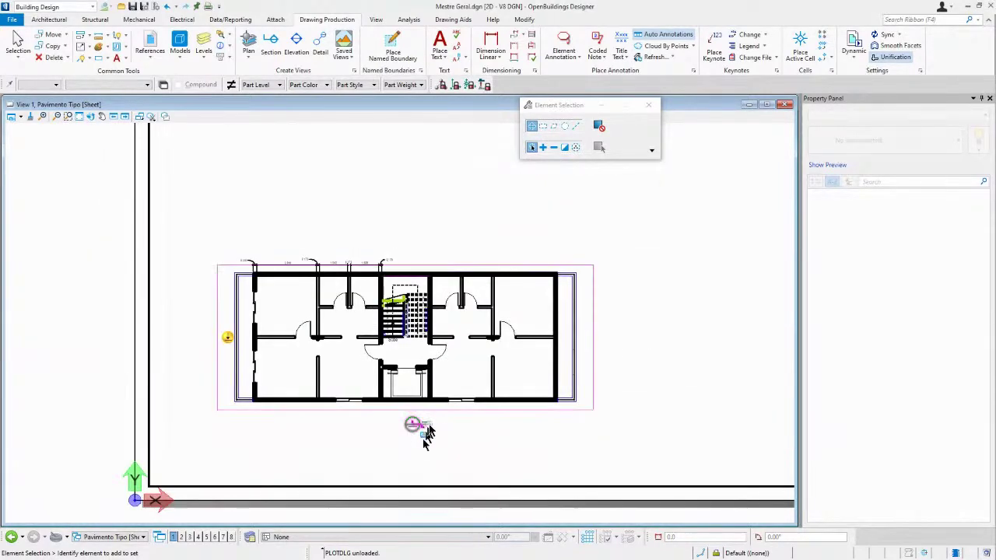
{"action": "scroll", "coordinate": [377, 442], "scroll_direction": "down", "scroll_amount": 2}
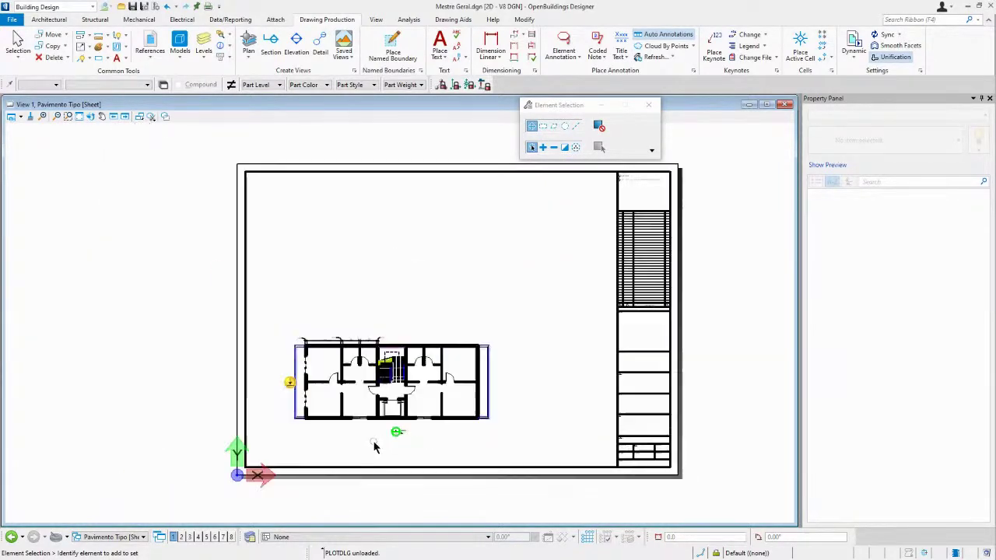
{"action": "scroll", "coordinate": [418, 420], "scroll_direction": "up", "scroll_amount": 3}
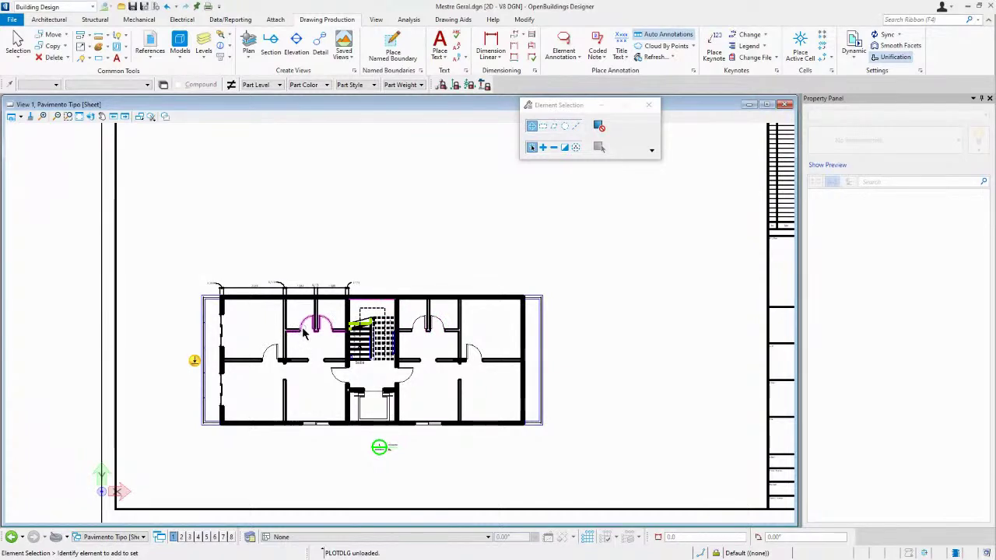
- Set up a section callout with the Arch - Building Section drawing seed, drawing creation enabled and height From Model
{"action": "left_click", "coordinate": [272, 45]}
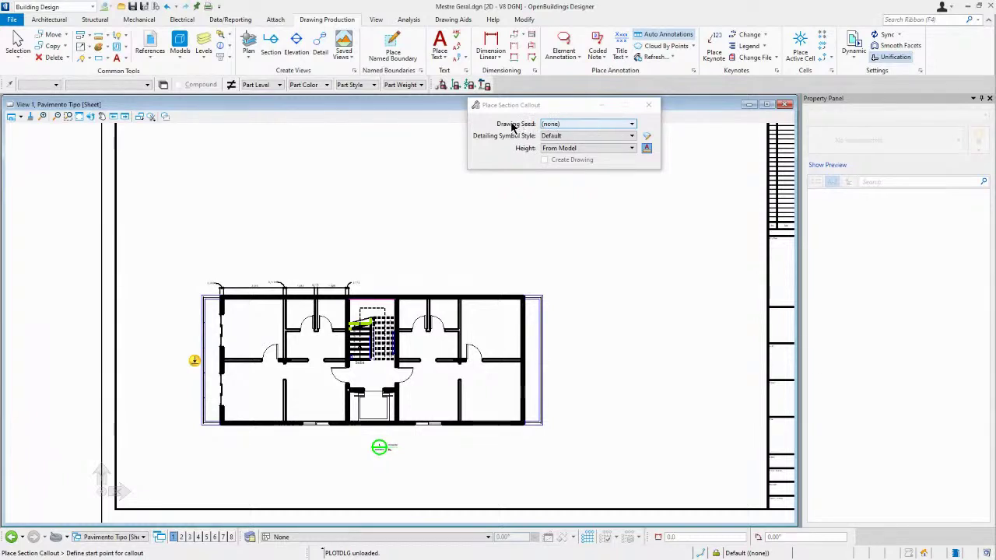
{"action": "left_click", "coordinate": [576, 125]}
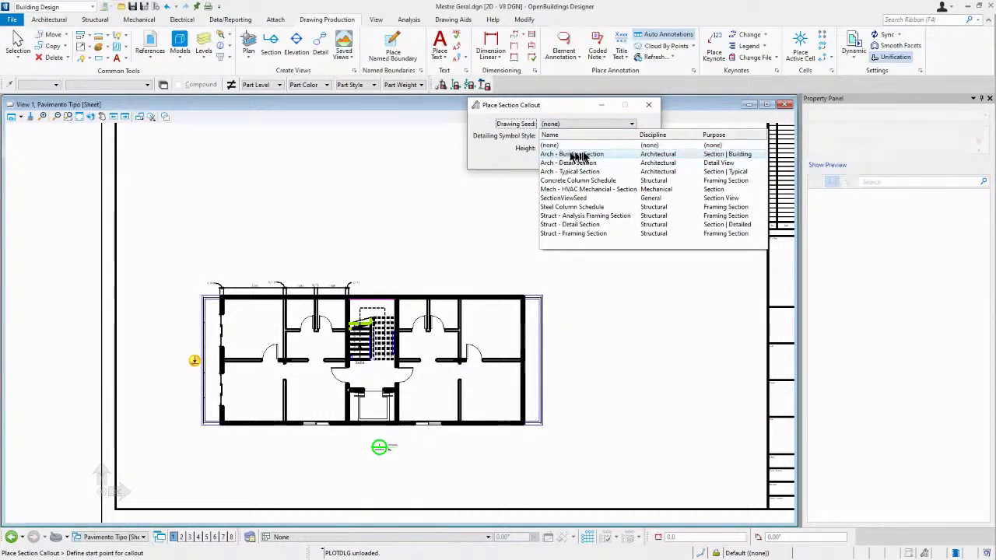
{"action": "left_click", "coordinate": [593, 156]}
{"action": "left_click", "coordinate": [592, 155]}
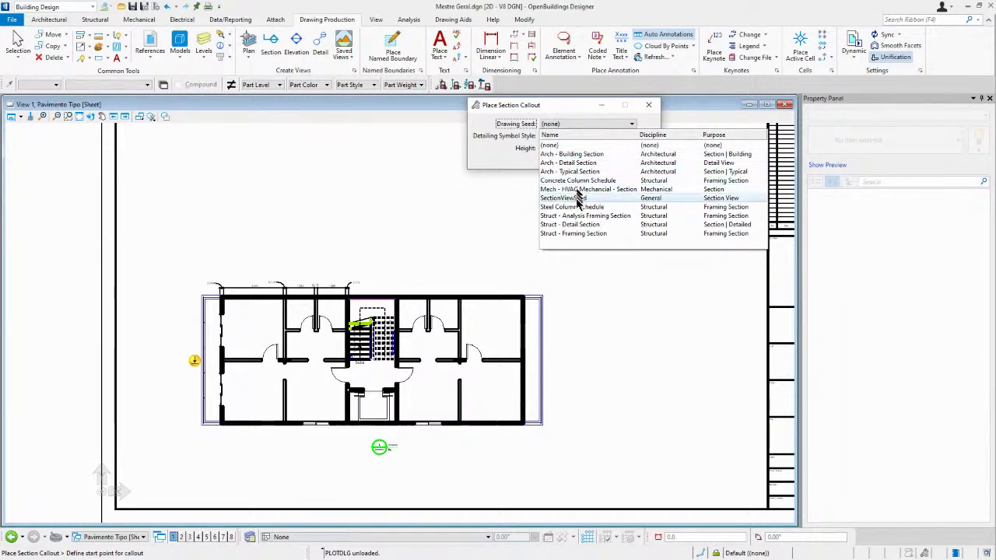
{"action": "left_click", "coordinate": [563, 155]}
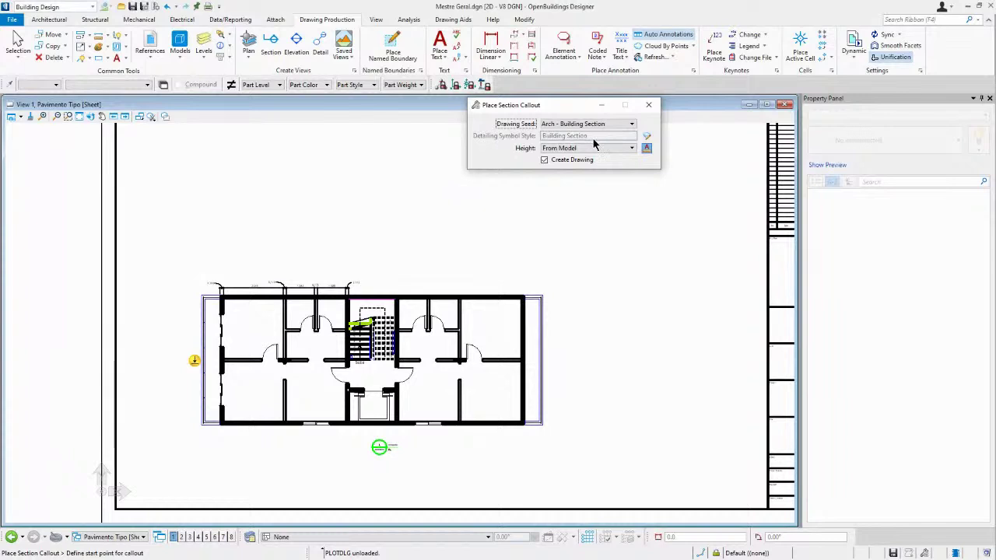
{"action": "left_click", "coordinate": [533, 153]}
{"action": "left_click", "coordinate": [633, 148]}
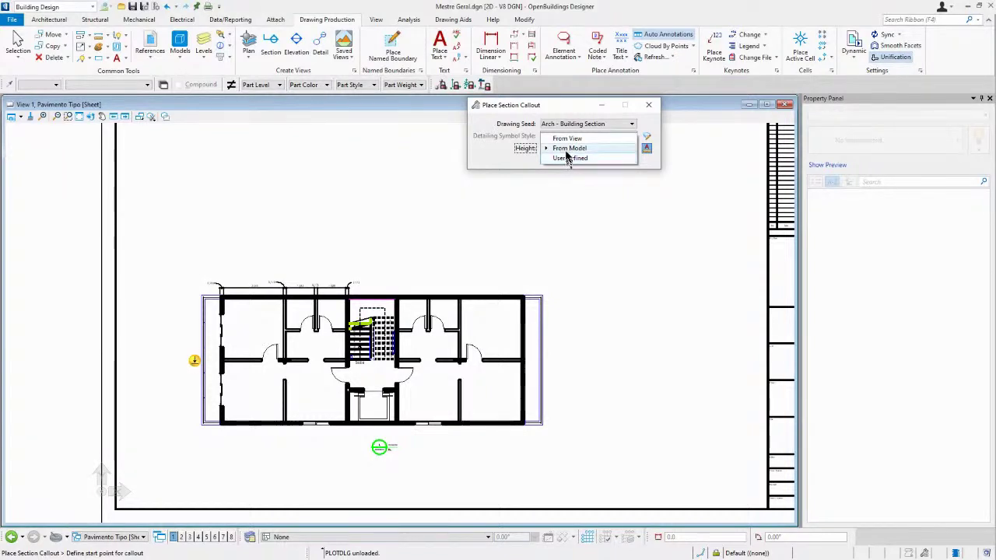
{"action": "left_click", "coordinate": [565, 149]}
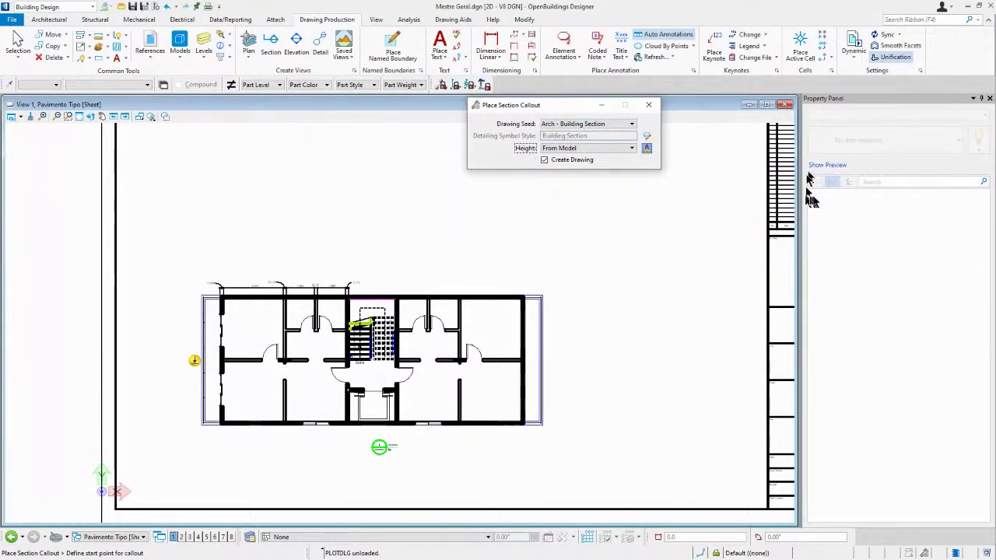
- Hide the element properties and place the section callout horizontally across the whole plan, about 428 mm long, facing the stairs with a depth of about 111 mm
{"action": "left_click", "coordinate": [988, 99]}
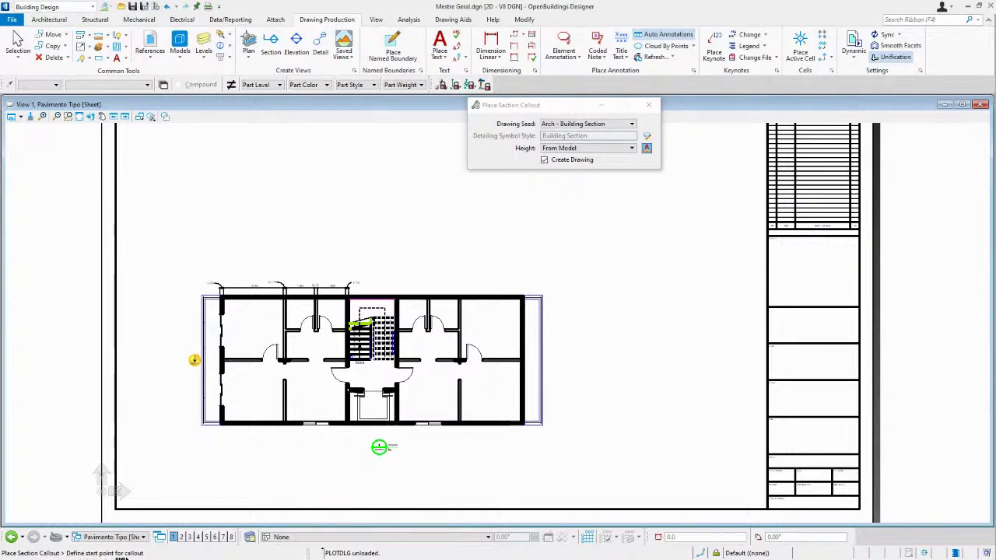
{"action": "left_click", "coordinate": [176, 376]}
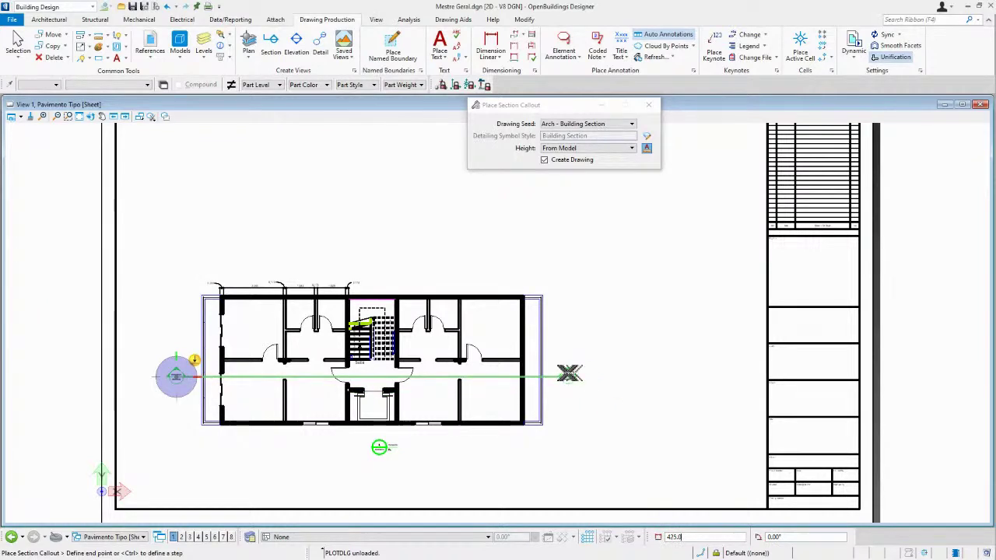
{"action": "left_click", "coordinate": [568, 374]}
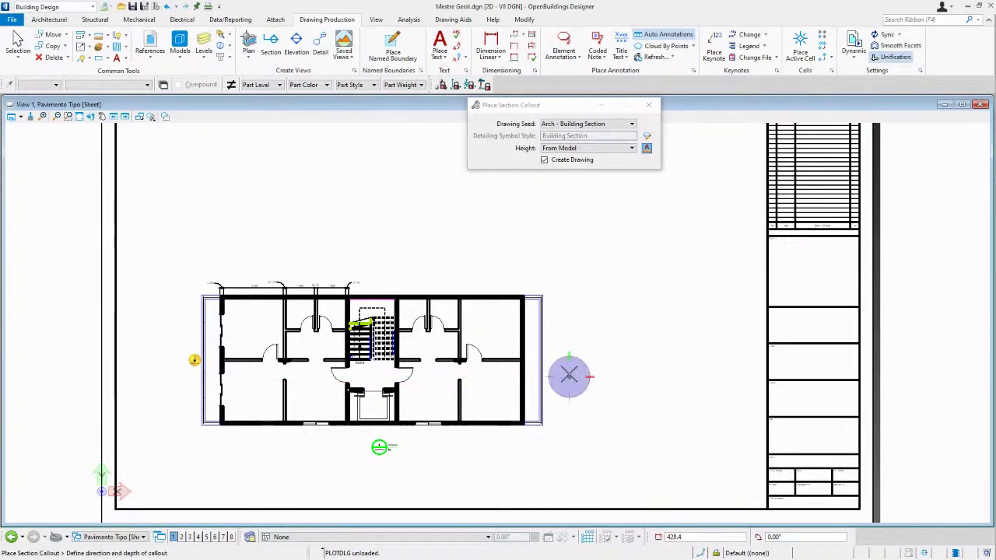
{"action": "left_click", "coordinate": [554, 276]}
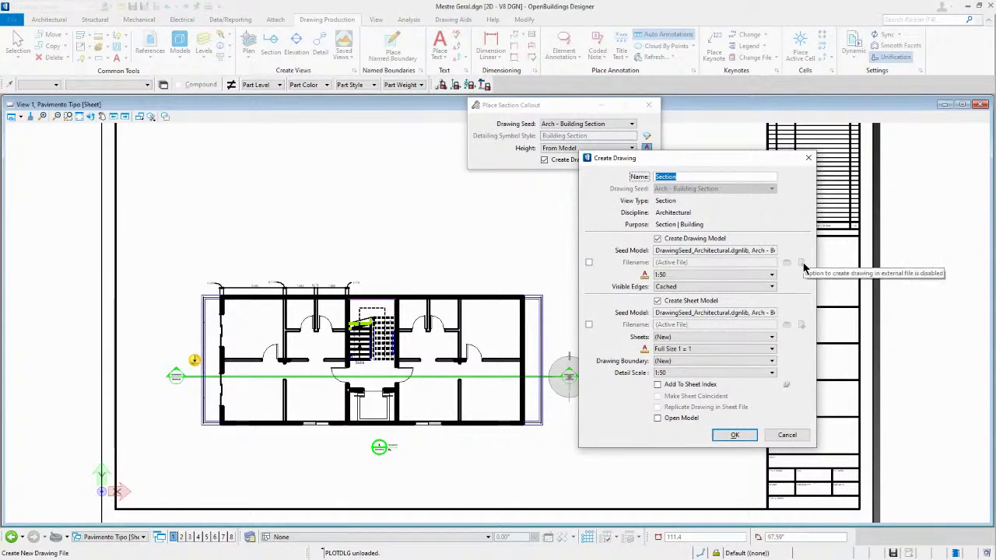
- Create the drawing model named Section at 1:50 with Cached visible edges and without a sheet model
{"action": "left_click", "coordinate": [672, 287]}
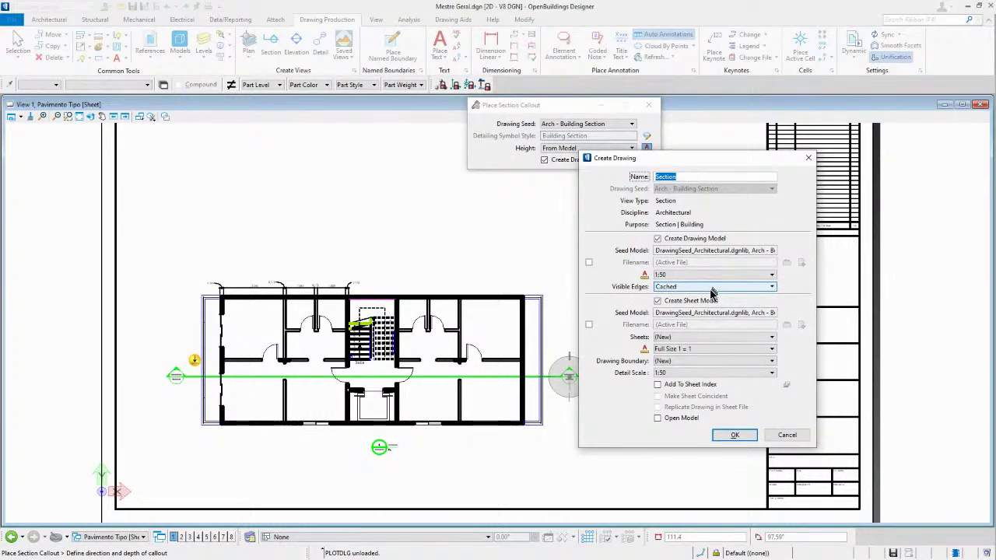
{"action": "left_click", "coordinate": [695, 305]}
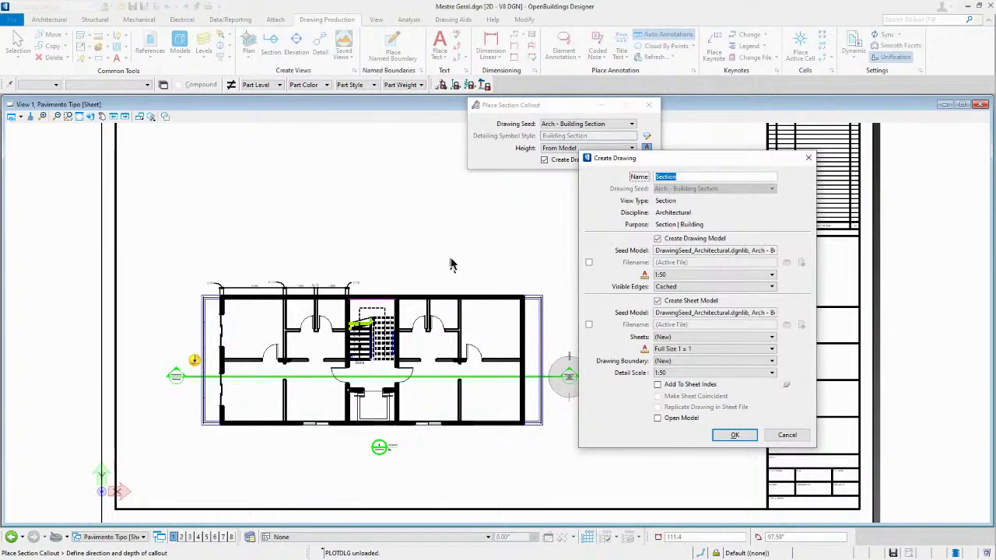
{"action": "left_click", "coordinate": [659, 302]}
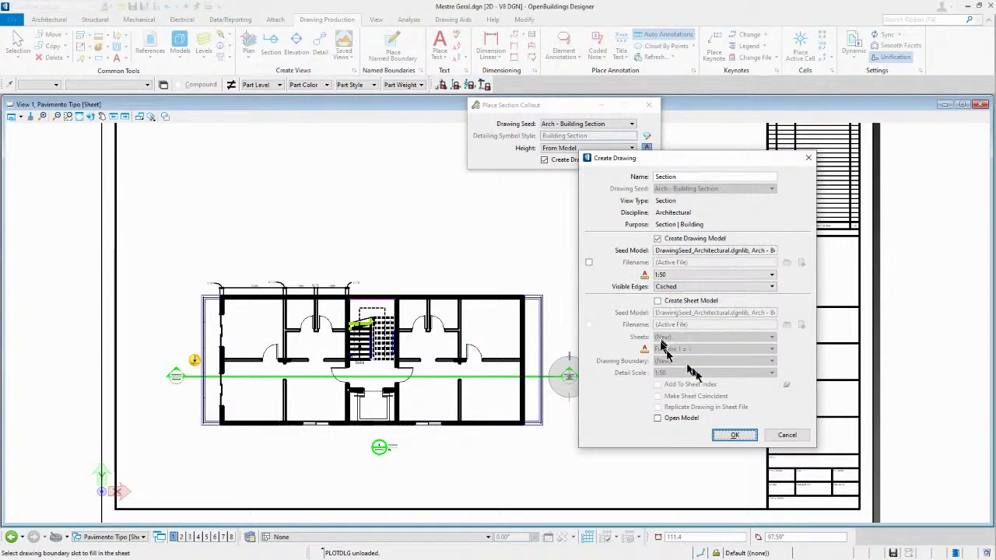
{"action": "left_click", "coordinate": [735, 435]}
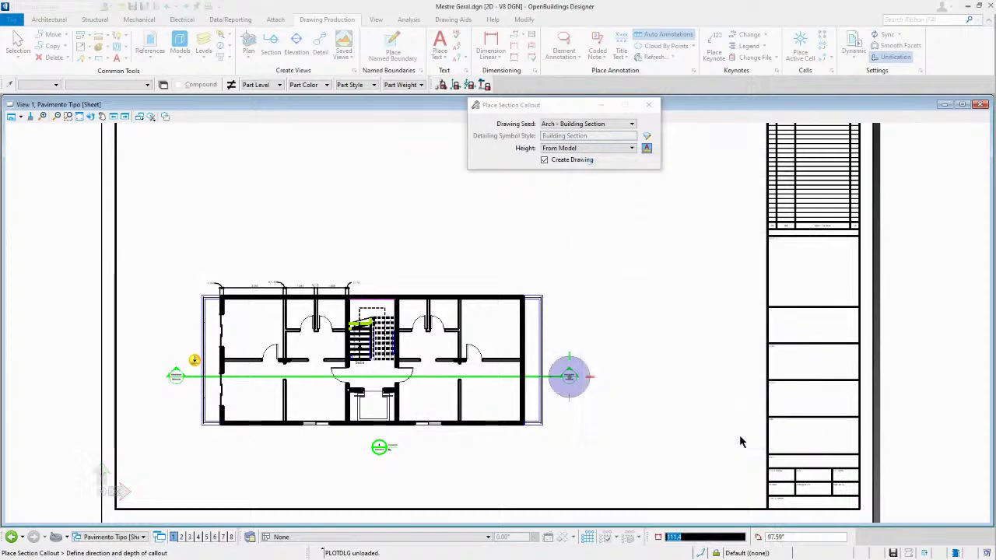
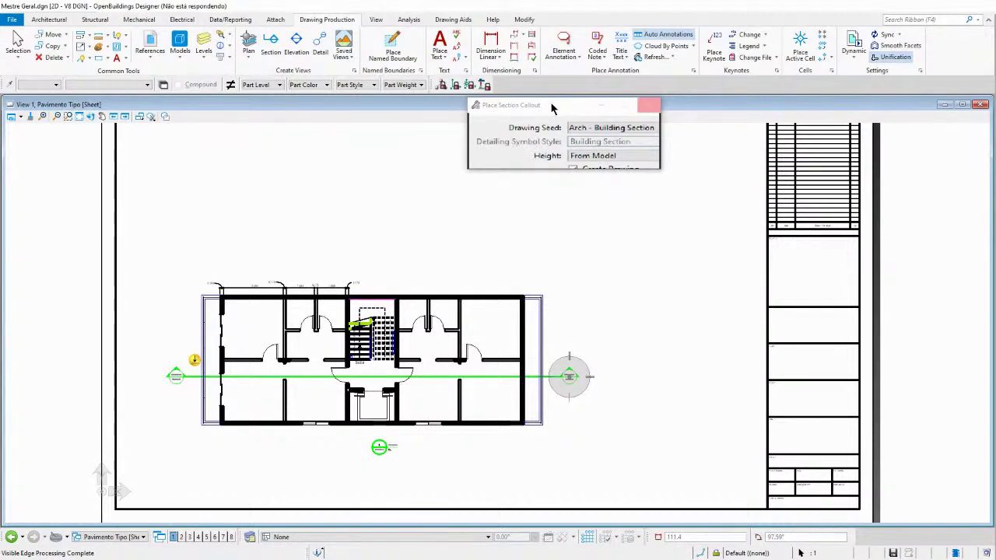
{"action": "left_click_drag", "start_coordinate": [550, 109], "coordinate": [667, 114]}
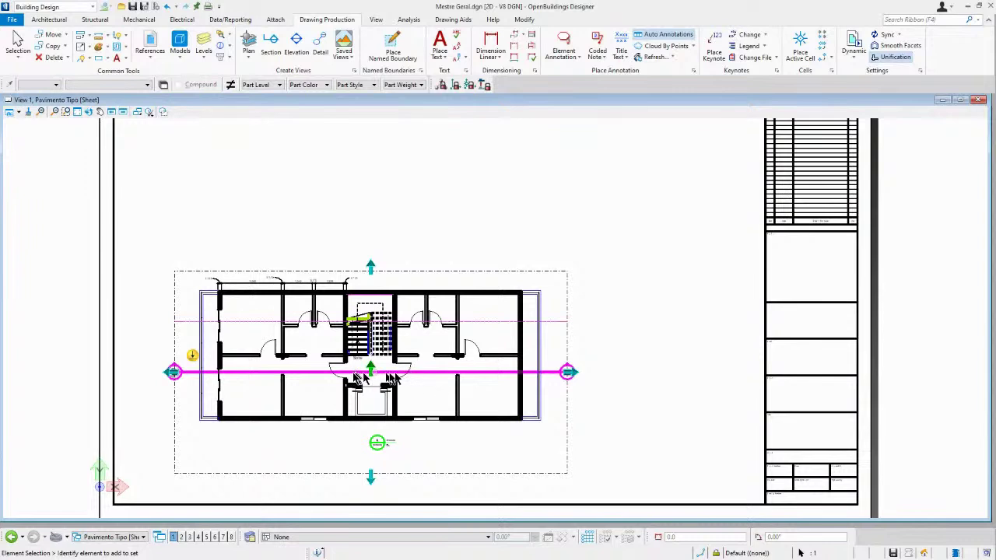
{"action": "left_click", "coordinate": [571, 376]}
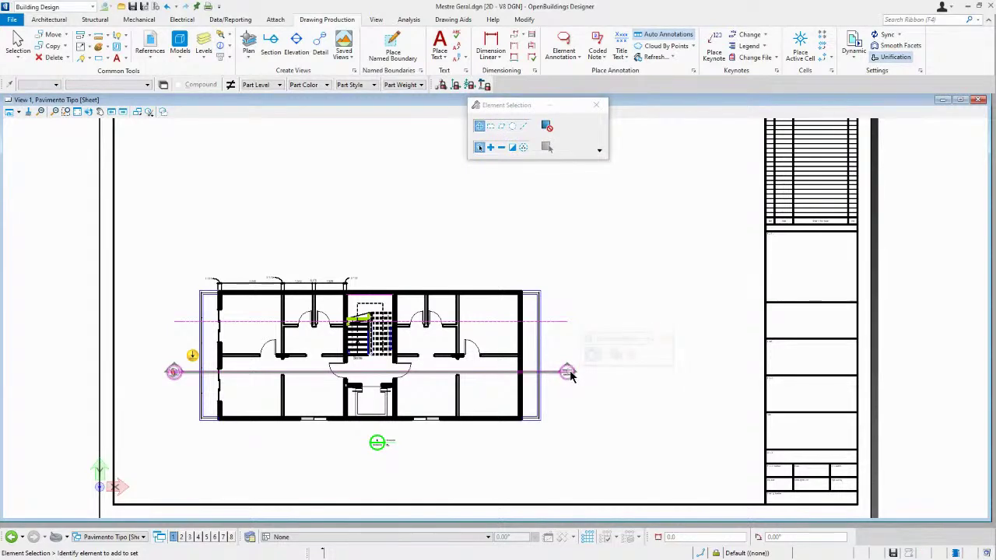
- Open the Section drawing from the section callout on the floor plan and show the whole building section unobstructed
{"action": "left_click", "coordinate": [573, 374]}
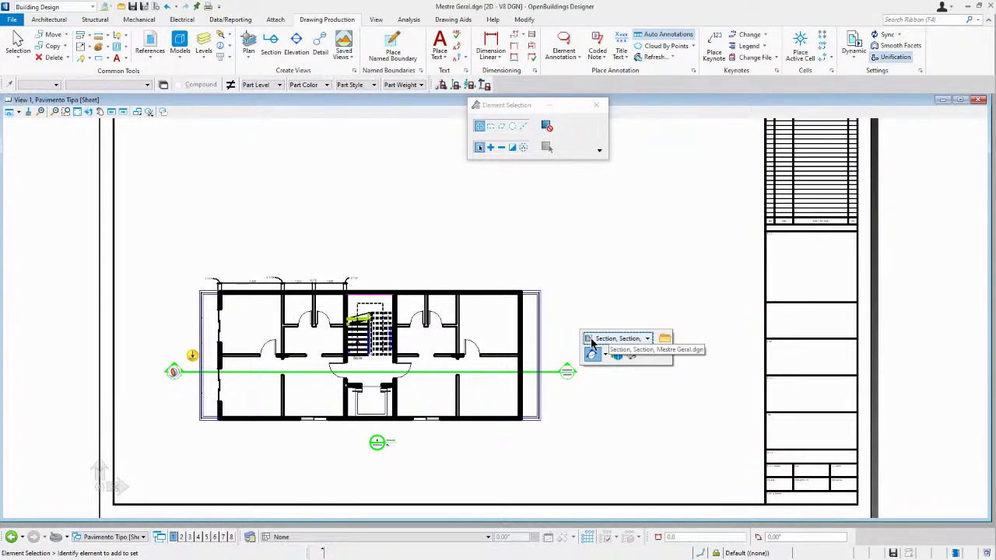
{"action": "left_click", "coordinate": [646, 339]}
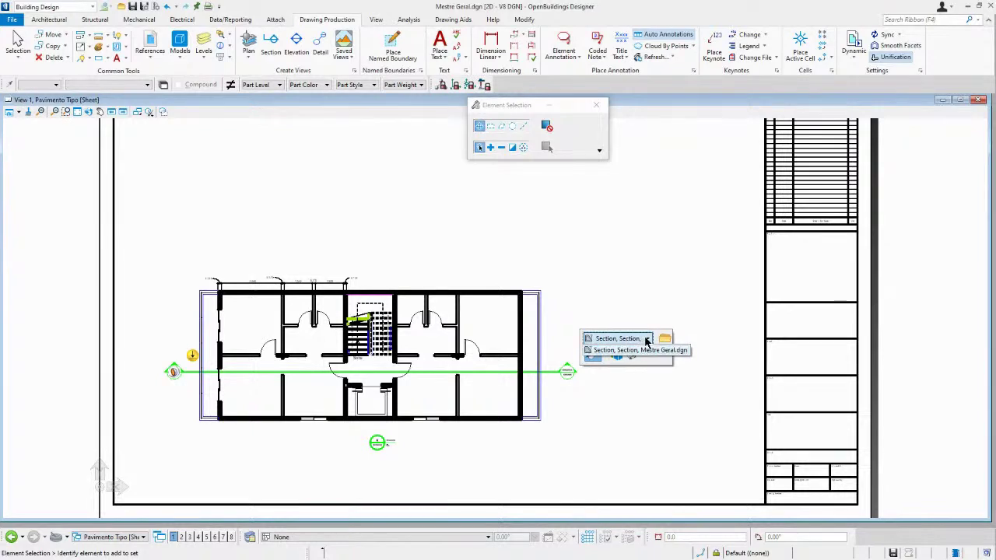
{"action": "left_click", "coordinate": [646, 340]}
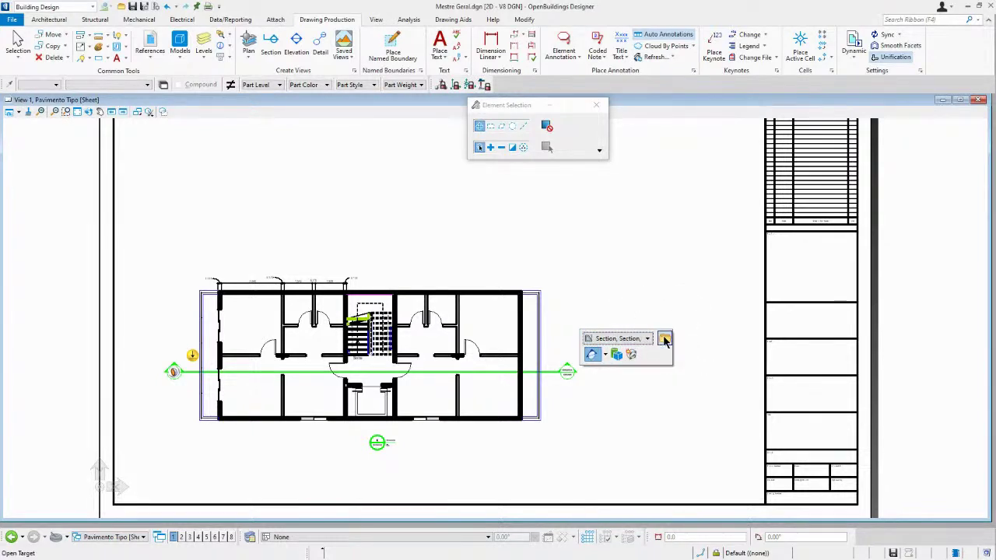
{"action": "left_click", "coordinate": [665, 340]}
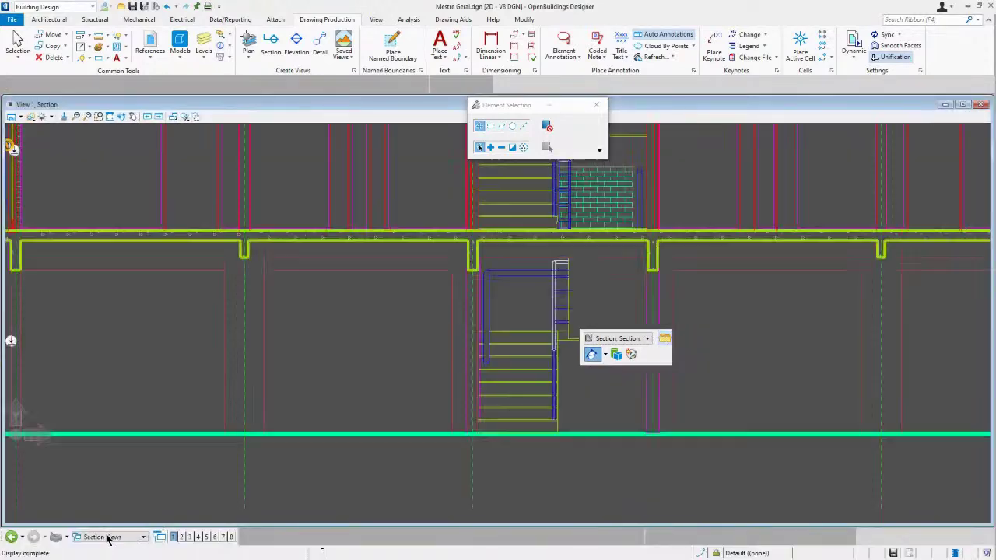
{"action": "left_click", "coordinate": [107, 537]}
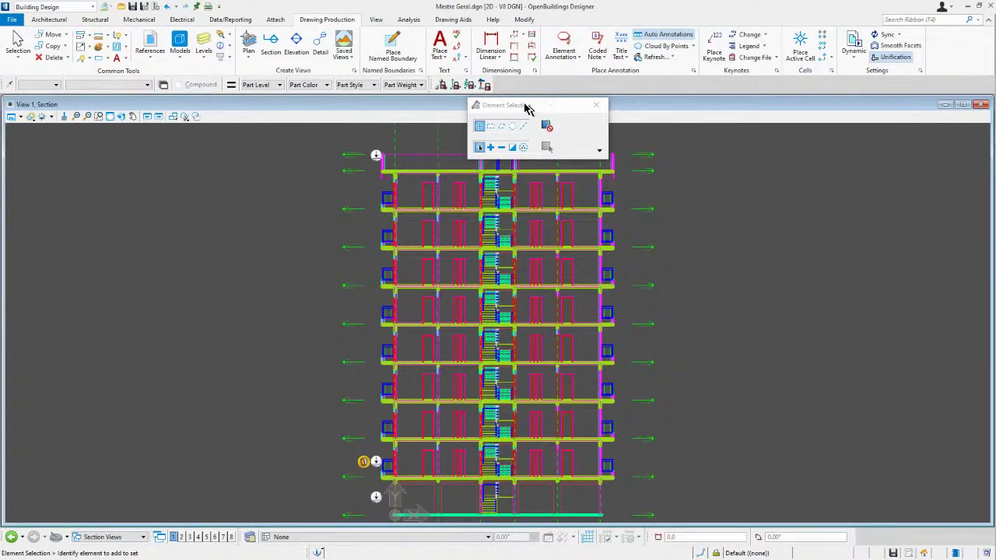
{"action": "left_click_drag", "start_coordinate": [525, 104], "coordinate": [743, 109]}
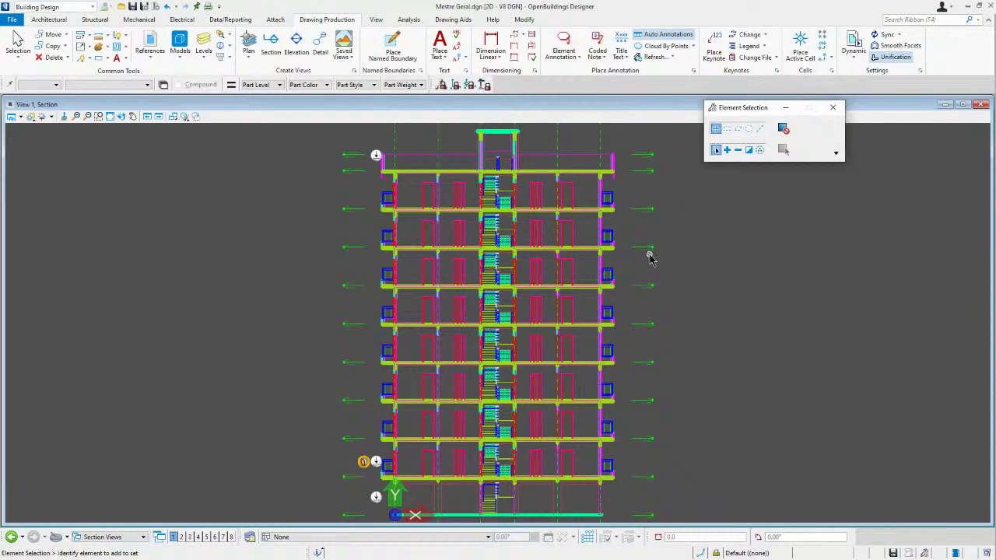
- Add an upward dogleg to the Piso 7 level line beside the building's right facade
{"action": "scroll", "coordinate": [650, 259], "scroll_direction": "up", "scroll_amount": 2}
{"action": "scroll", "coordinate": [630, 239], "scroll_direction": "up", "scroll_amount": 6}
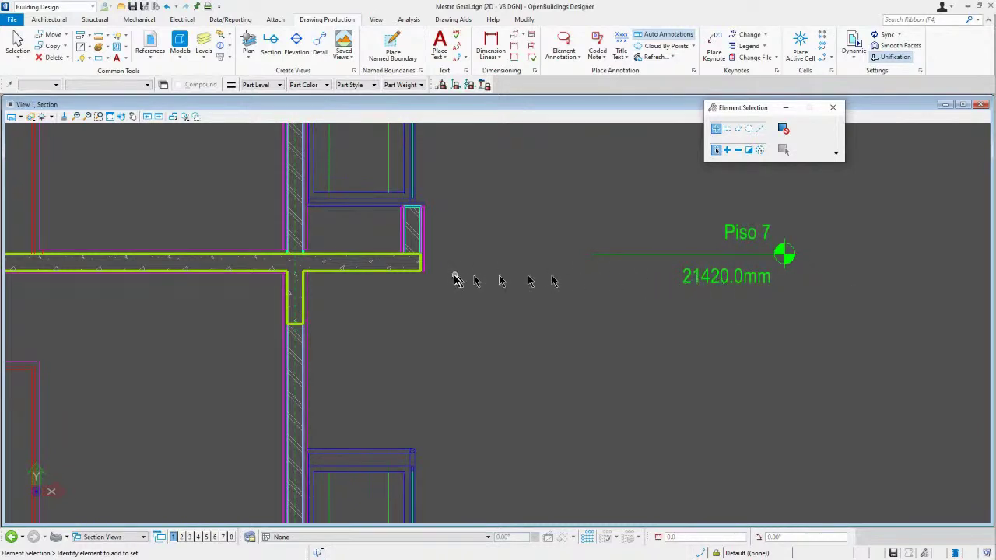
{"action": "scroll", "coordinate": [443, 278], "scroll_direction": "down", "scroll_amount": 2}
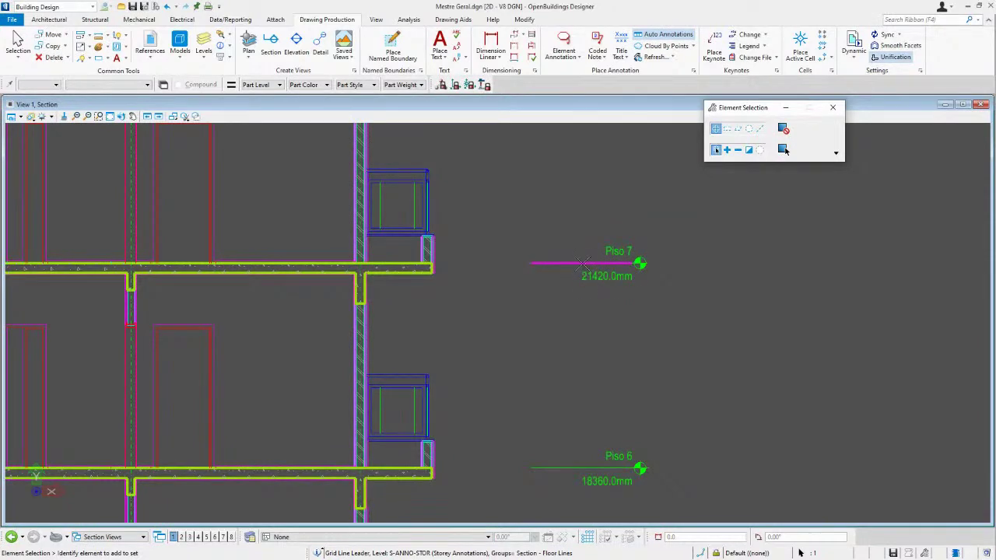
{"action": "left_click_drag", "start_coordinate": [583, 263], "coordinate": [582, 221]}
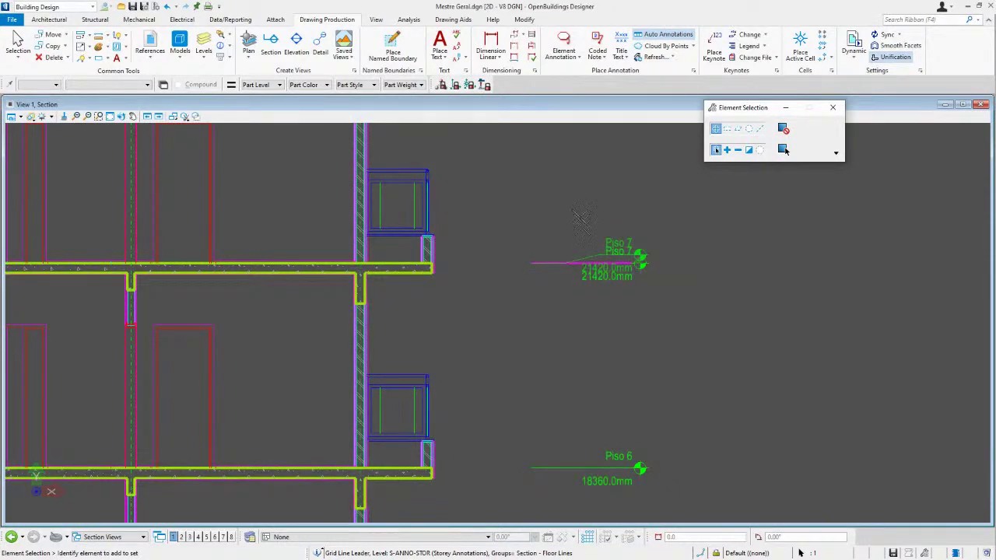
{"action": "left_click", "coordinate": [591, 207]}
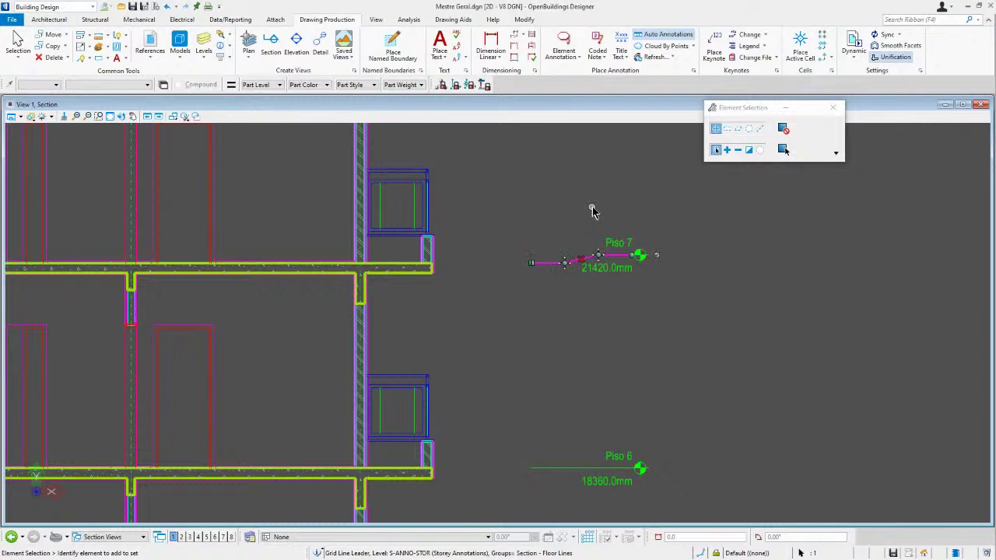
{"action": "left_click", "coordinate": [603, 206]}
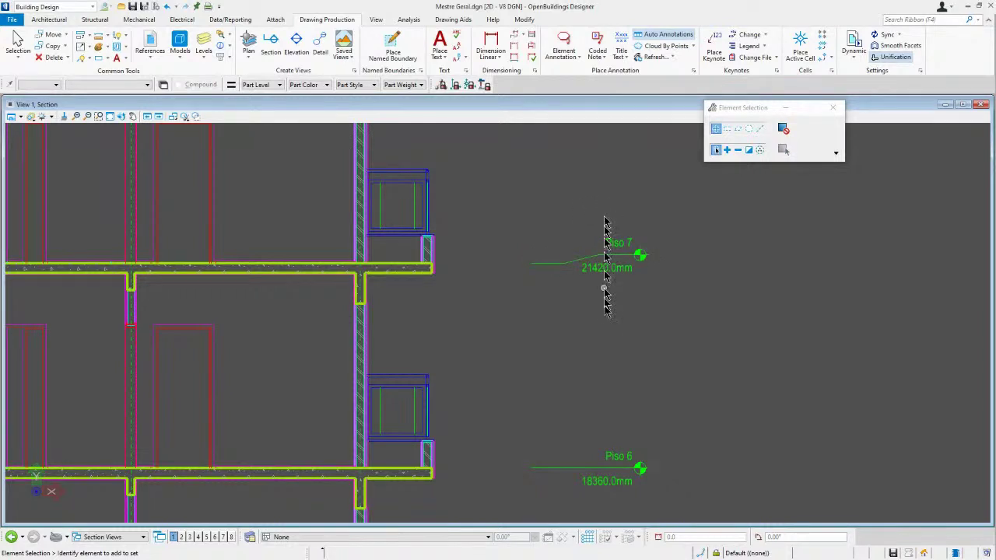
- Add a downward dogleg to the Piso 6 level line beside the building's right facade
{"action": "left_click", "coordinate": [596, 471]}
{"action": "left_click", "coordinate": [581, 472]}
{"action": "left_click", "coordinate": [585, 493]}
{"action": "left_click", "coordinate": [691, 427]}
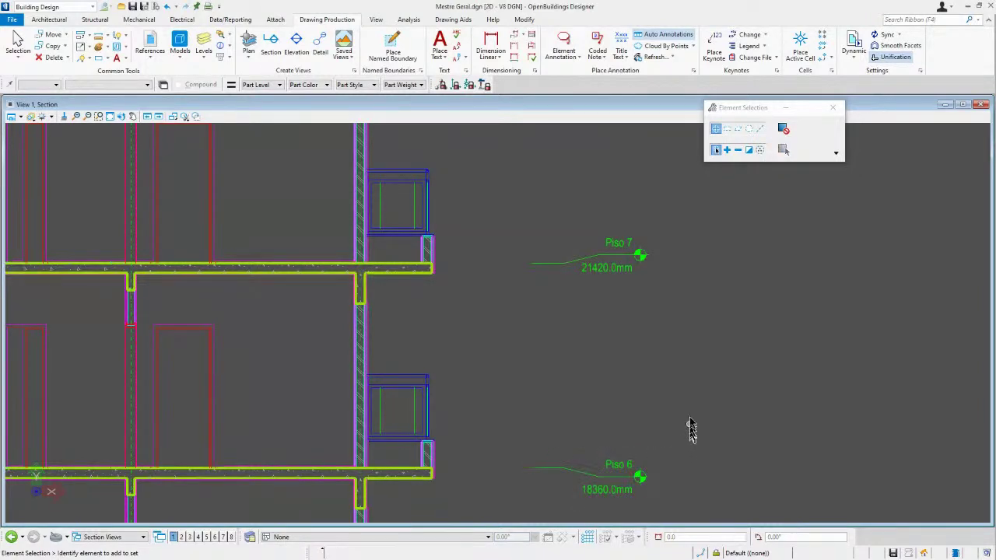
- Raise the Piso 7 level line's dogleg higher and move the Piso 6 dogleg farther down and away from the building
{"action": "left_click", "coordinate": [625, 257]}
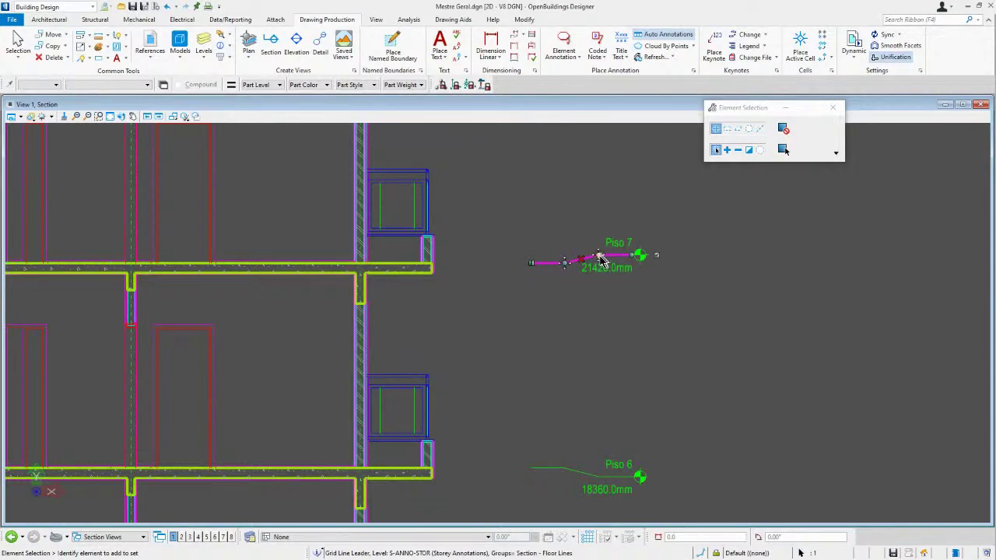
{"action": "left_click_drag", "start_coordinate": [600, 257], "coordinate": [597, 235]}
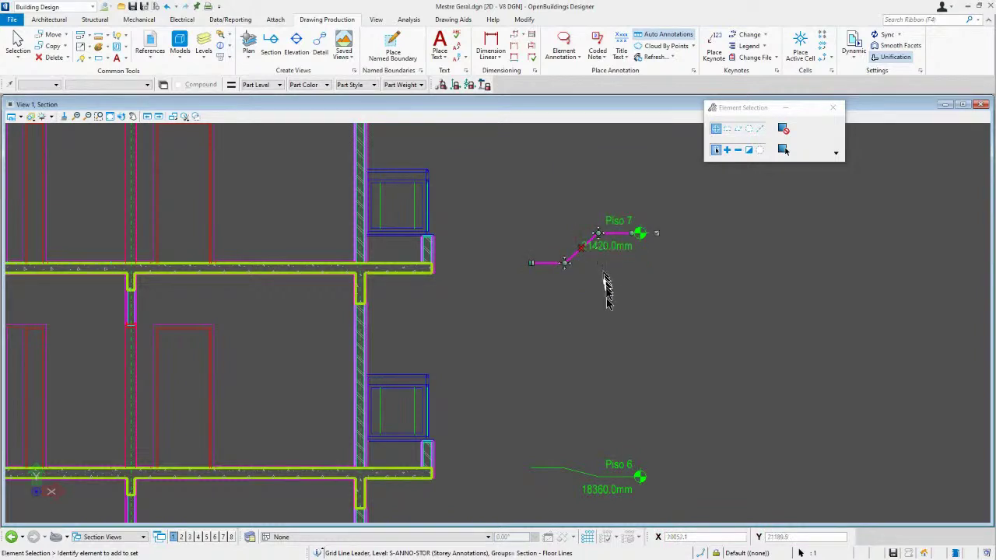
{"action": "left_click", "coordinate": [611, 483]}
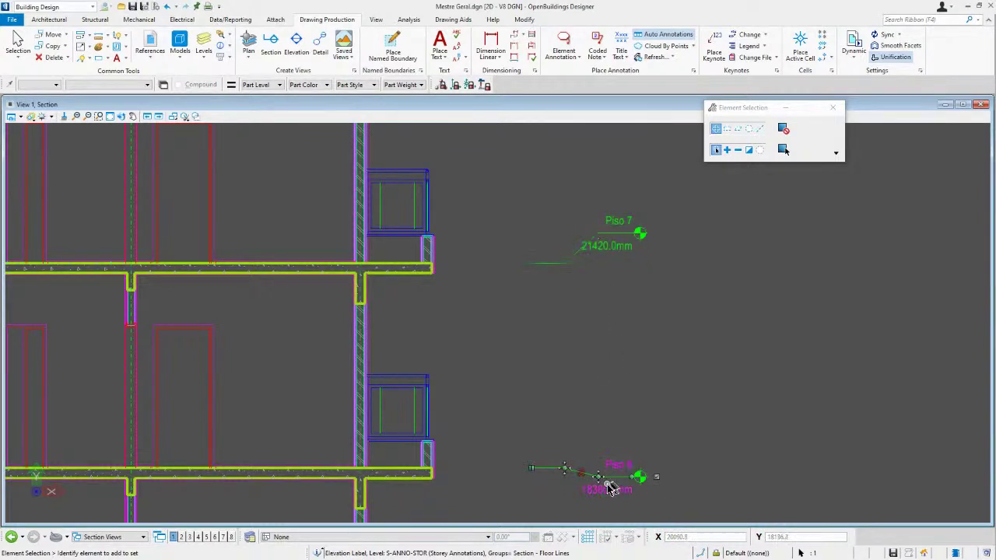
{"action": "left_click_drag", "start_coordinate": [602, 486], "coordinate": [654, 510]}
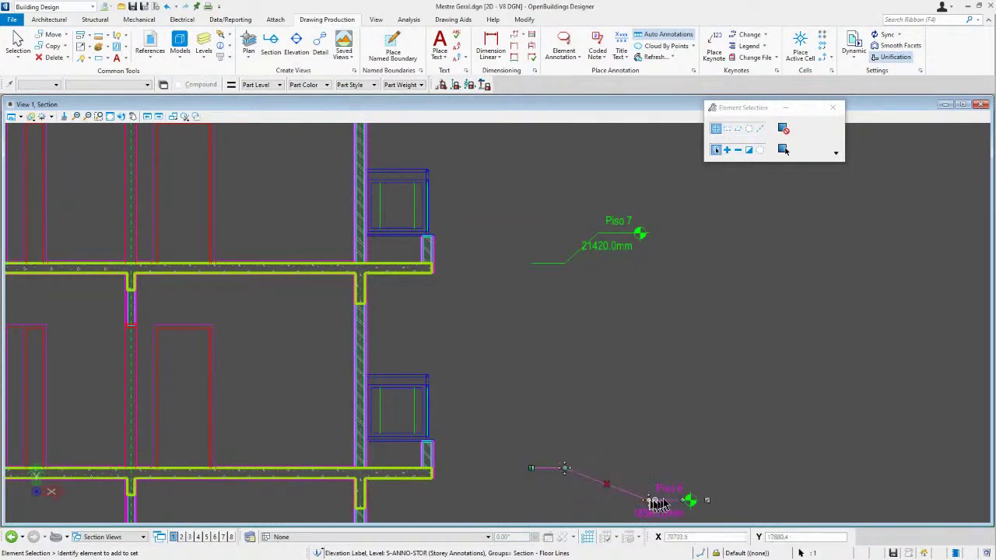
- Delete the dogleg from the Piso 7 level line
{"action": "left_click", "coordinate": [600, 233]}
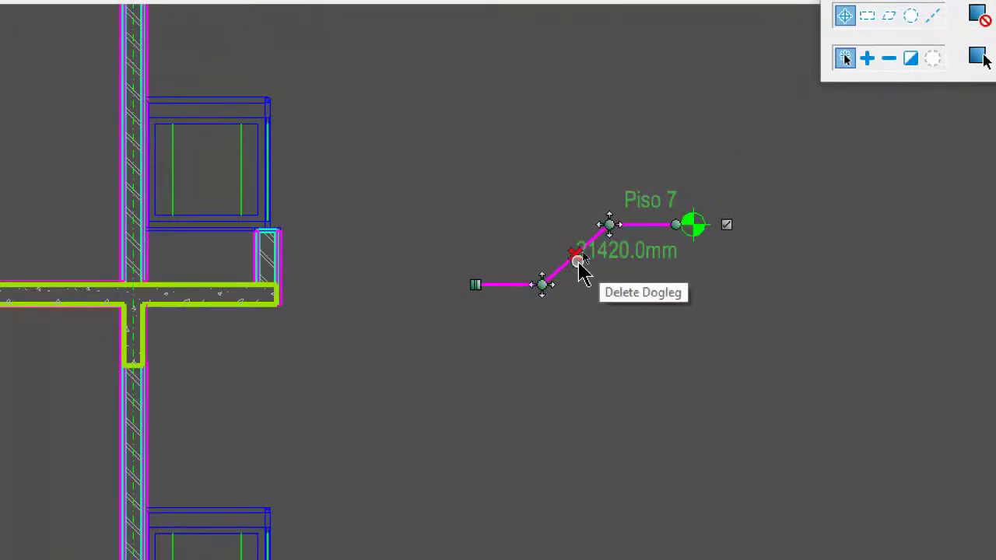
{"action": "left_click", "coordinate": [577, 259]}
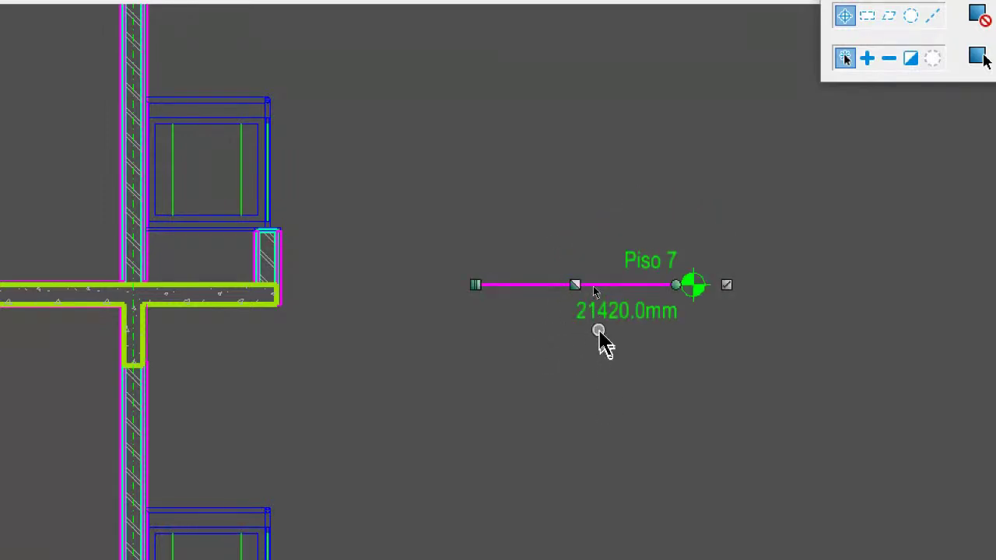
- Extend the Piso 7 level line toward the building and break the extended part with a small gap
{"action": "left_click", "coordinate": [474, 285]}
{"action": "left_click", "coordinate": [472, 284]}
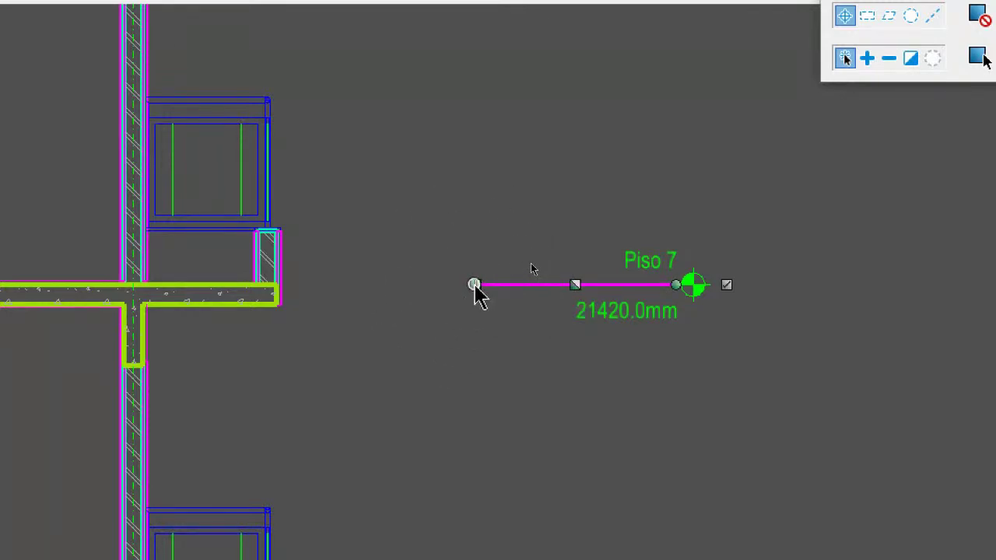
{"action": "left_click", "coordinate": [474, 284]}
{"action": "left_click_drag", "start_coordinate": [465, 286], "coordinate": [340, 284]}
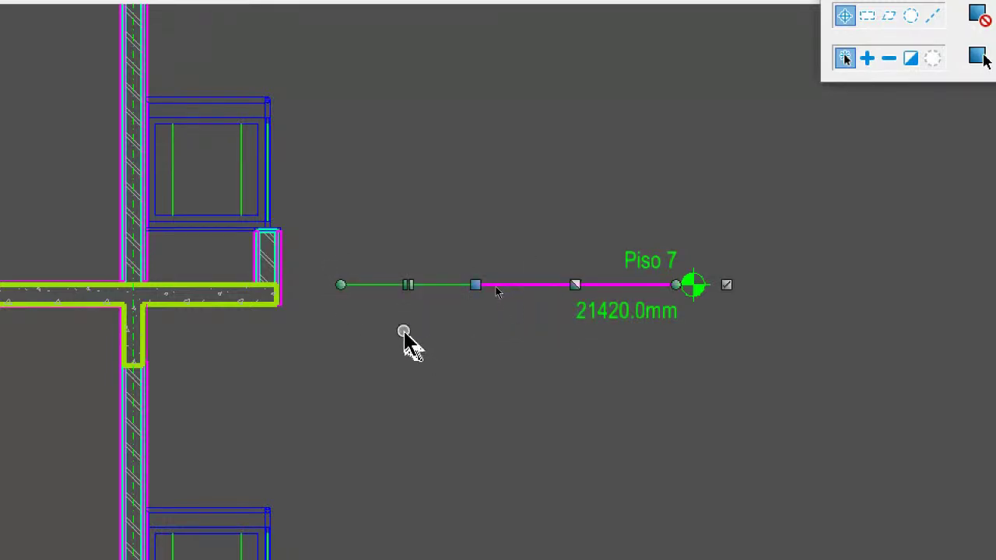
{"action": "left_click_drag", "start_coordinate": [410, 287], "coordinate": [431, 294]}
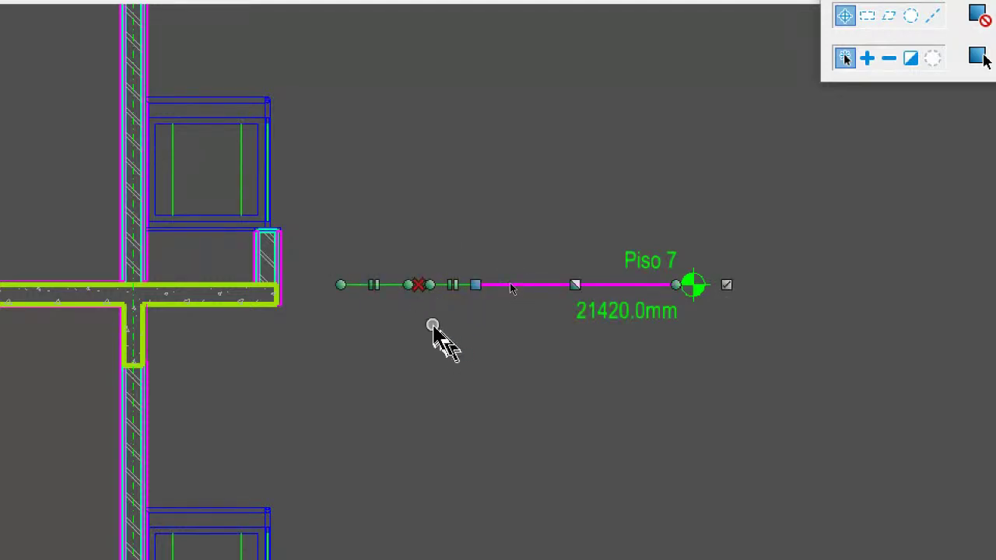
{"action": "left_click", "coordinate": [423, 325]}
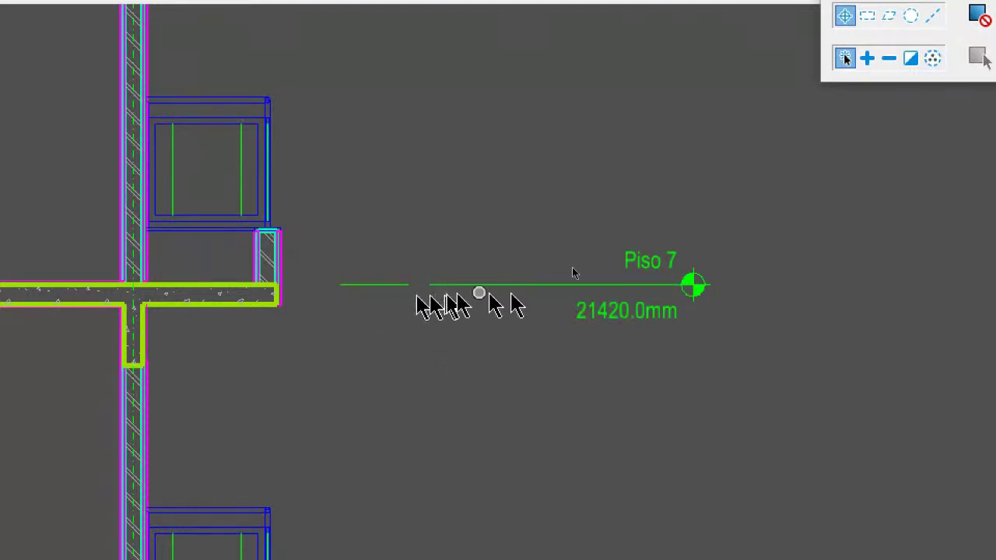
- Turn off the Piso 7 level line's label and elevation marker, and turn them back on
{"action": "left_click", "coordinate": [596, 286]}
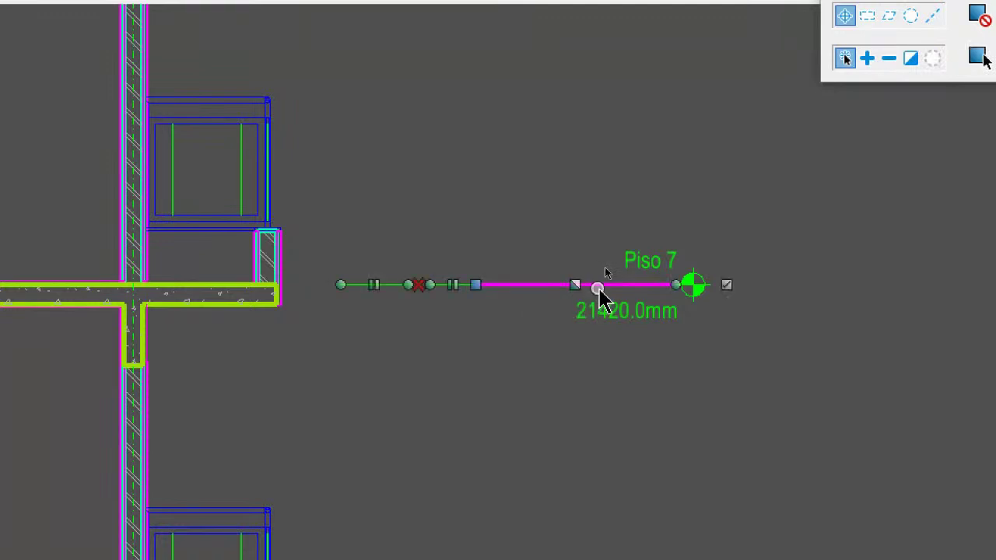
{"action": "left_click", "coordinate": [727, 287]}
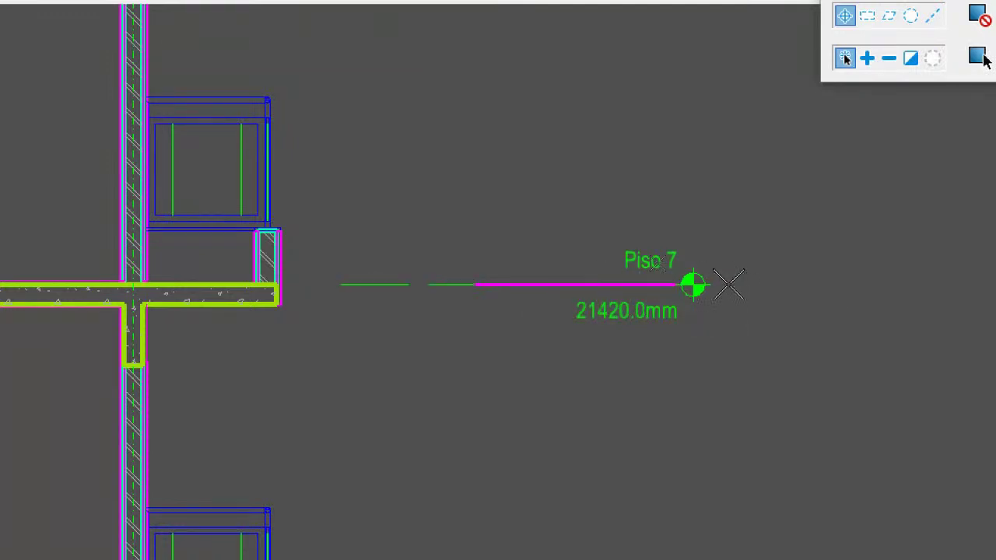
{"action": "key", "text": "Escape"}
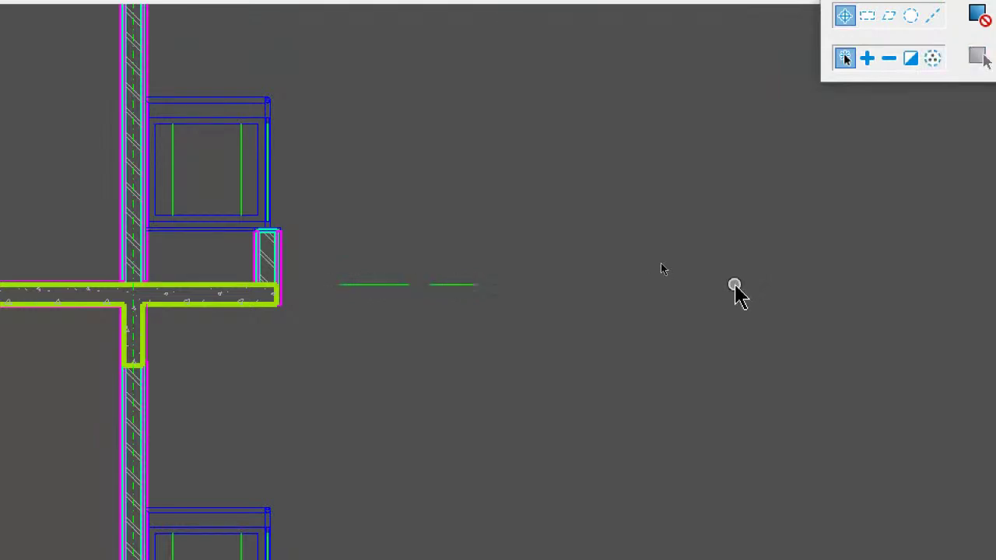
{"action": "left_click", "coordinate": [455, 285]}
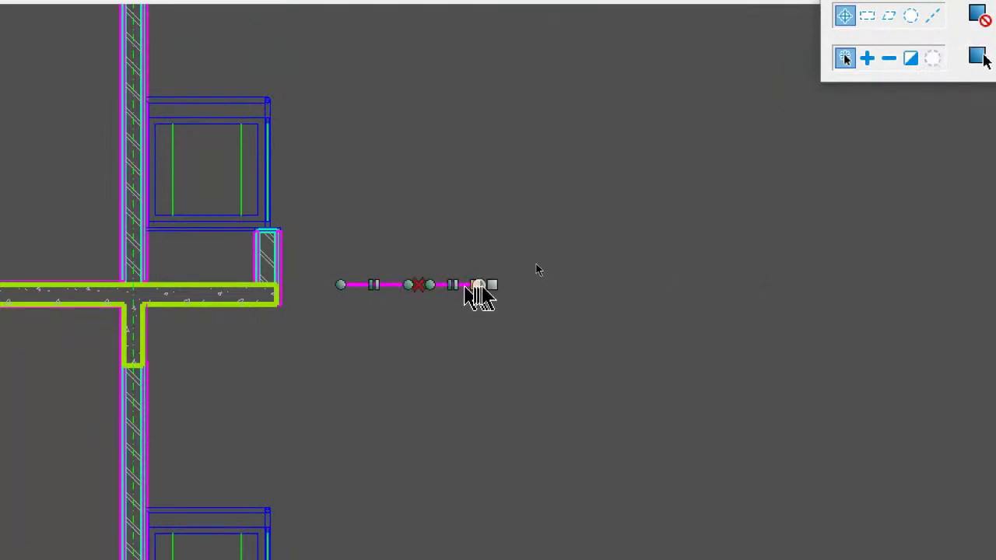
{"action": "left_click", "coordinate": [493, 285]}
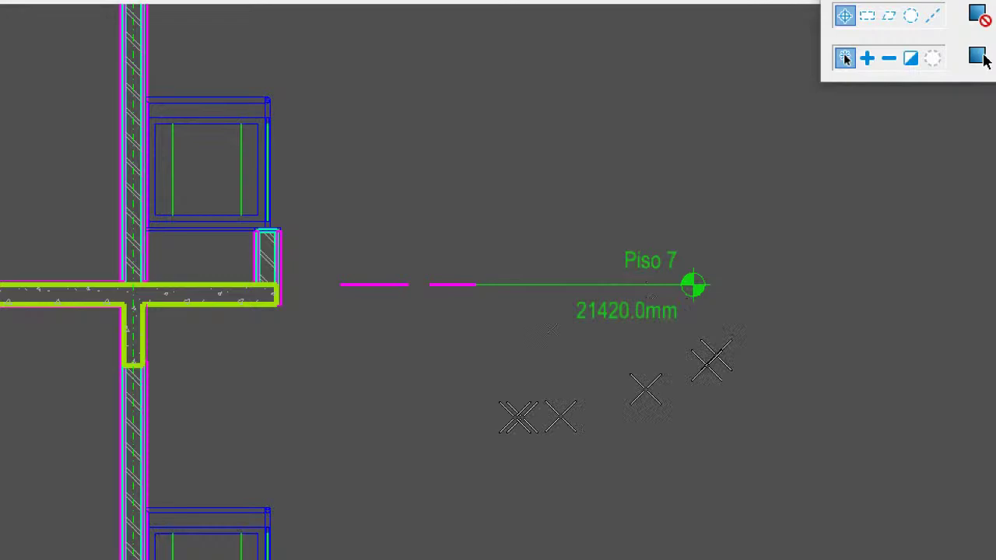
{"action": "left_click", "coordinate": [538, 381]}
- Add a downward dogleg to the Terreo level line at the base of the section and delete it again
{"action": "scroll", "coordinate": [545, 338], "scroll_direction": "down", "scroll_amount": 3}
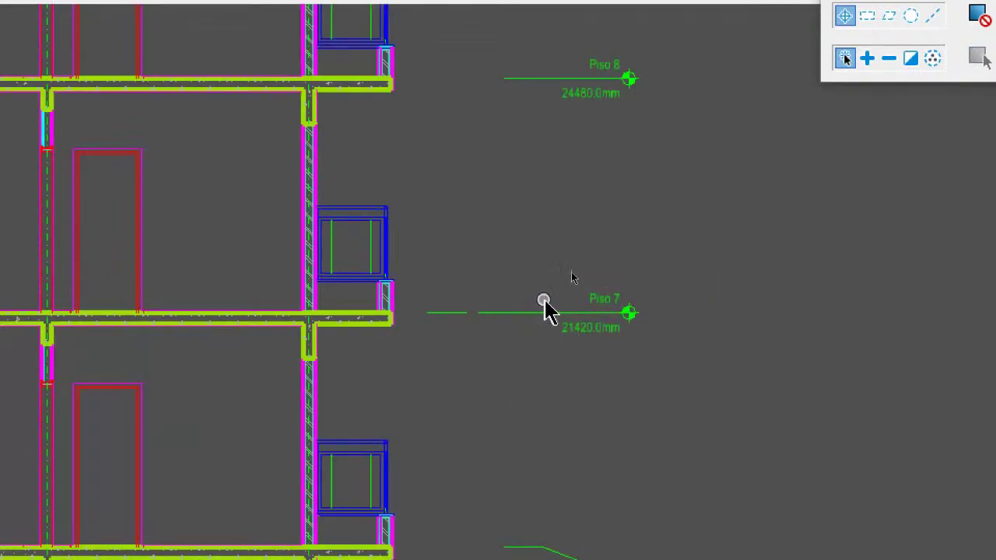
{"action": "scroll", "coordinate": [562, 311], "scroll_direction": "down", "scroll_amount": 4}
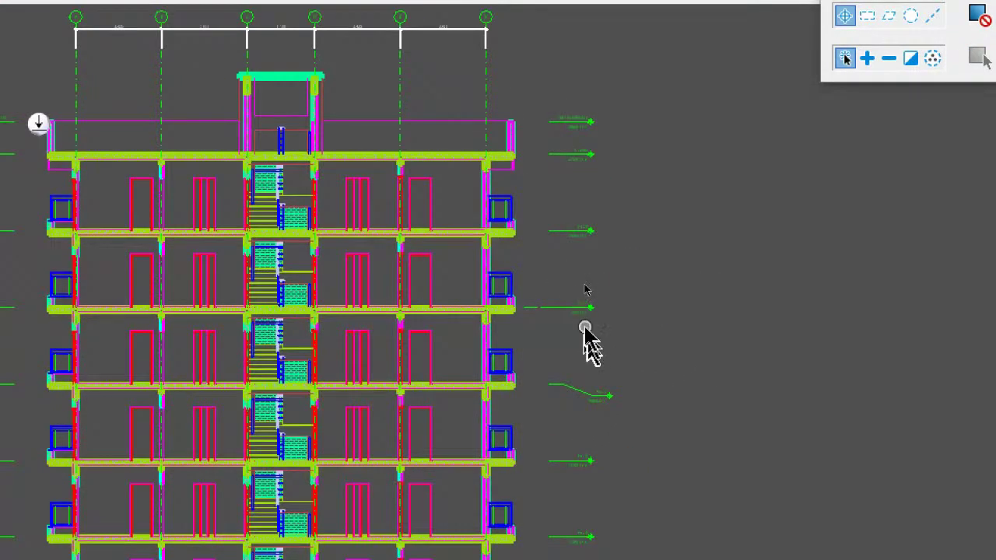
{"action": "scroll", "coordinate": [579, 327], "scroll_direction": "down", "scroll_amount": 2}
{"action": "scroll", "coordinate": [565, 318], "scroll_direction": "down", "scroll_amount": 1}
{"action": "scroll", "coordinate": [578, 322], "scroll_direction": "up", "scroll_amount": 1}
{"action": "middle_click_drag", "start_coordinate": [490, 280], "coordinate": [486, 237]}
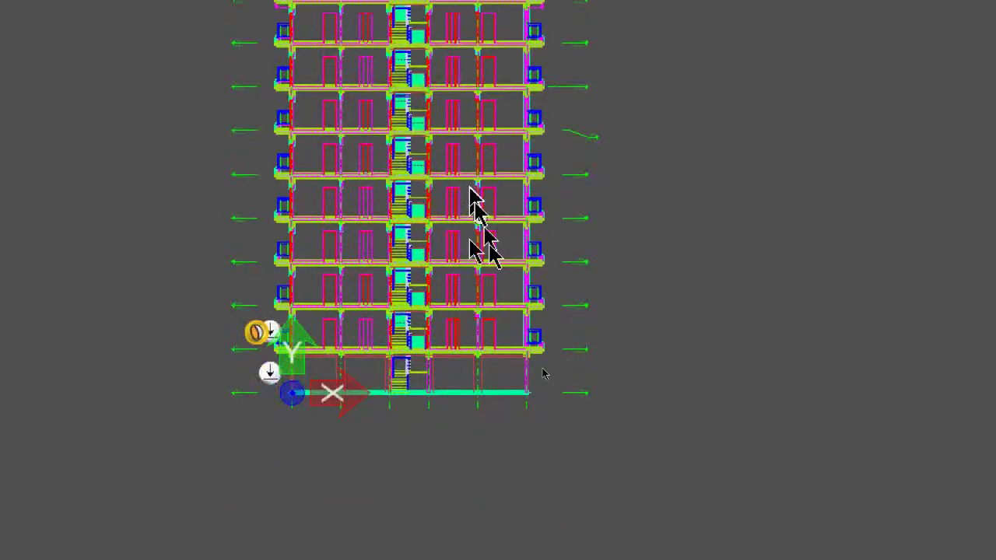
{"action": "scroll", "coordinate": [535, 389], "scroll_direction": "up", "scroll_amount": 2}
{"action": "scroll", "coordinate": [539, 382], "scroll_direction": "up", "scroll_amount": 2}
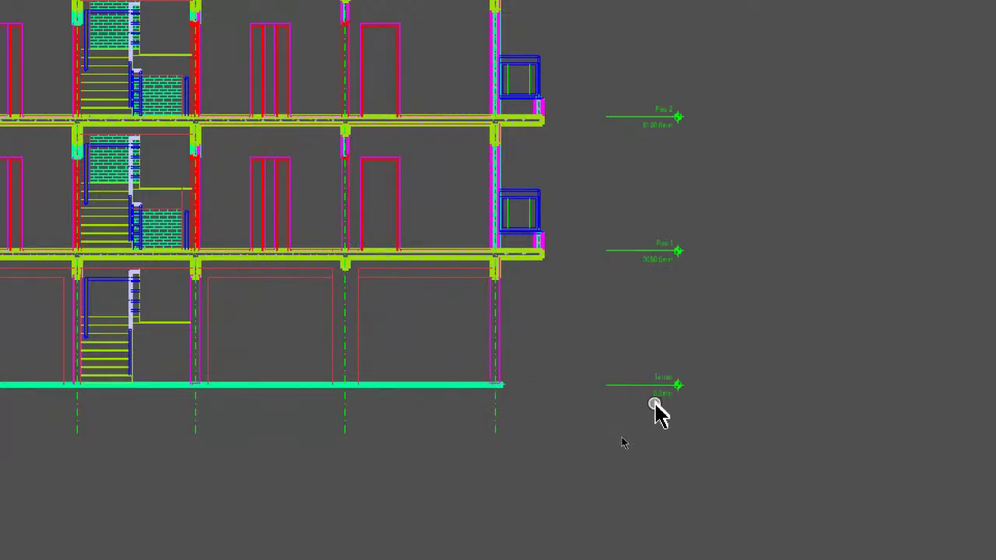
{"action": "scroll", "coordinate": [634, 420], "scroll_direction": "up", "scroll_amount": 3}
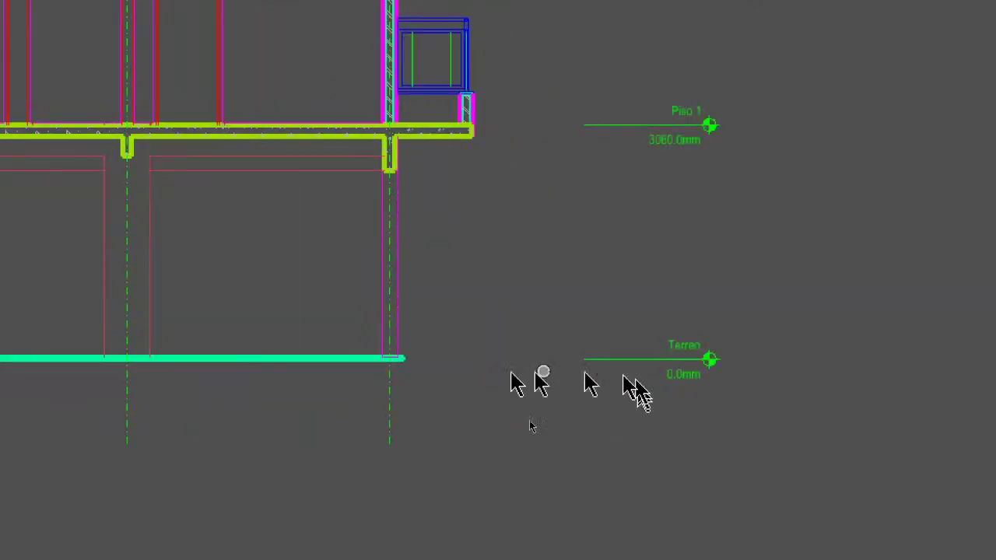
{"action": "left_click", "coordinate": [658, 360]}
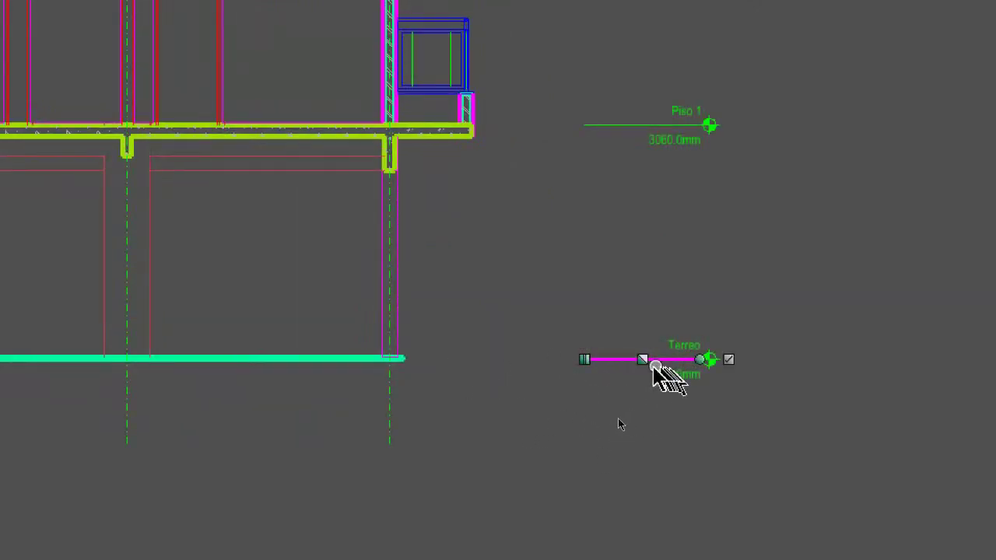
{"action": "left_click", "coordinate": [642, 360]}
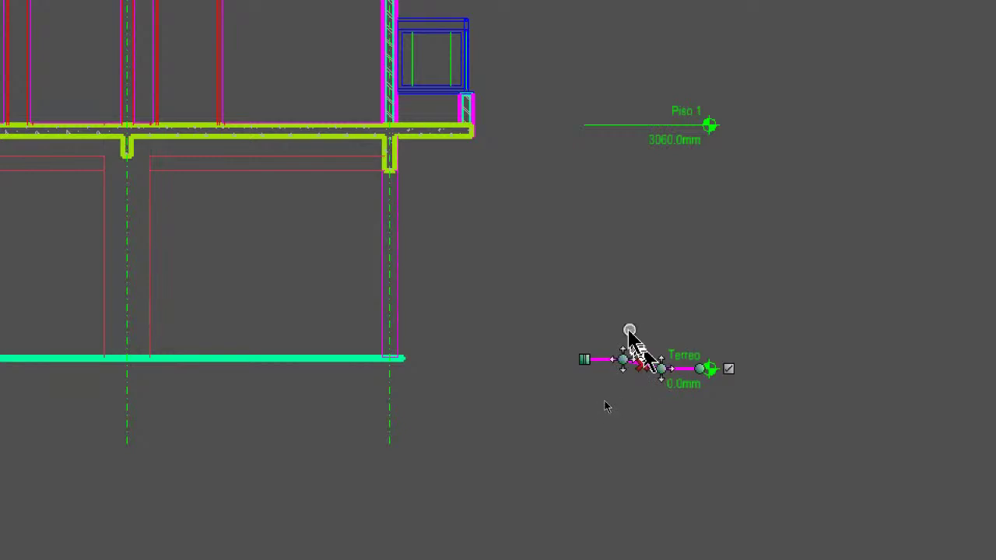
{"action": "left_click_drag", "start_coordinate": [648, 366], "coordinate": [644, 357]}
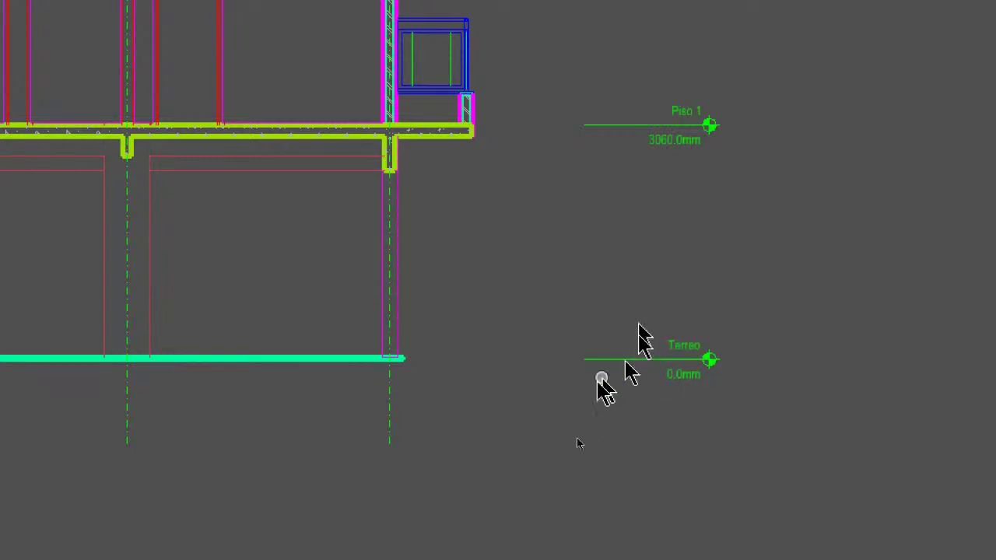
- Examine the floor level markers on both sides of the building section, from Terreo up to Coberta and Casa de máquinas
{"action": "scroll", "coordinate": [622, 376], "scroll_direction": "down", "scroll_amount": 3}
{"action": "middle_click_drag", "start_coordinate": [591, 267], "coordinate": [645, 556]}
{"action": "middle_click_drag", "start_coordinate": [642, 45], "coordinate": [658, 85]}
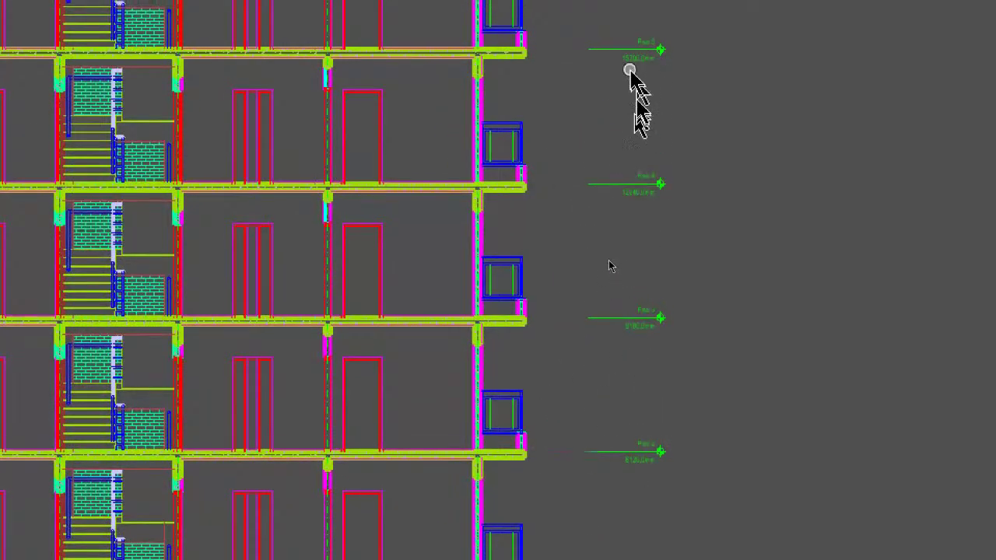
{"action": "scroll", "coordinate": [607, 280], "scroll_direction": "down", "scroll_amount": 3}
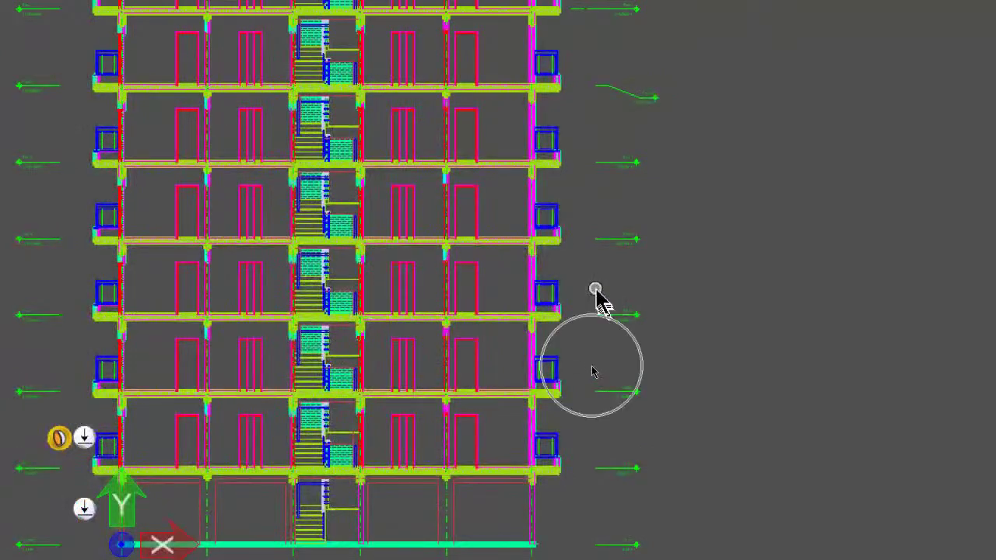
{"action": "scroll", "coordinate": [560, 289], "scroll_direction": "down", "scroll_amount": 3}
{"action": "middle_click_drag", "start_coordinate": [560, 288], "coordinate": [560, 397]}
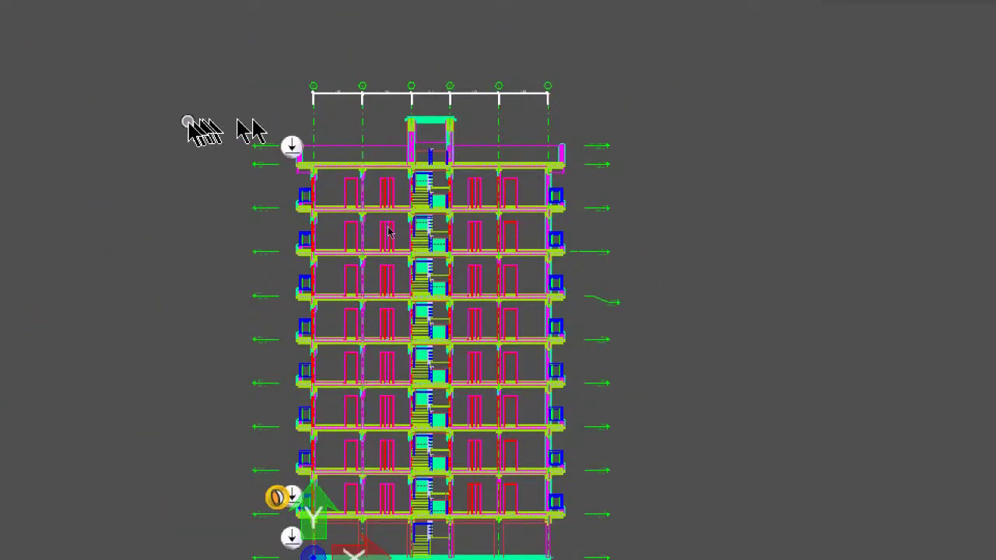
{"action": "scroll", "coordinate": [218, 141], "scroll_direction": "up", "scroll_amount": 3}
{"action": "scroll", "coordinate": [284, 171], "scroll_direction": "up", "scroll_amount": 3}
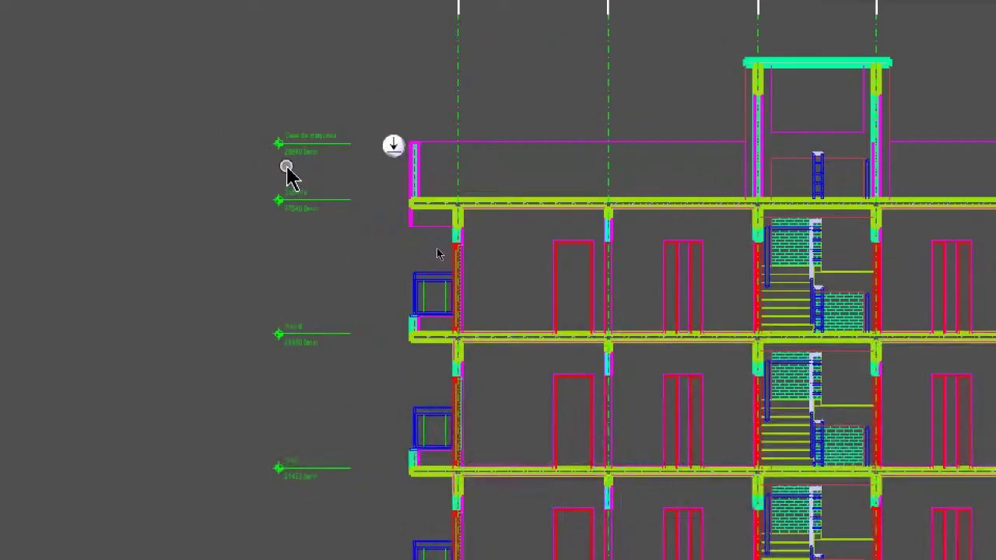
{"action": "scroll", "coordinate": [286, 171], "scroll_direction": "up", "scroll_amount": 3}
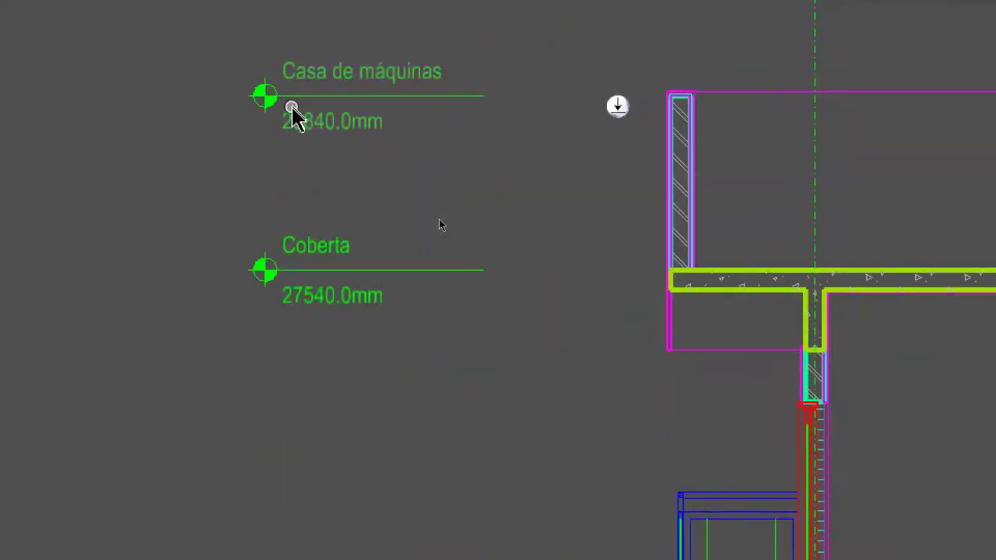
{"action": "scroll", "coordinate": [289, 124], "scroll_direction": "down", "scroll_amount": 3}
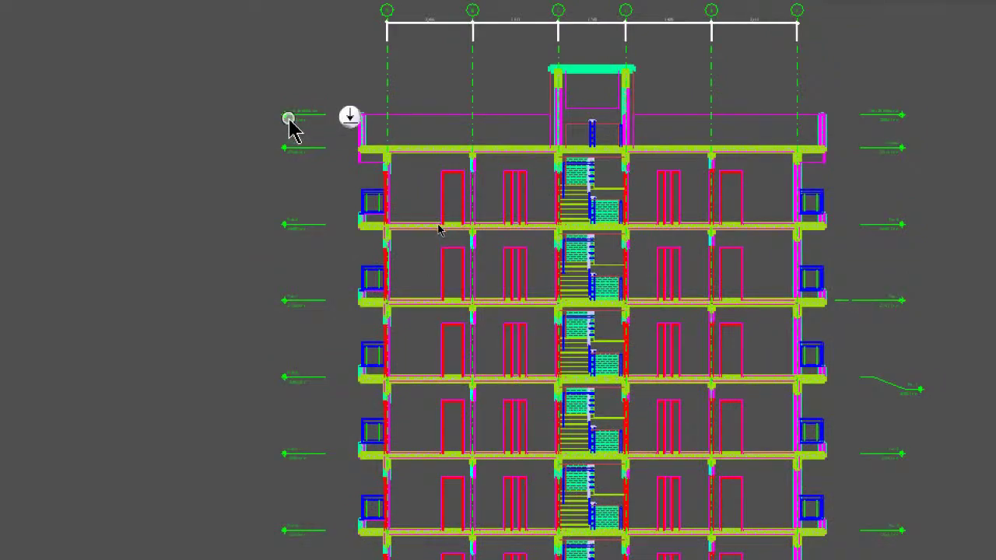
{"action": "mouse_move", "coordinate": [296, 144]}
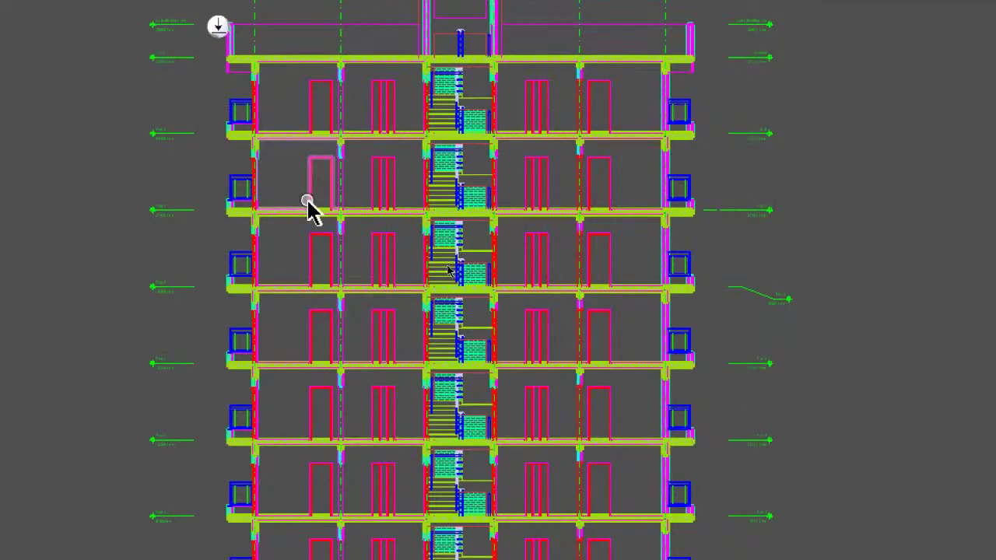
- Examine how the concrete floor slab, the beam and the wall beneath it meet in the section
{"action": "scroll", "coordinate": [305, 209], "scroll_direction": "up", "scroll_amount": 4}
{"action": "scroll", "coordinate": [517, 236], "scroll_direction": "up", "scroll_amount": 3}
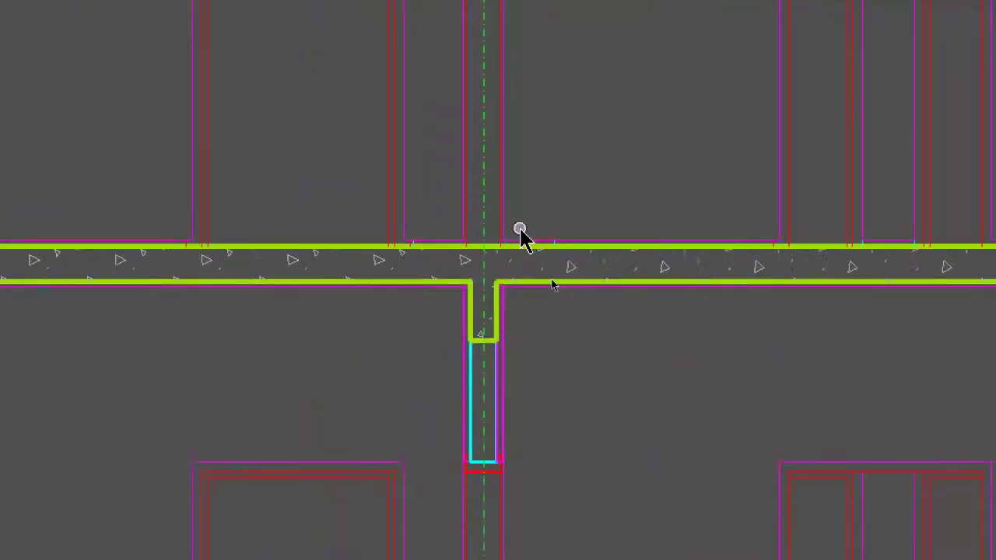
{"action": "scroll", "coordinate": [490, 233], "scroll_direction": "up", "scroll_amount": 2}
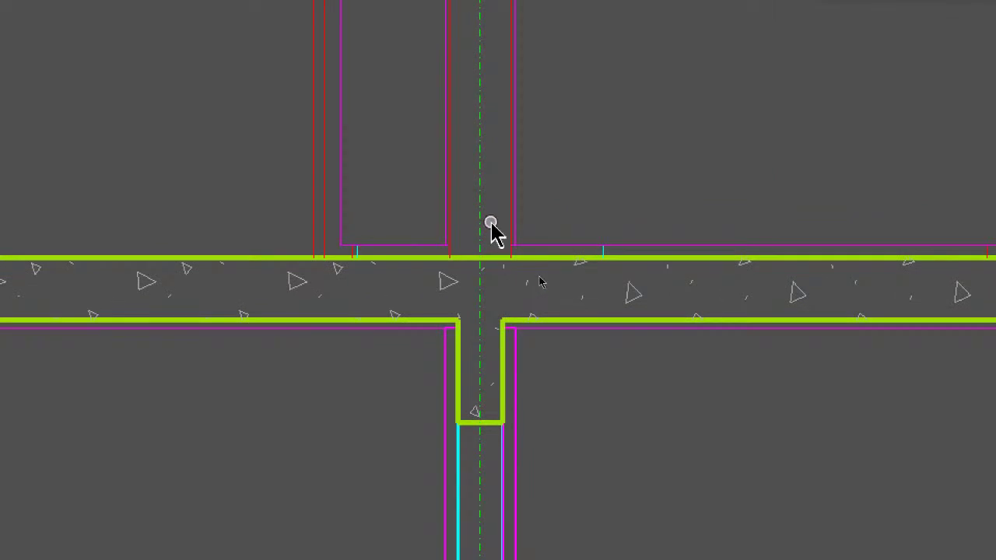
{"action": "scroll", "coordinate": [470, 179], "scroll_direction": "down", "scroll_amount": 2}
{"action": "scroll", "coordinate": [514, 311], "scroll_direction": "up", "scroll_amount": 2}
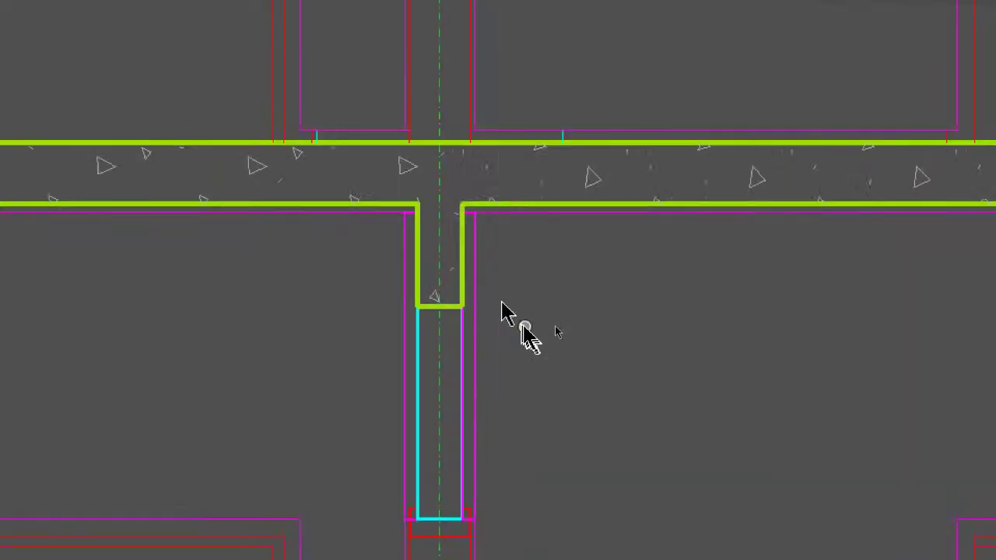
{"action": "scroll", "coordinate": [493, 253], "scroll_direction": "up", "scroll_amount": 2}
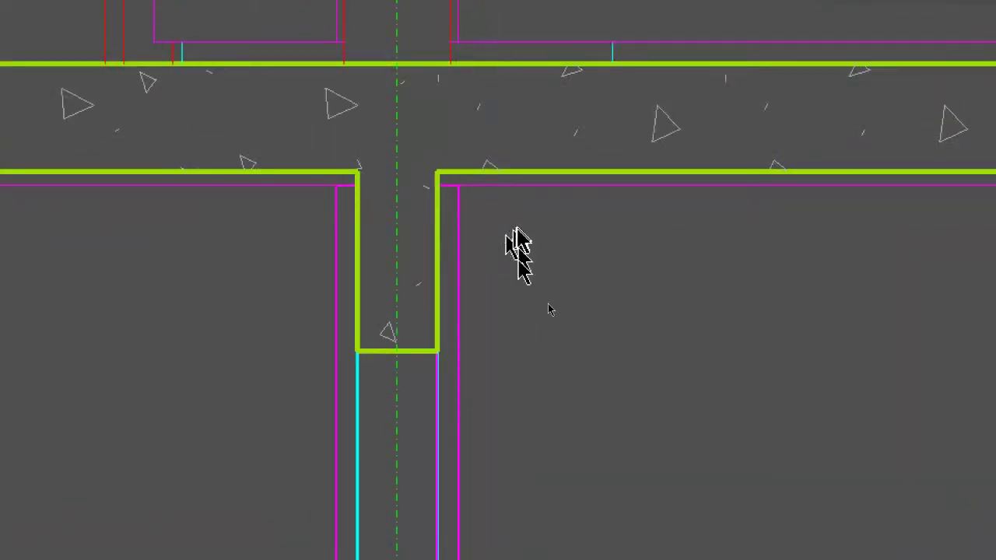
{"action": "scroll", "coordinate": [450, 249], "scroll_direction": "down", "scroll_amount": 2}
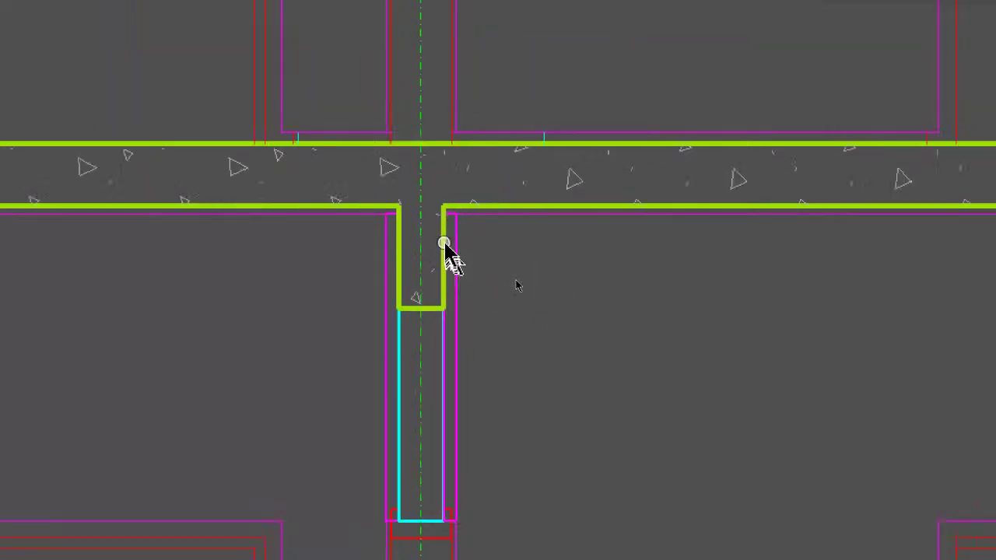
{"action": "scroll", "coordinate": [555, 125], "scroll_direction": "down", "scroll_amount": 2}
{"action": "scroll", "coordinate": [684, 92], "scroll_direction": "up", "scroll_amount": 2}
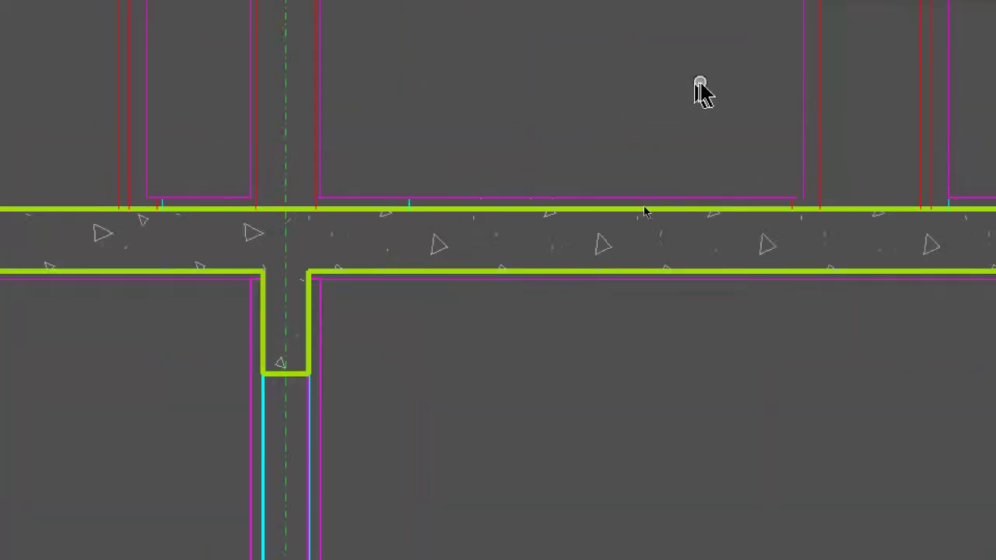
- Examine the floor line above the concrete slab and the ceiling line beneath it on either side of the beam
{"action": "scroll", "coordinate": [696, 87], "scroll_direction": "up", "scroll_amount": 2}
{"action": "scroll", "coordinate": [675, 103], "scroll_direction": "down", "scroll_amount": 2}
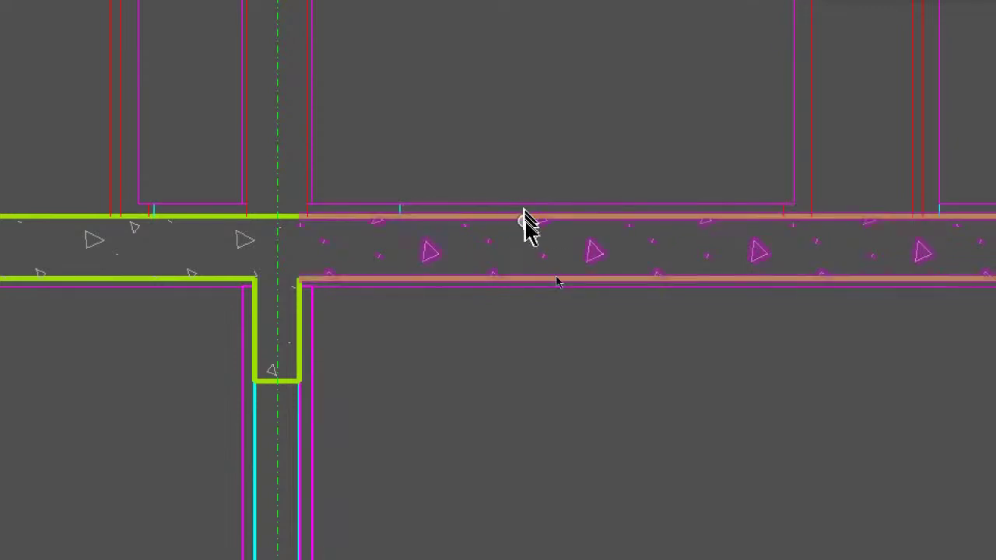
{"action": "scroll", "coordinate": [529, 222], "scroll_direction": "up", "scroll_amount": 2}
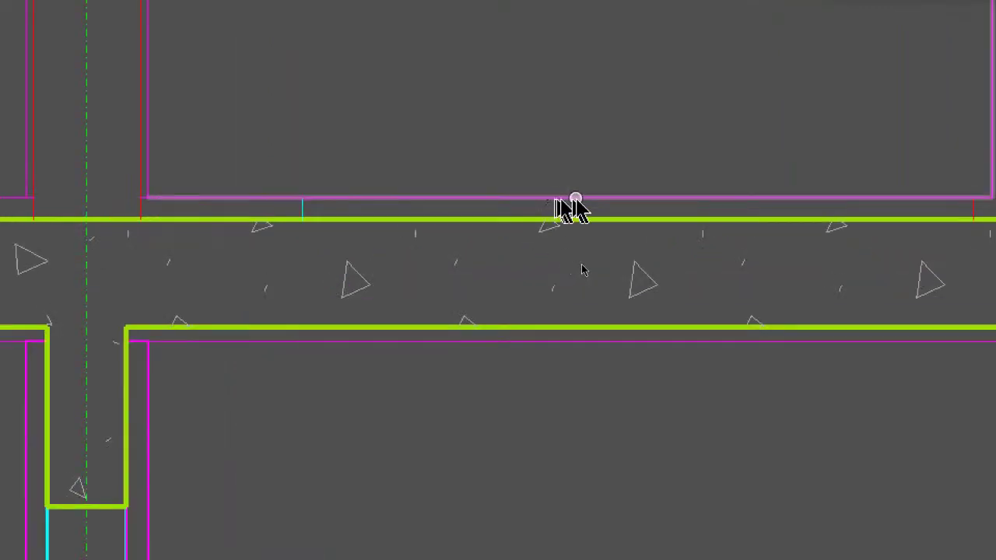
{"action": "scroll", "coordinate": [589, 210], "scroll_direction": "down", "scroll_amount": 2}
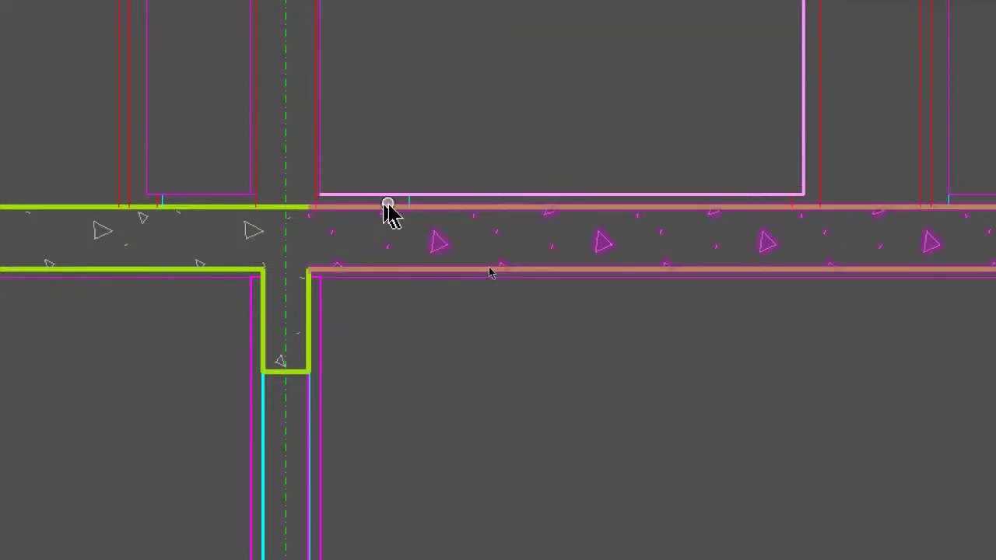
{"action": "mouse_move", "coordinate": [459, 208]}
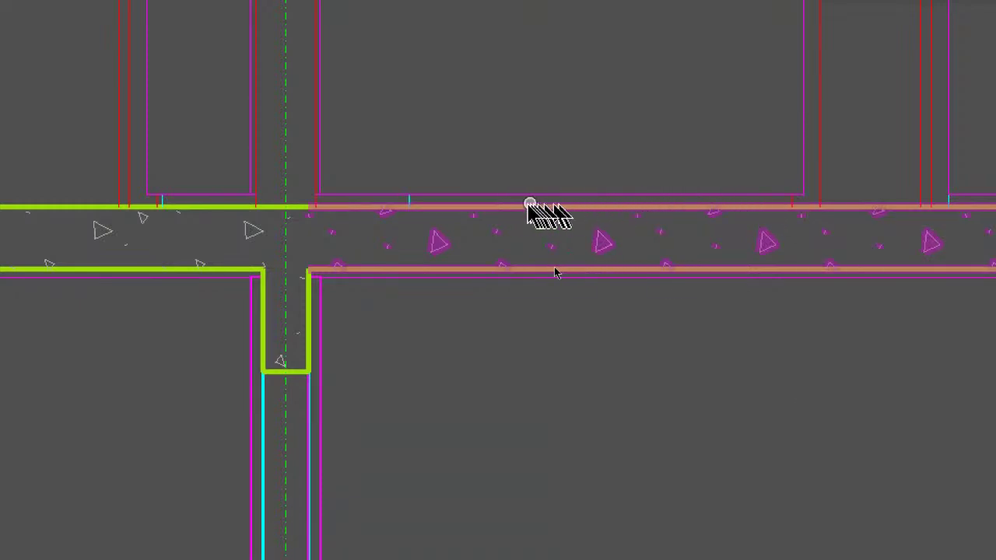
{"action": "mouse_move", "coordinate": [428, 204]}
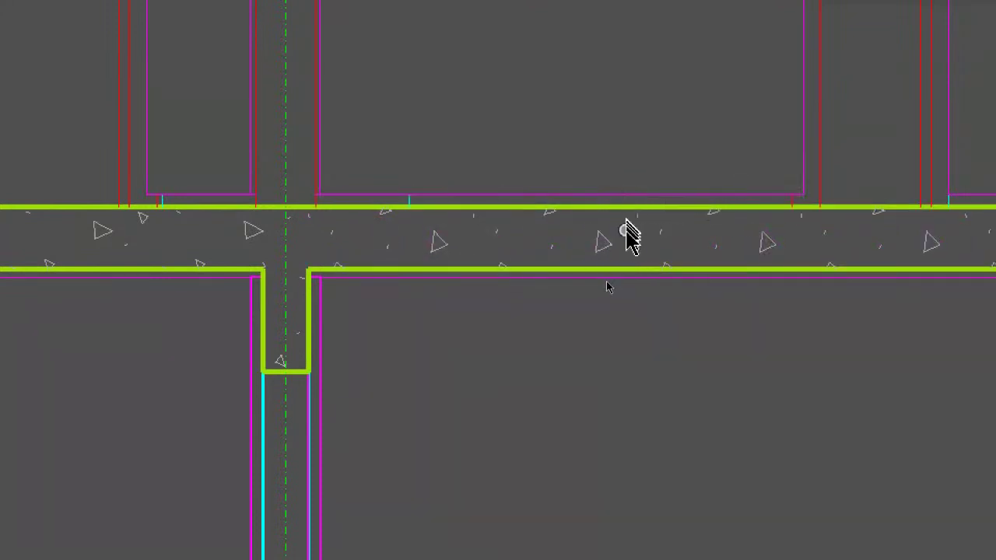
{"action": "scroll", "coordinate": [627, 238], "scroll_direction": "down", "scroll_amount": 2}
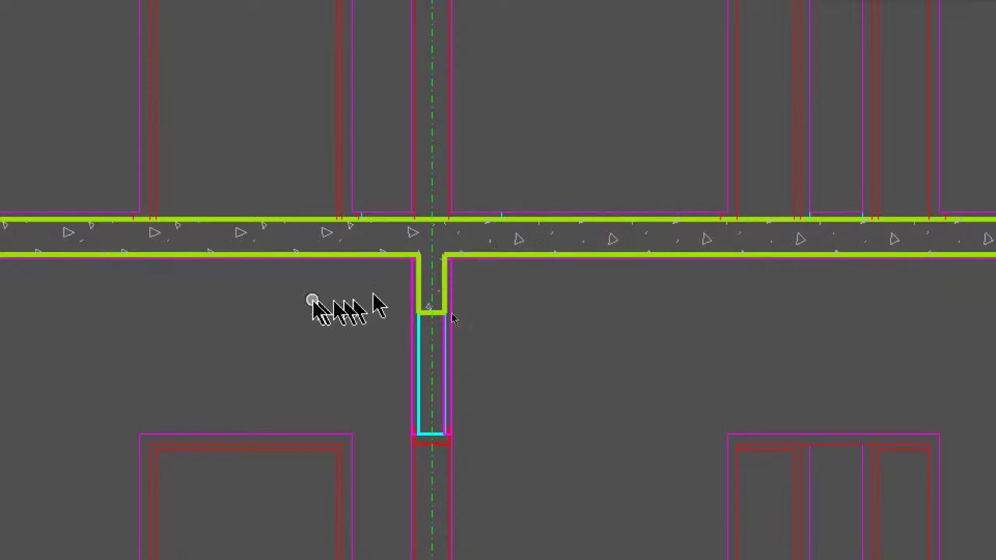
{"action": "scroll", "coordinate": [412, 276], "scroll_direction": "up", "scroll_amount": 4}
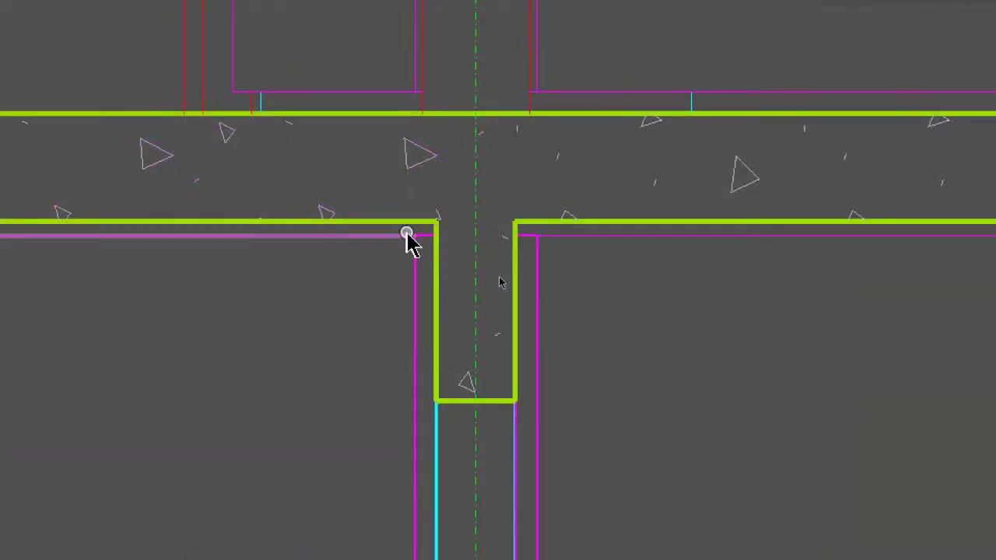
{"action": "scroll", "coordinate": [422, 215], "scroll_direction": "down", "scroll_amount": 5}
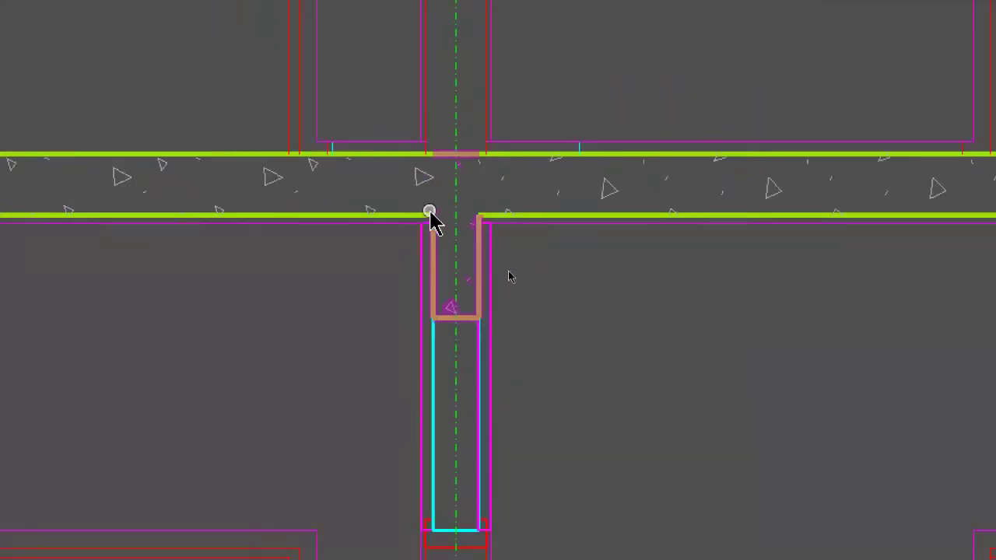
{"action": "scroll", "coordinate": [391, 267], "scroll_direction": "left", "scroll_amount": 3}
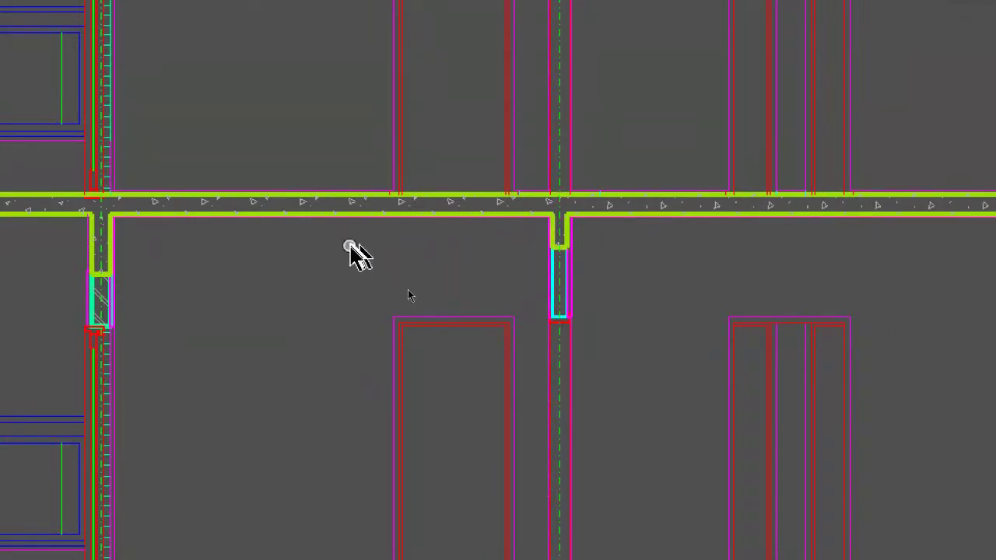
{"action": "scroll", "coordinate": [349, 255], "scroll_direction": "down", "scroll_amount": 5}
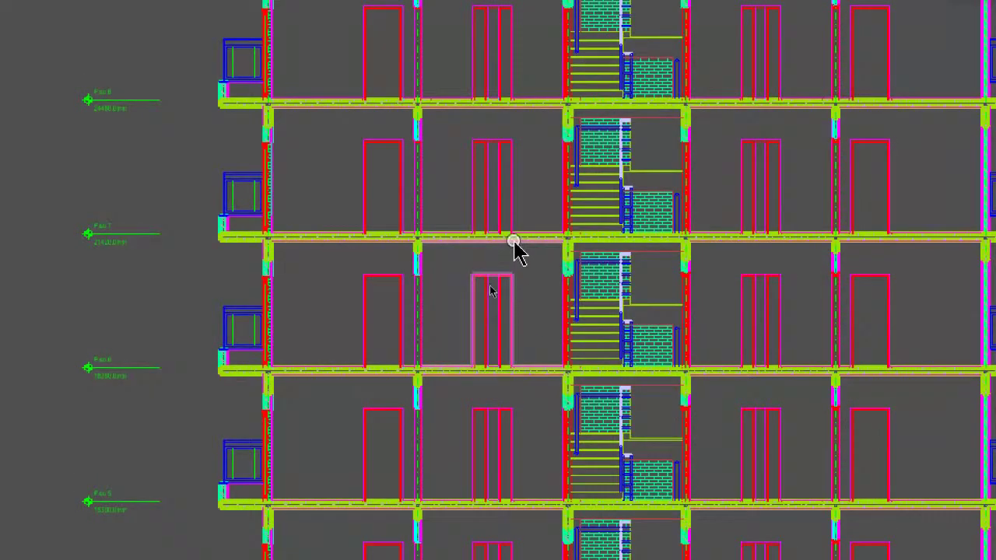
- Review the element and reference commands available for the Piso 7 concrete slab beside the stairwell without applying any
{"action": "right_click", "coordinate": [438, 238]}
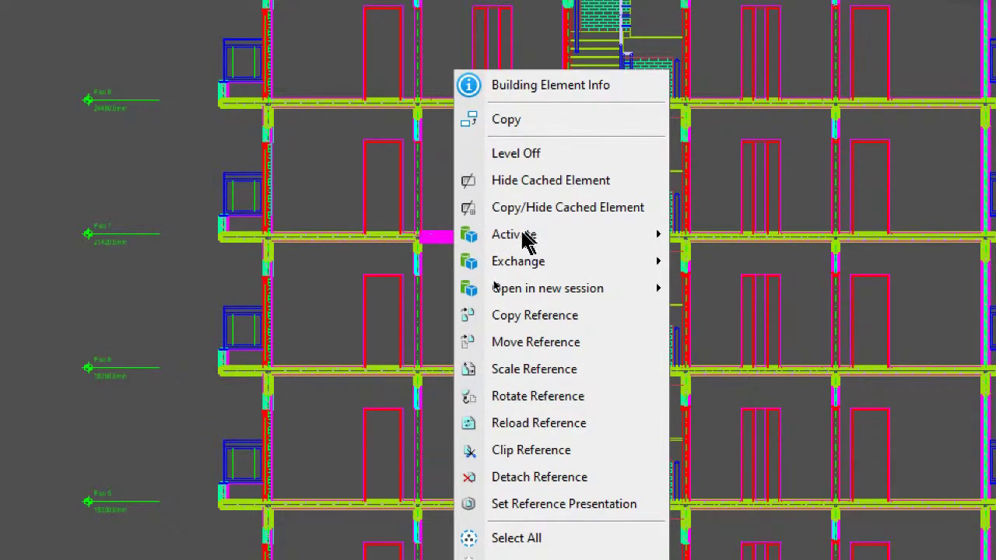
{"action": "right_click", "coordinate": [295, 182]}
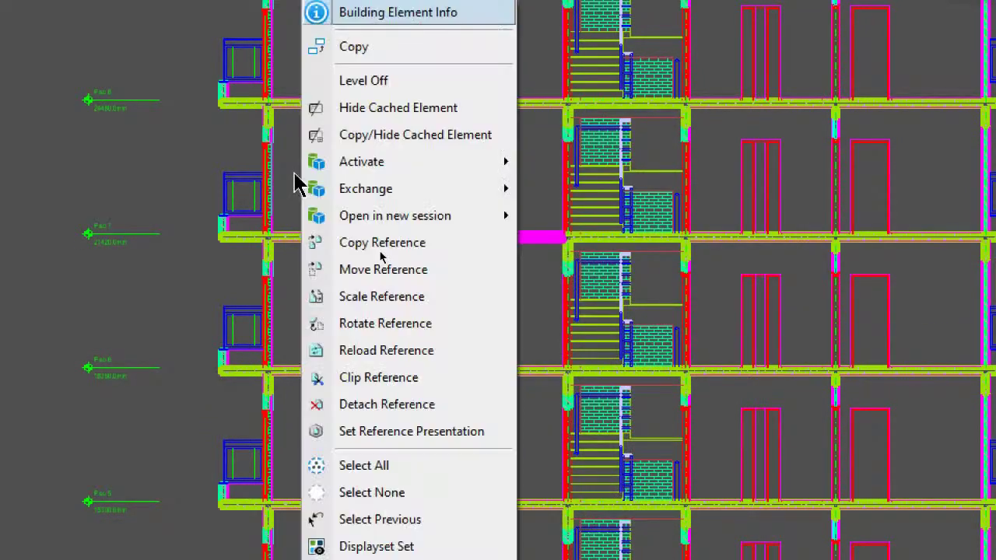
{"action": "left_click", "coordinate": [189, 152]}
{"action": "scroll", "coordinate": [184, 152], "scroll_direction": "down", "scroll_amount": 2}
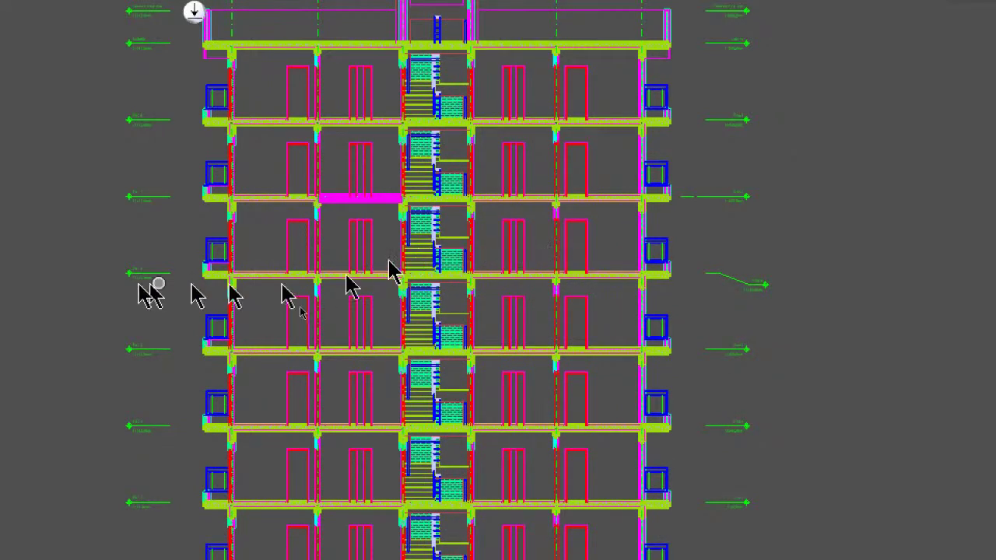
{"action": "scroll", "coordinate": [195, 267], "scroll_direction": "down", "scroll_amount": 3}
{"action": "scroll", "coordinate": [194, 276], "scroll_direction": "up", "scroll_amount": 3}
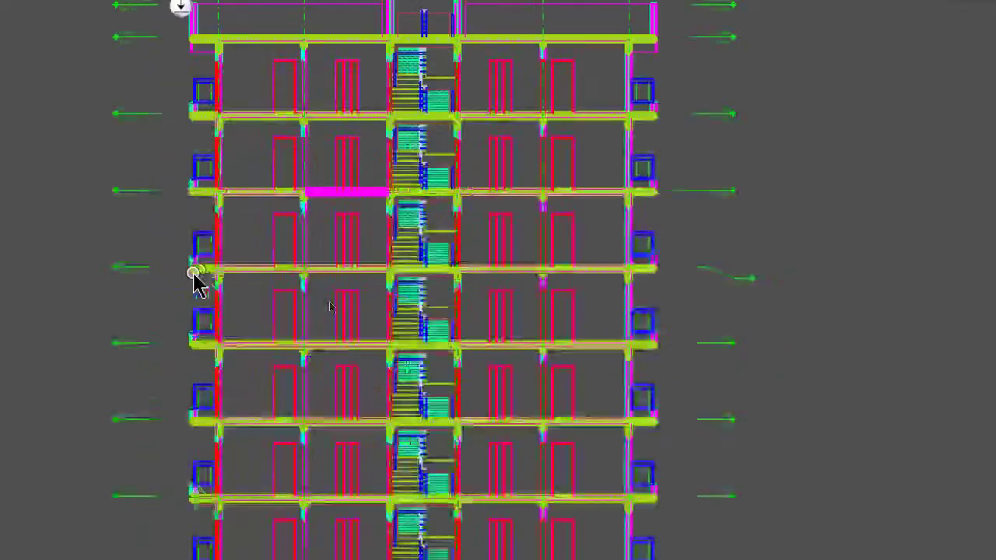
{"action": "scroll", "coordinate": [257, 253], "scroll_direction": "down", "scroll_amount": 3}
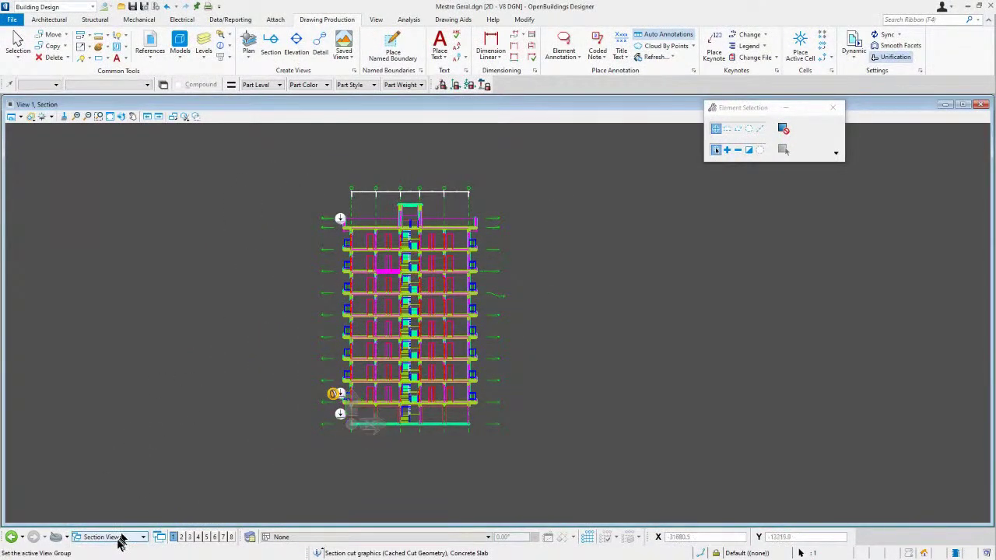
- Switch to the Pavimento Tipo [Sheet] Views view group and show the whole sheet
{"action": "left_click", "coordinate": [115, 537]}
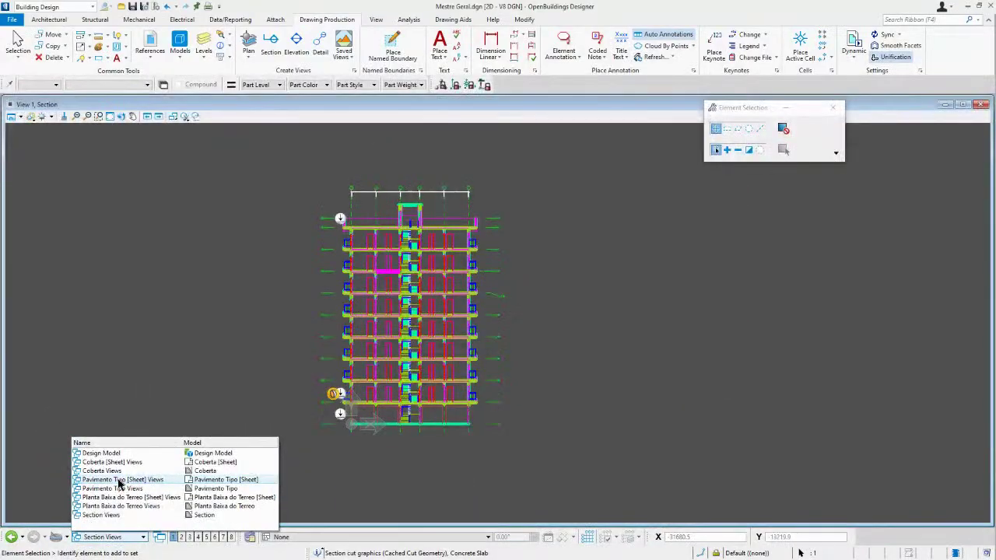
{"action": "left_click", "coordinate": [152, 482]}
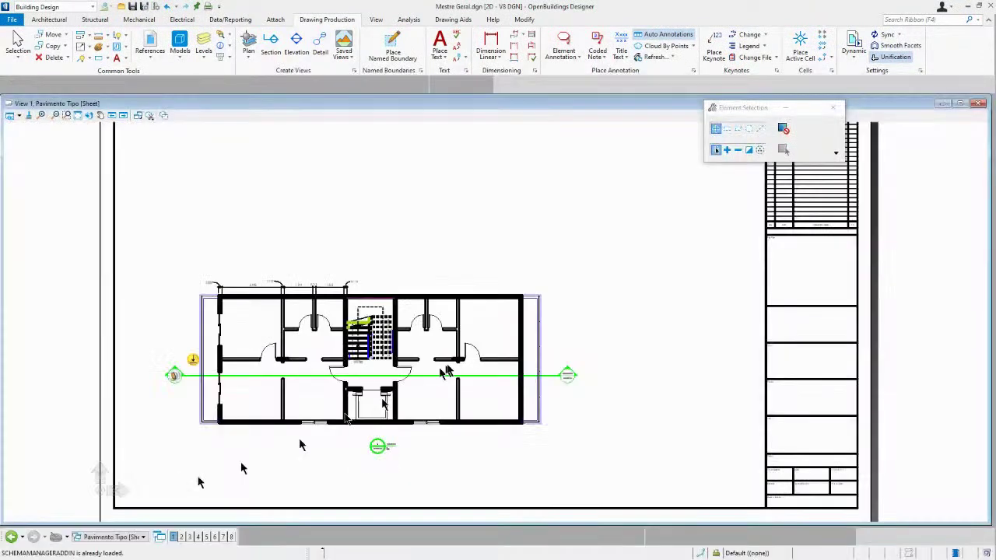
{"action": "scroll", "coordinate": [410, 477], "scroll_direction": "down", "scroll_amount": 2}
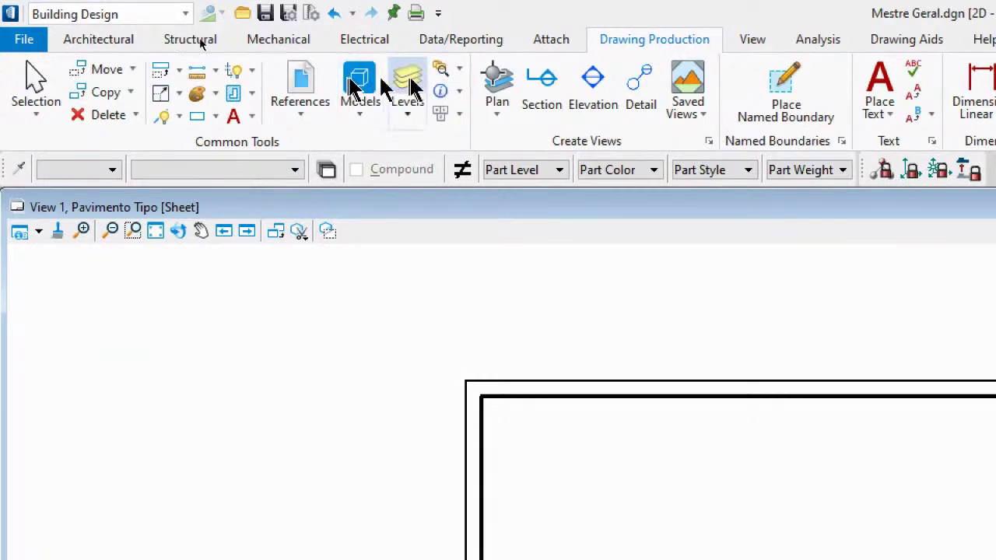
- Open the Explorer and expand the file's Models list down to the Section model
{"action": "left_click", "coordinate": [459, 72]}
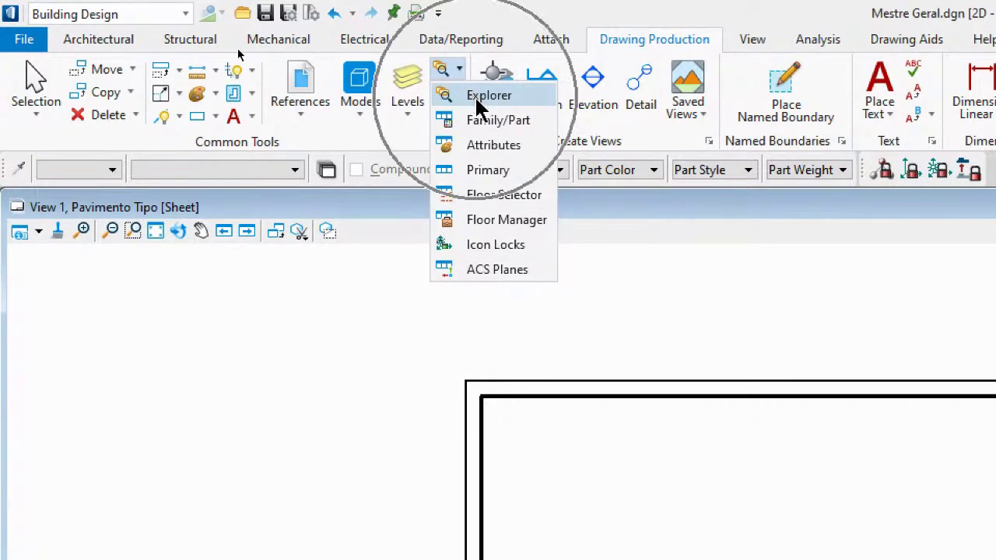
{"action": "left_click", "coordinate": [477, 95]}
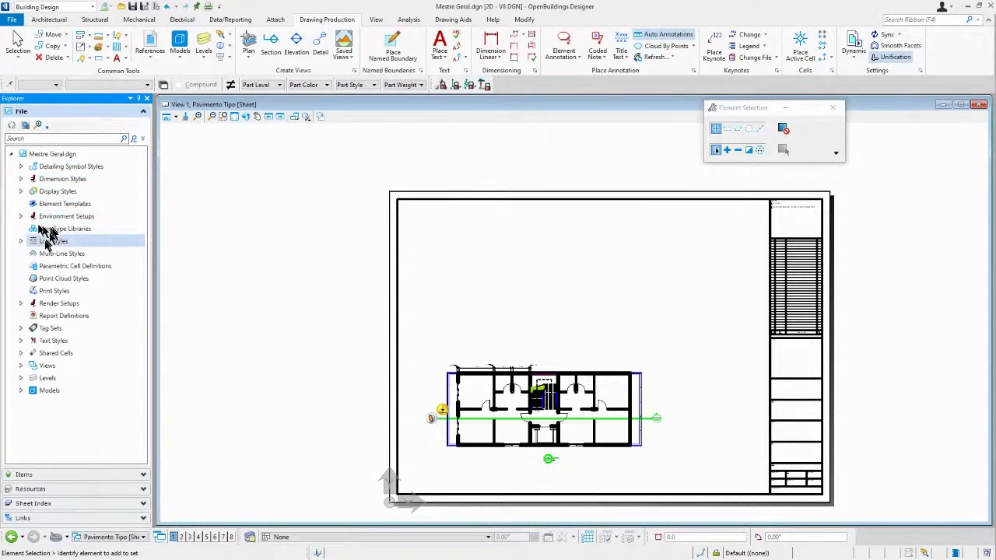
{"action": "left_click", "coordinate": [21, 390]}
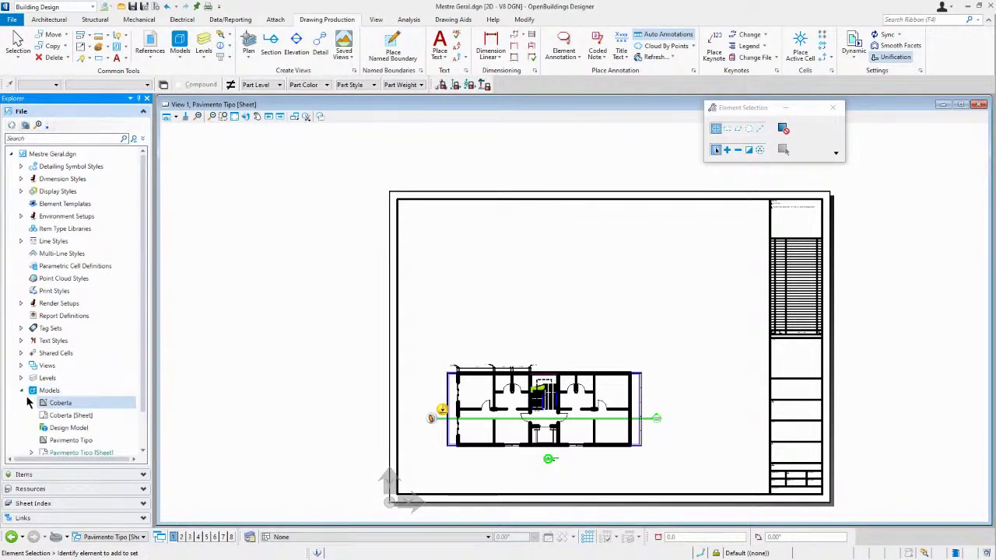
{"action": "scroll", "coordinate": [27, 399], "scroll_direction": "down", "scroll_amount": 1}
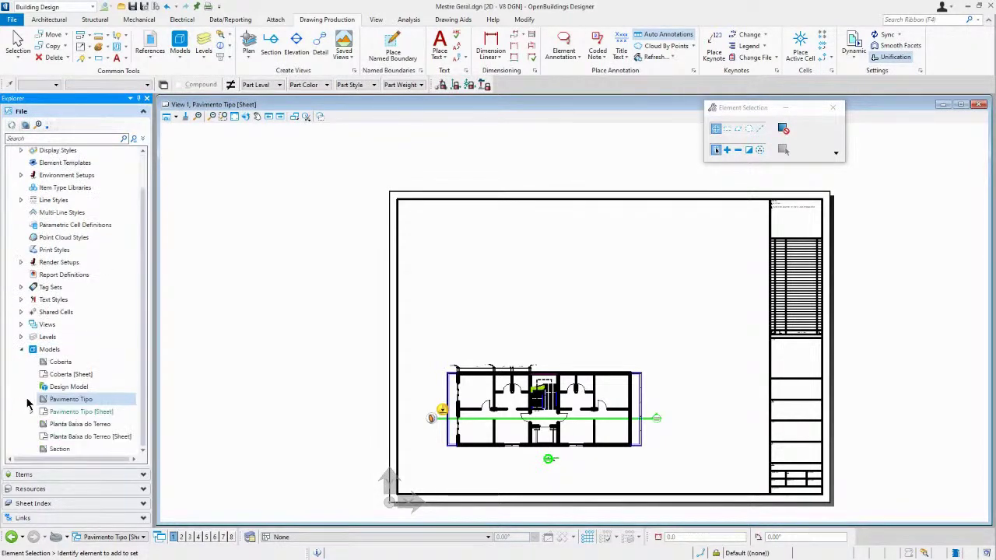
- Attach the Section model to the sheet with the Recommended method, placing it outside the border beside the floor plan
{"action": "left_click", "coordinate": [59, 451]}
{"action": "left_click_drag", "start_coordinate": [91, 455], "coordinate": [231, 417]}
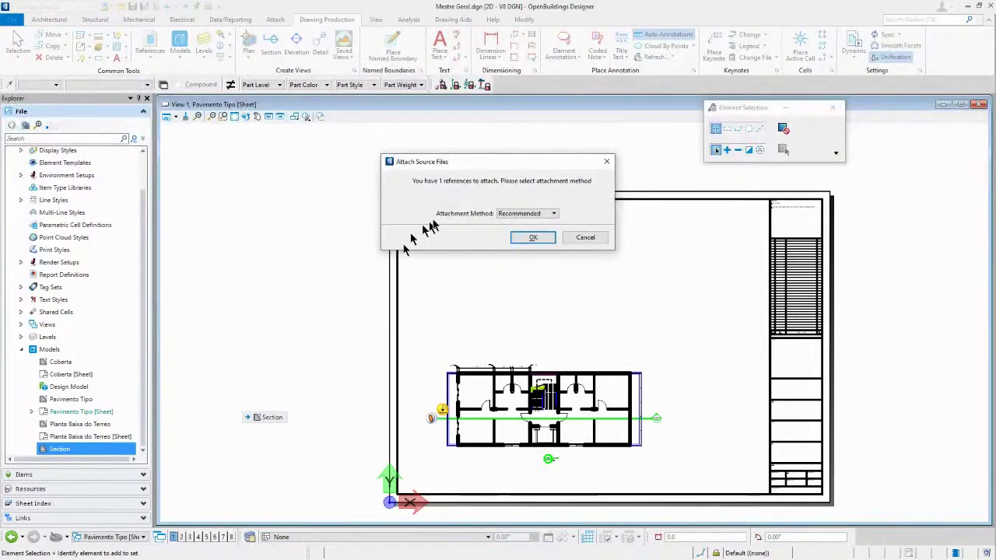
{"action": "left_click", "coordinate": [532, 238]}
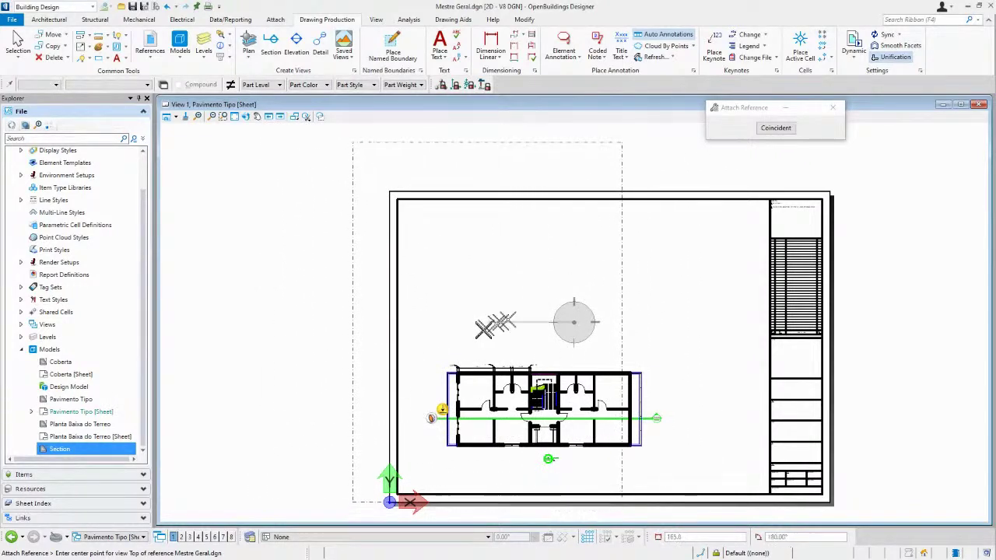
{"action": "scroll", "coordinate": [575, 289], "scroll_direction": "down", "scroll_amount": 2}
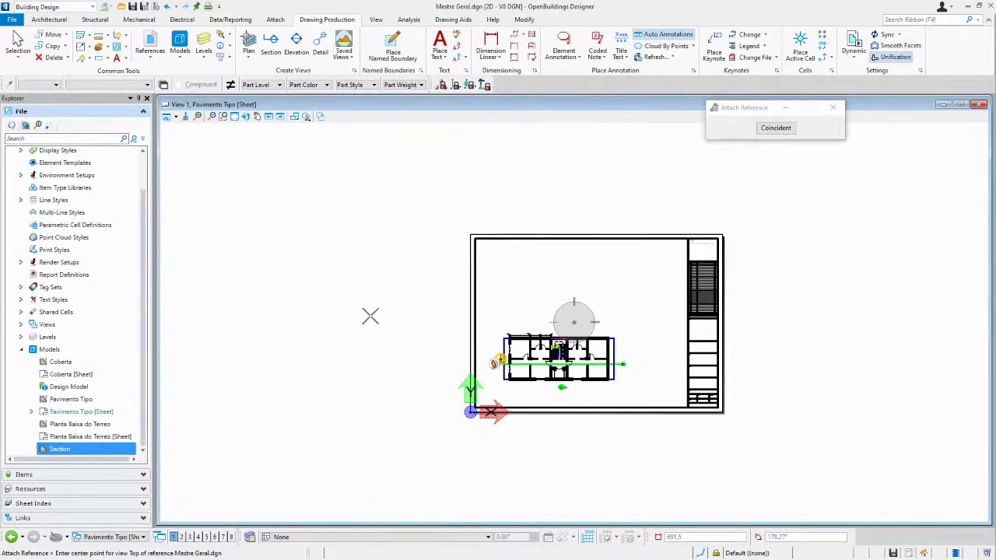
{"action": "left_click", "coordinate": [370, 316]}
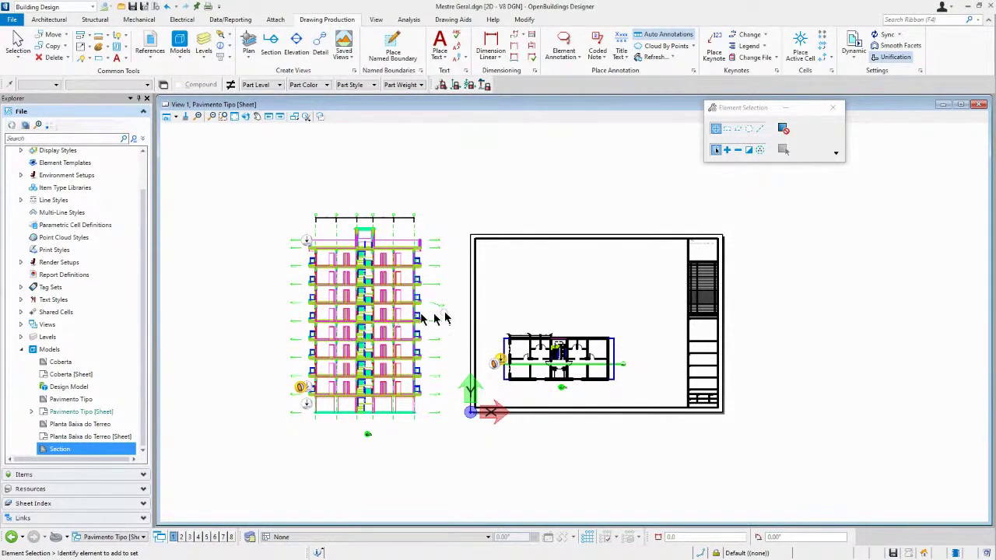
- Examine the attached section's floor level marks, stairwell and overall size compared with the sheet border
{"action": "scroll", "coordinate": [441, 311], "scroll_direction": "down", "scroll_amount": 2}
{"action": "scroll", "coordinate": [440, 311], "scroll_direction": "up", "scroll_amount": 2}
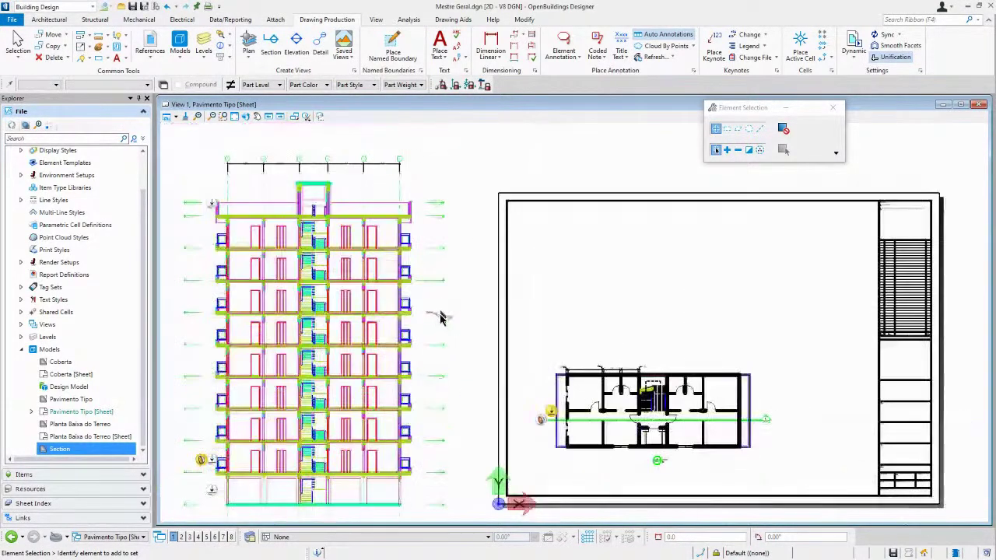
{"action": "scroll", "coordinate": [430, 325], "scroll_direction": "up", "scroll_amount": 2}
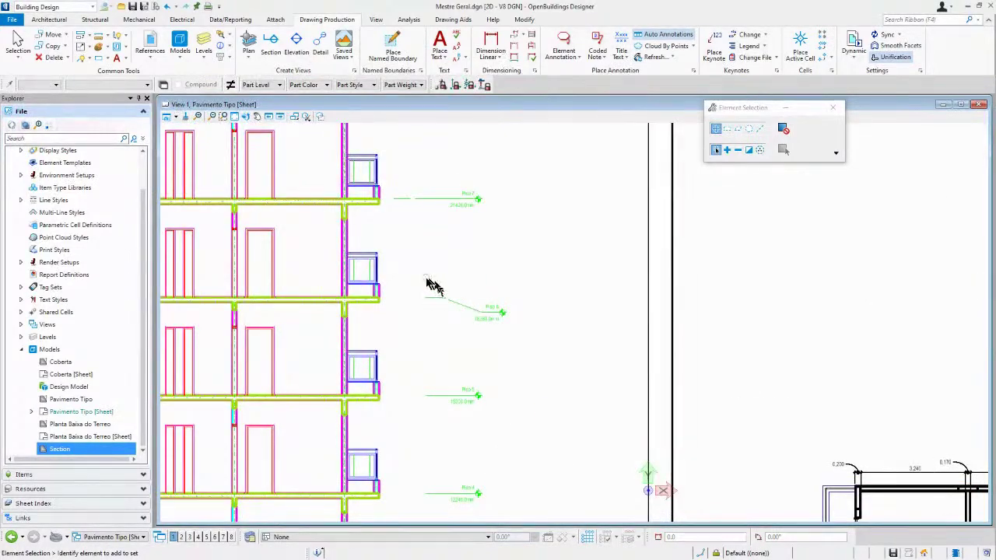
{"action": "scroll", "coordinate": [426, 282], "scroll_direction": "down", "scroll_amount": 2}
{"action": "scroll", "coordinate": [399, 275], "scroll_direction": "down", "scroll_amount": 2}
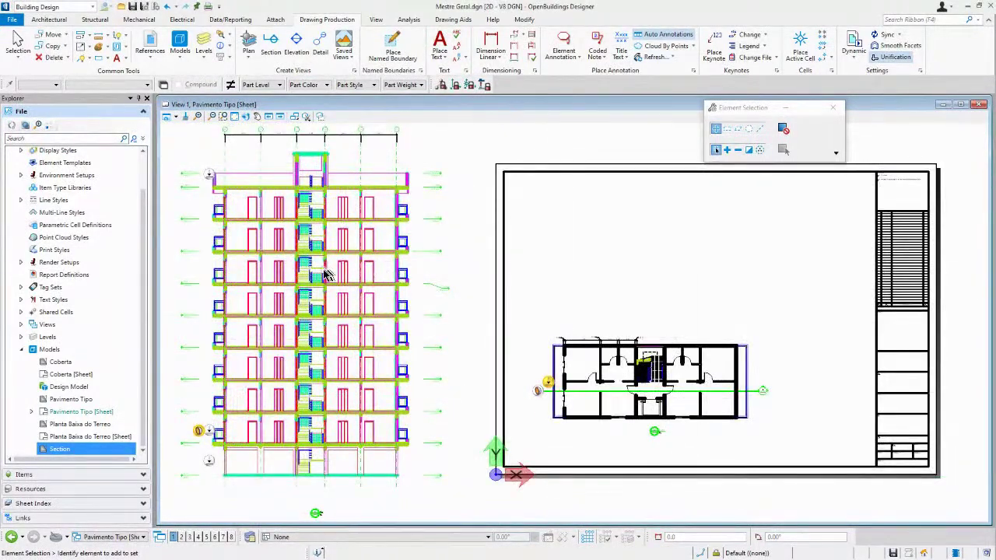
{"action": "scroll", "coordinate": [309, 274], "scroll_direction": "up", "scroll_amount": 4}
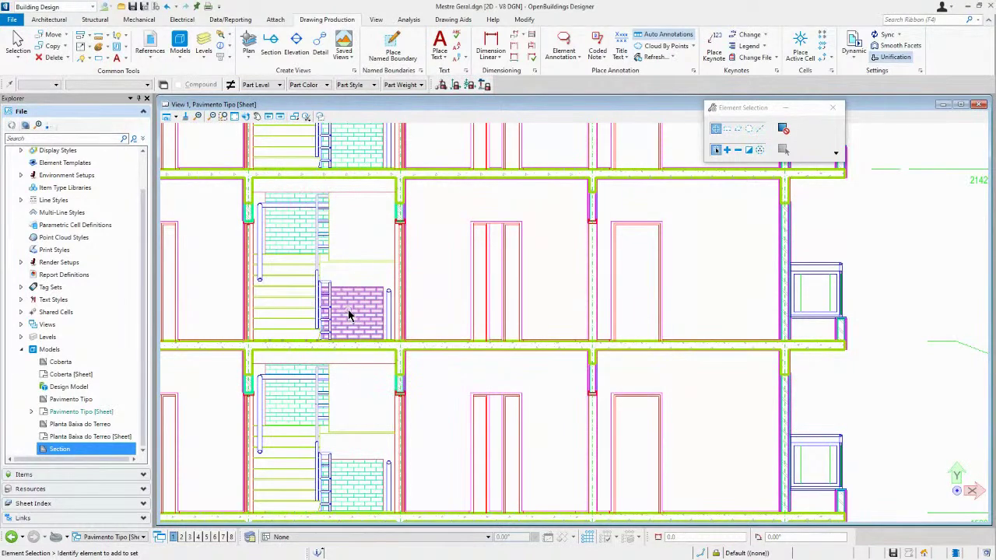
{"action": "mouse_move", "coordinate": [348, 314]}
{"action": "scroll", "coordinate": [346, 311], "scroll_direction": "down", "scroll_amount": 2}
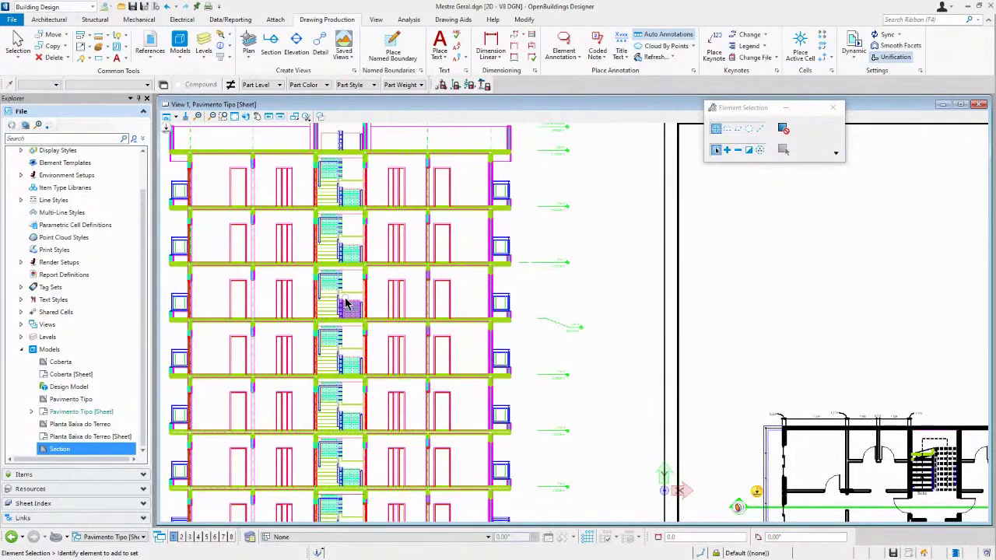
{"action": "scroll", "coordinate": [347, 303], "scroll_direction": "down", "scroll_amount": 2}
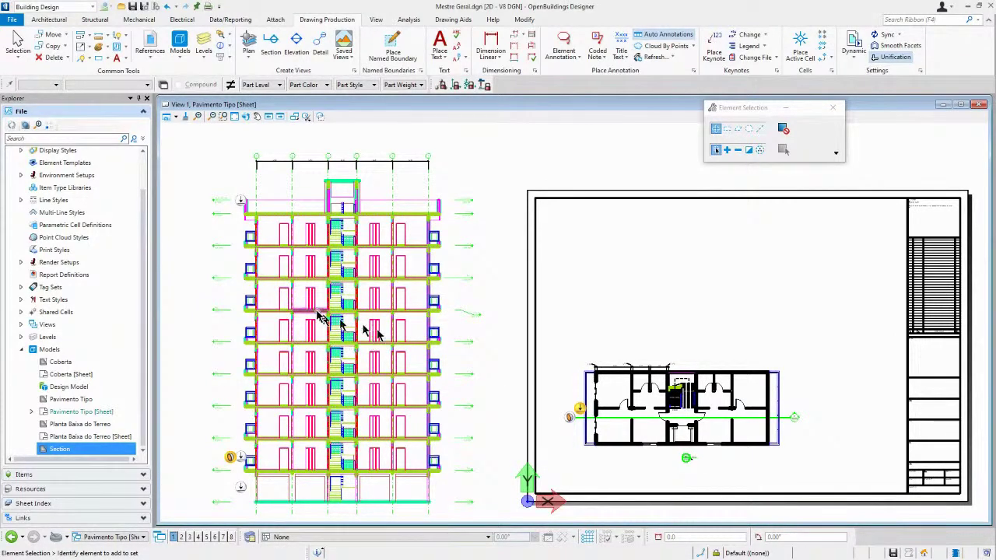
{"action": "scroll", "coordinate": [317, 315], "scroll_direction": "down", "scroll_amount": 2}
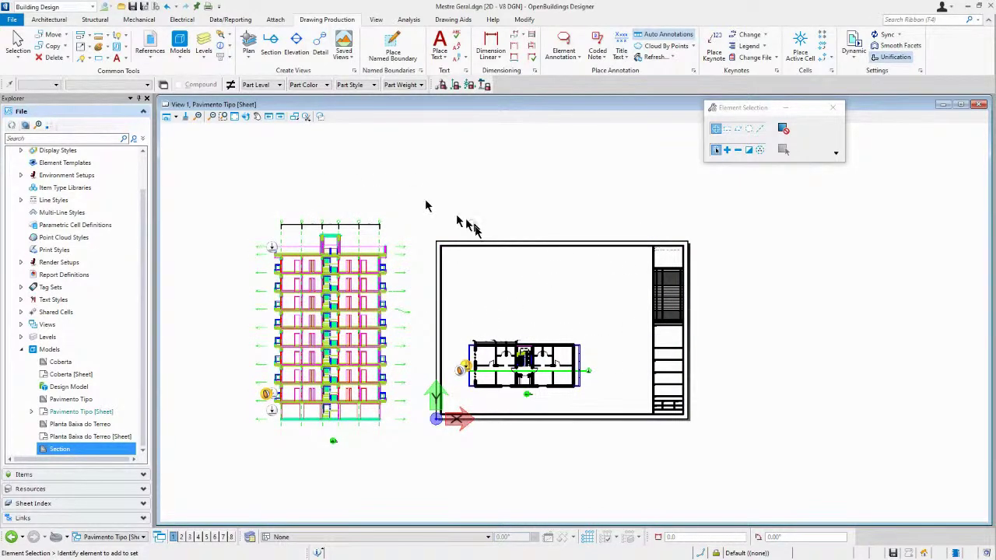
- Reattach the sheet's A1 border reference to the A0-border.dgn file
{"action": "left_click", "coordinate": [152, 45]}
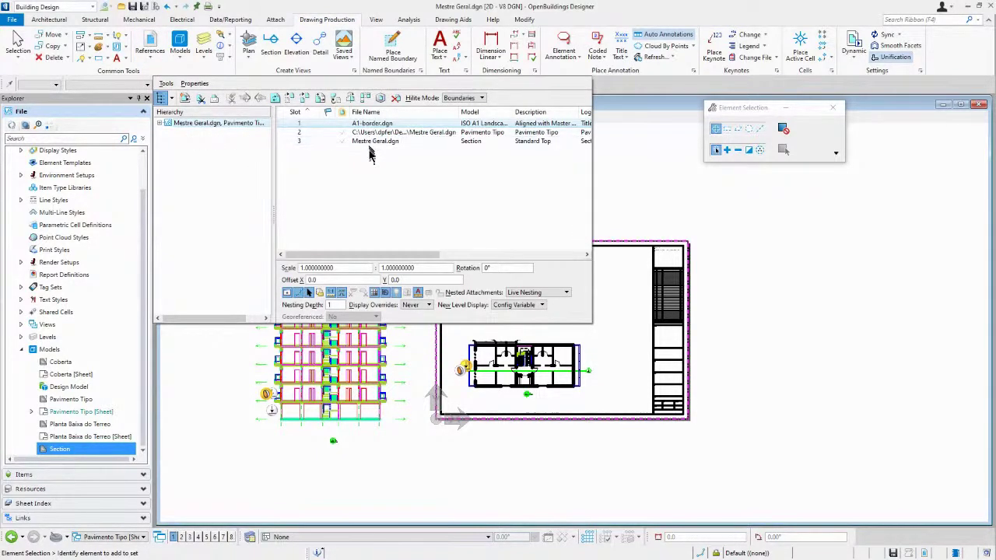
{"action": "double_click", "coordinate": [371, 128]}
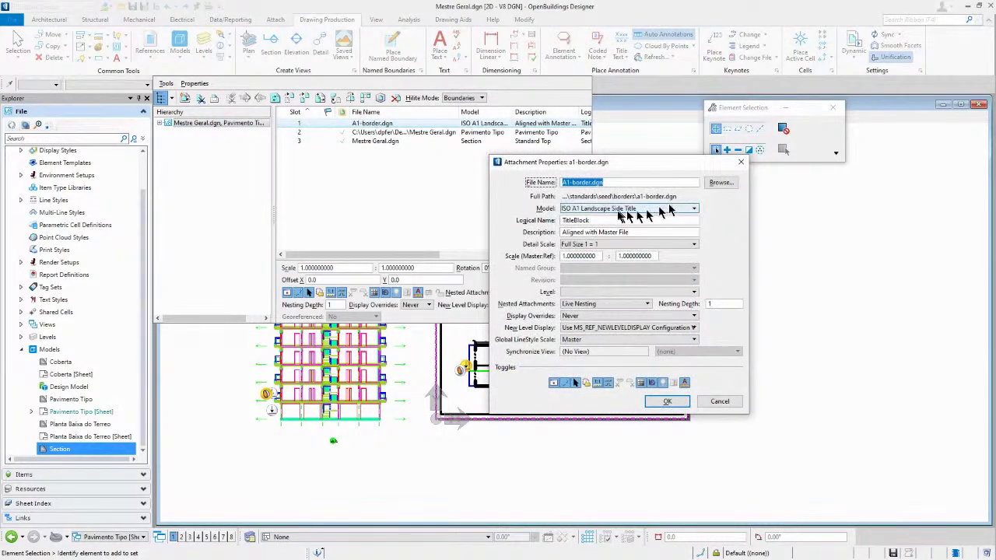
{"action": "left_click", "coordinate": [721, 182]}
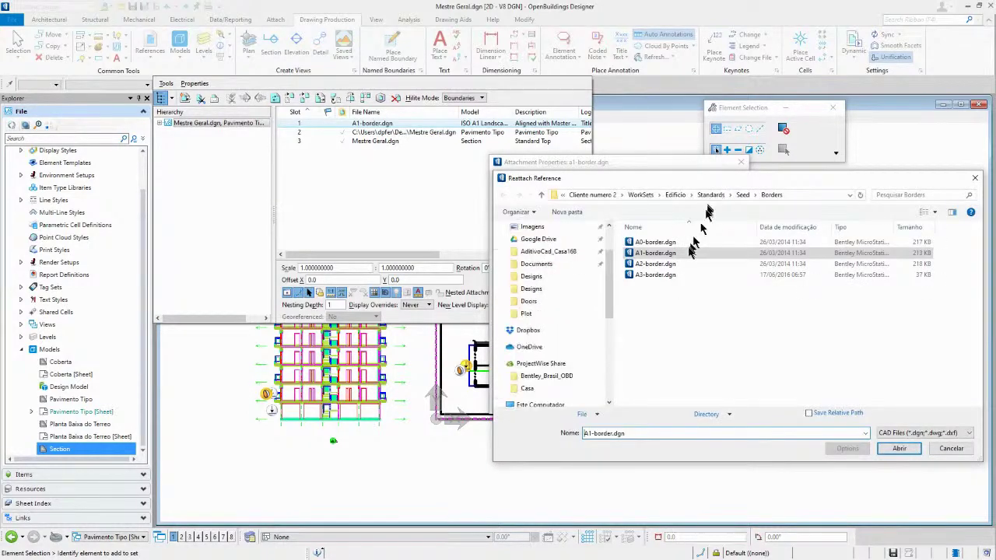
{"action": "double_click", "coordinate": [639, 242]}
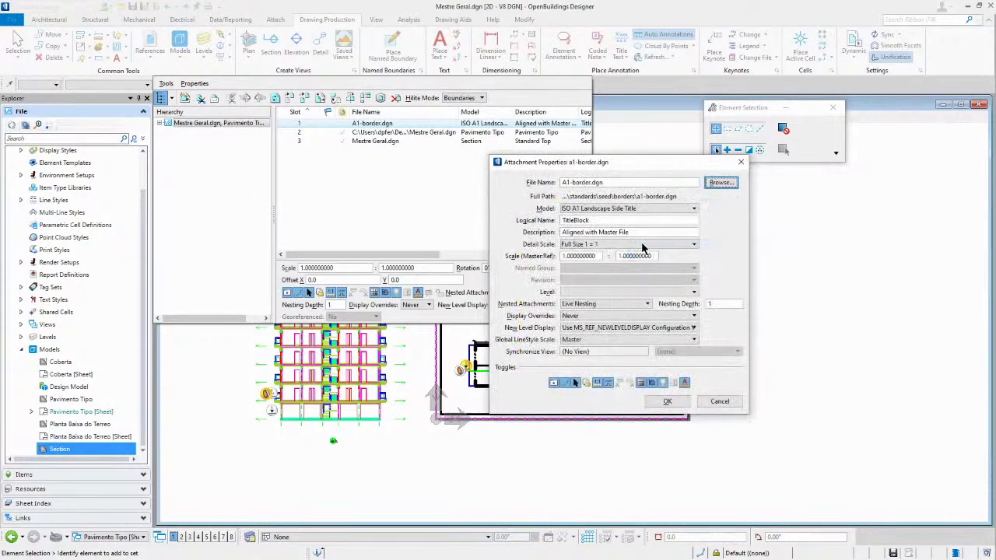
{"action": "left_click", "coordinate": [666, 401]}
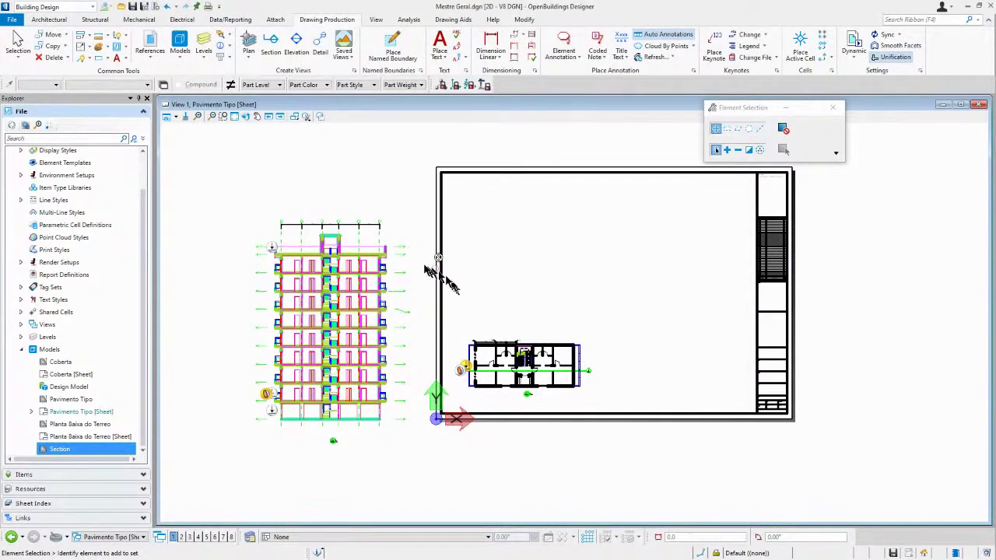
{"action": "right_click", "coordinate": [402, 203]}
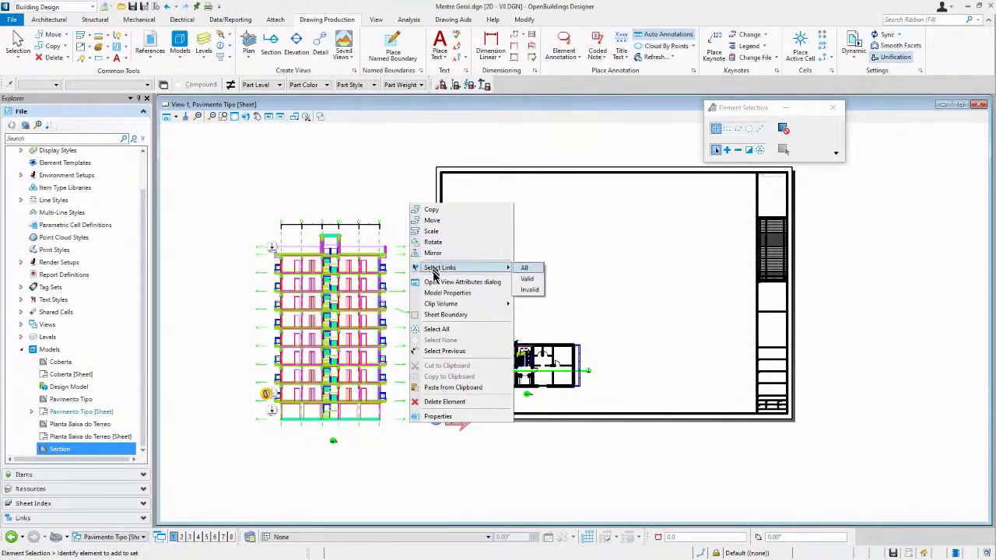
{"action": "left_click", "coordinate": [389, 190]}
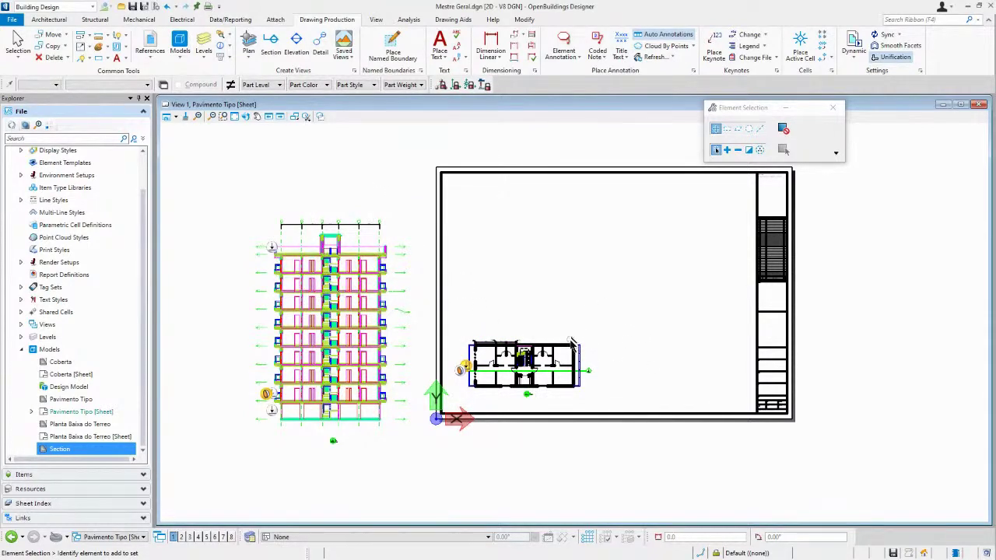
{"action": "right_click", "coordinate": [590, 298]}
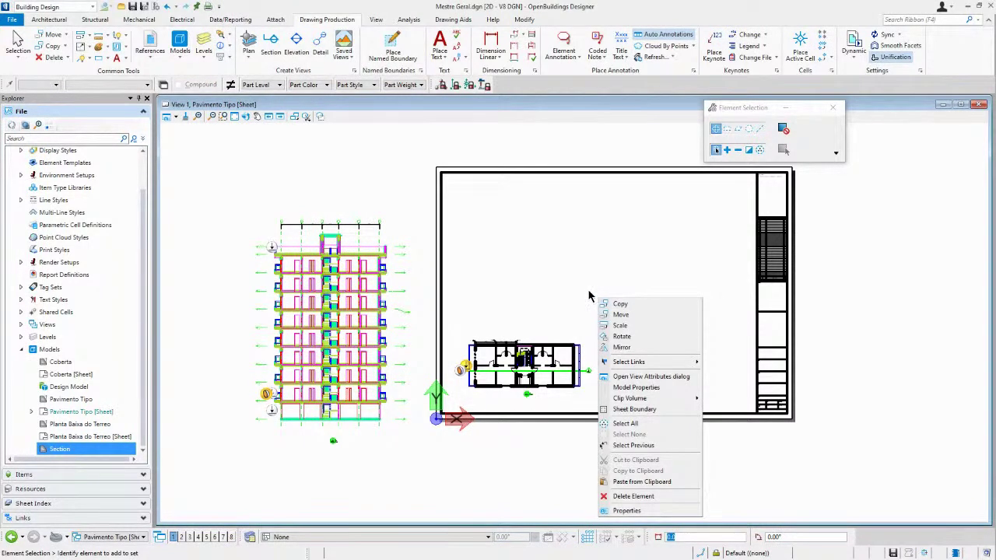
{"action": "left_click", "coordinate": [588, 295]}
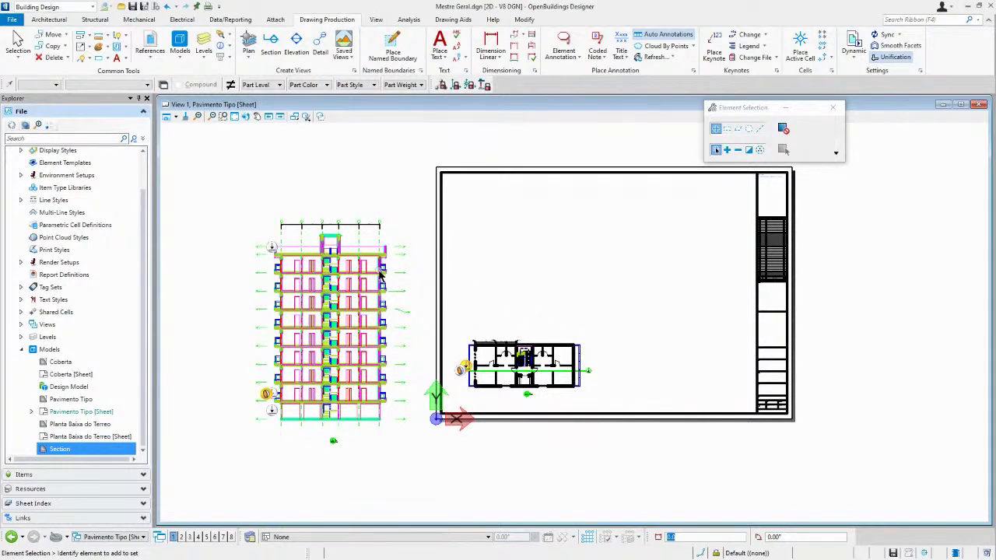
- Move the section reference inside the sheet border, between the floor plan and the title block
{"action": "mouse_move", "coordinate": [381, 274]}
{"action": "right_click", "coordinate": [381, 272]}
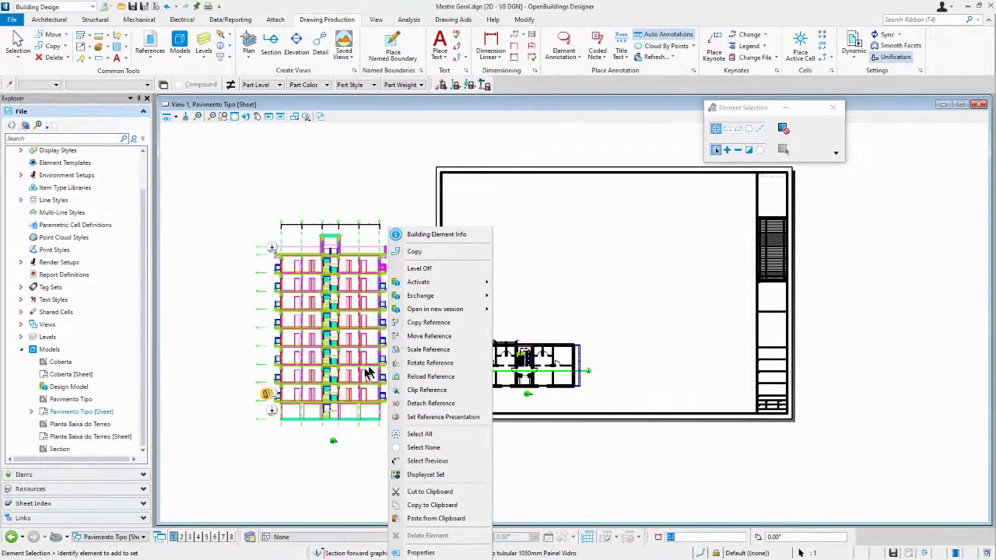
{"action": "left_click", "coordinate": [420, 335]}
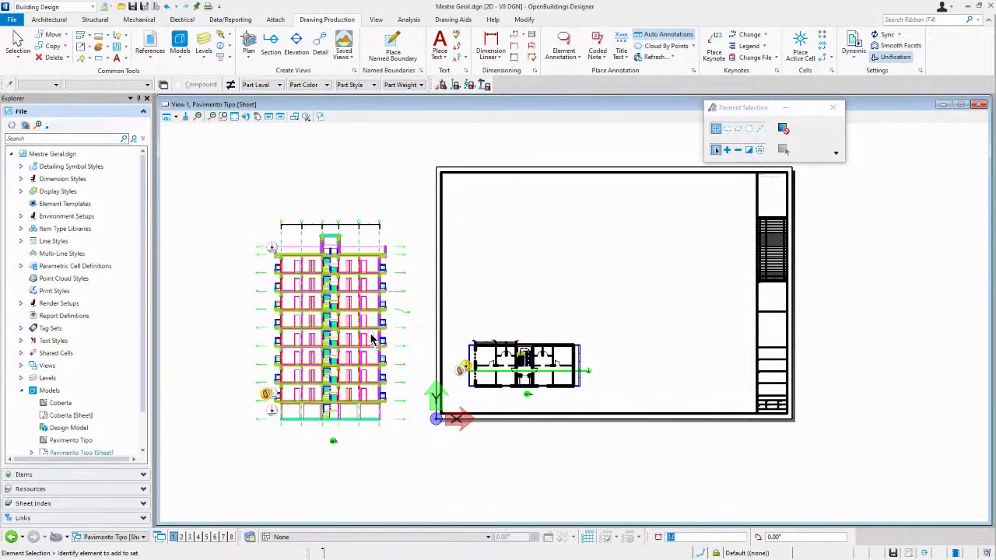
{"action": "right_click", "coordinate": [383, 290]}
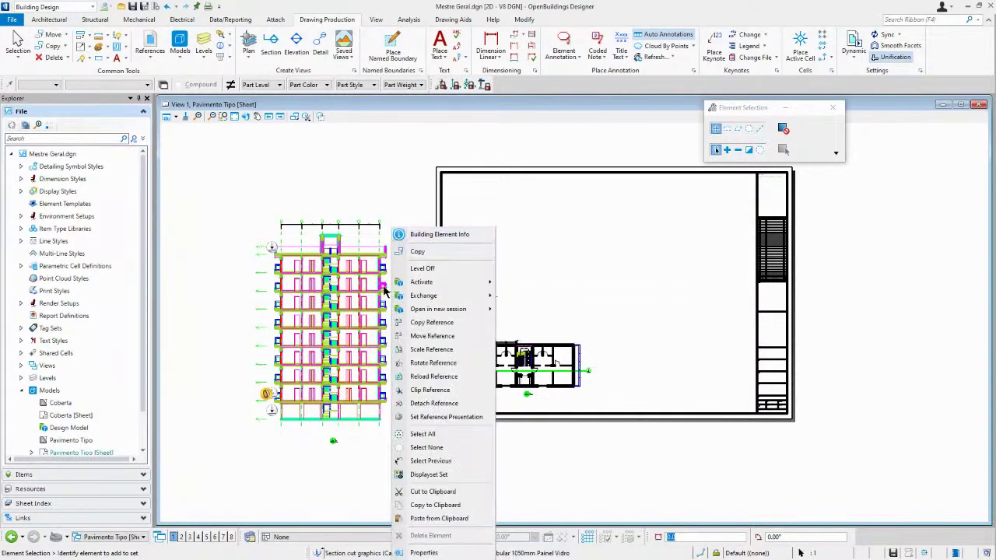
{"action": "left_click", "coordinate": [432, 336]}
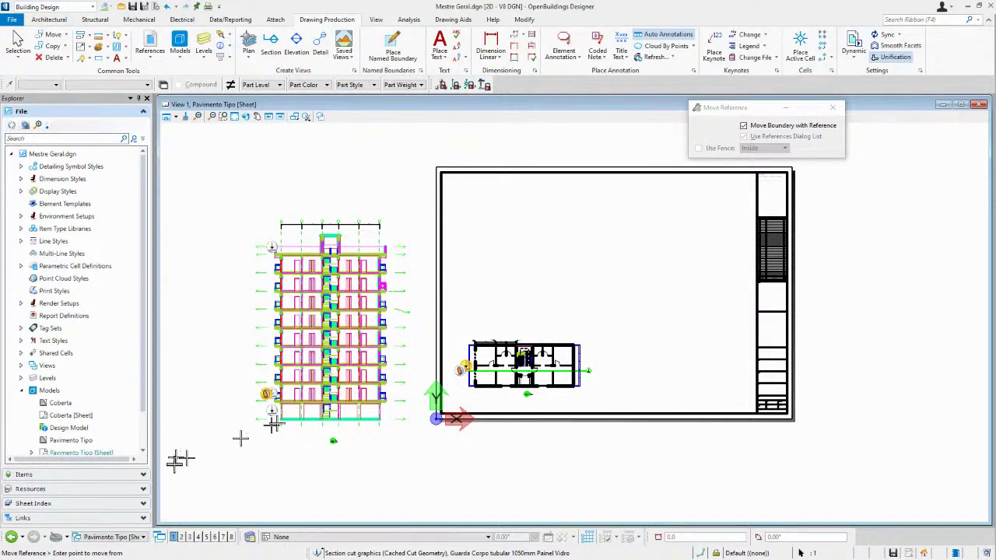
{"action": "left_click", "coordinate": [311, 448]}
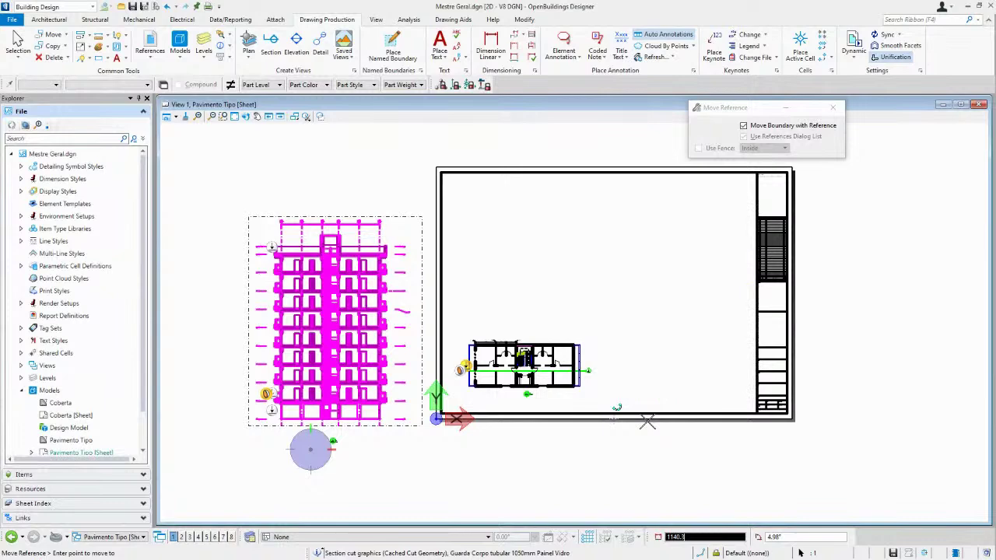
{"action": "left_click", "coordinate": [647, 418]}
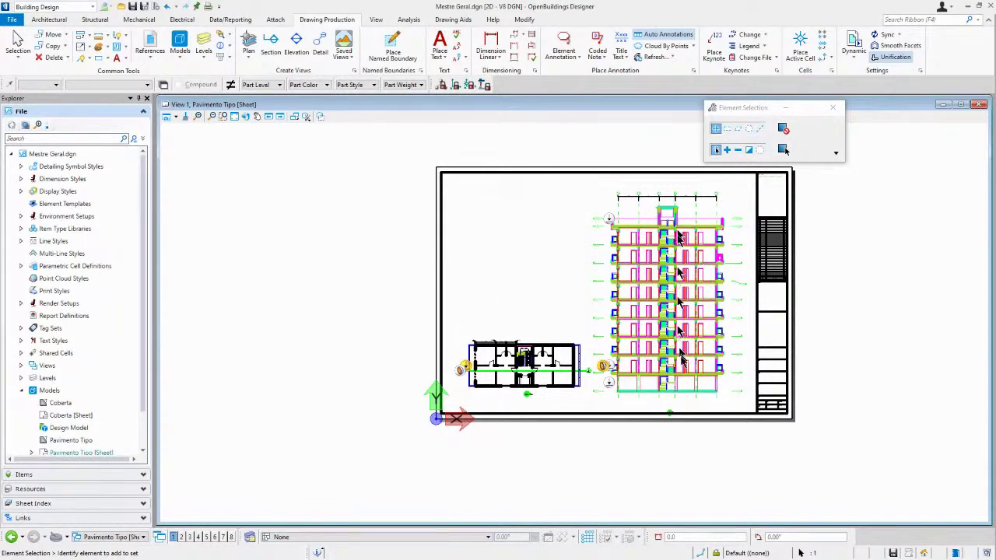
- Examine the section's grid dimensions and the floor plan's dimensions and callouts on the sheet
{"action": "scroll", "coordinate": [642, 199], "scroll_direction": "up", "scroll_amount": 3}
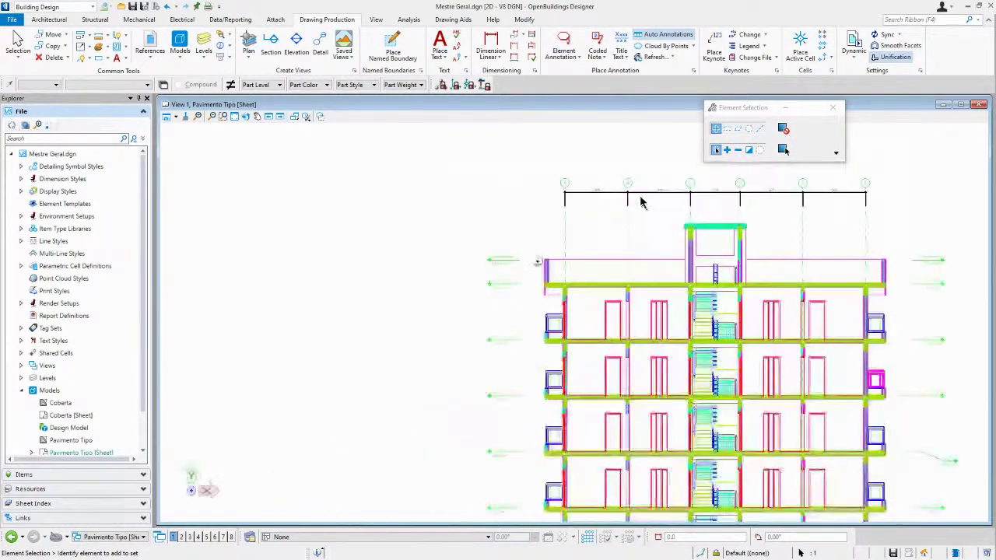
{"action": "scroll", "coordinate": [565, 188], "scroll_direction": "up", "scroll_amount": 1}
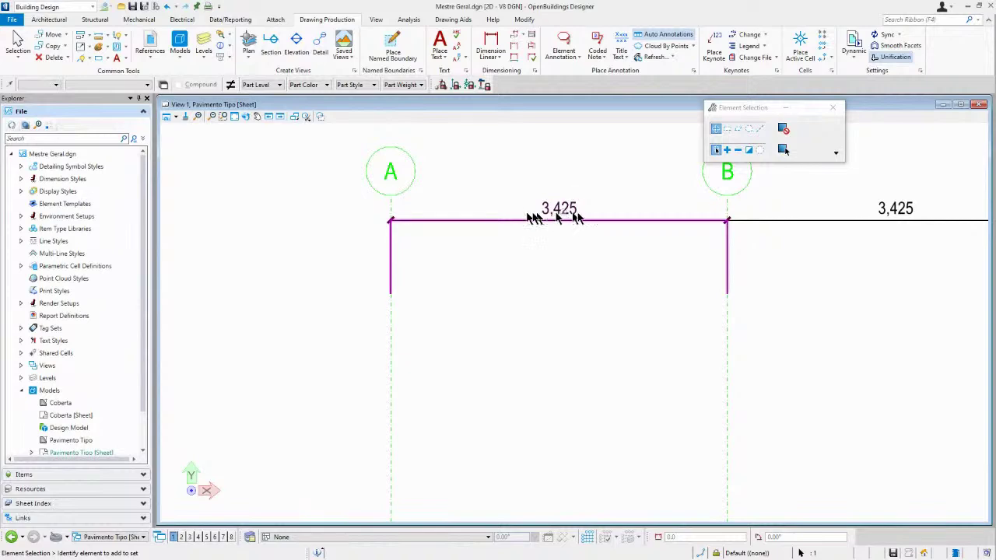
{"action": "scroll", "coordinate": [576, 210], "scroll_direction": "down", "scroll_amount": 3}
{"action": "scroll", "coordinate": [578, 214], "scroll_direction": "down", "scroll_amount": 3}
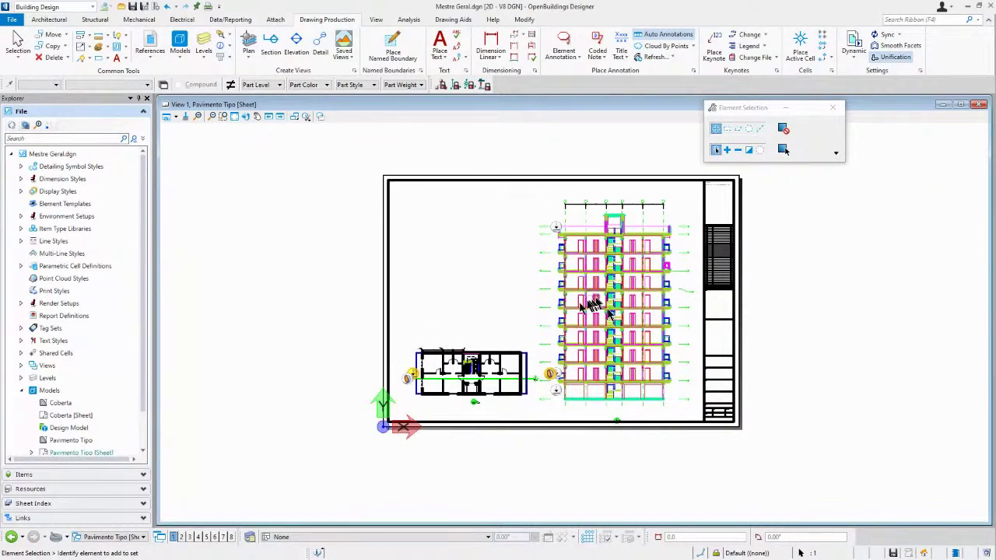
{"action": "scroll", "coordinate": [472, 412], "scroll_direction": "up", "scroll_amount": 2}
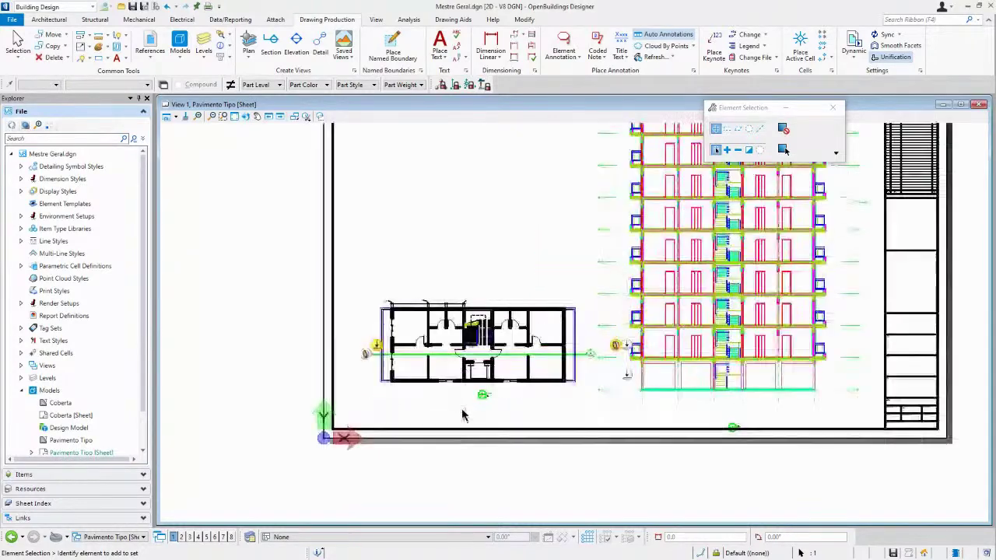
{"action": "scroll", "coordinate": [469, 376], "scroll_direction": "up", "scroll_amount": 2}
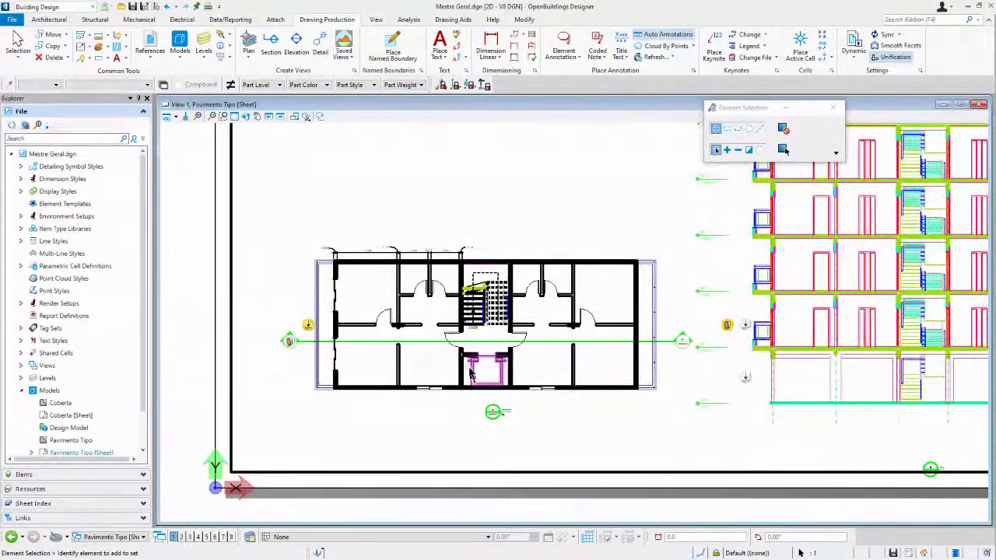
{"action": "scroll", "coordinate": [471, 368], "scroll_direction": "up", "scroll_amount": 2}
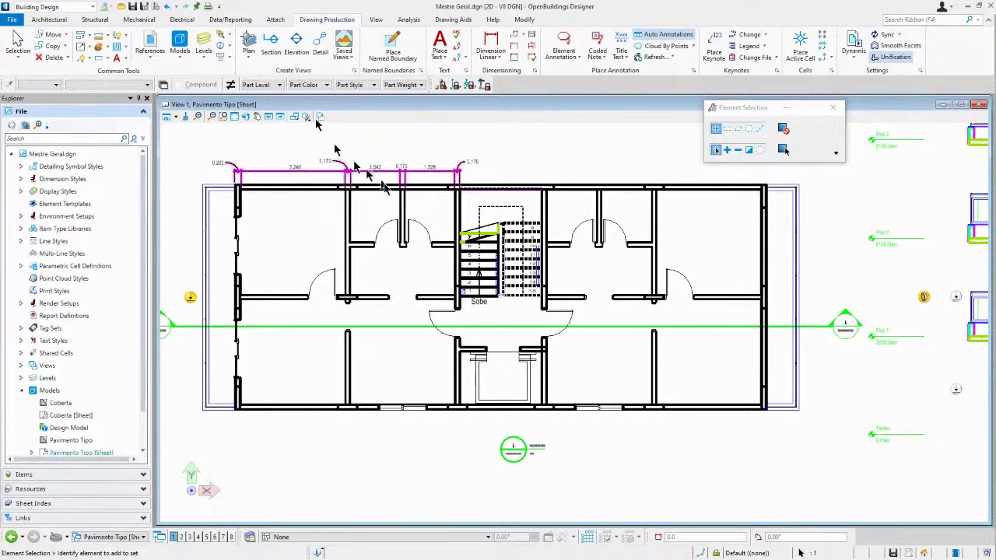
{"action": "middle_click_drag", "start_coordinate": [412, 272], "coordinate": [458, 273]}
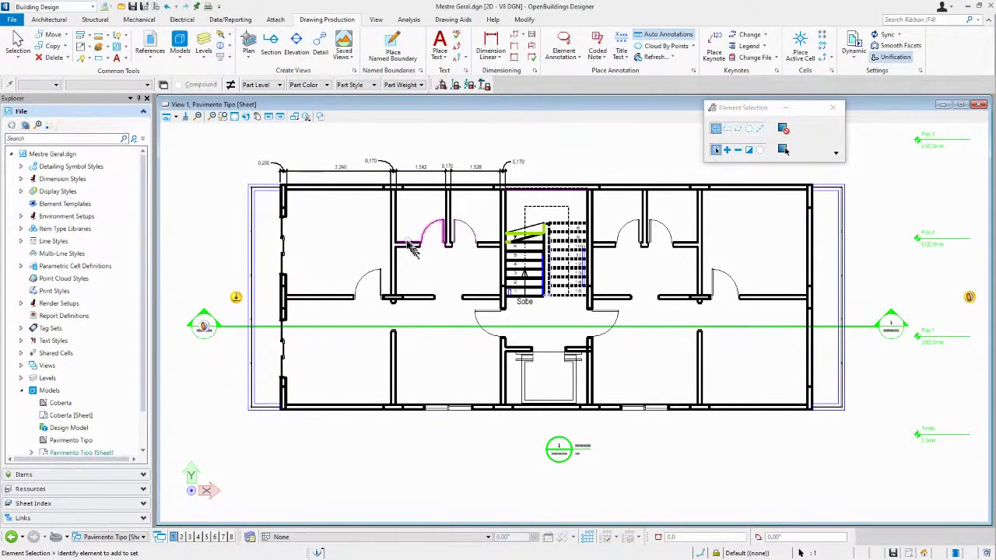
- Set up a section callout using the Arch - Building Section seed with a user-defined height of 6500
{"action": "left_click", "coordinate": [271, 44]}
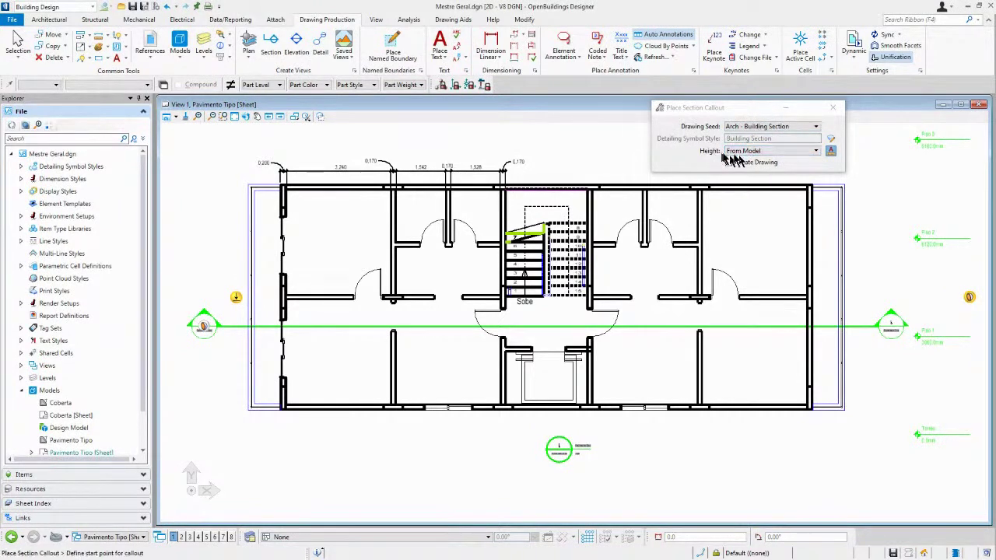
{"action": "left_click", "coordinate": [760, 152]}
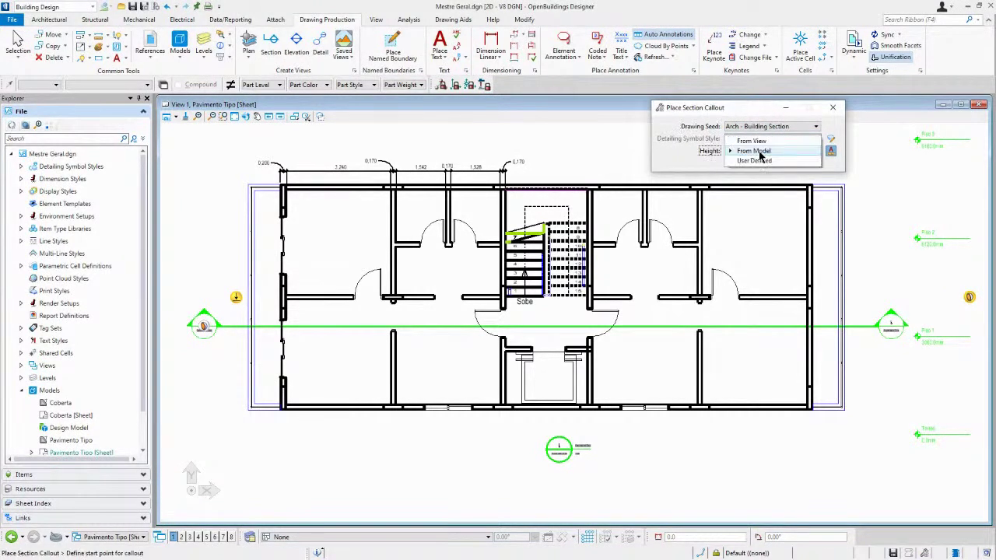
{"action": "left_click", "coordinate": [753, 161]}
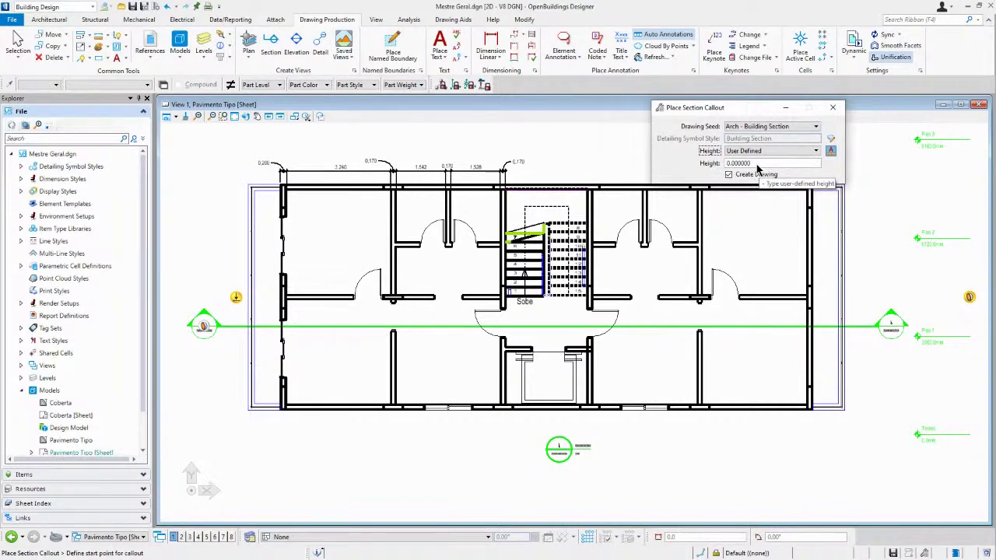
{"action": "double_click", "coordinate": [725, 164]}
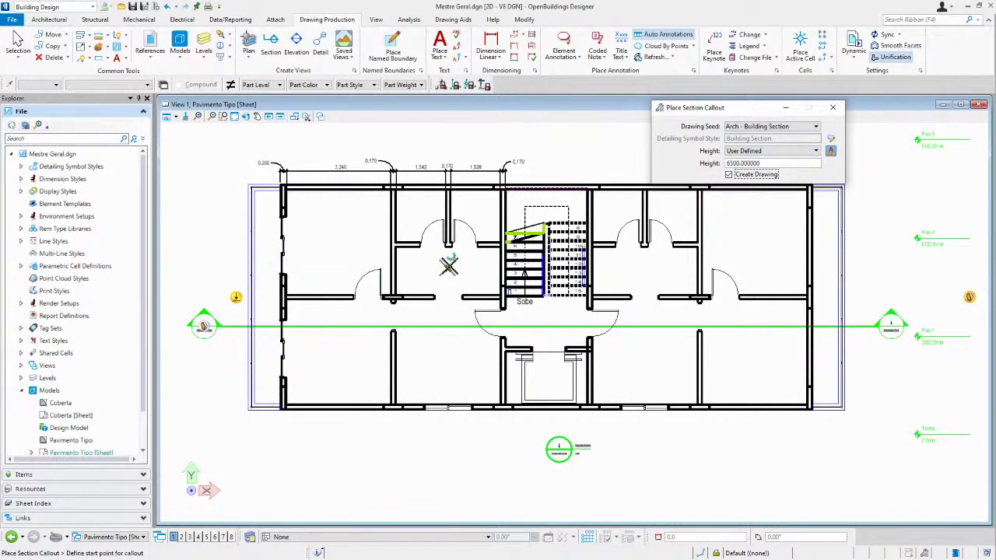
- Try to place a stepped section callout across the floor plan, jogging below the stairs and facing the upper wall, with its drawing at 1:50
{"action": "left_click", "coordinate": [214, 254]}
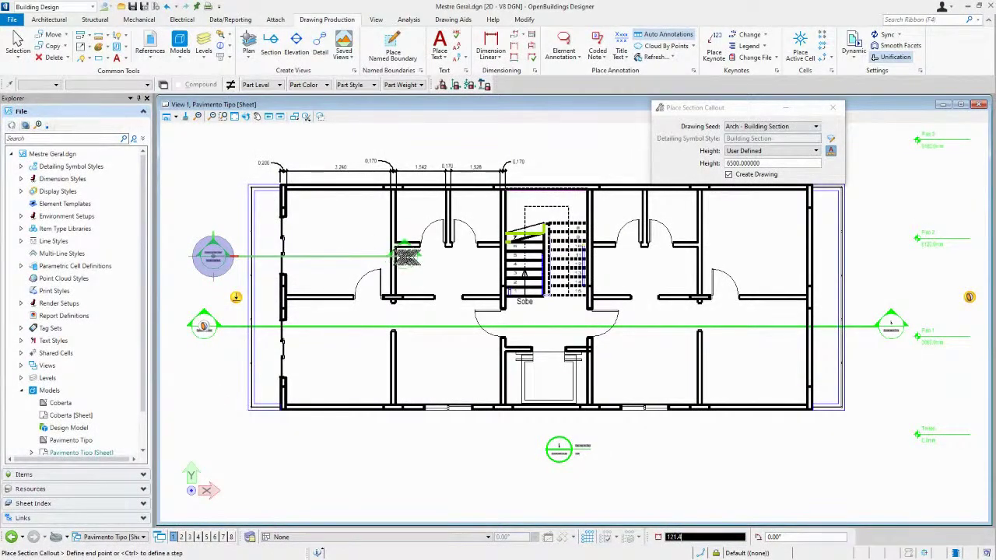
{"action": "left_click", "coordinate": [465, 257]}
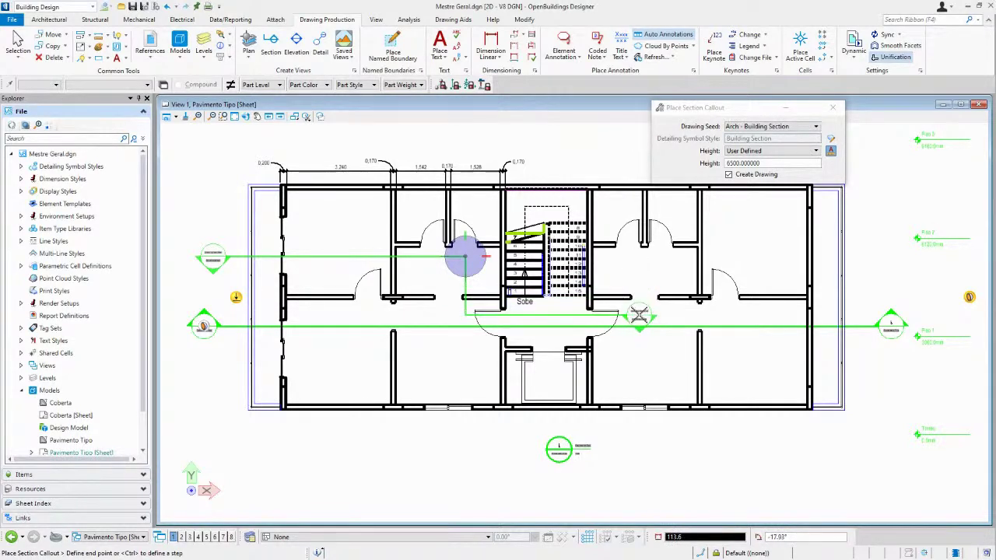
{"action": "left_click", "coordinate": [638, 313]}
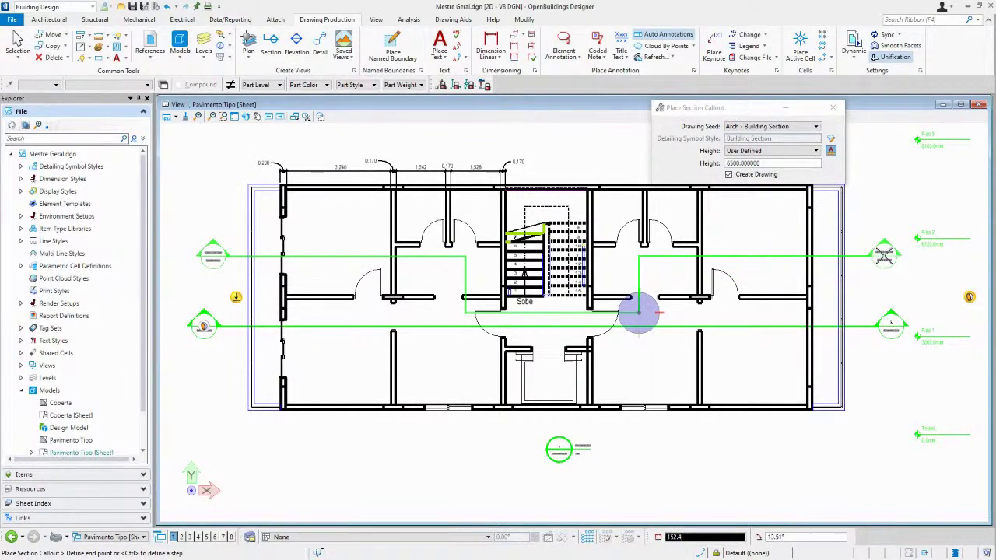
{"action": "left_click", "coordinate": [885, 255]}
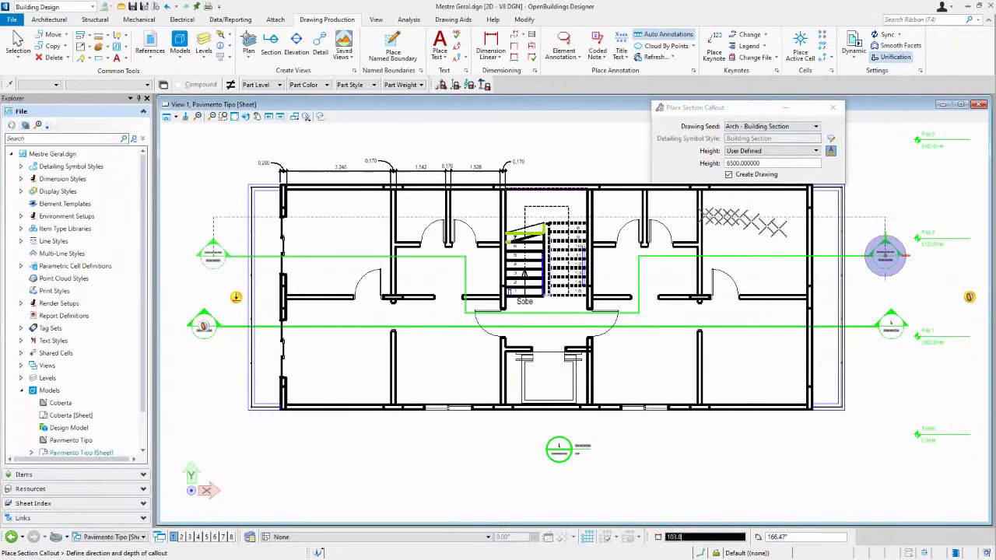
{"action": "left_click", "coordinate": [889, 180]}
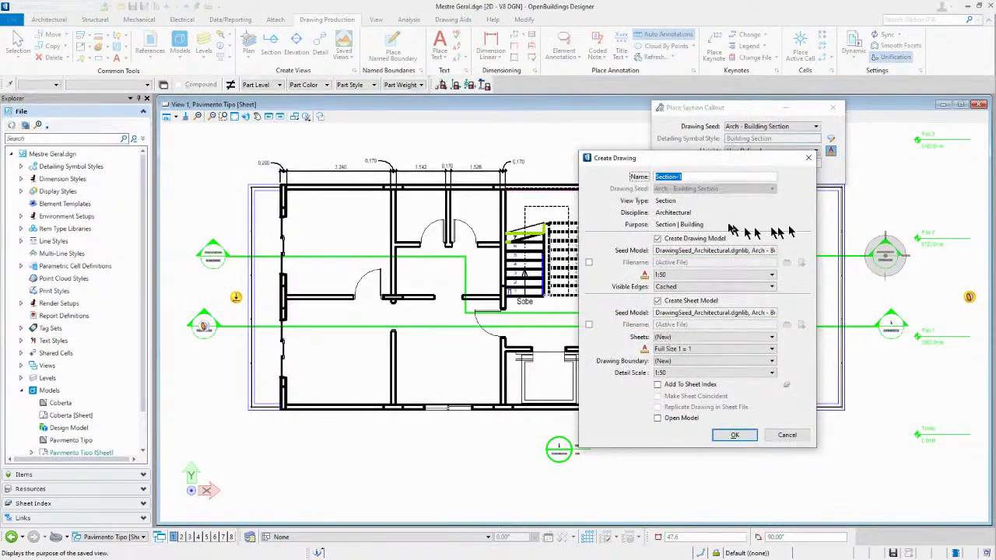
{"action": "left_click", "coordinate": [735, 437]}
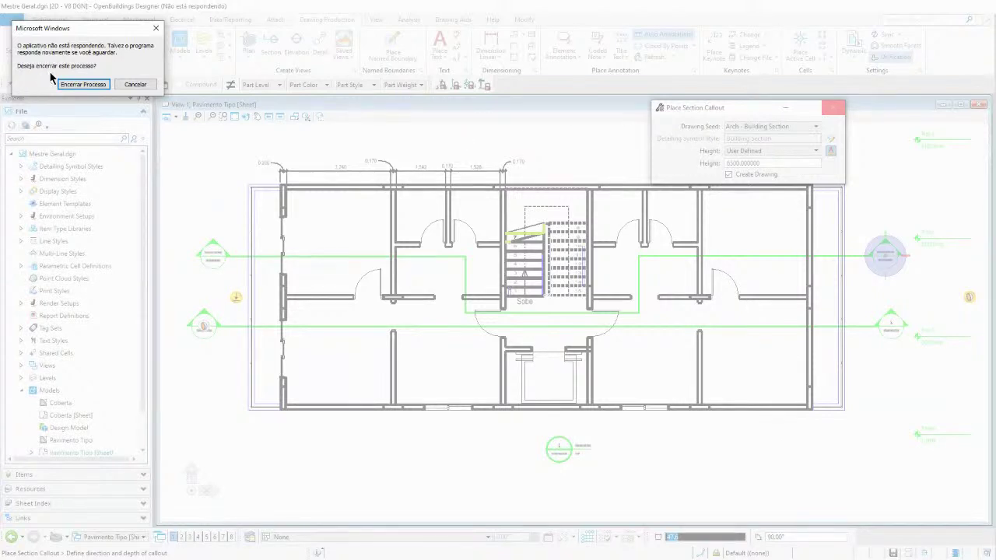
- End the unresponsive process and relaunch OpenBuildings Designer CONNECT Edition from the desktop
{"action": "left_click", "coordinate": [83, 83]}
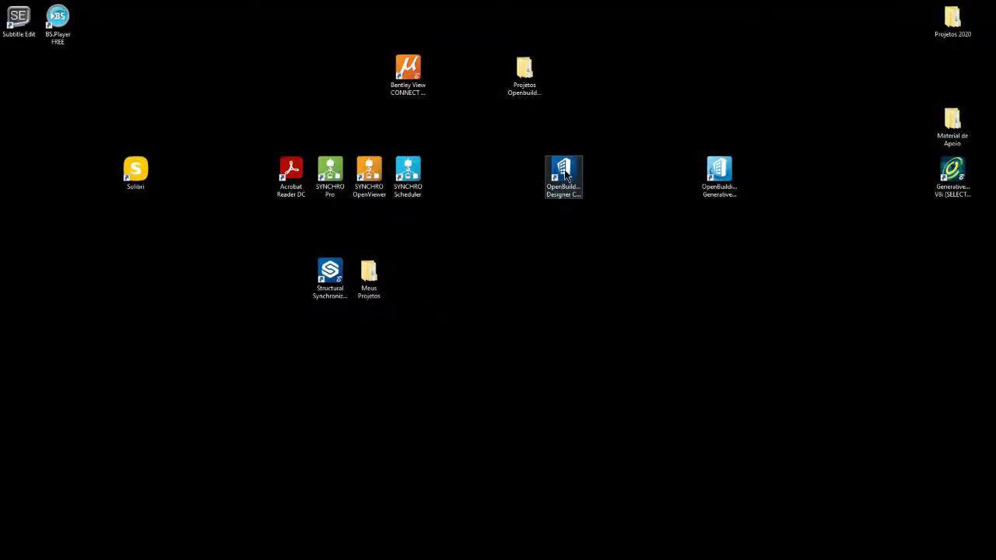
{"action": "double_click", "coordinate": [565, 181]}
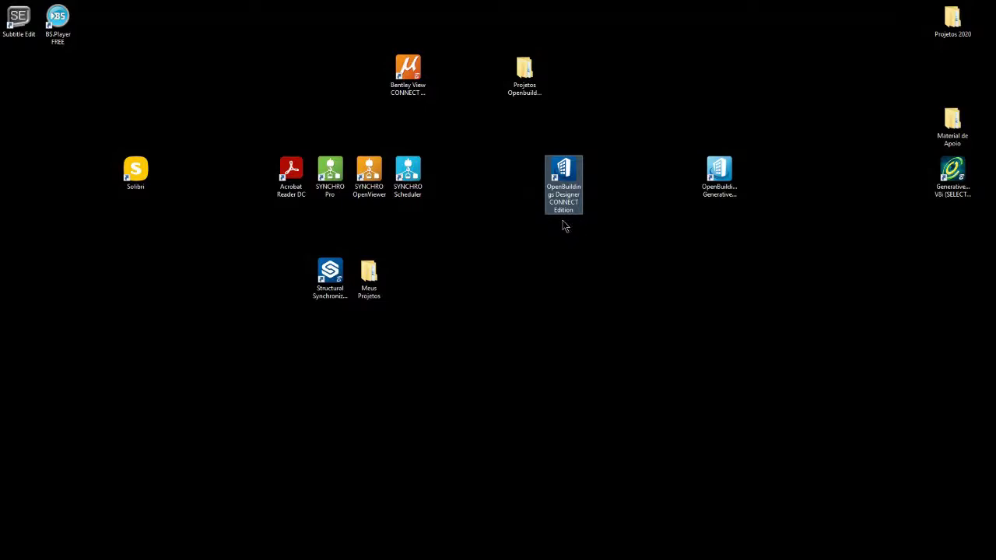
{"action": "double_click", "coordinate": [572, 184]}
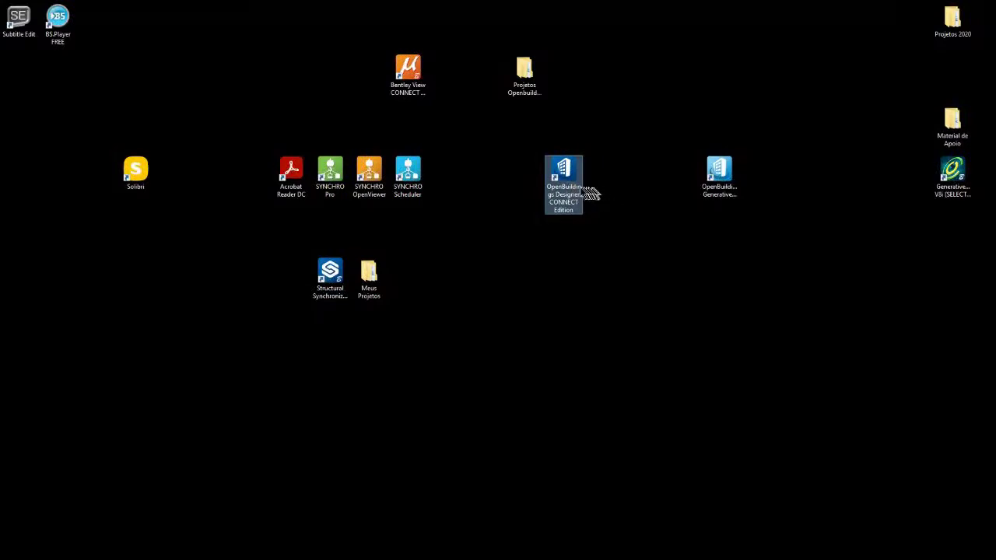